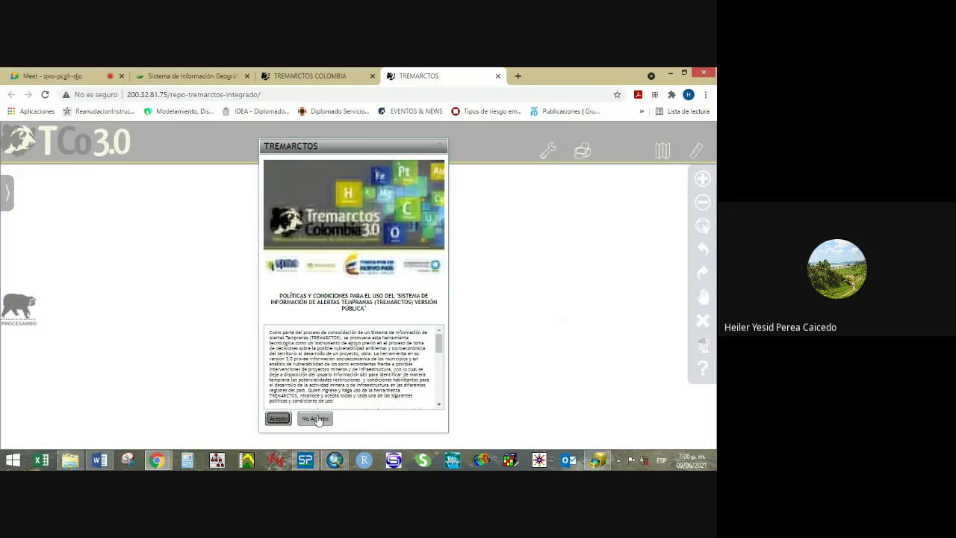
Accept the Tremarctos terms of use and set the analysis level to user type Público with the Ambiental theme, Nacional Ambiental.
left_click(278, 419)
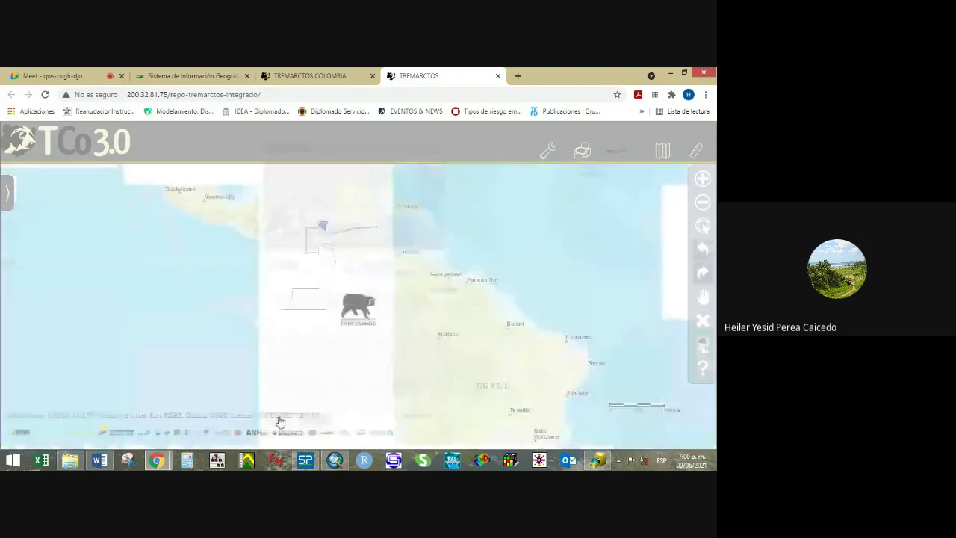
left_click(6, 196)
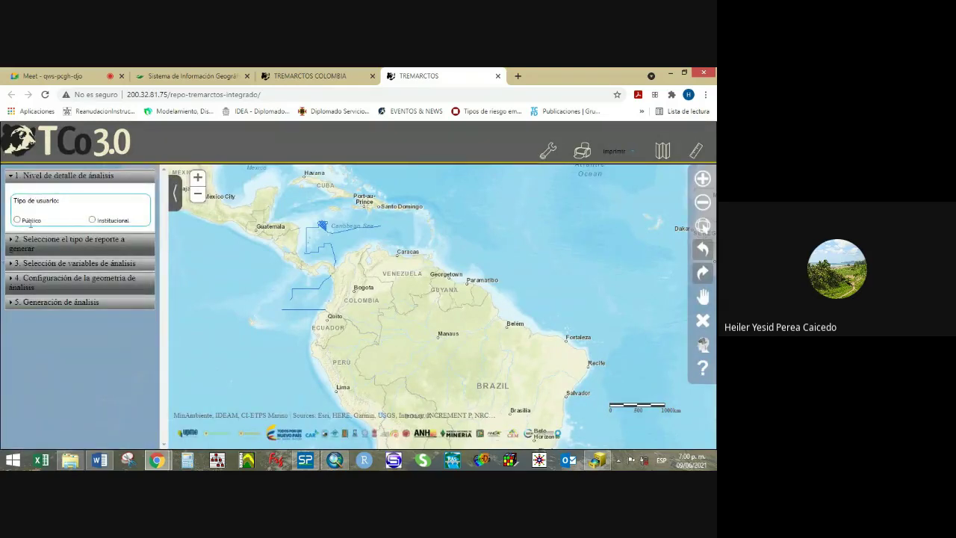
left_click(17, 220)
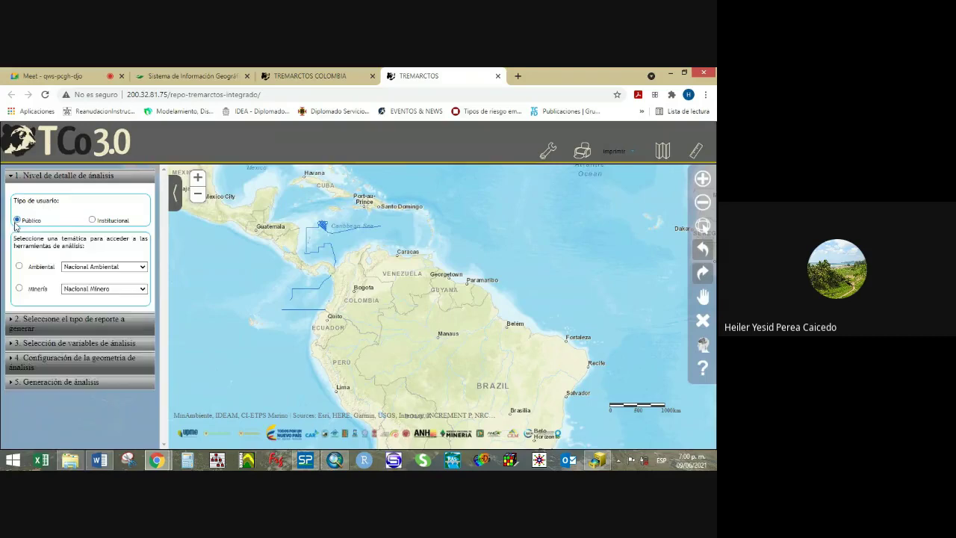
left_click(19, 266)
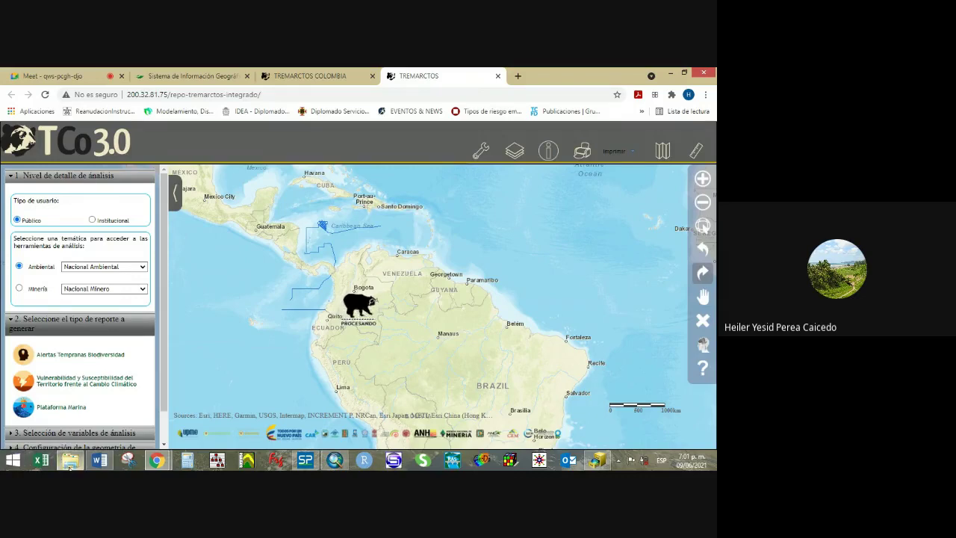
Switch to File Explorer and browse to the Clase 3 folder inside SIG martes jueves to check its shapefiles.
left_click(70, 460)
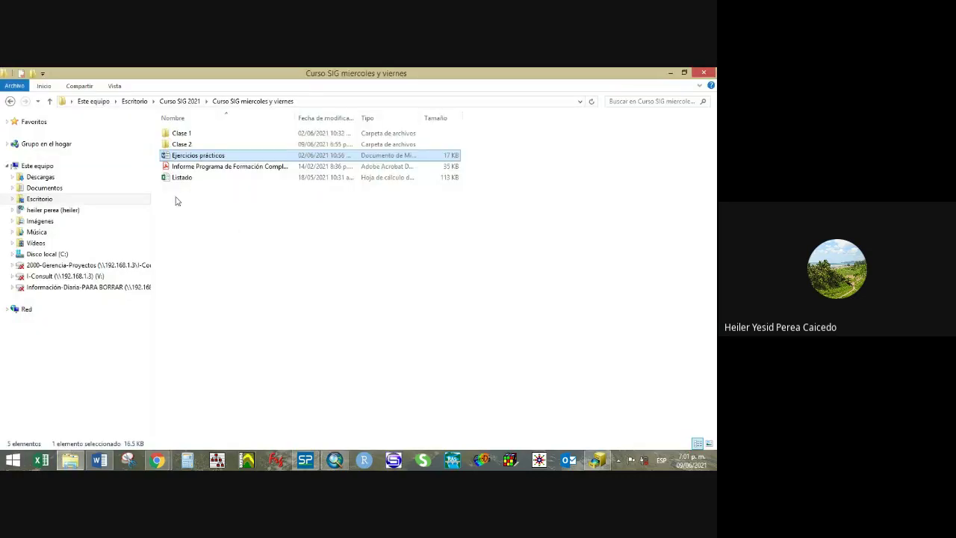
left_click(186, 101)
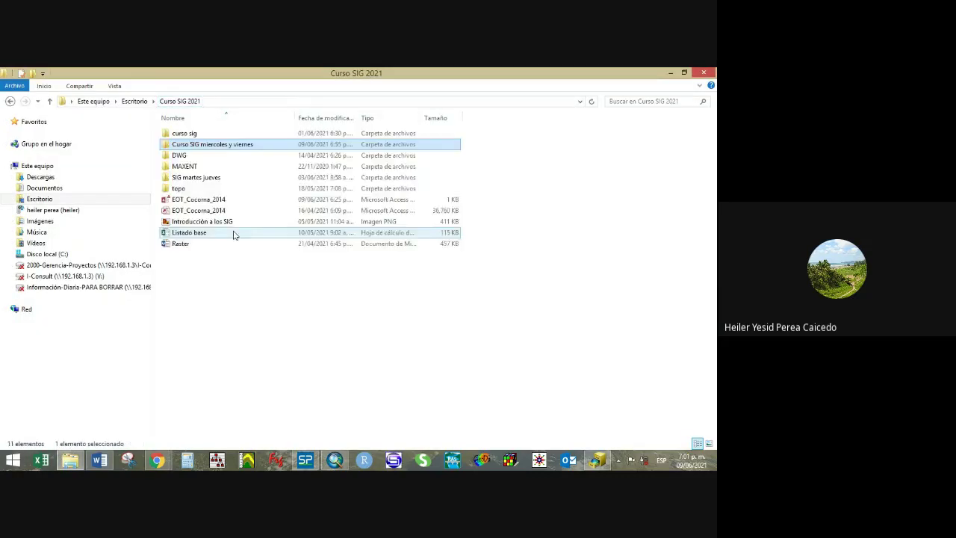
double_click(193, 179)
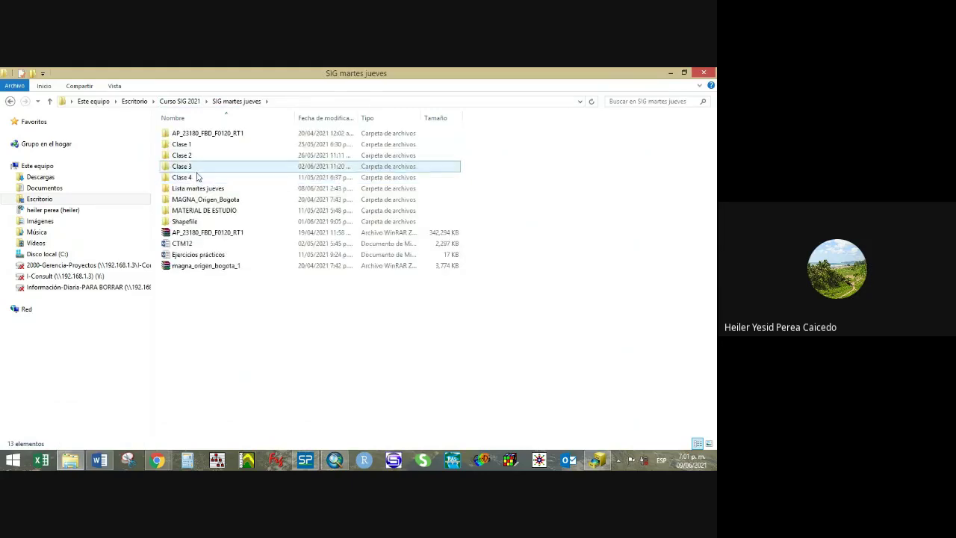
double_click(193, 170)
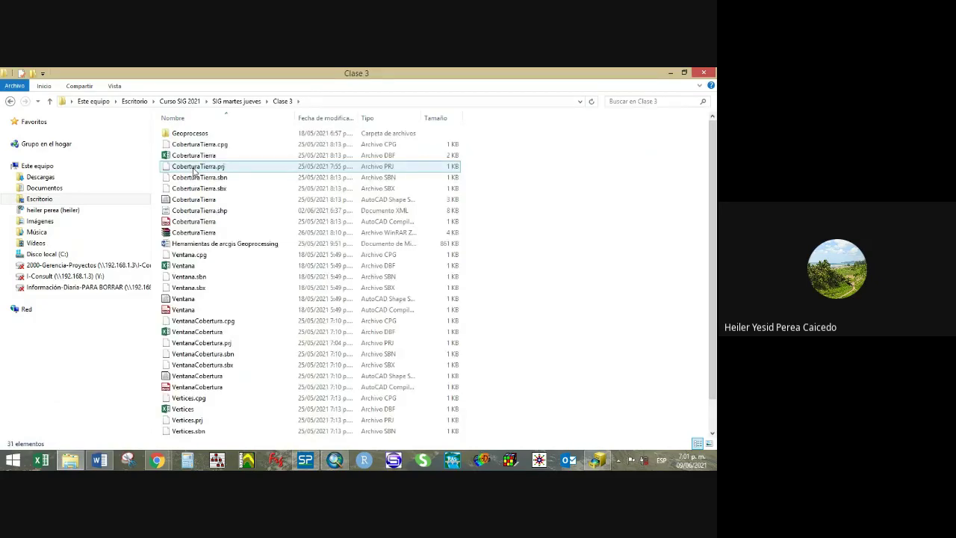
left_click(191, 257)
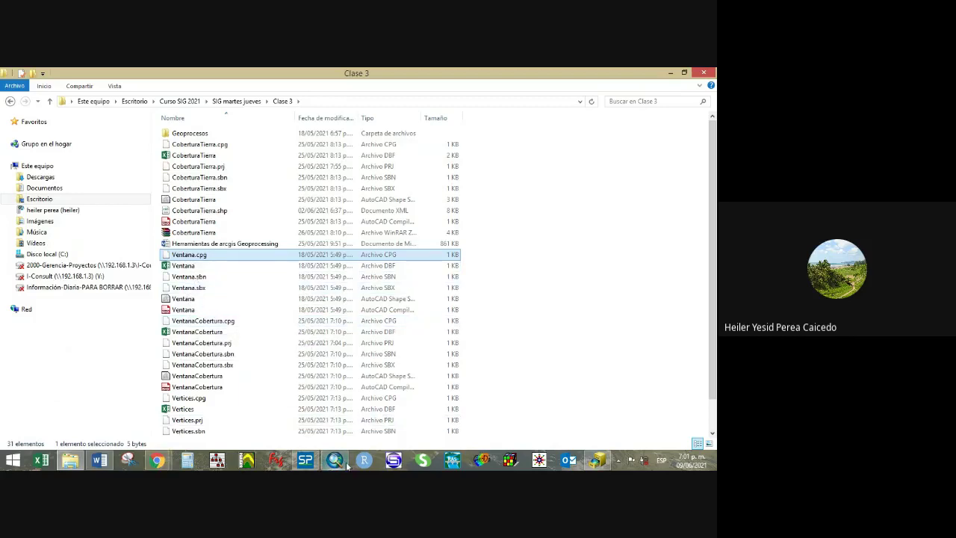
Switch to ArcMap and refresh the Curso SIG 2021 folder in the catalog.
mouse_move(335, 461)
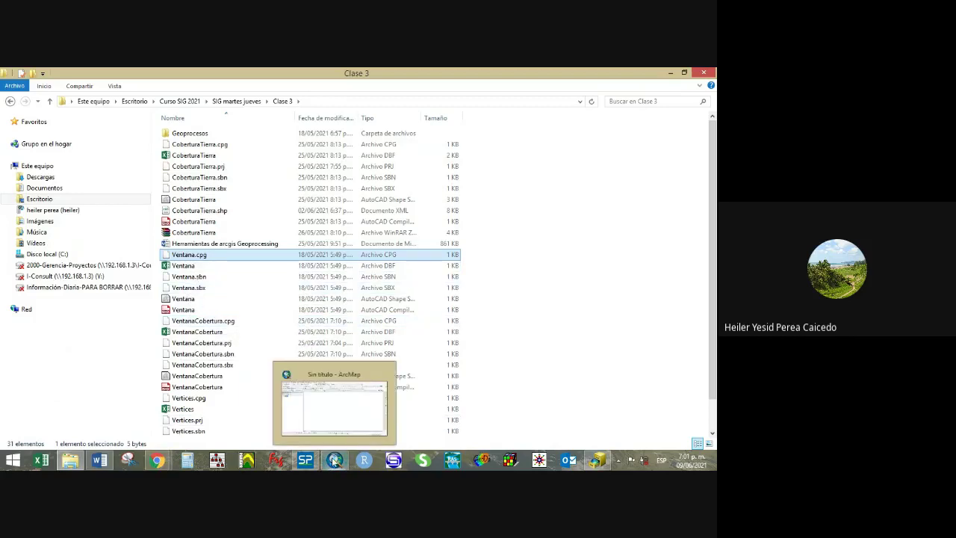
left_click(334, 461)
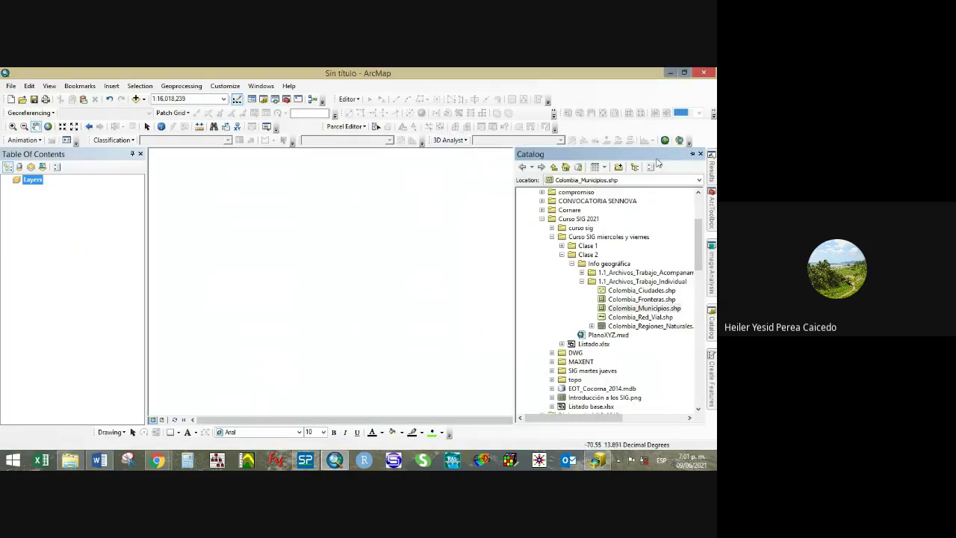
left_click(541, 220)
left_click(541, 219)
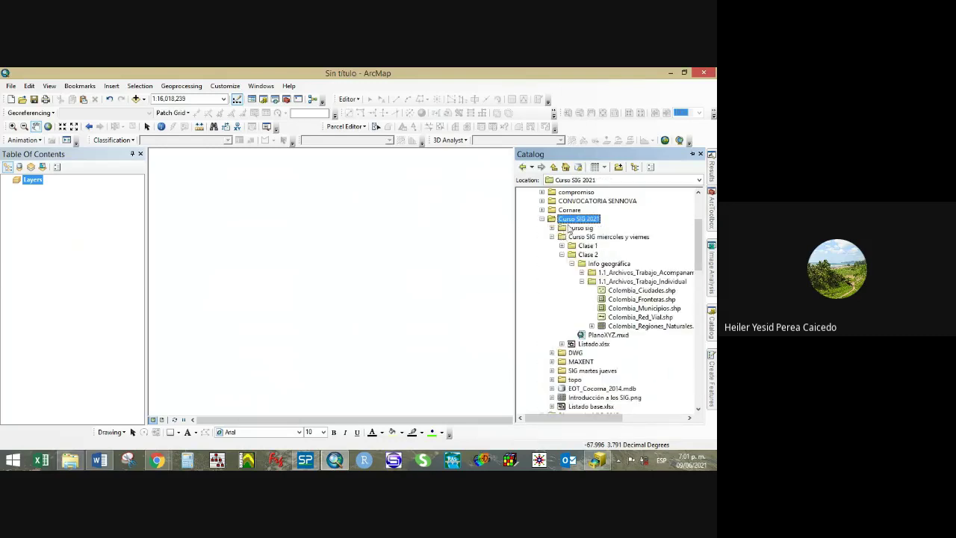
right_click(569, 220)
left_click(586, 271)
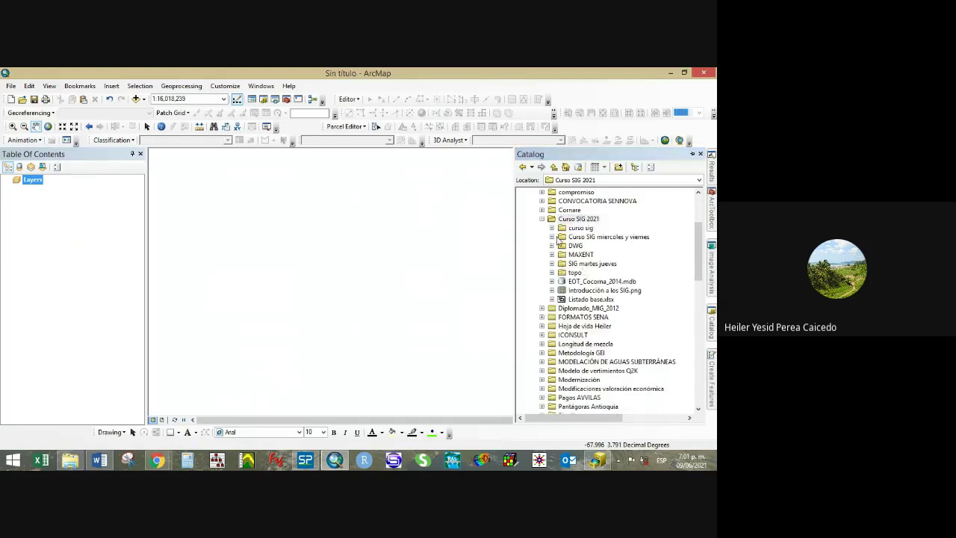
Add VentanaCobertura.shp from the Clase 3 folder of SIG martes jueves to the map.
left_click(552, 264)
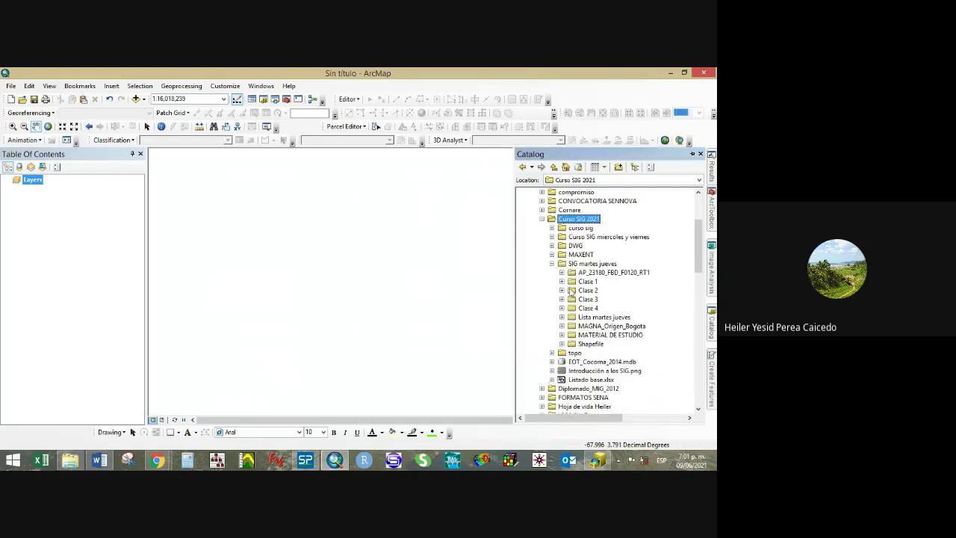
left_click(562, 299)
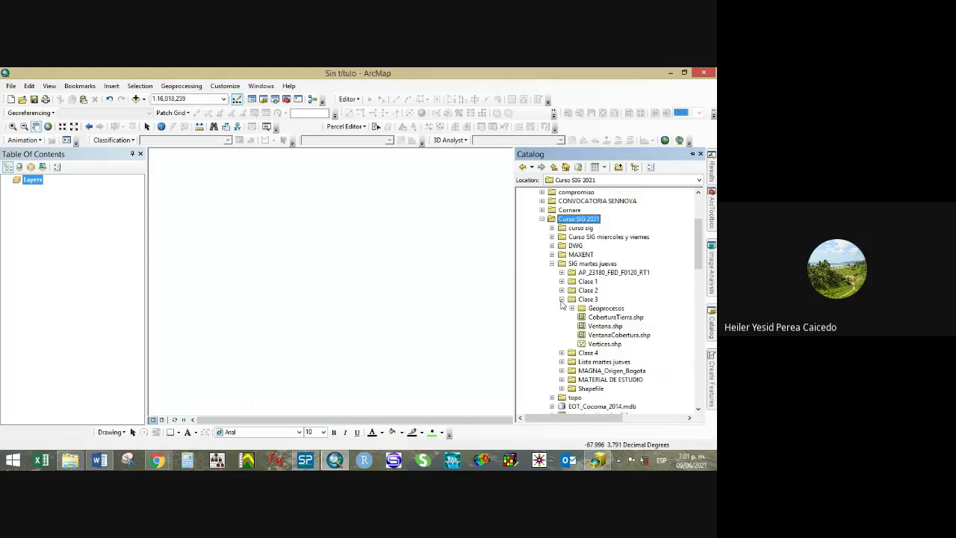
left_click(617, 335)
left_click_drag(617, 336, 104, 319)
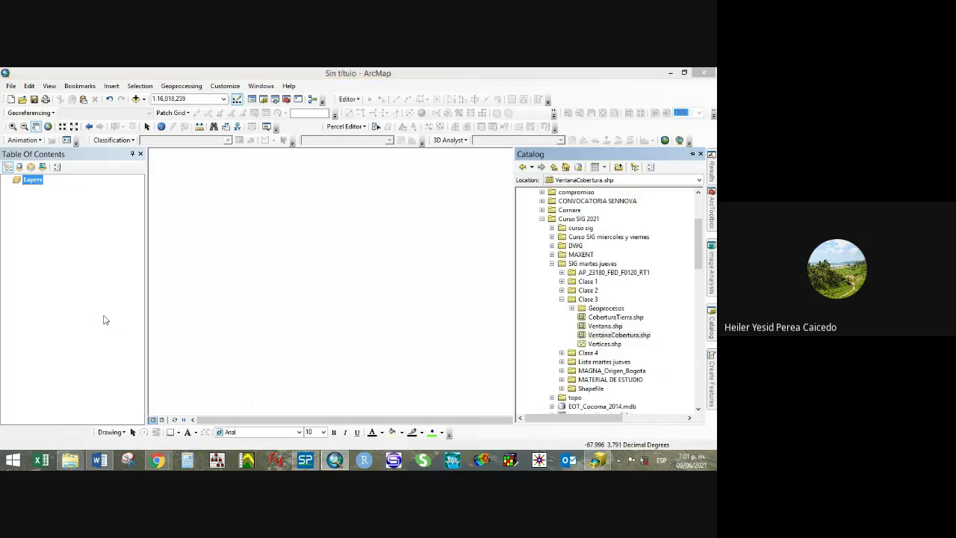
left_click(449, 350)
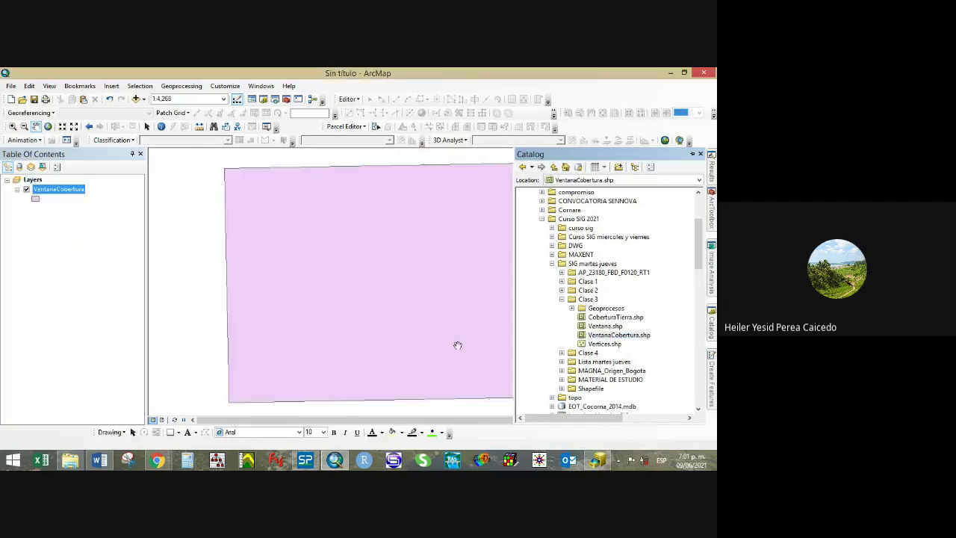
scroll(297, 299, "up", 3)
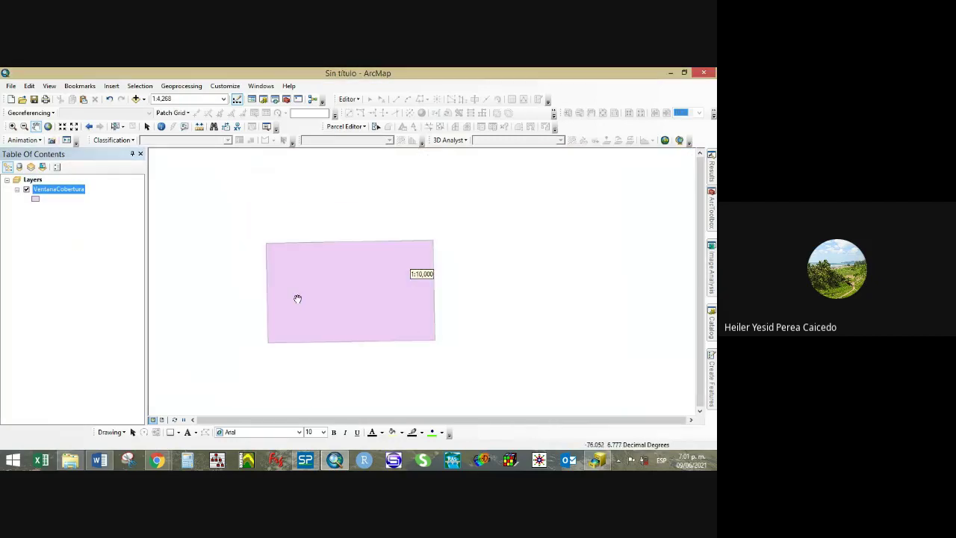
Check the projected coordinate system in the VentanaCobertura layer's source properties.
right_click(62, 191)
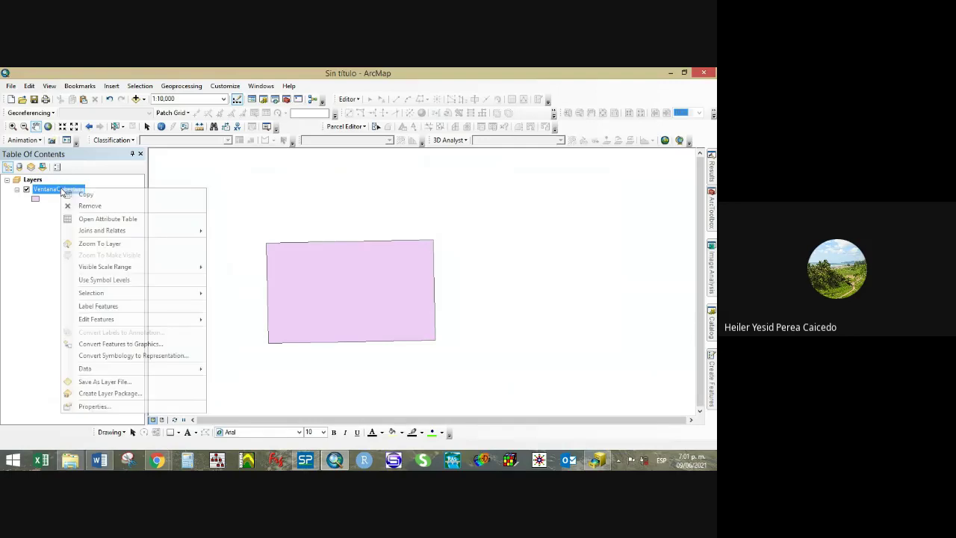
left_click(93, 406)
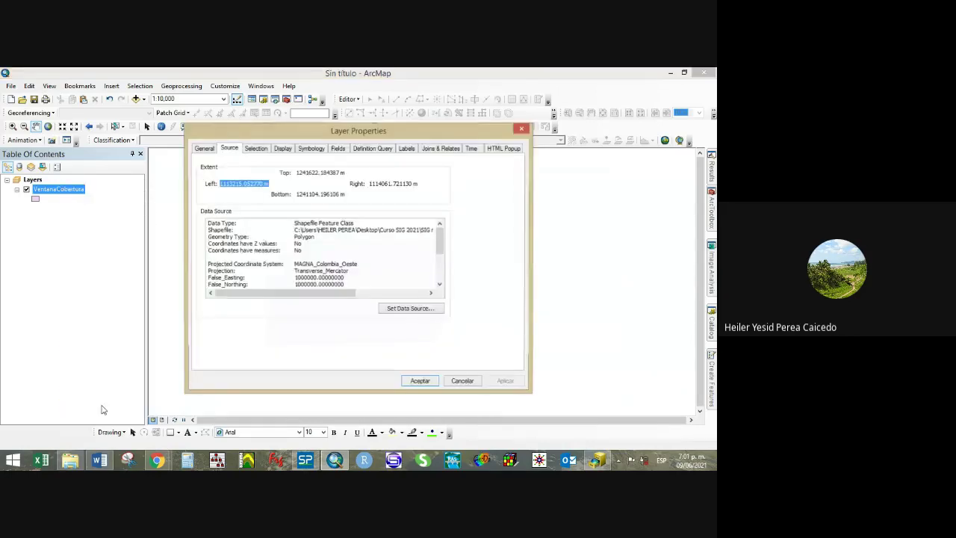
left_click_drag(297, 263, 364, 262)
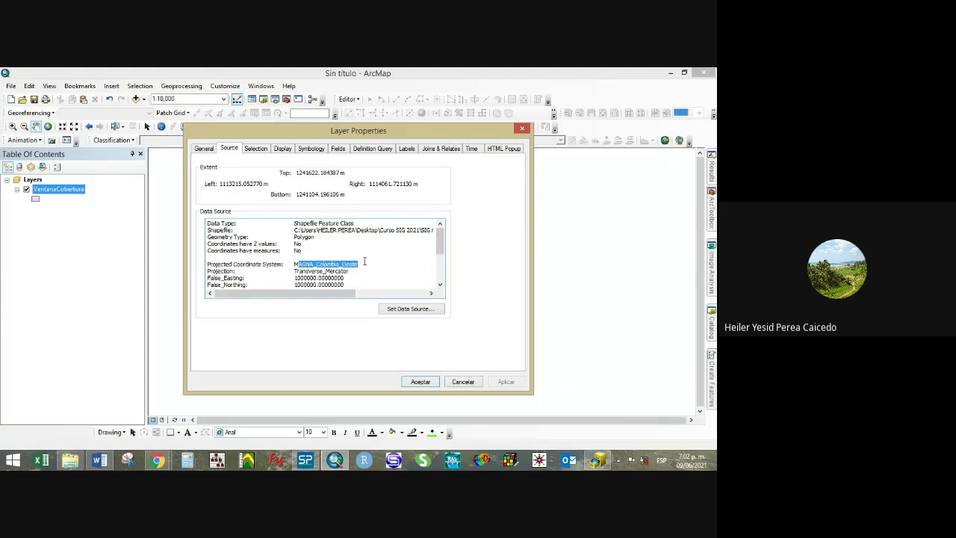
left_click(522, 129)
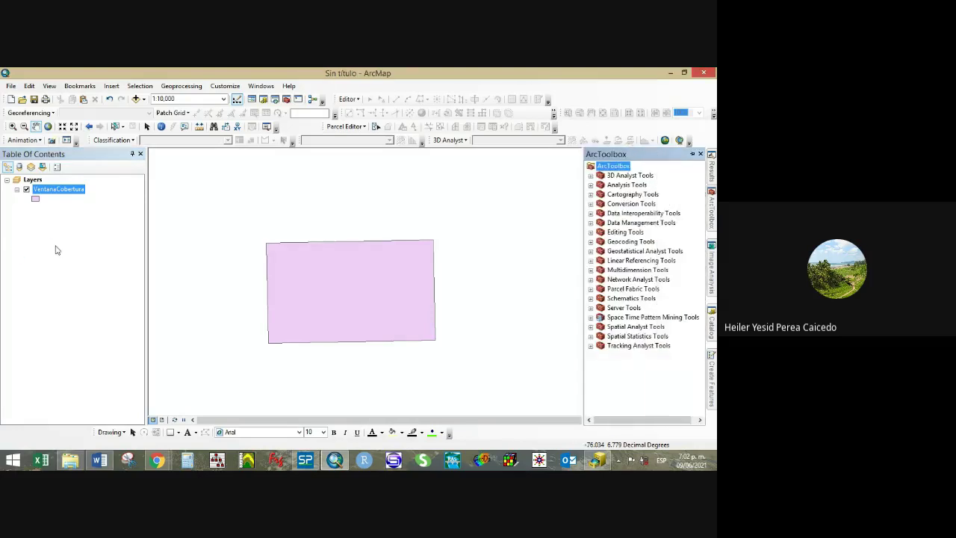
Try to project the VentanaCobertura layer to MAGNA Colombia Bogota with the Project tool, keeping the default output location.
left_click(591, 223)
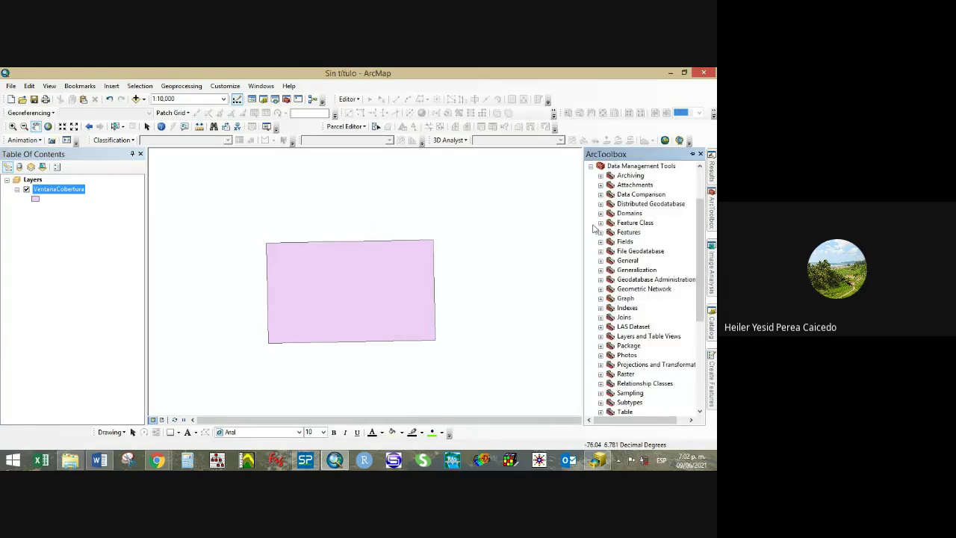
left_click(600, 365)
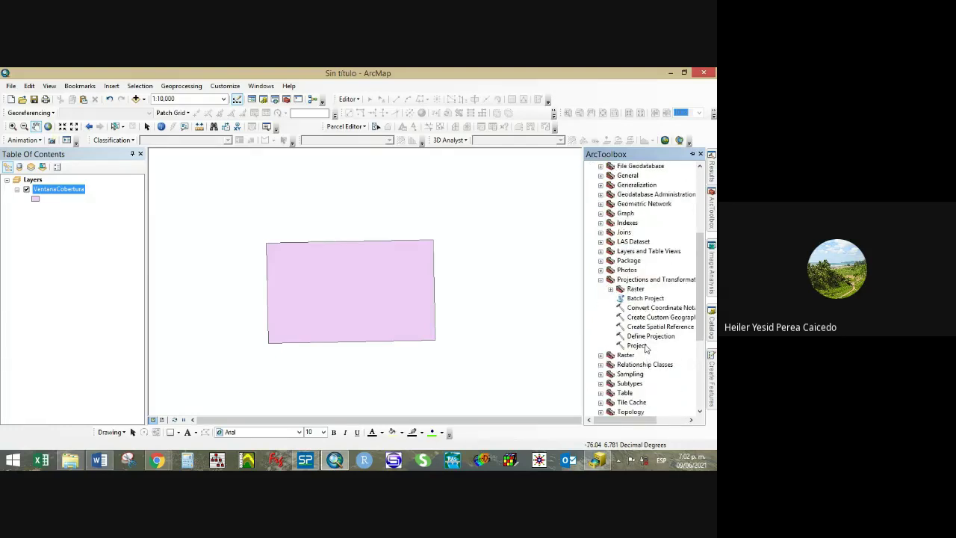
left_click(639, 348)
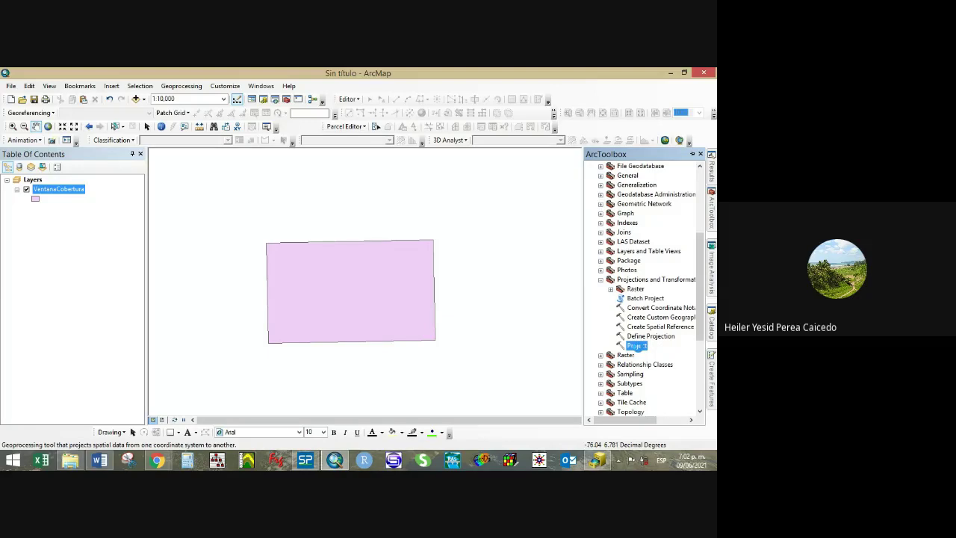
double_click(637, 347)
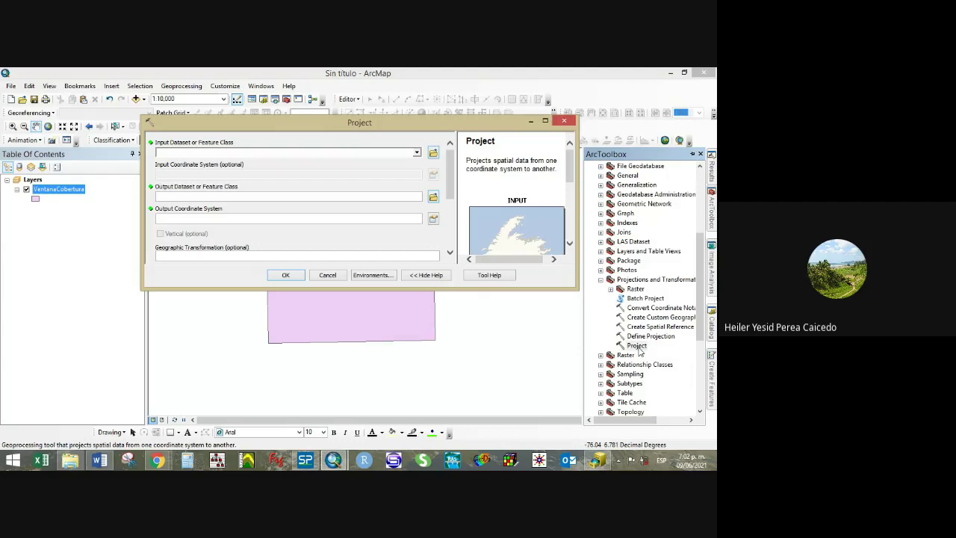
left_click(417, 153)
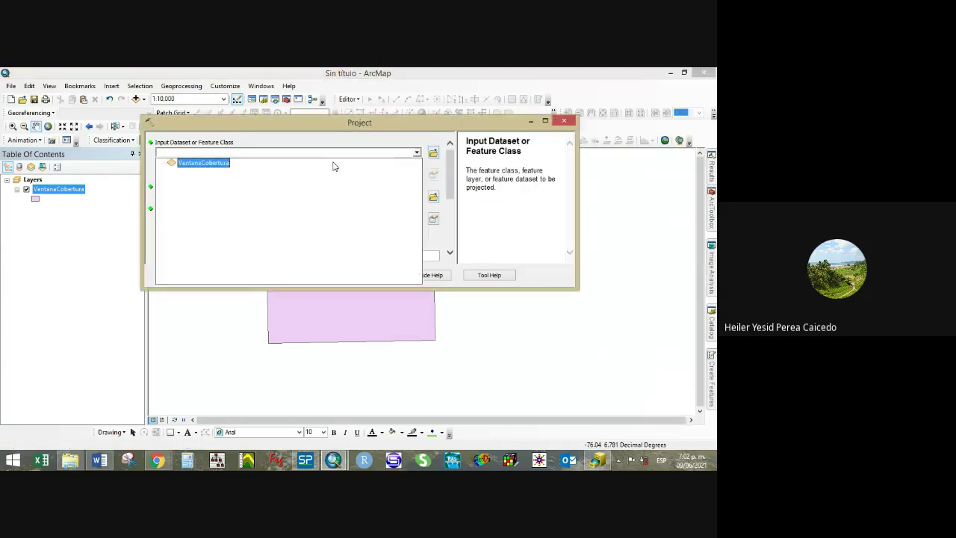
left_click(207, 165)
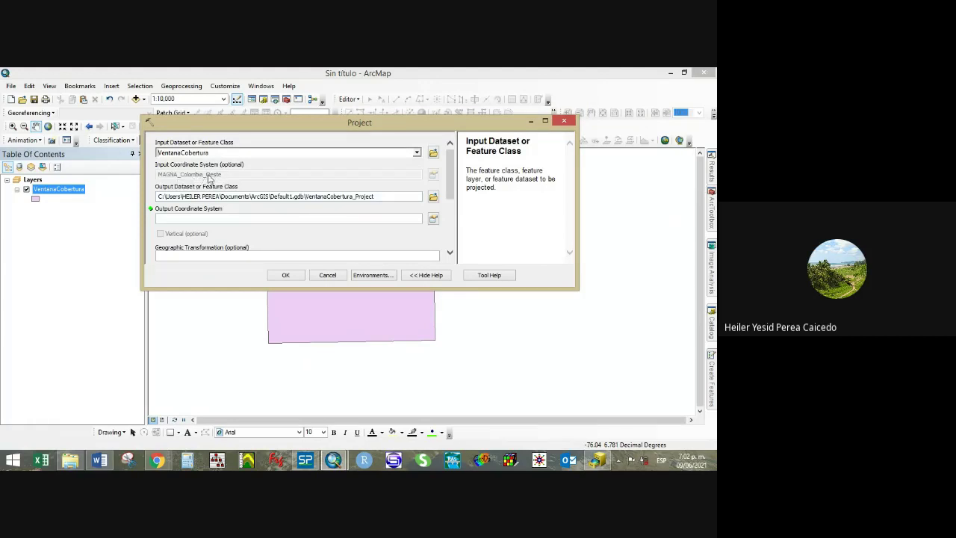
left_click(432, 219)
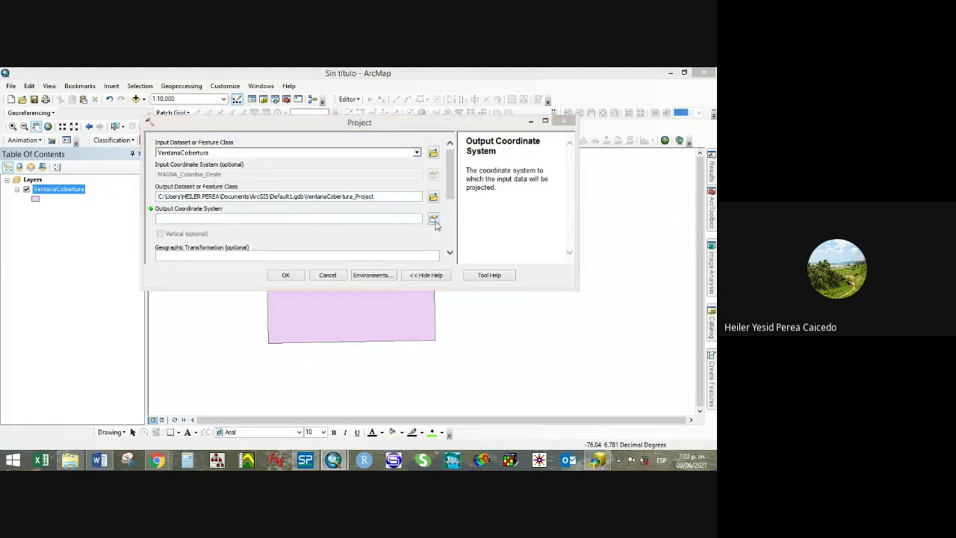
left_click(322, 169)
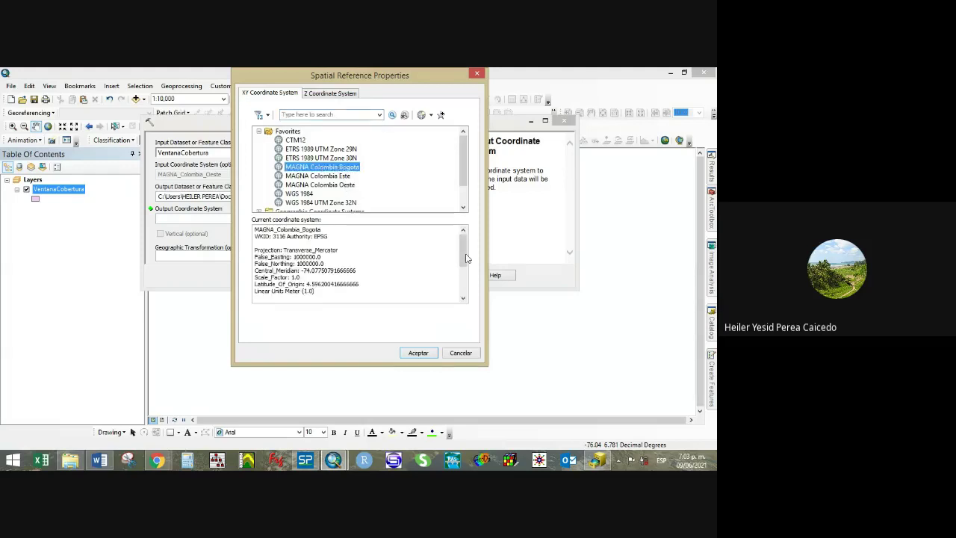
left_click(420, 353)
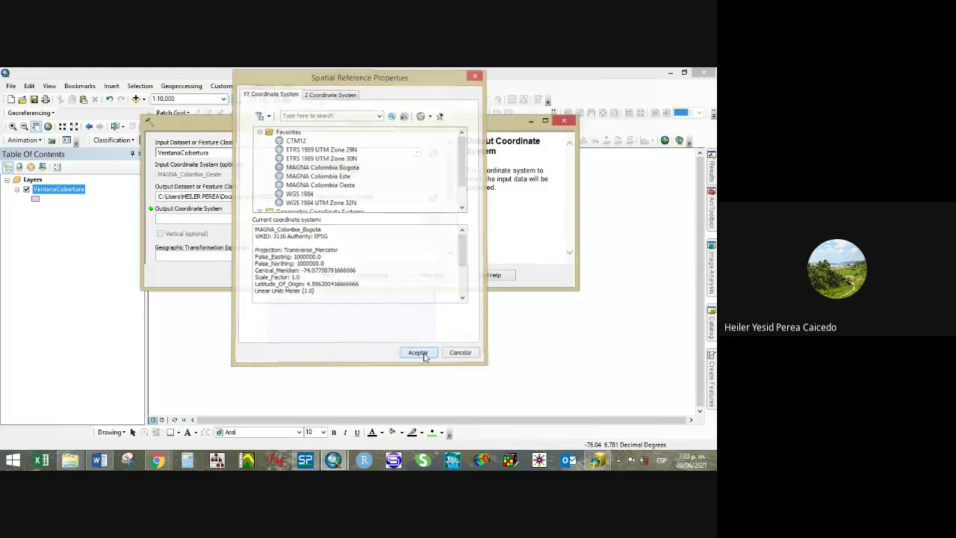
left_click(278, 274)
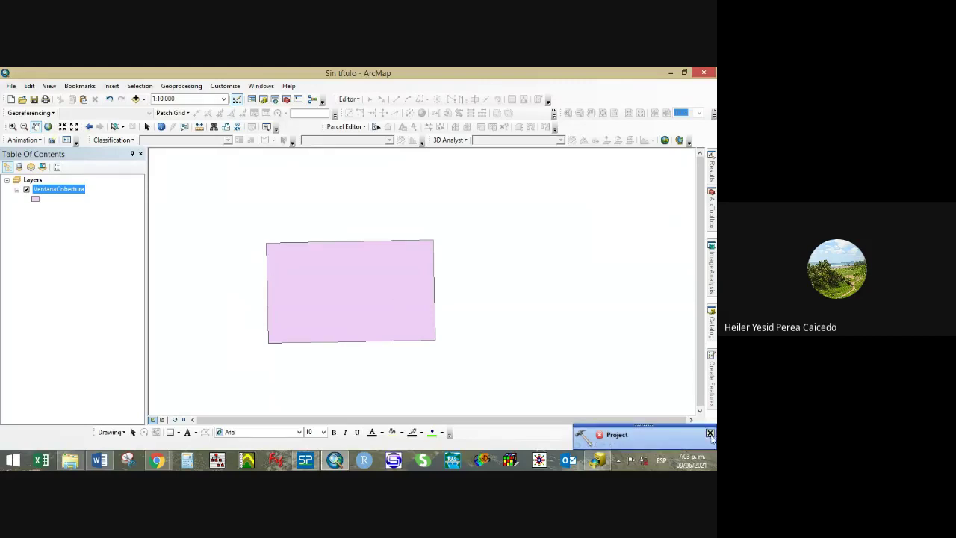
Project the VentanaCobertura layer to MAGNA Colombia Bogota with the Project tool, keeping the default output VentanaCobertura_Project1.
mouse_move(711, 209)
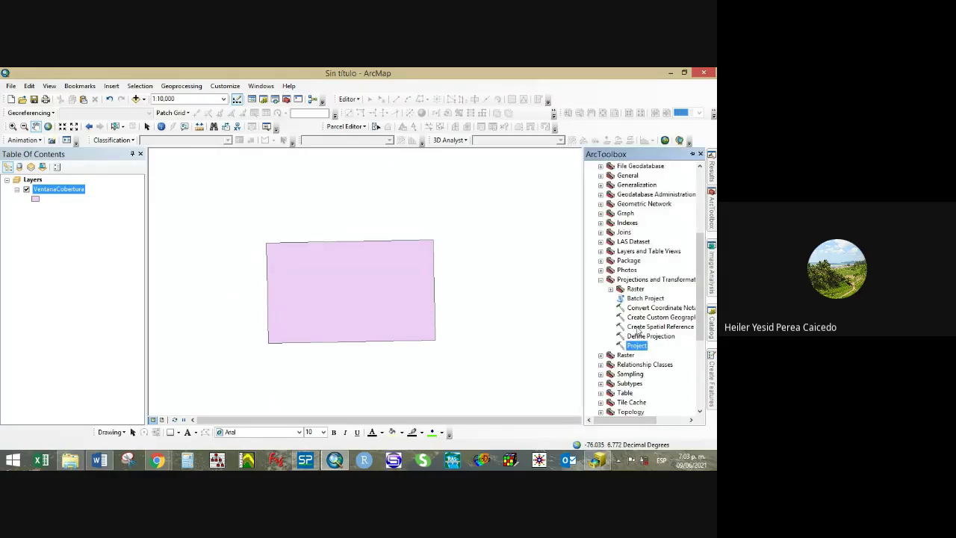
double_click(637, 345)
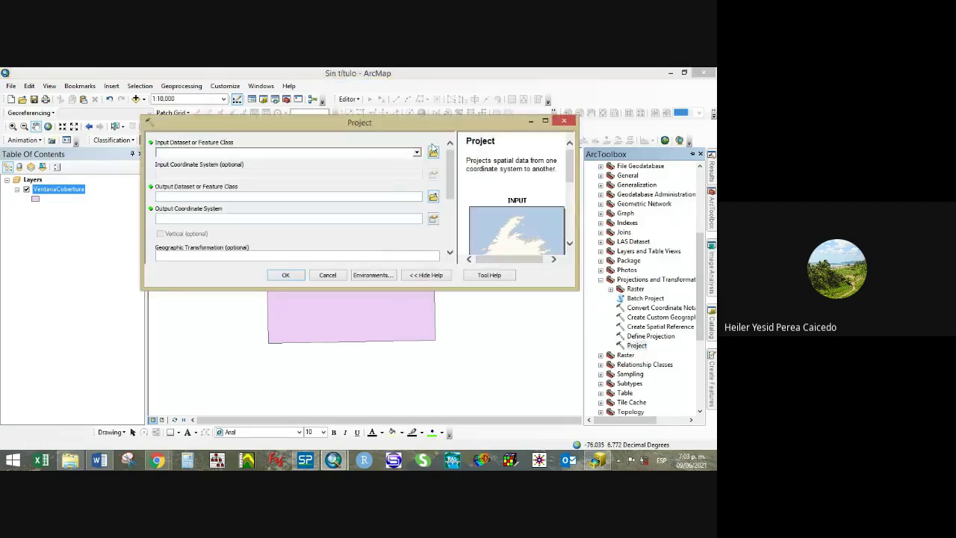
left_click(417, 152)
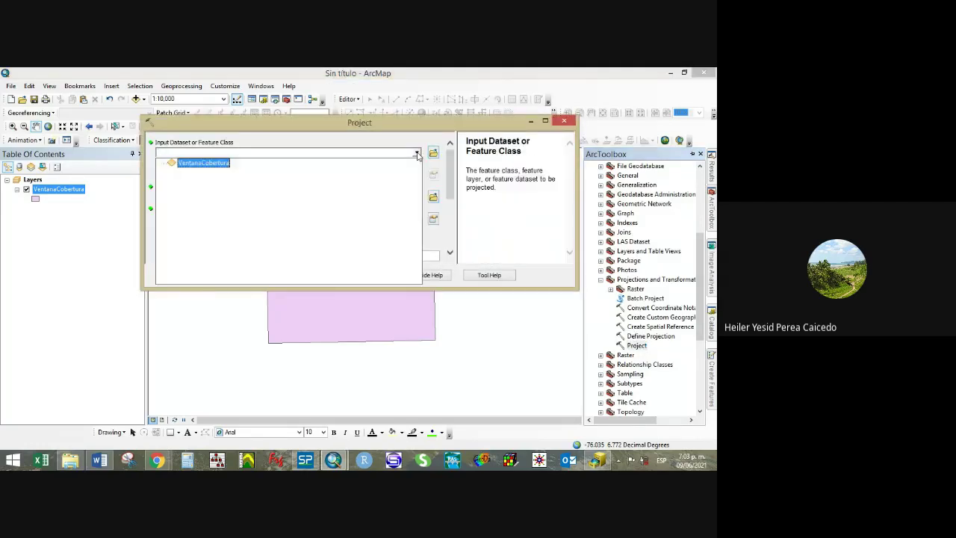
left_click(219, 163)
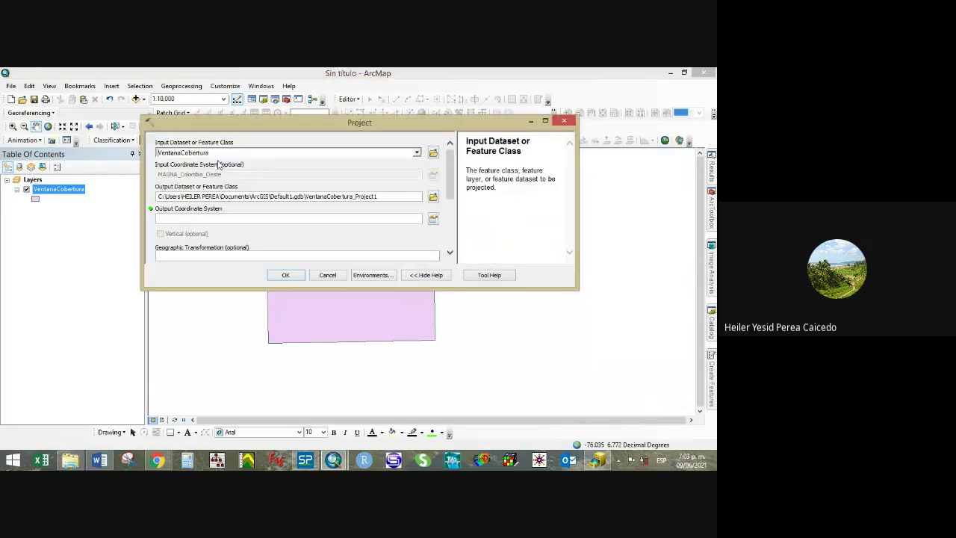
left_click(433, 218)
left_click(342, 167)
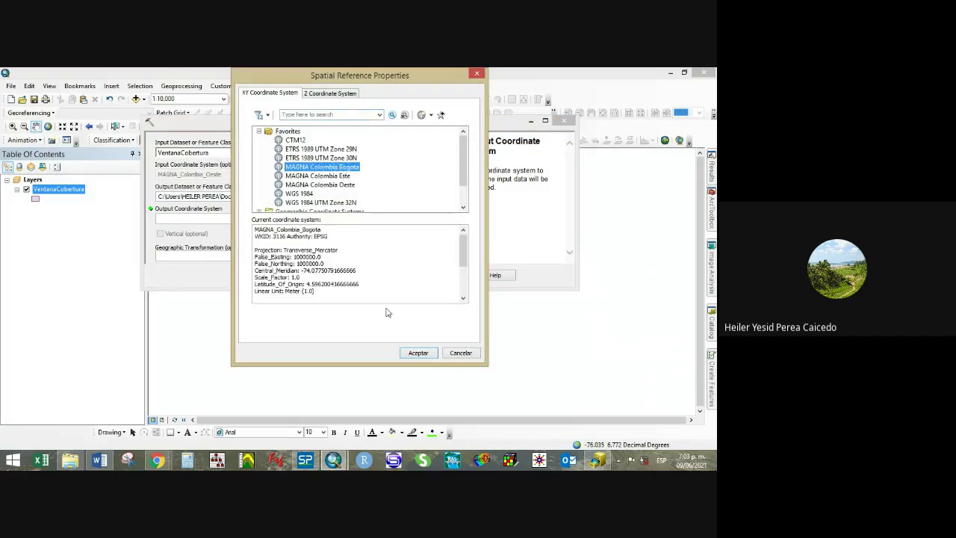
left_click(418, 353)
scroll(346, 244, "down", 1)
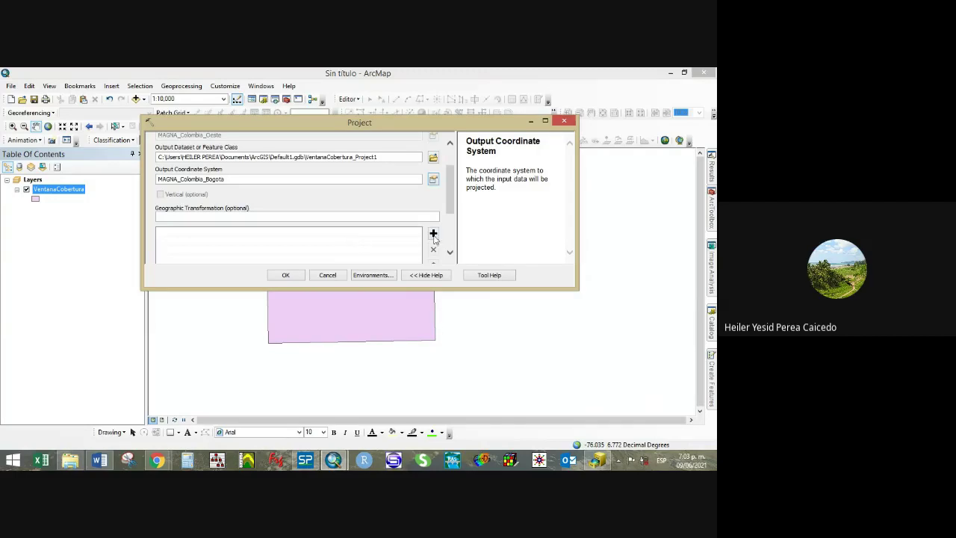
left_click(437, 197)
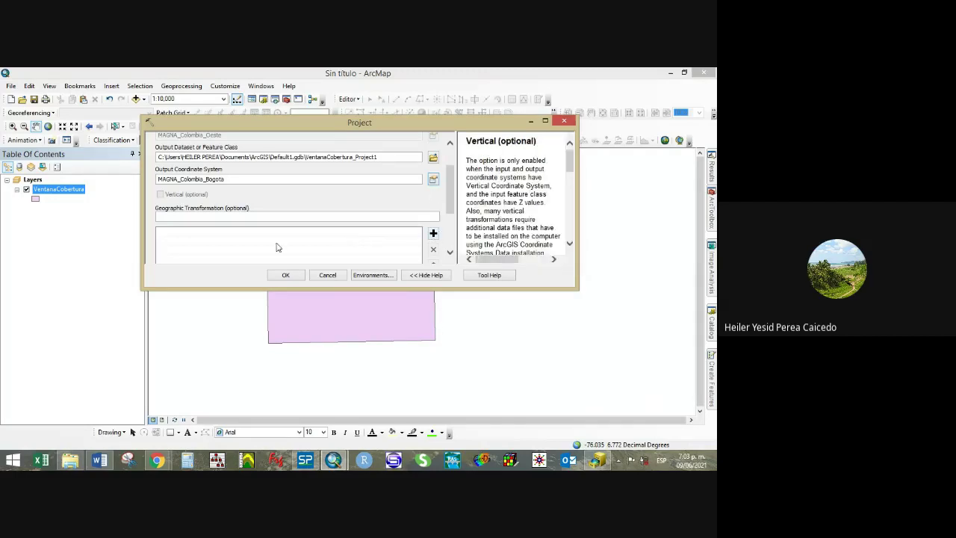
left_click(239, 218)
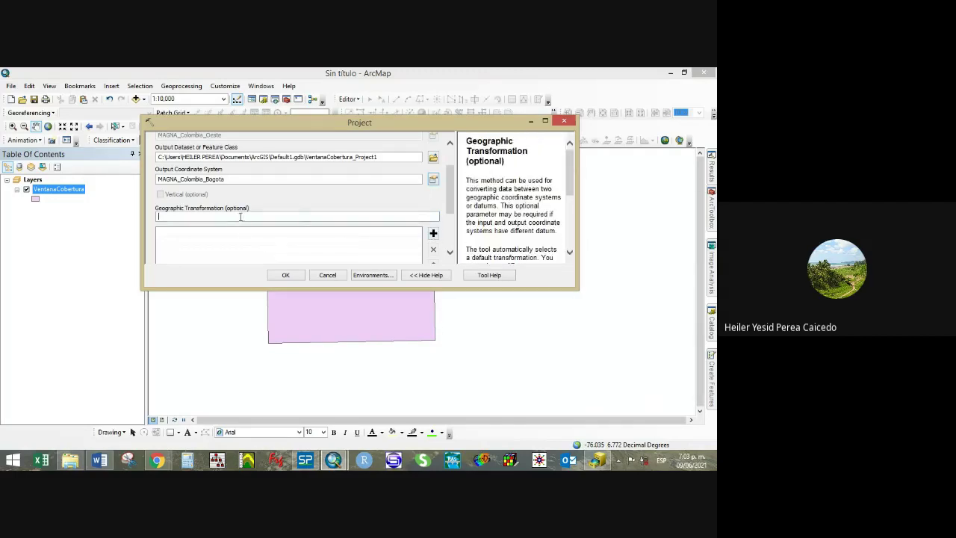
left_click(291, 275)
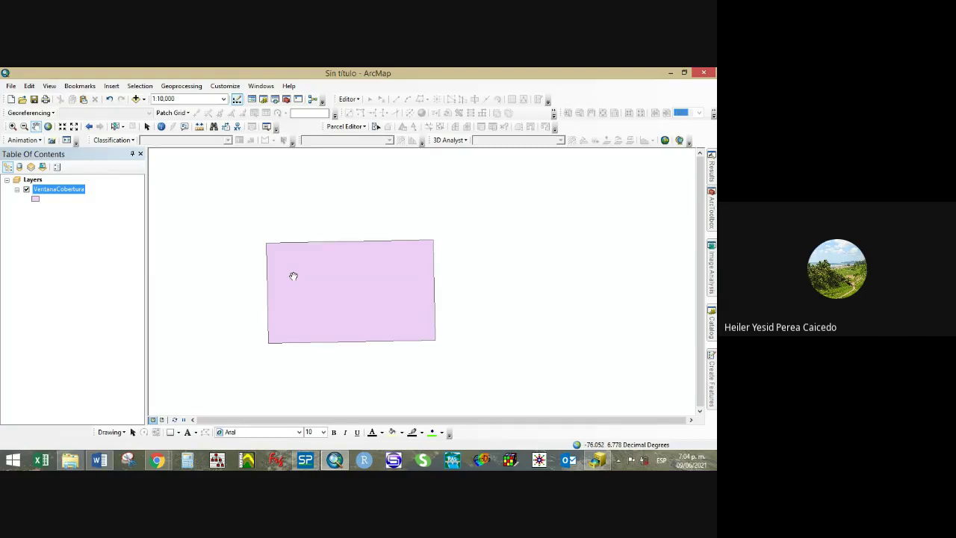
left_click(294, 276)
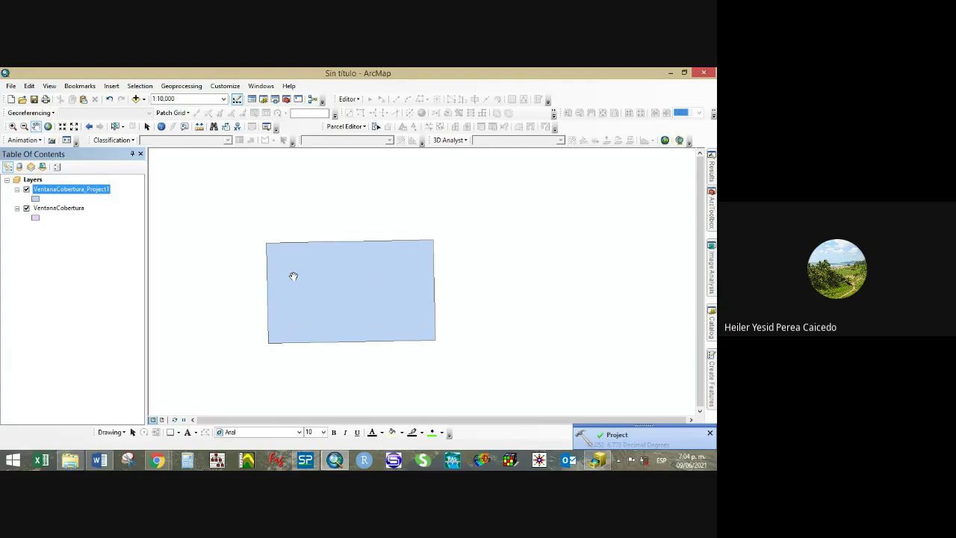
Check the projected coordinate system in the VentanaCobertura_Project1 layer's source properties.
right_click(89, 191)
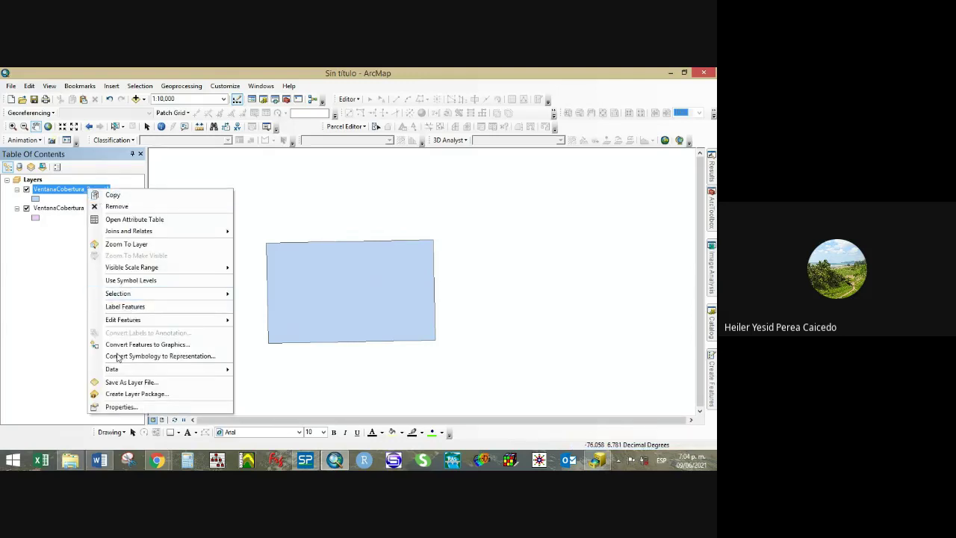
left_click(121, 407)
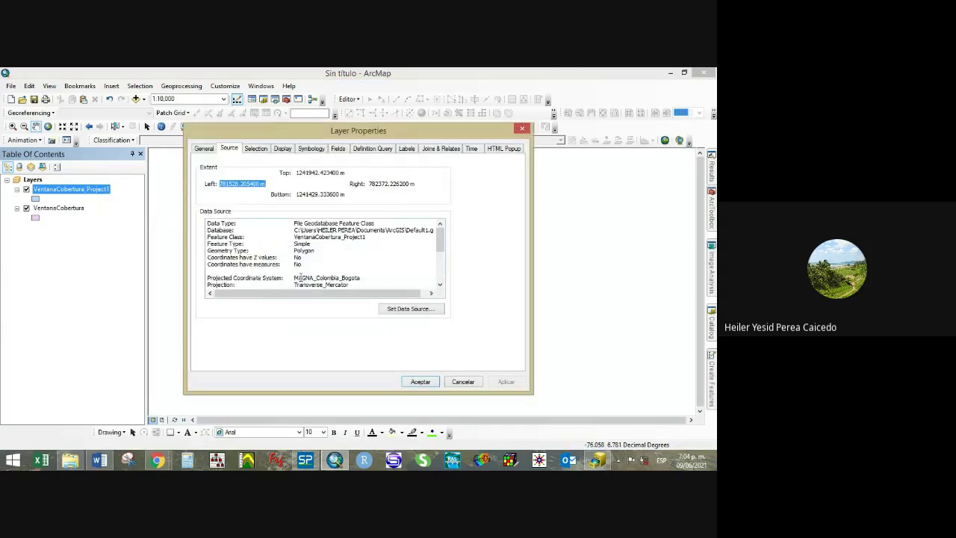
left_click_drag(296, 277, 362, 278)
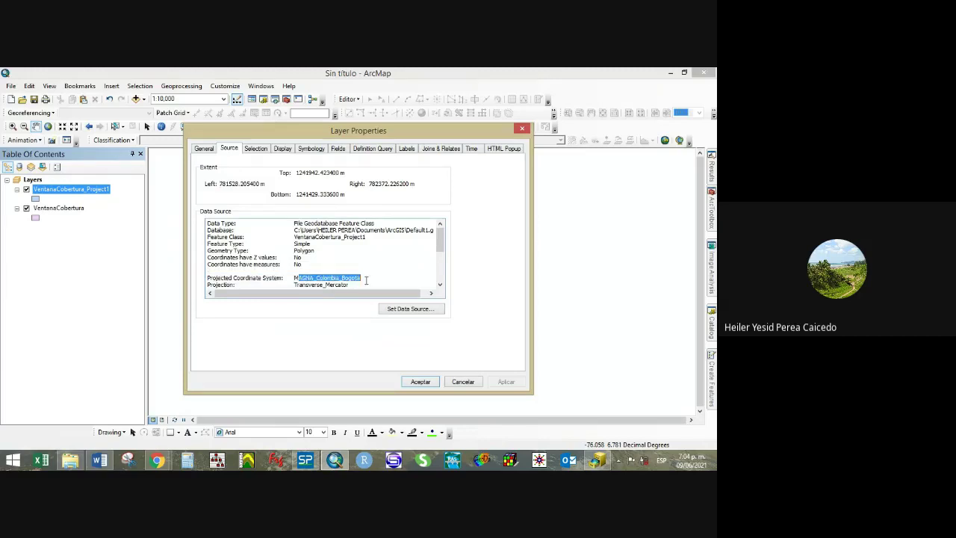
left_click(522, 131)
Start exporting all features of VentanaCobertura_Project1 and browse to the Curso SIG miercoles y viernes folder inside Curso SIG 2021 as the output location.
right_click(68, 193)
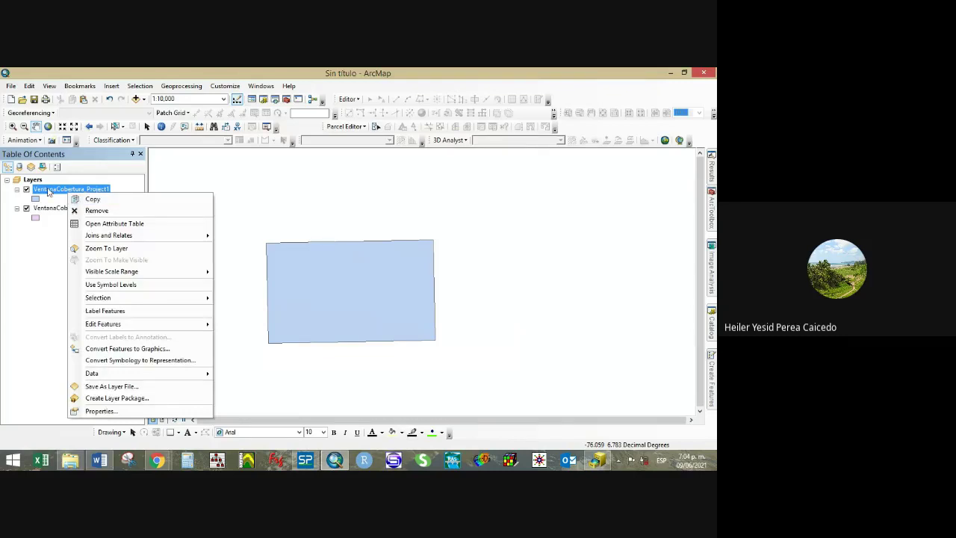
left_click(47, 189)
right_click(45, 188)
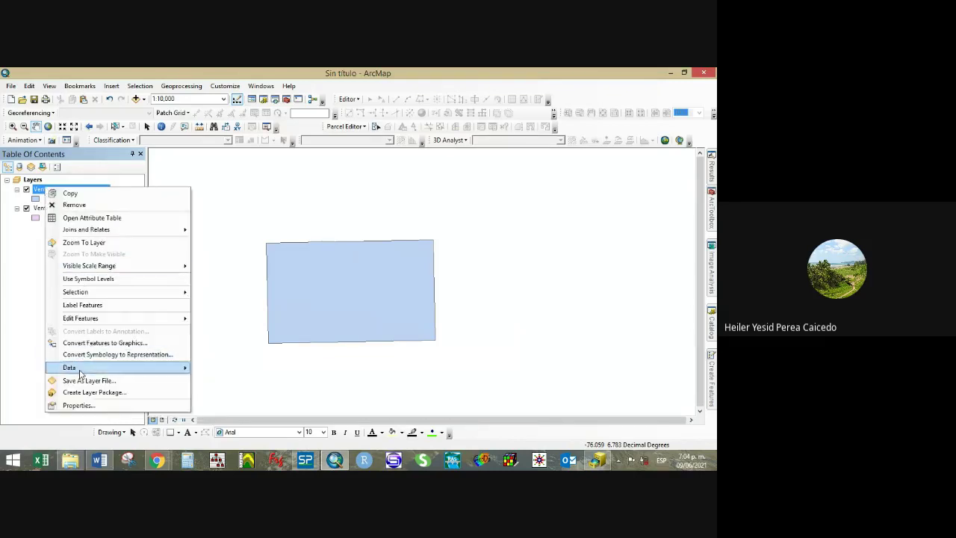
mouse_move(82, 373)
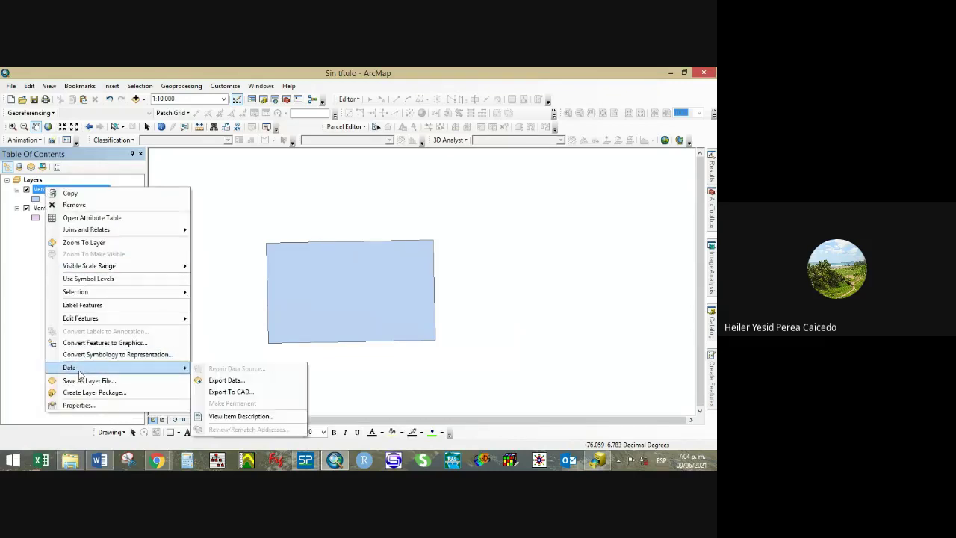
left_click(277, 384)
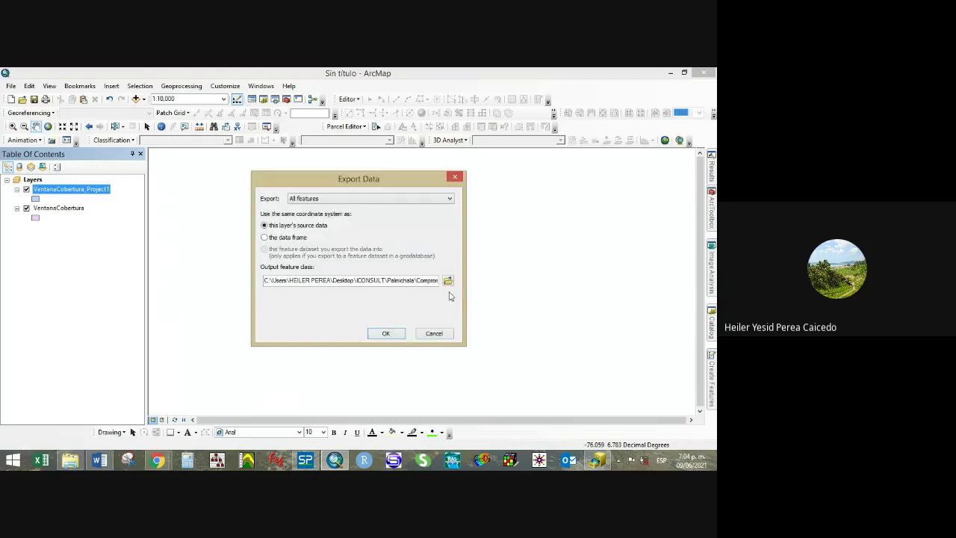
left_click(447, 281)
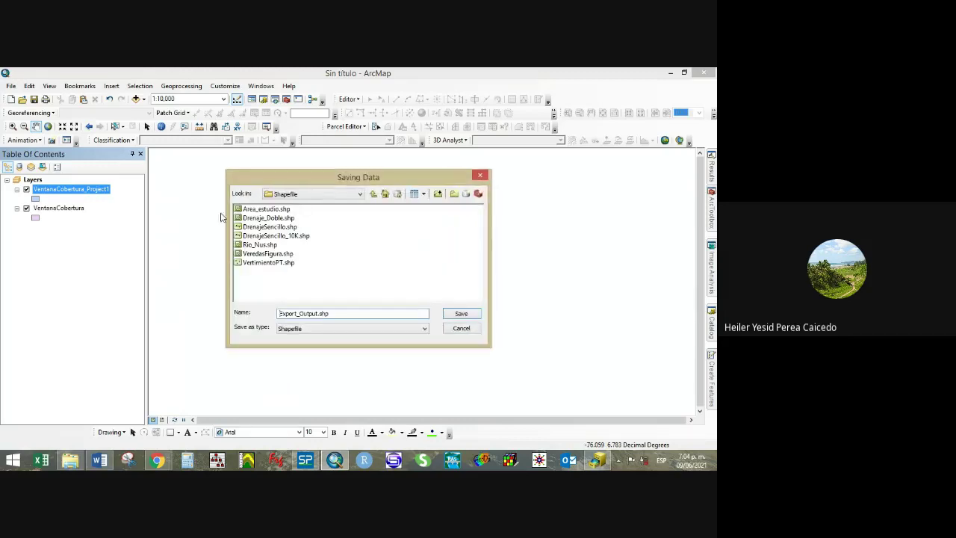
left_click(359, 195)
scroll(346, 239, "up", 3)
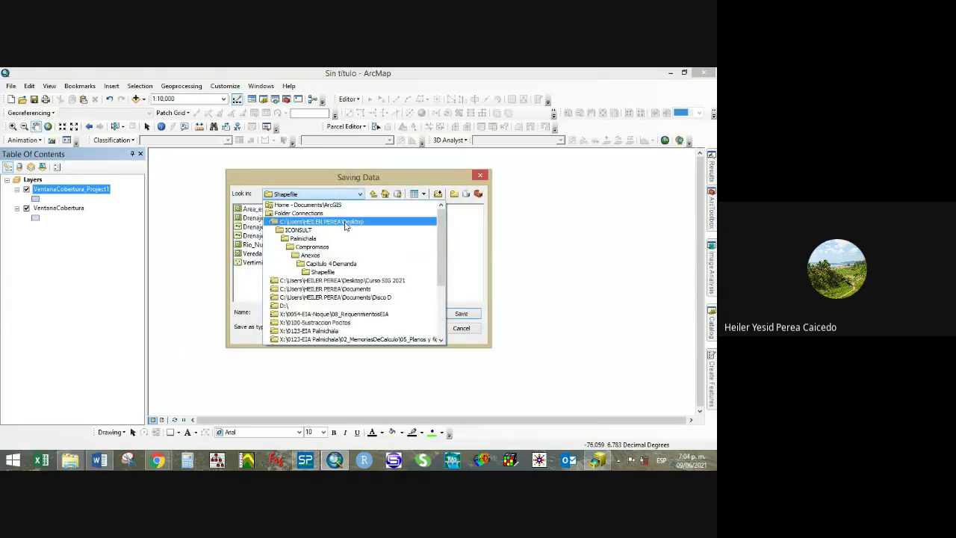
left_click(346, 221)
left_click(255, 254)
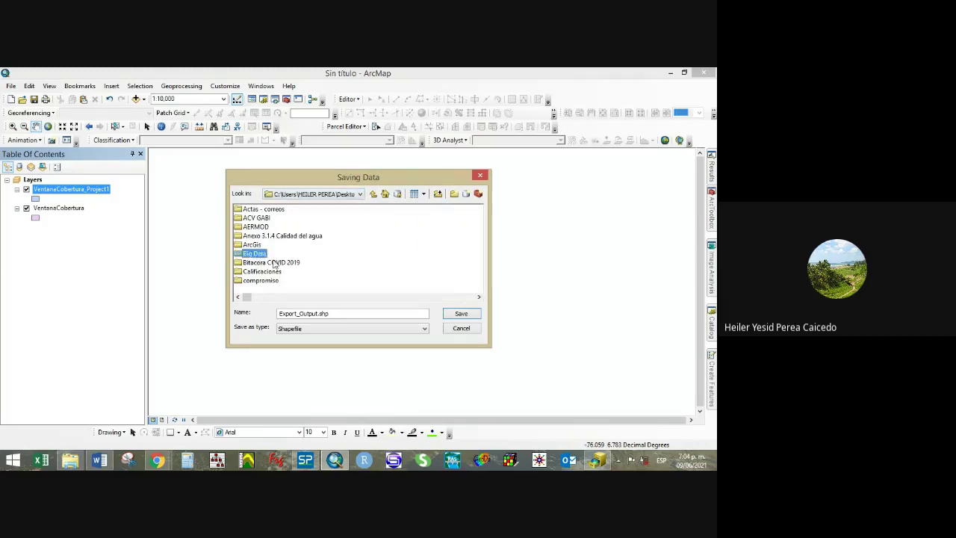
key("Return")
double_click(273, 227)
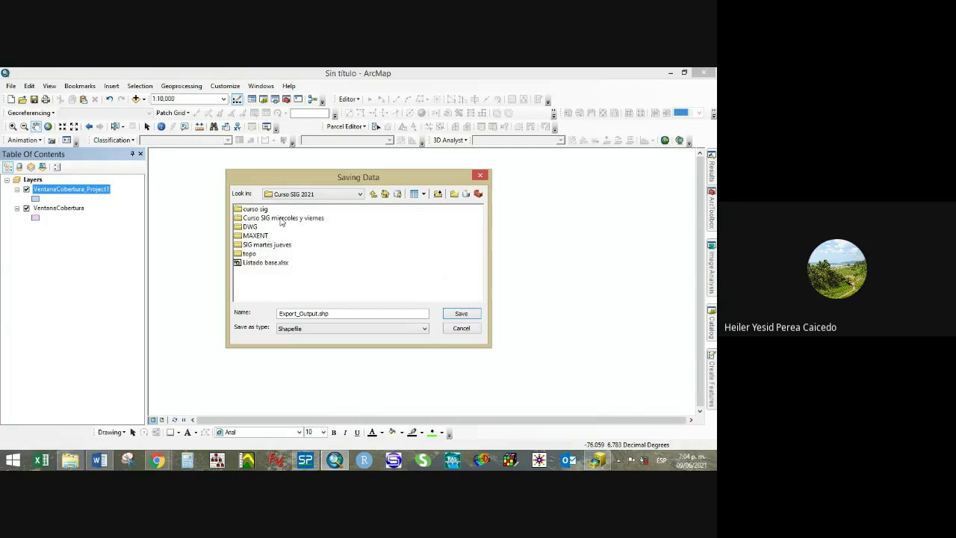
double_click(281, 218)
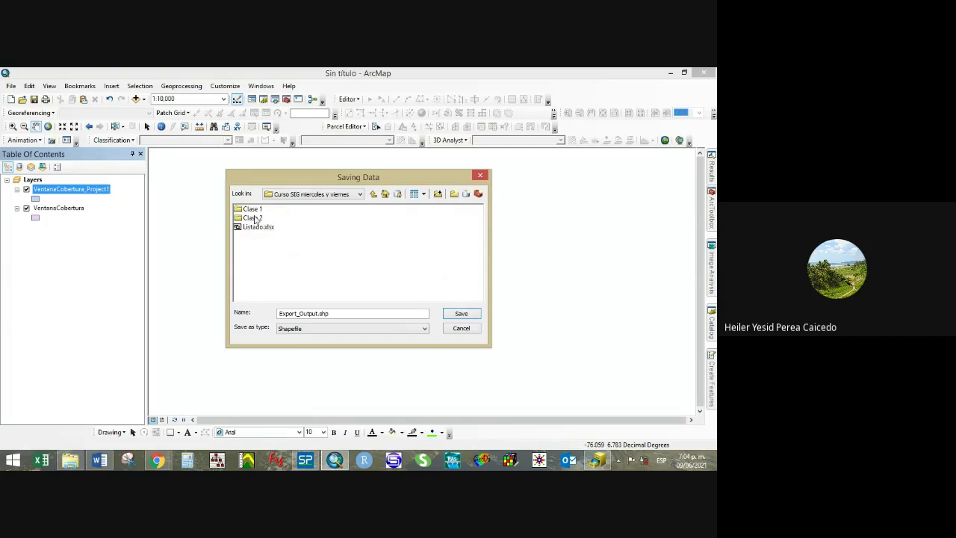
double_click(255, 217)
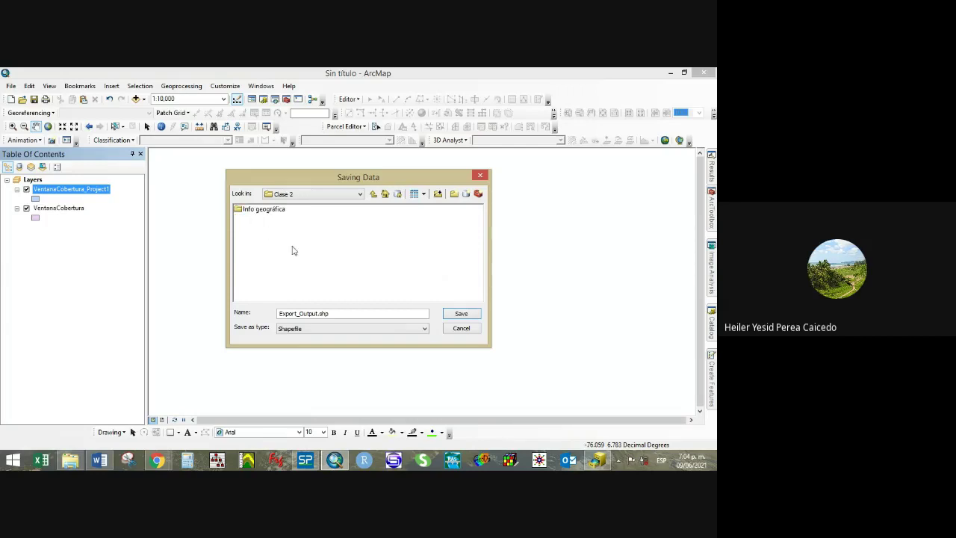
left_click(373, 194)
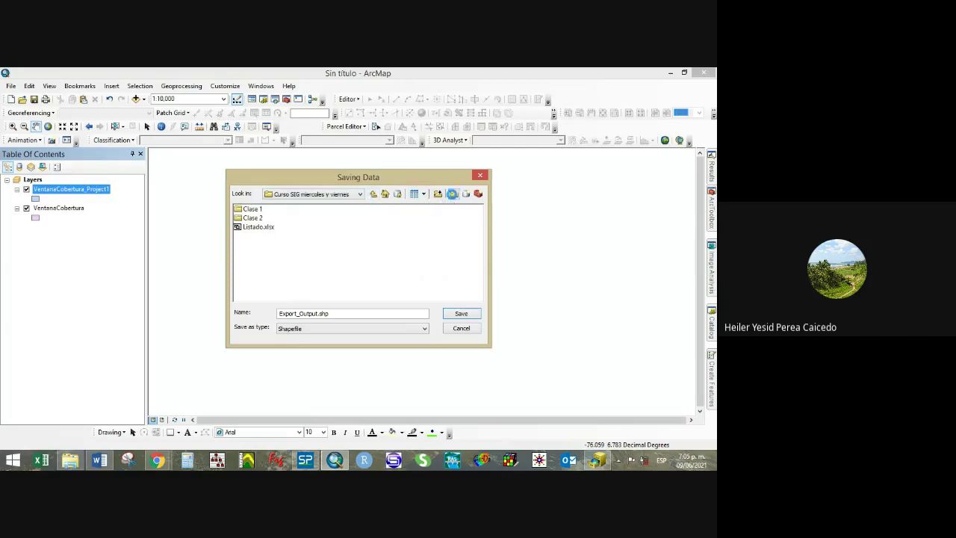
Create a folder named Clase 3 in Curso SIG miercoles y viernes and open it as the export destination.
left_click(452, 195)
type("Clas")
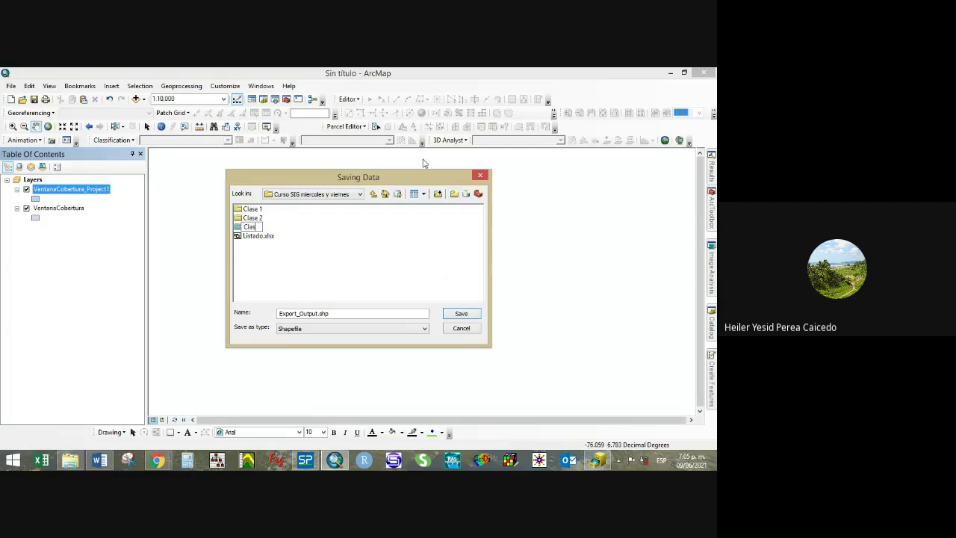
type("e 3")
key("Return")
double_click(263, 228)
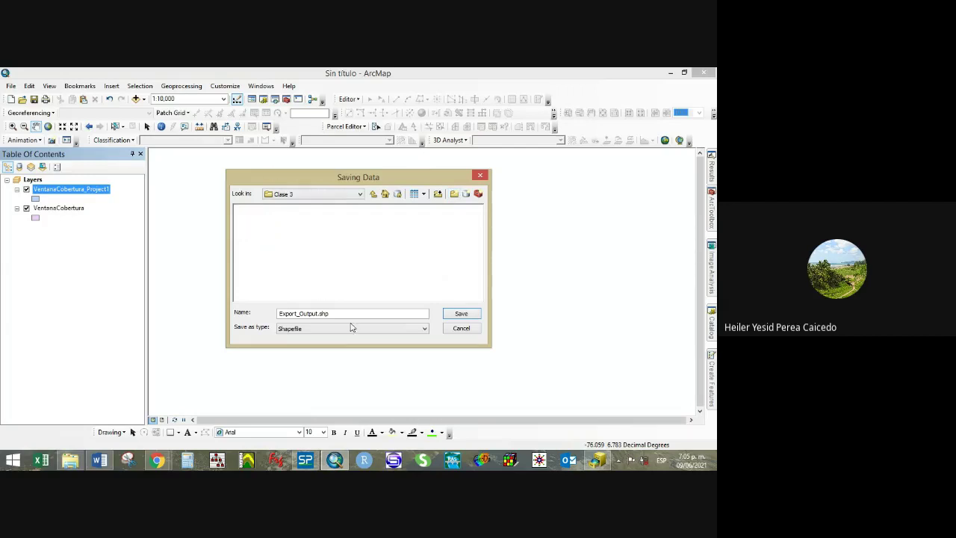
Name the output shapefile Ventana.shp and run the export without adding the result to the map.
left_click(318, 314)
key("BackSpace")
key("BackSpace")
key("BackSpace")
key("BackSpace")
key("BackSpace")
key("BackSpace")
key("BackSpace")
key("BackSpace")
key("BackSpace")
key("BackSpace")
key("BackSpace")
key("BackSpace")
key("BackSpace")
type("Ventana")
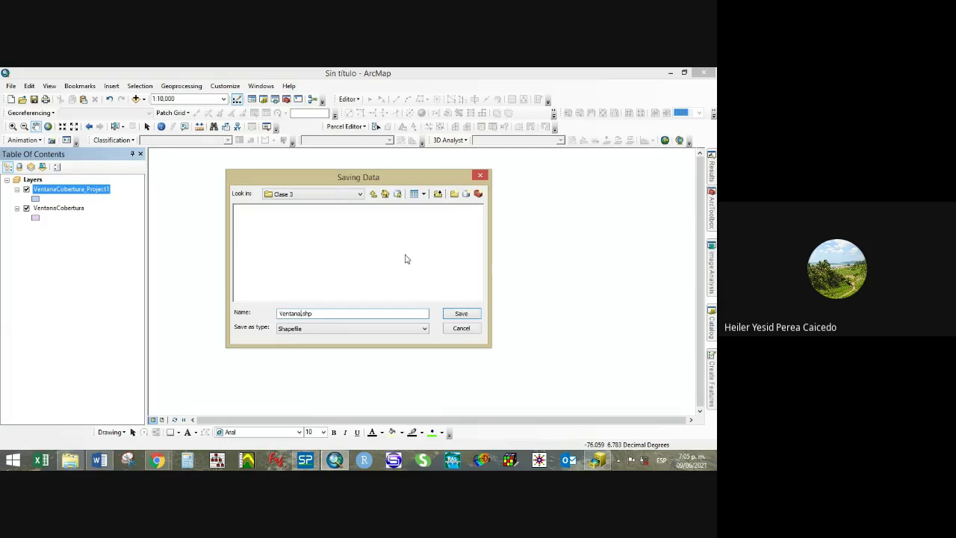
left_click(458, 314)
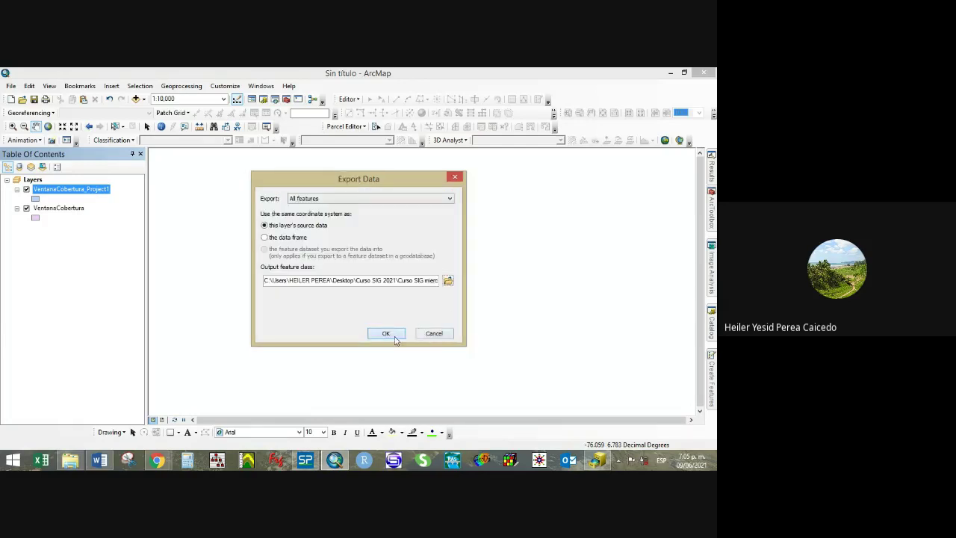
left_click(385, 334)
left_click(445, 303)
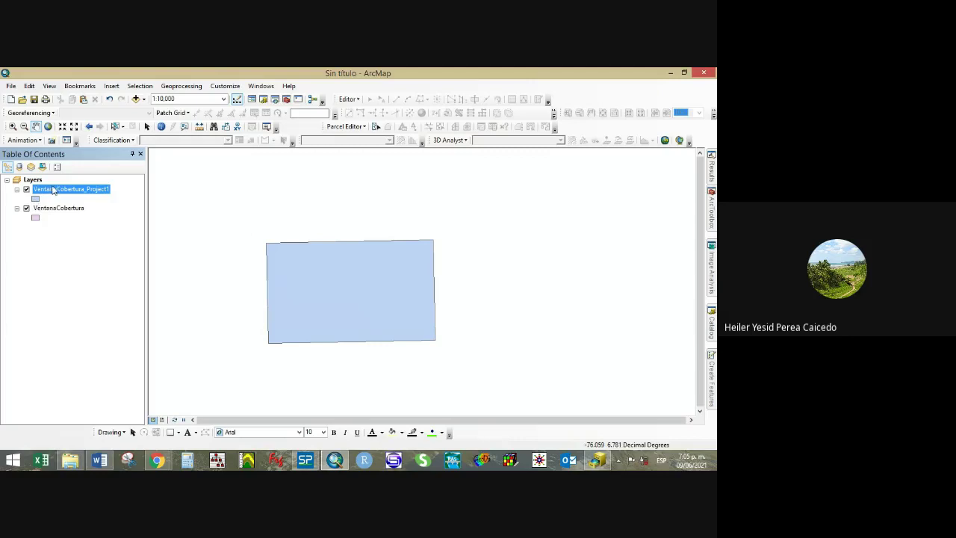
Switch to File Explorer and open the Clase 3 folder within Curso SIG miercoles y viernes.
left_click(70, 459)
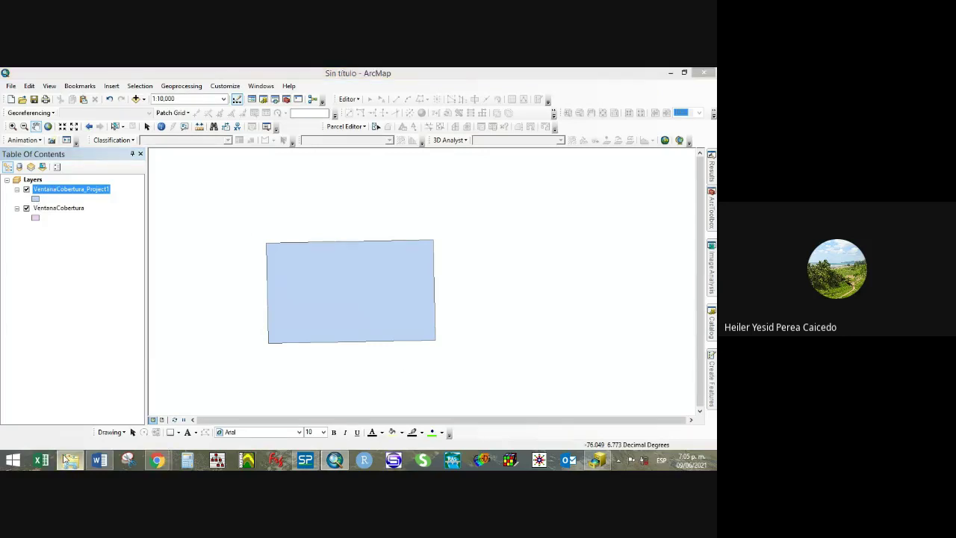
left_click(193, 103)
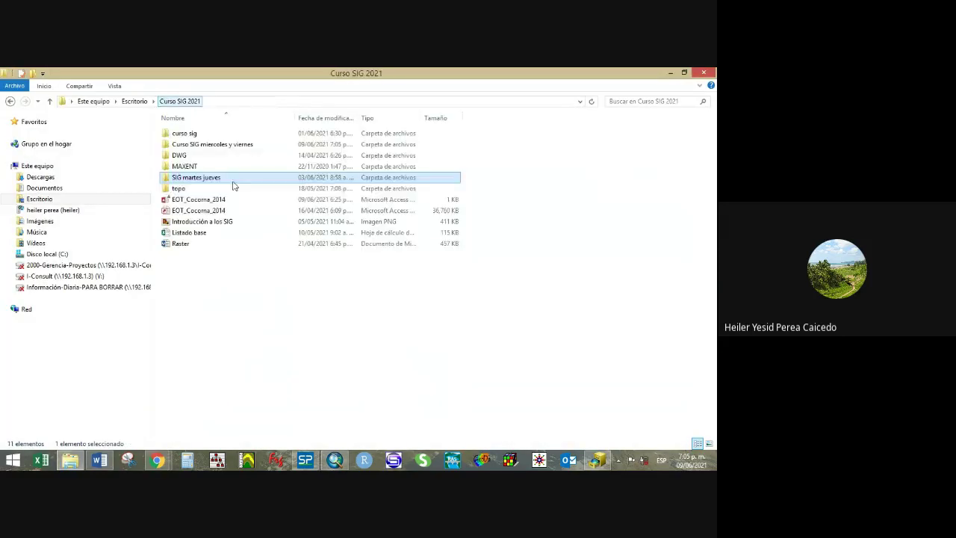
double_click(229, 150)
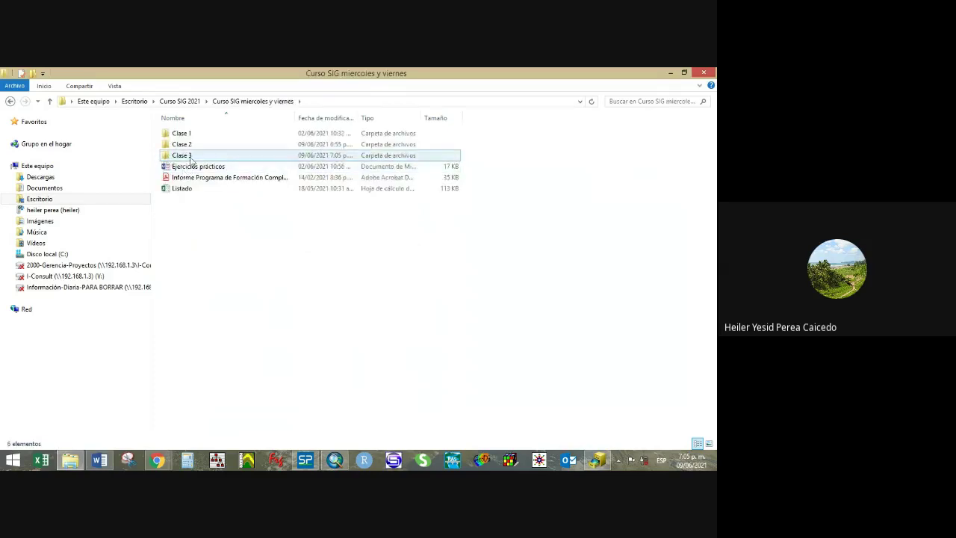
double_click(188, 156)
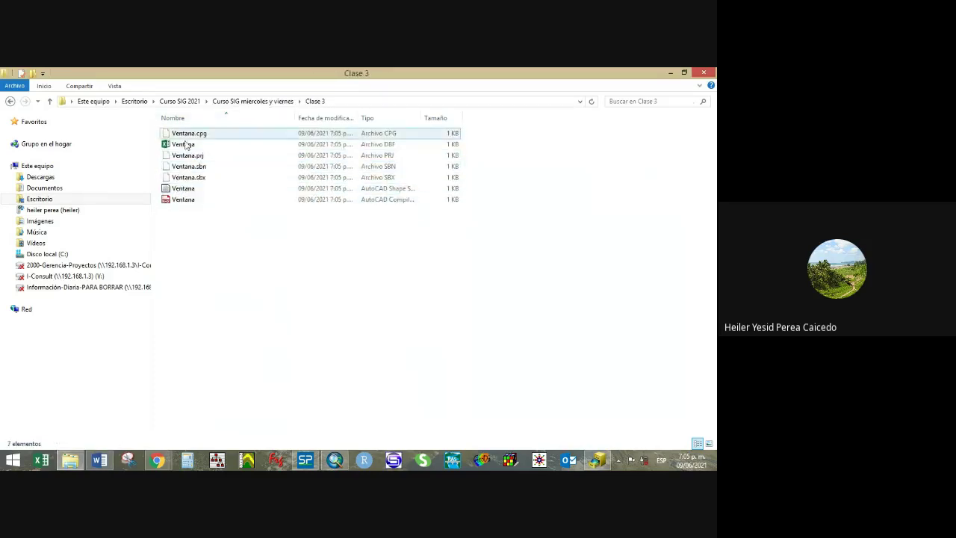
Compress all seven Ventana shapefile component files in Clase 3 into a single zip archive.
left_click_drag(213, 221, 179, 133)
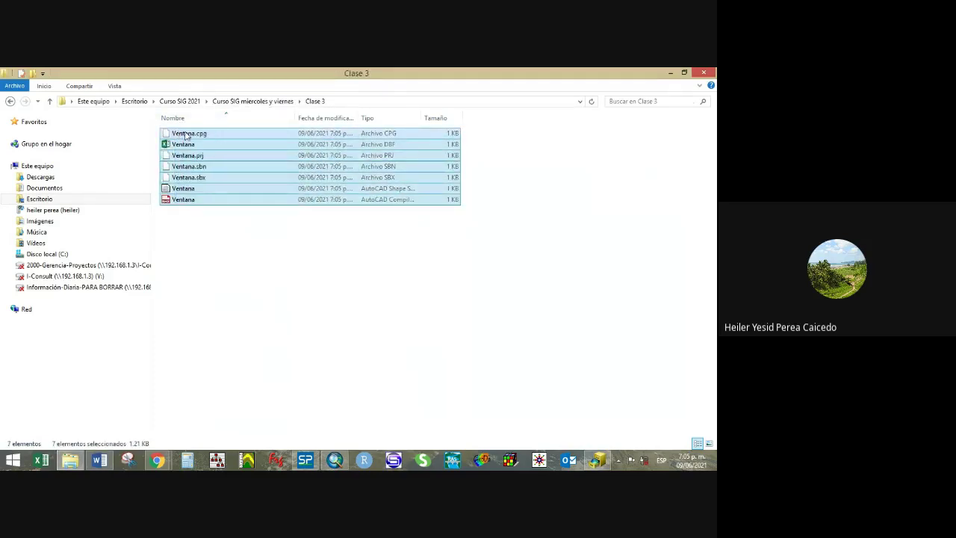
right_click(183, 133)
mouse_move(230, 239)
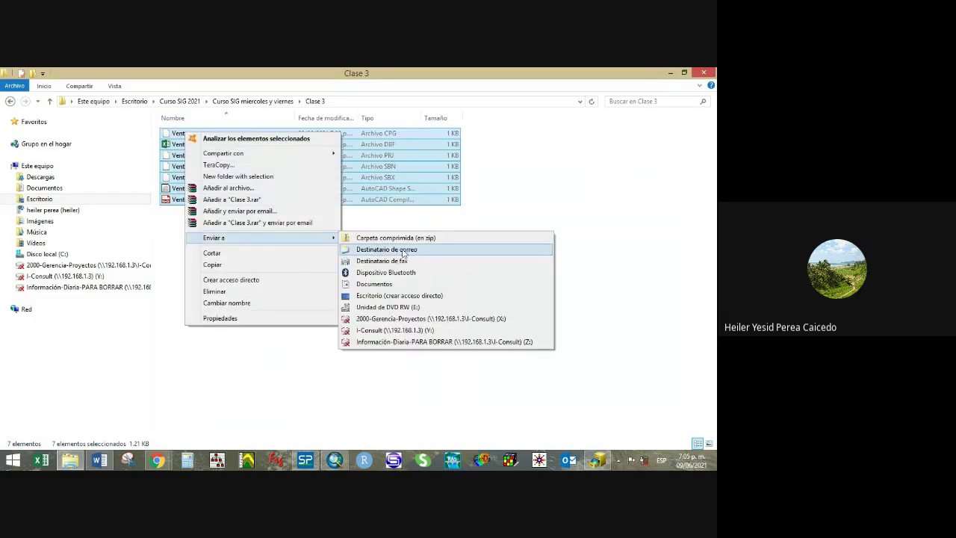
left_click(440, 244)
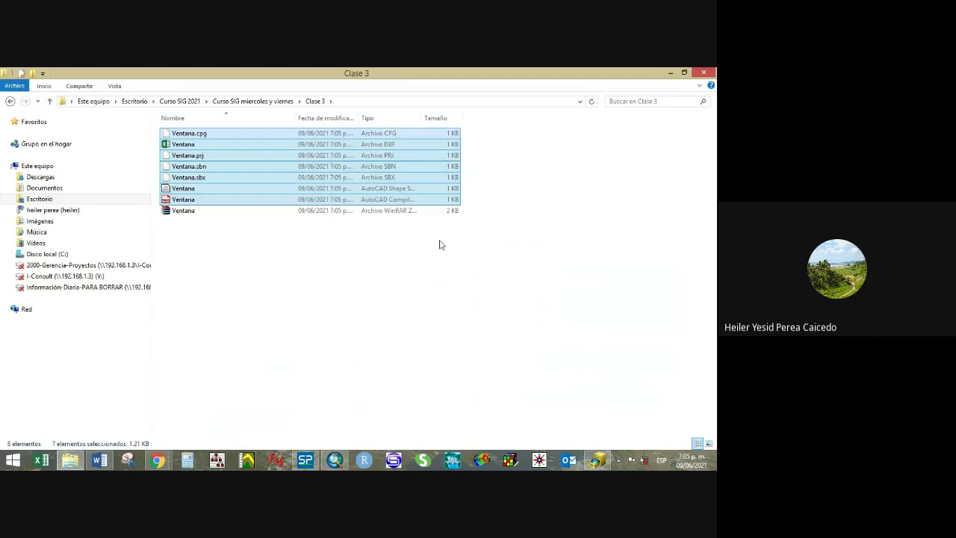
left_click(217, 249)
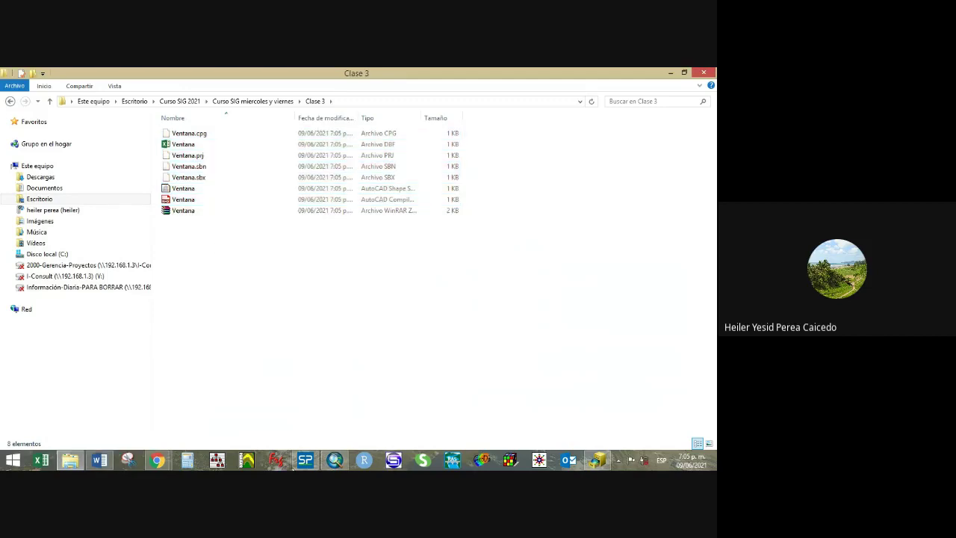
Switch to the TREMARCTOS page in Chrome and choose the Alertas Tempranas Biodiversidad report type.
mouse_move(157, 460)
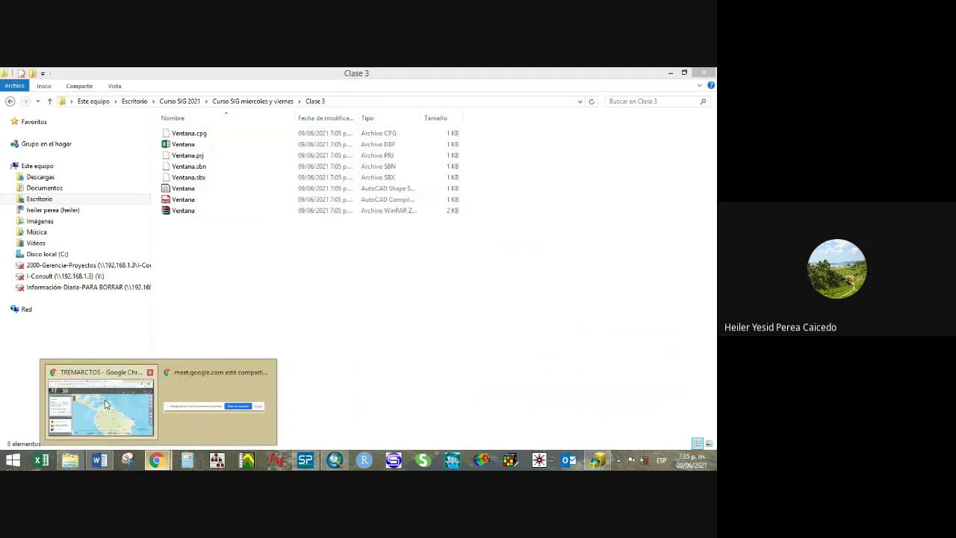
left_click(106, 401)
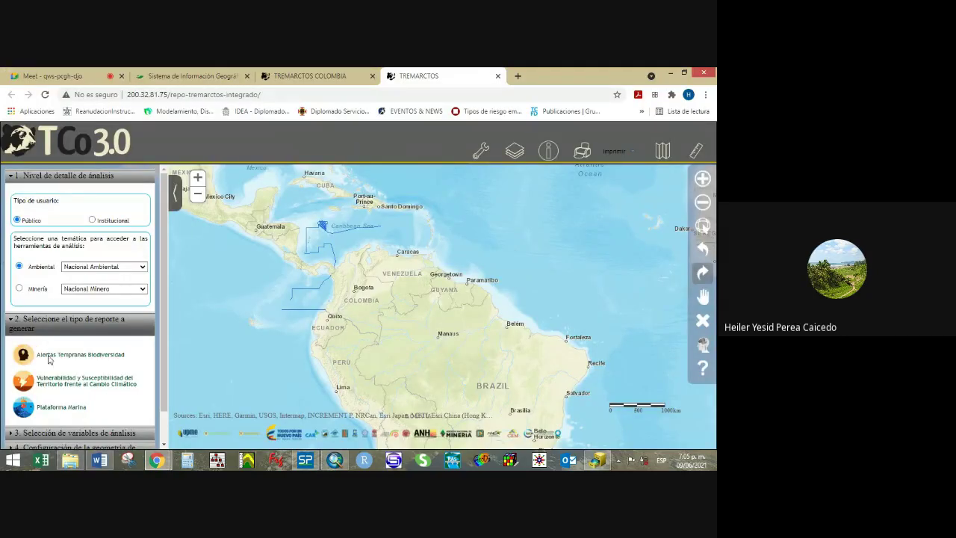
left_click(18, 356)
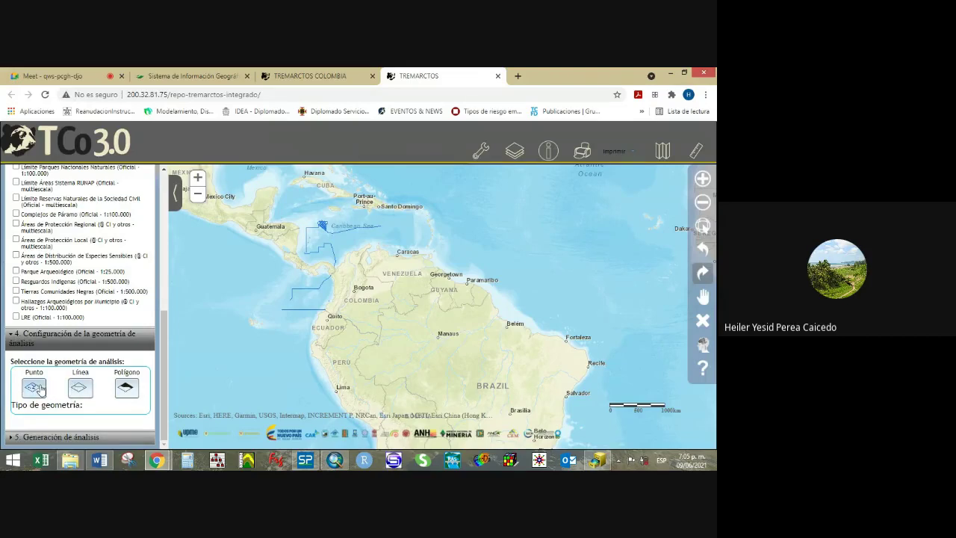
Set the analysis geometry to Polígono and choose to load it from an SHP file.
left_click(127, 388)
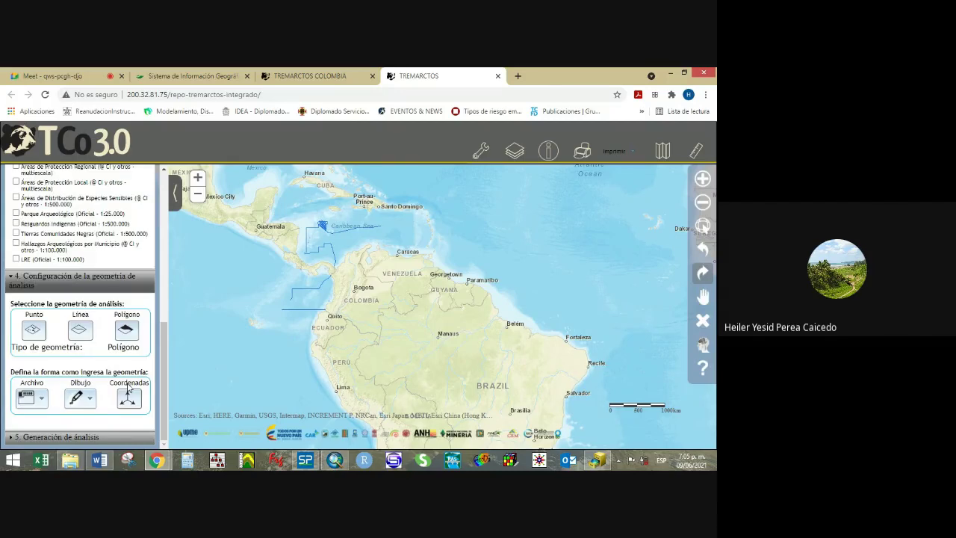
left_click(42, 405)
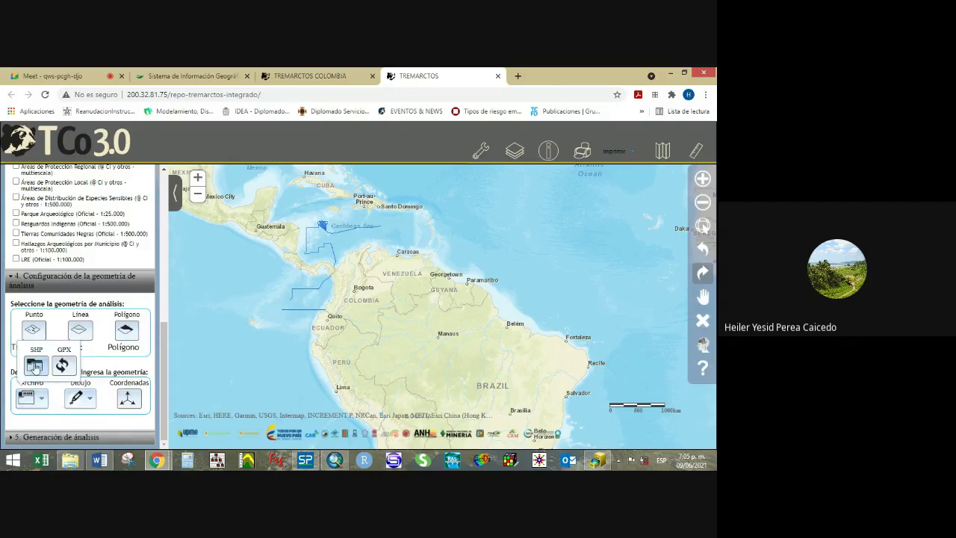
left_click(35, 366)
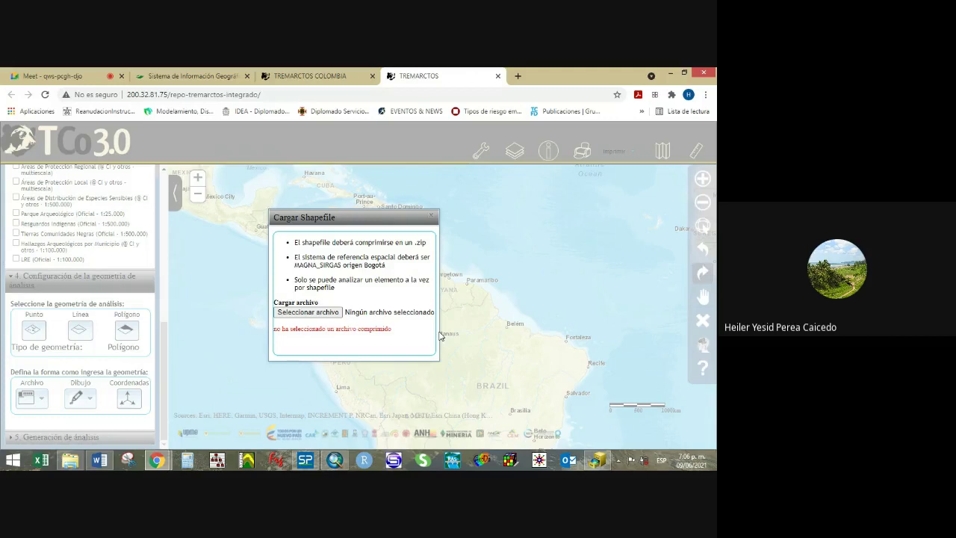
Upload the Ventana zip archive from Curso SIG 2021 > Curso SIG miercoles y viernes > Clase 3 and close the Cargar Shapefile dialog.
left_click(310, 313)
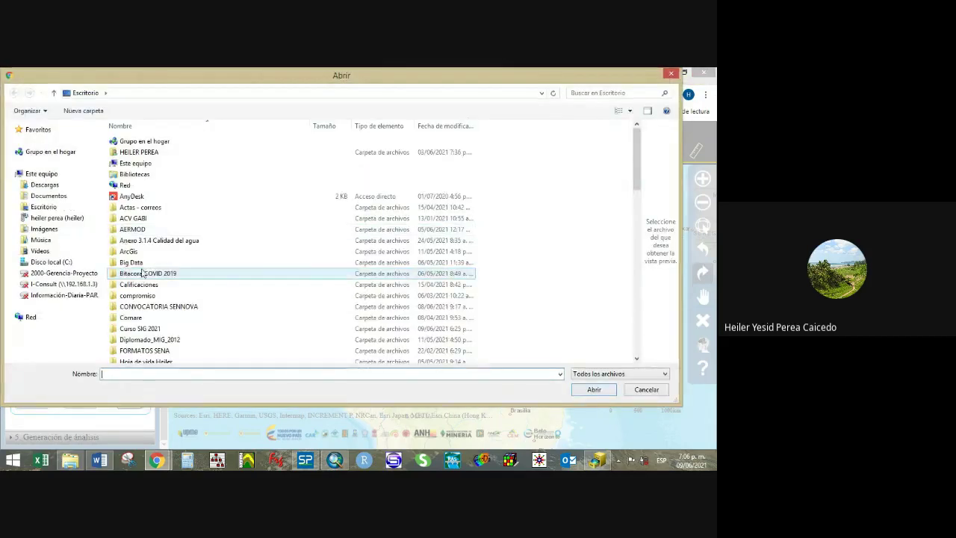
left_click(156, 330)
double_click(156, 330)
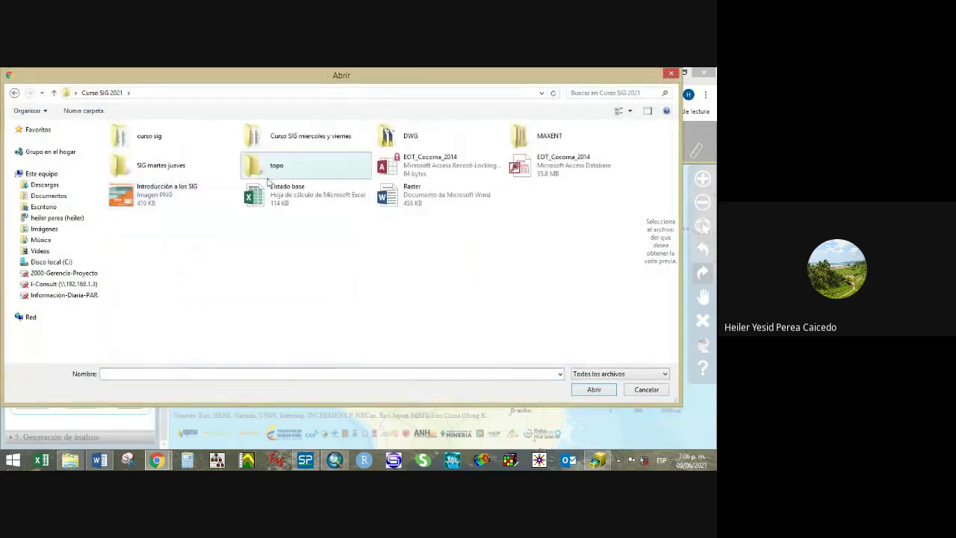
double_click(270, 134)
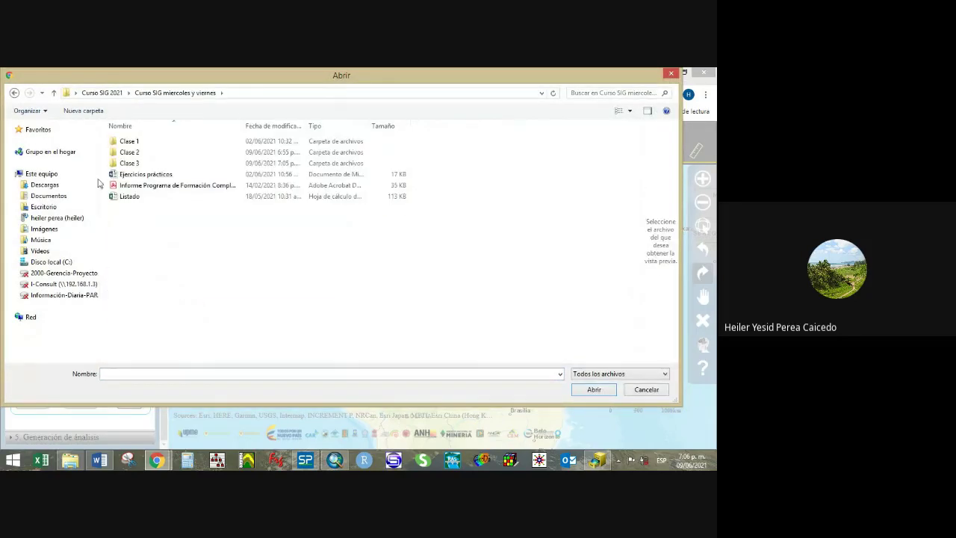
left_click(123, 165)
double_click(123, 165)
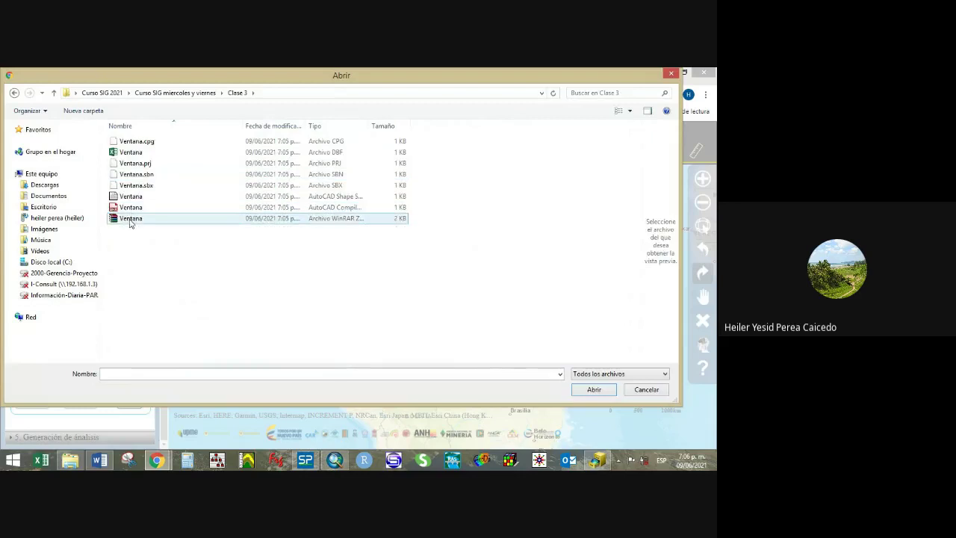
left_click(132, 218)
left_click(594, 389)
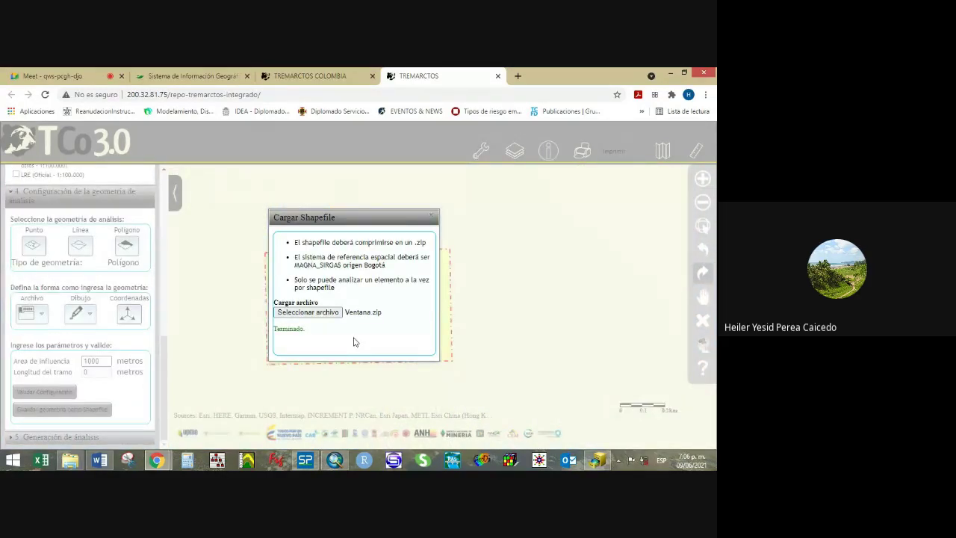
left_click(432, 217)
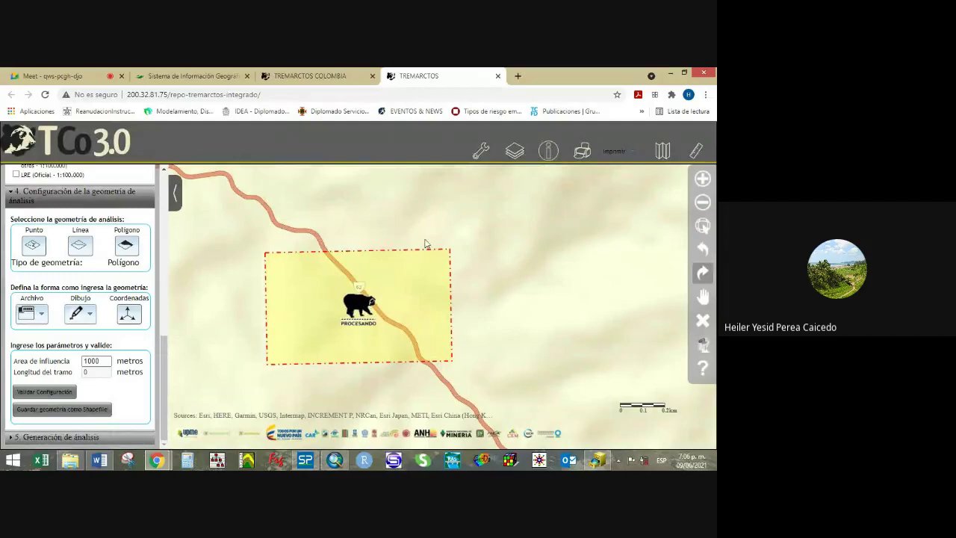
Switch to ArcMap to compare the projected window polygon with the uploaded one, and return to the TREMARCTOS page.
left_click(336, 462)
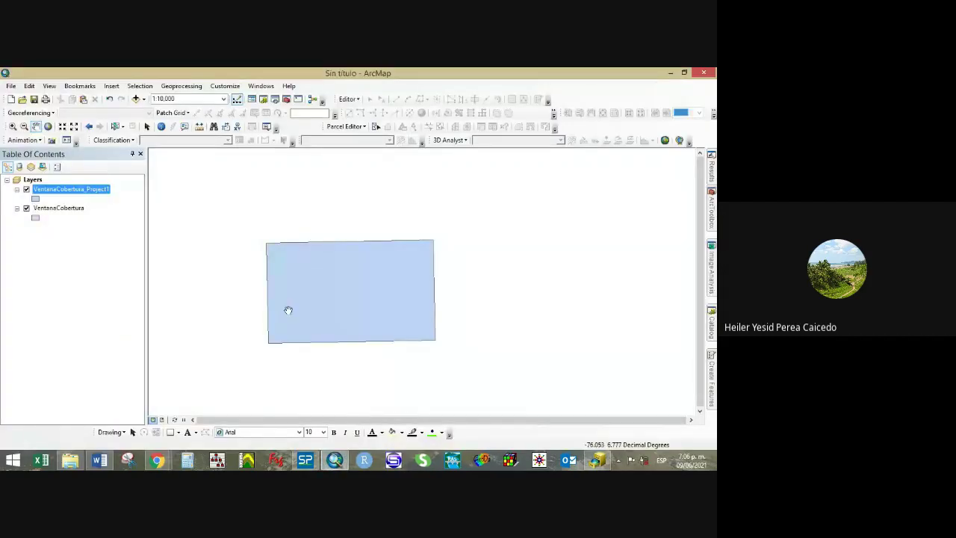
left_click(671, 75)
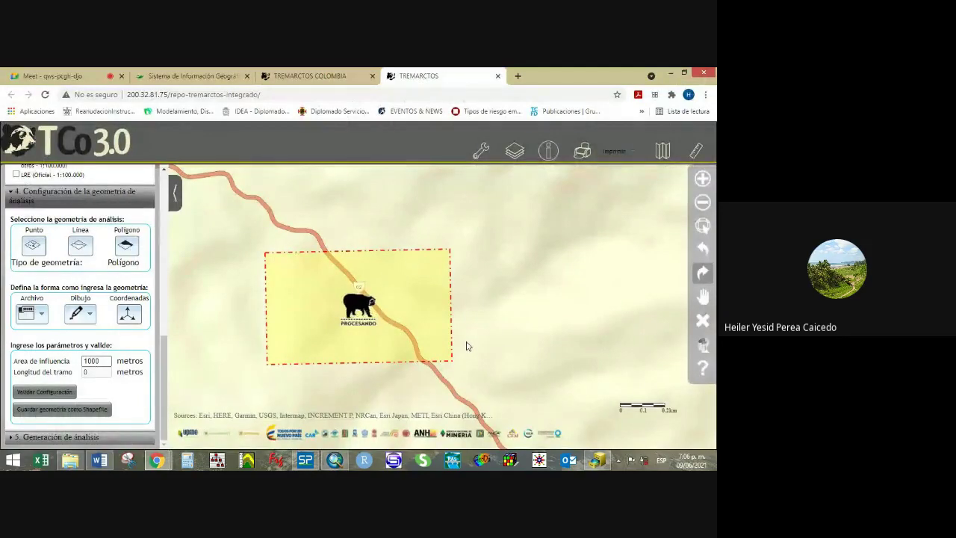
Enable every analysis variable in section 3, from Reservas Forestales de Ley 2da through LRE.
left_click_drag(164, 346, 176, 274)
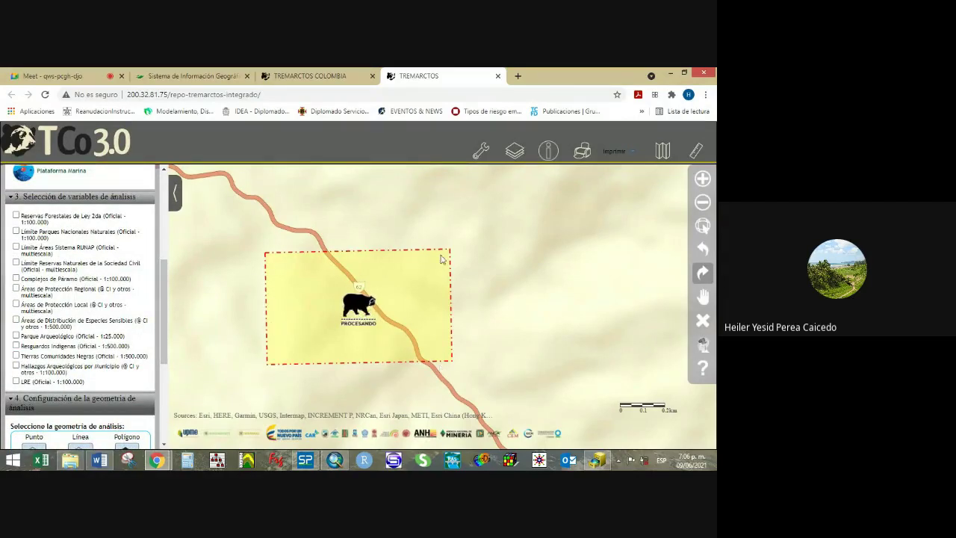
left_click(16, 215)
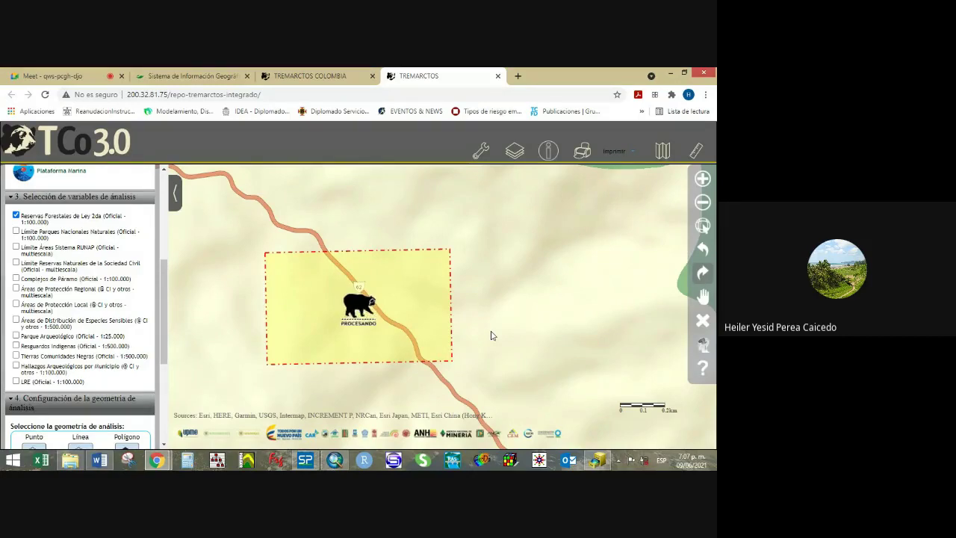
left_click(16, 232)
left_click(15, 247)
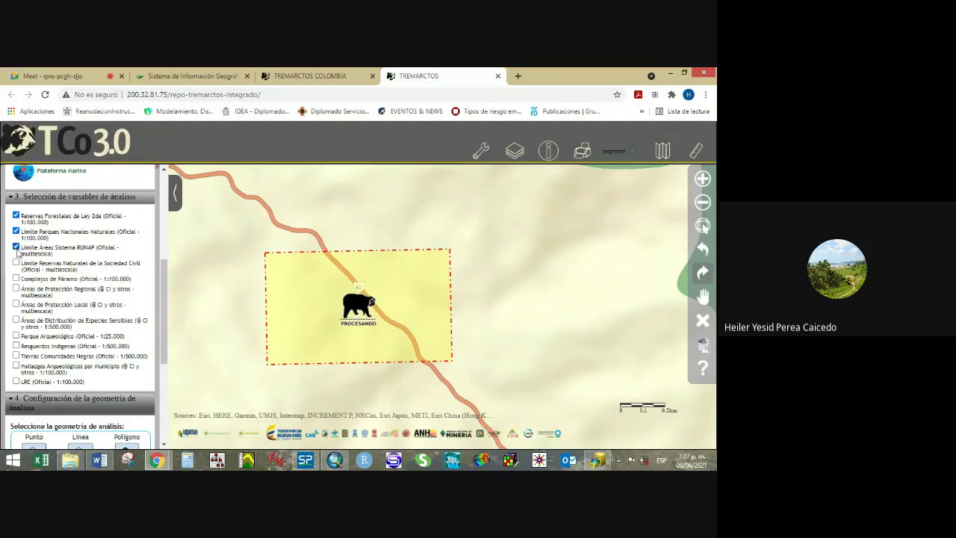
left_click(16, 263)
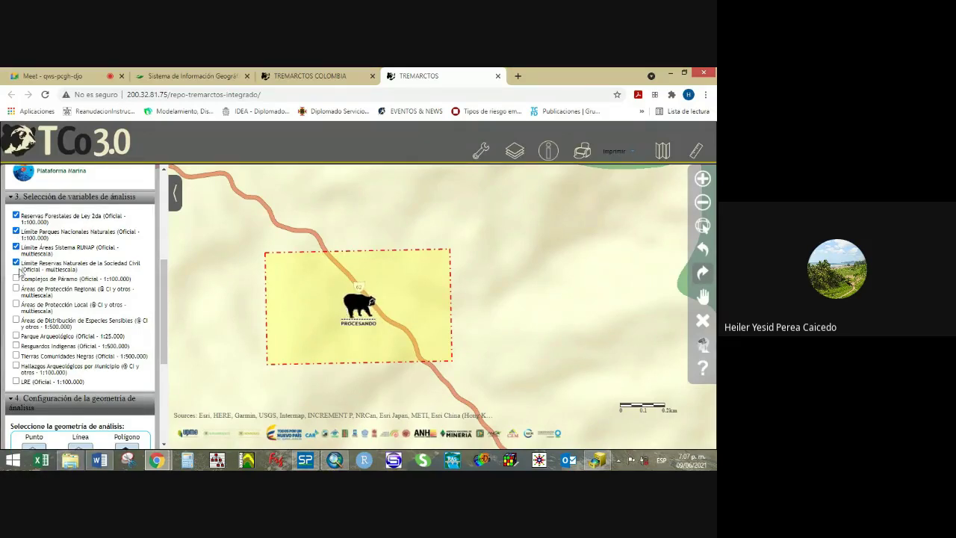
left_click(16, 279)
left_click(15, 289)
left_click(16, 304)
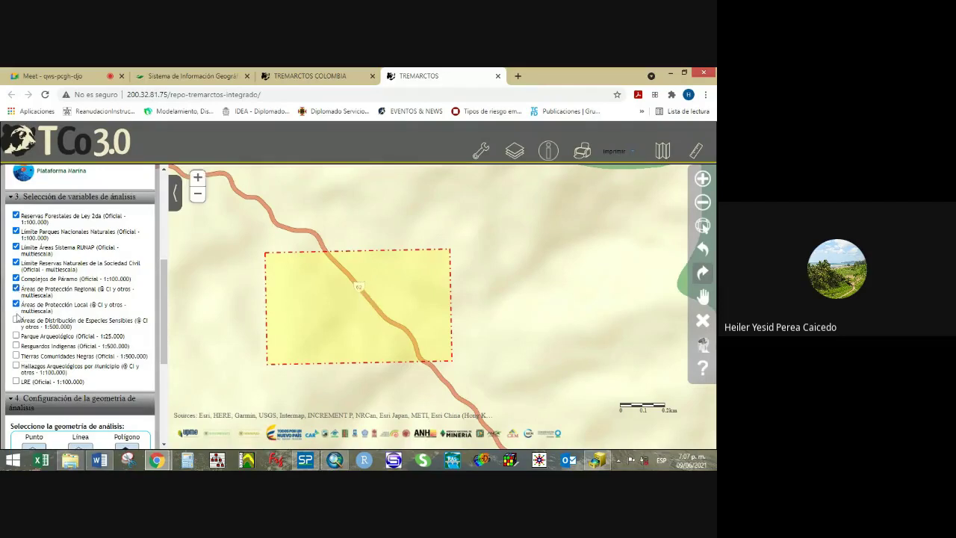
left_click(15, 320)
left_click(16, 336)
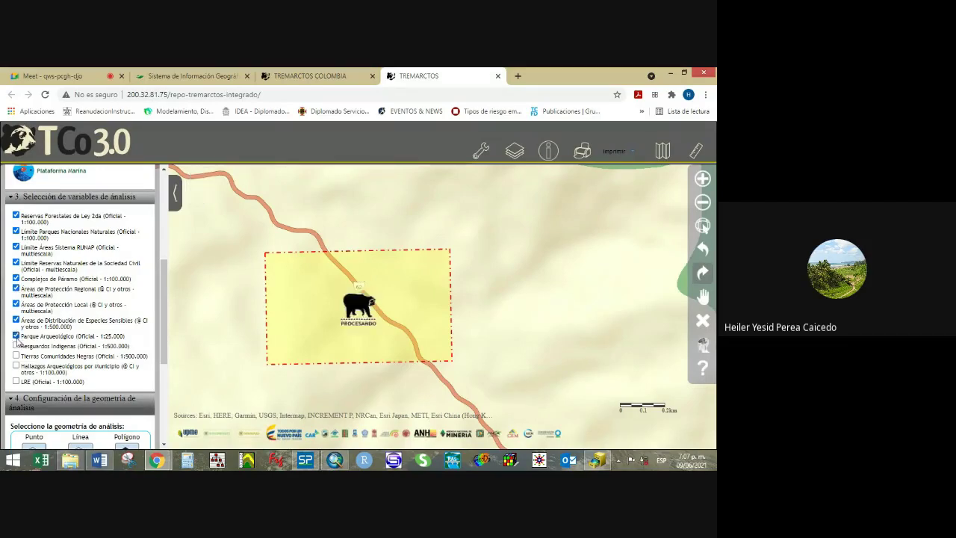
left_click(16, 346)
left_click(15, 356)
left_click(15, 366)
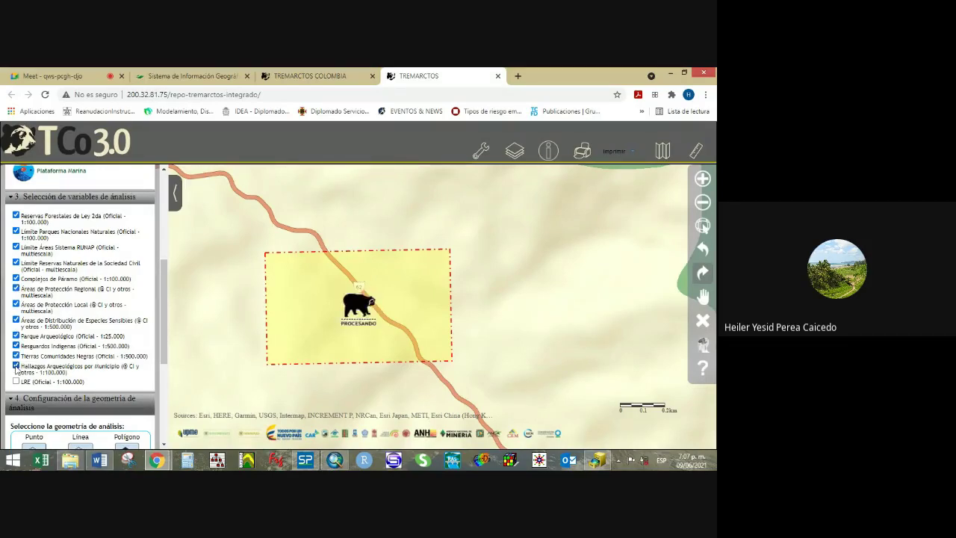
left_click(16, 382)
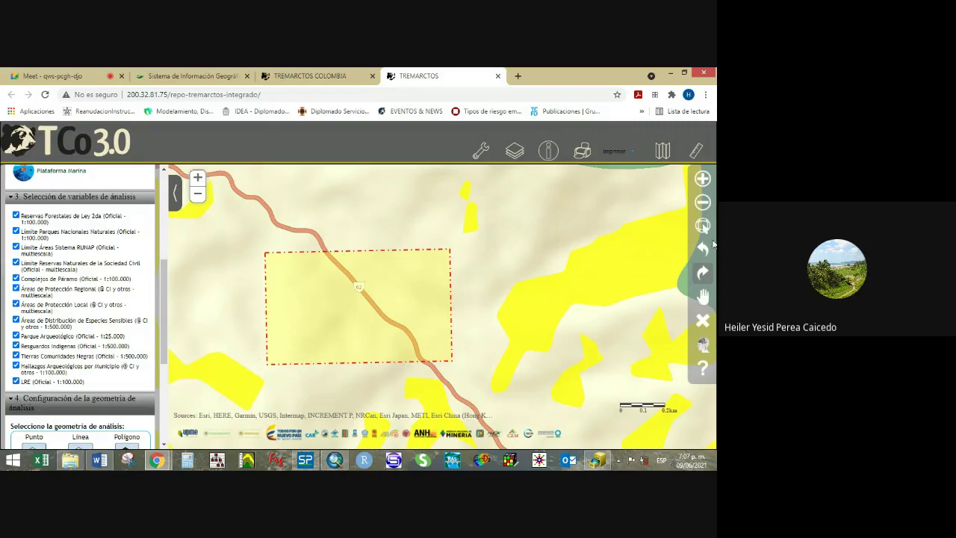
Open the map's Tabla de Contenidos and review the layers listed under Información de Referencia.
left_click(664, 153)
left_click(515, 152)
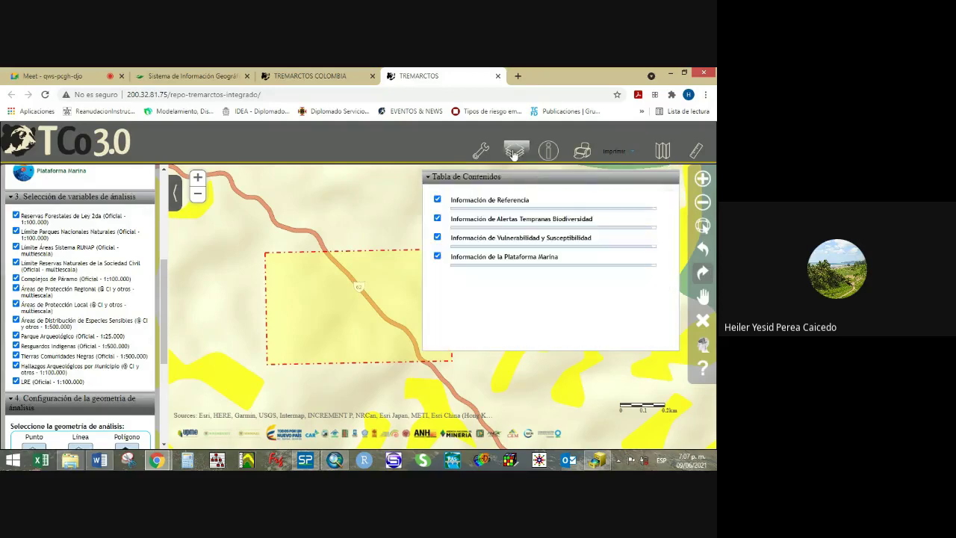
left_click(447, 200)
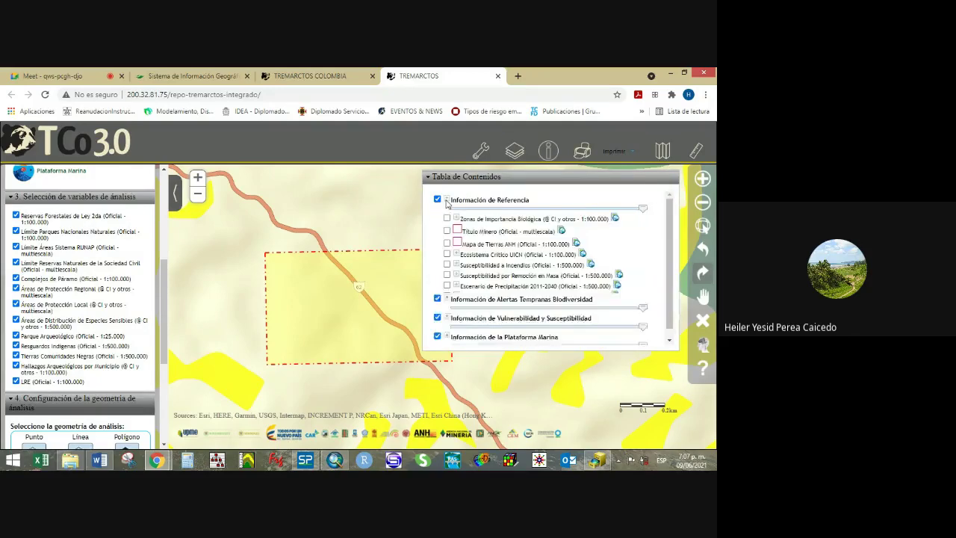
scroll(445, 204, "down", 3)
scroll(445, 203, "up", 3)
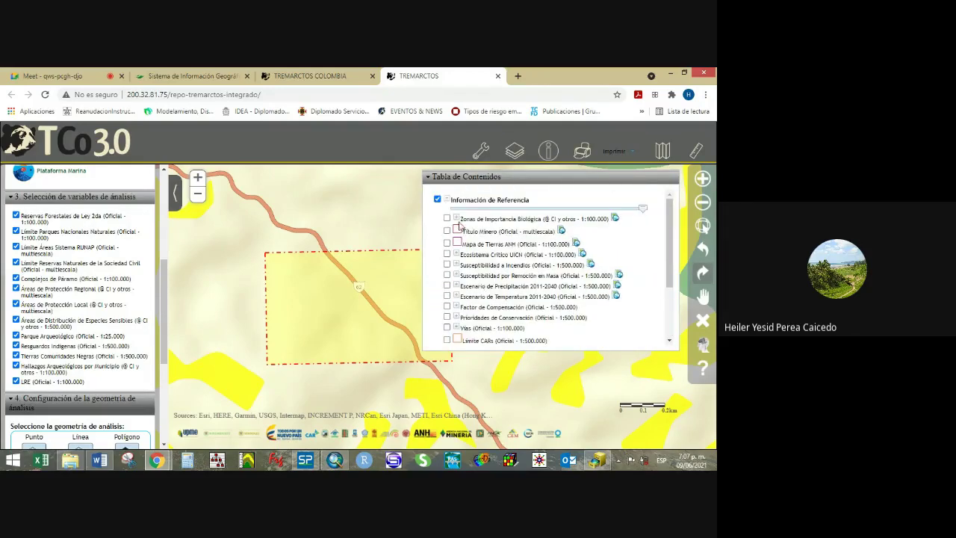
left_click(446, 200)
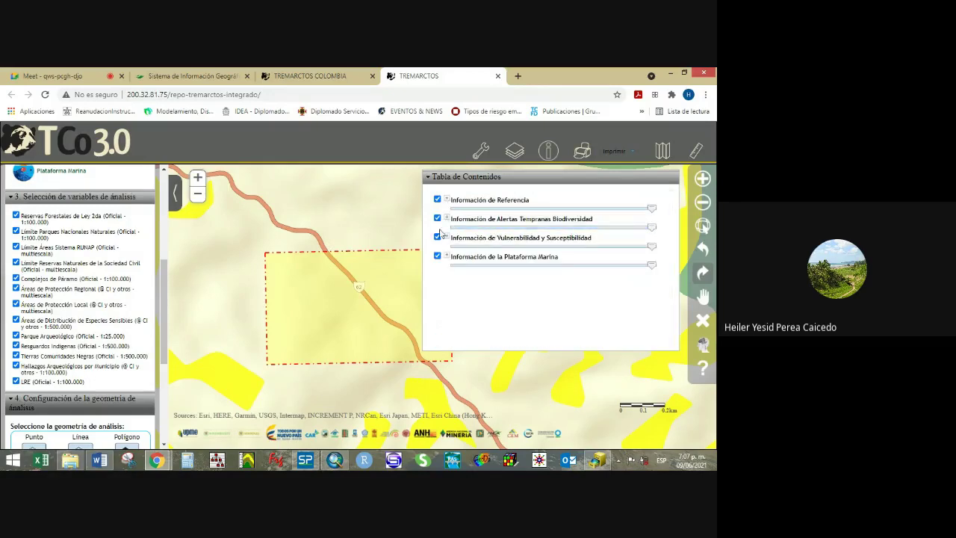
Examine the layer legend under Información de Alertas Tempranas Biodiversidad, focusing on the Áreas de Protección Regional entry.
left_click(446, 219)
scroll(485, 269, "down", 3)
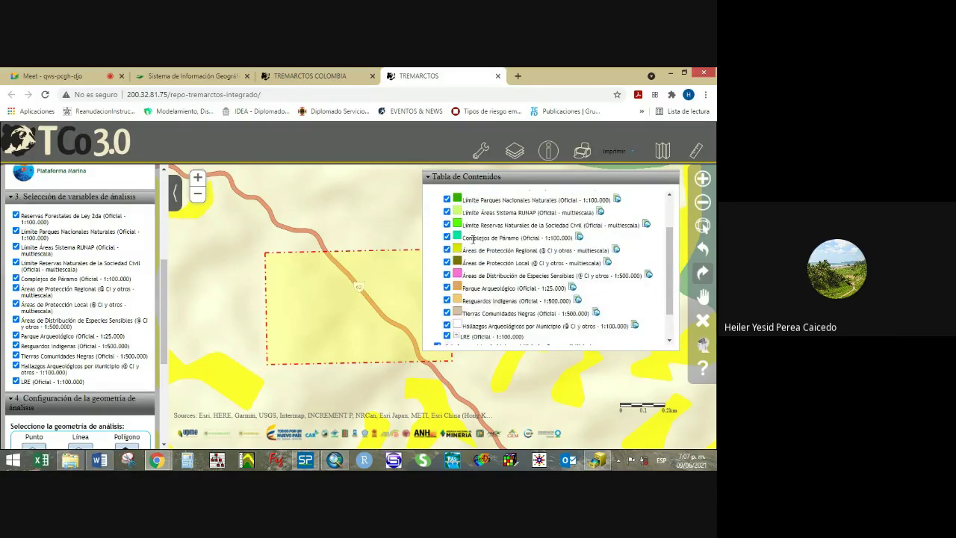
scroll(488, 274, "down", 1)
scroll(490, 274, "up", 3)
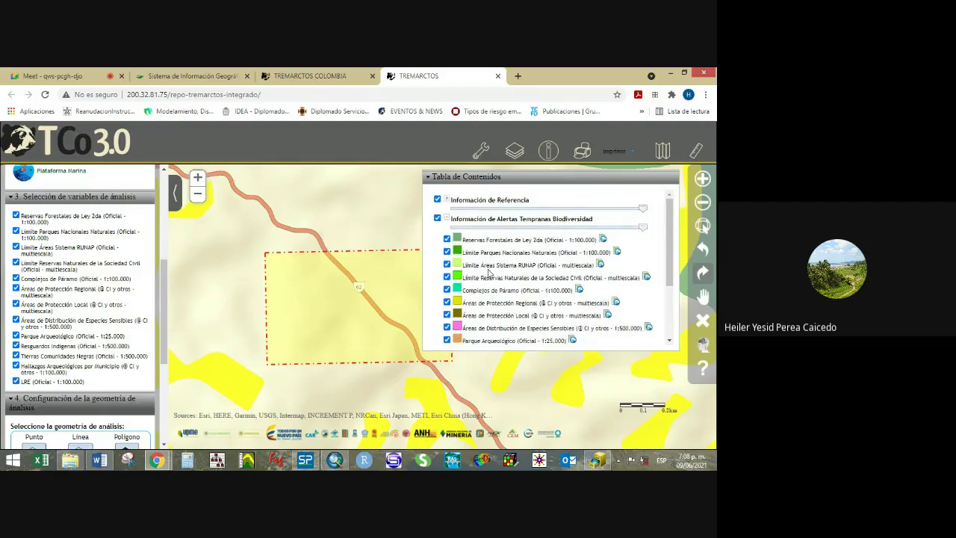
scroll(489, 273, "down", 2)
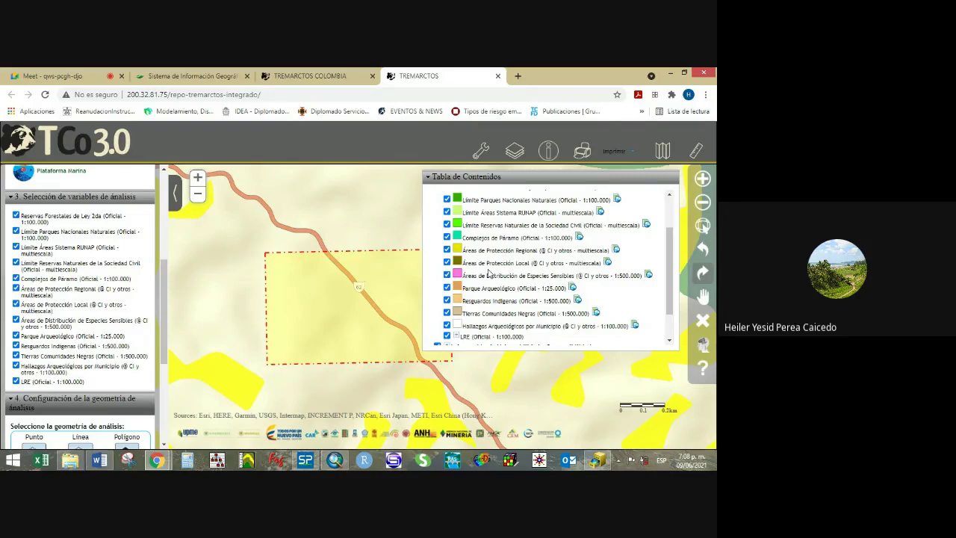
scroll(488, 272, "down", 1)
scroll(489, 273, "up", 2)
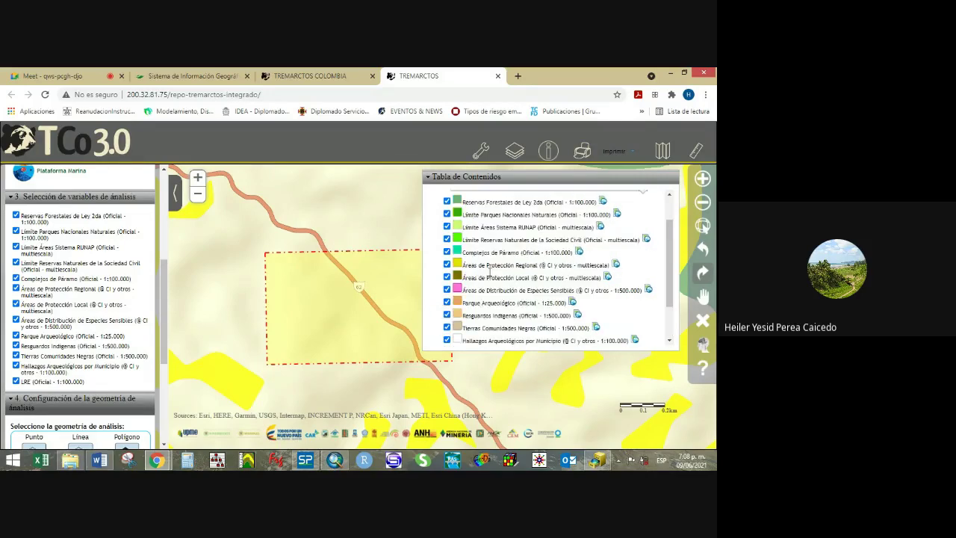
left_click_drag(472, 265, 537, 266)
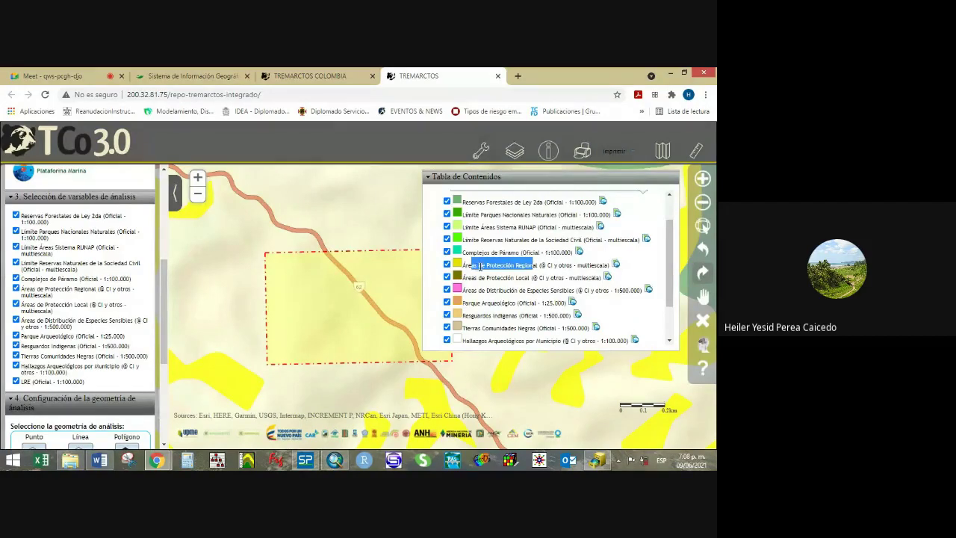
Examine the Áreas de Protección Regional patches around the uploaded polygon, comparing the map colours with the alert legend.
left_click_drag(463, 266, 531, 267)
scroll(256, 253, "up", 2)
scroll(280, 265, "down", 2)
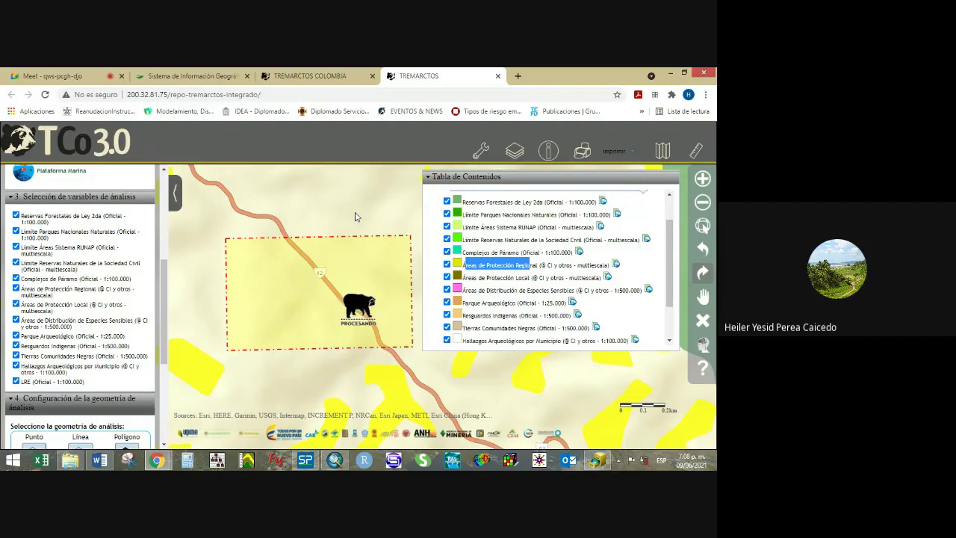
left_click(447, 302)
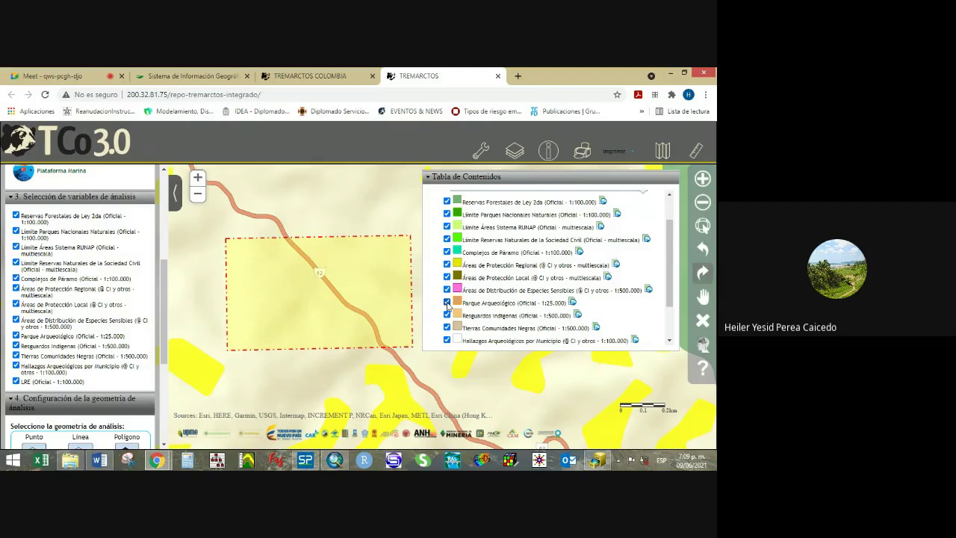
scroll(382, 293, "up", 2)
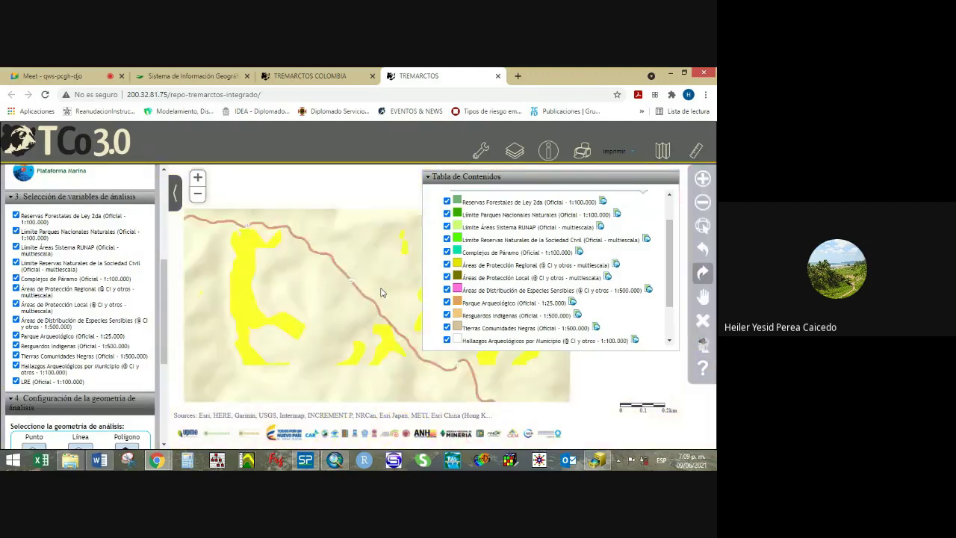
scroll(381, 292, "down", 4)
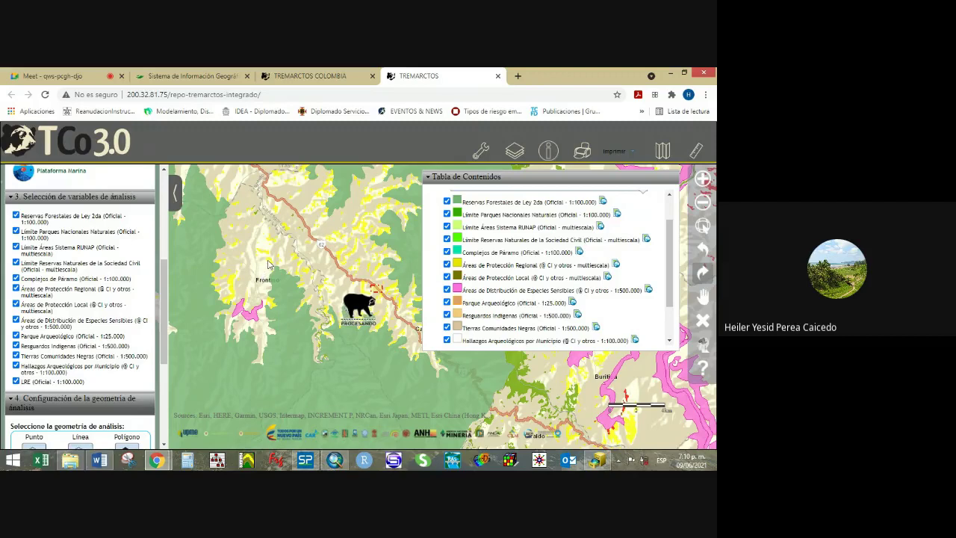
Review the legend categories of the LRE (Oficial - 1:100.000) layer and inspect the map around Frontino.
scroll(489, 304, "down", 2)
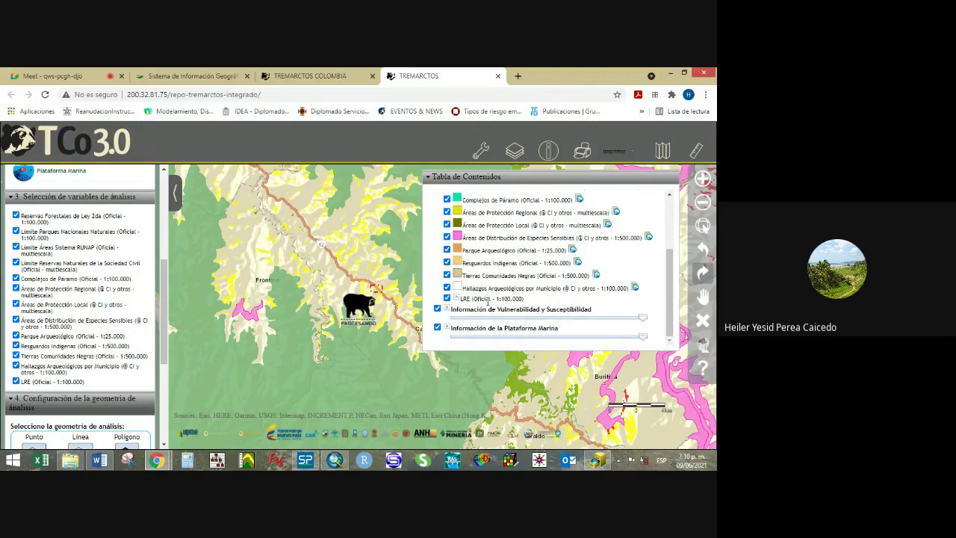
left_click(456, 299)
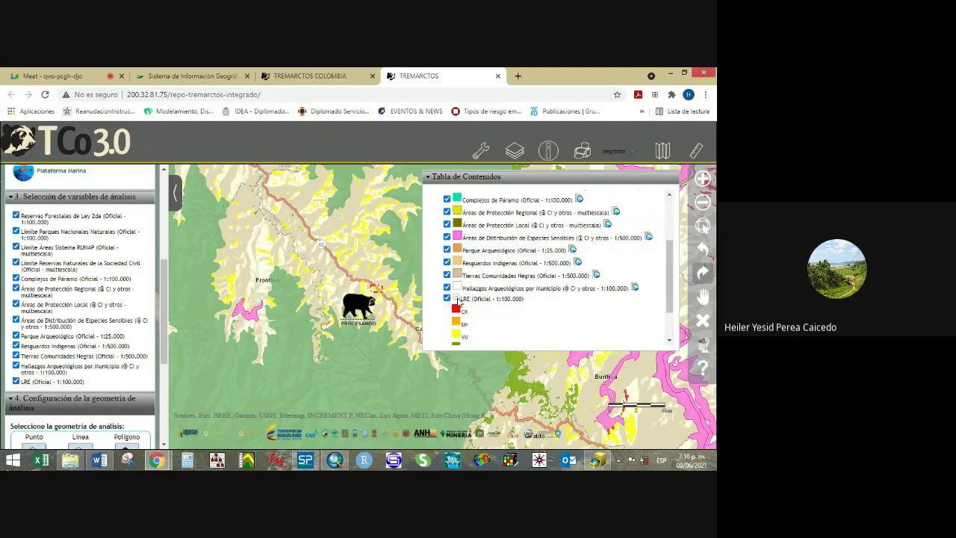
left_click(456, 299)
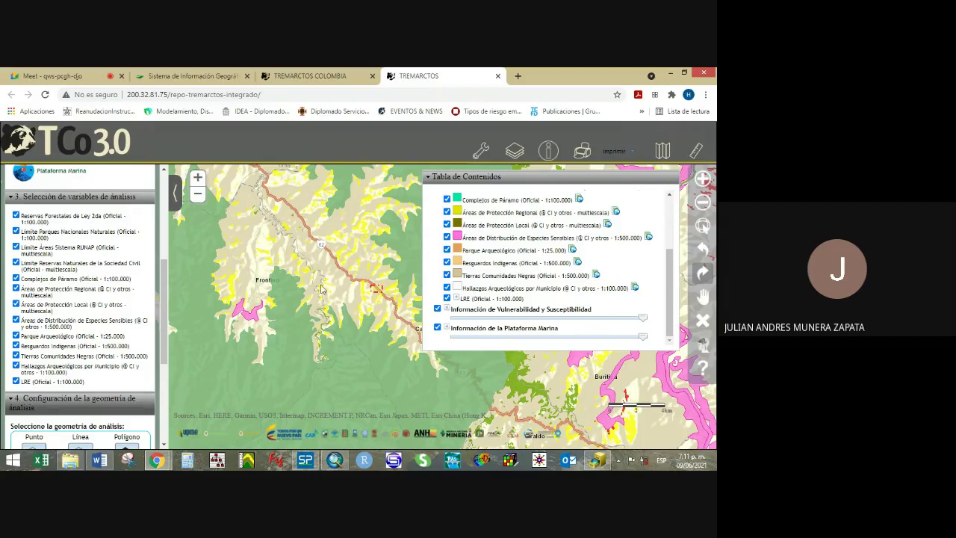
scroll(321, 288, "up", 2)
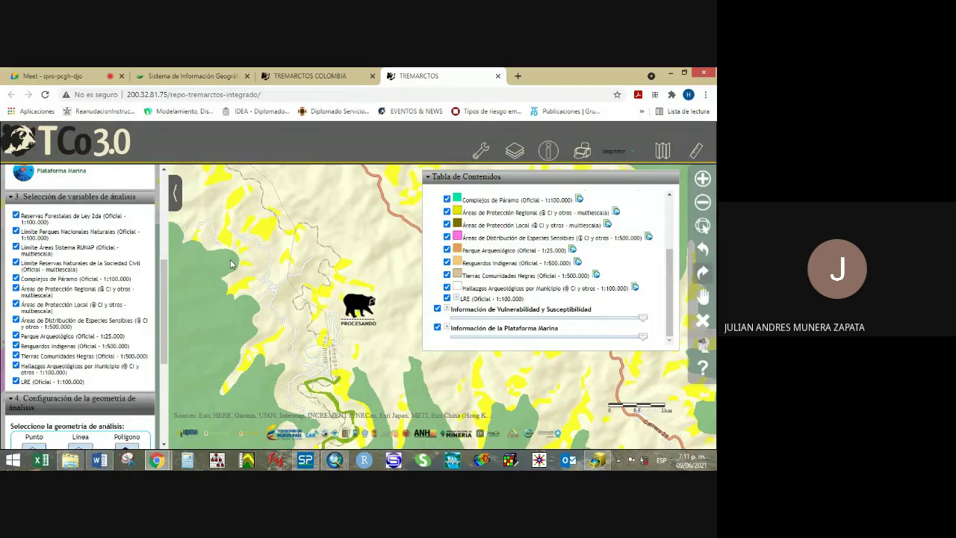
Switch to ArcMap and open the properties of the Layers data frame.
left_click(597, 460)
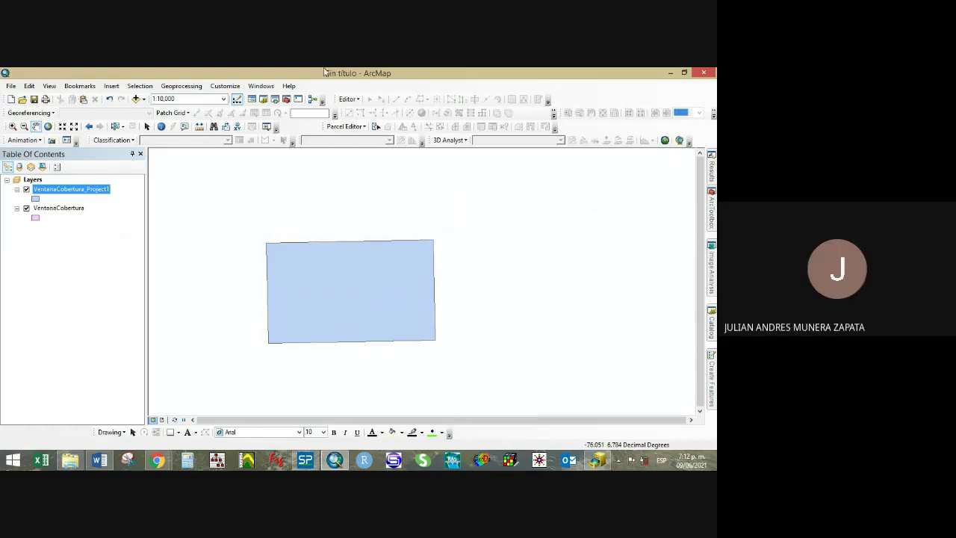
scroll(476, 344, "down", 2)
scroll(475, 344, "up", 2)
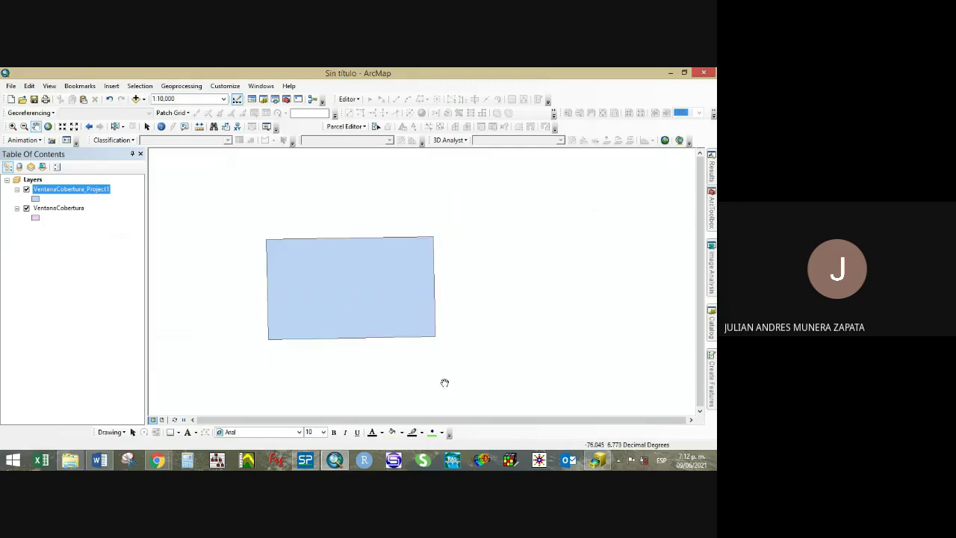
left_click(30, 180)
right_click(29, 182)
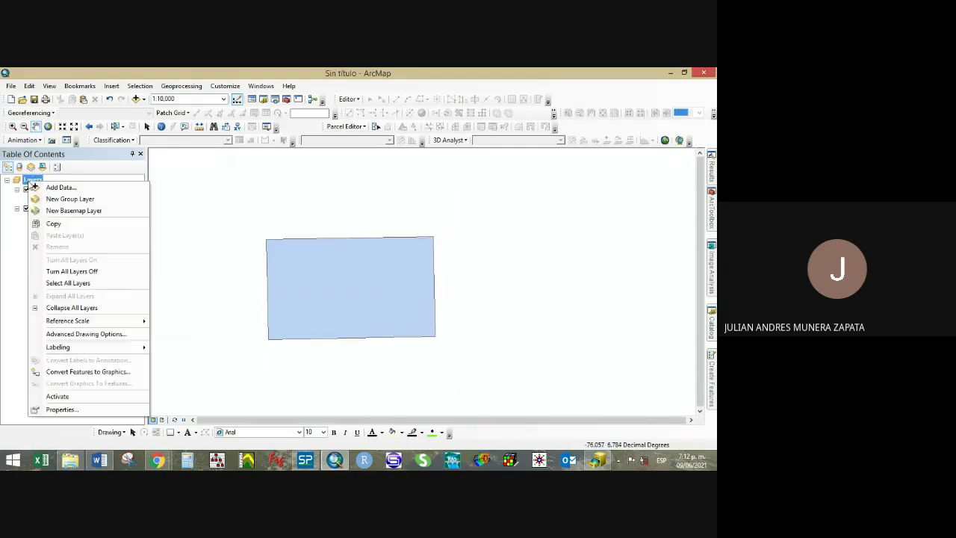
left_click(65, 411)
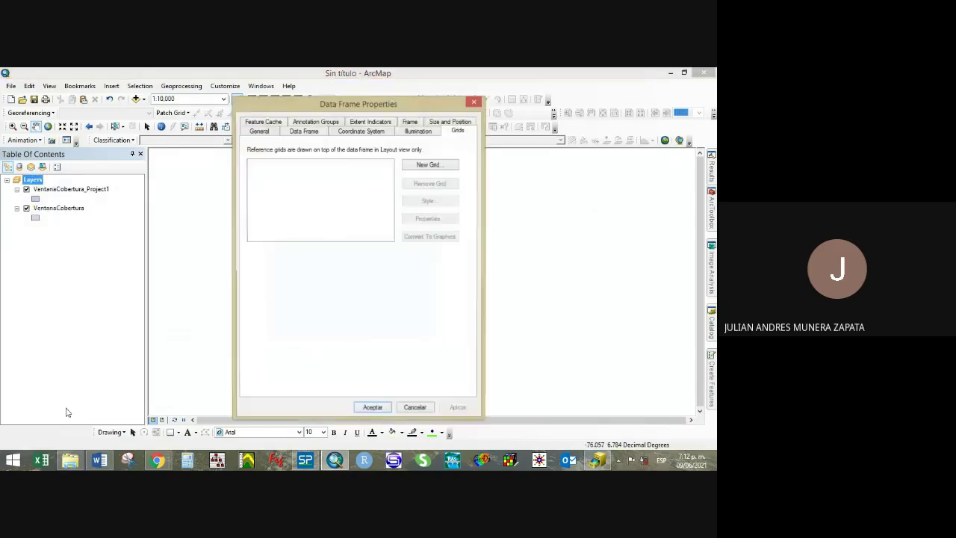
Set the data frame's coordinate system to MAGNA Colombia Bogota from the Favorites and accept the change.
left_click(360, 123)
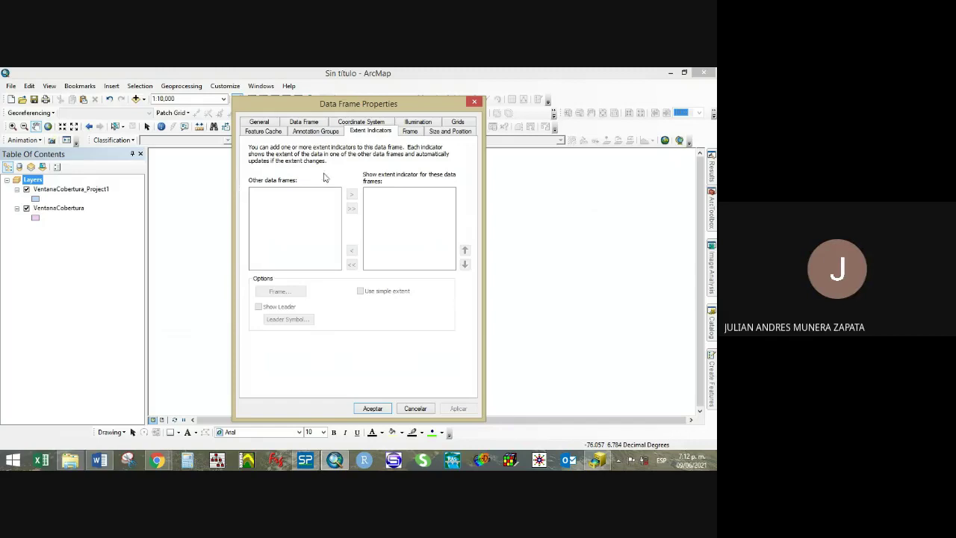
left_click(314, 133)
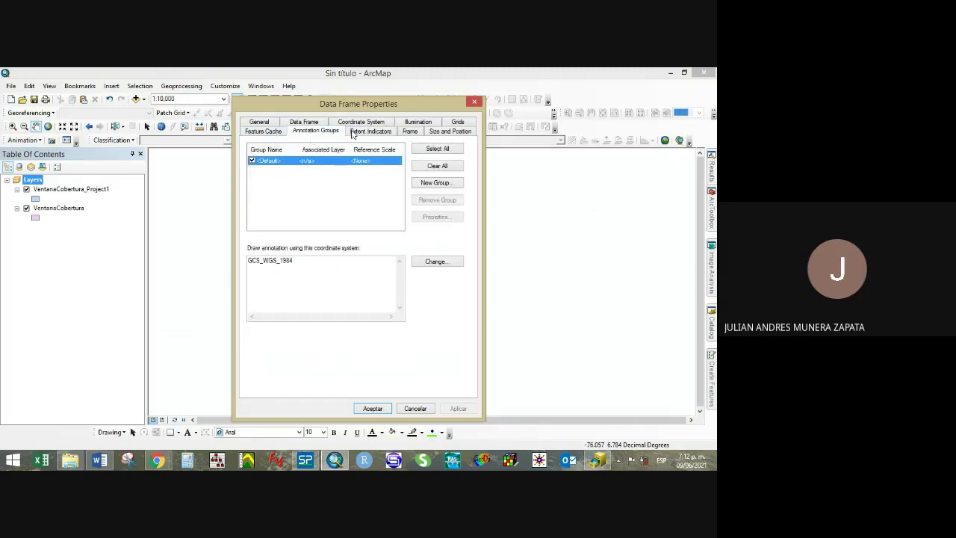
left_click(266, 125)
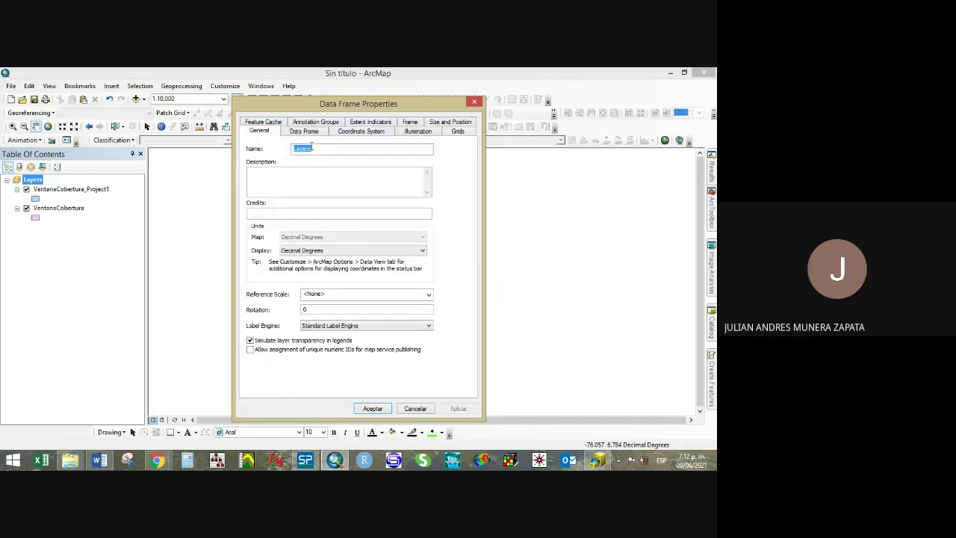
left_click(458, 132)
left_click(426, 131)
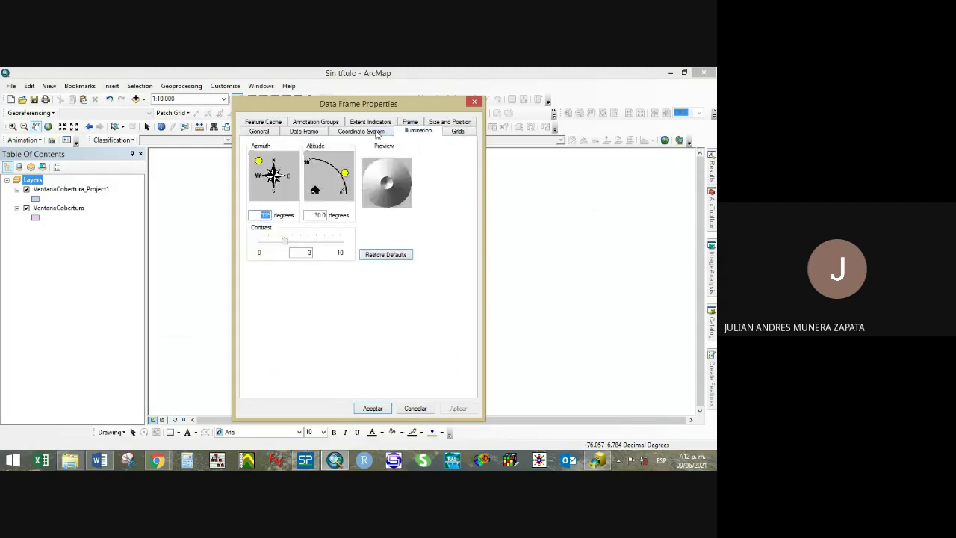
left_click(345, 132)
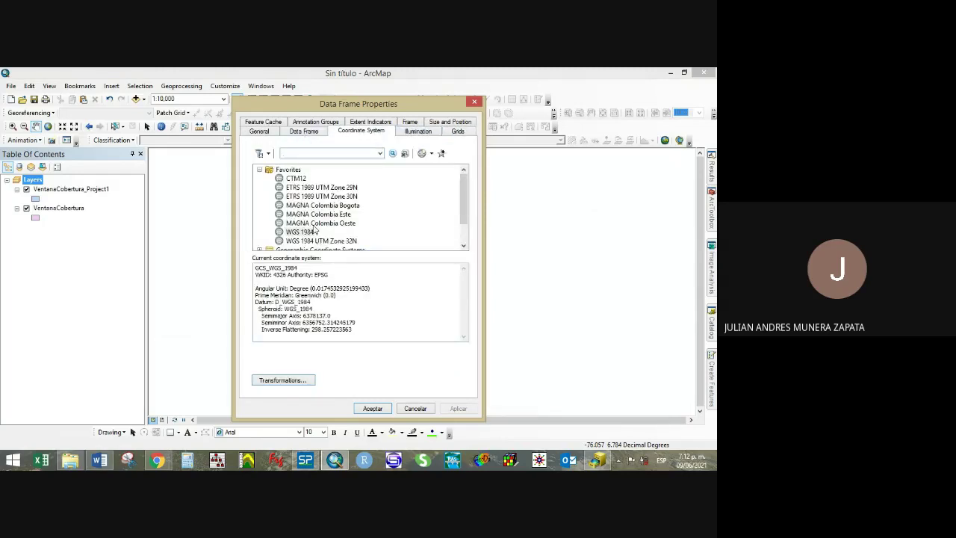
left_click(341, 206)
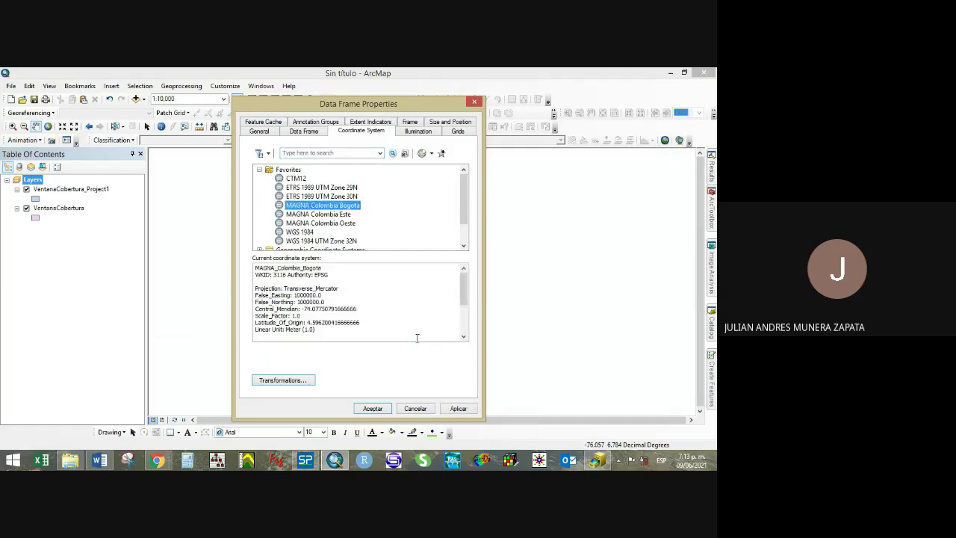
left_click(458, 409)
left_click(376, 411)
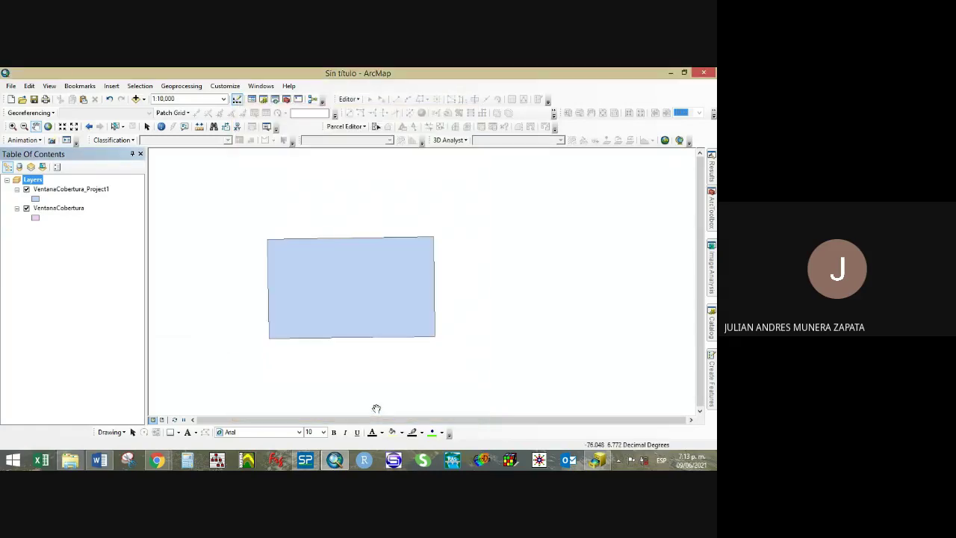
Inspect the window polygon, and reapply MAGNA Colombia Bogota as the Layers data frame's coordinate system.
scroll(391, 378, "down", 2)
scroll(391, 377, "down", 2)
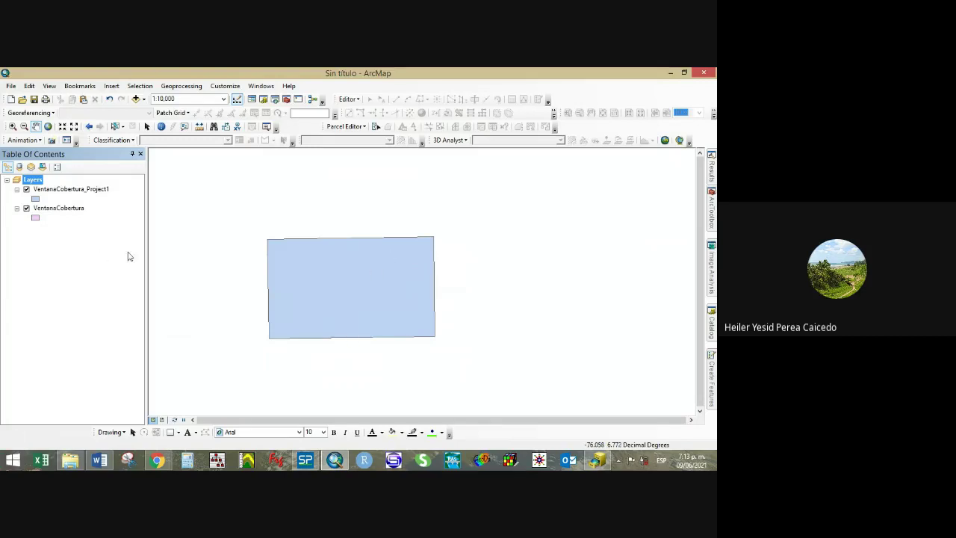
left_click_drag(310, 298, 374, 266)
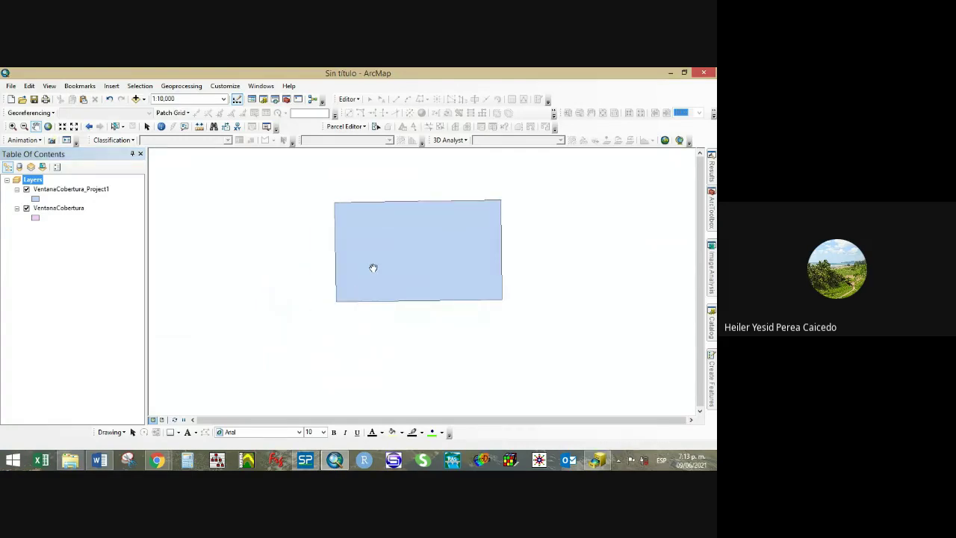
right_click(33, 181)
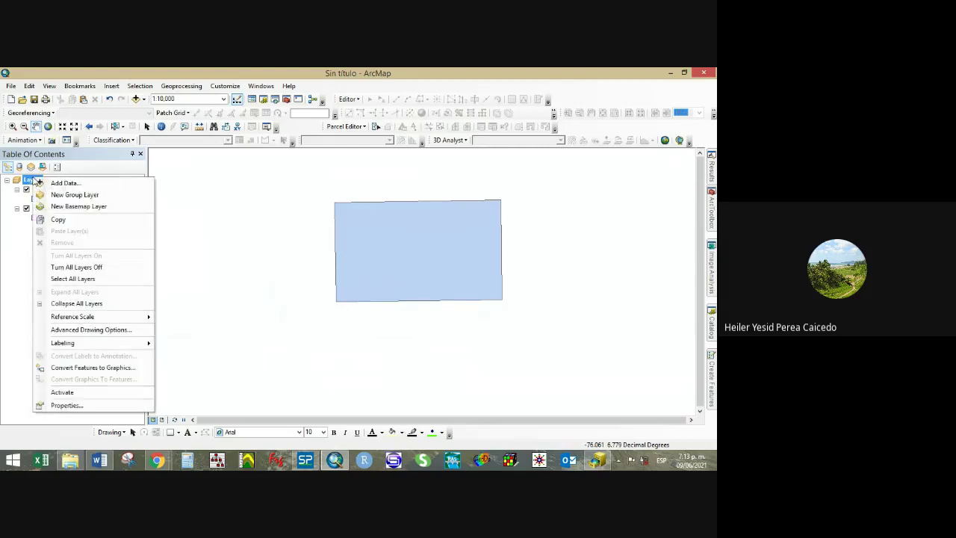
left_click(65, 406)
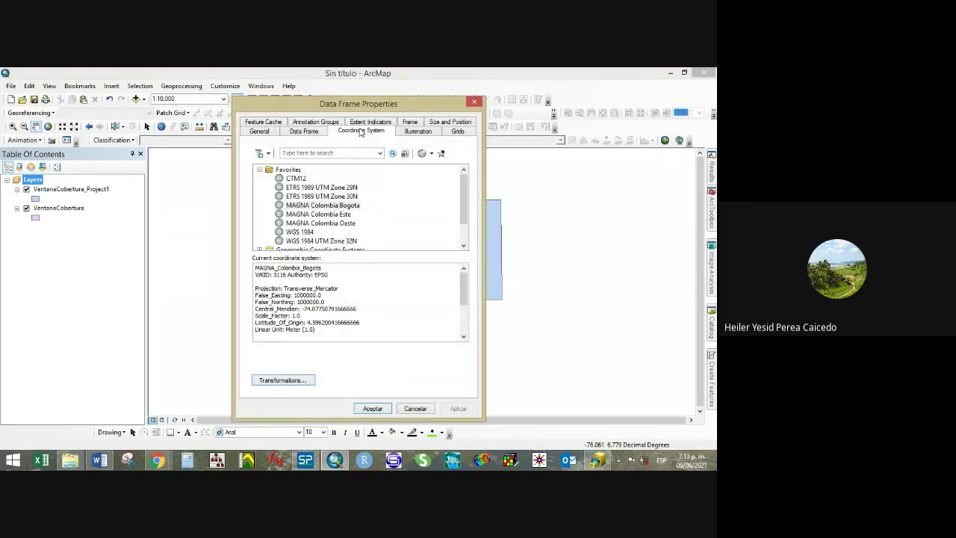
left_click(310, 206)
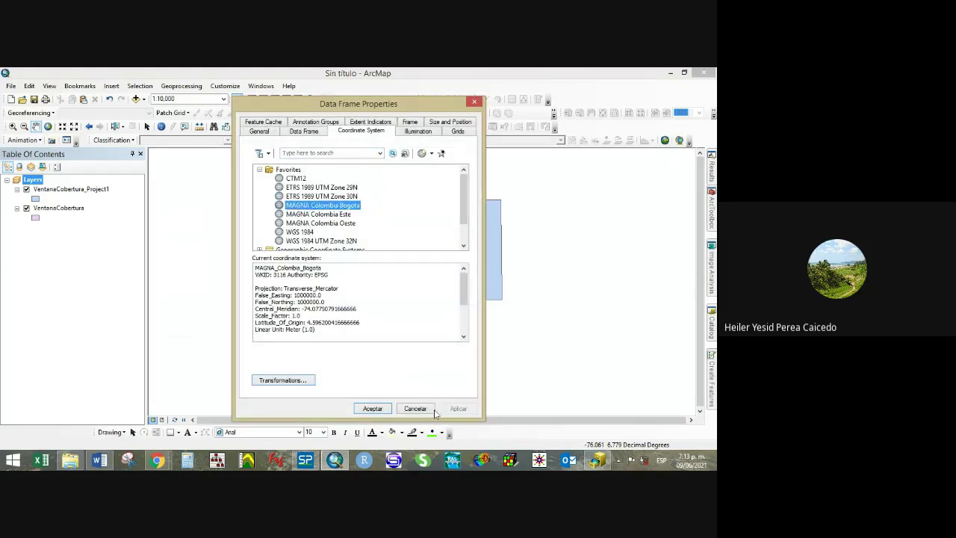
left_click(372, 409)
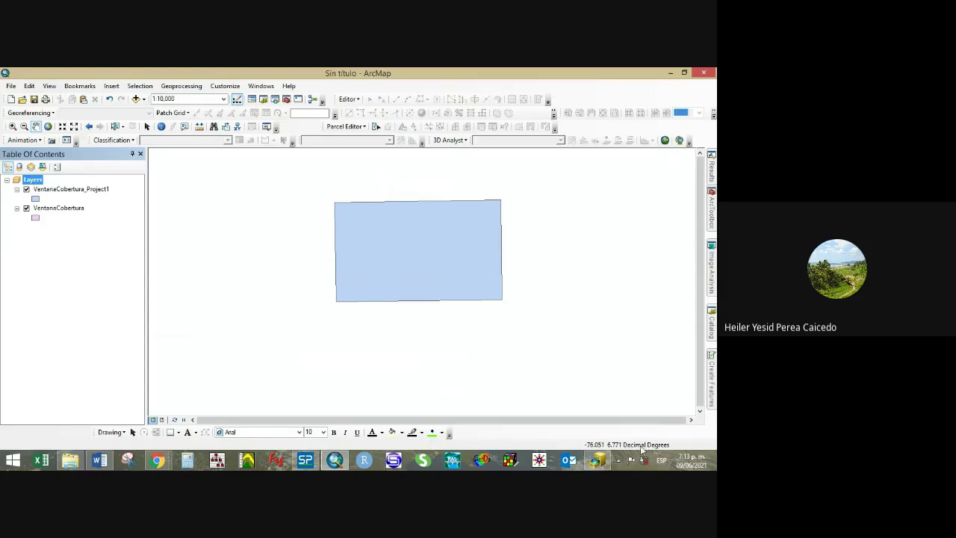
Try once more to assign MAGNA Colombia Bogota to the data frame after checking the status bar coordinates.
scroll(482, 348, "down", 1)
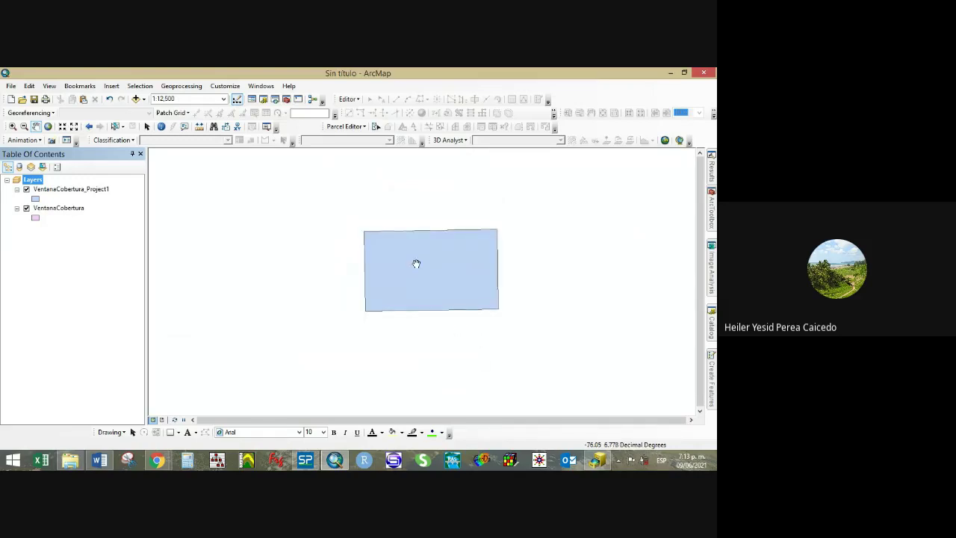
scroll(416, 265, "up", 1)
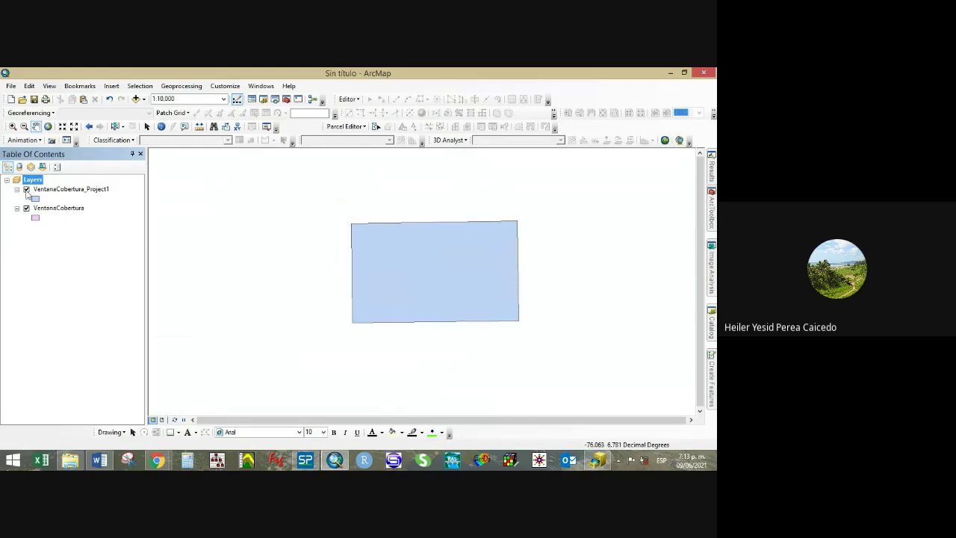
right_click(33, 180)
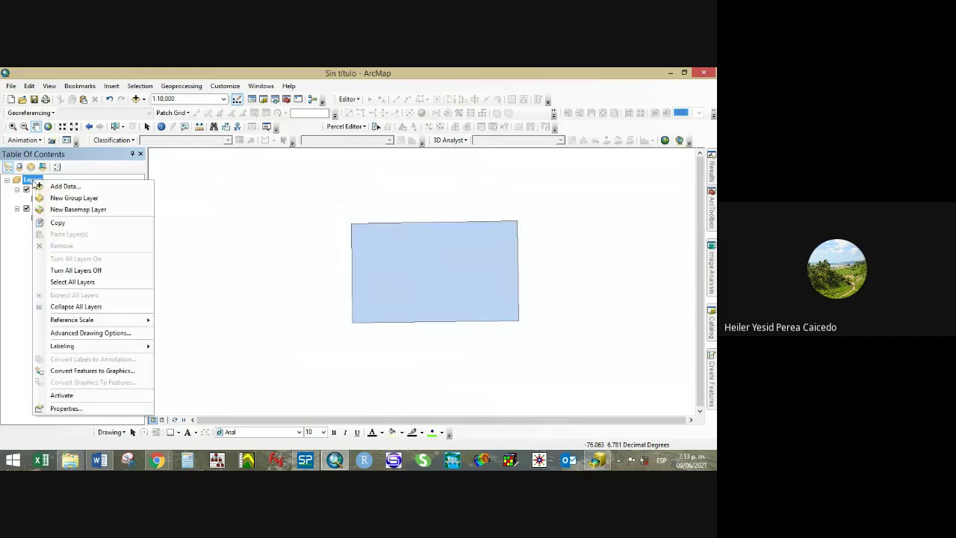
left_click(65, 408)
left_click(329, 206)
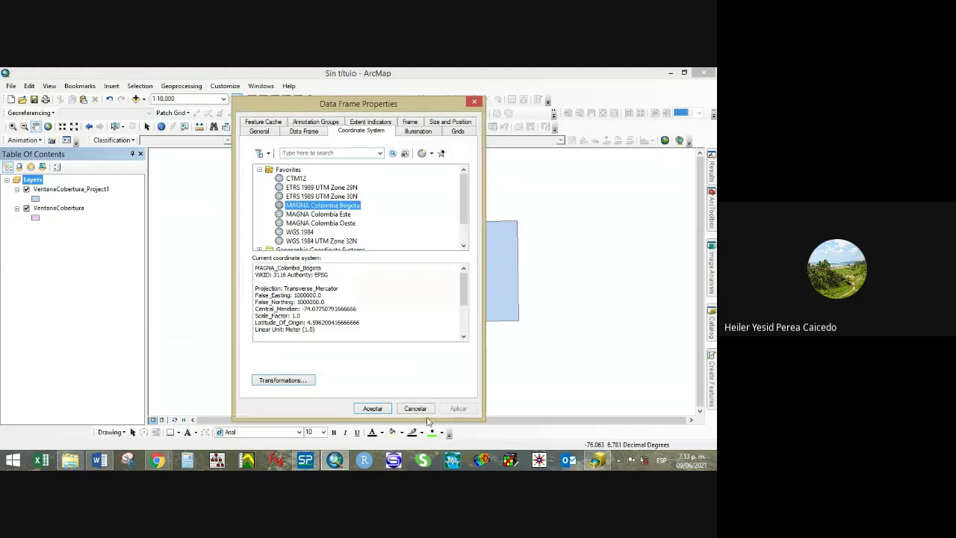
left_click(372, 408)
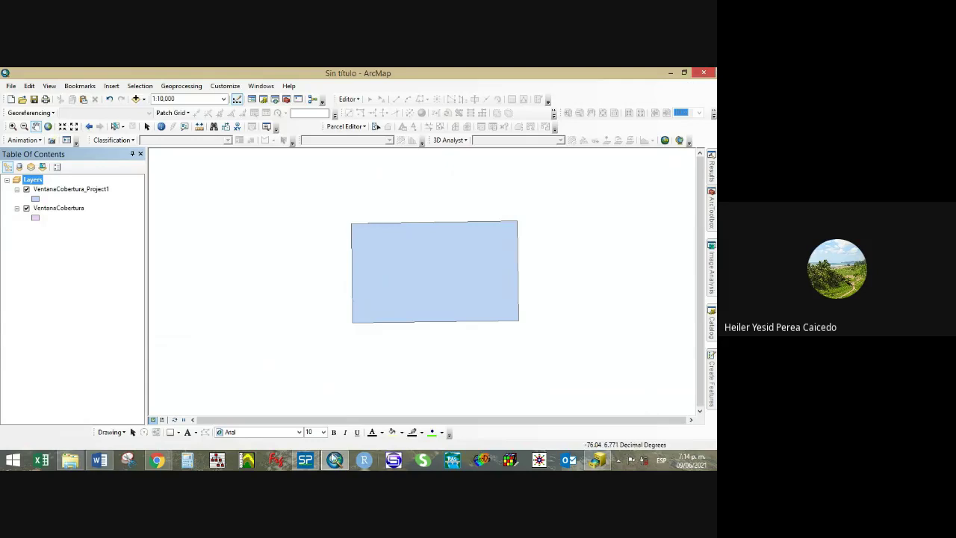
Start a new map document from the Blank Map template without saving the current one.
left_click(10, 99)
left_click(264, 192)
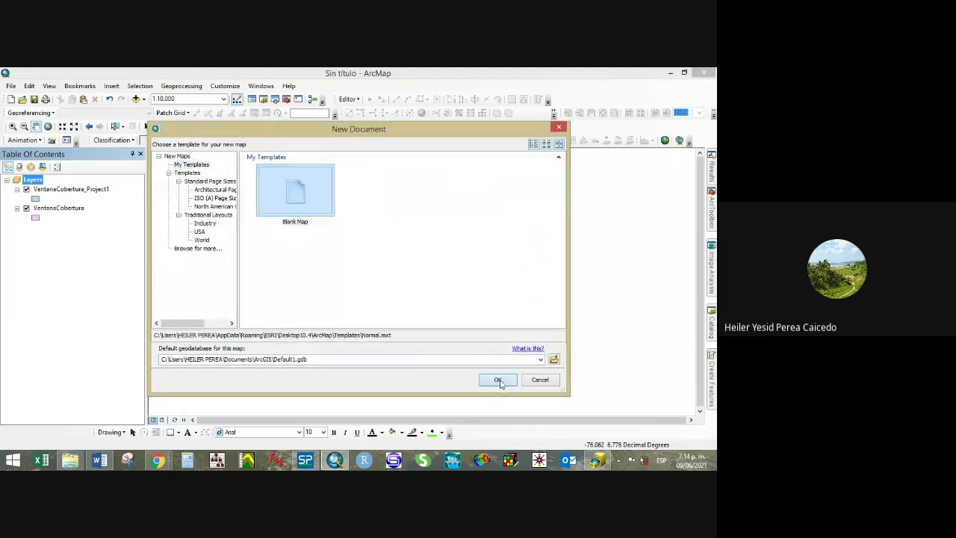
left_click(498, 380)
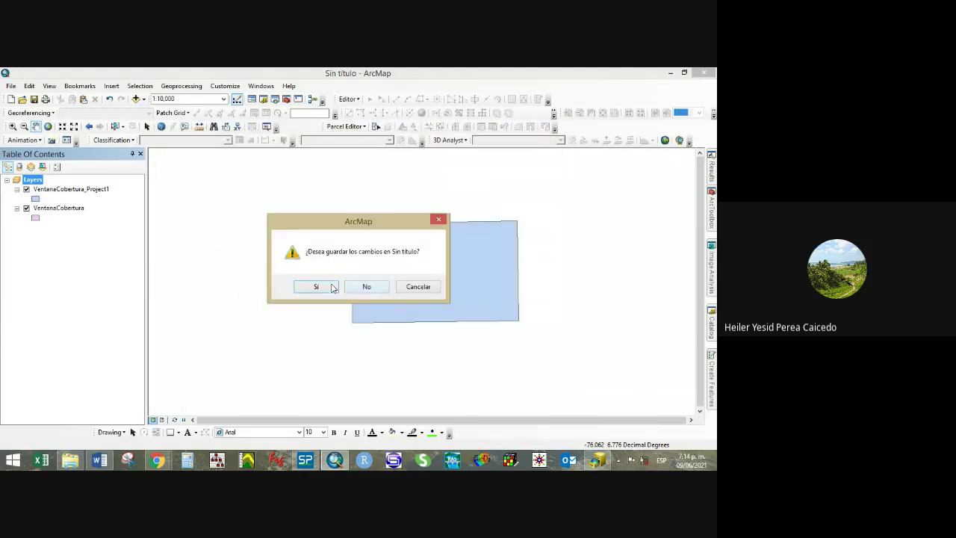
left_click(359, 292)
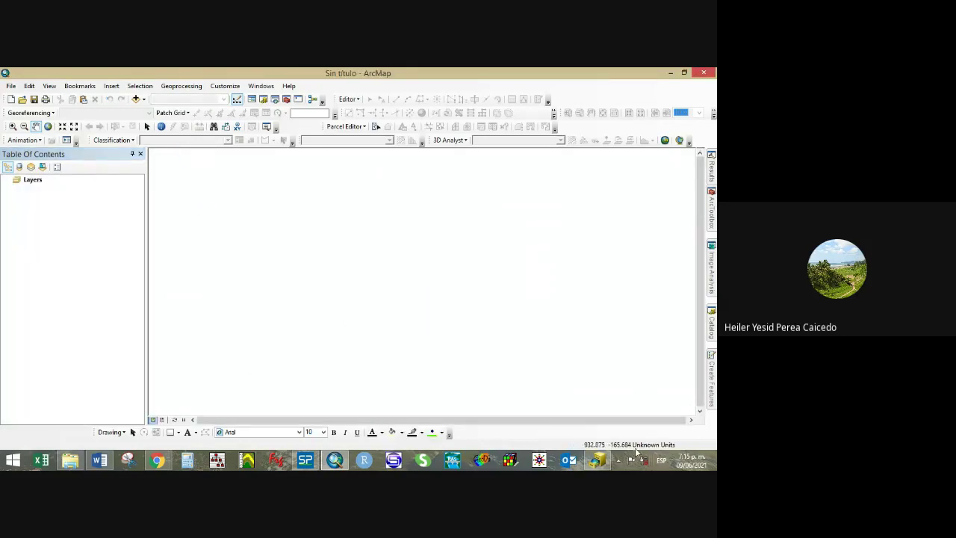
Add the Ventana shapefile from the Clase 3 folder of Curso SIG miercoles y viernes to the blank map.
left_click(713, 328)
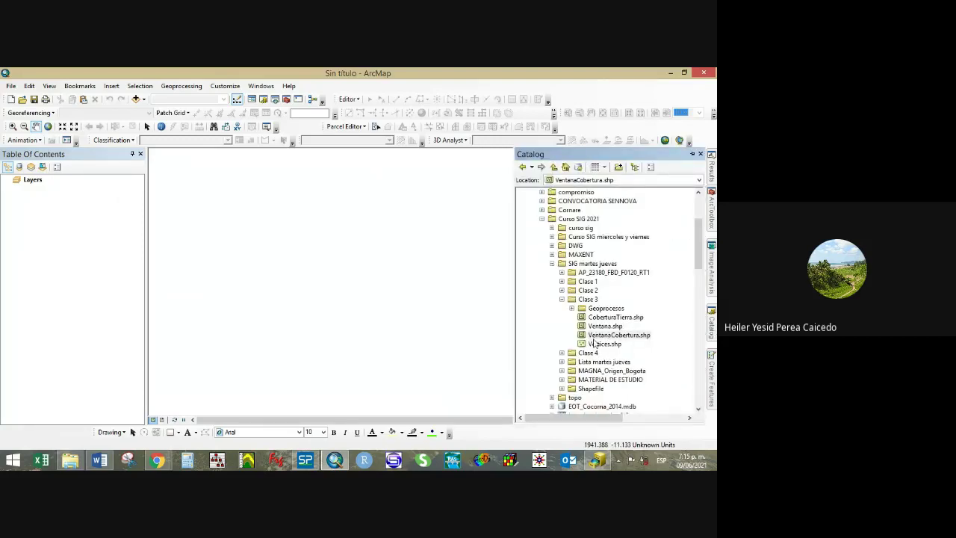
left_click(551, 264)
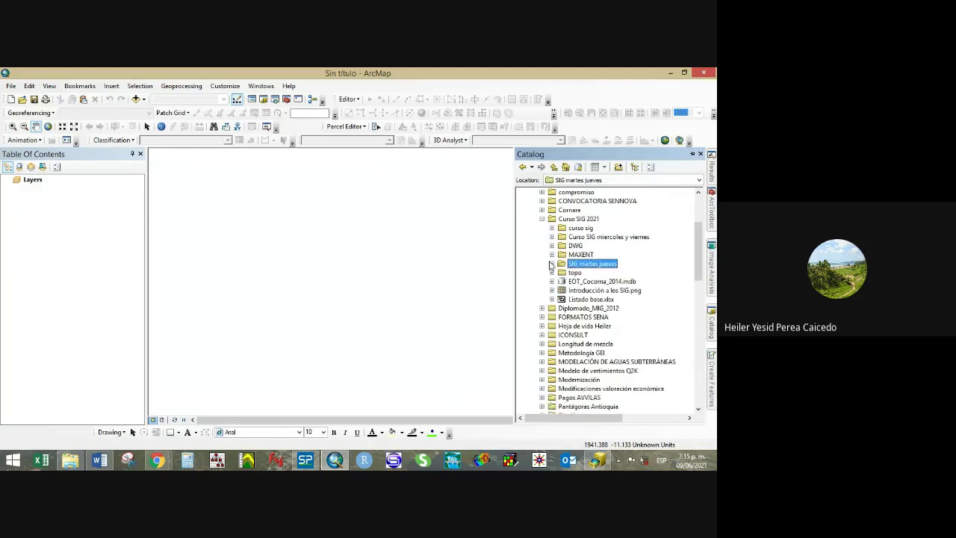
left_click(552, 237)
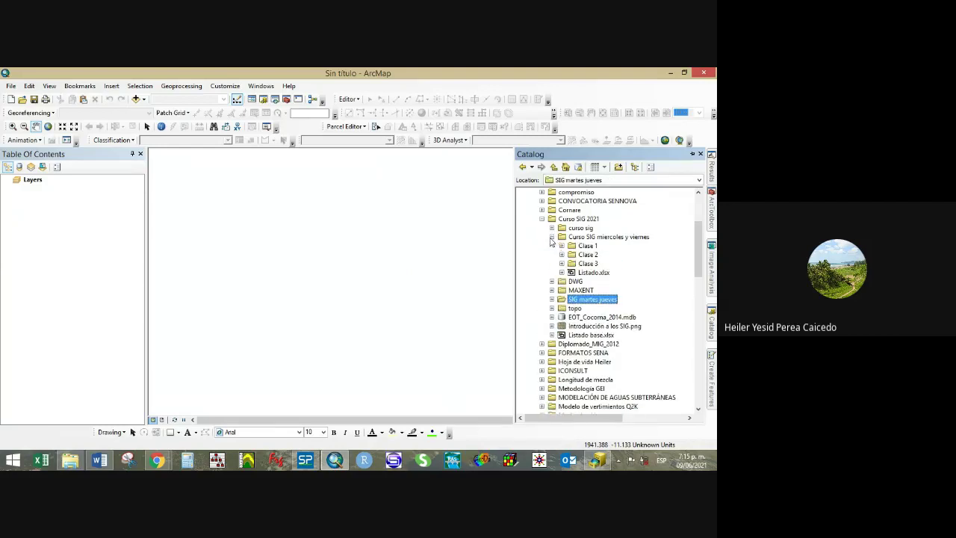
left_click(561, 264)
left_click_drag(604, 273, 104, 254)
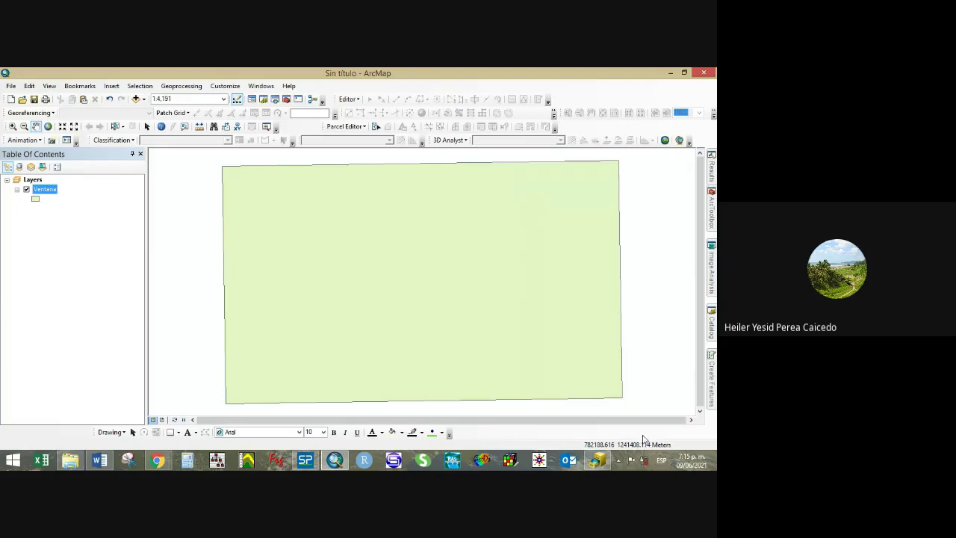
scroll(314, 284, "down", 1)
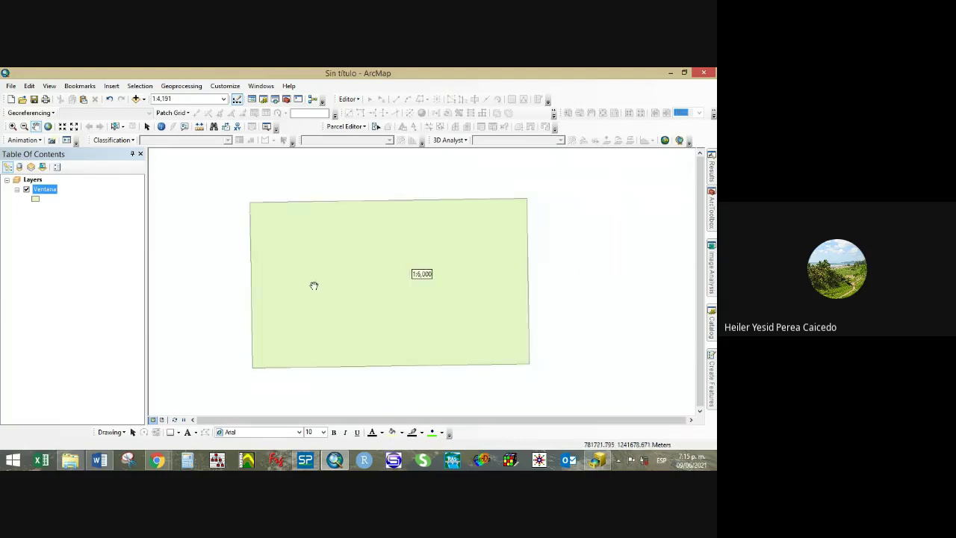
Set the Layers data frame's coordinate system to MAGNA Colombia Bogota from the Favorites and accept it.
right_click(33, 180)
left_click(71, 394)
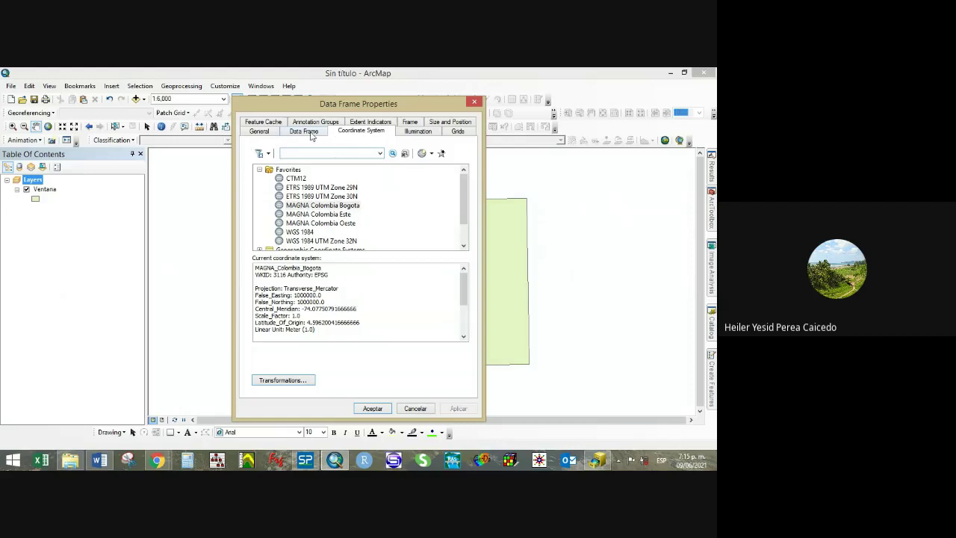
left_click(341, 206)
left_click(372, 408)
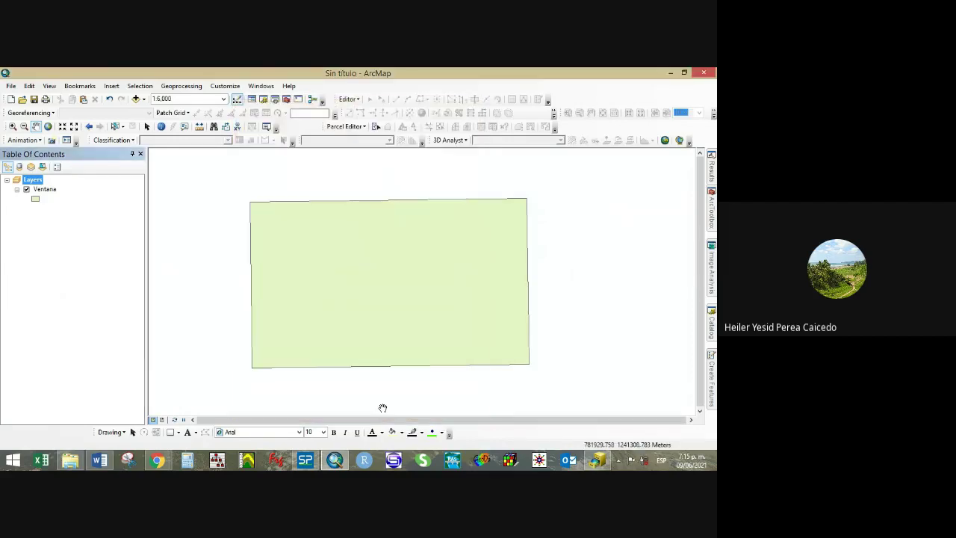
Look at the Ventana files in the Clase 3 folder, and return to the Tremarctos map in Chrome.
left_click(337, 461)
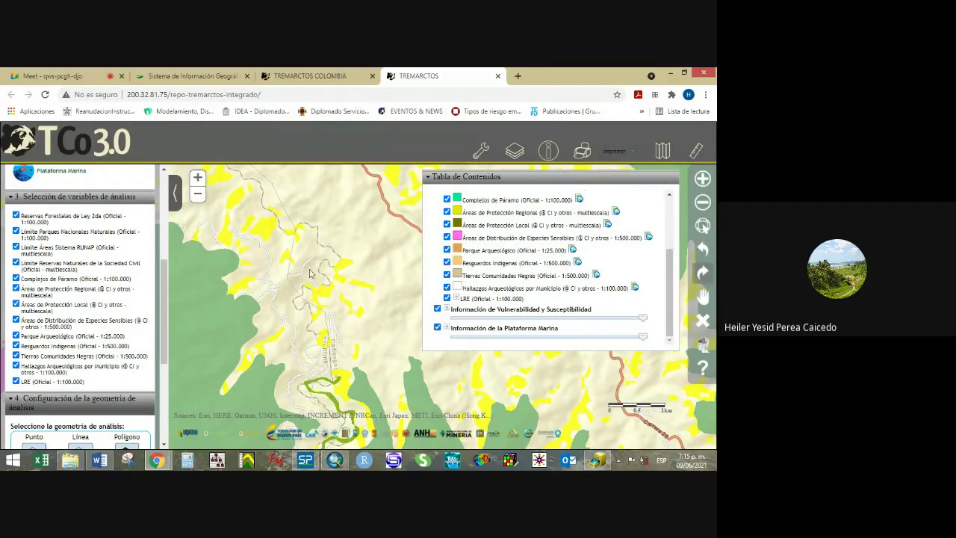
left_click(669, 74)
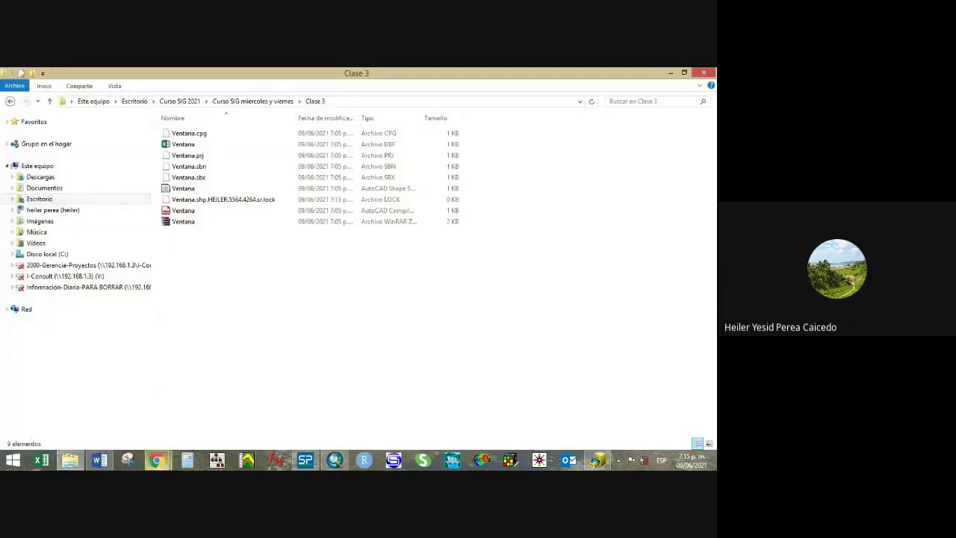
mouse_move(157, 459)
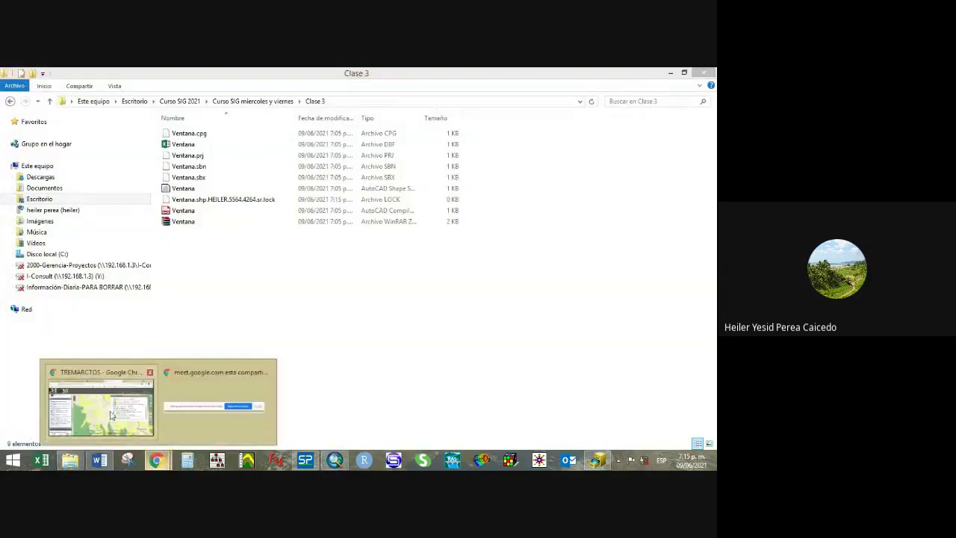
left_click(85, 406)
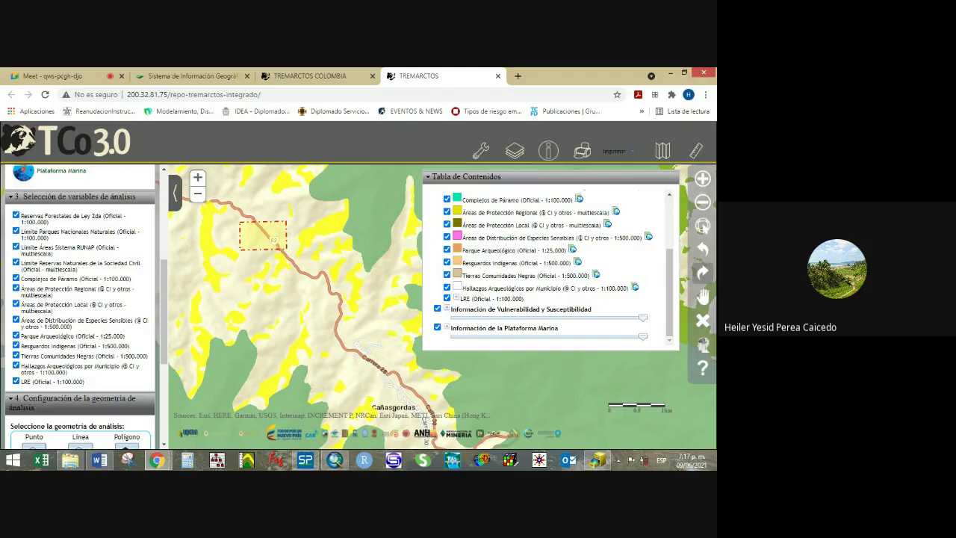
Review the Tremarctos layer table of contents and change the base map to Imágenes con etiquetas.
left_click(516, 149)
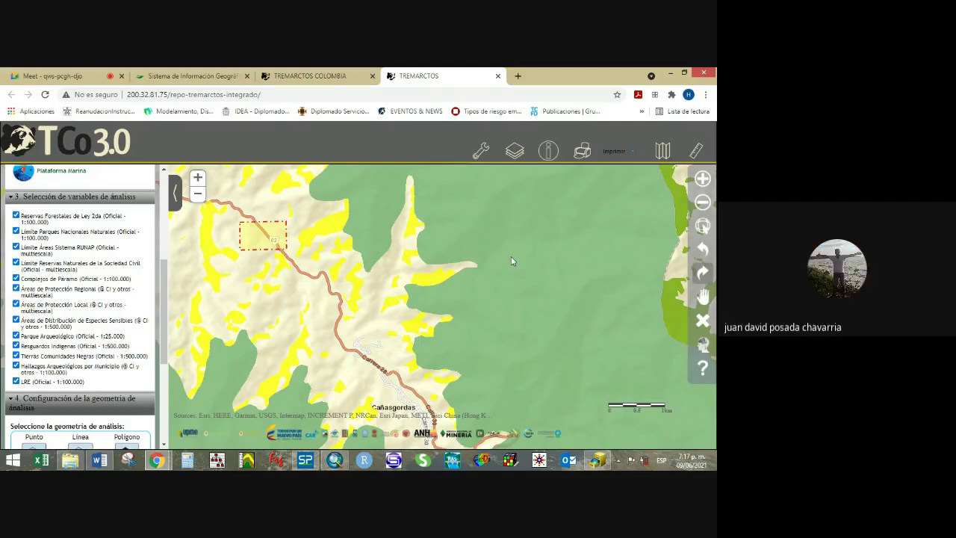
left_click(515, 150)
scroll(656, 225, "up", 5)
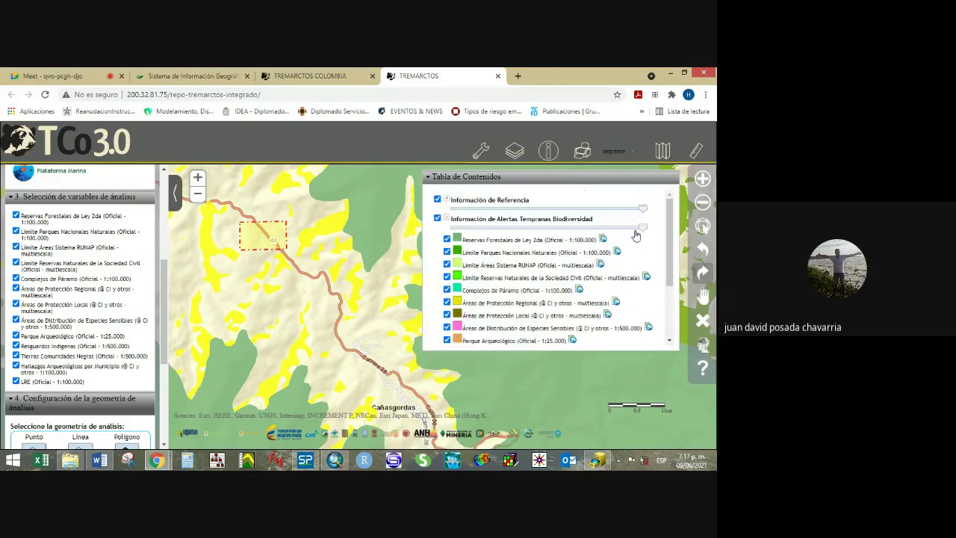
left_click(663, 150)
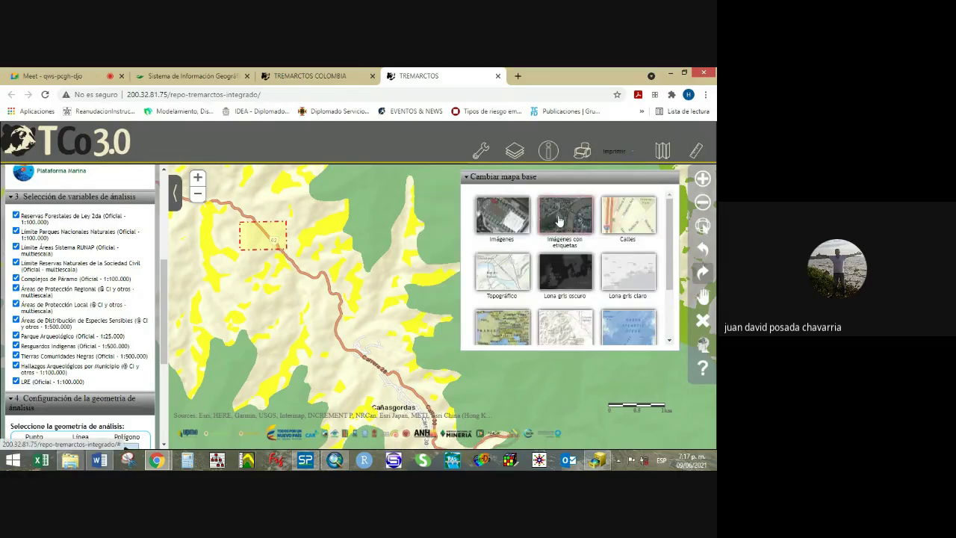
left_click(558, 220)
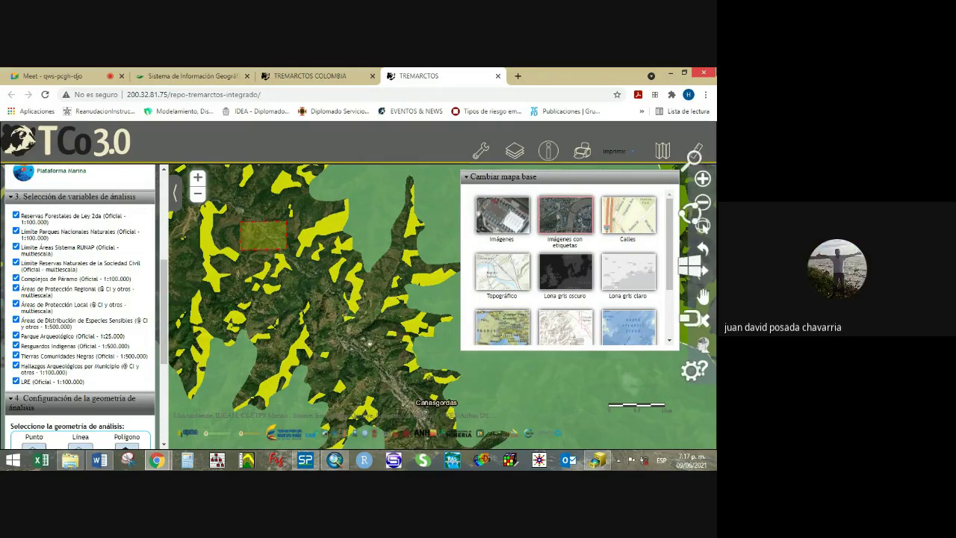
mouse_move(680, 112)
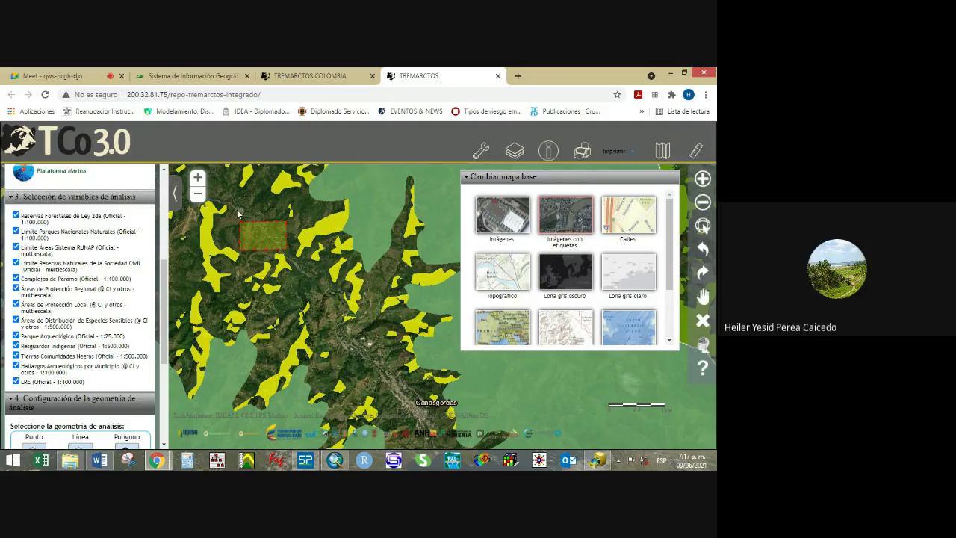
Open another session of the tool from the Tremarctos Colombia home page and close its usage policies notice.
left_click(310, 76)
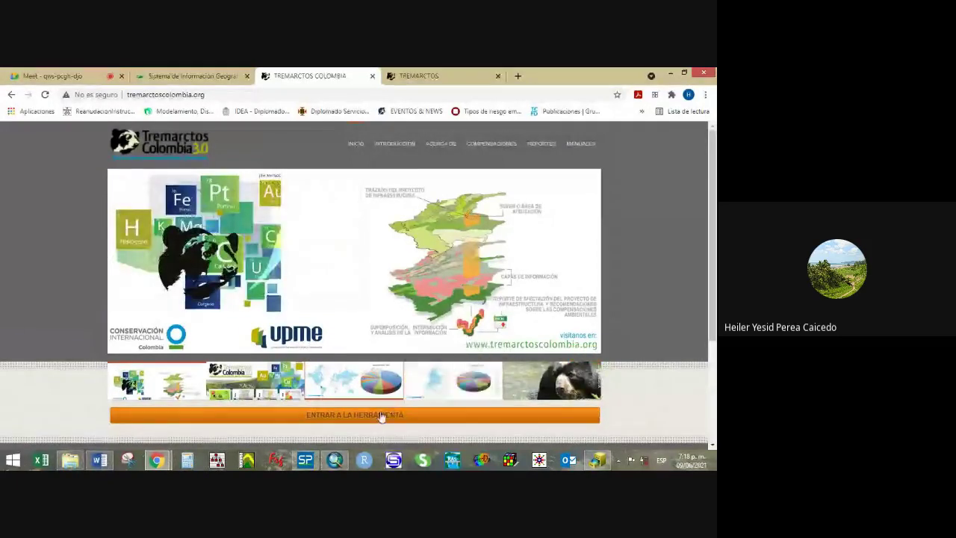
left_click(340, 411)
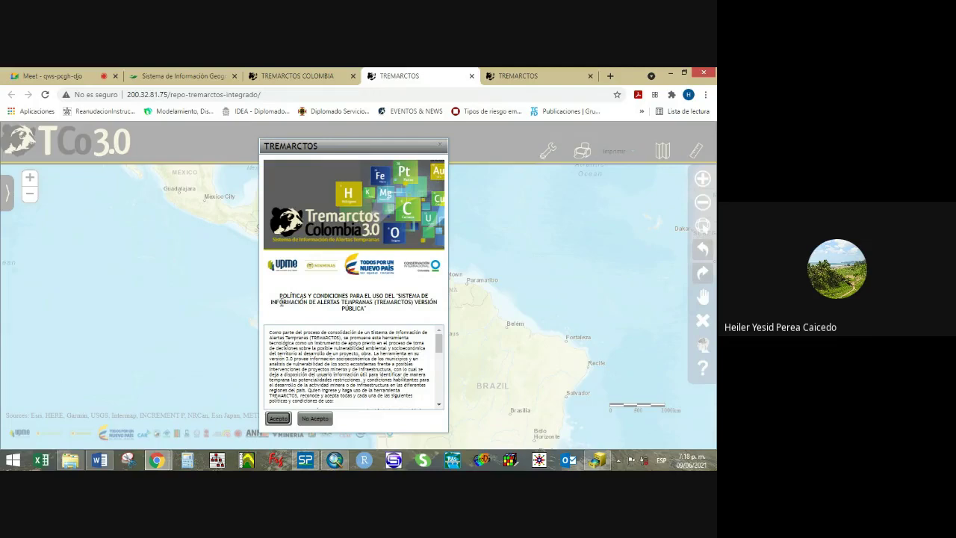
left_click_drag(280, 301, 356, 319)
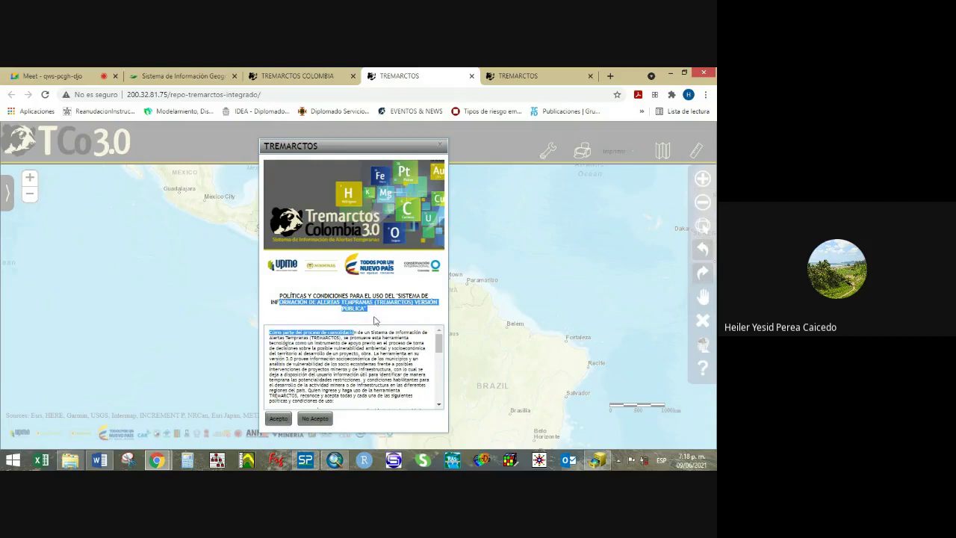
left_click(385, 319)
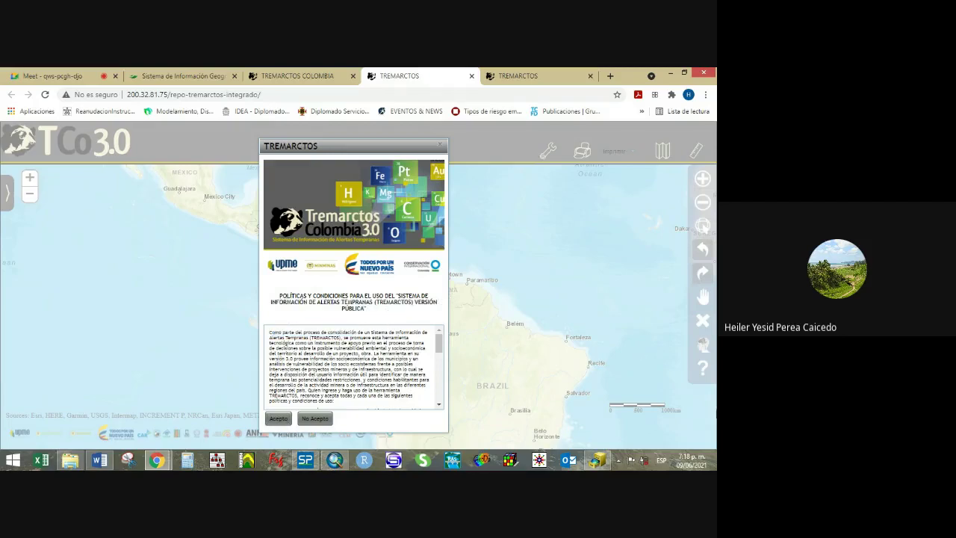
left_click(440, 147)
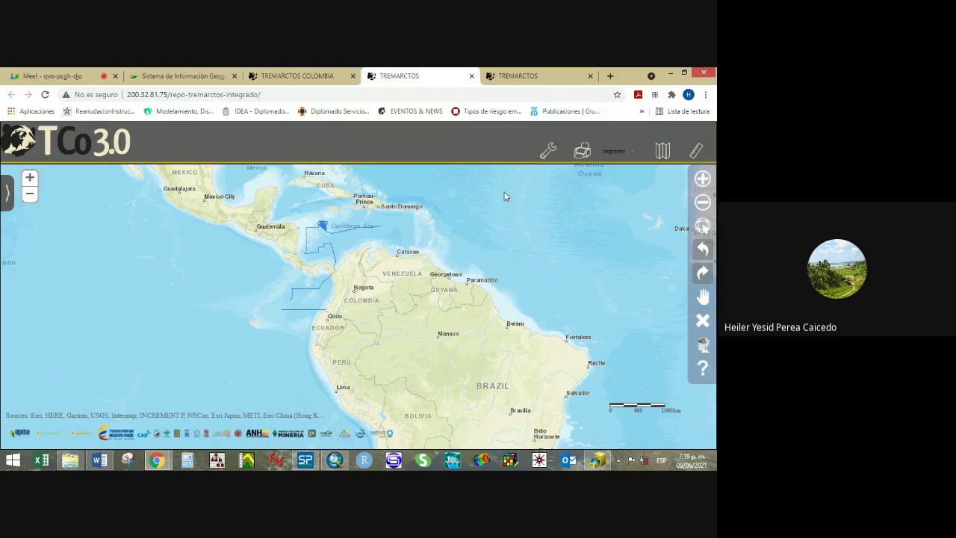
Return to the Tremarctos session containing the window polygon and look over the base map gallery and the polygon's surroundings.
left_click(502, 75)
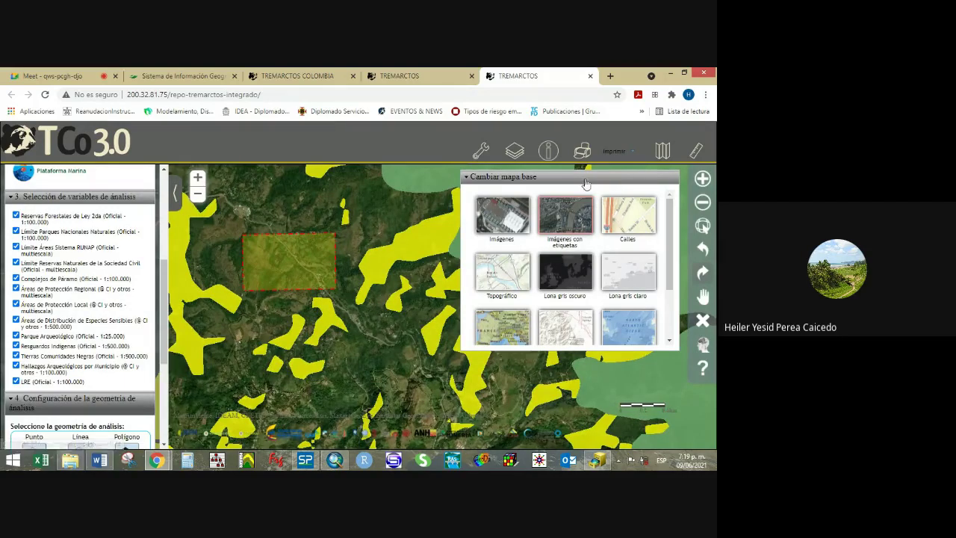
left_click(663, 153)
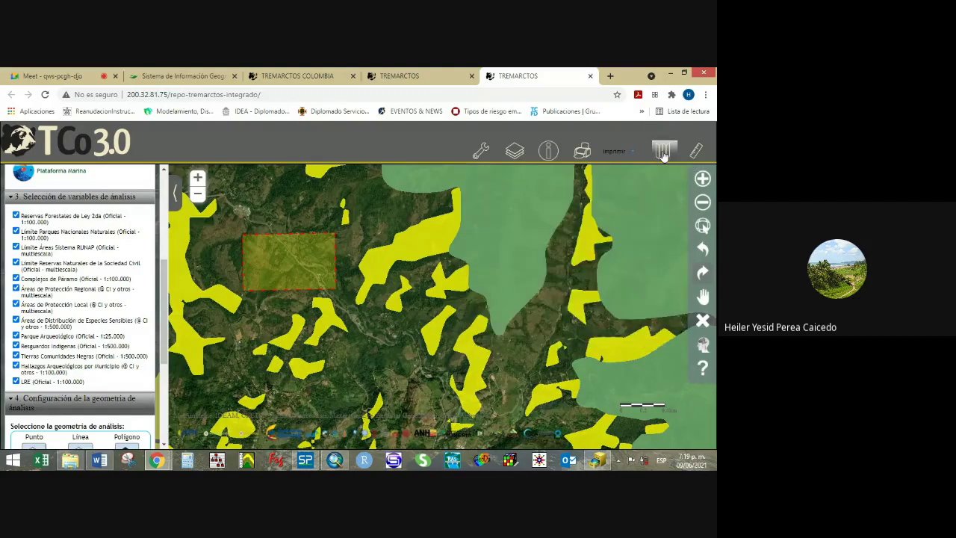
left_click(664, 153)
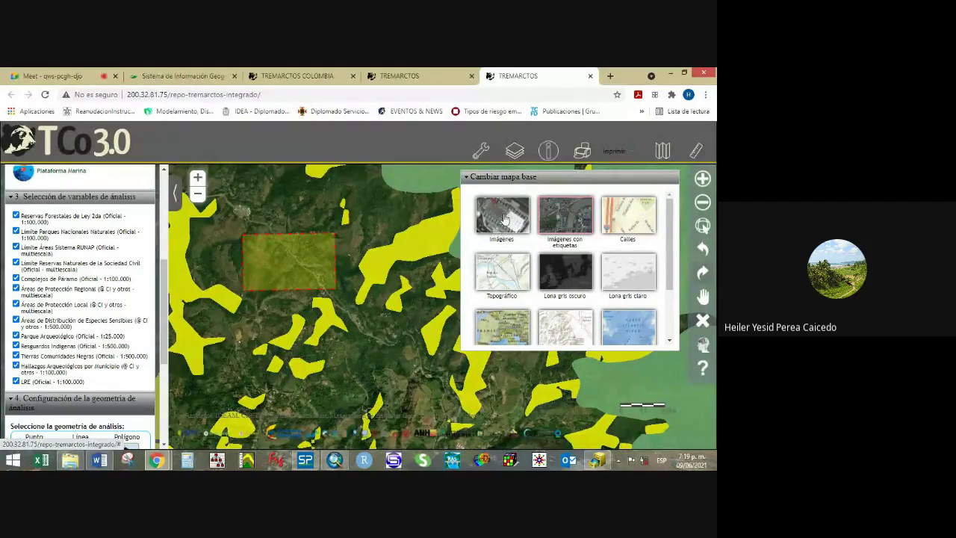
mouse_move(330, 243)
left_mouse_down()
mouse_move(344, 240)
mouse_move(367, 276)
mouse_move(363, 286)
mouse_move(320, 144)
mouse_move(336, 233)
left_mouse_up()
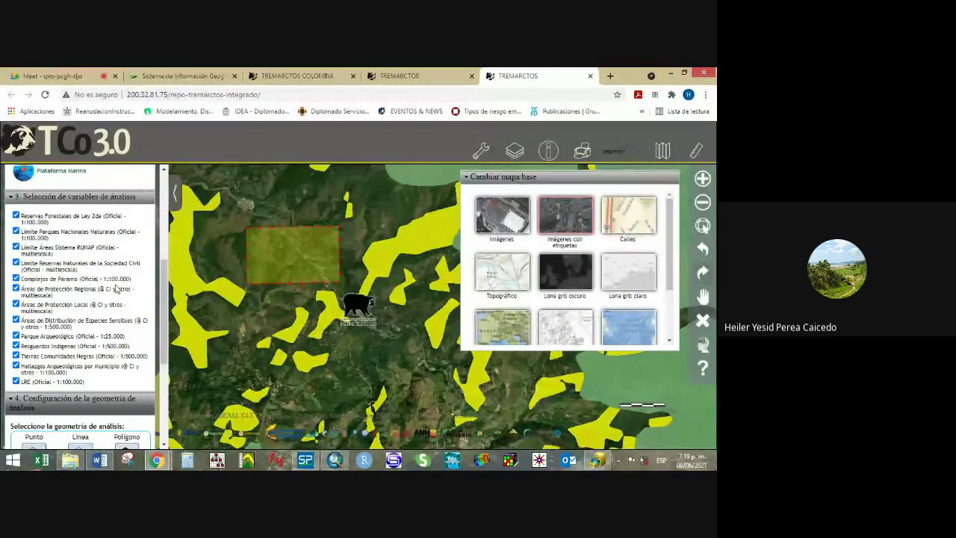
Deselect all the analysis variables in section 3, from Reservas Forestales de Ley 2da through LRE.
left_click(15, 215)
left_click(15, 231)
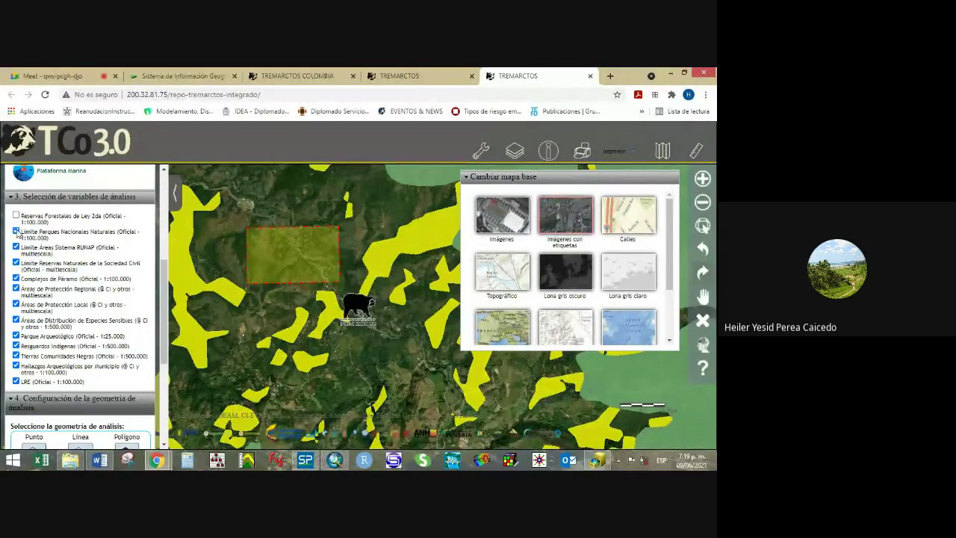
left_click(16, 247)
left_click(16, 263)
left_click(16, 278)
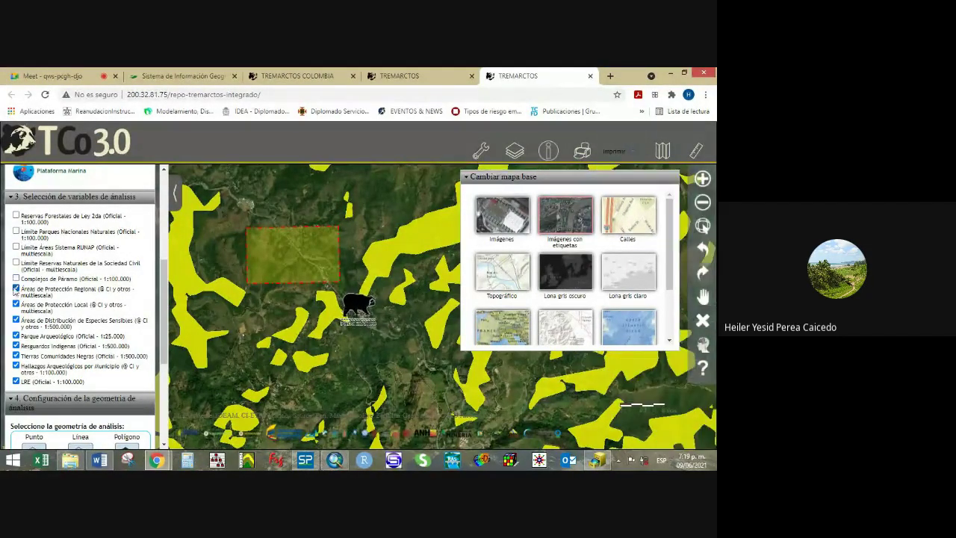
left_click(16, 288)
left_click(16, 304)
left_click(16, 320)
left_click(16, 336)
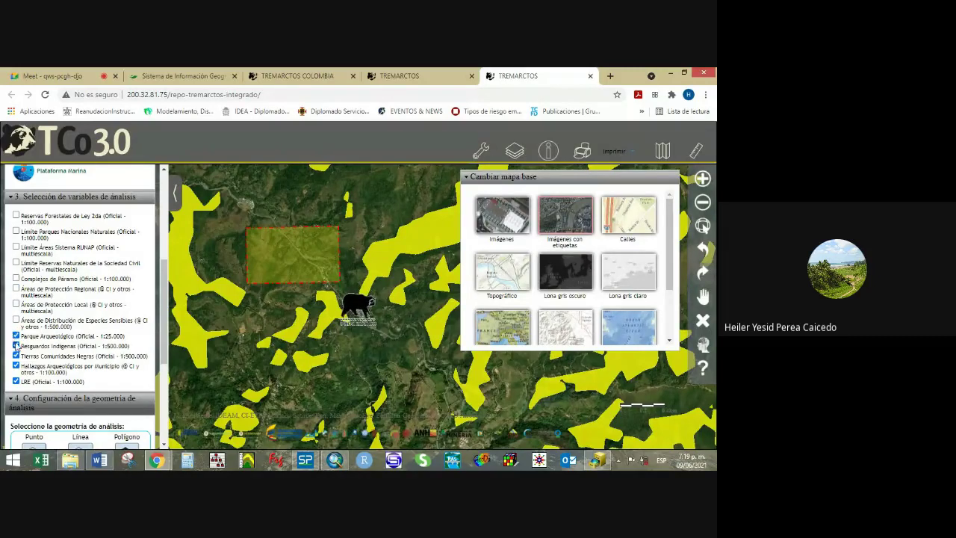
left_click(16, 346)
left_click(16, 355)
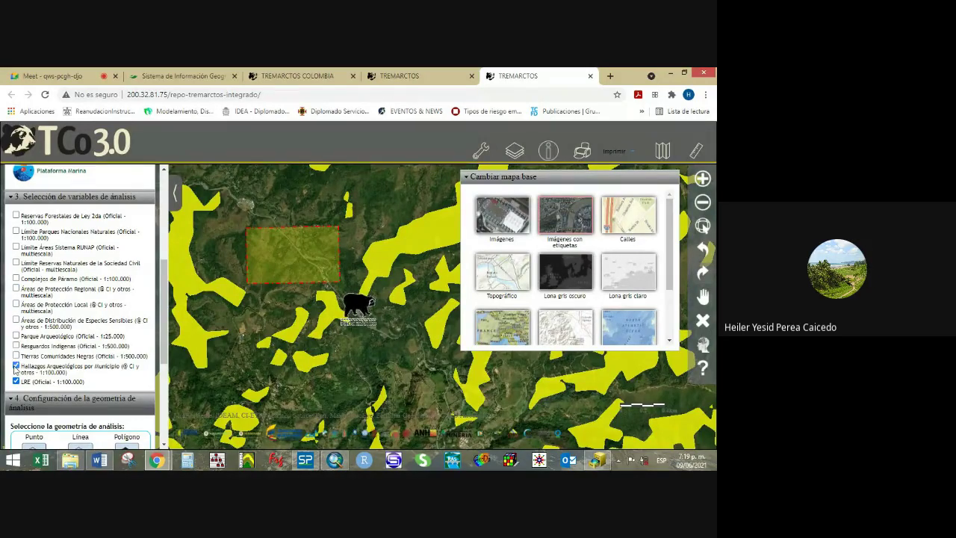
left_click(15, 365)
left_click(16, 382)
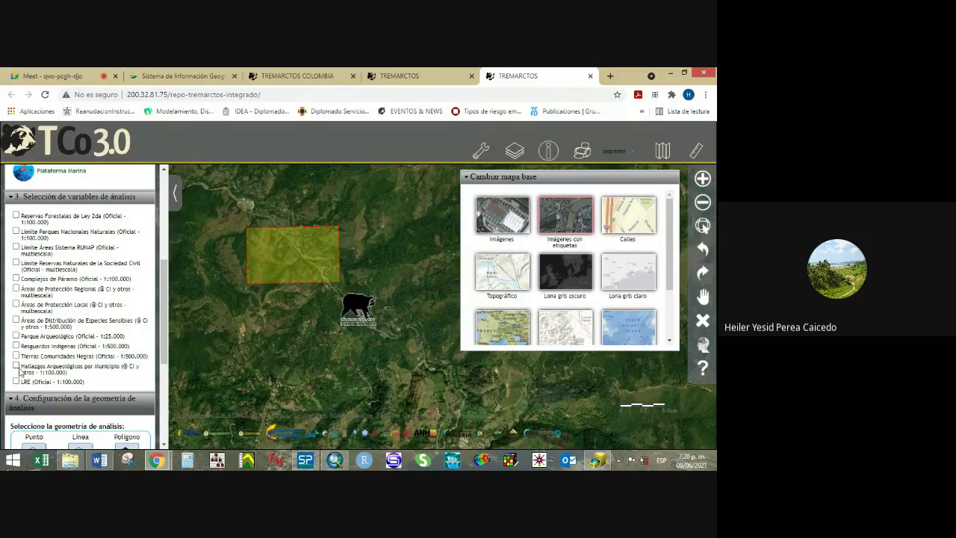
Enable only the Tierras Comunidades Negras variable and examine its extent on the map at regional scale.
left_click(17, 356)
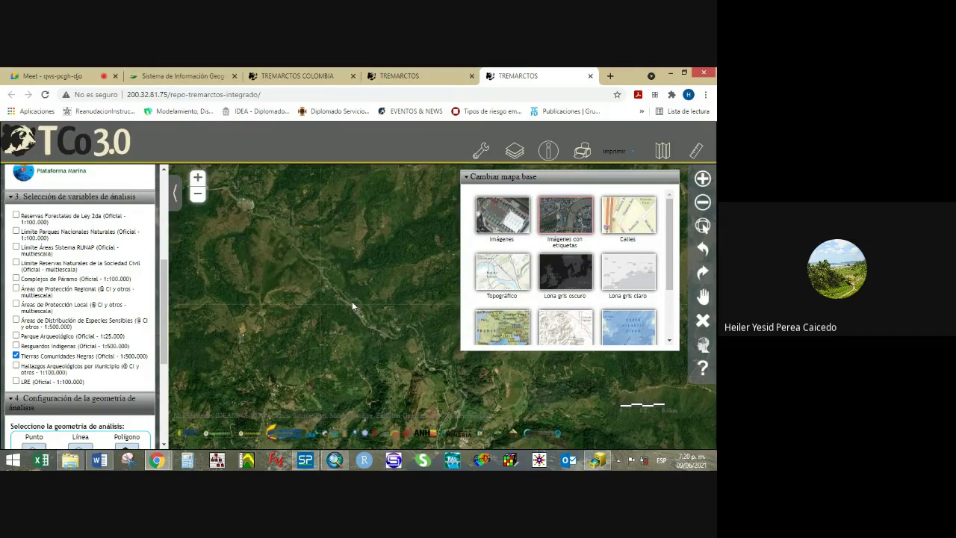
scroll(352, 302, "down", 4)
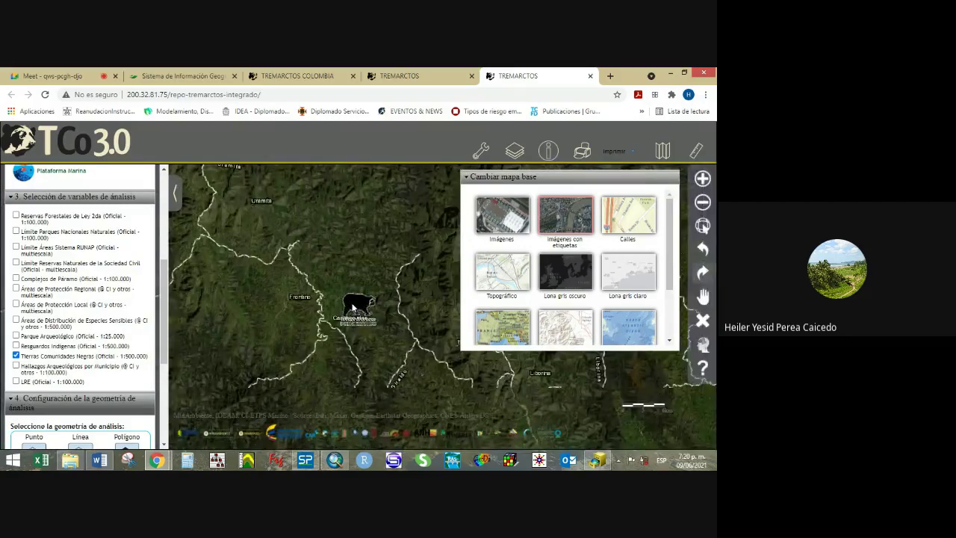
scroll(351, 308, "down", 2)
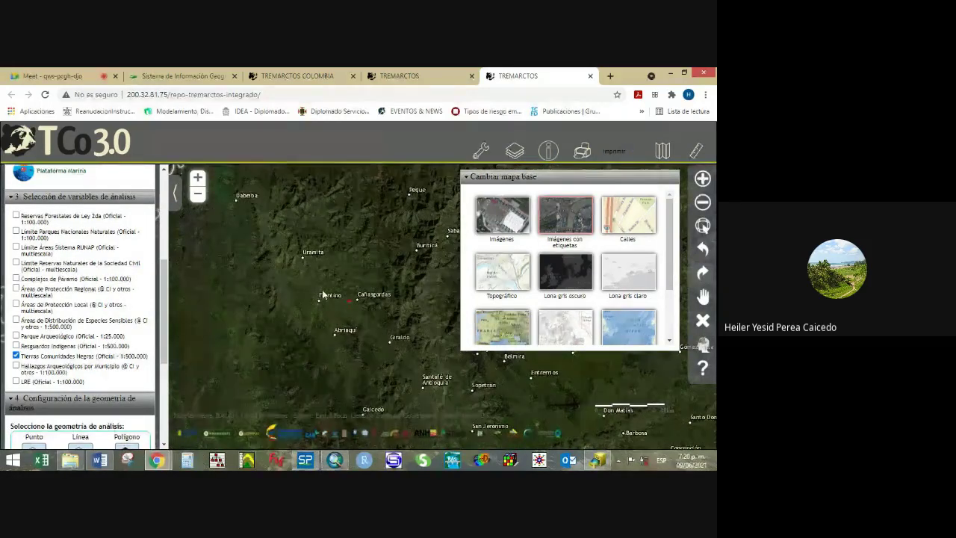
scroll(345, 308, "down", 1)
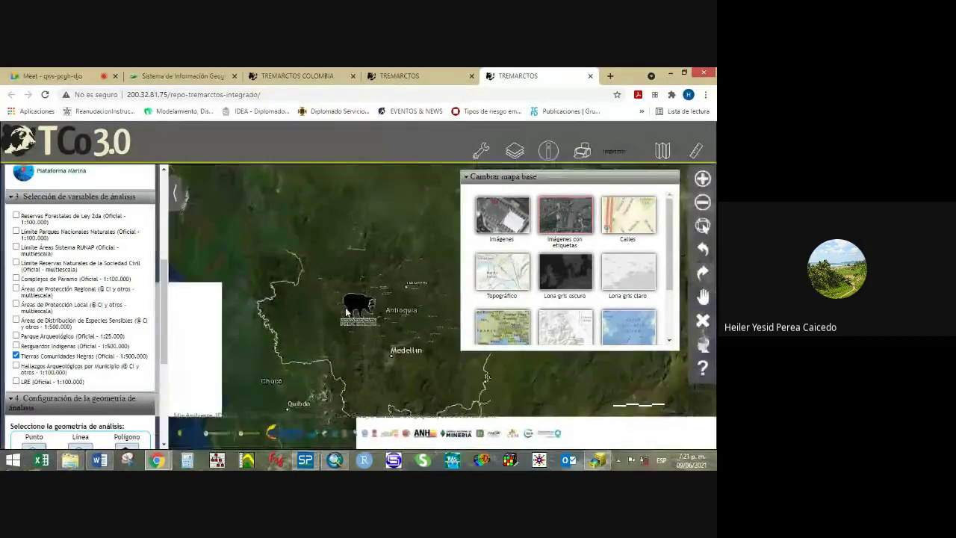
scroll(345, 306, "down", 1)
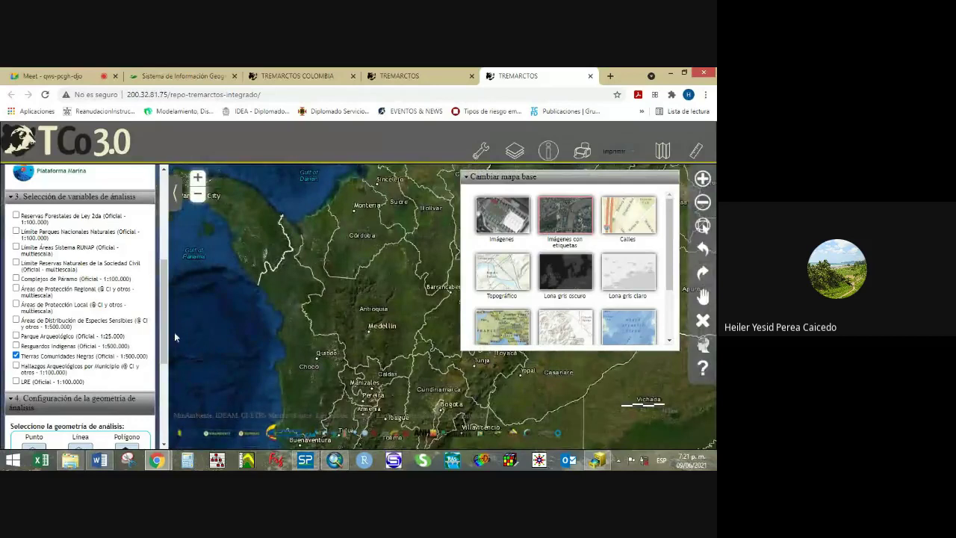
Close the base map gallery and view the map of Colombia at country scale.
left_click(663, 155)
scroll(491, 294, "down", 2)
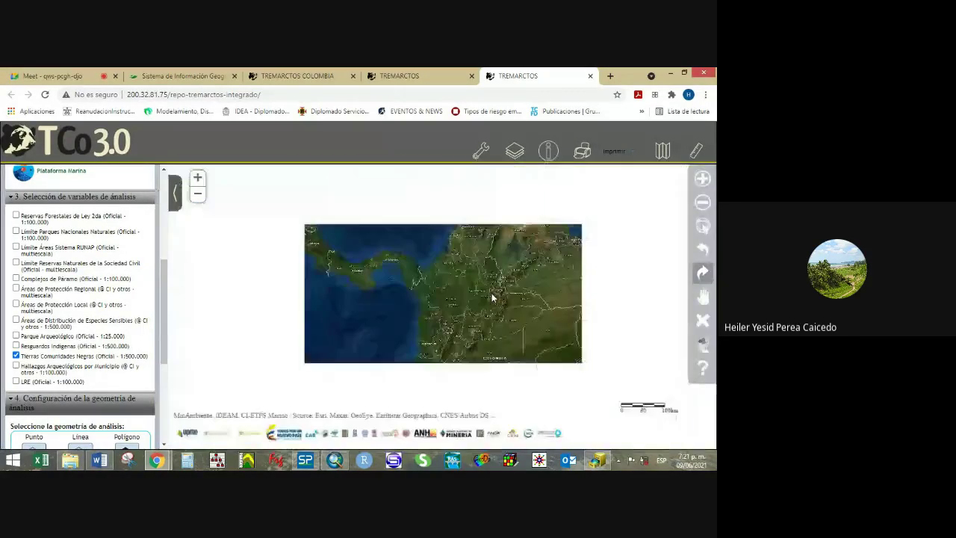
left_click_drag(446, 327, 336, 306)
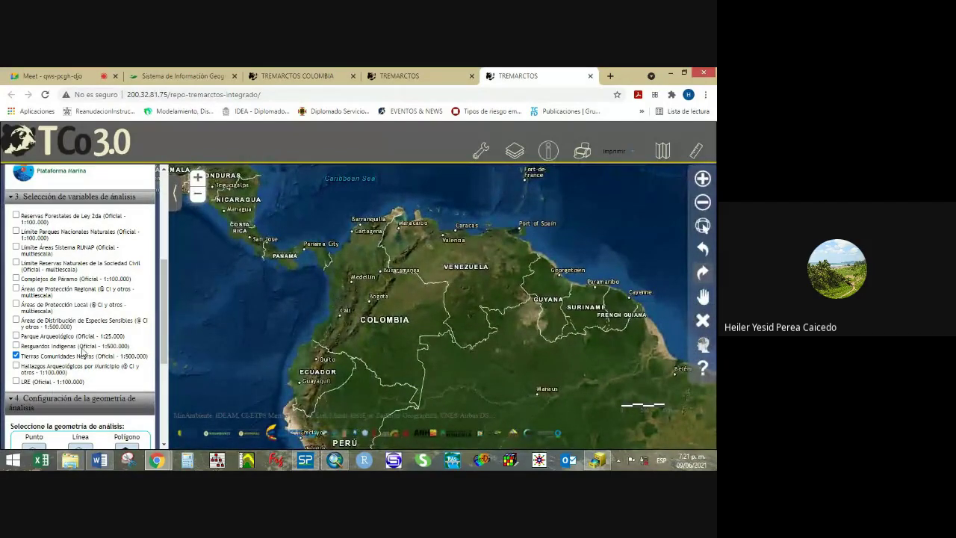
Toggle Tierras Comunidades Negras, Reservas Forestales de Ley 2da, Parques Nacionales Naturales and Áreas Sistema RUNAP to check how they draw on the map.
left_click(16, 356)
left_click(17, 357)
left_click(16, 216)
left_click(17, 231)
left_click(16, 247)
left_click(16, 247)
left_click(16, 232)
left_click(16, 215)
scroll(336, 345, "up", 1)
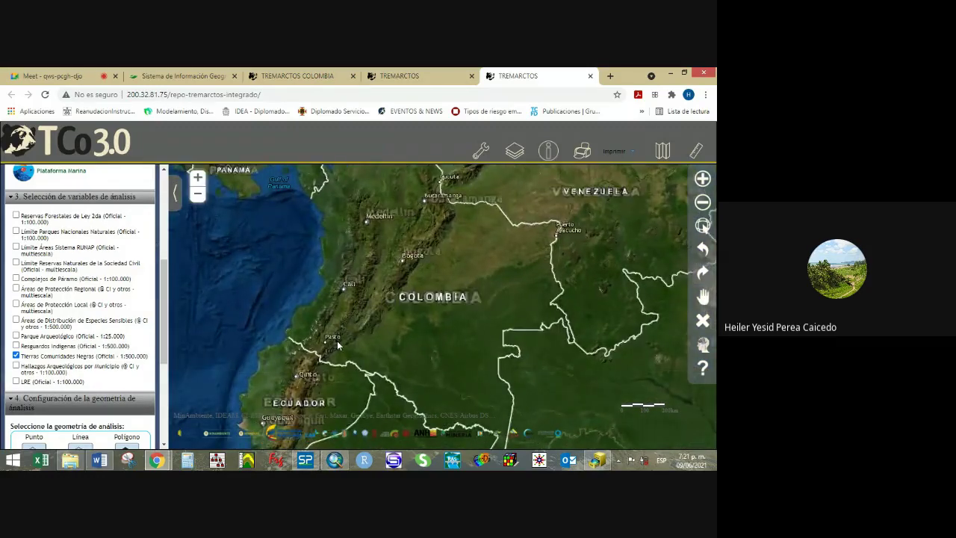
left_click_drag(373, 217, 321, 251)
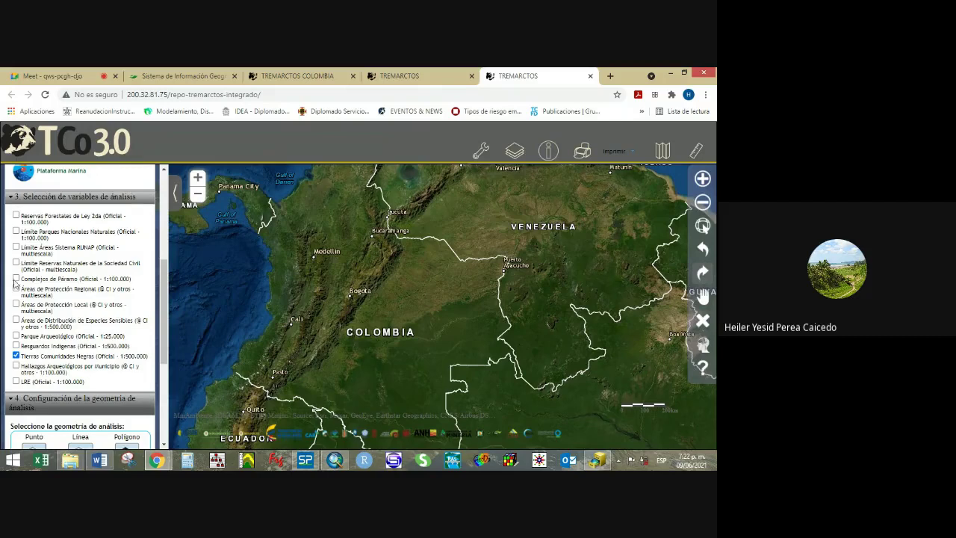
Toggle Tierras Comunidades Negras and Reservas Forestales de Ley 2da again, leaving only Tierras Comunidades Negras enabled.
left_click(16, 355)
left_click(16, 356)
left_click(15, 355)
left_click(16, 215)
left_click(15, 215)
left_click(16, 356)
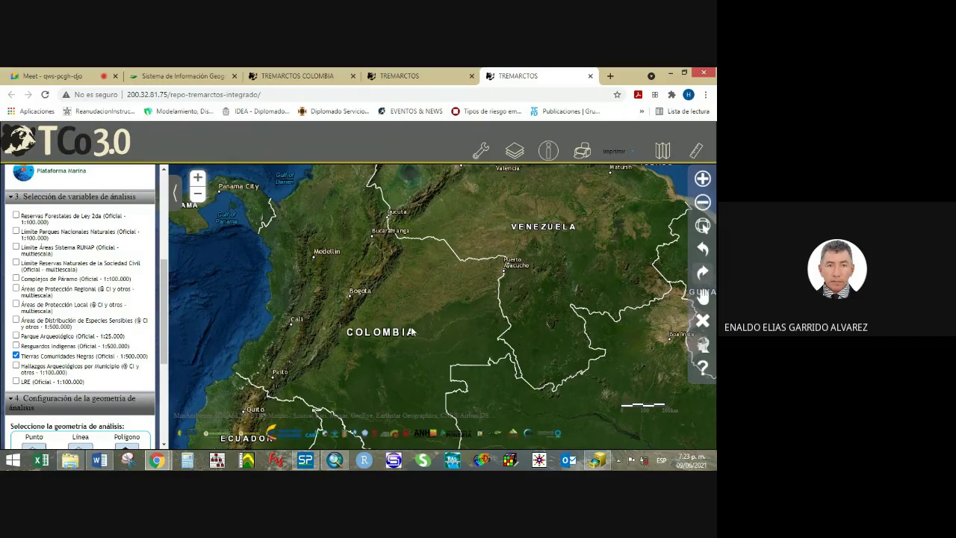
Switch to ArcMap and open the Project tool from the Projections and Transformations toolset.
left_click(335, 460)
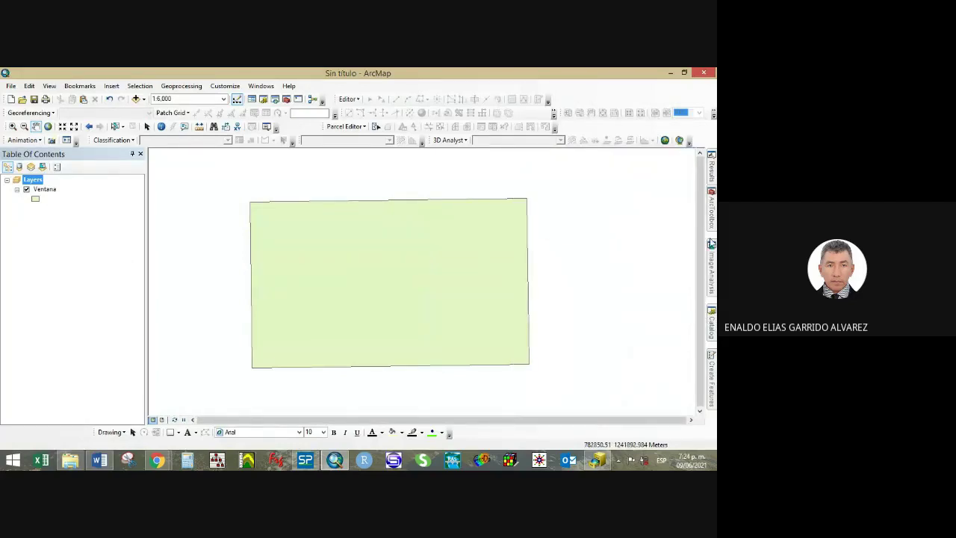
mouse_move(713, 280)
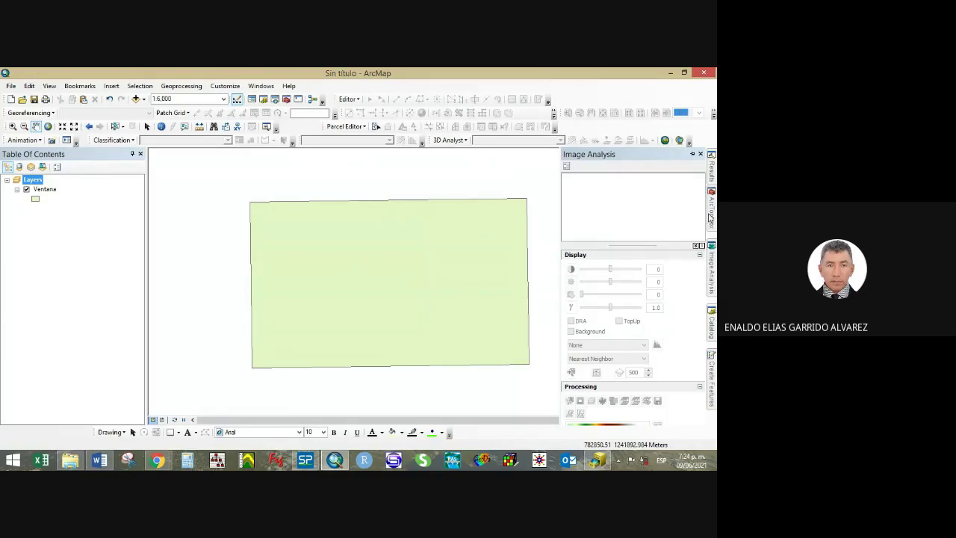
mouse_move(711, 217)
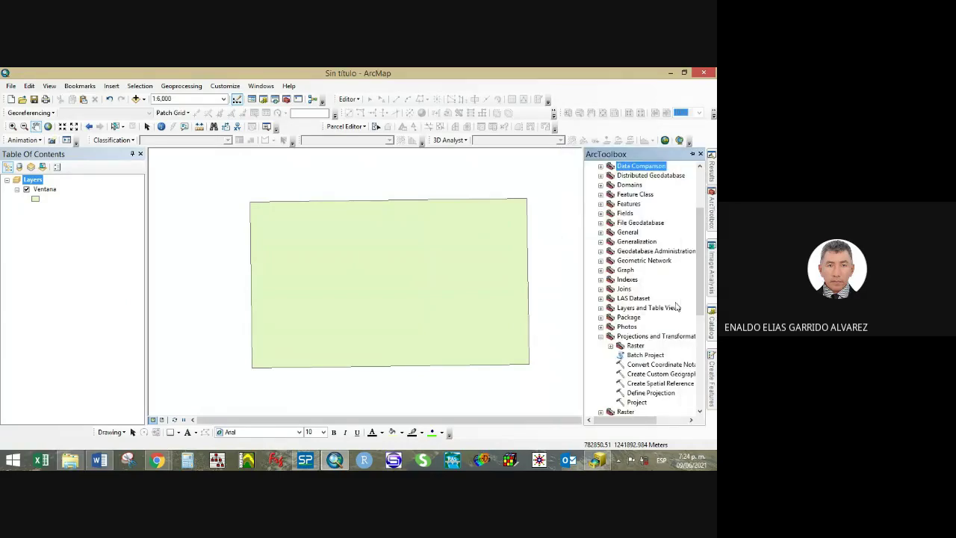
left_click(641, 401)
double_click(638, 402)
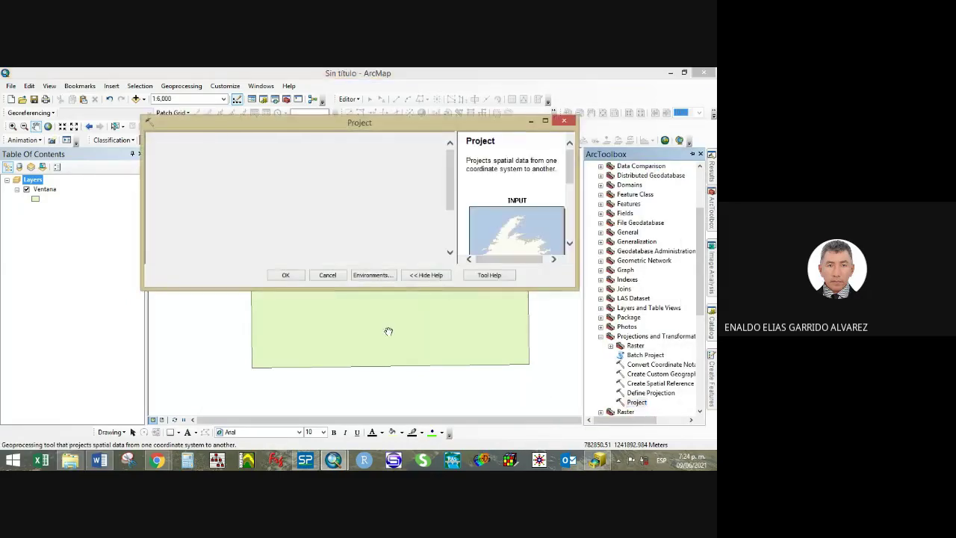
Review the CTM12 parameters among the favorite output coordinate systems, and close the Project tool without running it.
left_click(417, 152)
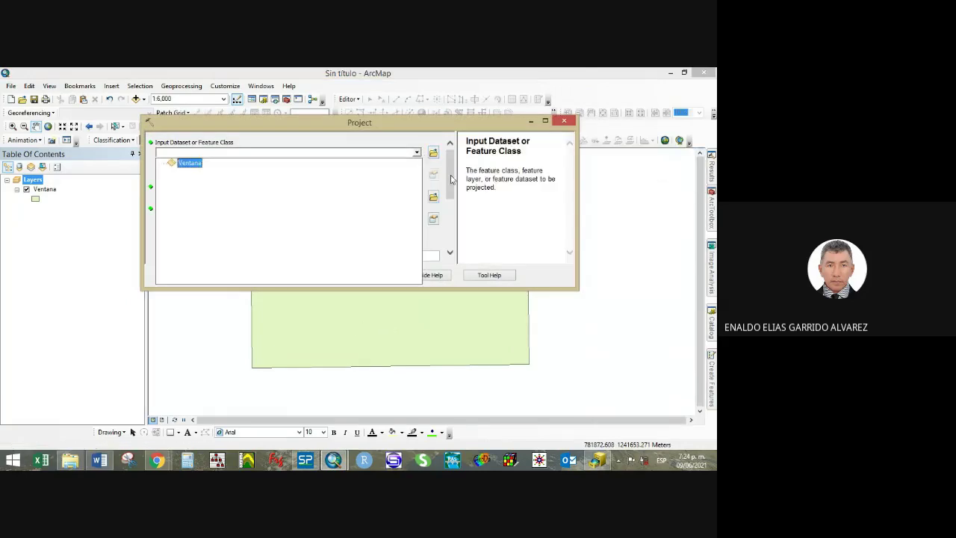
left_click(446, 237)
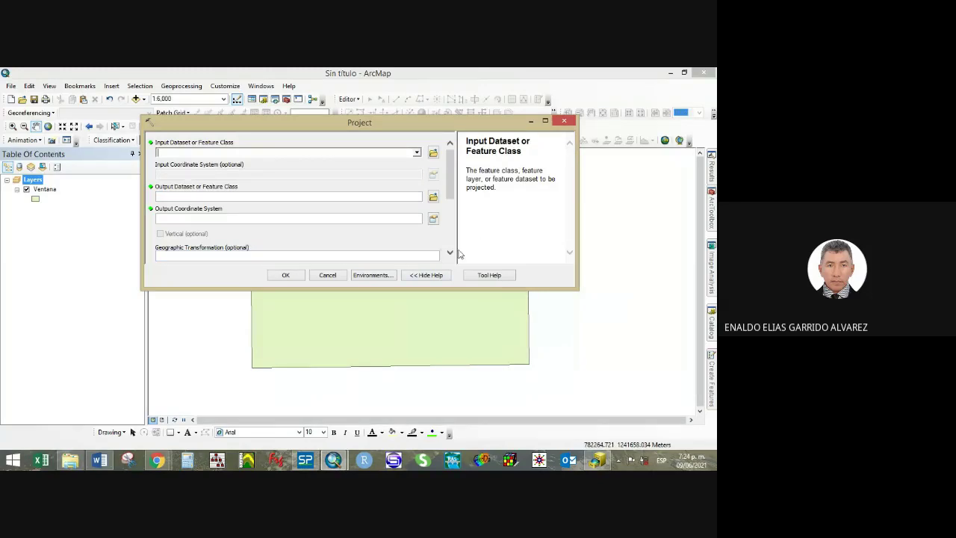
left_click(434, 221)
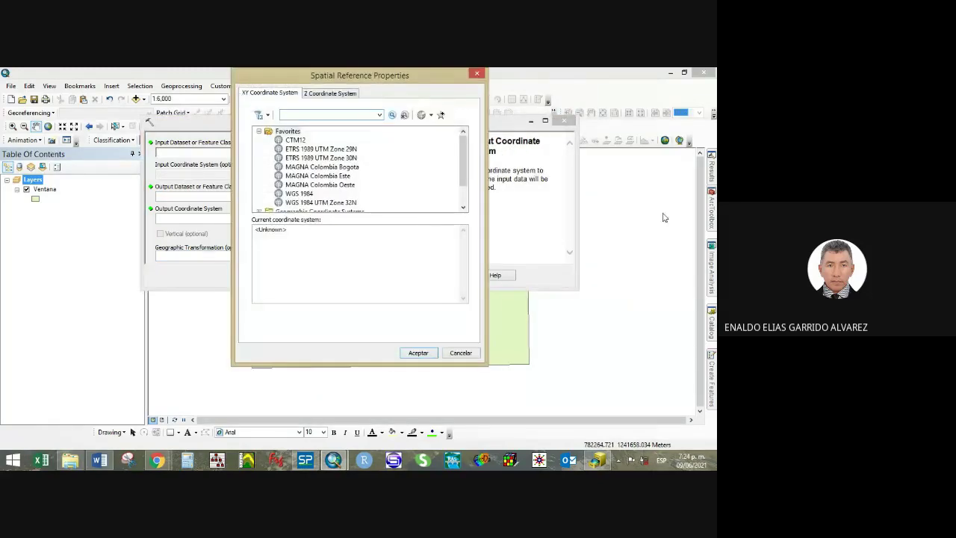
mouse_move(466, 170)
left_mouse_down()
mouse_move(463, 186)
mouse_move(470, 162)
left_mouse_up()
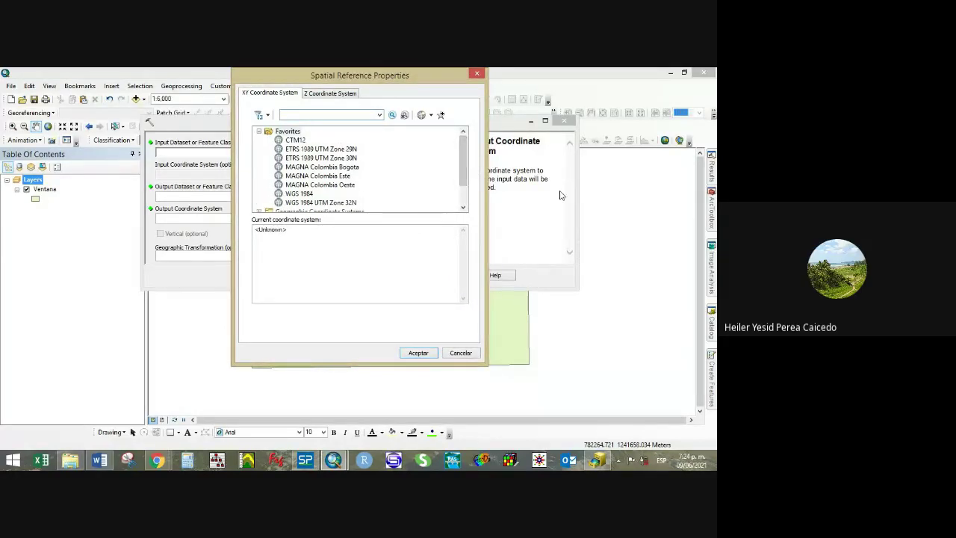
left_click(290, 141)
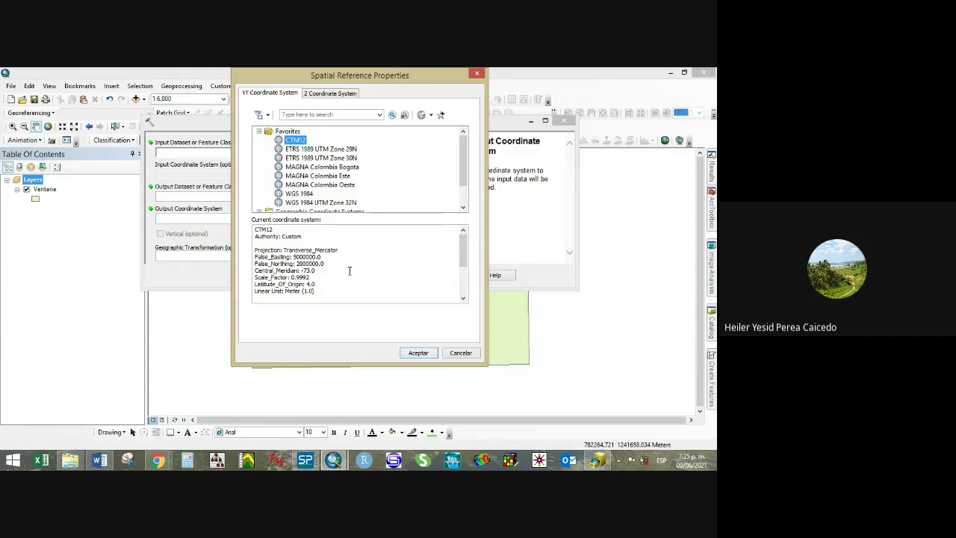
key("Escape")
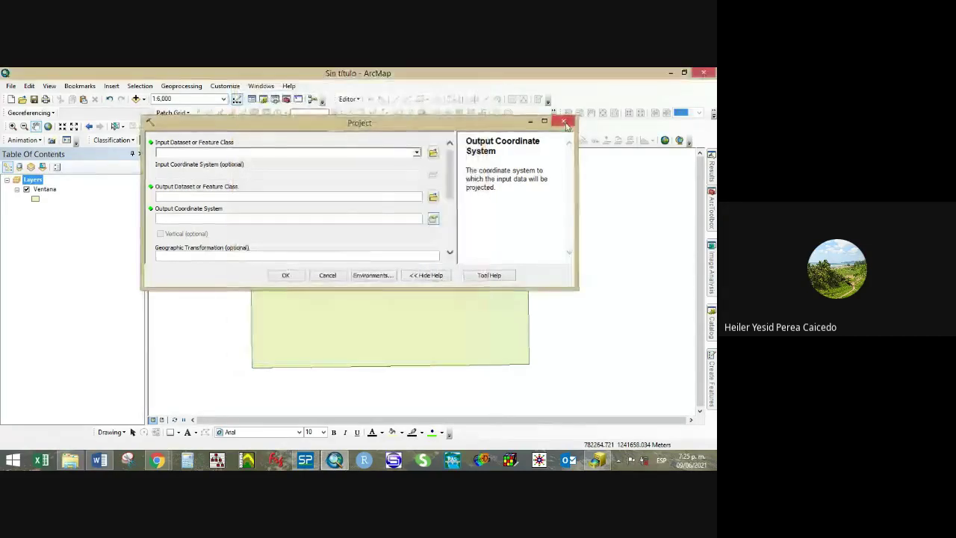
left_click(327, 274)
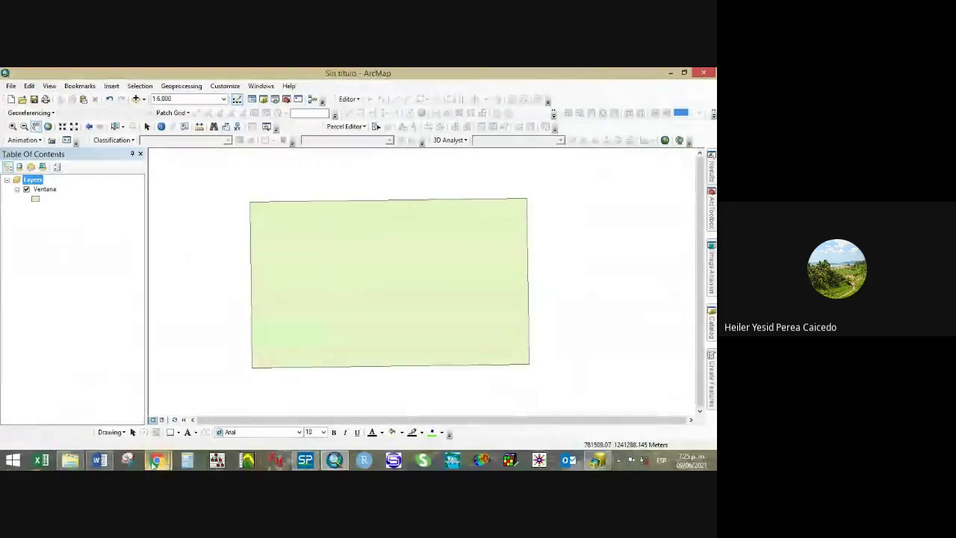
Return to the Tremarctos session, enable the Reservas Forestales de Ley 2da variable and show the Tabla de Contenidos.
mouse_move(154, 465)
left_click(115, 409)
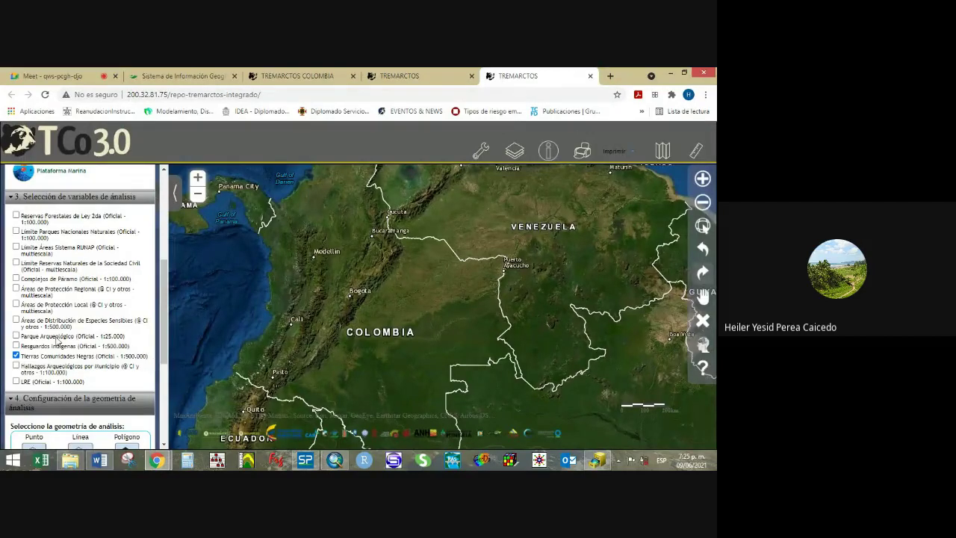
left_click(17, 216)
scroll(291, 296, "up", 2)
scroll(291, 296, "down", 2)
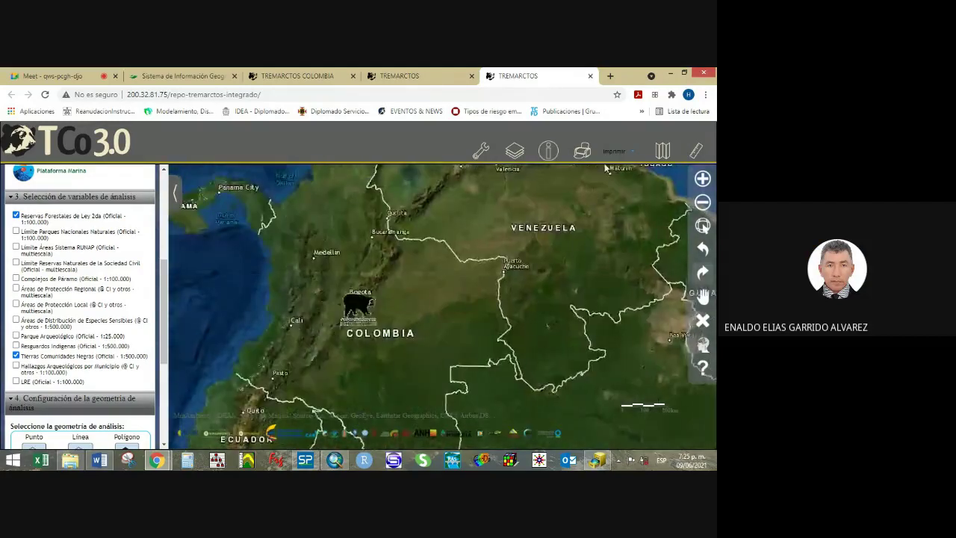
left_click(515, 150)
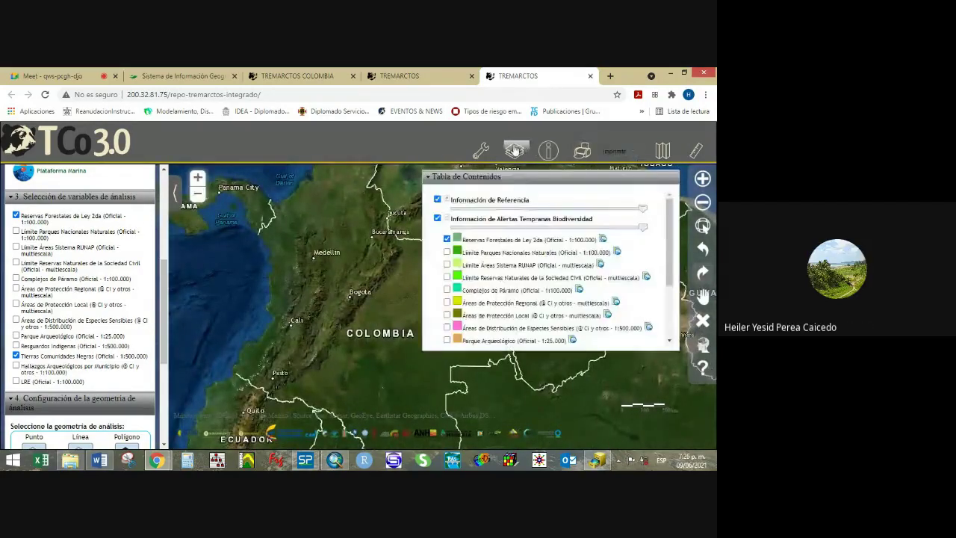
Change the base map to Calles and view the Pacific region of Colombia.
left_click(664, 153)
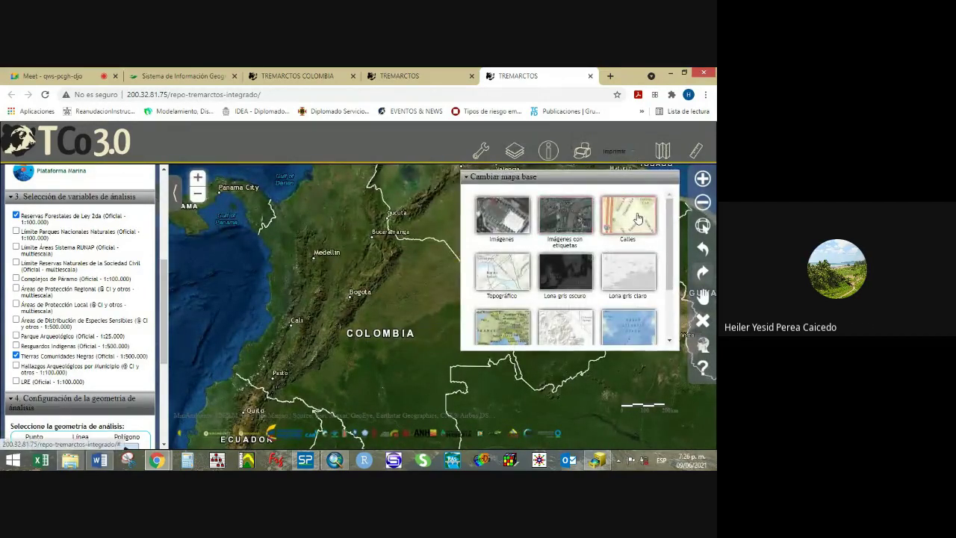
left_click(638, 218)
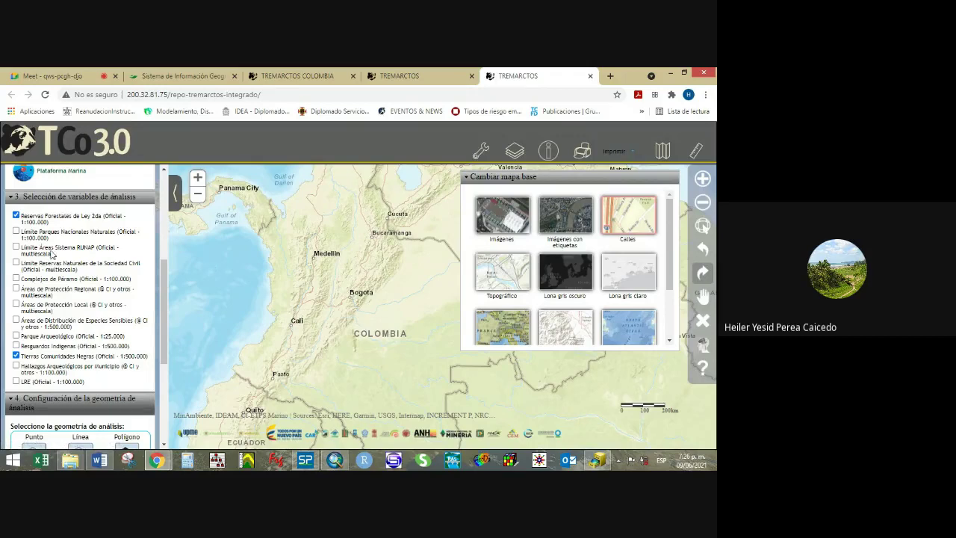
scroll(317, 253, "down", 1)
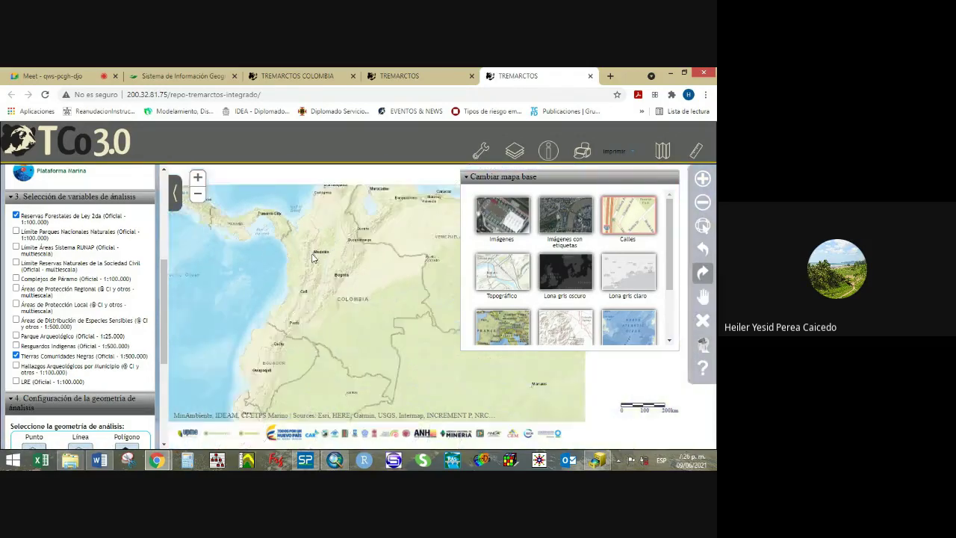
scroll(313, 258, "up", 2)
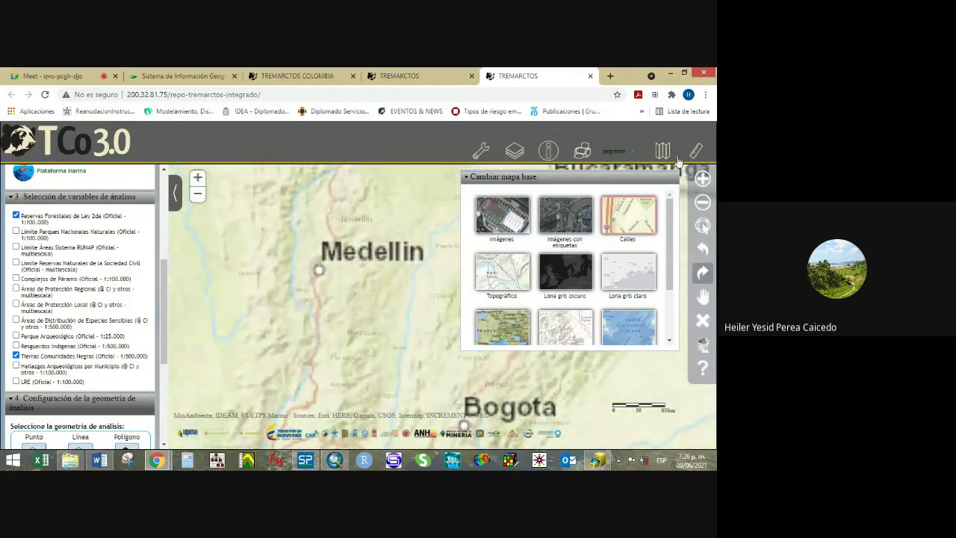
left_click_drag(172, 288, 227, 261)
Enable the remaining analysis variables in section 3, from Límite Parques Nacionales Naturales through Hallazgos Arqueológicos por Municipio.
left_click(16, 232)
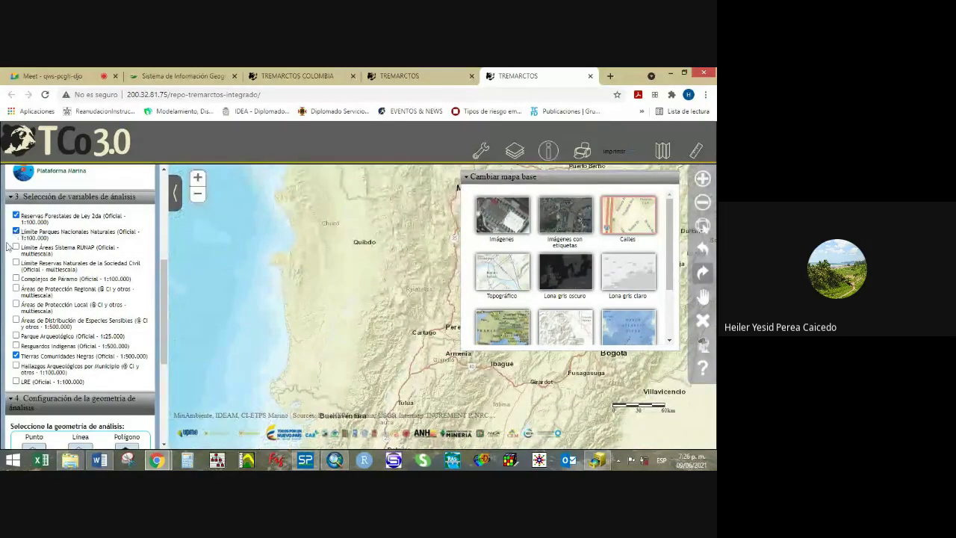
left_click(16, 247)
left_click(16, 263)
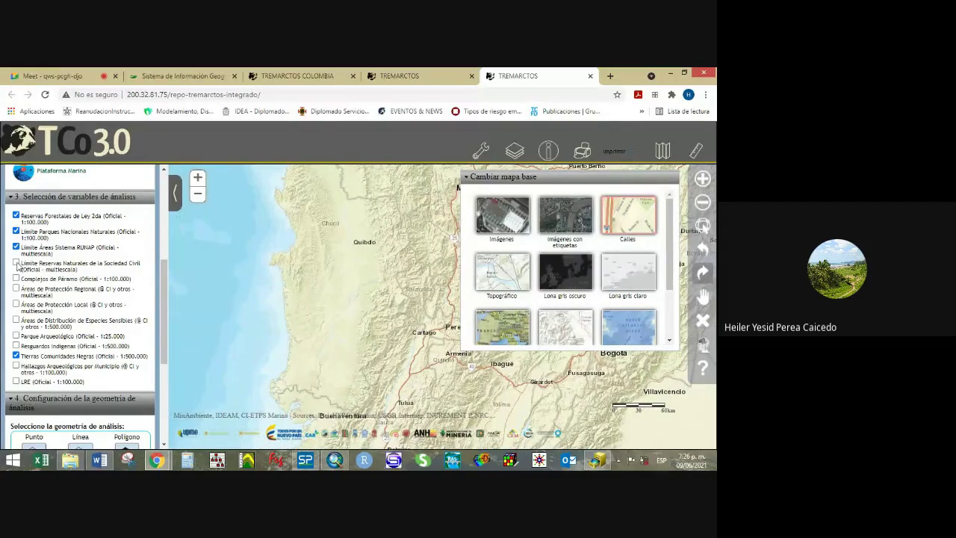
left_click(15, 278)
left_click(15, 288)
left_click(16, 304)
left_click(16, 320)
left_click(16, 335)
left_click(15, 346)
left_click(16, 366)
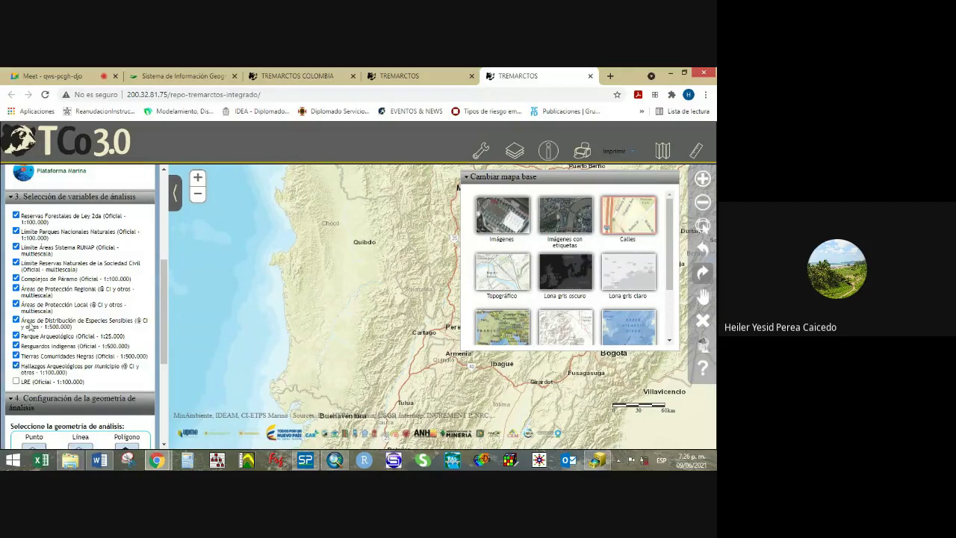
Examine the map of Colombia at several scales to check whether the enabled variables are drawn.
scroll(183, 317, "up", 2)
scroll(266, 282, "down", 1)
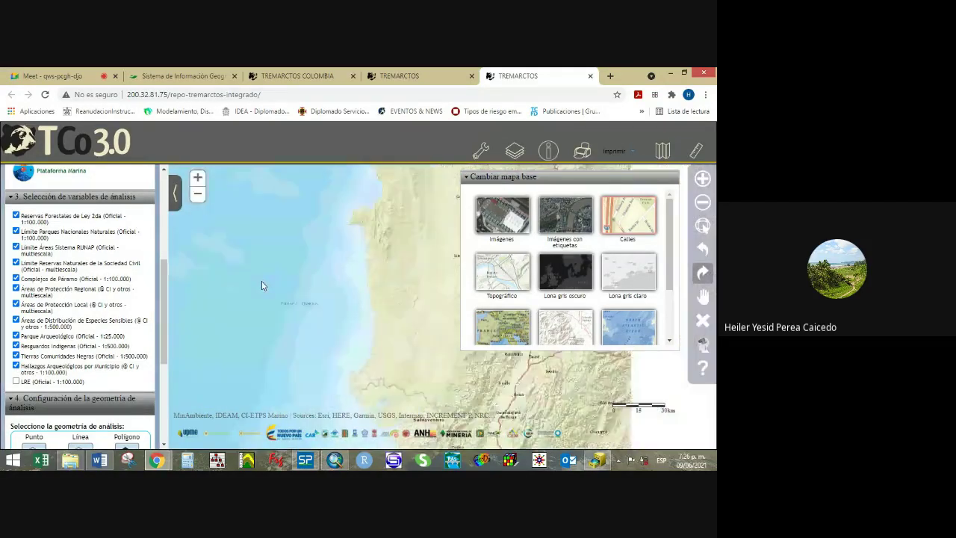
scroll(310, 262, "down", 2)
left_click_drag(345, 267, 263, 272)
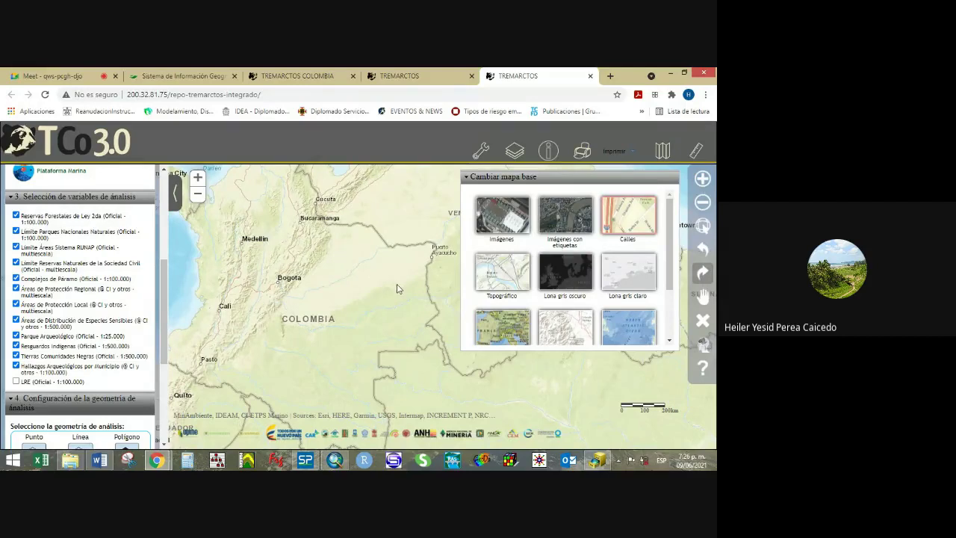
left_click_drag(276, 278, 319, 271)
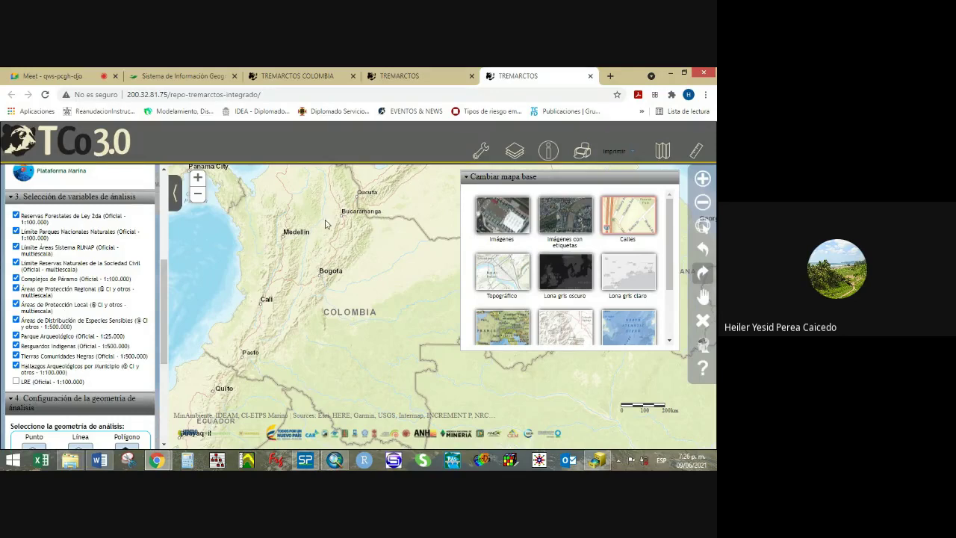
scroll(325, 224, "up", 2)
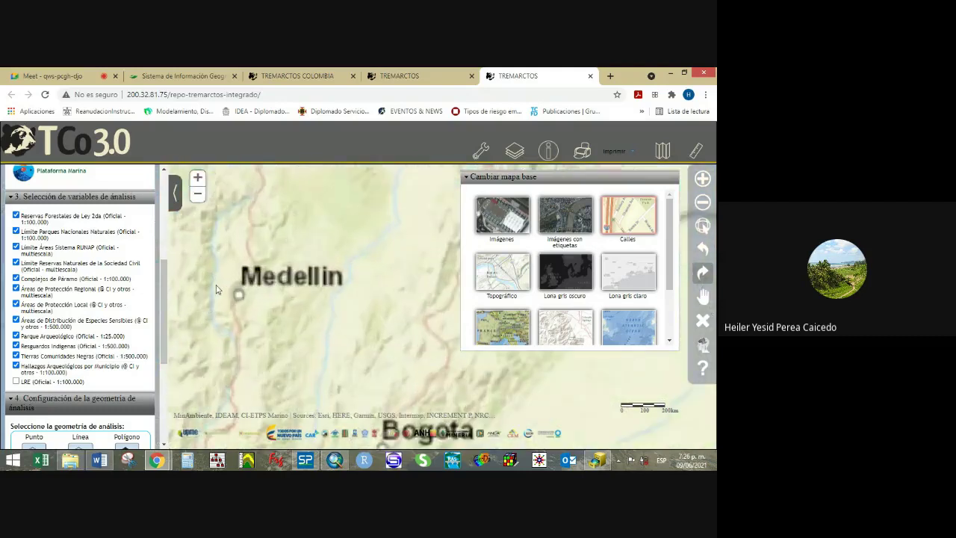
scroll(216, 290, "down", 2)
Close this session and set up the remaining Tremarctos session with user type Público, report Alertas Tempranas Biodiversidad and analysis geometry Polígono.
left_click(590, 76)
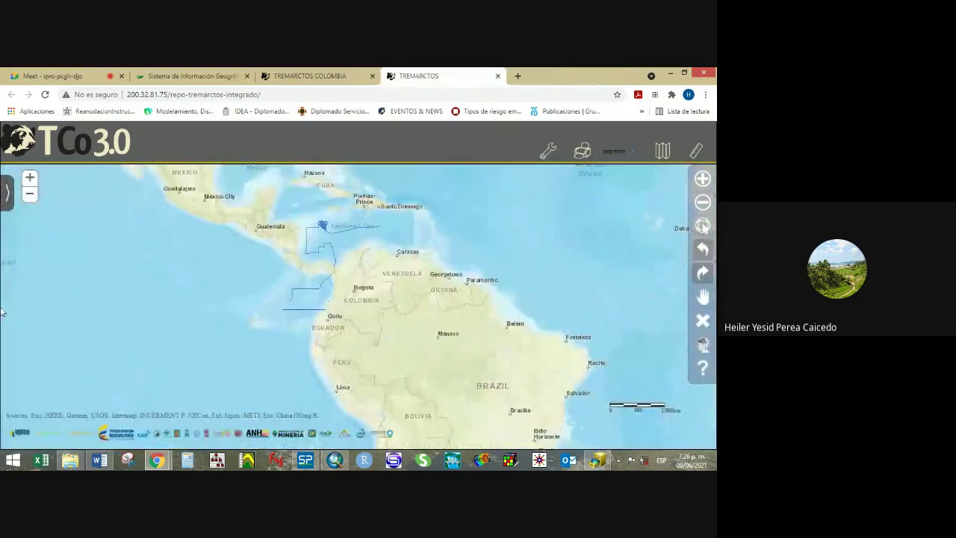
left_click(11, 193)
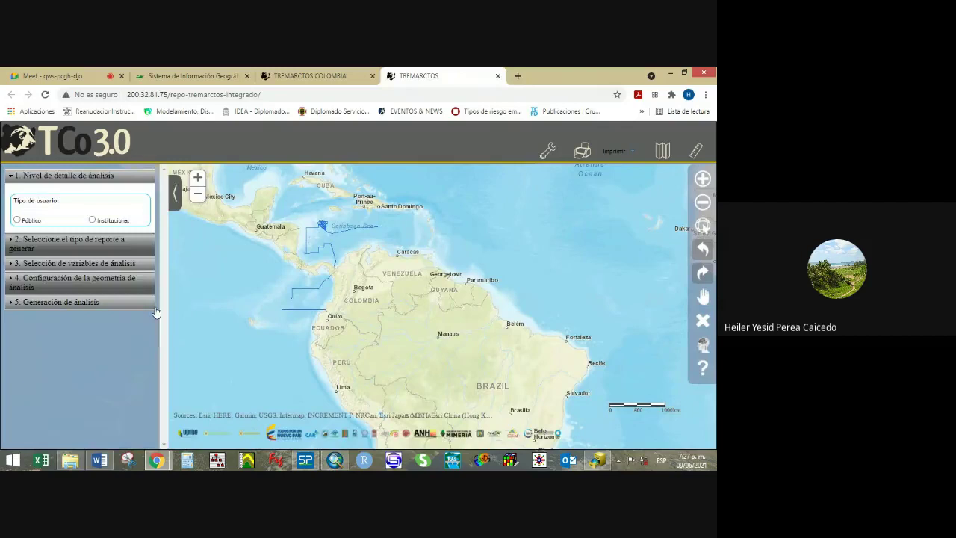
left_click(17, 220)
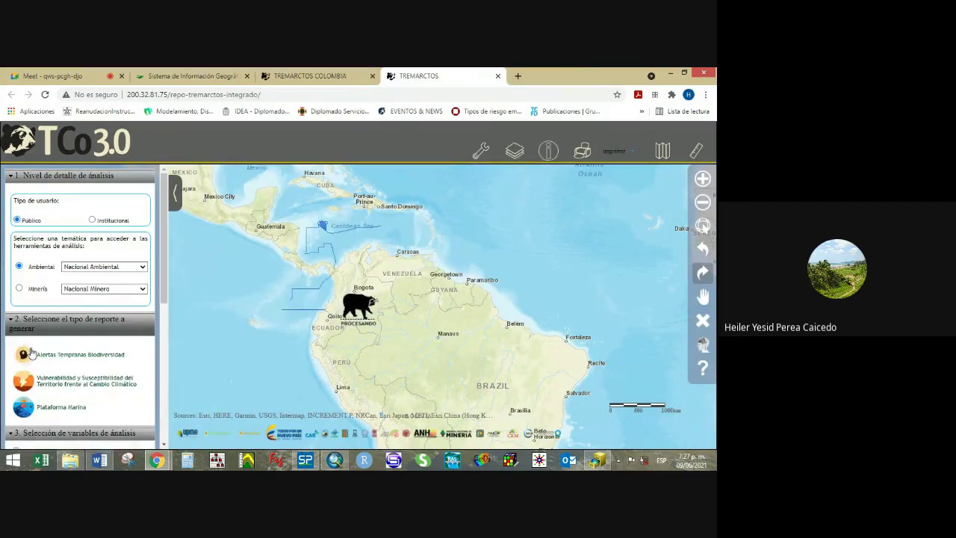
left_click(31, 352)
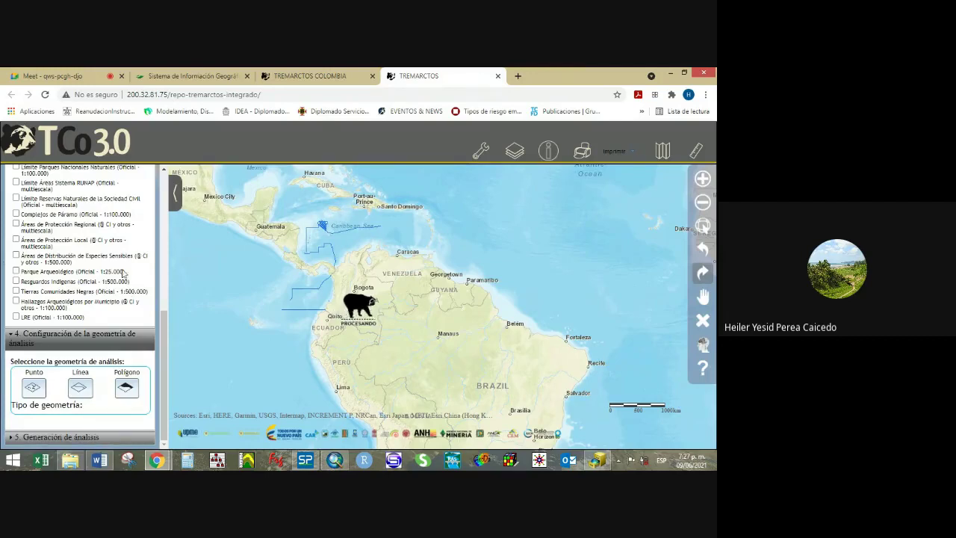
left_click(121, 389)
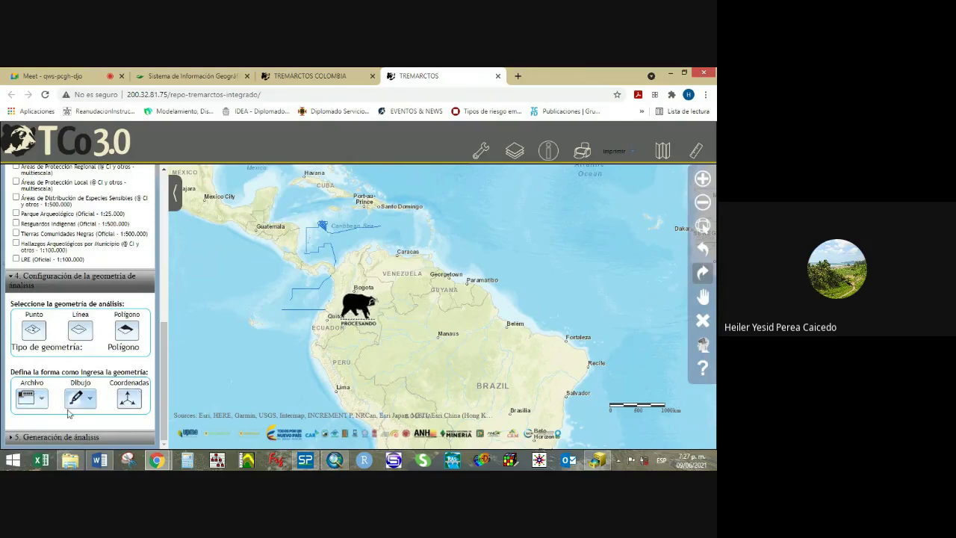
Load the zipped shapefile Ventana.zip from the Clase 3 folder as the polygon analysis geometry.
left_click(29, 397)
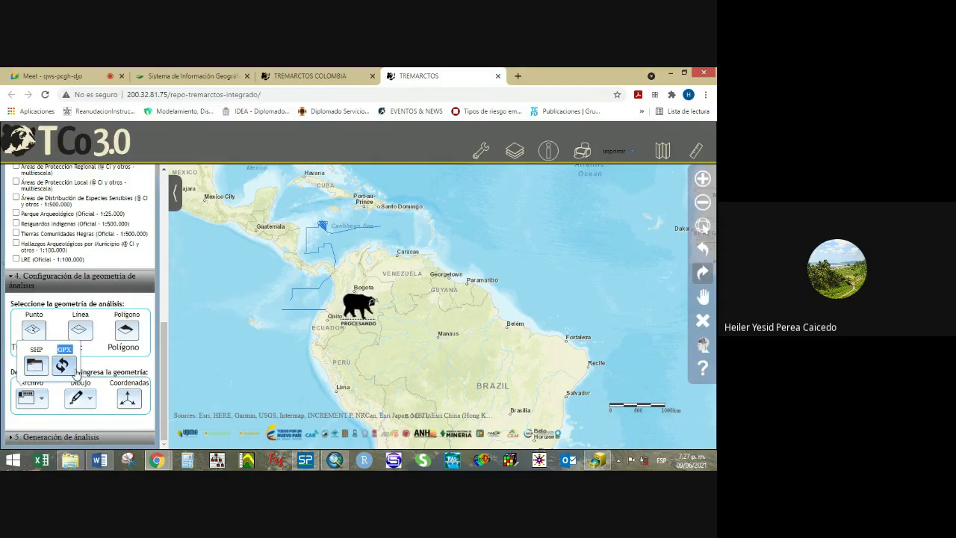
left_click(33, 365)
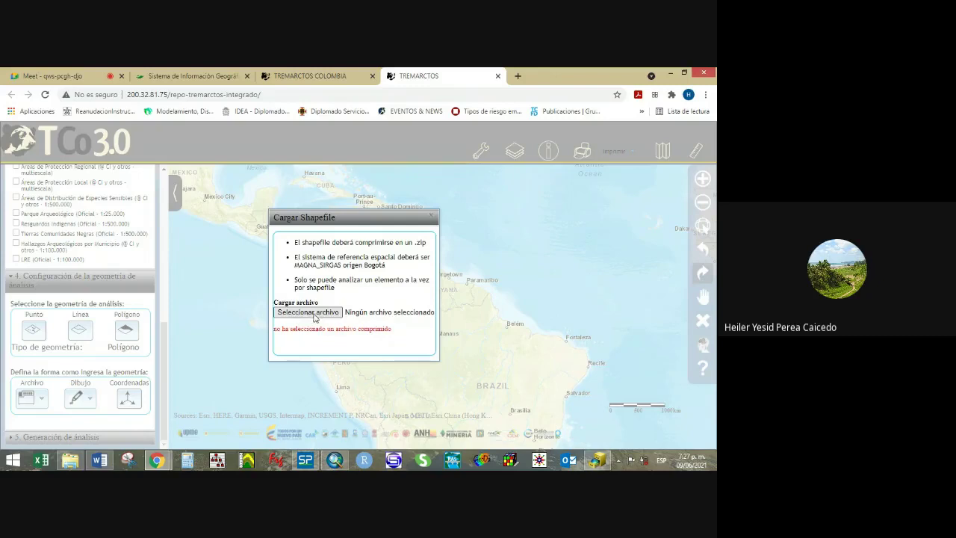
left_click(311, 314)
left_click(140, 232)
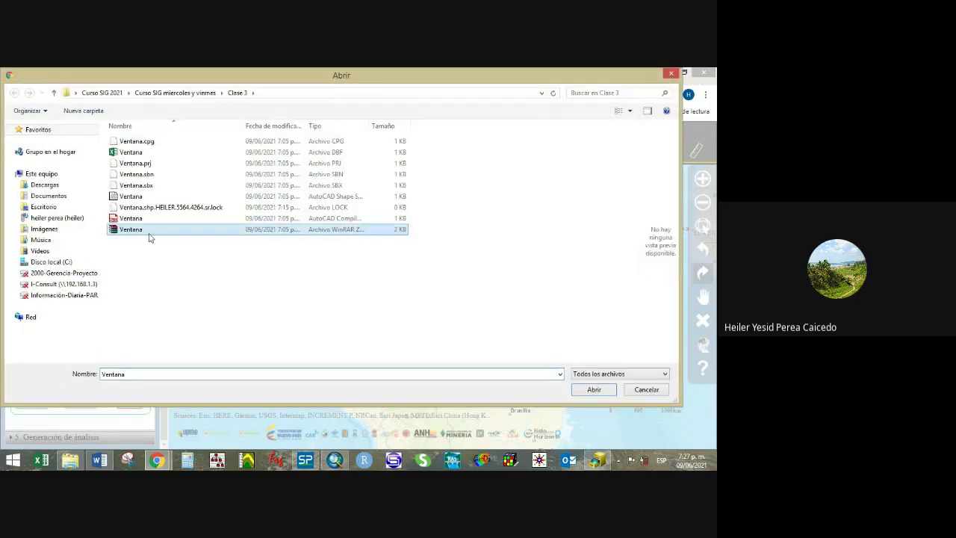
left_click(602, 391)
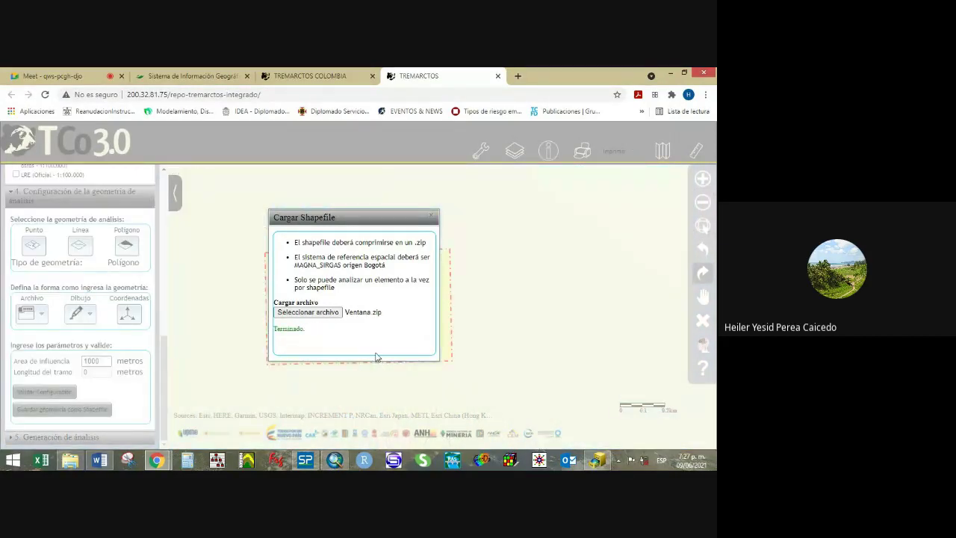
left_click(431, 218)
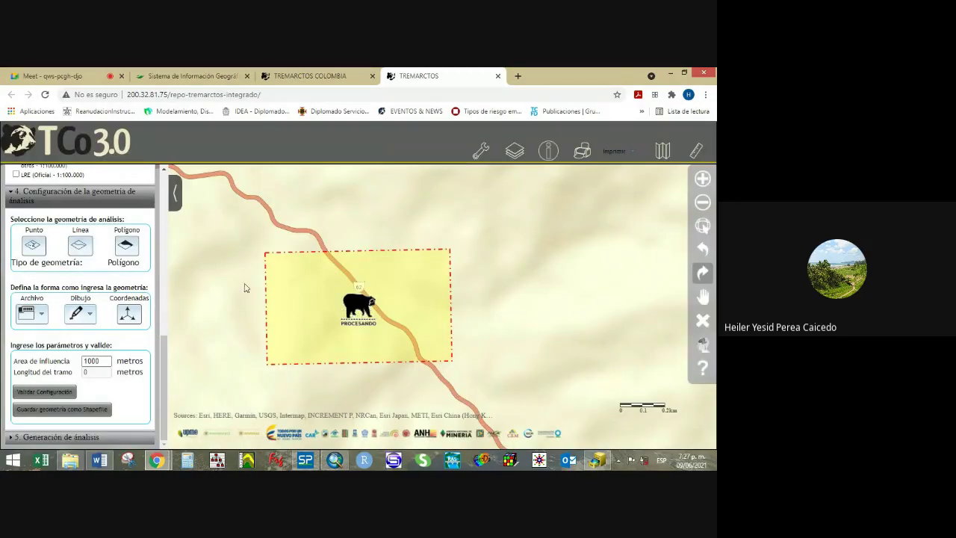
Enable the analysis variable Tierras Comunidades Negras (Oficial - 1:500.000) in section 3.
left_click_drag(164, 369, 186, 296)
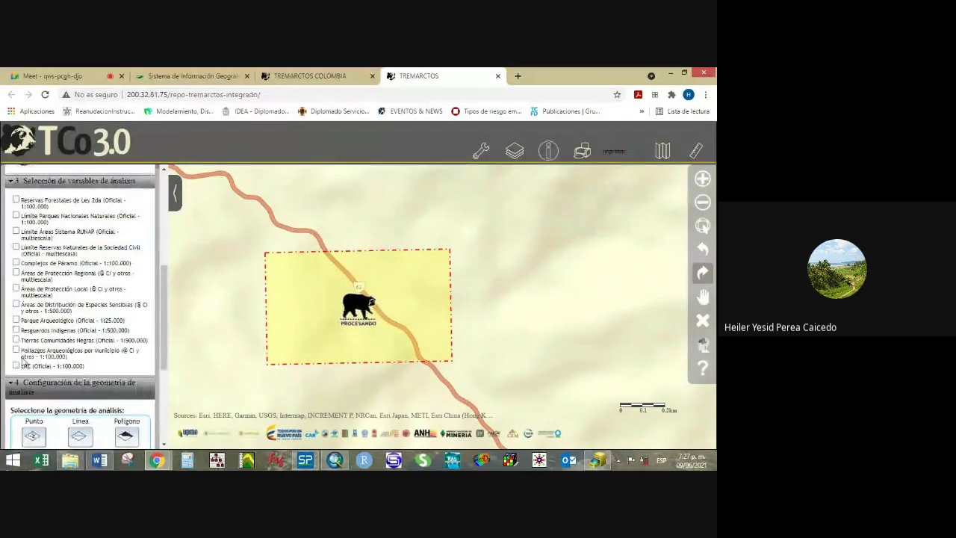
left_click(15, 340)
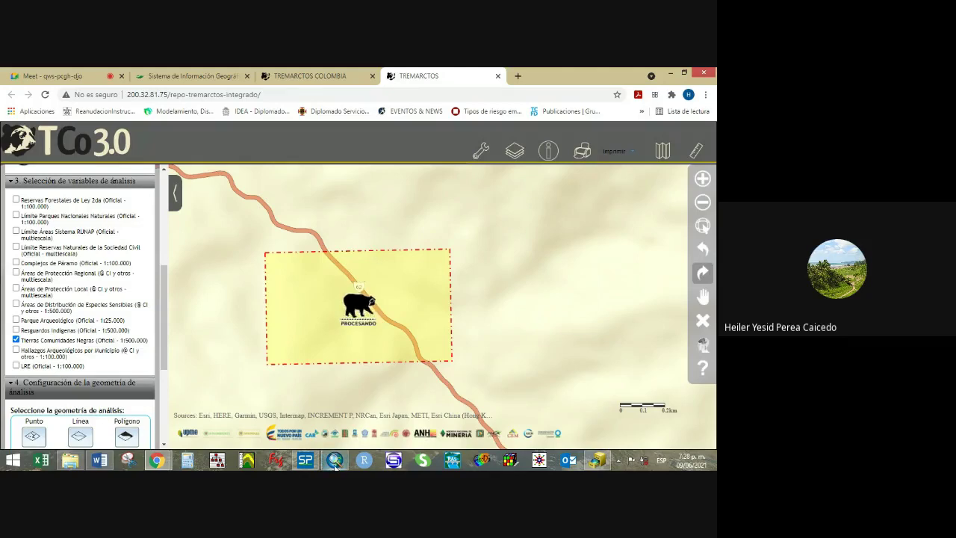
left_click(608, 463)
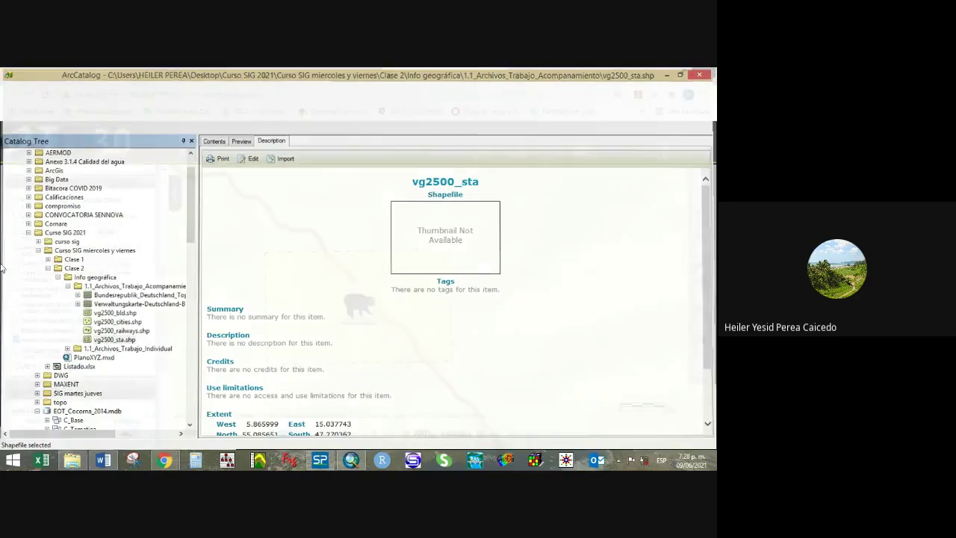
key("alt+Tab")
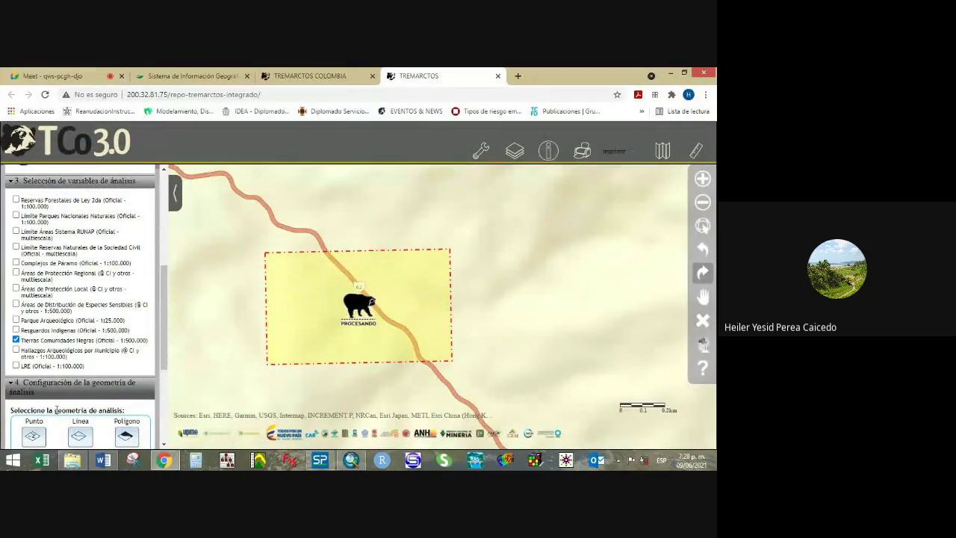
Switch to the Word document Ejercicios prácticos and select the SIAC entry among the Ejercicio 2 resources.
left_click(100, 461)
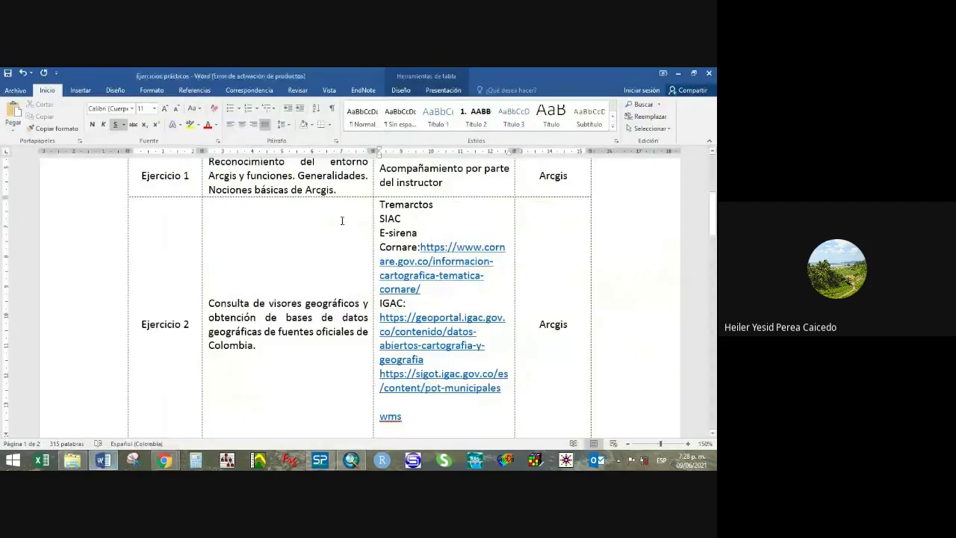
left_click_drag(404, 218, 380, 218)
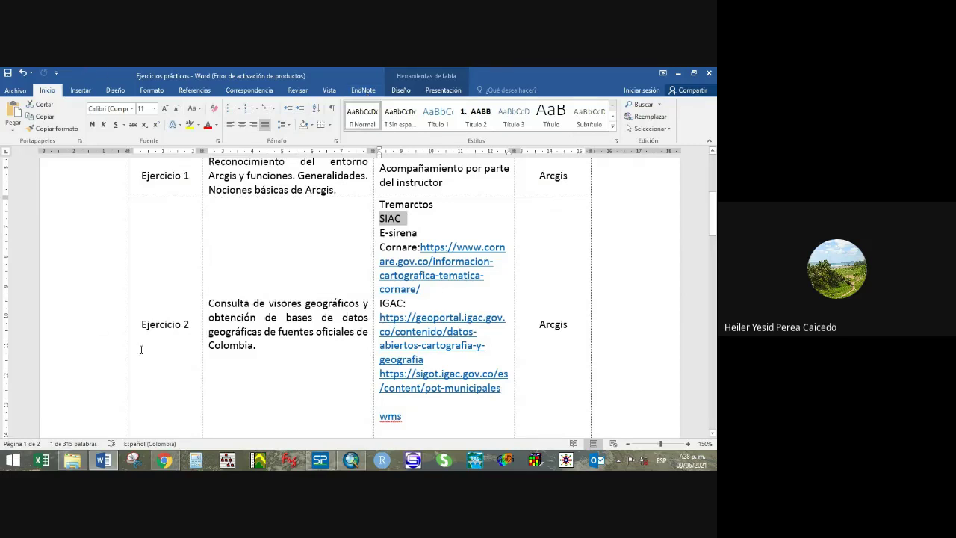
left_click(195, 459)
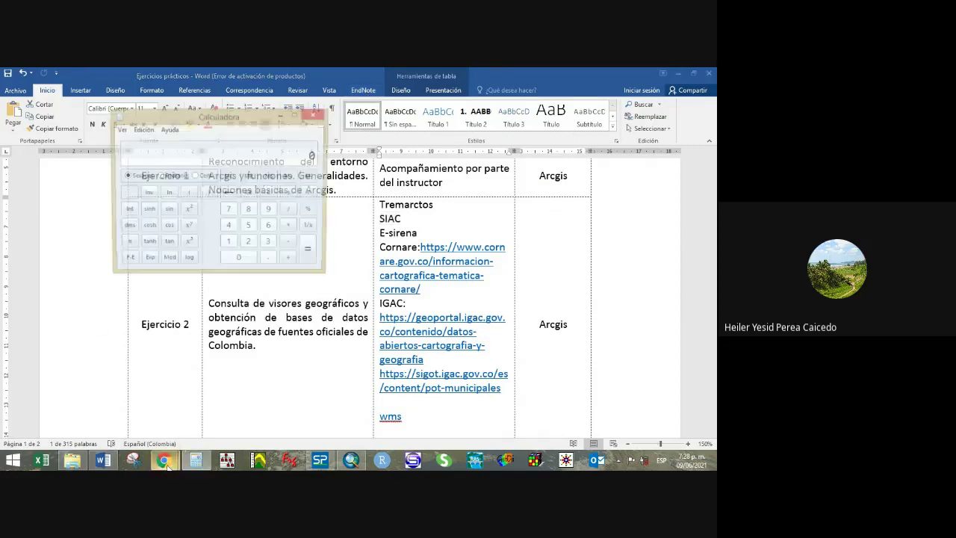
left_click(315, 115)
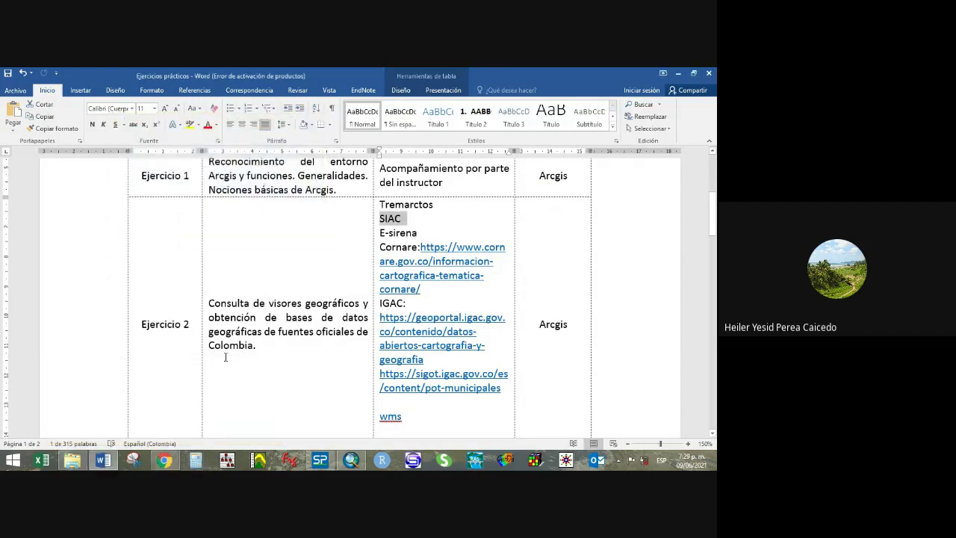
Switch back to Chrome, search Google for siac in a new tab and open the siac.gov.co website.
mouse_move(159, 451)
left_click(131, 436)
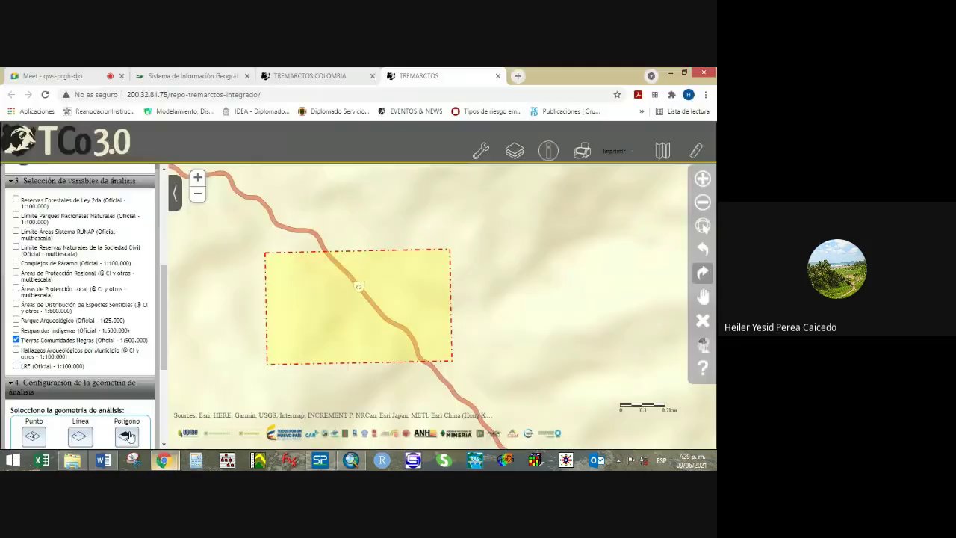
scroll(236, 344, "down", 6)
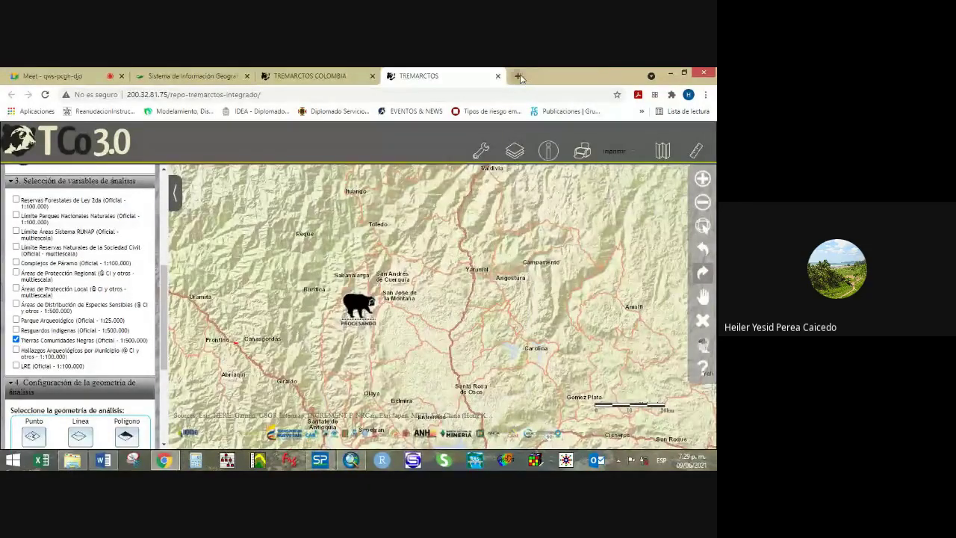
left_click(519, 76)
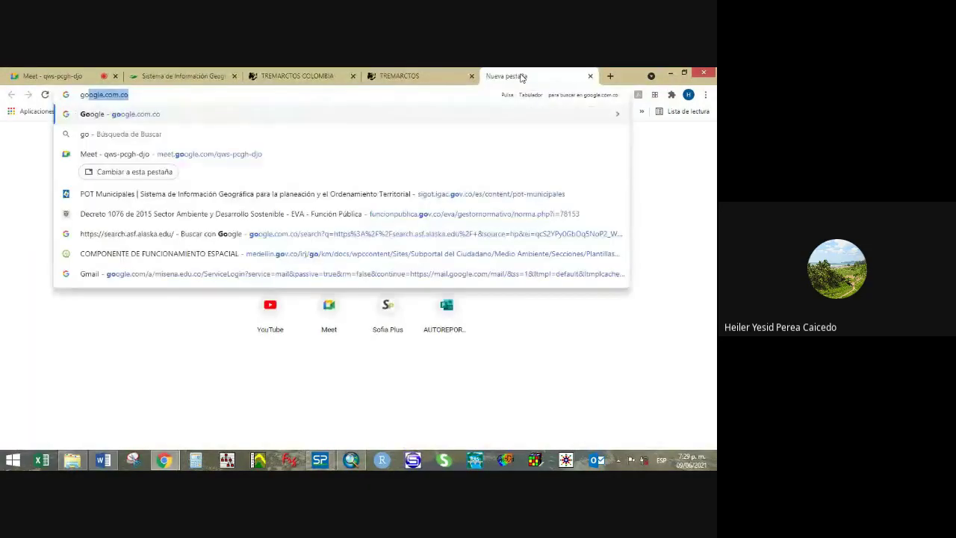
type("s")
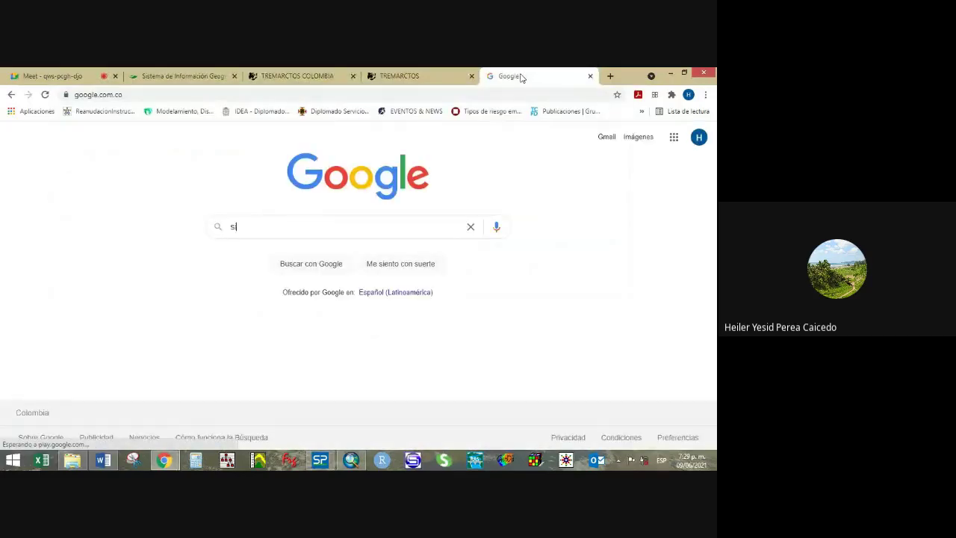
type("iac")
key("Return")
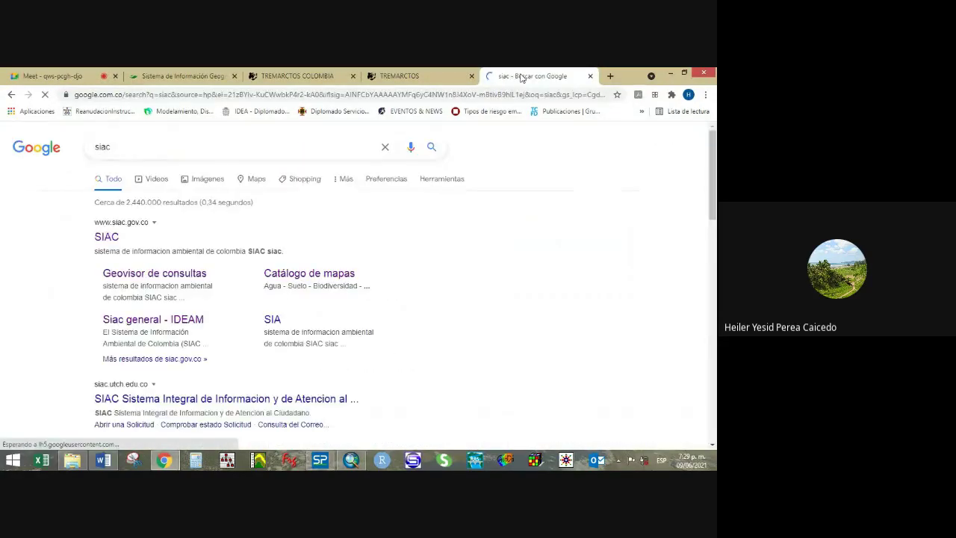
left_click(112, 238)
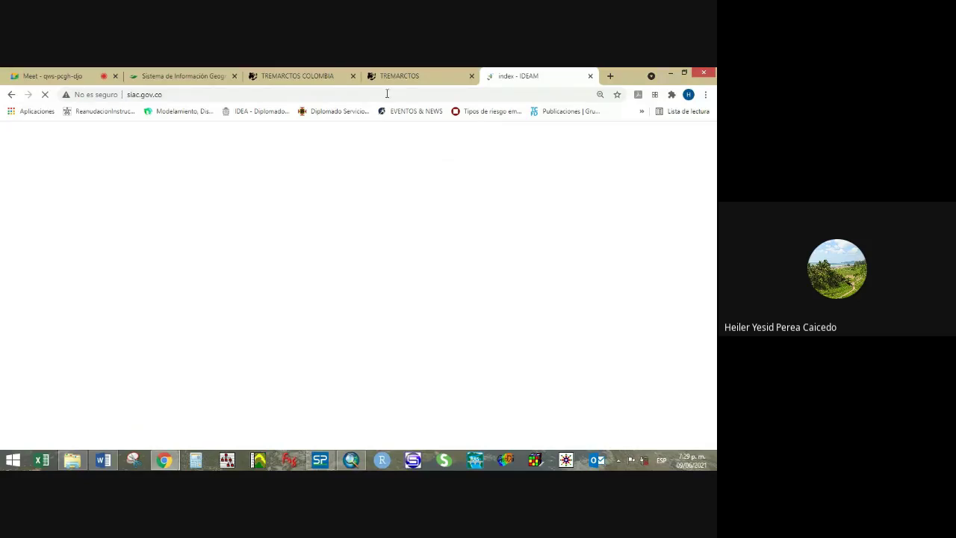
Open the Geovisor section of the SIAC website and bring its geographic service blocks fully into view.
left_click(403, 75)
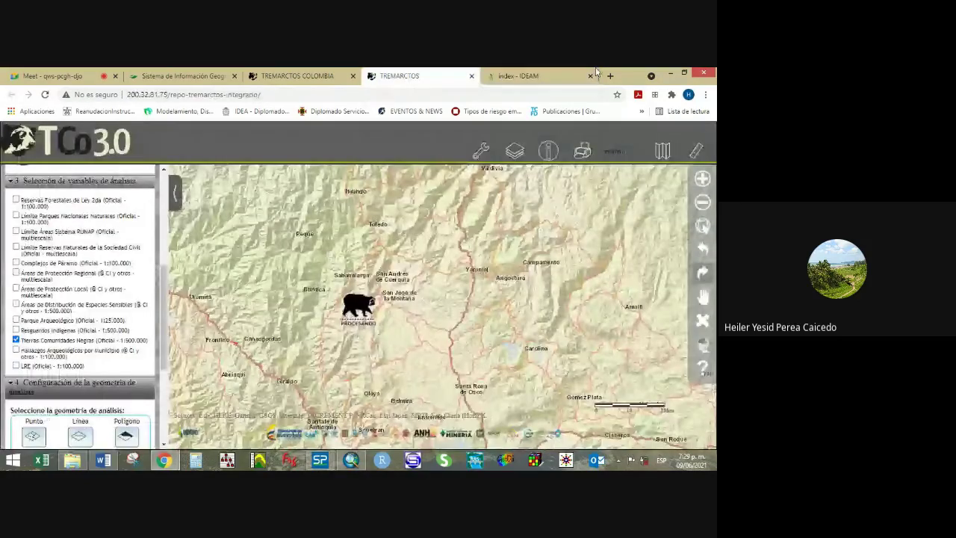
left_click(595, 73)
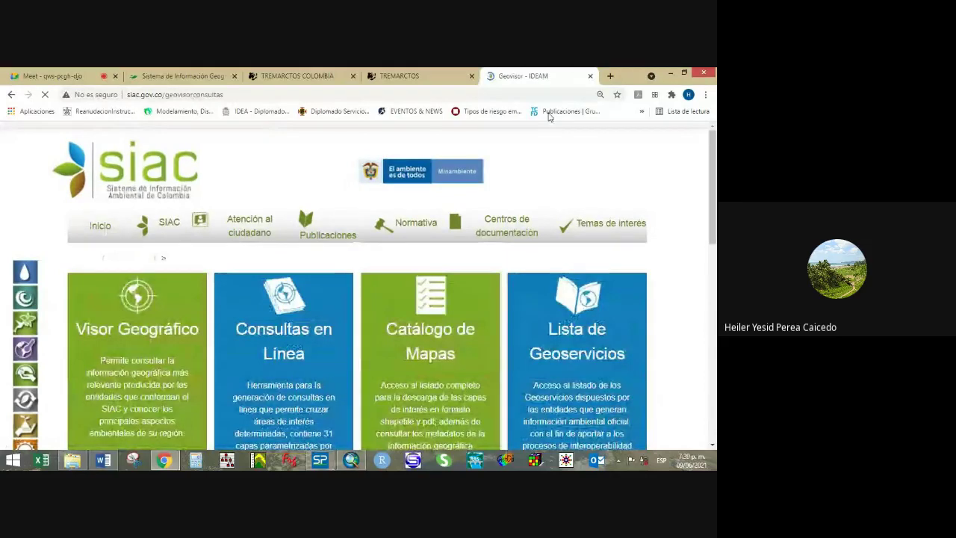
key("ctrl+shift+Tab")
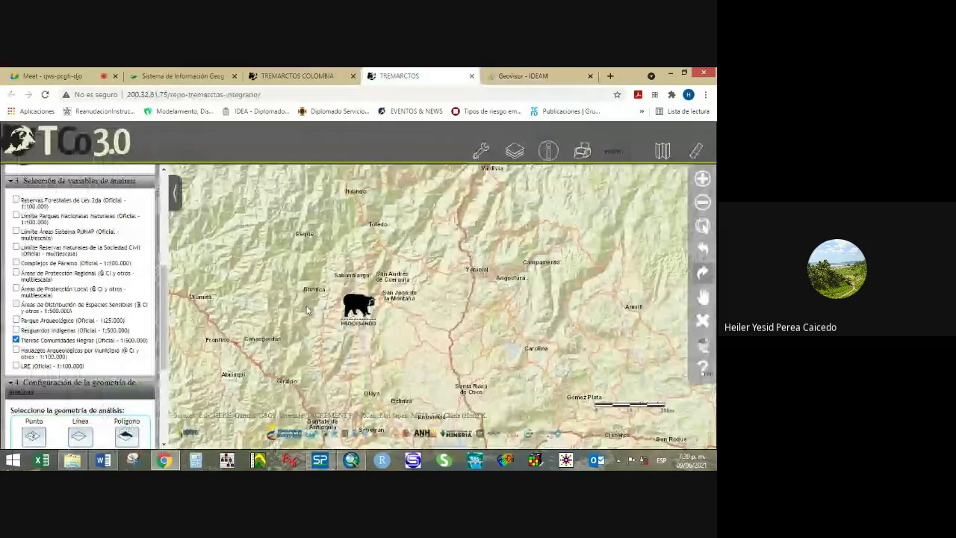
key("ctrl+Tab")
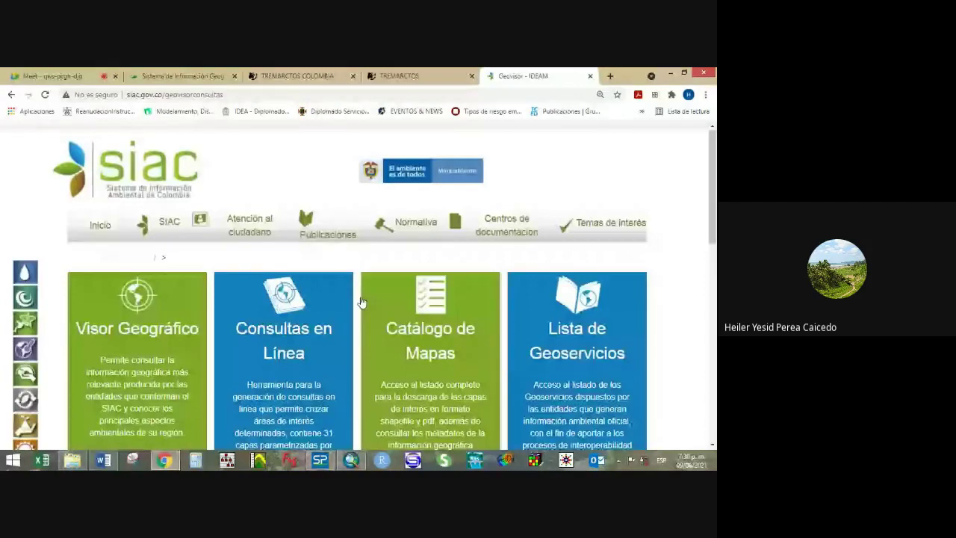
scroll(362, 302, "down", 2)
scroll(361, 302, "up", 1)
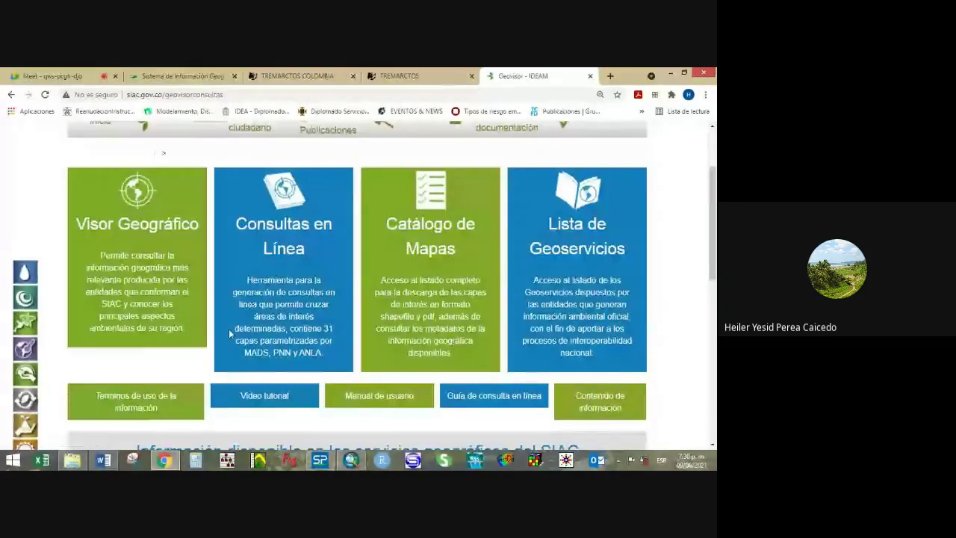
Open Visor Geográfico, Consultas en Línea and Catálogo de Mapas each in a new tab.
right_click(133, 222)
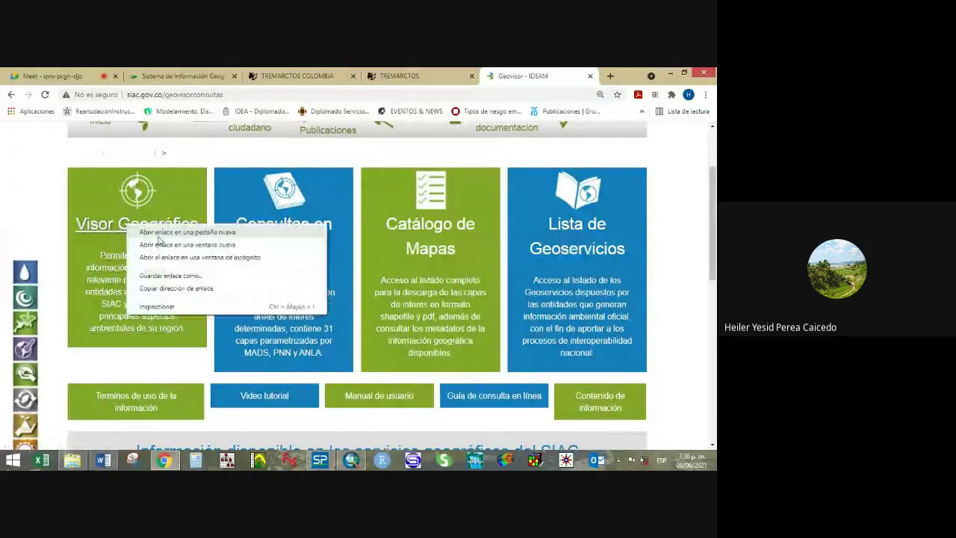
left_click(159, 232)
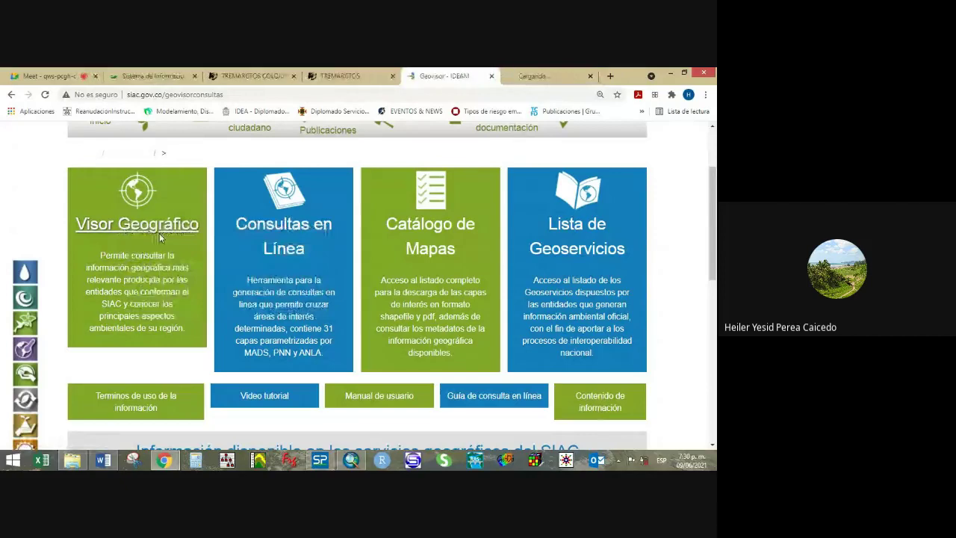
right_click(275, 233)
left_click(296, 243)
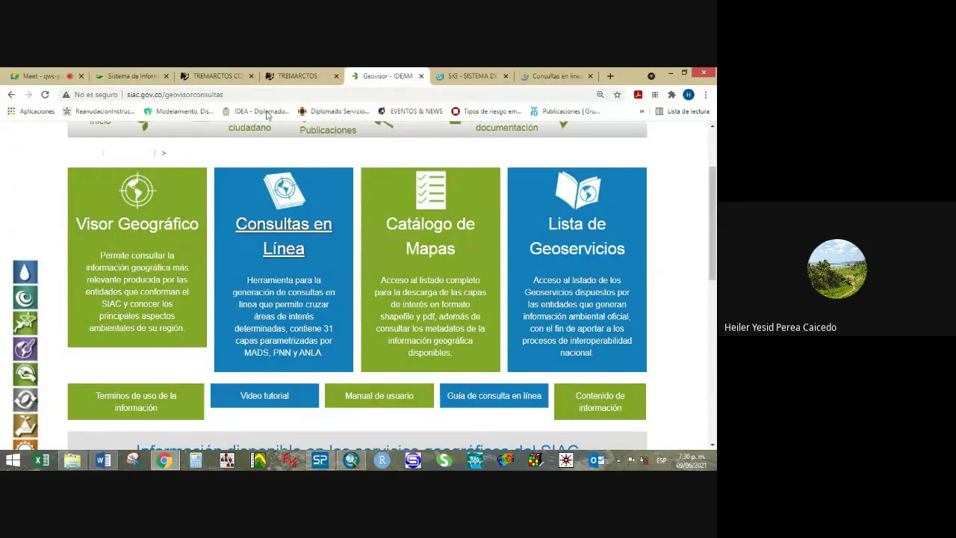
right_click(402, 281)
left_click(422, 286)
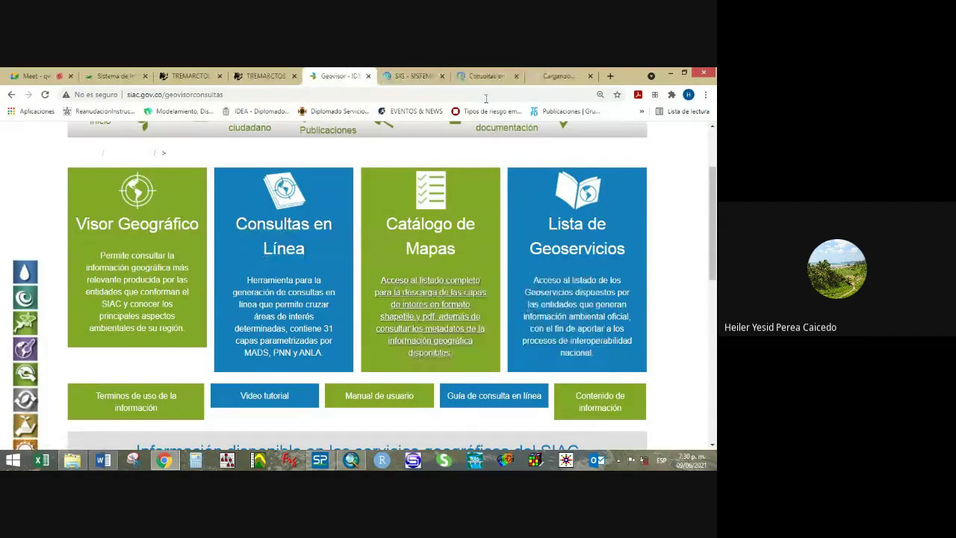
Review the MADS, PNN and ANLA layers listed on the Consultas en línea page, and close that page.
left_click(407, 78)
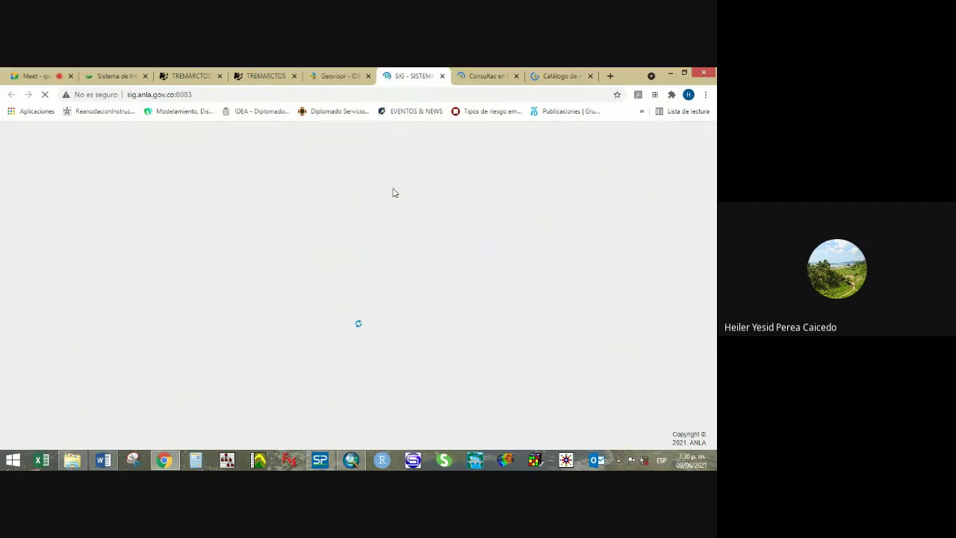
left_click(485, 75)
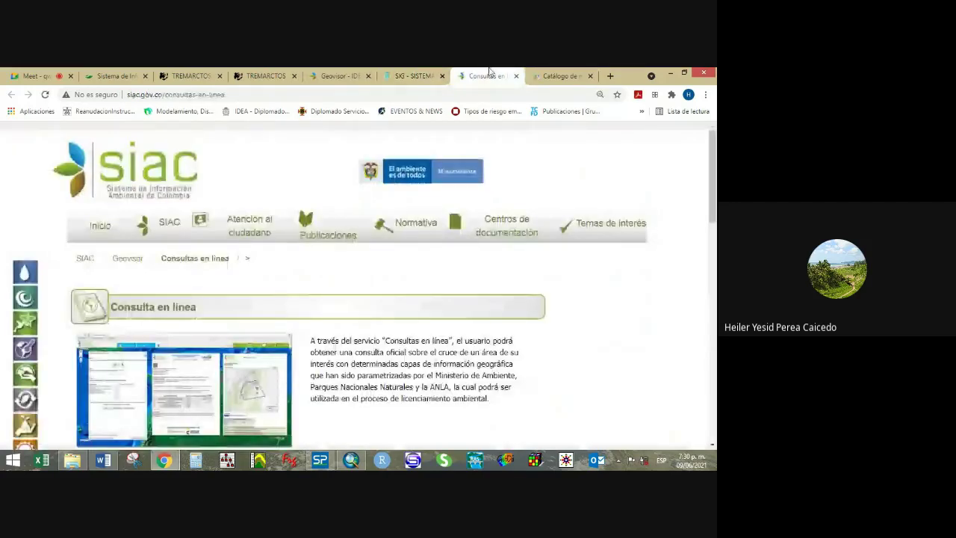
scroll(515, 80, "down", 5)
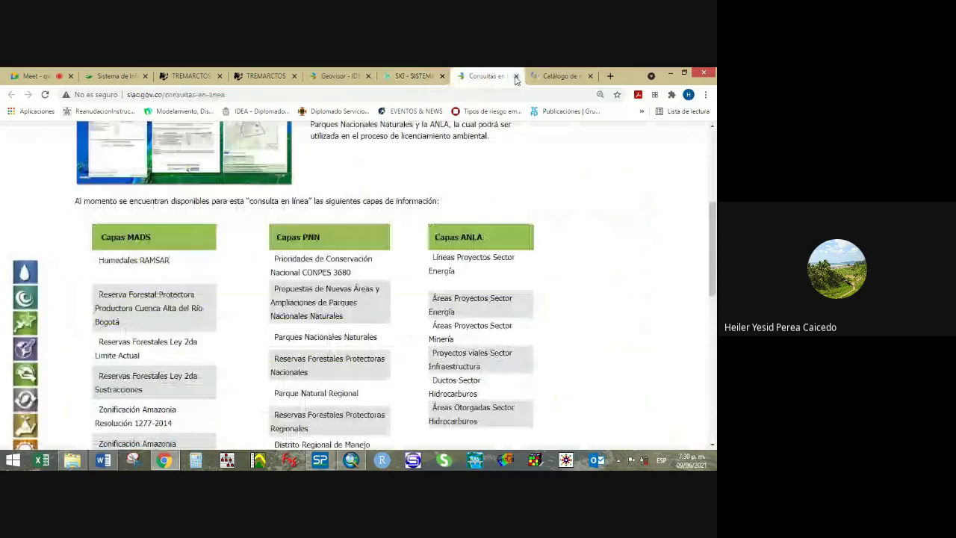
left_click(515, 77)
Check whether the ANLA geographic viewer has loaded, and bring up the Catálogo de mapas page.
left_click(452, 75)
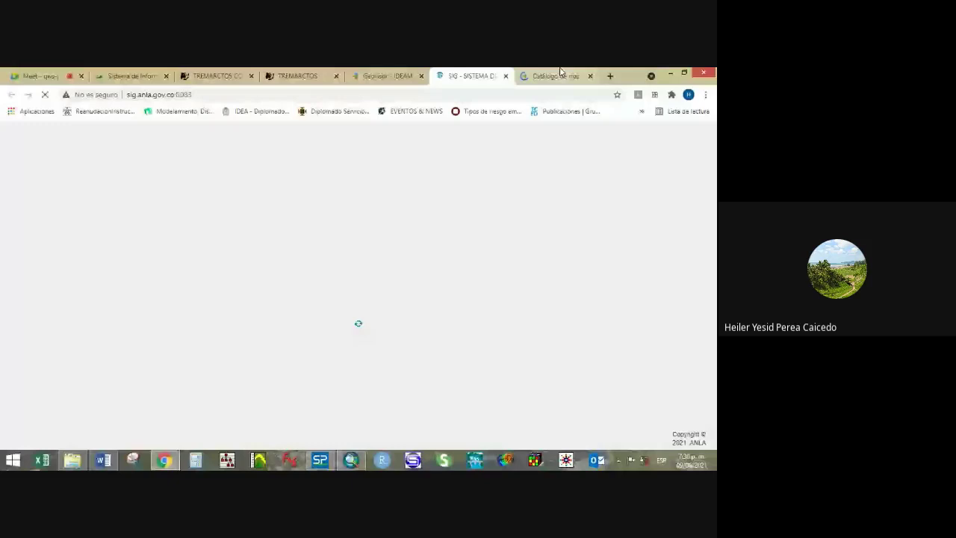
left_click(556, 76)
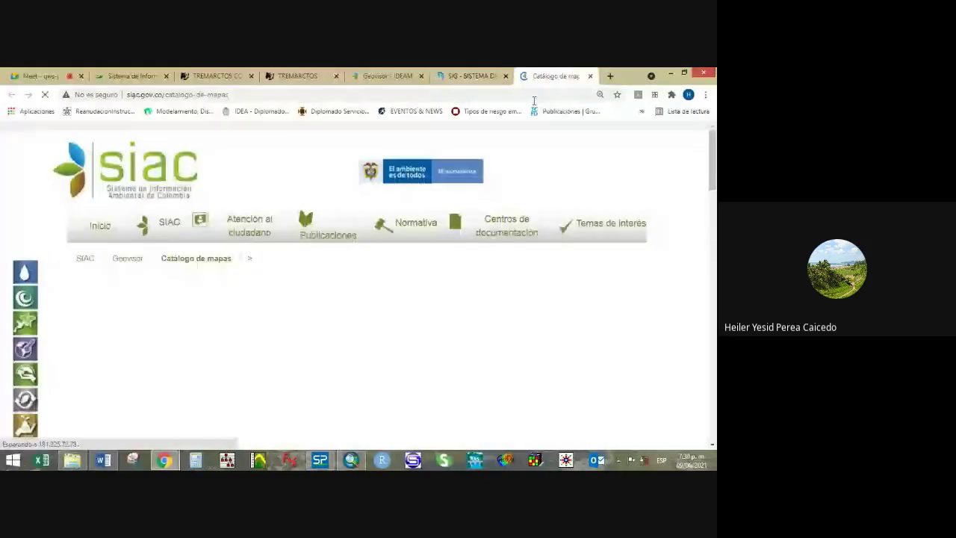
left_click(387, 75)
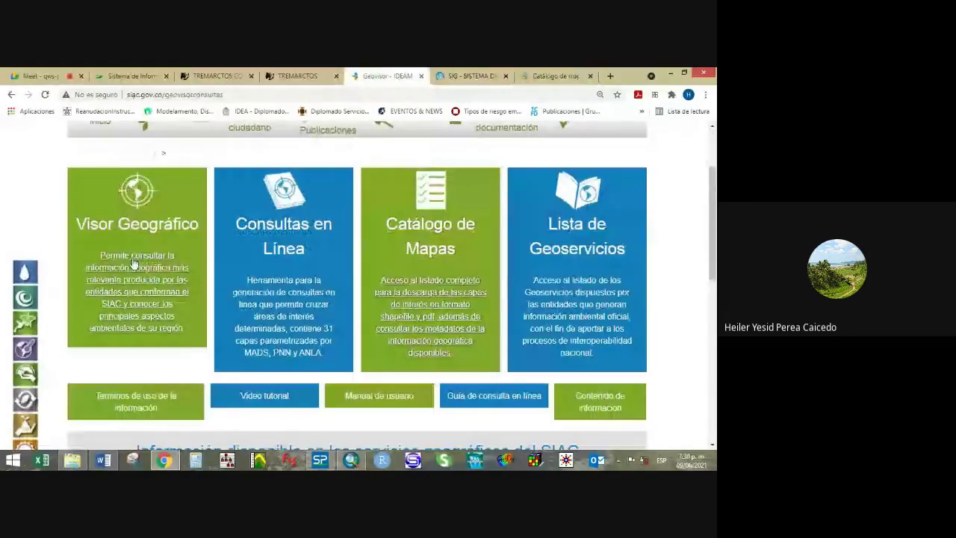
left_click(552, 75)
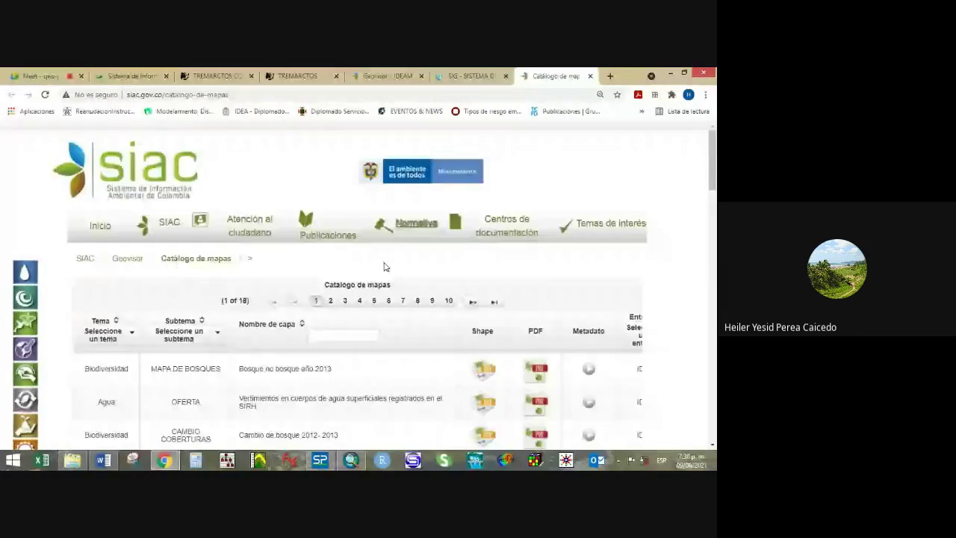
Filter the map catalogue by the layer name "ecosiste".
scroll(520, 213, "down", 3)
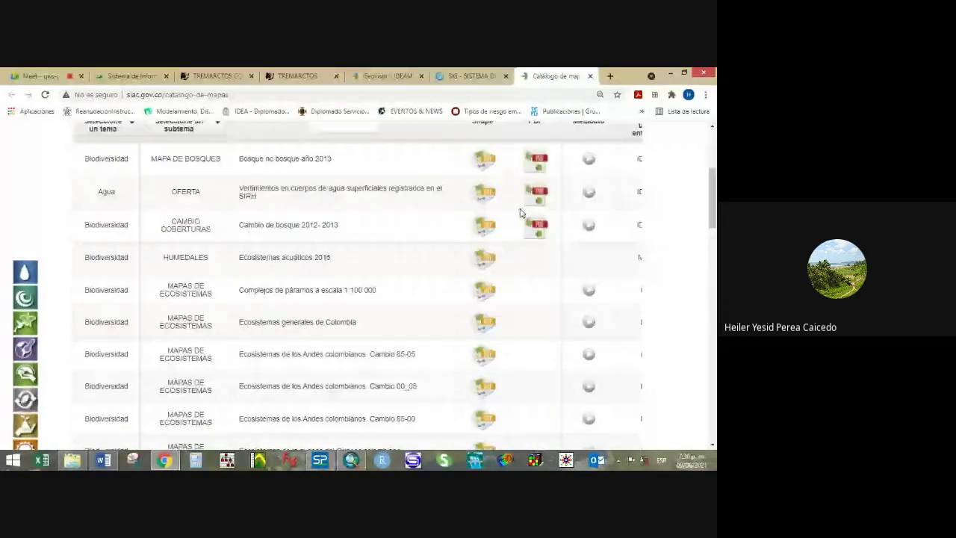
scroll(520, 213, "up", 2)
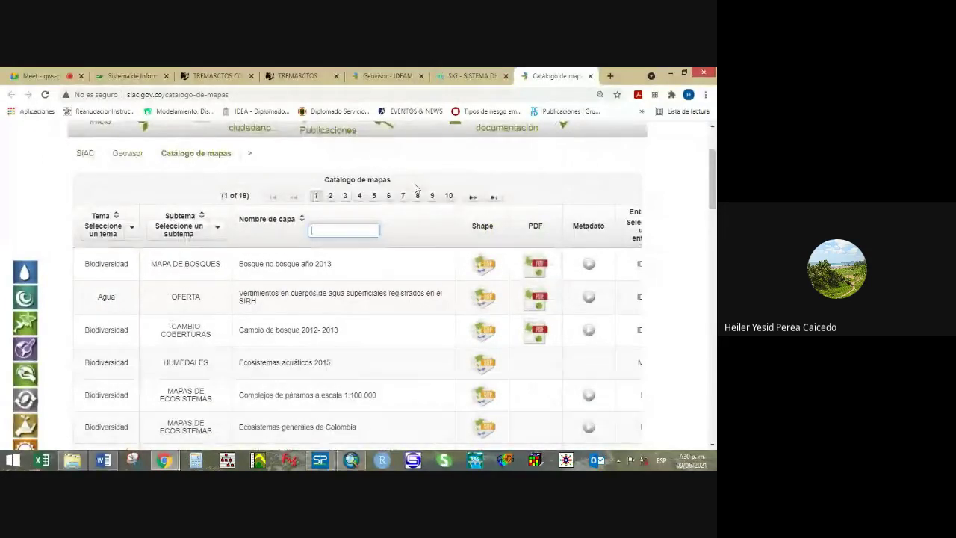
type("ecosiste")
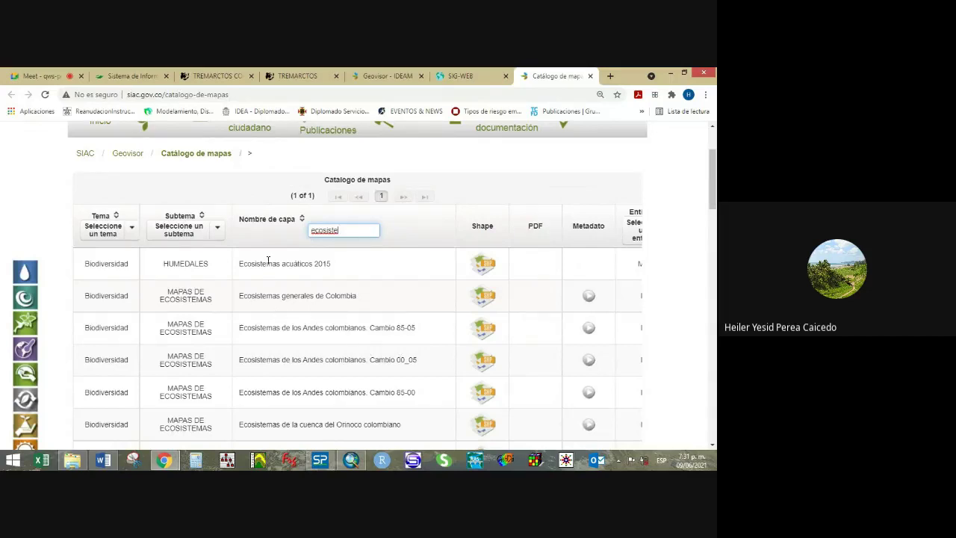
Review the filtered ecosystem layers down to the last entry, highlighting Ecosistemas acuáticos 2015, Ecosistemas generales de Colombia and Andes colombianos Cambio 85-05.
left_click_drag(251, 264, 339, 271)
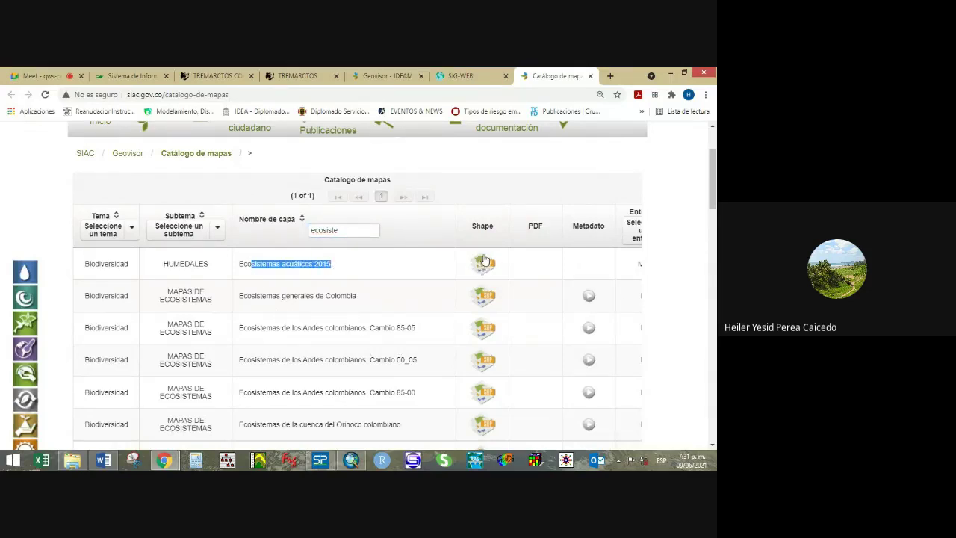
scroll(365, 321, "down", 1)
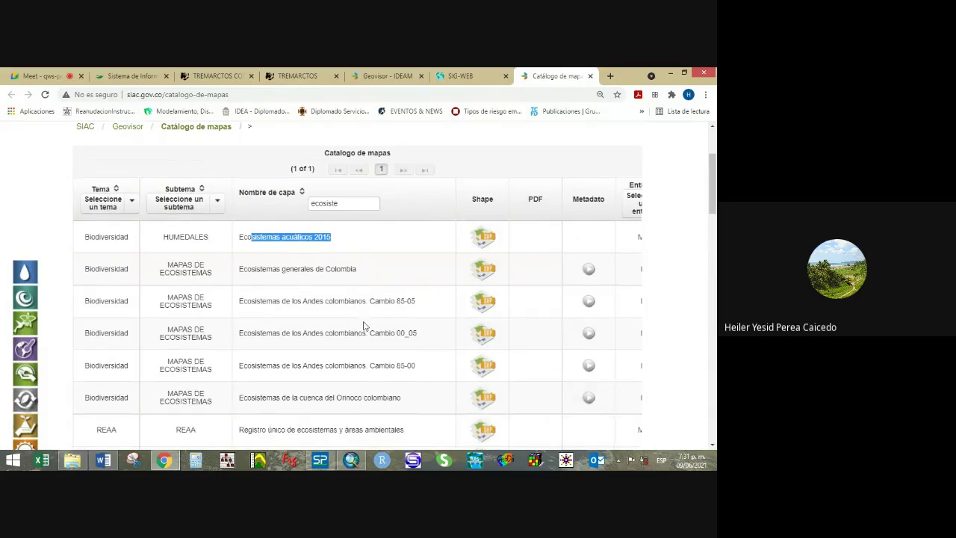
scroll(365, 325, "down", 2)
left_click_drag(247, 190, 362, 202)
left_click_drag(261, 223, 420, 238)
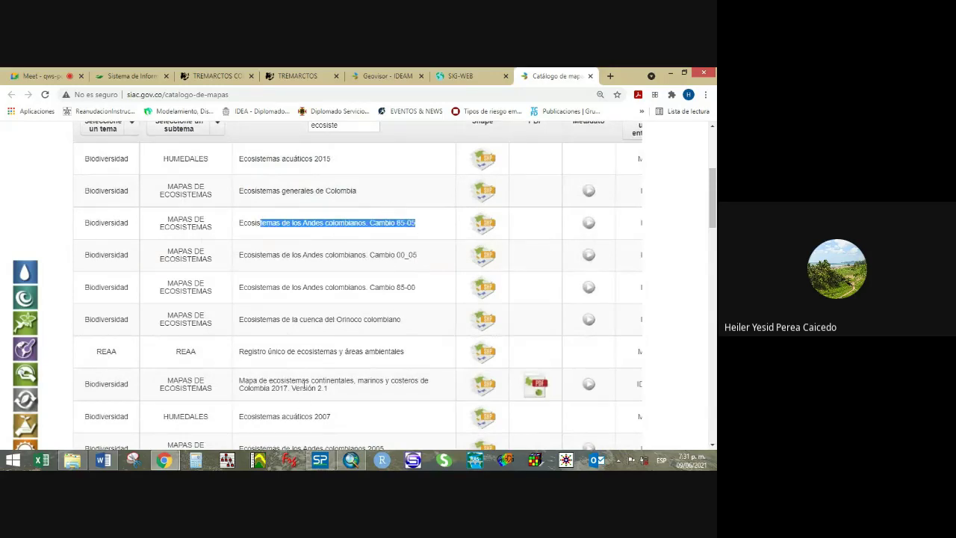
scroll(304, 381, "down", 1)
scroll(304, 381, "down", 1)
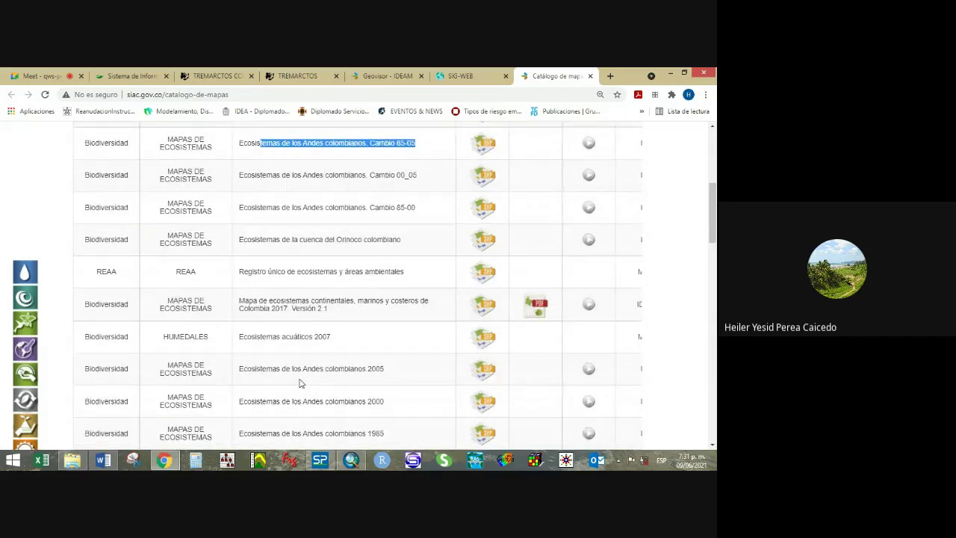
scroll(299, 384, "down", 3)
scroll(293, 383, "down", 3)
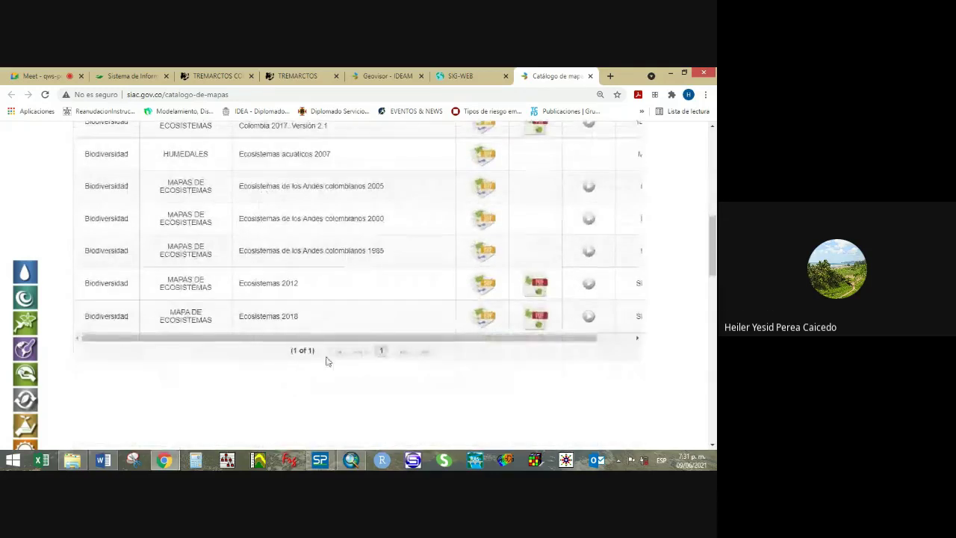
Highlight the Mapa de ecosistemas continentales, marinos y costeros de Colombia 2017 entry and examine the remaining ecosystem layers below it.
scroll(332, 350, "up", 6)
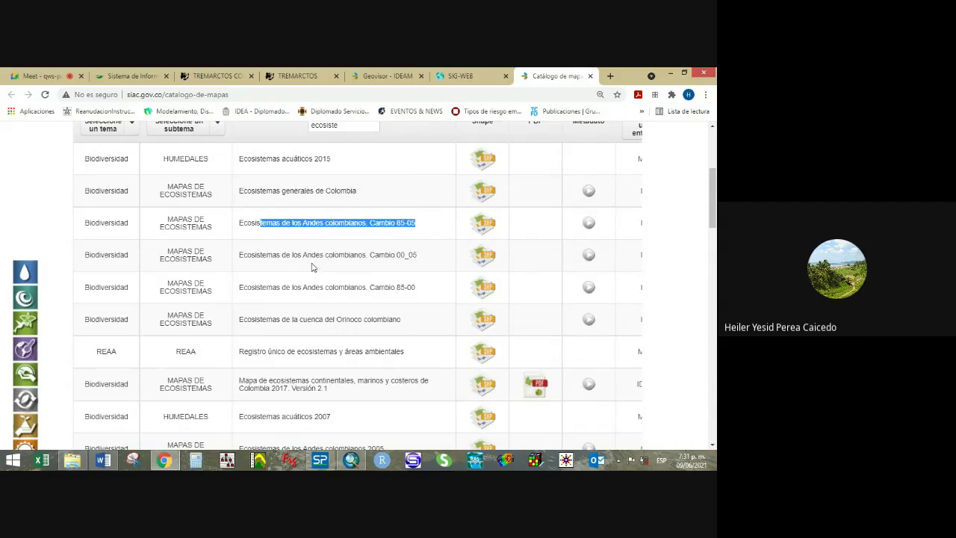
scroll(313, 257, "down", 1)
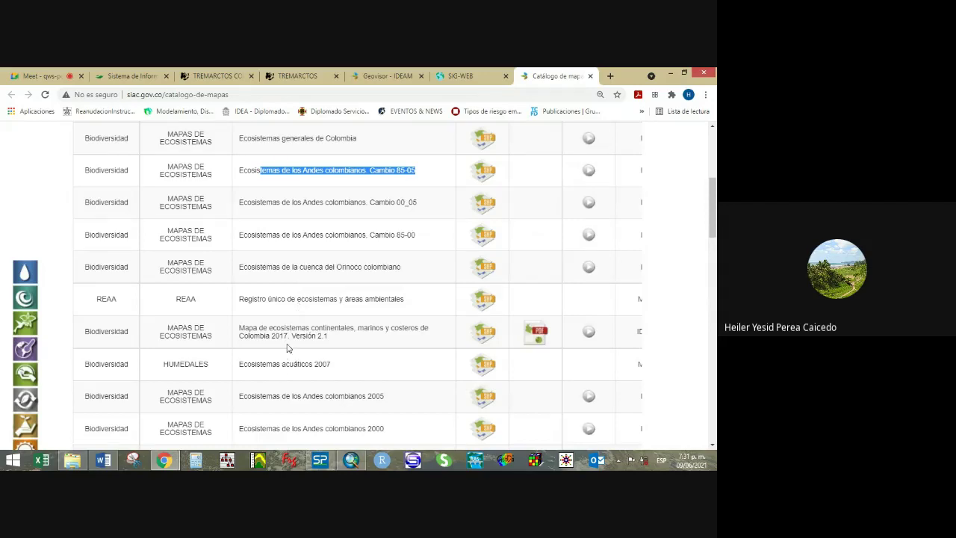
left_click_drag(242, 329, 277, 341)
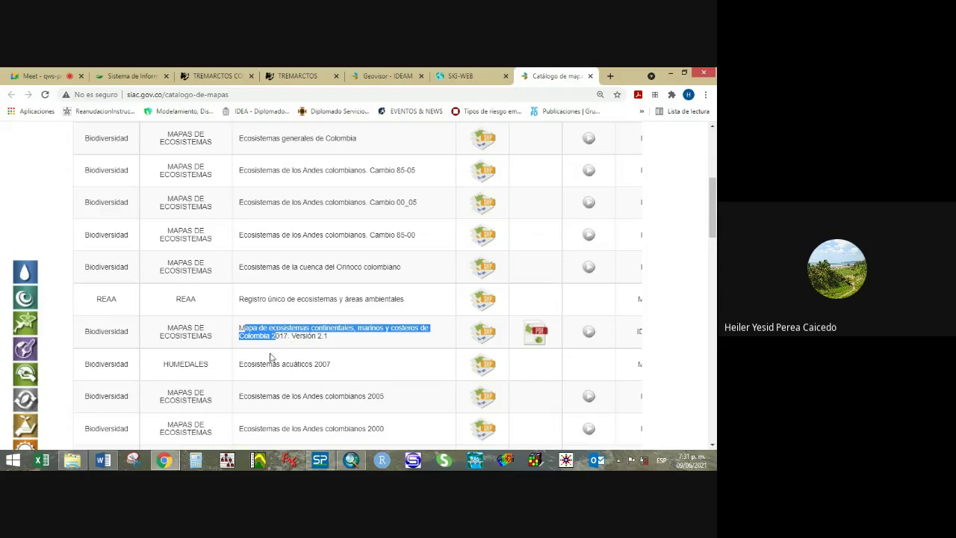
scroll(271, 357, "down", 2)
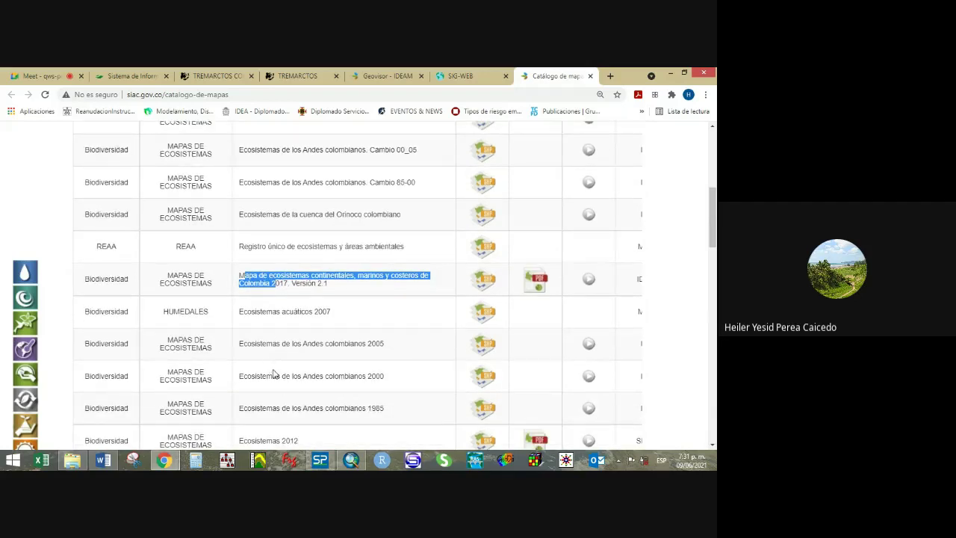
scroll(271, 369, "down", 3)
scroll(321, 358, "down", 3)
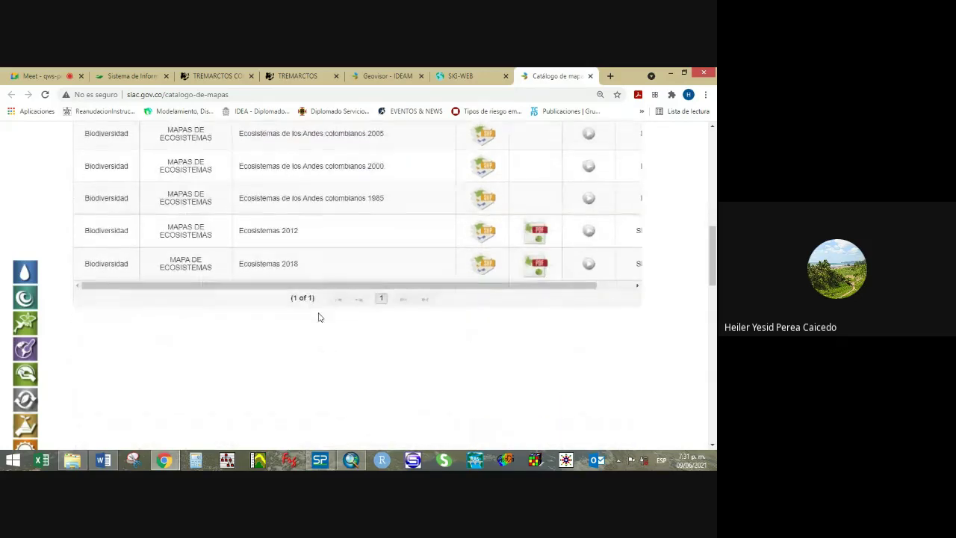
scroll(326, 316, "up", 5)
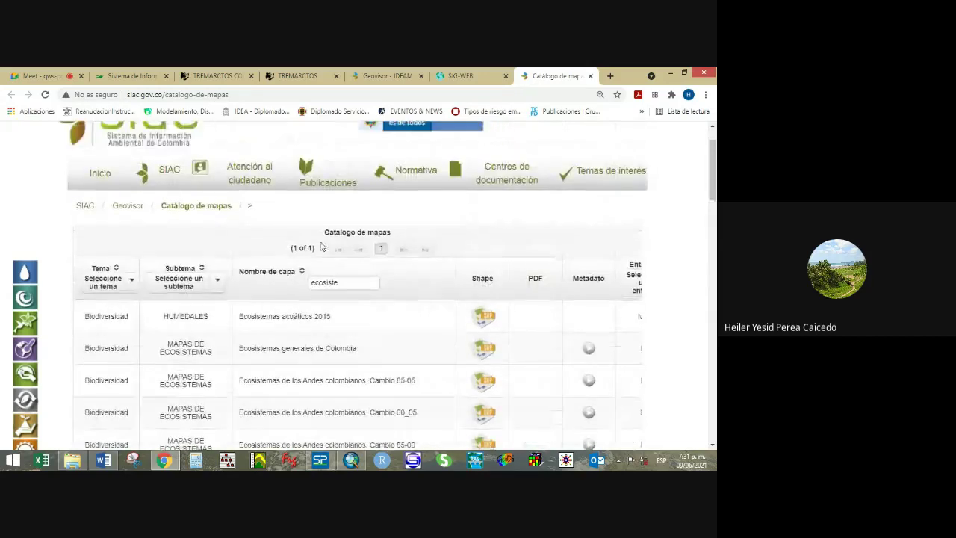
Clear the layer name filter and review the discharge, forest change, wetland, páramo and Amazonia land cover layers on the first catalogue page.
double_click(336, 283)
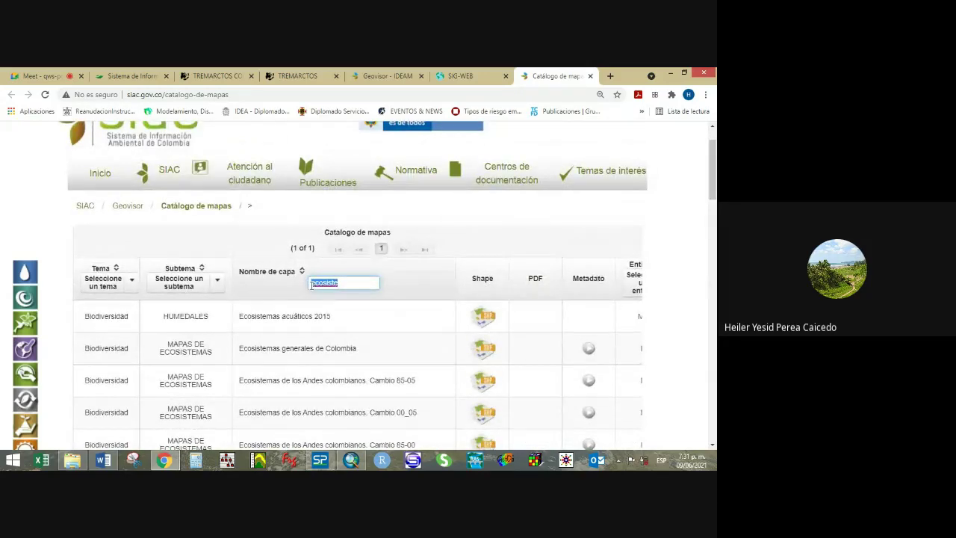
key("BackSpace")
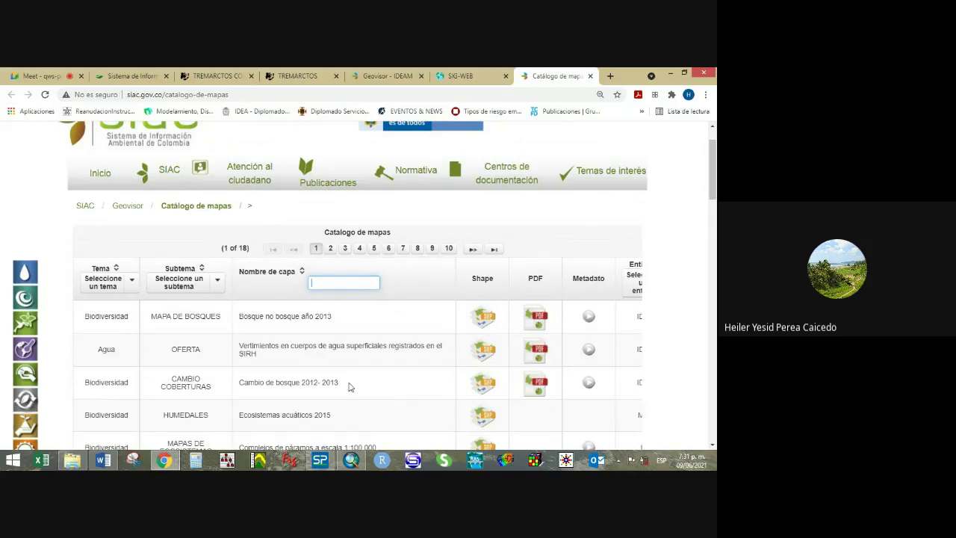
scroll(348, 385, "down", 1)
left_click_drag(259, 296, 393, 303)
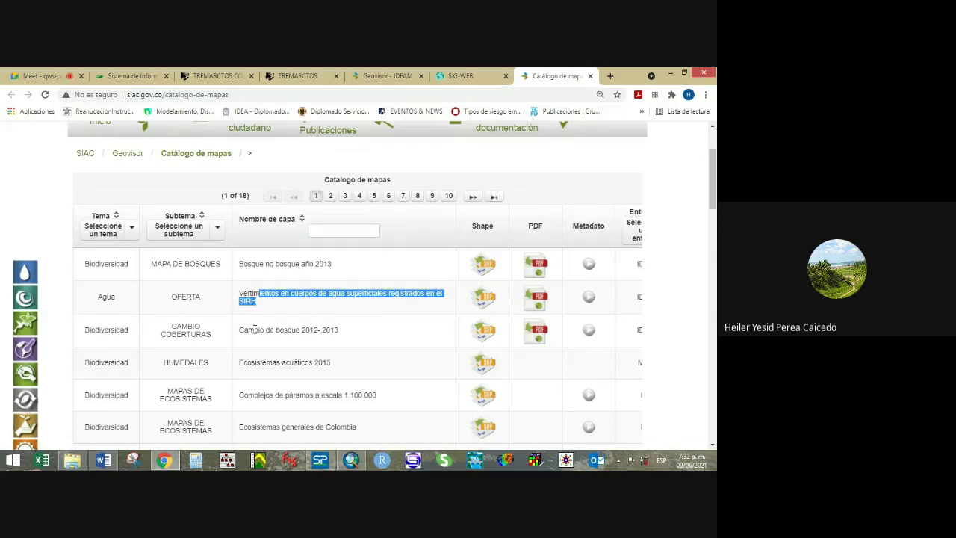
left_click_drag(255, 329, 333, 333)
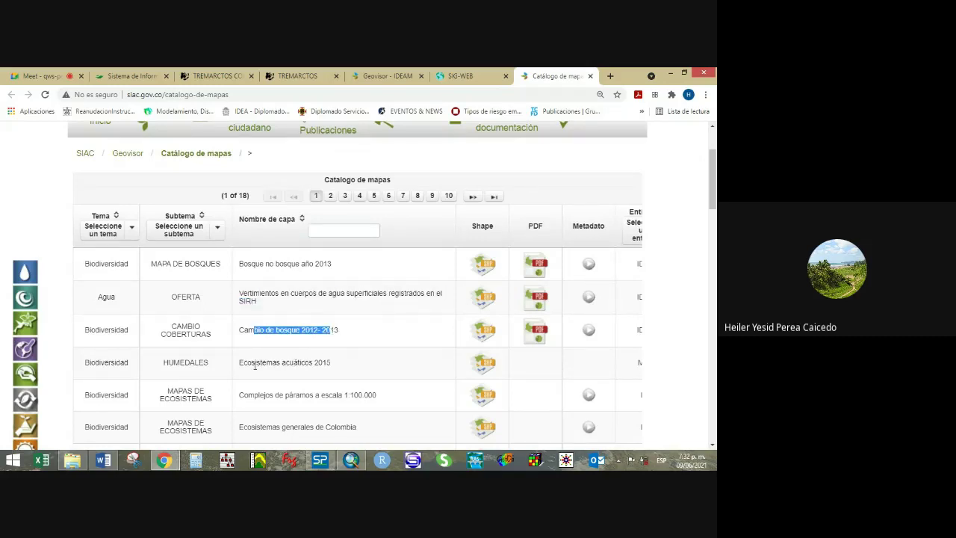
left_click_drag(254, 365, 336, 368)
scroll(336, 370, "down", 2)
left_click(266, 288)
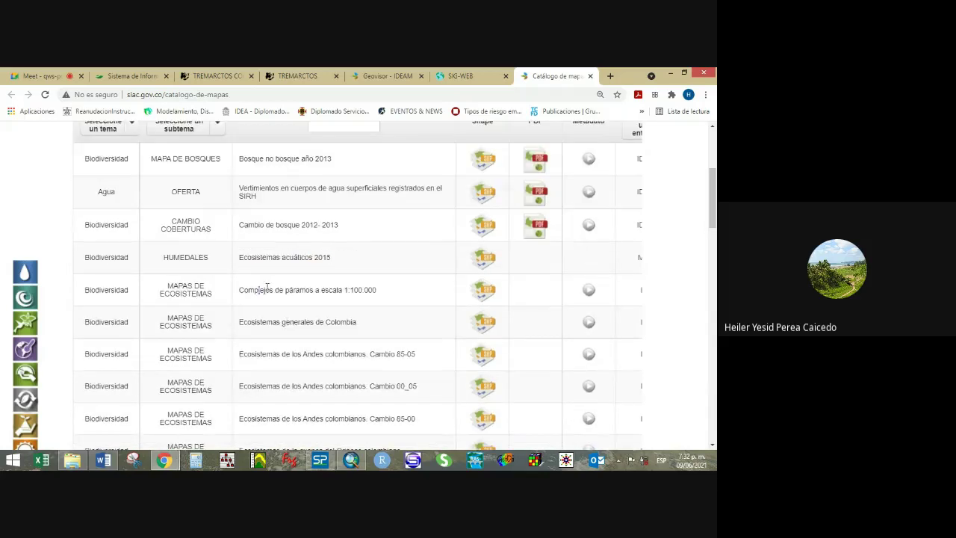
left_click_drag(258, 290, 378, 290)
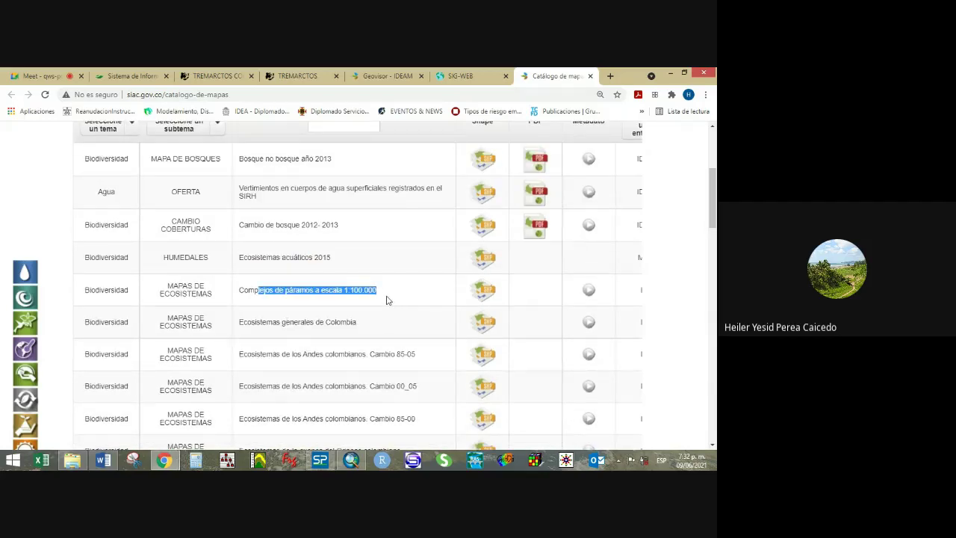
scroll(274, 349, "down", 1)
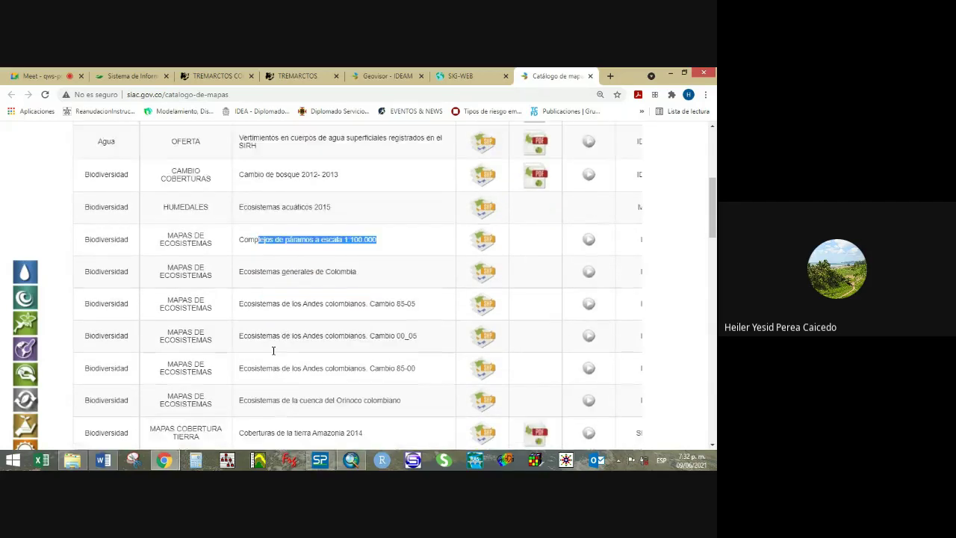
scroll(274, 350, "down", 2)
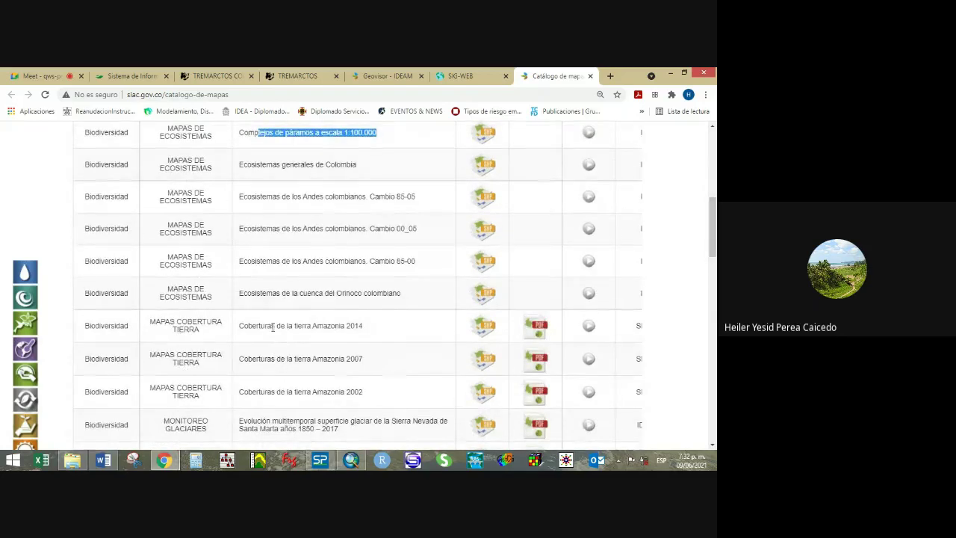
left_click_drag(273, 326, 365, 333)
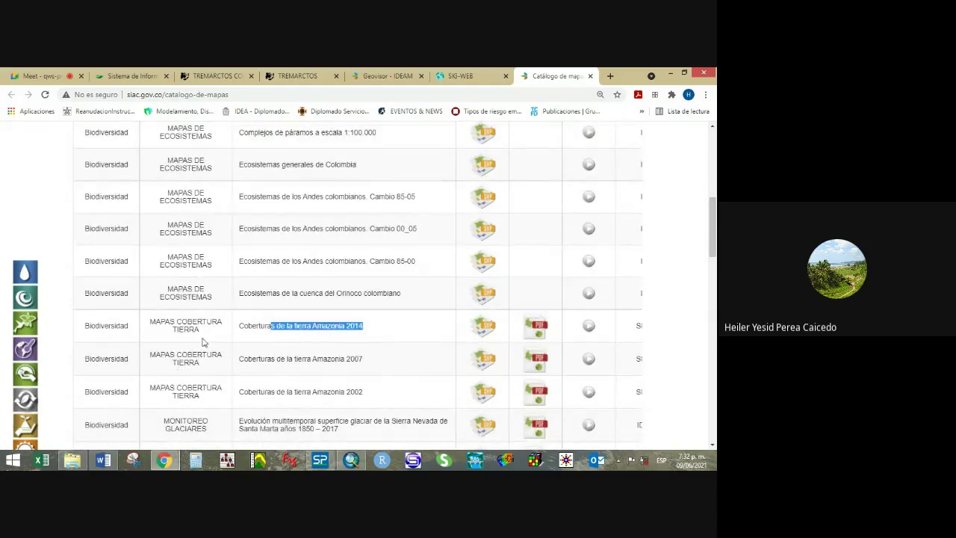
scroll(314, 382, "down", 2)
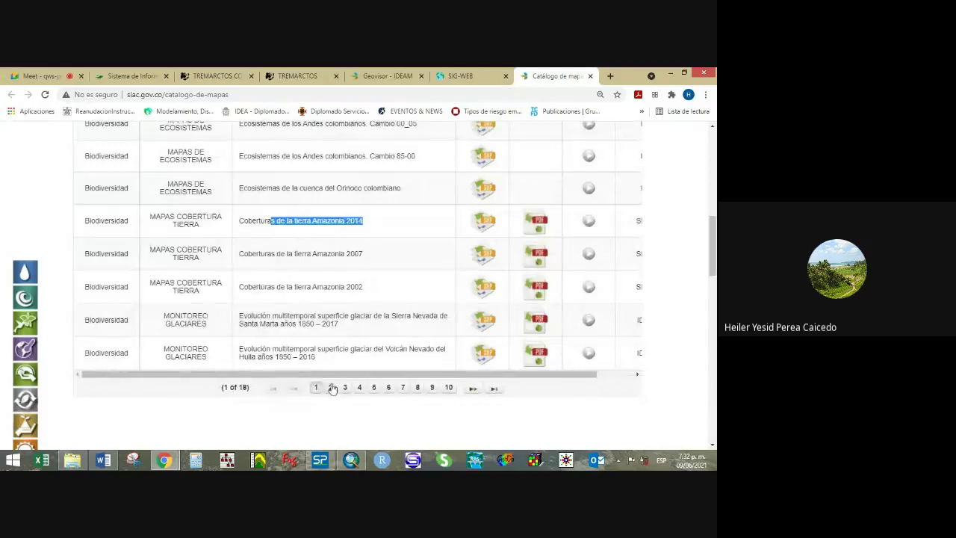
Go to page 2 of the map catalogue and look over its layers.
left_click(332, 388)
scroll(343, 301, "up", 4)
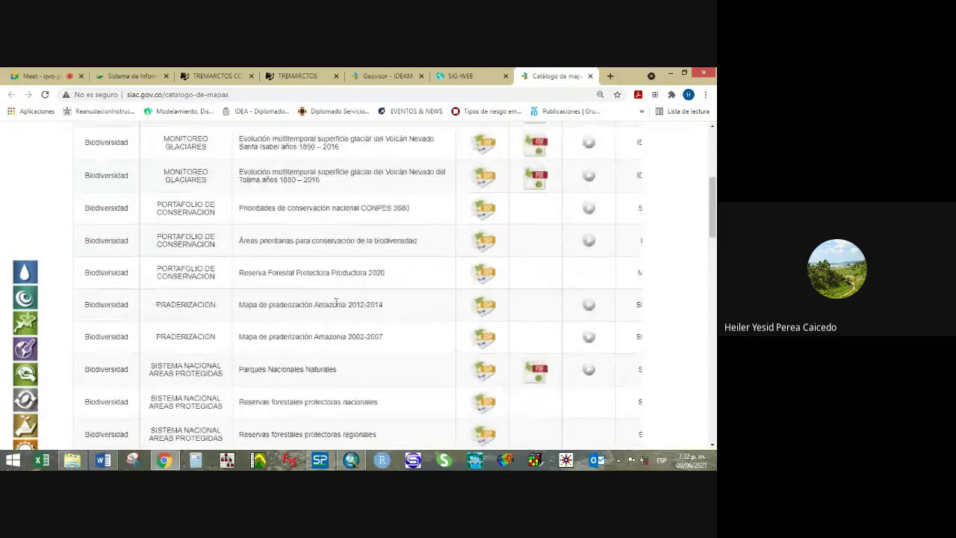
scroll(336, 302, "up", 4)
scroll(336, 307, "down", 1)
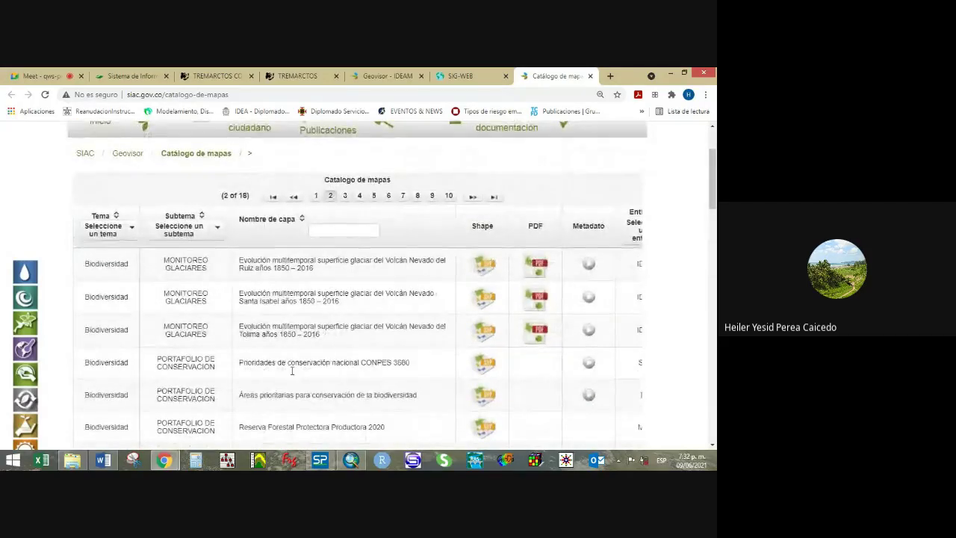
Filter the map catalogue by the theme Agua, check the other available themes, and close the theme list.
left_click(131, 227)
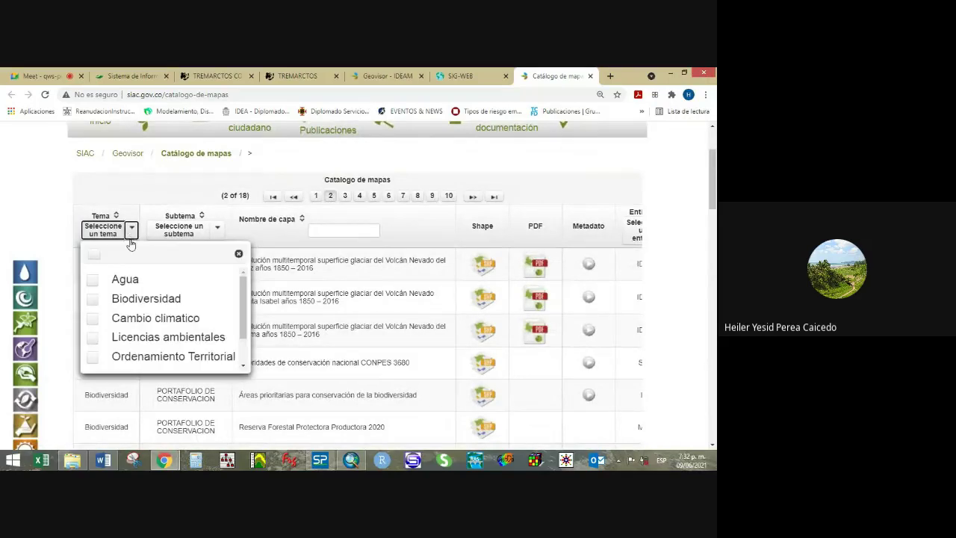
left_click(92, 279)
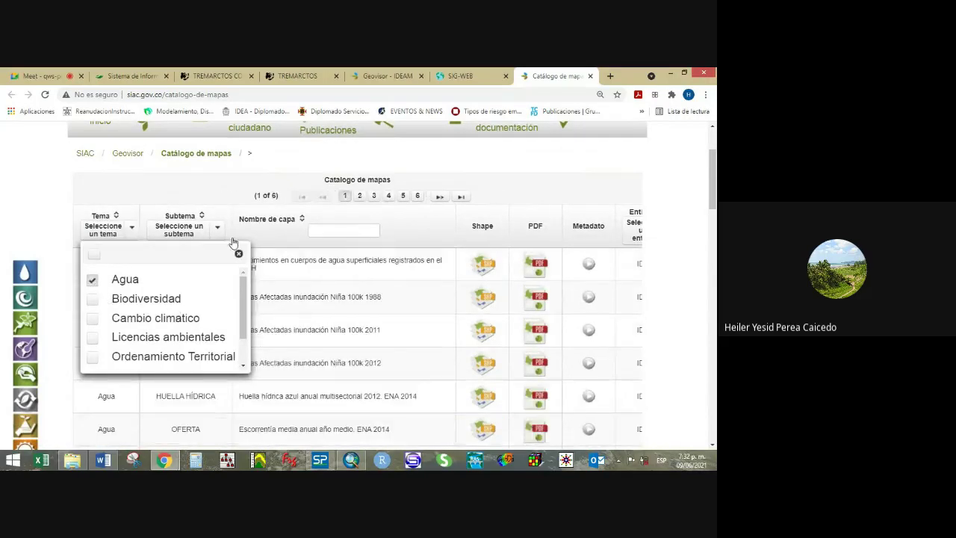
scroll(234, 329, "down", 2)
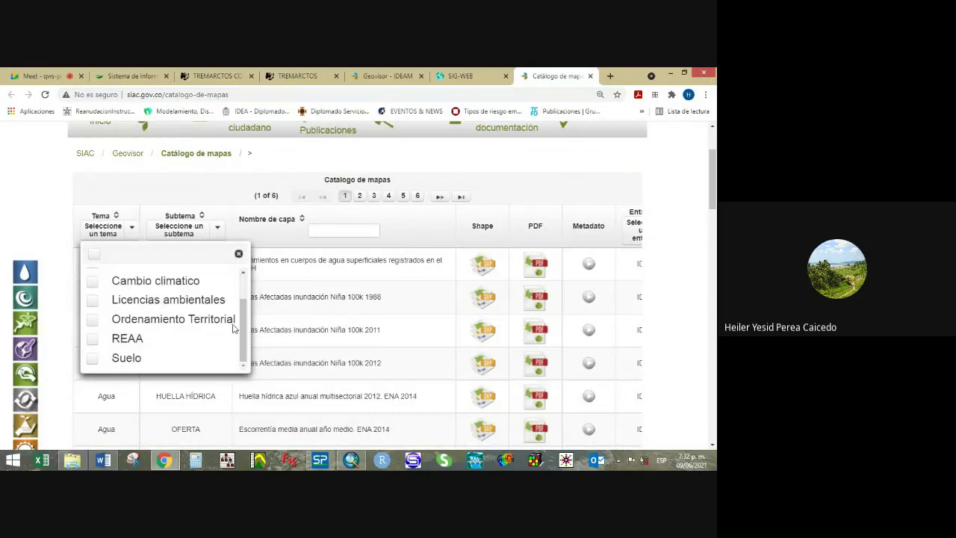
left_click(238, 254)
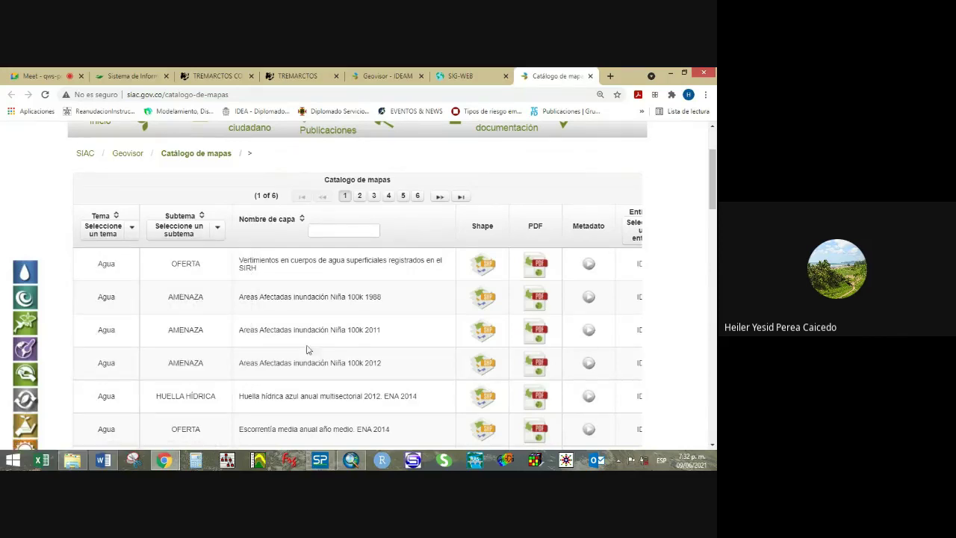
Review the Agua layers on the first page, highlighting the Niña flood areas and the source and year of Escorrentía media anual.
scroll(281, 290, "down", 3)
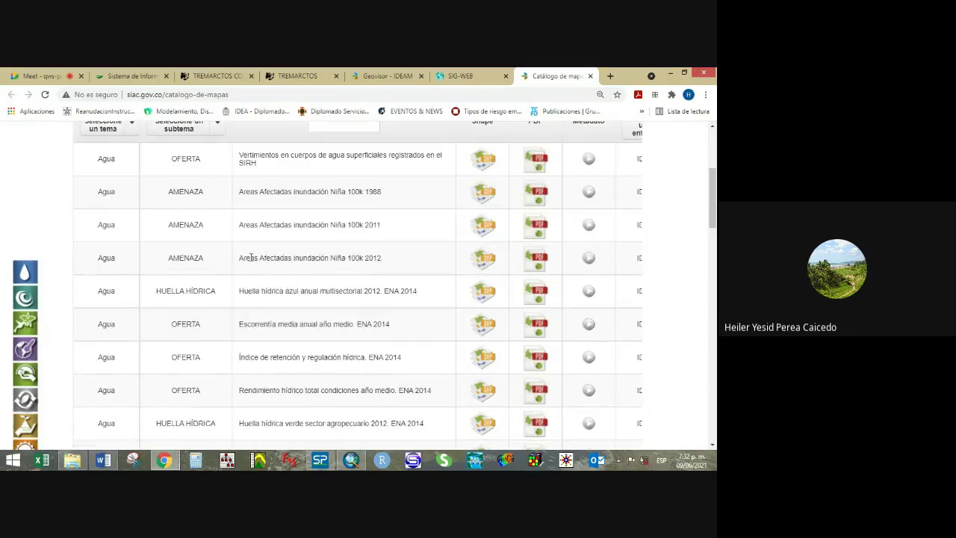
left_click_drag(251, 257, 333, 261)
left_click_drag(240, 225, 373, 258)
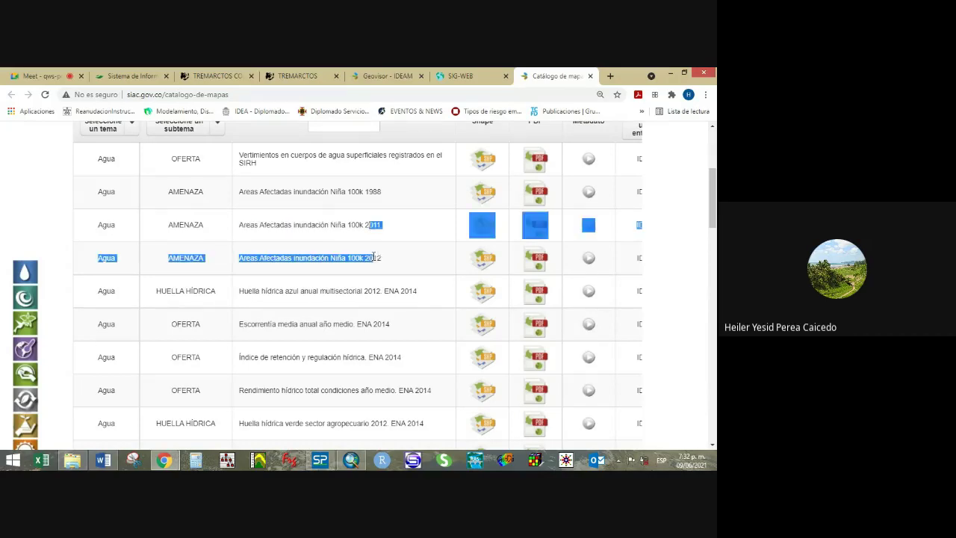
left_click_drag(244, 323, 356, 325)
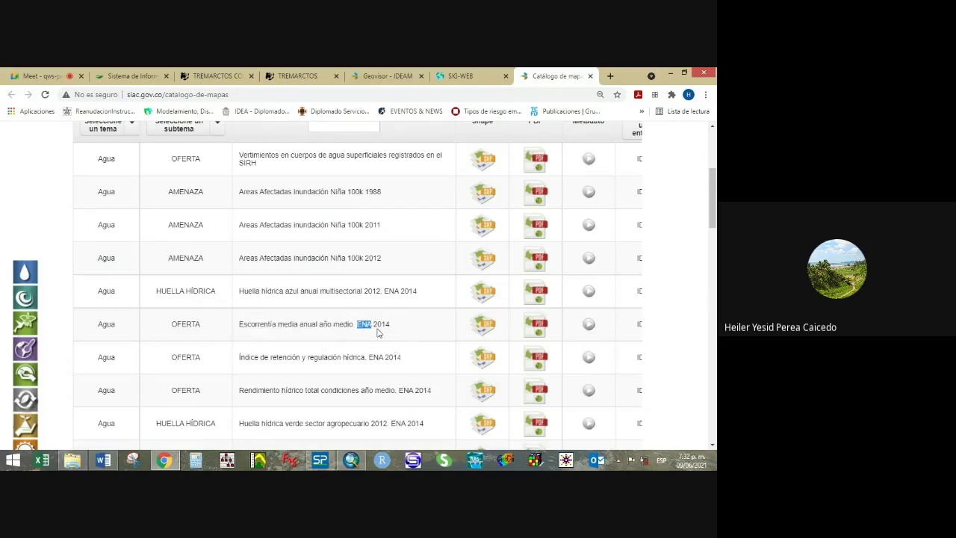
left_click_drag(391, 325, 378, 325)
scroll(354, 395, "down", 1)
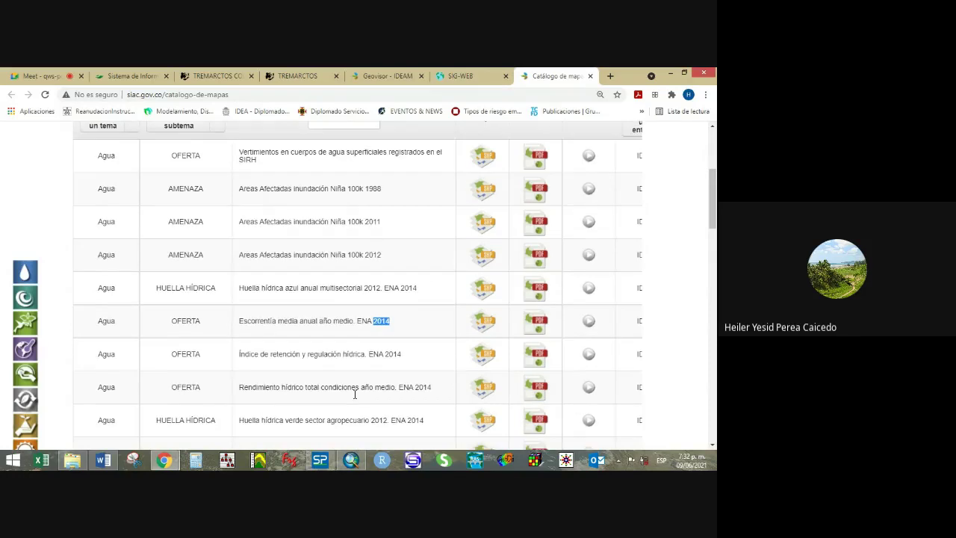
scroll(355, 396, "down", 3)
scroll(354, 395, "down", 5)
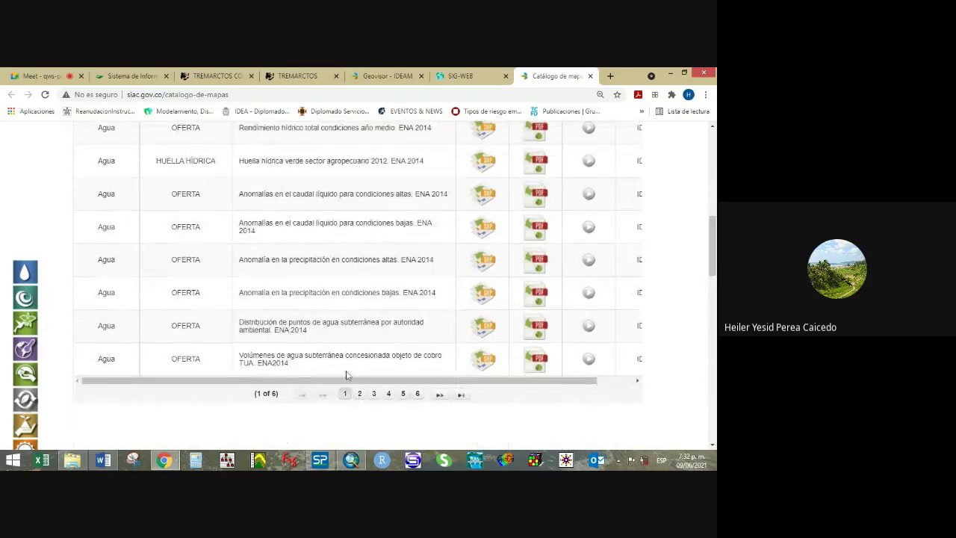
Examine the two groundwater layers ending the first Agua page, highlighting the water point distribution title, its ENA 2014 source and the concessioned volumes.
left_click_drag(240, 322, 305, 330)
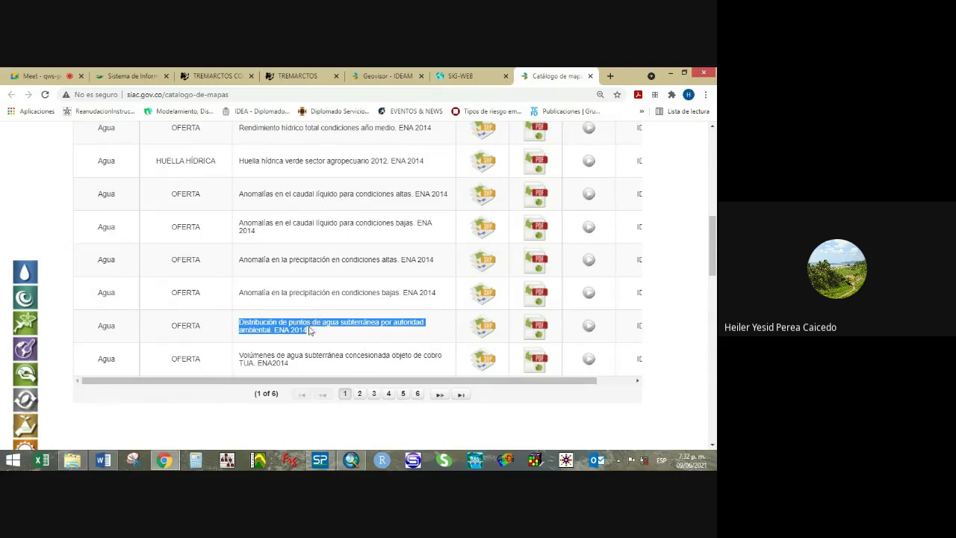
left_click(303, 324)
left_click_drag(309, 334, 276, 332)
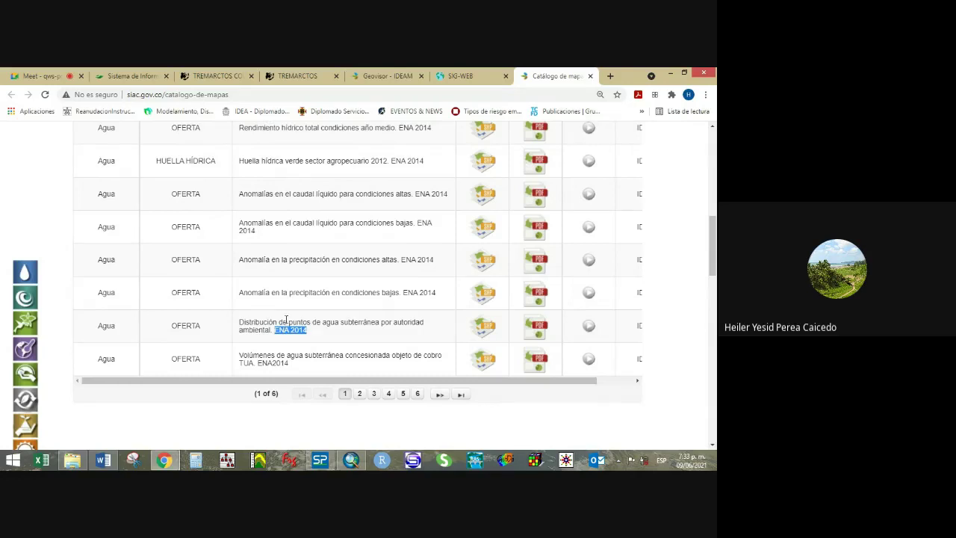
scroll(293, 304, "down", 1)
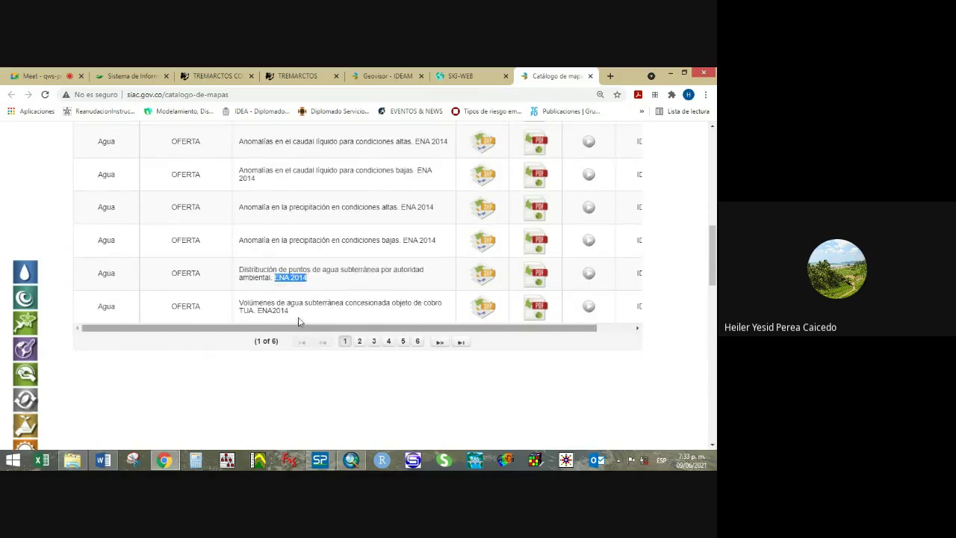
mouse_move(252, 302)
left_mouse_down()
mouse_move(375, 313)
mouse_move(414, 304)
mouse_move(246, 292)
mouse_move(292, 315)
mouse_move(240, 310)
mouse_move(252, 311)
left_mouse_up()
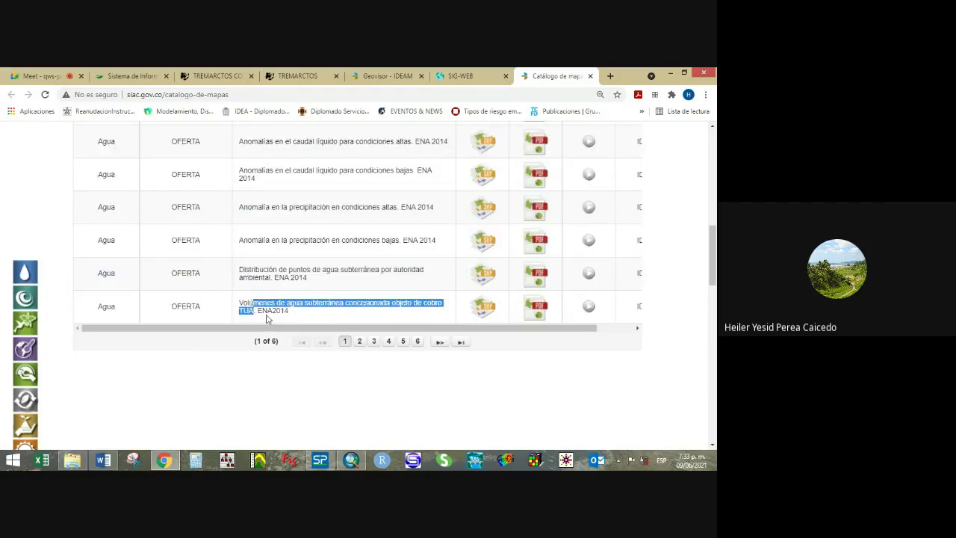
left_click(257, 311)
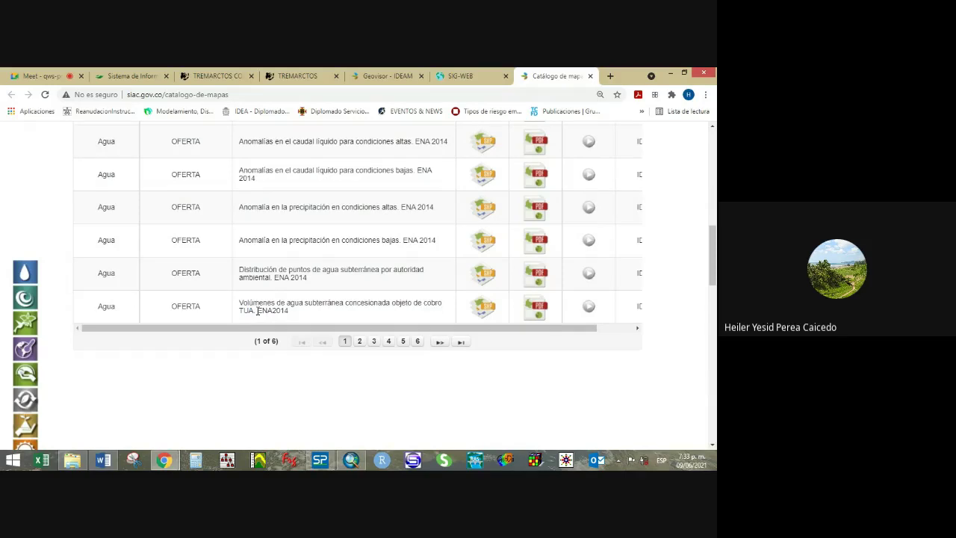
Go to page 2 of the Agua layers and review them, highlighting Sistemas acuíferos de Colombia.
left_click(362, 343)
scroll(365, 323, "up", 5)
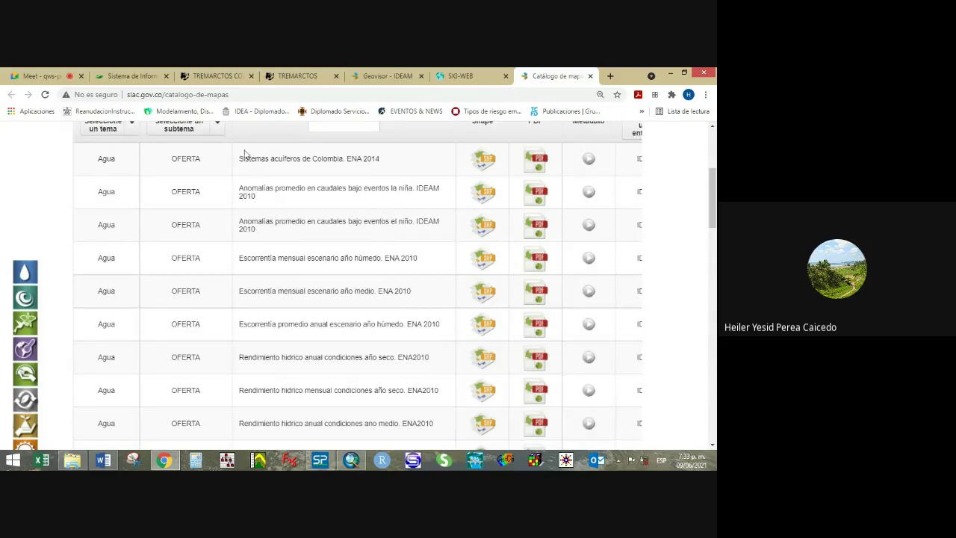
left_click_drag(246, 158, 334, 159)
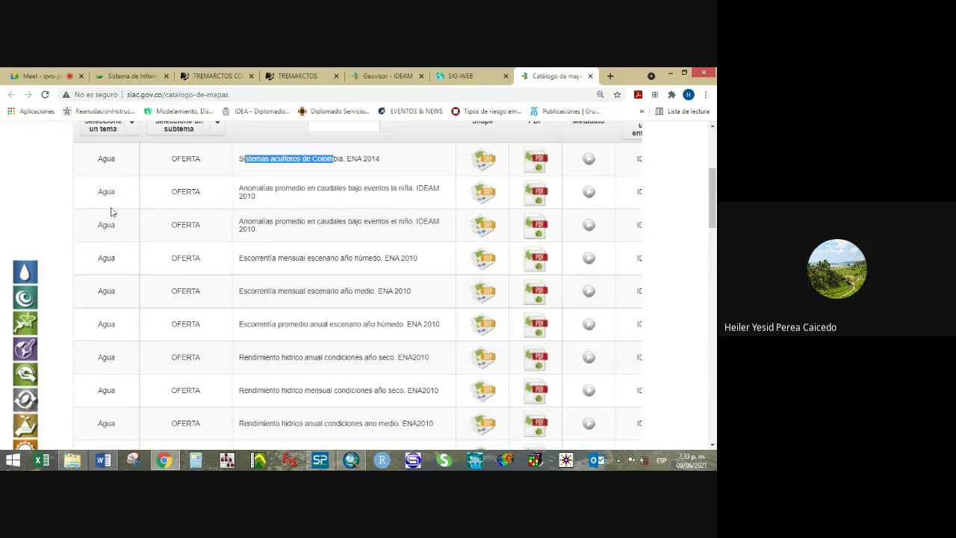
scroll(308, 241, "down", 2)
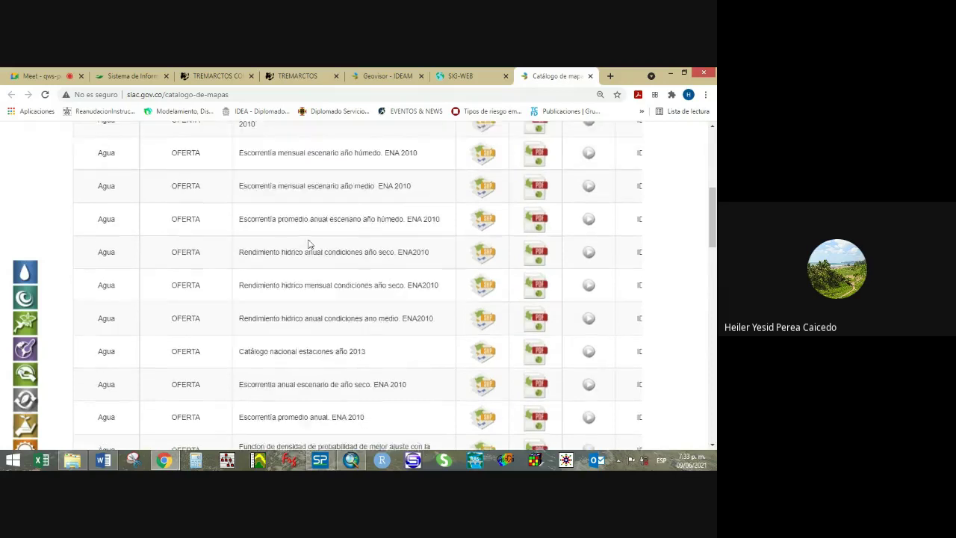
scroll(308, 245, "down", 3)
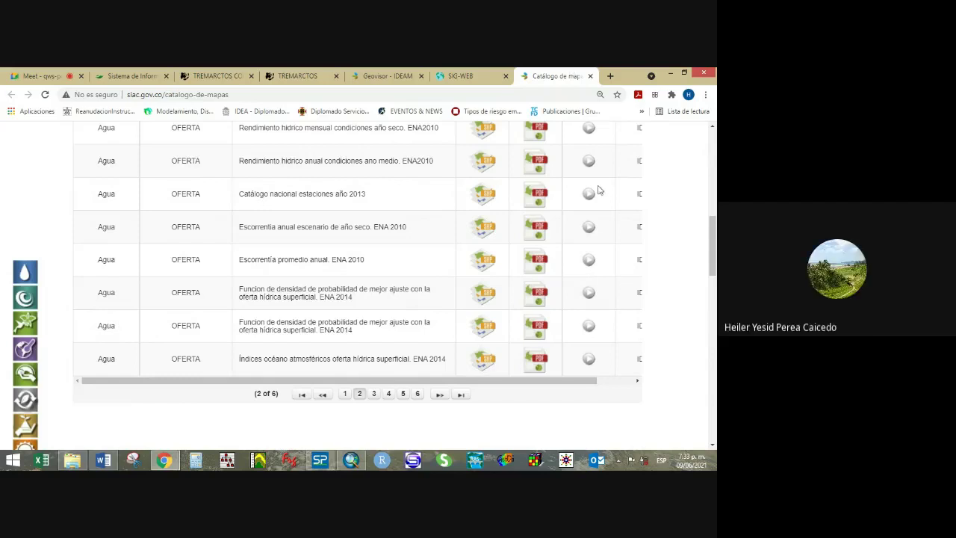
Go to page 3 of the Agua layers and review its OFERTA and DEMANDA entries.
left_click(374, 394)
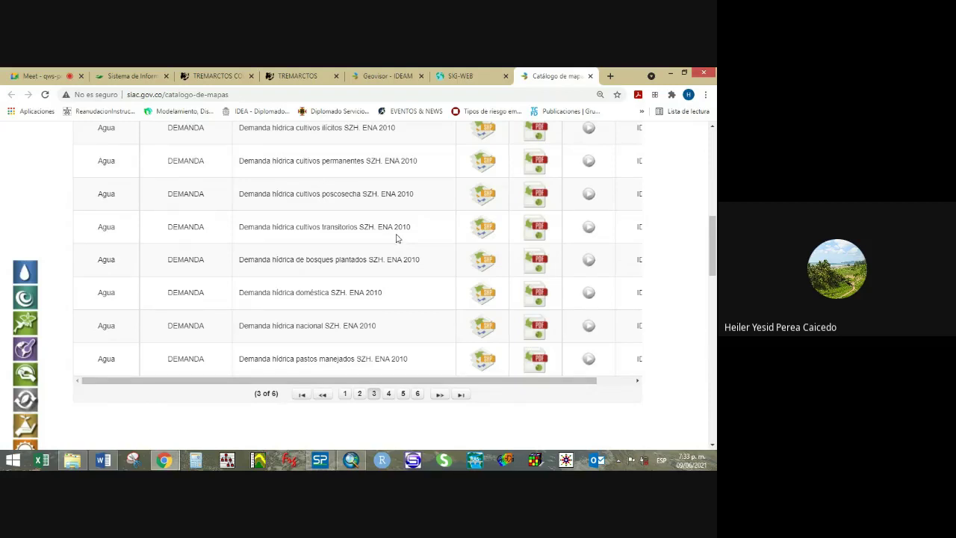
scroll(397, 237, "up", 3)
scroll(397, 237, "up", 4)
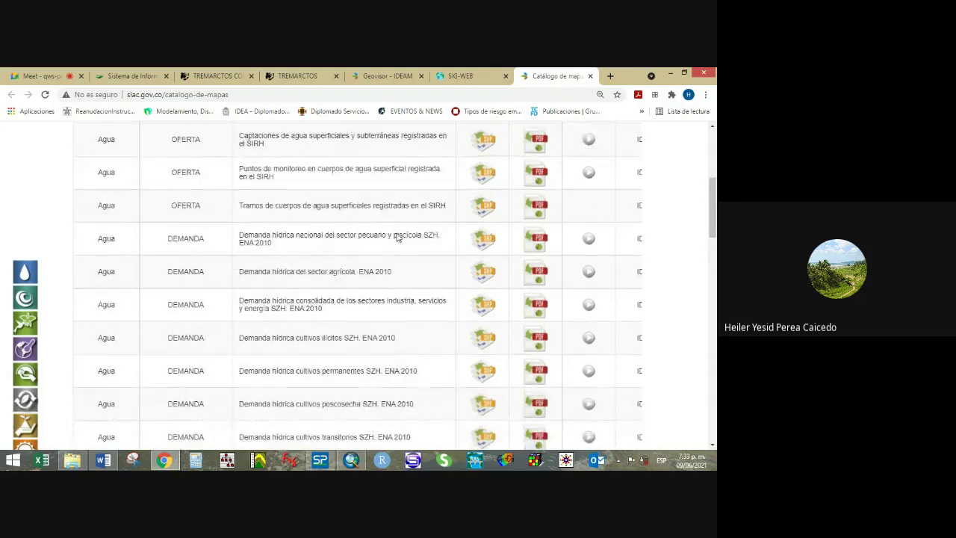
scroll(397, 238, "down", 2)
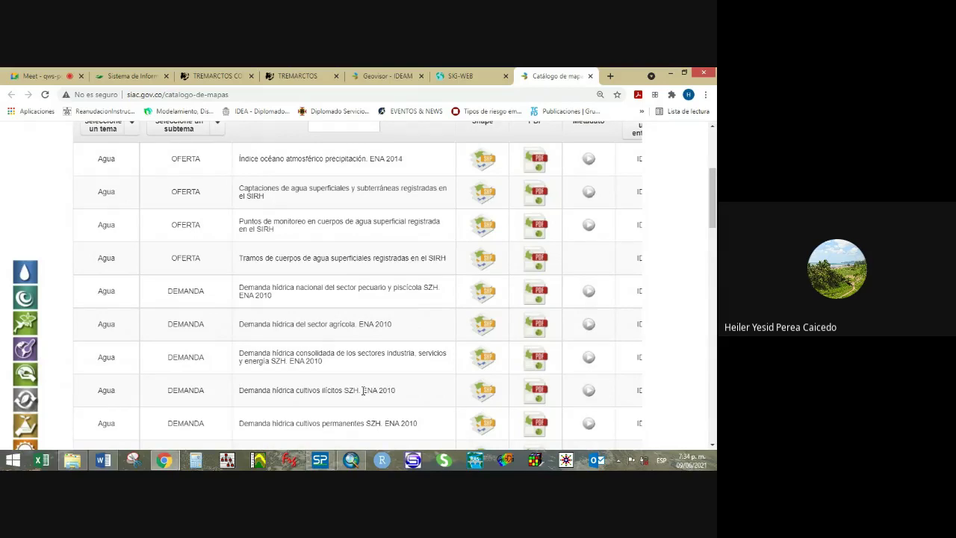
scroll(364, 391, "down", 6)
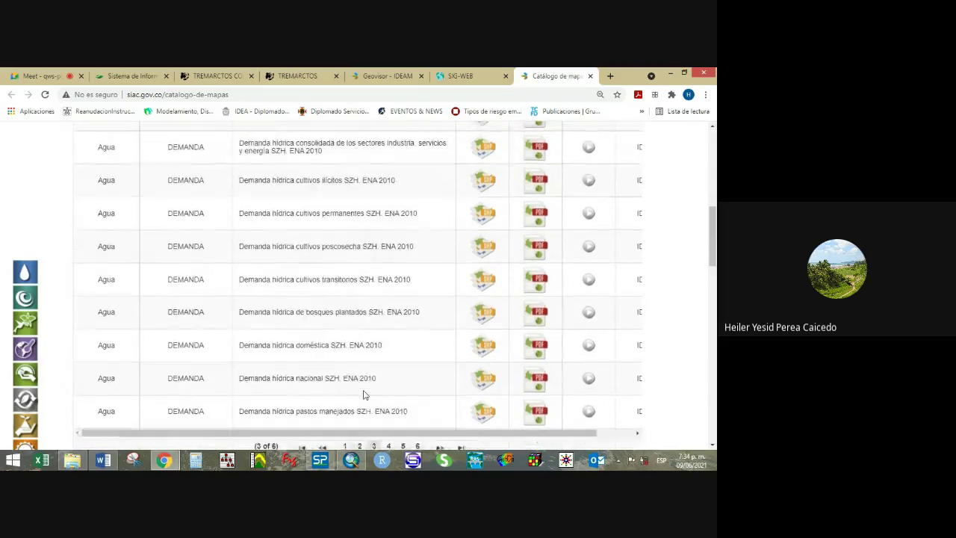
scroll(363, 395, "down", 2)
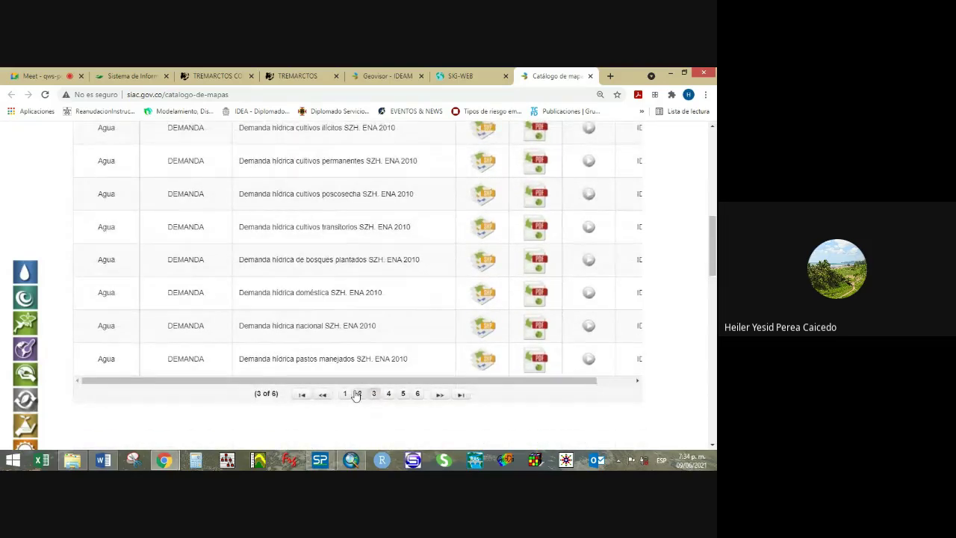
Switch the catalogue's theme filter from Agua to Cambio climatico and close the theme list.
scroll(356, 395, "up", 10)
left_click(130, 340)
scroll(136, 345, "down", 3)
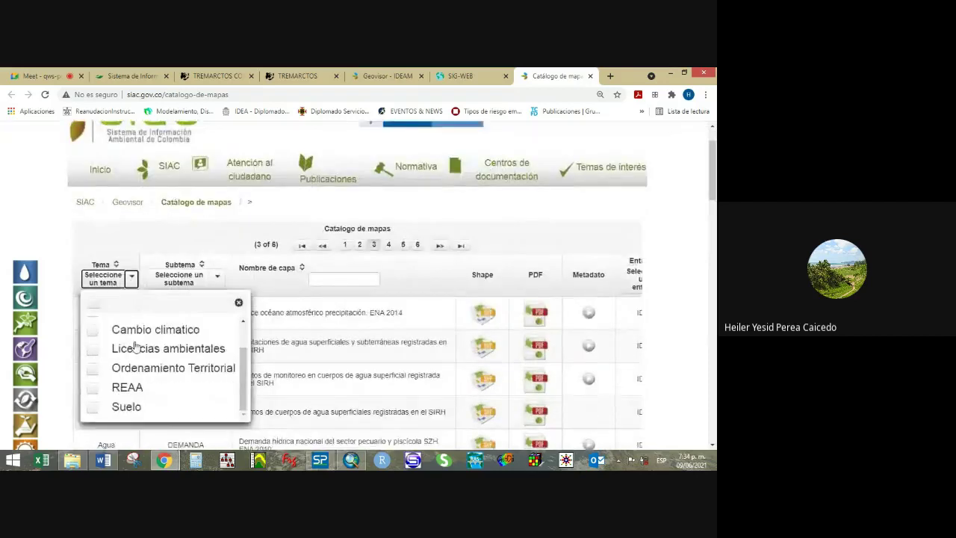
scroll(135, 345, "down", 1)
left_click_drag(241, 336, 241, 314)
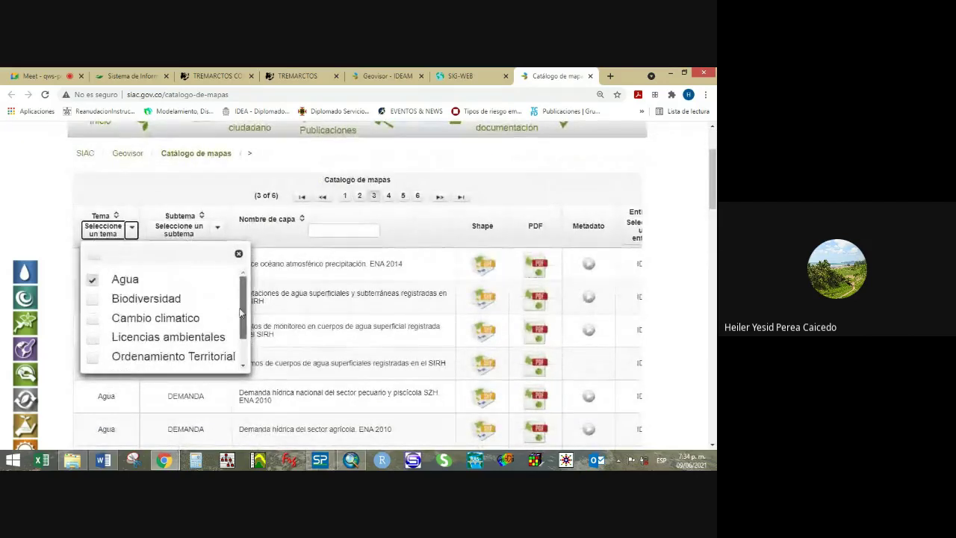
left_click(93, 318)
left_click(94, 282)
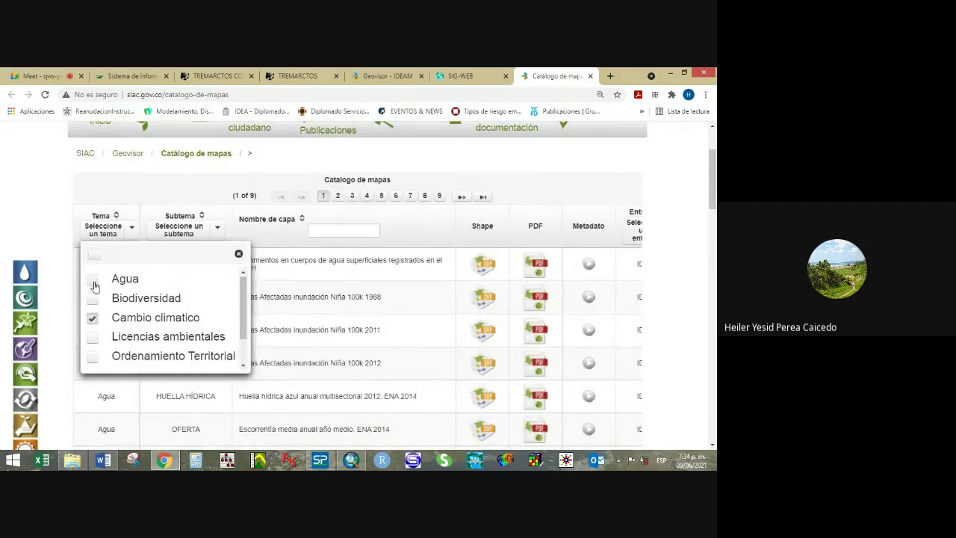
left_click(238, 253)
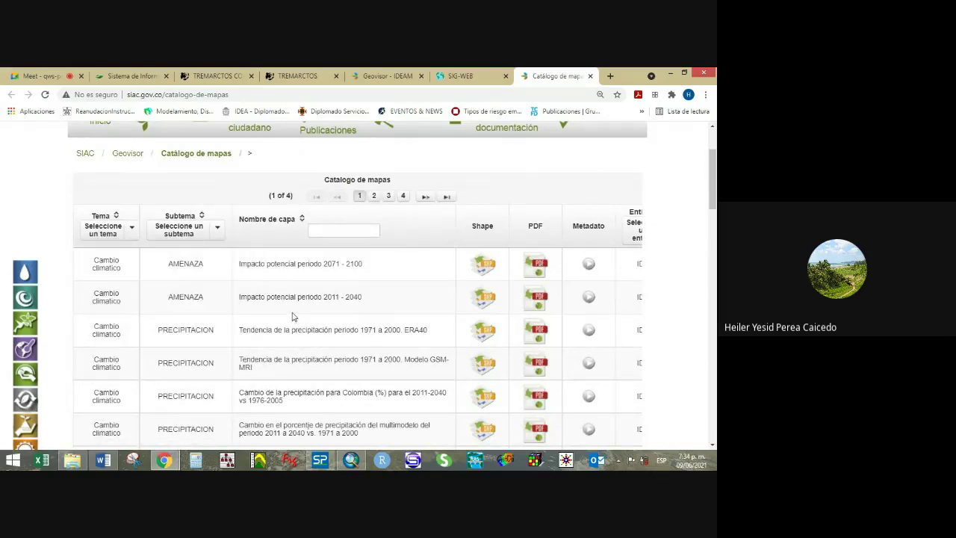
Review the first Cambio climatico layers, highlighting Impacto potencial 2071 - 2100, the 1971 a 2000 ERA40 precipitation trend and Colombia's 2011-2040 precipitation change.
left_click_drag(250, 263, 309, 275)
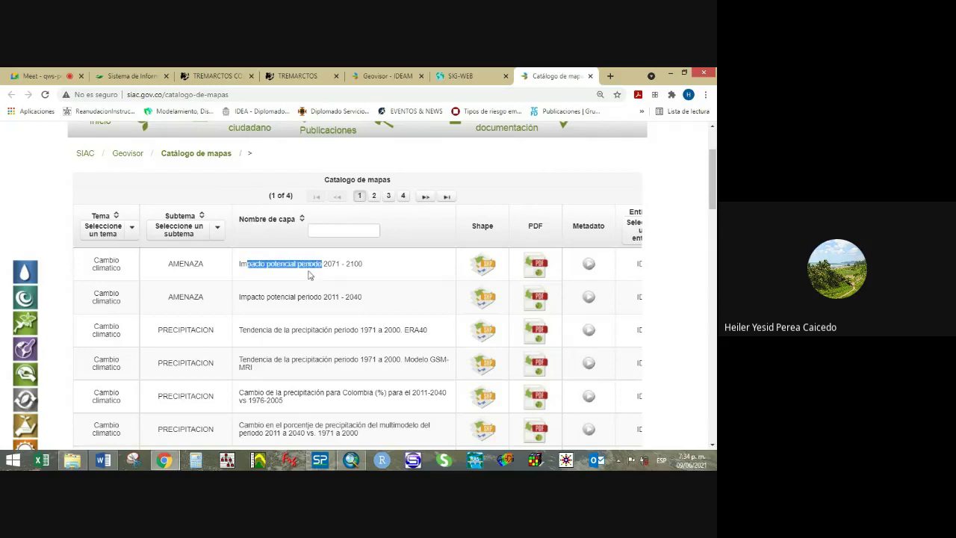
left_click_drag(185, 266, 344, 266)
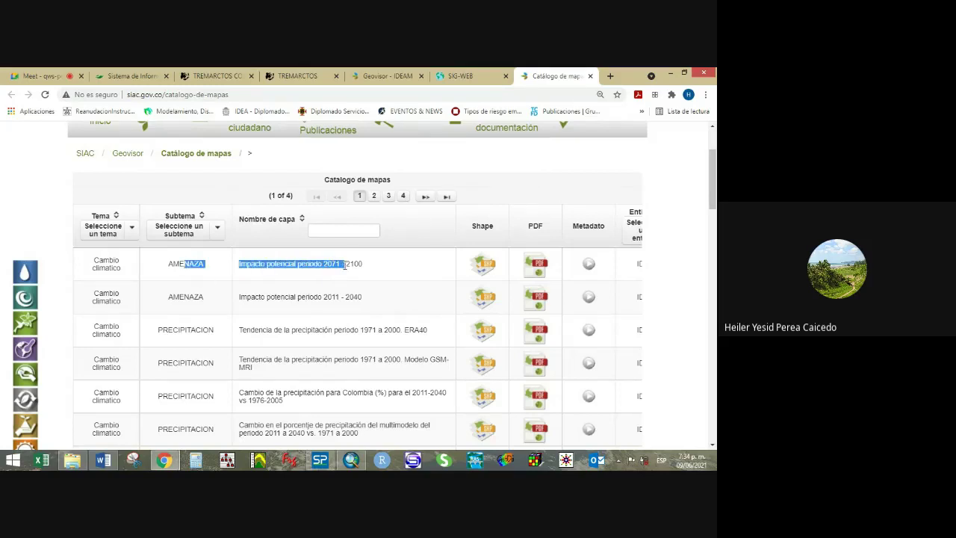
left_click(313, 277)
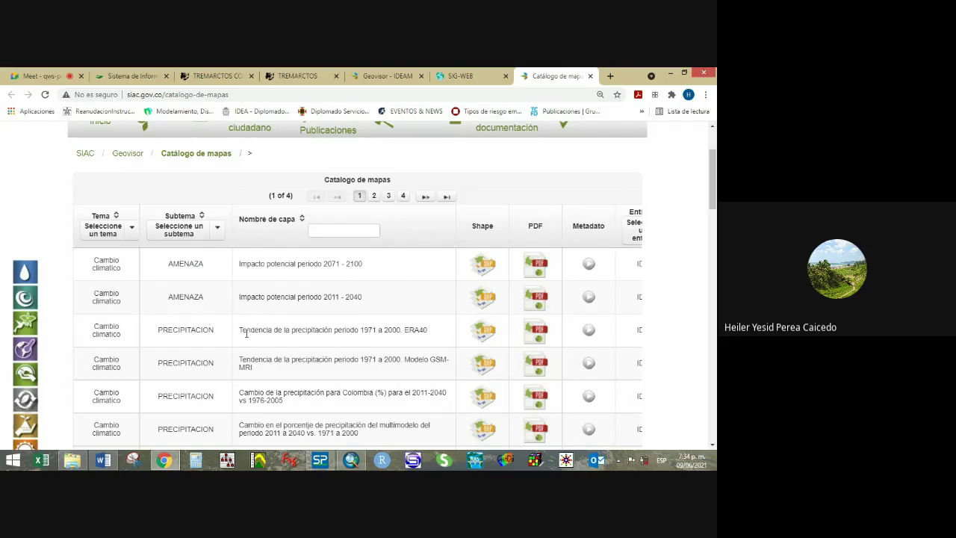
left_click_drag(246, 333, 367, 338)
scroll(373, 348, "down", 1)
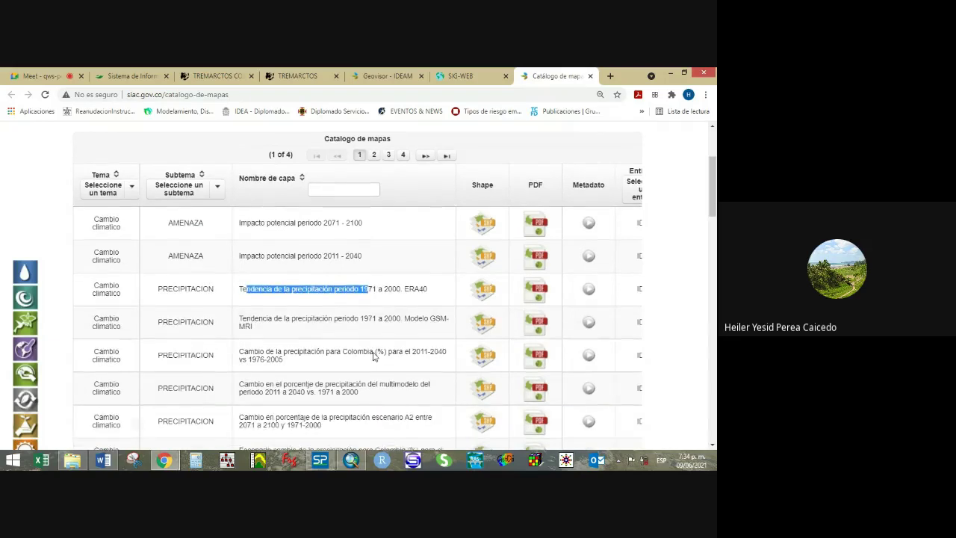
left_click_drag(249, 340, 379, 341)
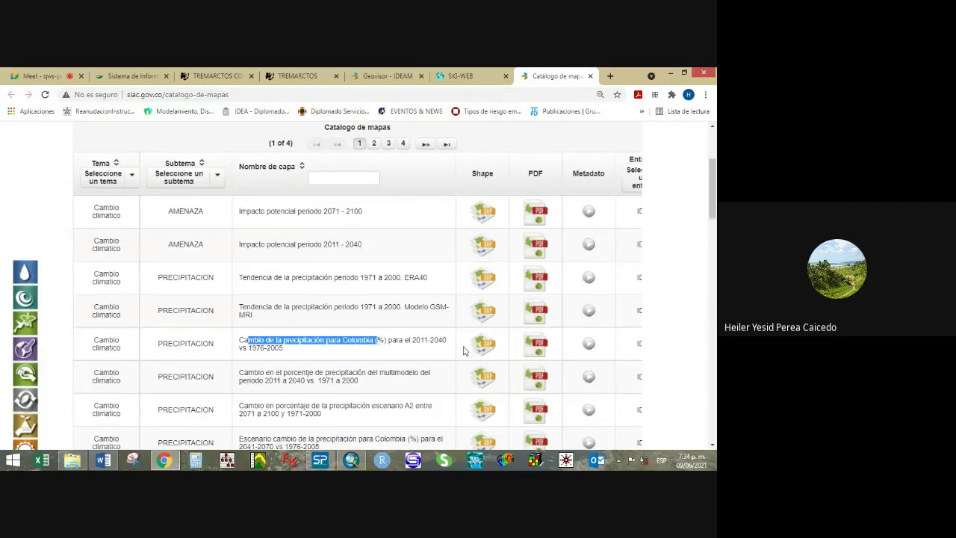
left_click(425, 341)
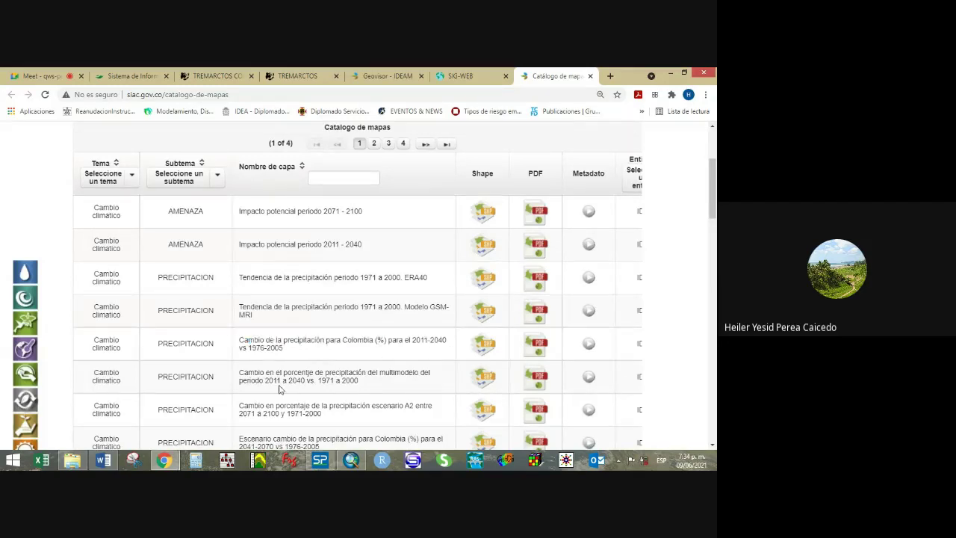
Look over the remaining precipitation and temperature layers on the first page, highlighting Índice de confort térmico periodo 2041 a 2070.
scroll(279, 389, "down", 2)
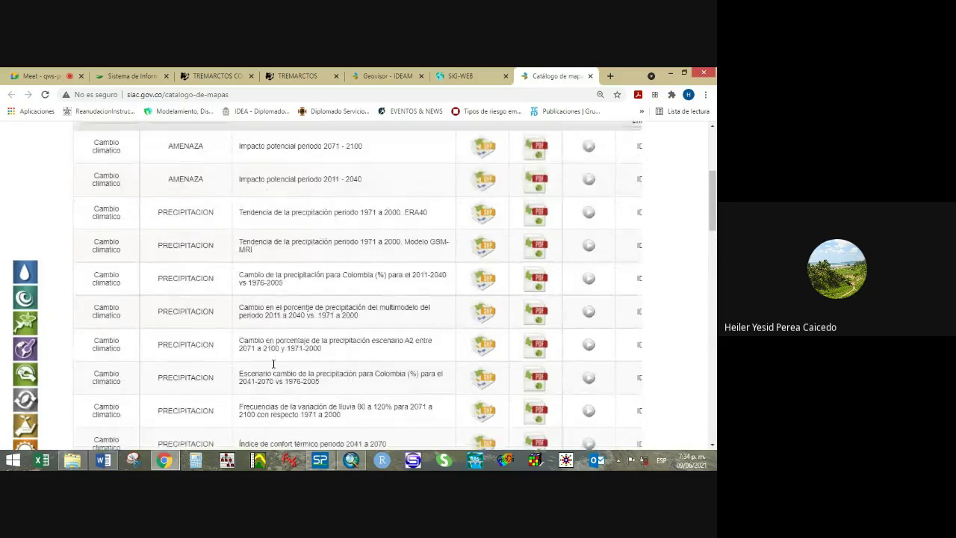
scroll(274, 363, "down", 2)
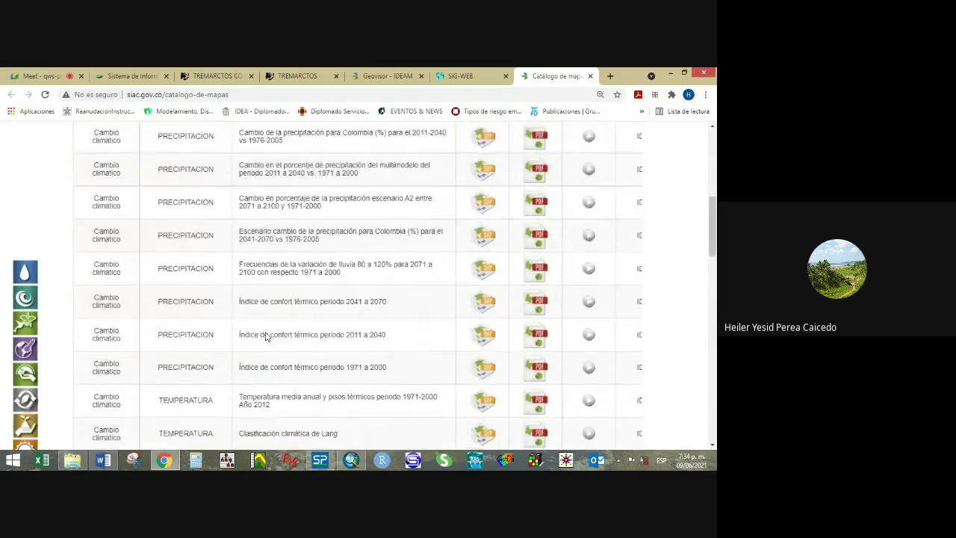
left_click_drag(243, 298, 390, 306)
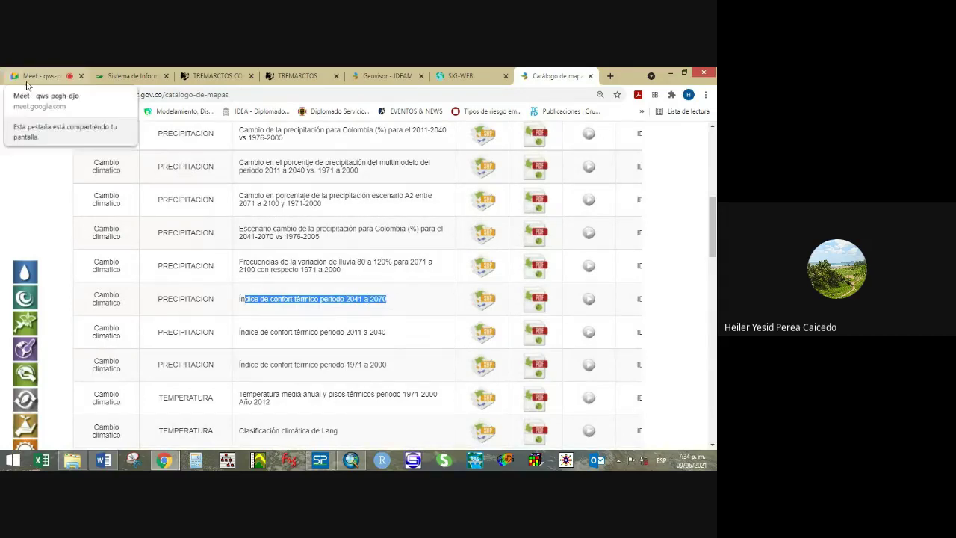
scroll(345, 358, "down", 1)
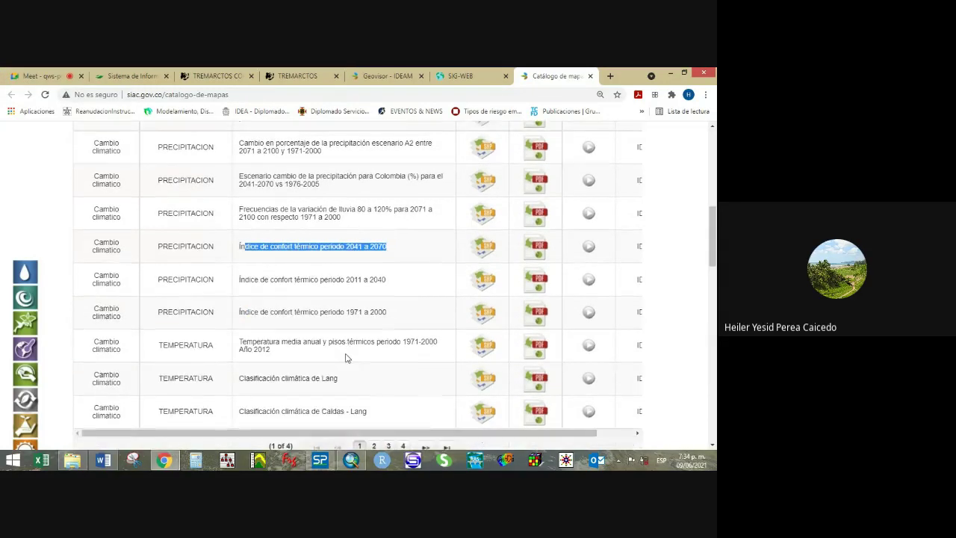
scroll(336, 418, "down", 1)
scroll(221, 407, "down", 1)
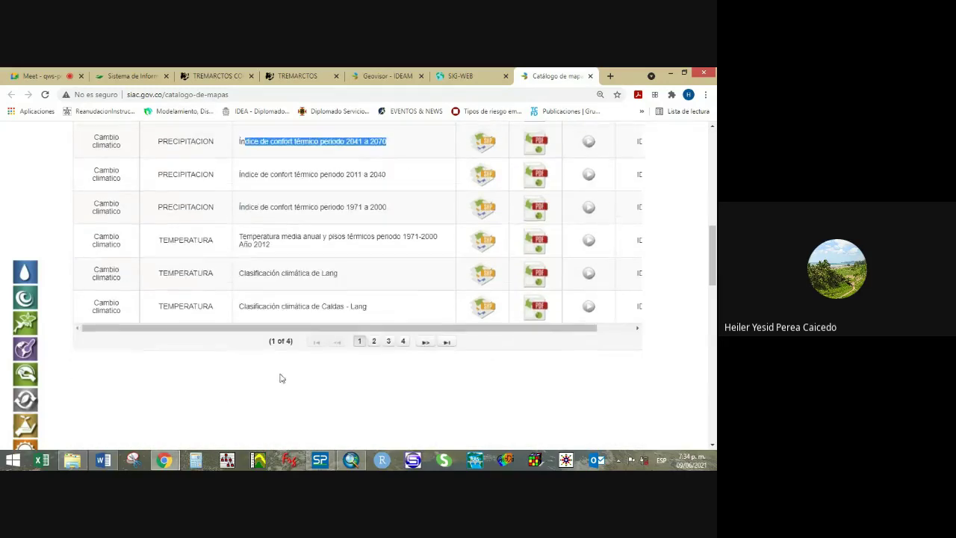
Go to page 2 of the Cambio climatico layers and review them, highlighting the Lang climate classification 2011-2040 and the wind energy density at 50m.
left_click(375, 341)
scroll(380, 240, "up", 5)
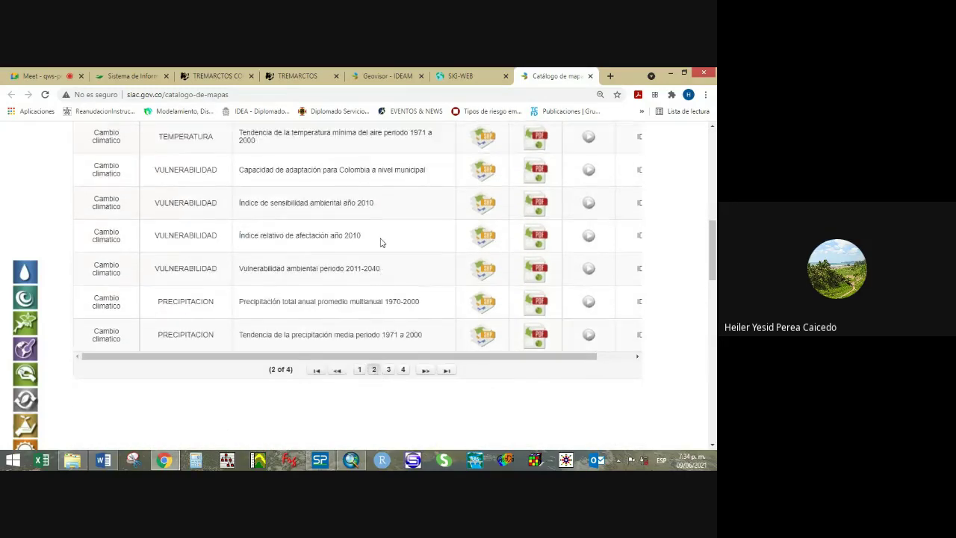
scroll(380, 241, "up", 1)
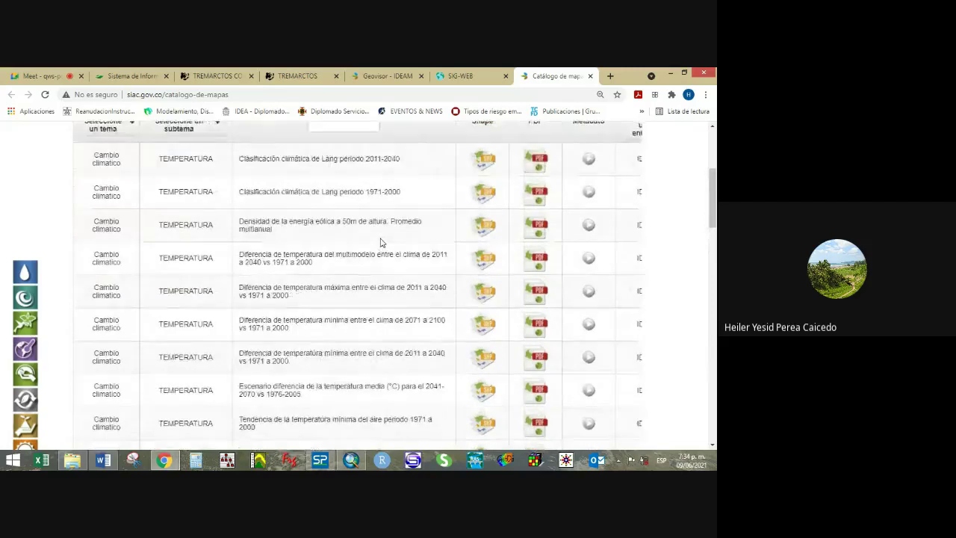
scroll(298, 222, "up", 2)
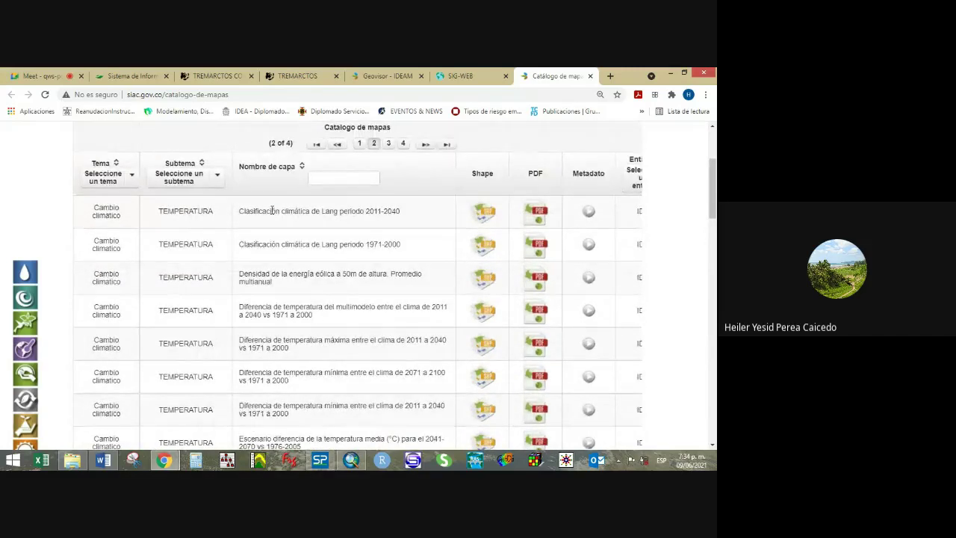
left_click_drag(271, 210, 330, 215)
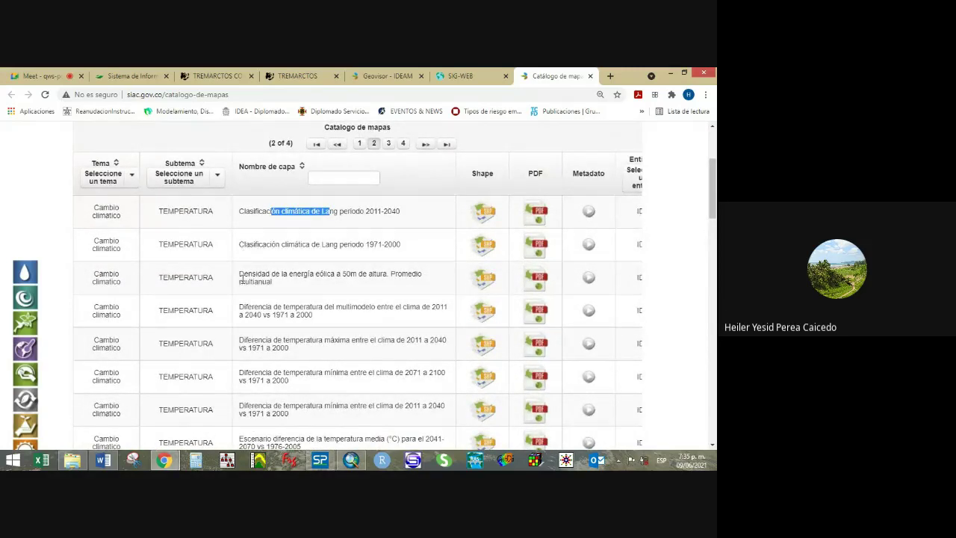
left_click_drag(241, 278, 347, 285)
left_click(288, 286)
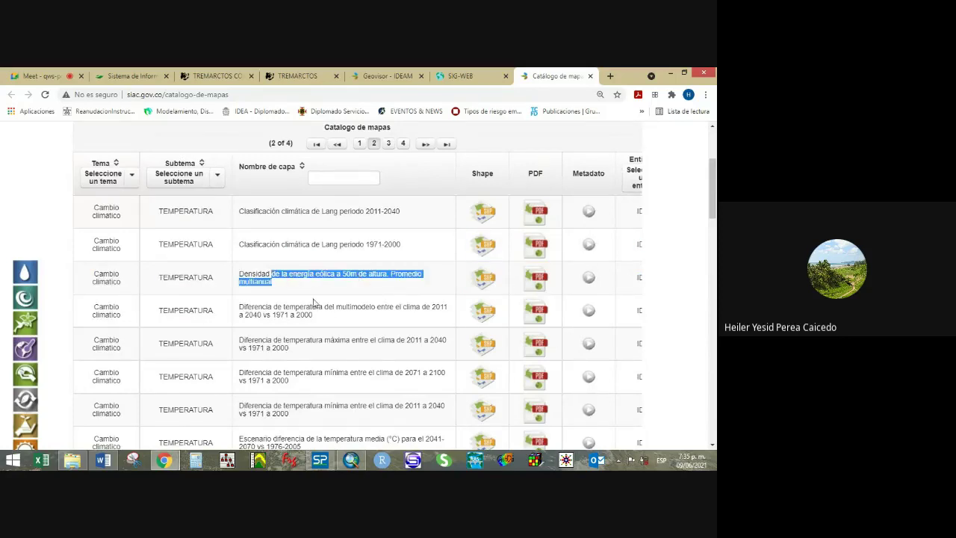
scroll(313, 302, "down", 2)
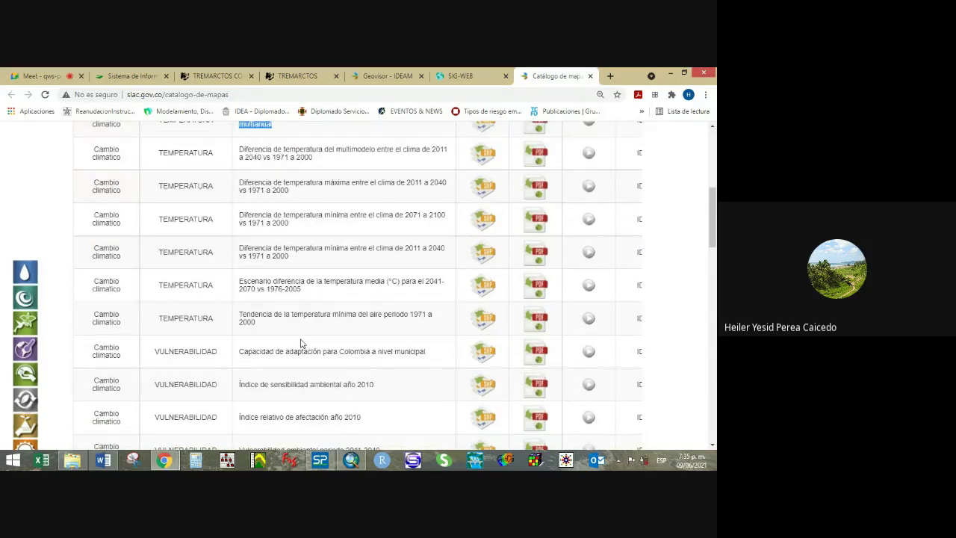
Switch the catalogue's theme filter from Cambio climatico to Biodiversidad and close the theme list.
scroll(301, 342, "down", 2)
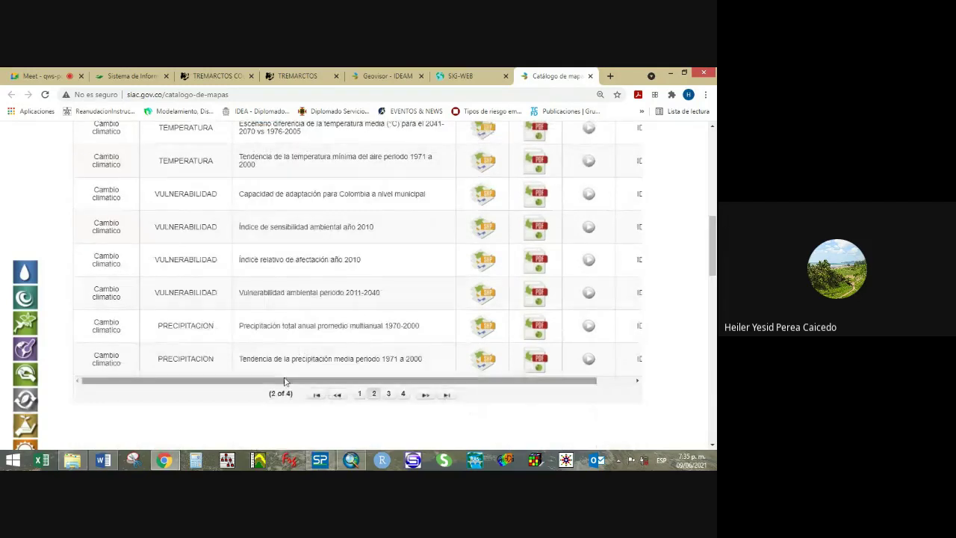
scroll(299, 343, "up", 4)
left_click(131, 176)
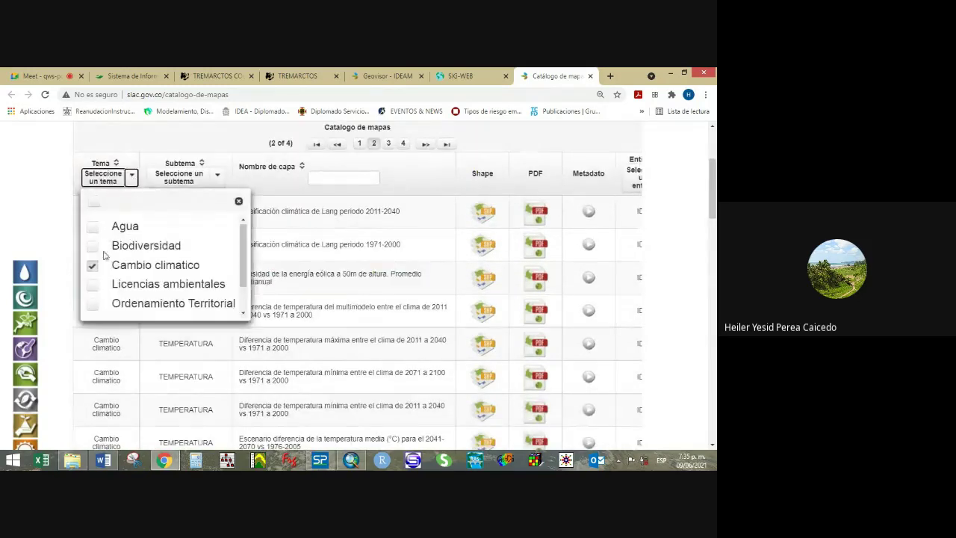
left_click(93, 265)
left_click(93, 246)
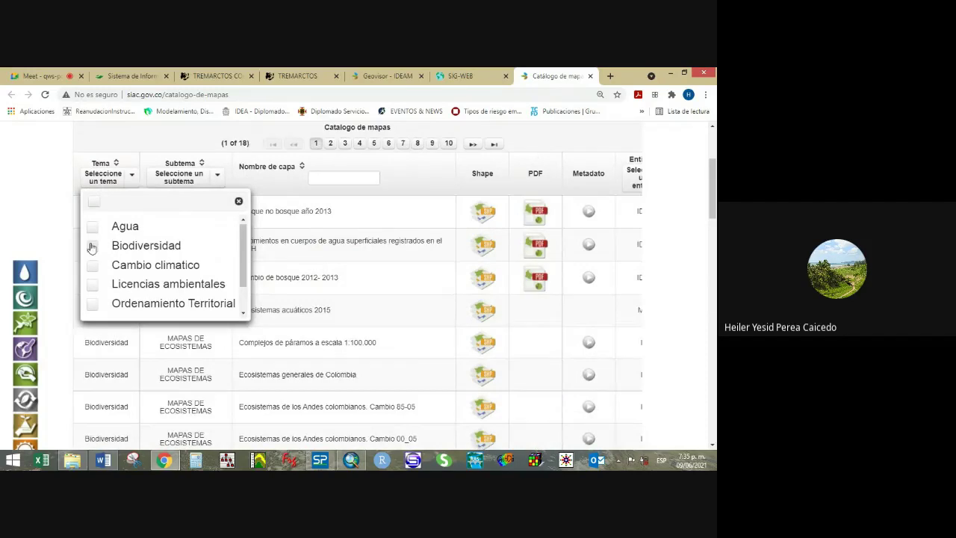
left_click(238, 201)
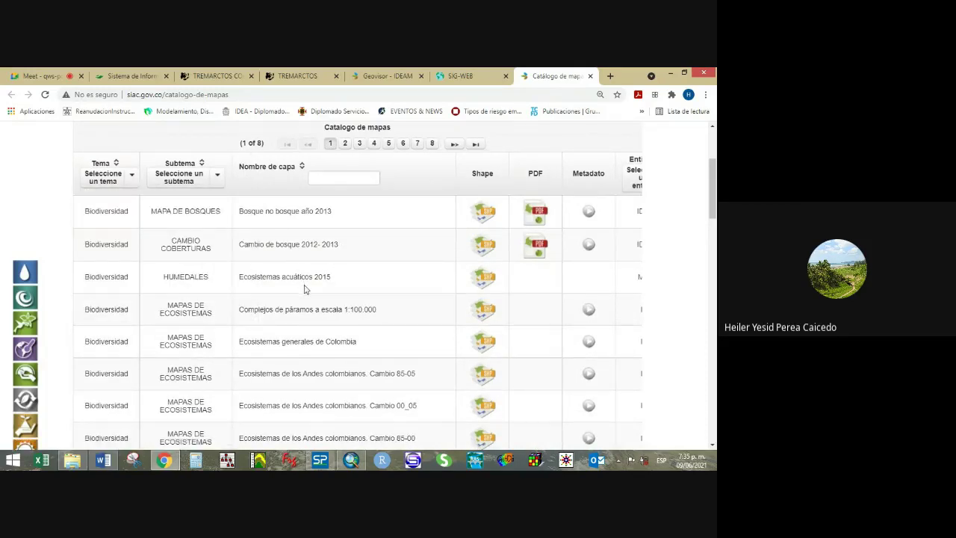
Download the Ecosistemas generales de Colombia shapefile and cut the Ecosistemas_Etter_1998 archive in the Descargas folder.
left_click(485, 342)
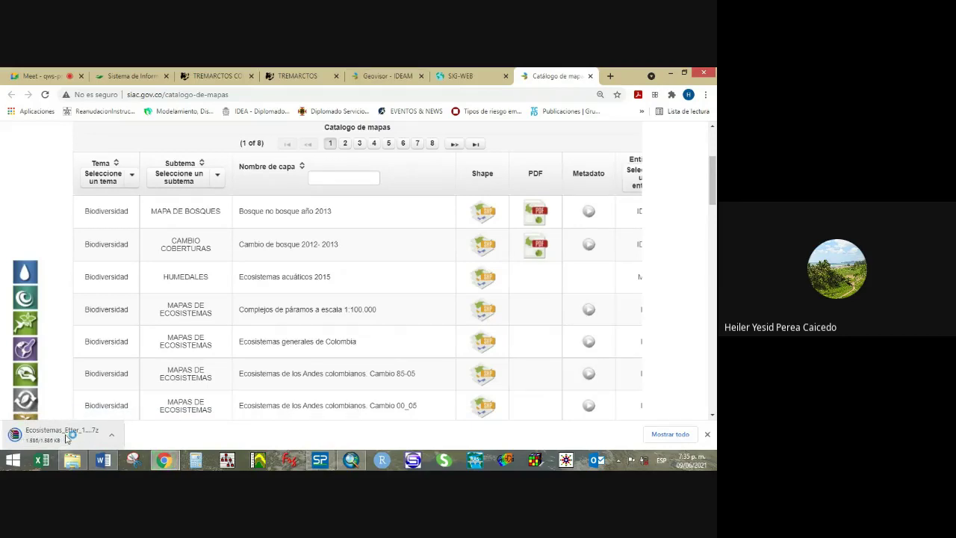
left_click(114, 436)
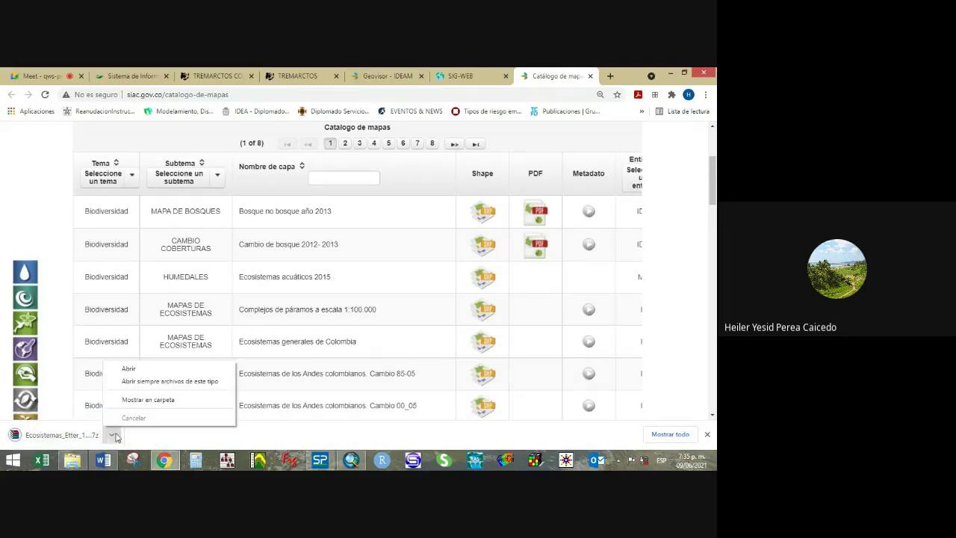
left_click(143, 398)
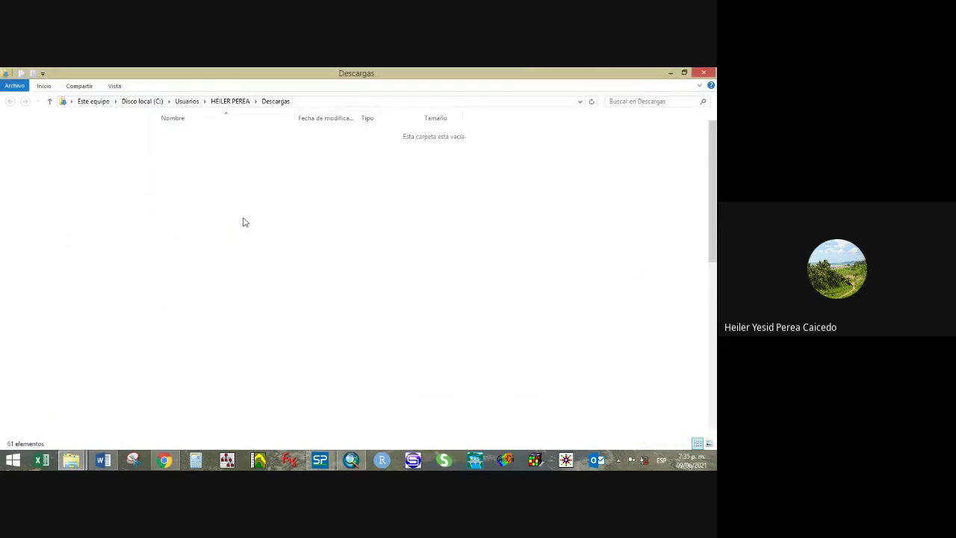
right_click(209, 288)
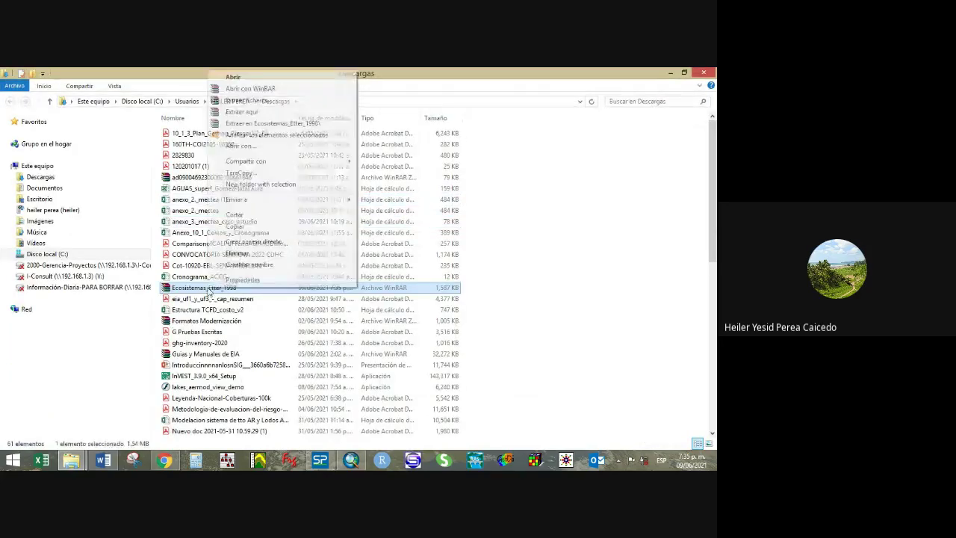
left_click(243, 215)
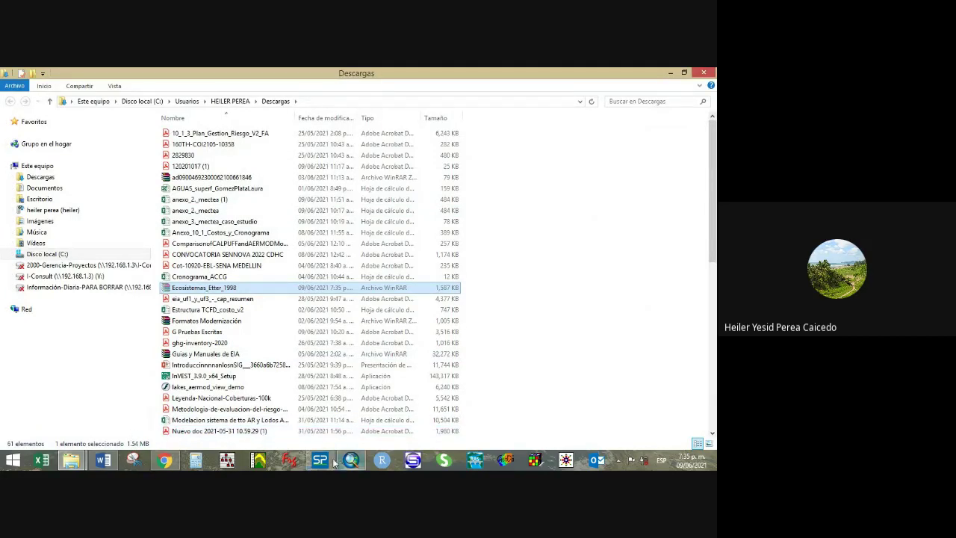
Switch back to Chrome and review the first page of Biodiversidad layers, from ecosystem maps to Amazonia land cover and glacier monitoring.
left_click(164, 460)
left_click(109, 392)
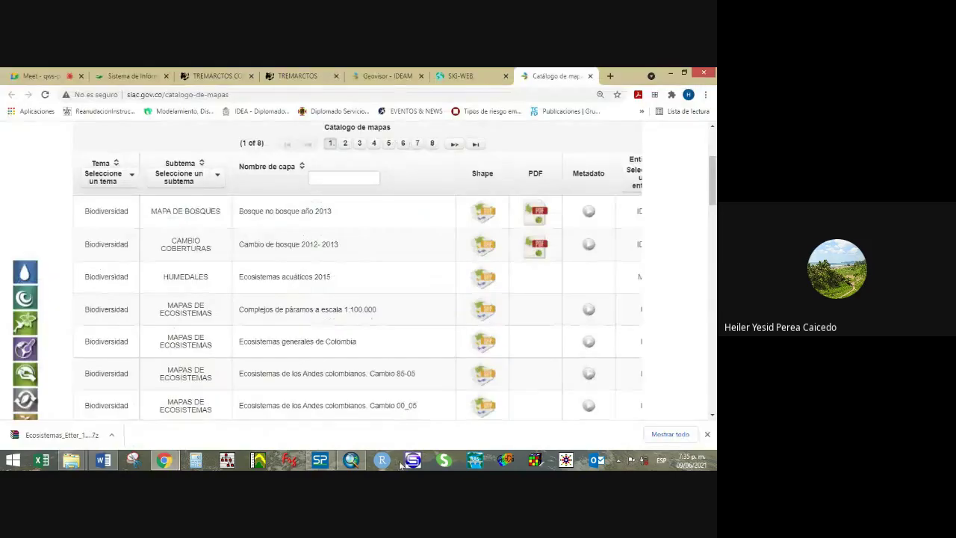
scroll(408, 403, "down", 3)
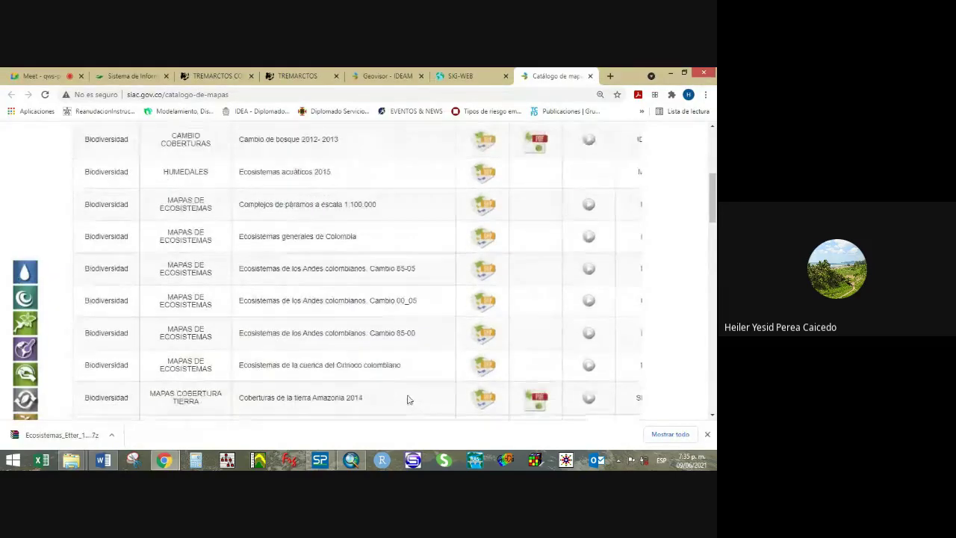
scroll(408, 399, "down", 5)
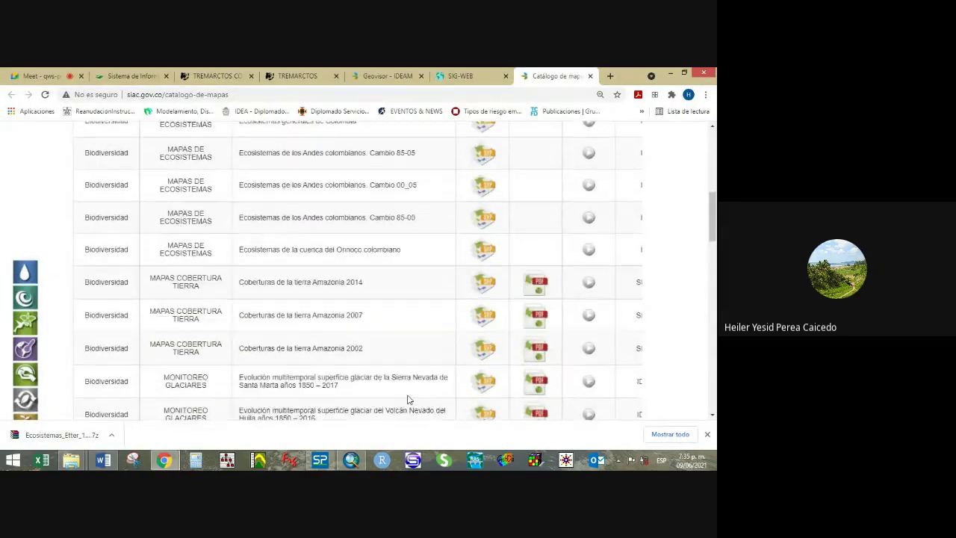
scroll(409, 400, "down", 2)
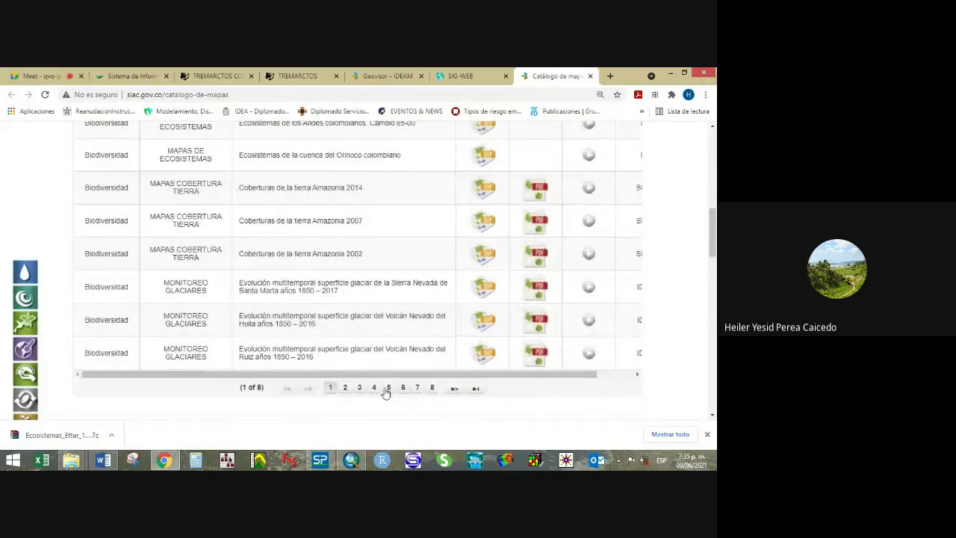
Go to page 2 of the Biodiversidad layers and review the conservation portfolio, praderización and protected-area entries.
left_click(346, 384)
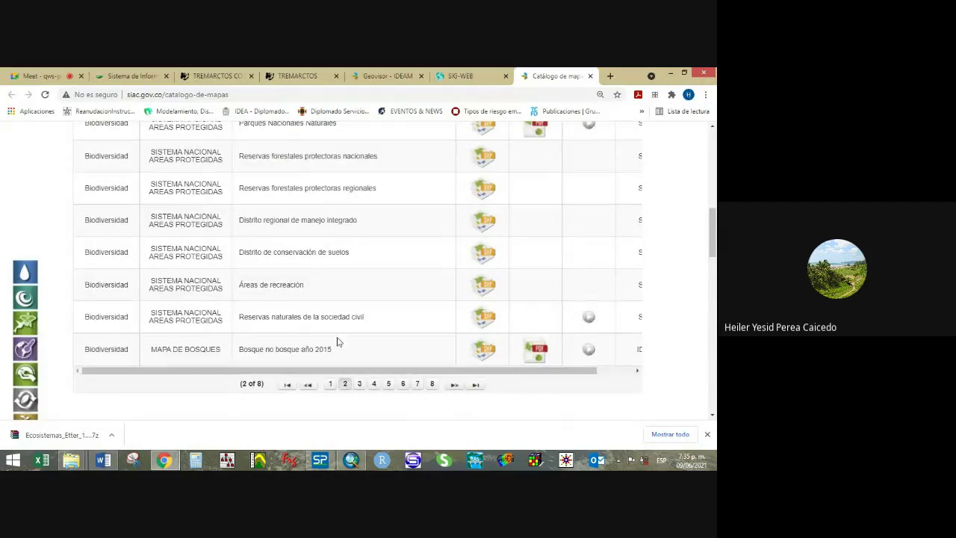
scroll(336, 342, "up", 3)
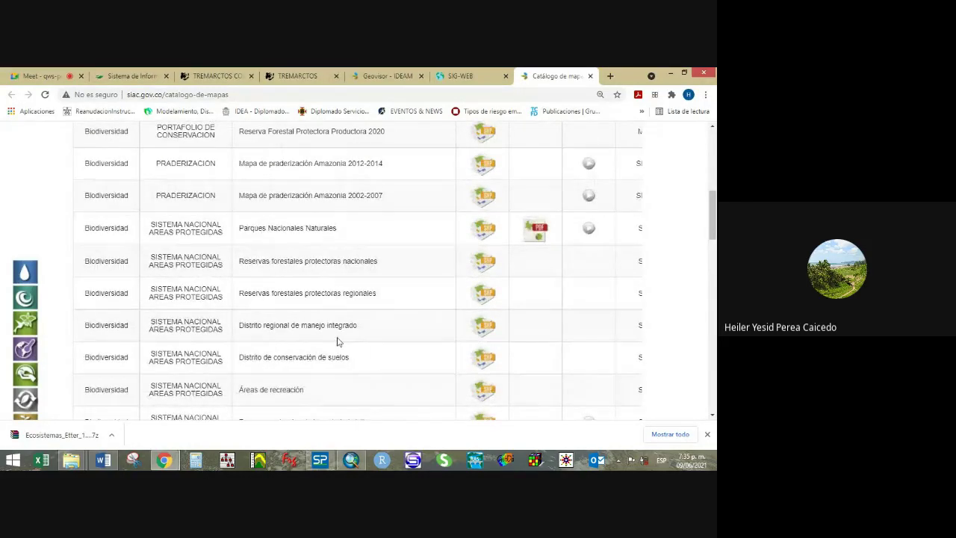
scroll(337, 341, "up", 3)
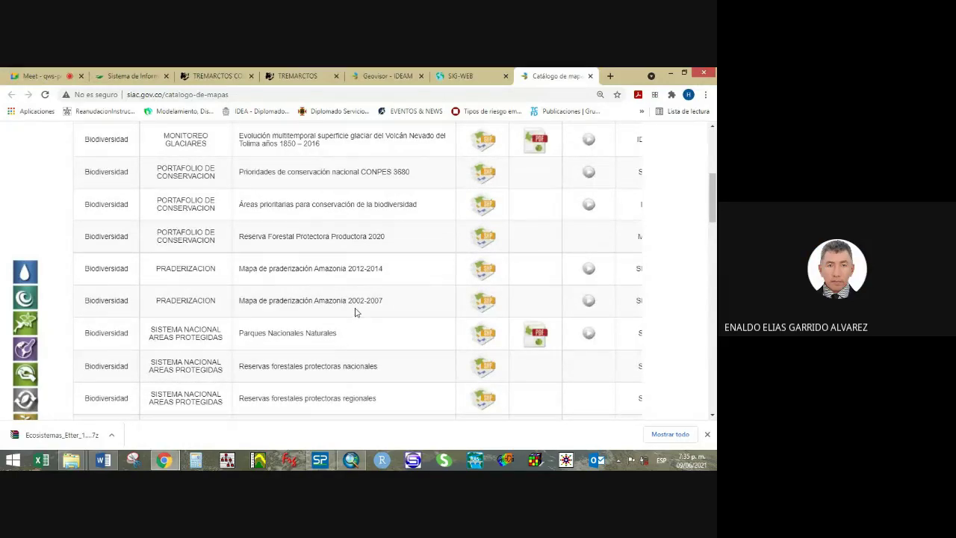
left_click(71, 459)
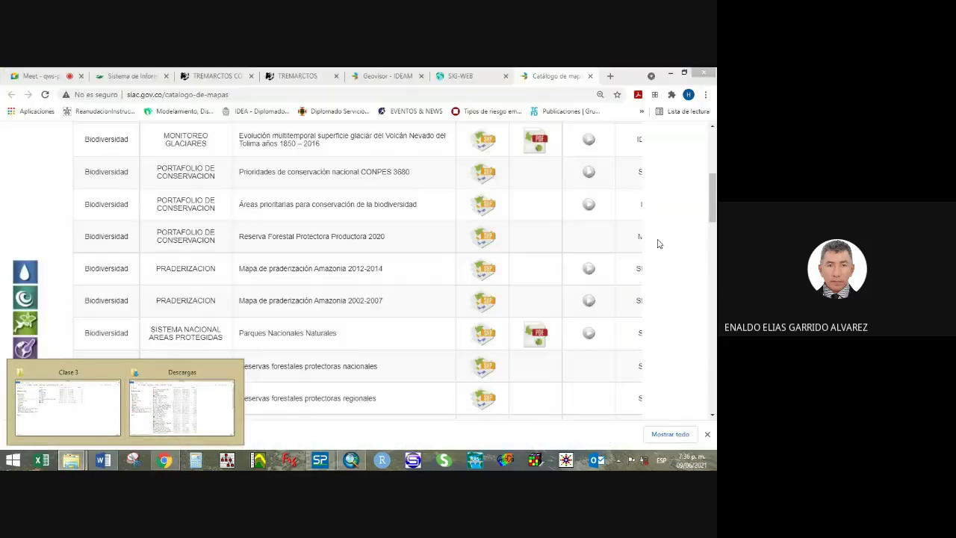
left_click(658, 243)
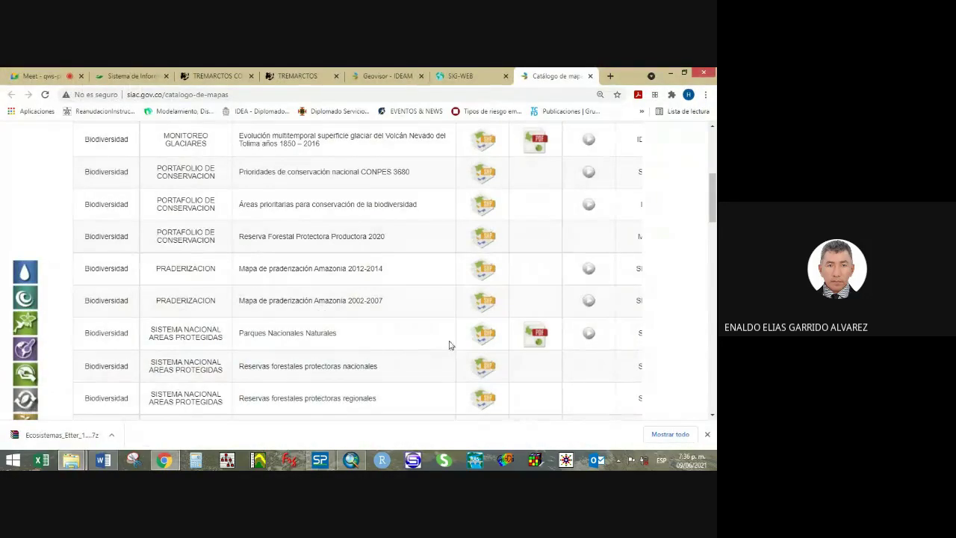
scroll(448, 399, "down", 3)
scroll(441, 396, "down", 3)
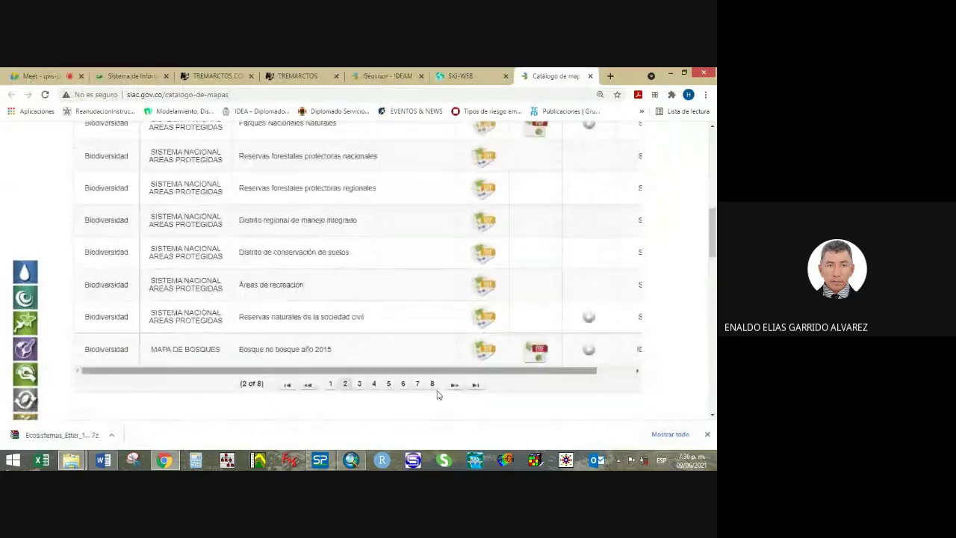
Go to page 3 of the Biodiversidad layers and review its forest change, páramo zoning, RUNAP and Coberturas entries.
left_click(359, 332)
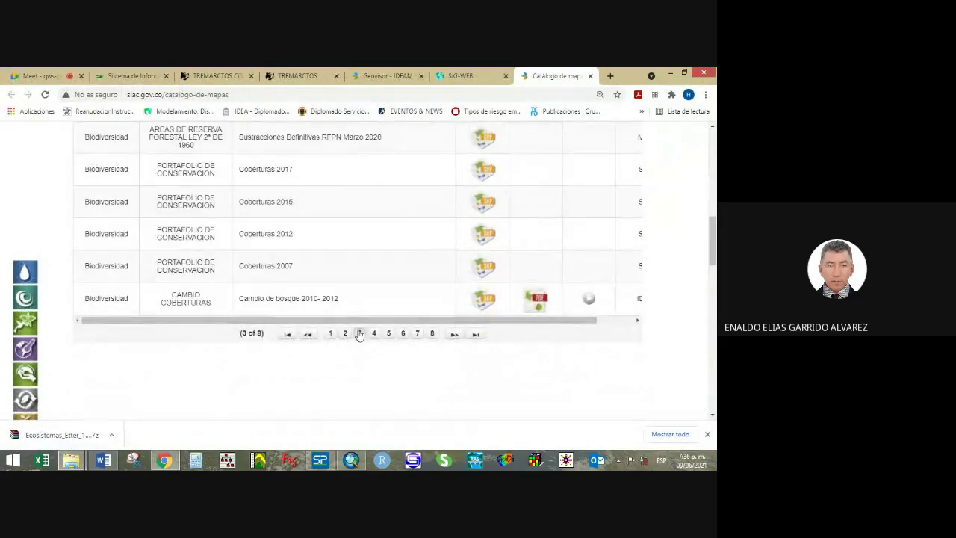
scroll(369, 276, "up", 3)
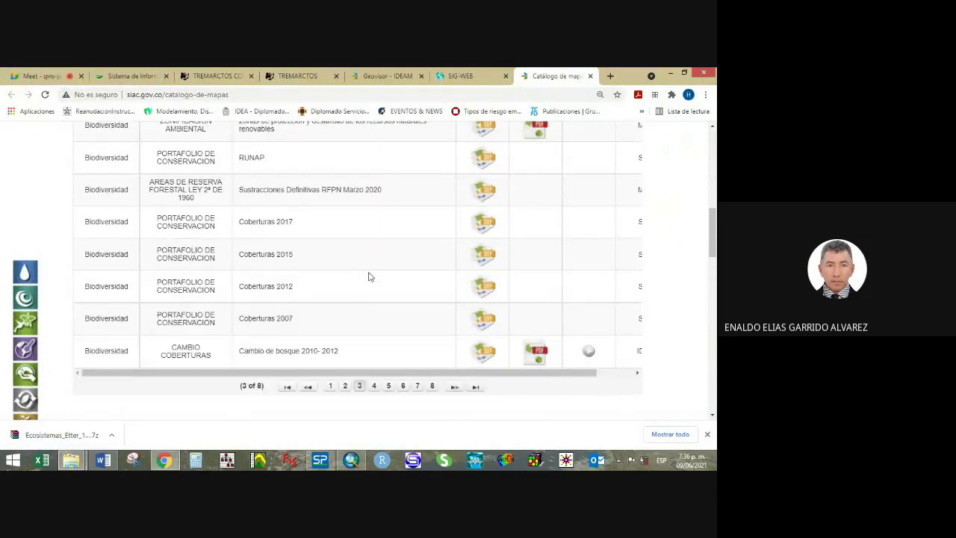
scroll(368, 277, "up", 2)
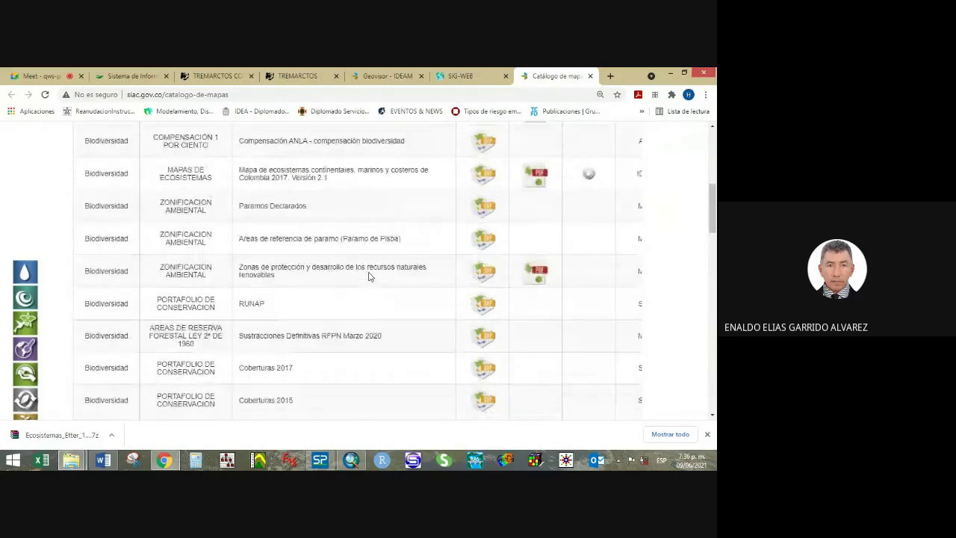
scroll(368, 277, "up", 1)
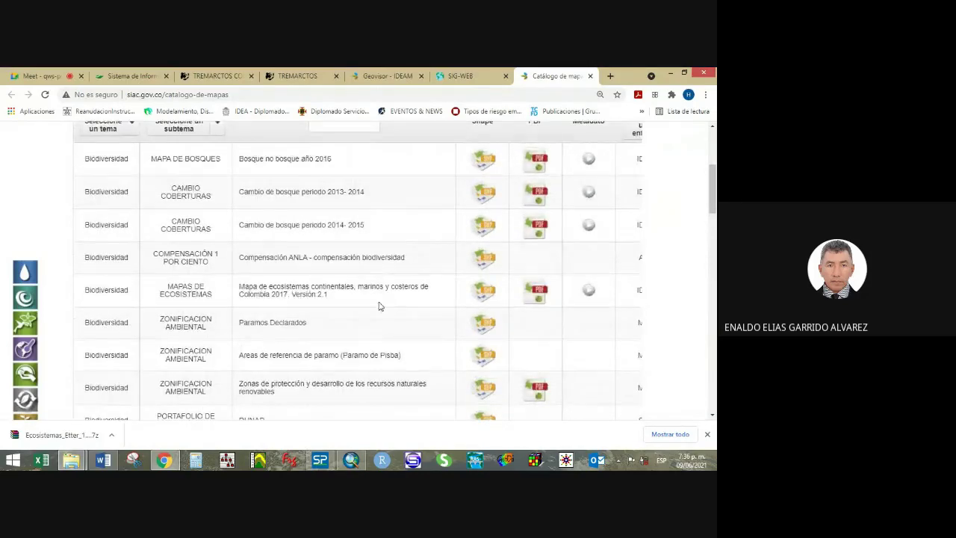
scroll(393, 372, "up", 2)
scroll(393, 371, "down", 9)
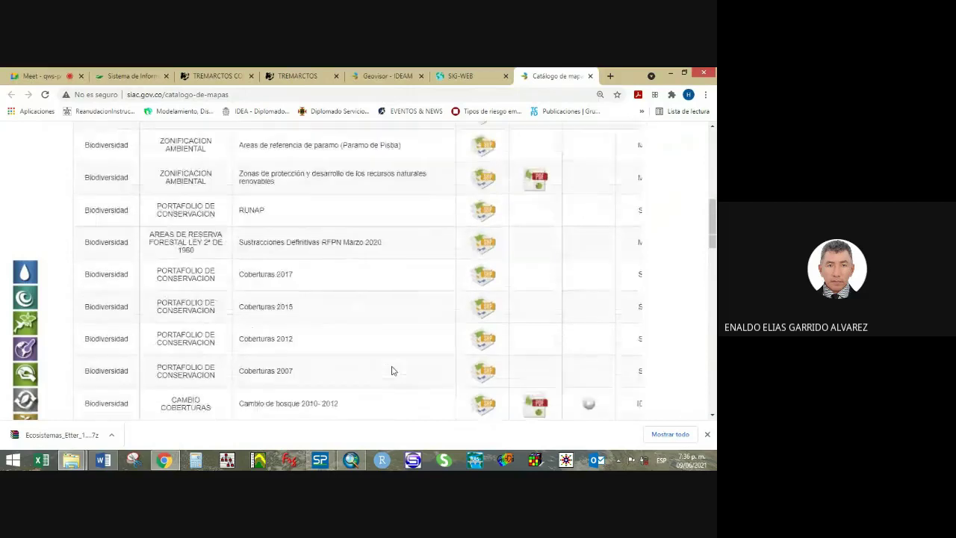
scroll(393, 381, "down", 1)
Go to page 4 of the Biodiversidad layers and review the forest change, degraded forest and Amazonia intervention maps.
left_click(374, 228)
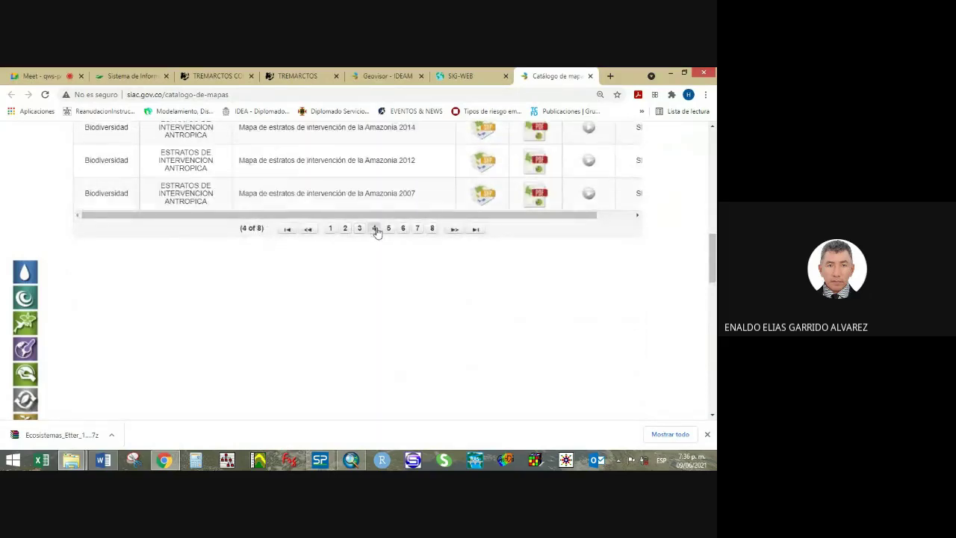
scroll(386, 310, "up", 9)
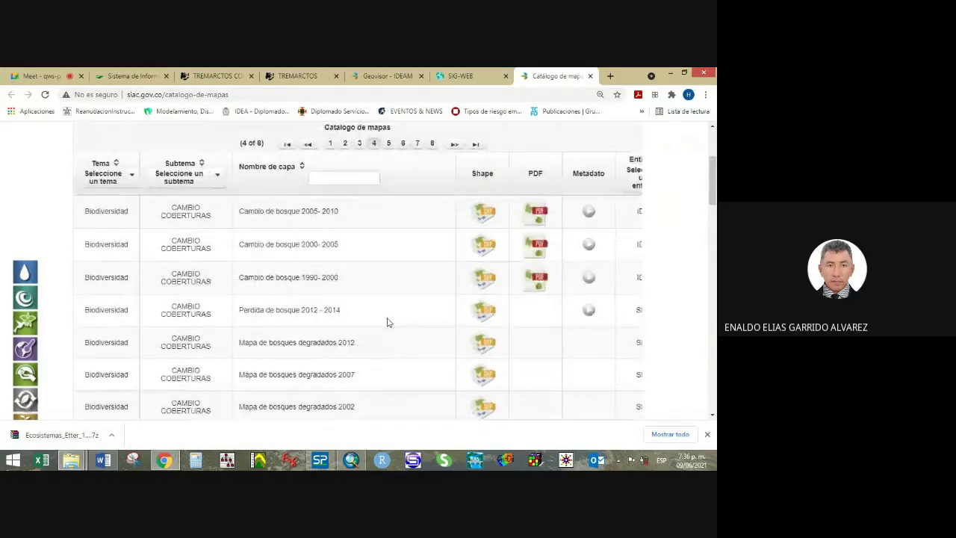
scroll(387, 321, "down", 2)
scroll(387, 322, "down", 2)
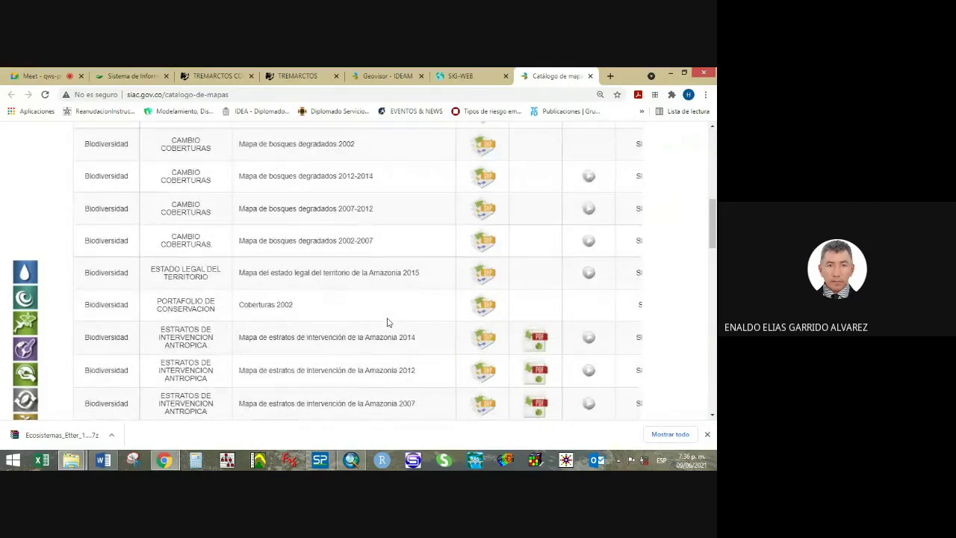
scroll(386, 321, "down", 1)
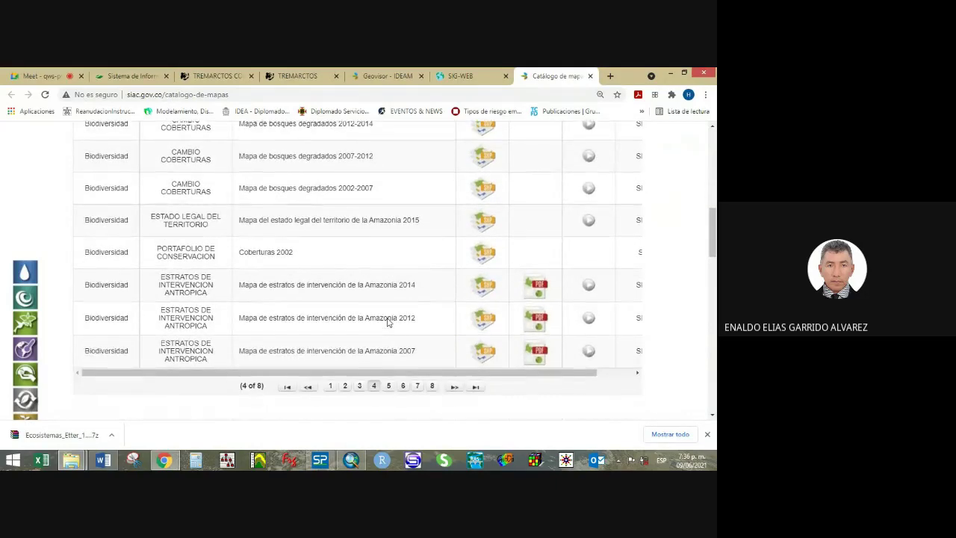
Go to page 5 of the Biodiversidad layers and review the Humedales, Zonificacion PDET and Bosque no bosque entries.
left_click(389, 386)
scroll(391, 318, "up", 8)
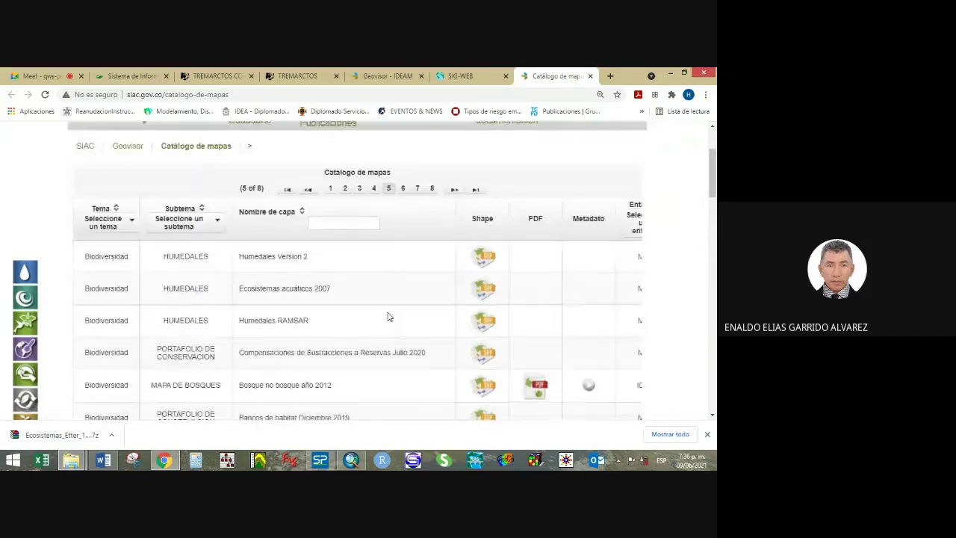
scroll(387, 316, "down", 3)
scroll(387, 316, "down", 1)
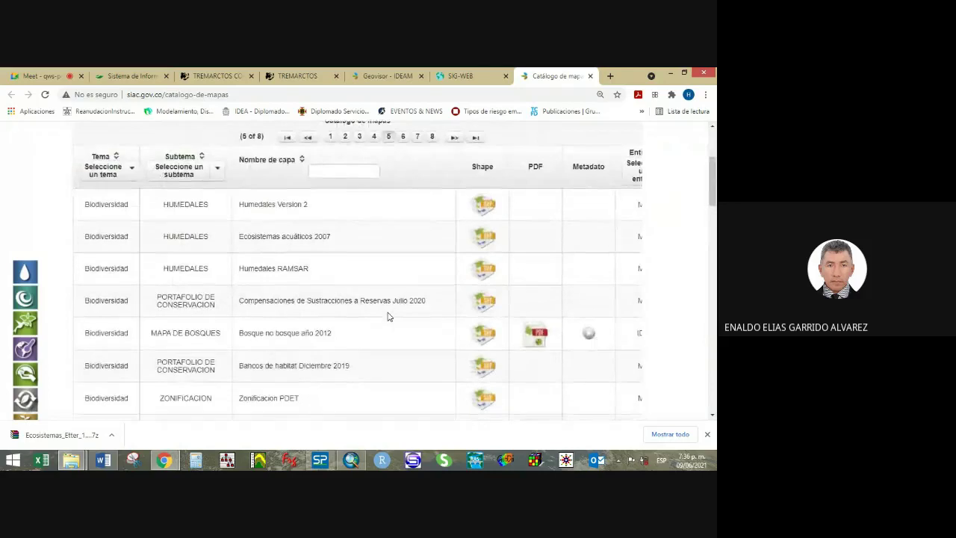
scroll(396, 319, "down", 1)
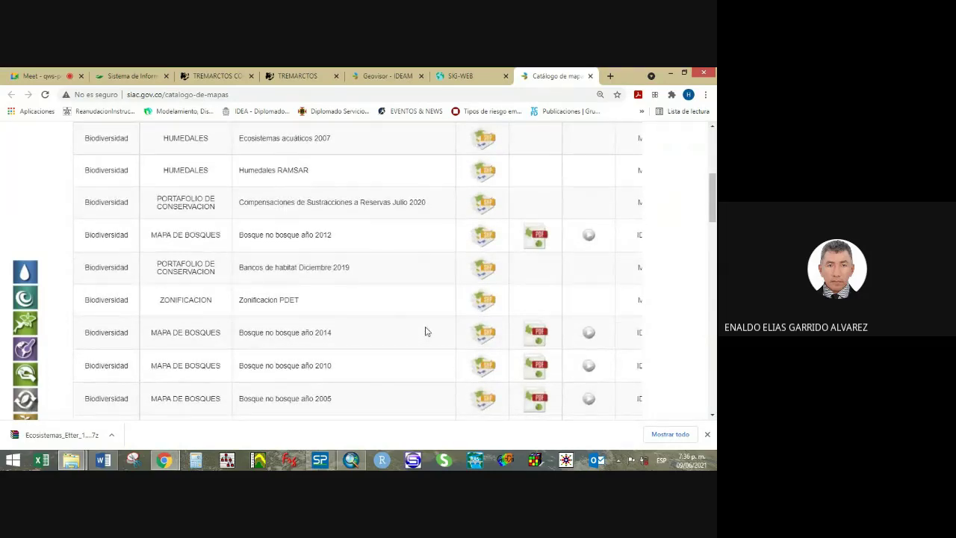
scroll(426, 331, "down", 3)
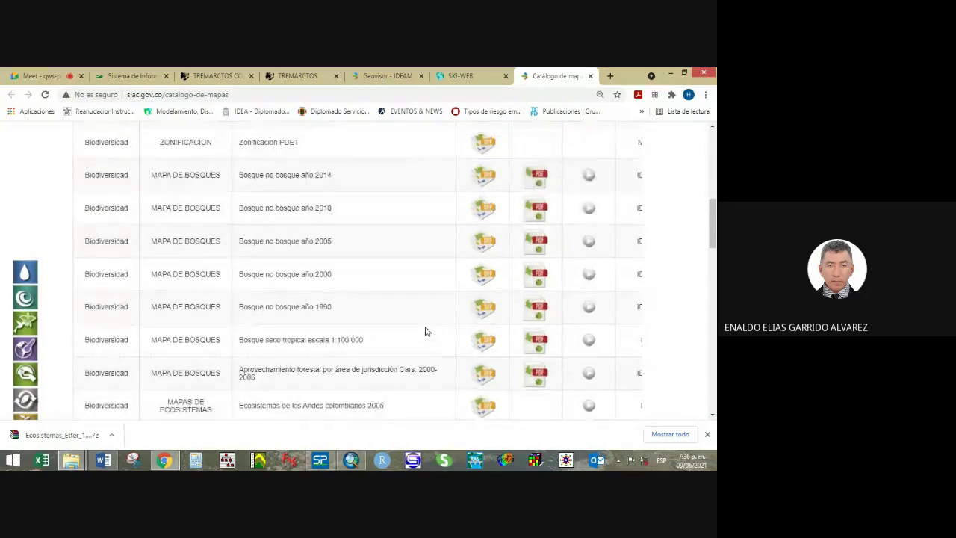
scroll(426, 331, "down", 2)
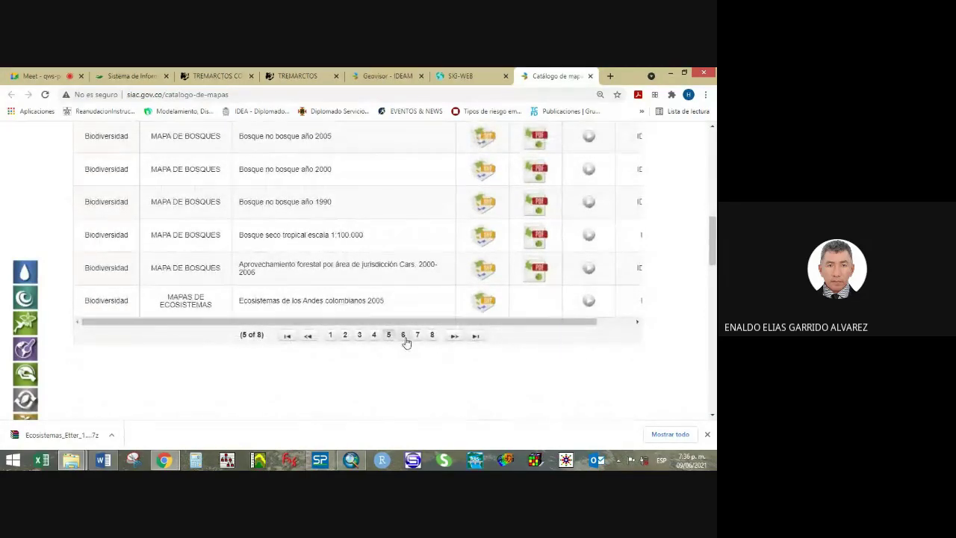
Go to page 6 of the Biodiversidad layers and look over its ecosystem and land cover maps.
left_click(403, 335)
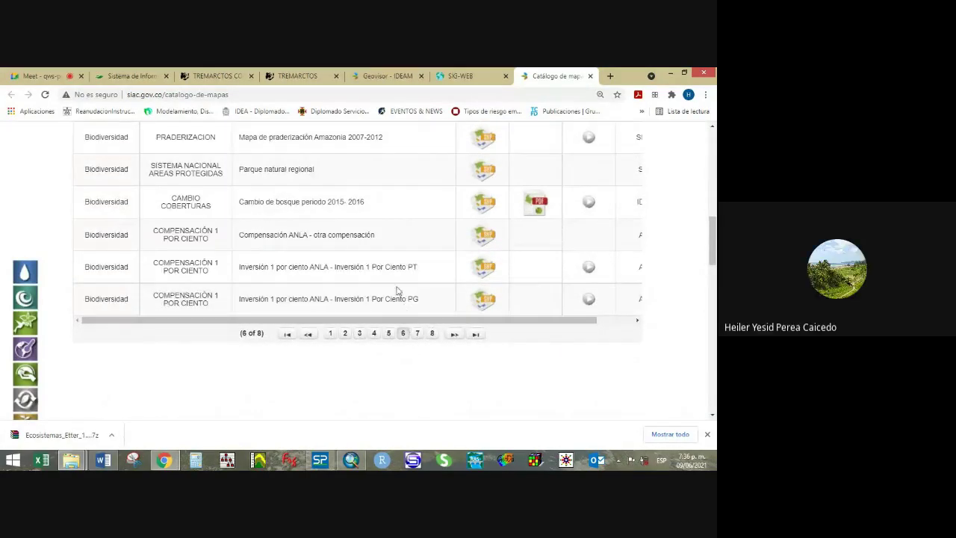
scroll(396, 289, "up", 5)
scroll(396, 289, "up", 1)
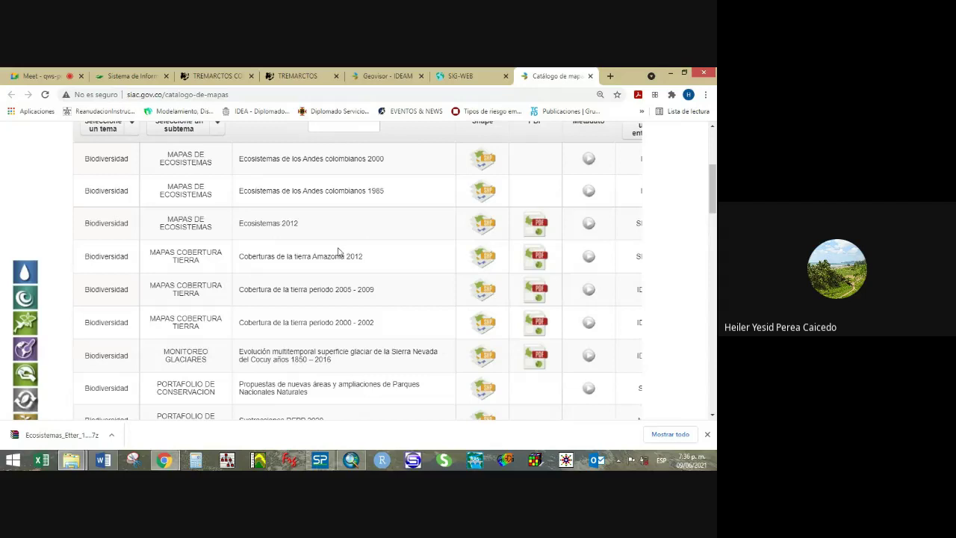
left_click(487, 225)
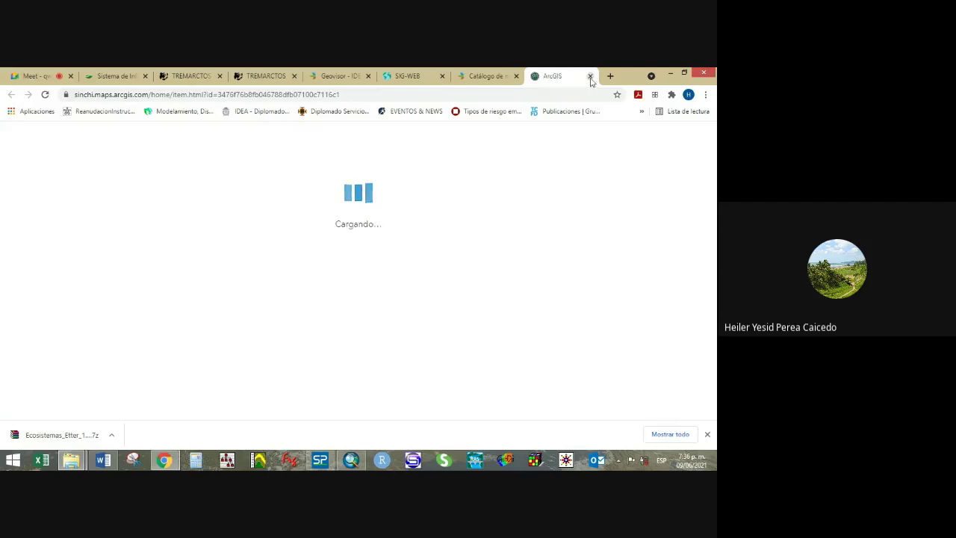
left_click(486, 76)
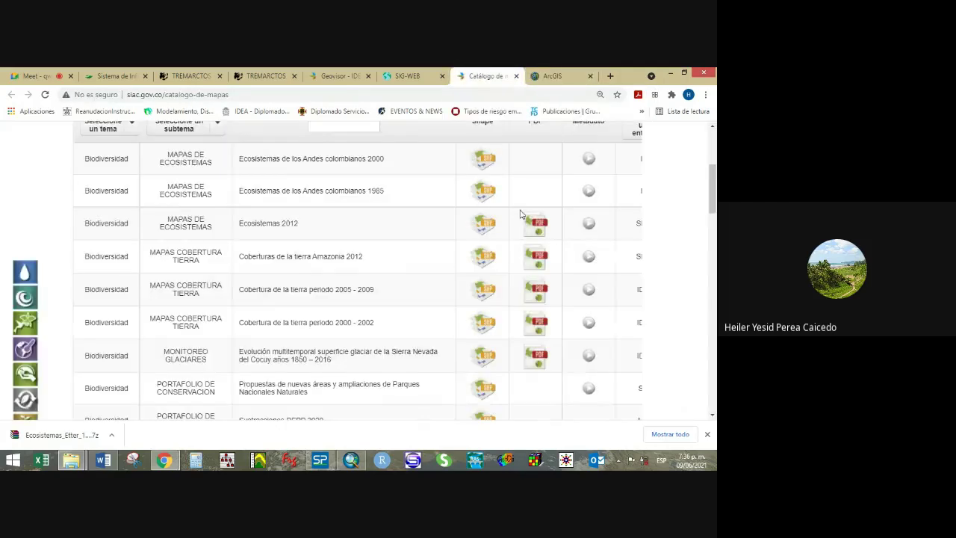
left_click(582, 75)
left_click(590, 76)
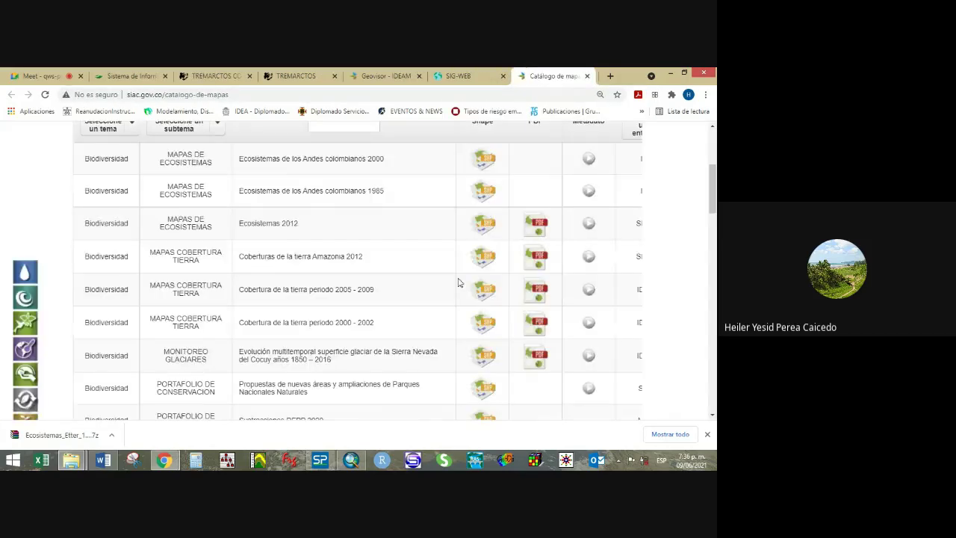
Open the shapefile page of the Ecosistemas 2012 catalogue entry in a new browser tab.
right_click(482, 223)
left_click(502, 233)
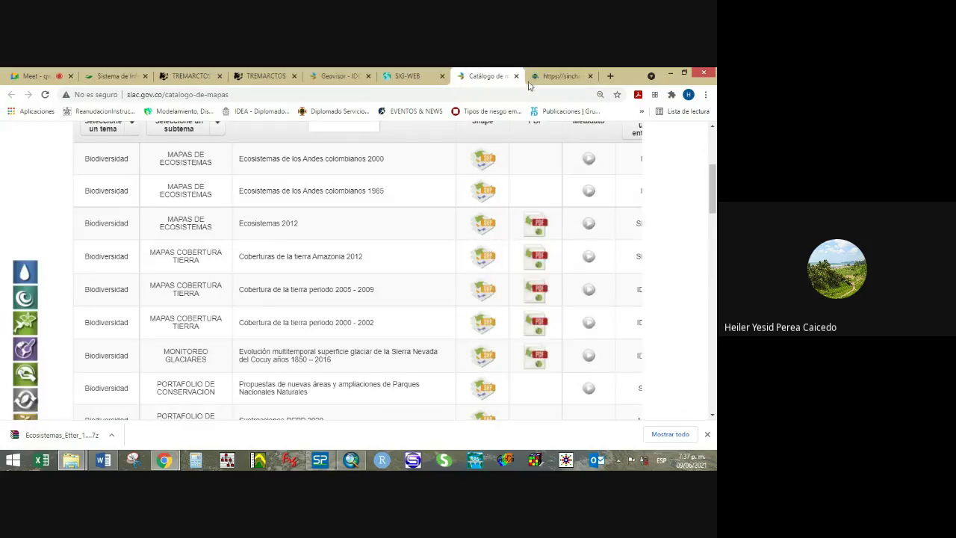
left_click(557, 76)
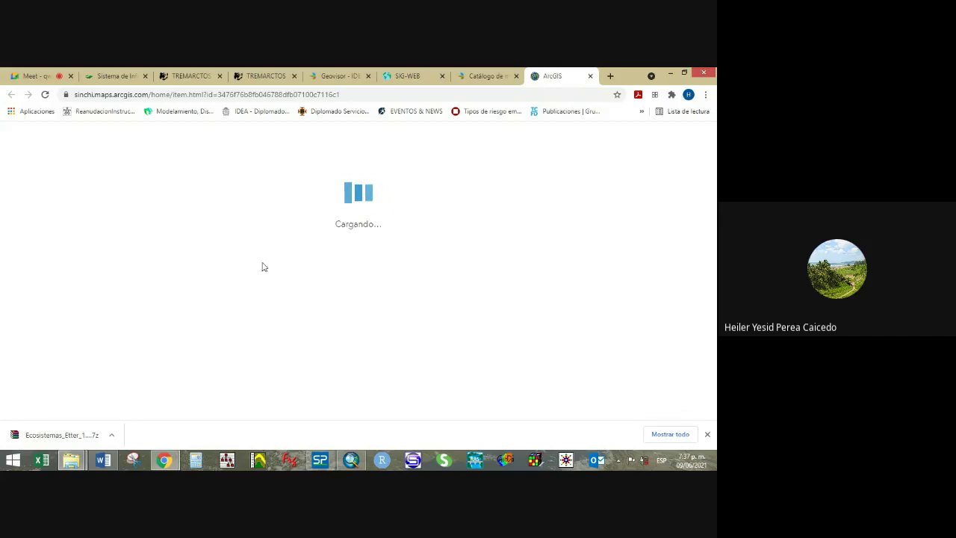
Check the downloaded Ecosistemas_Etter_1998 archive in its folder, and download the Ecosistemas por región (2012) shapefile at scale 1:100.000.
left_click(114, 436)
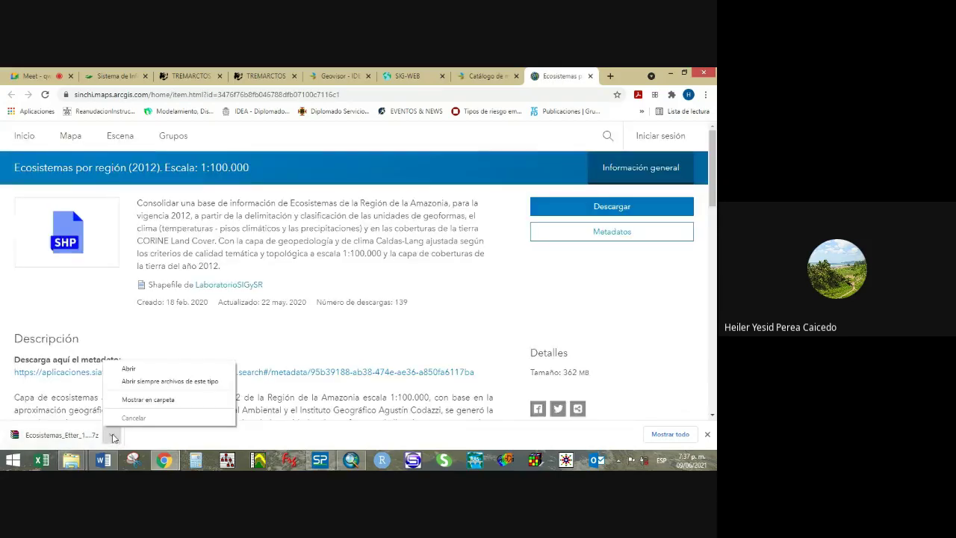
left_click(148, 399)
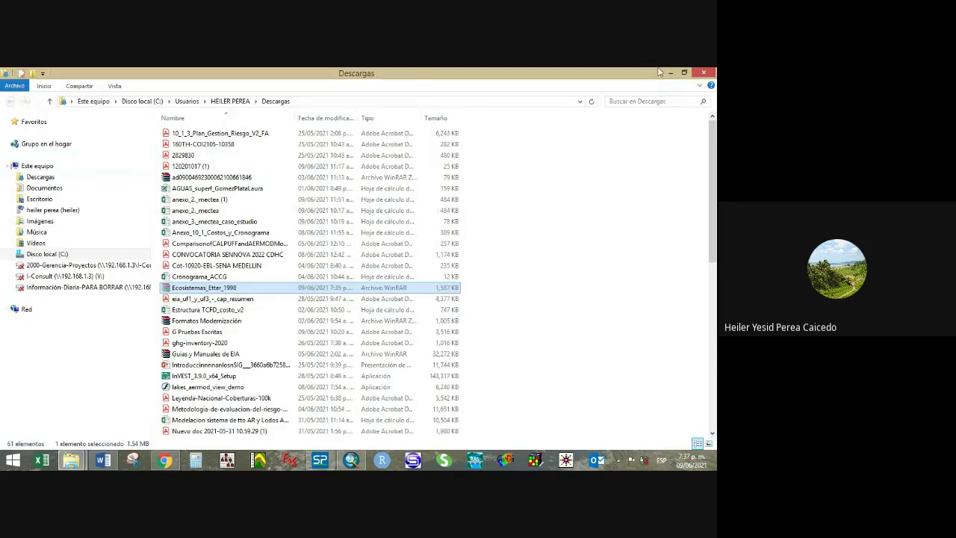
left_click(670, 73)
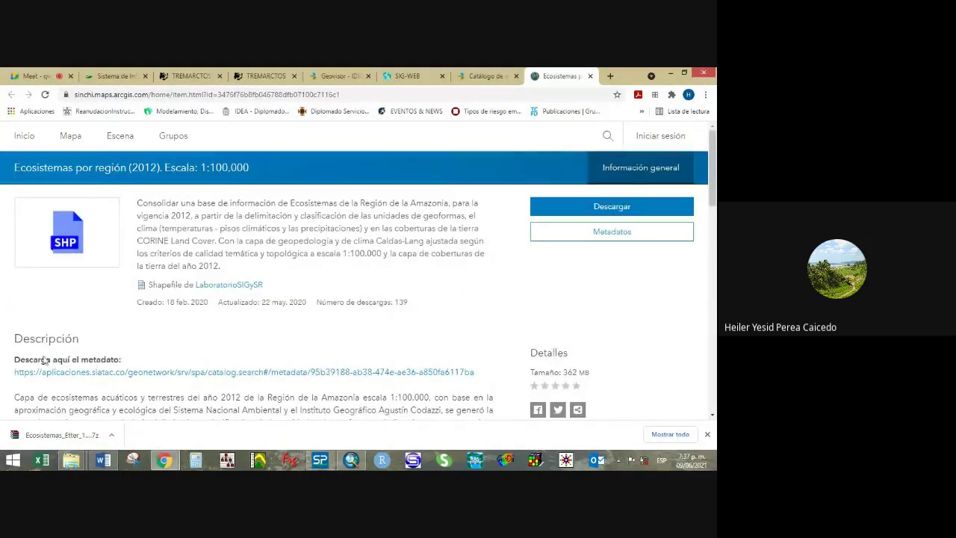
left_click(605, 208)
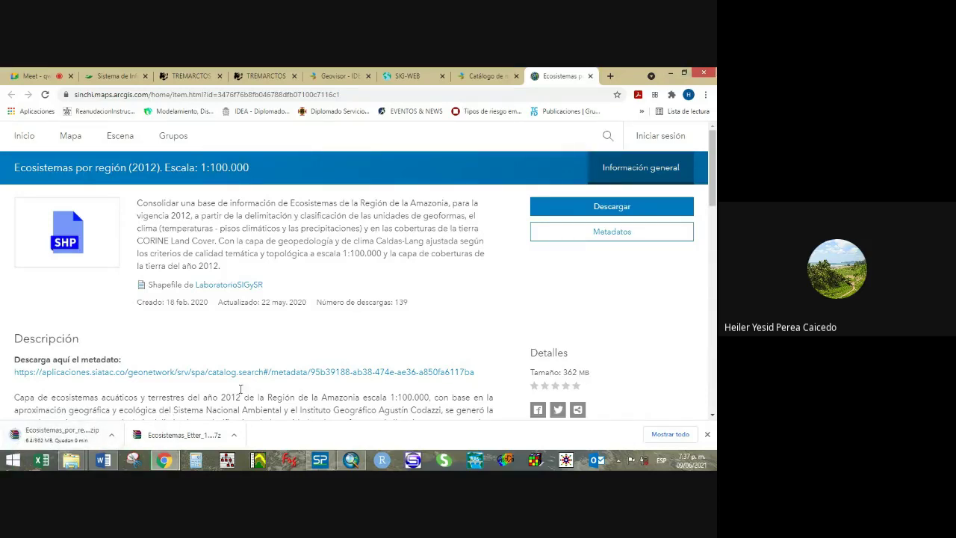
Close the old SIG-WEB viewer, reopen the Visor Geográfico from the SIAC Geovisor page and accept its terms of use.
left_click(463, 76)
left_click(430, 74)
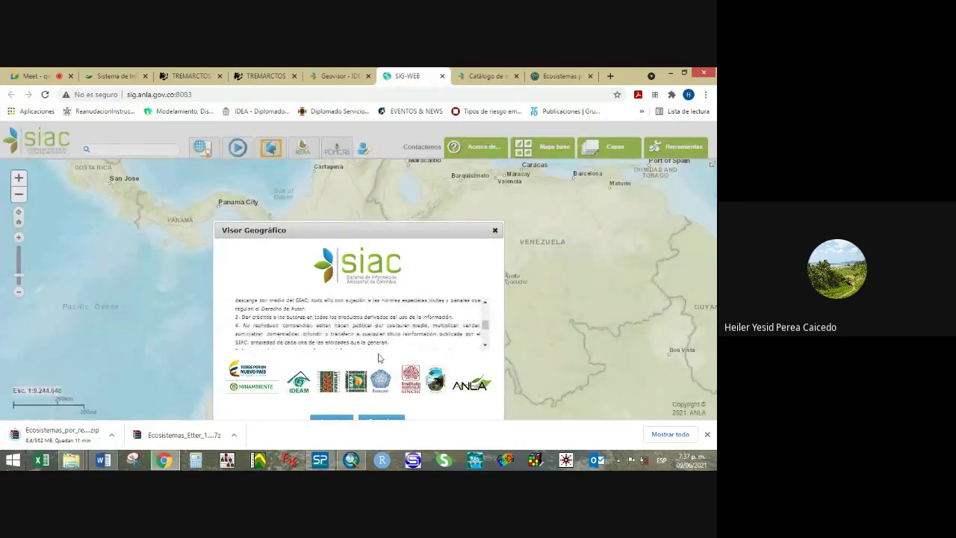
left_click(496, 230)
key("ctrl+w")
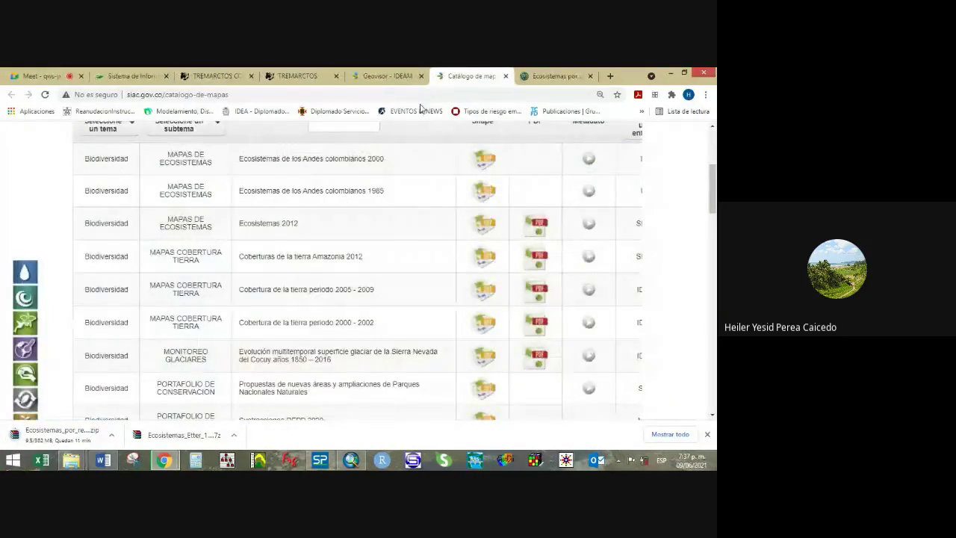
left_click(392, 76)
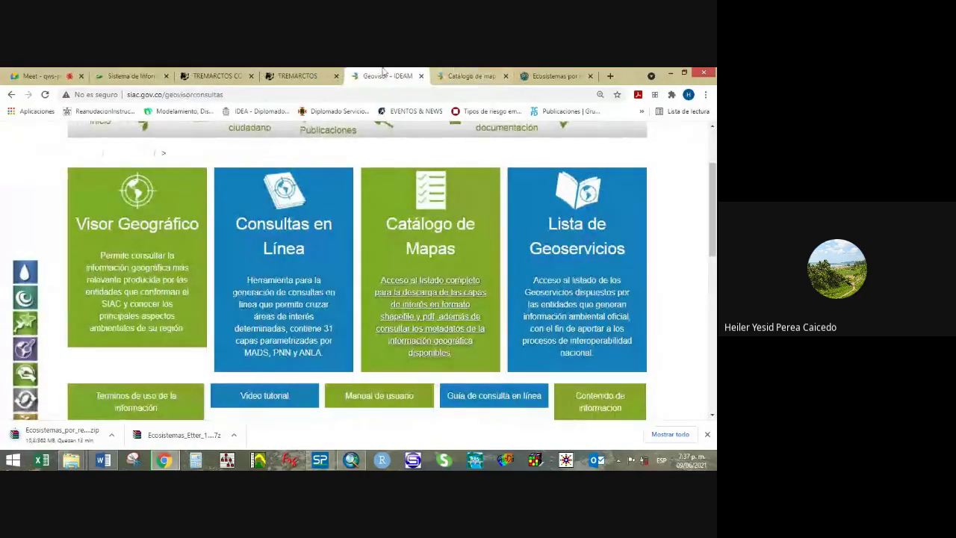
left_click(119, 224)
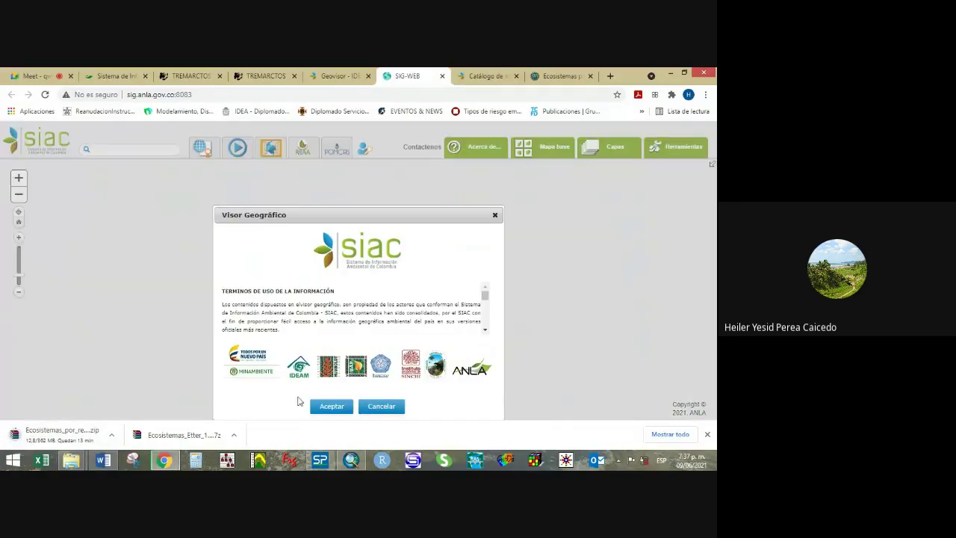
left_click(331, 407)
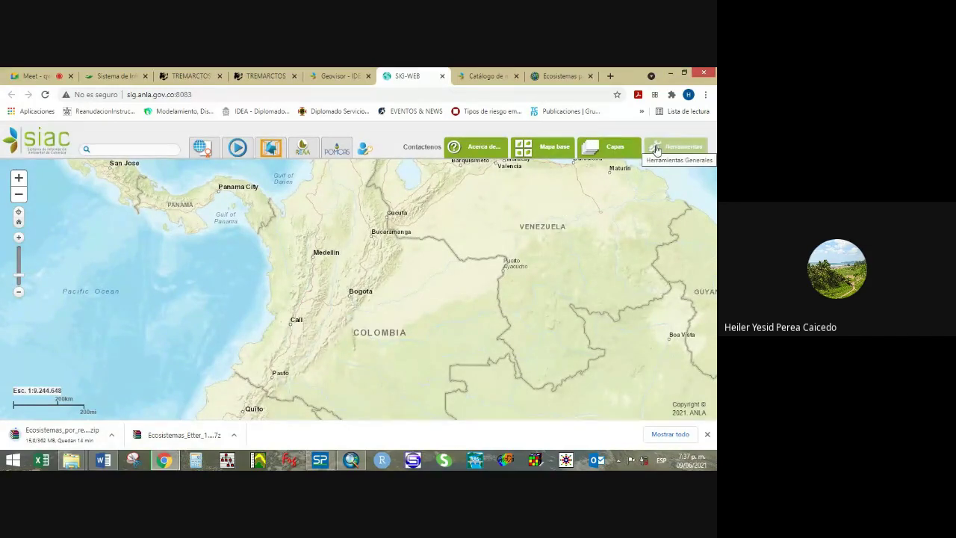
Check the TREMARCTOS analysis map and return to the SIAC geographic viewer.
left_click(249, 74)
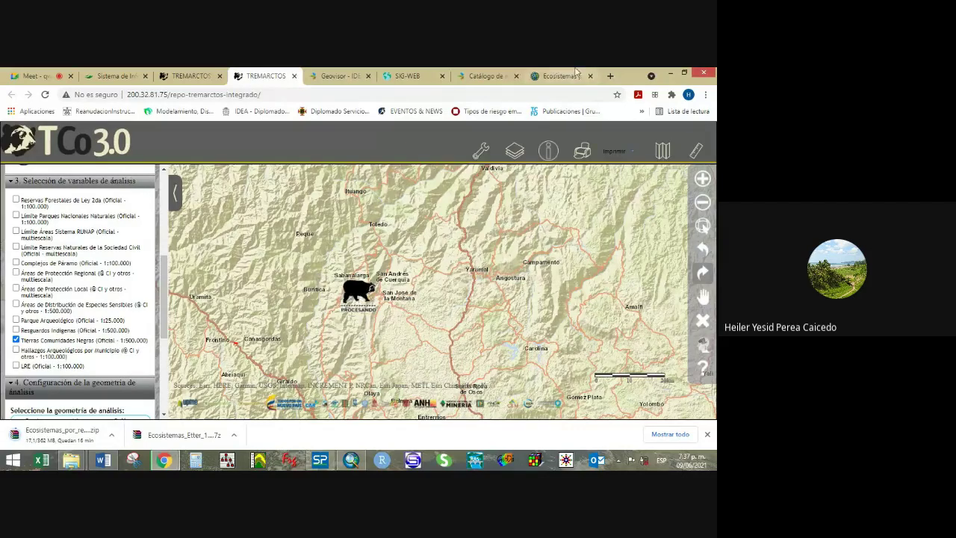
left_click(568, 76)
left_click(481, 75)
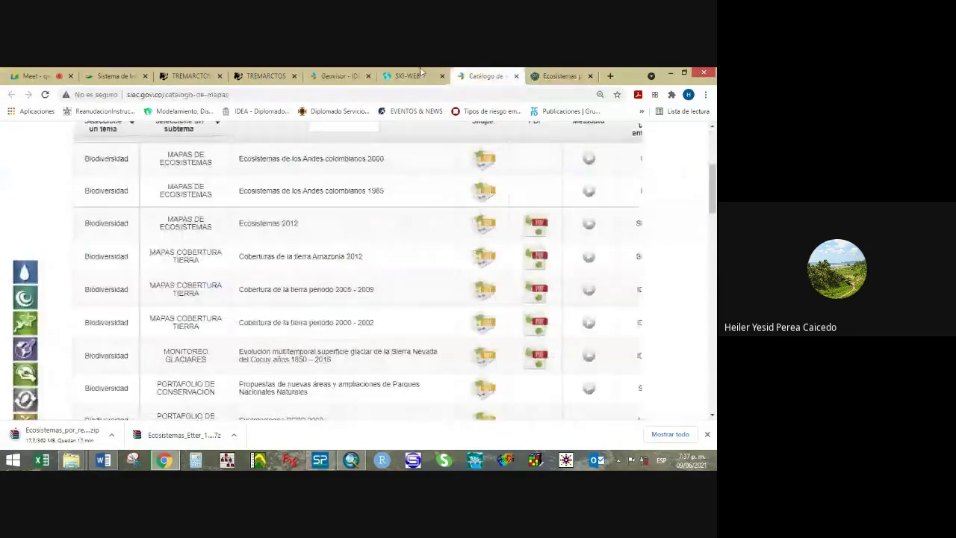
left_click(420, 75)
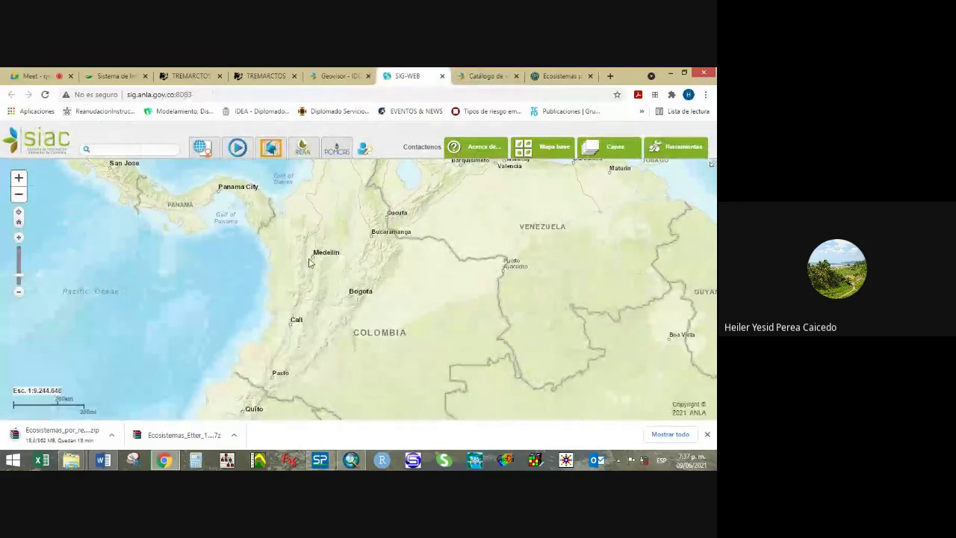
Import the zipped shapefile Ventana.zip from the Clase 3 folder into the SIAC viewer with the shapefile import tool.
left_click(686, 147)
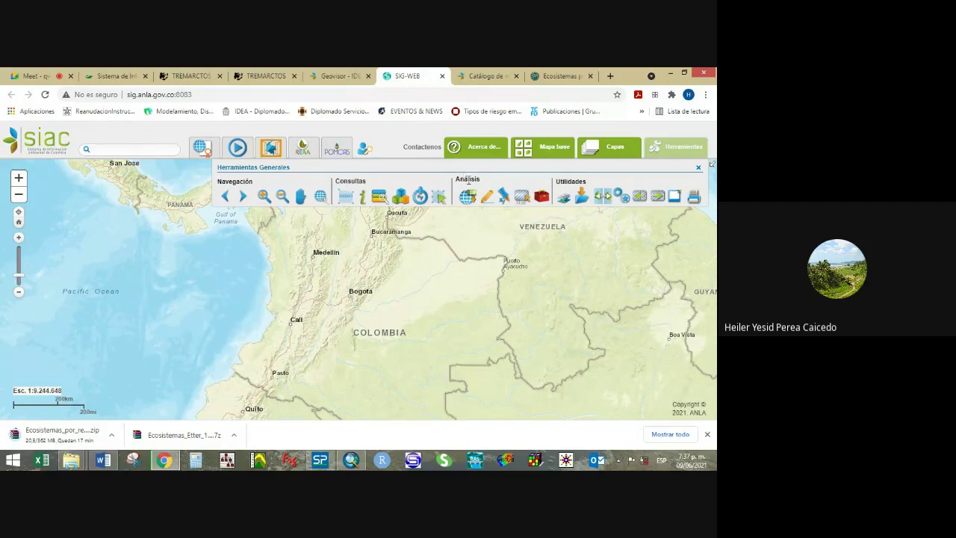
left_click_drag(455, 177, 482, 182)
left_click(466, 198)
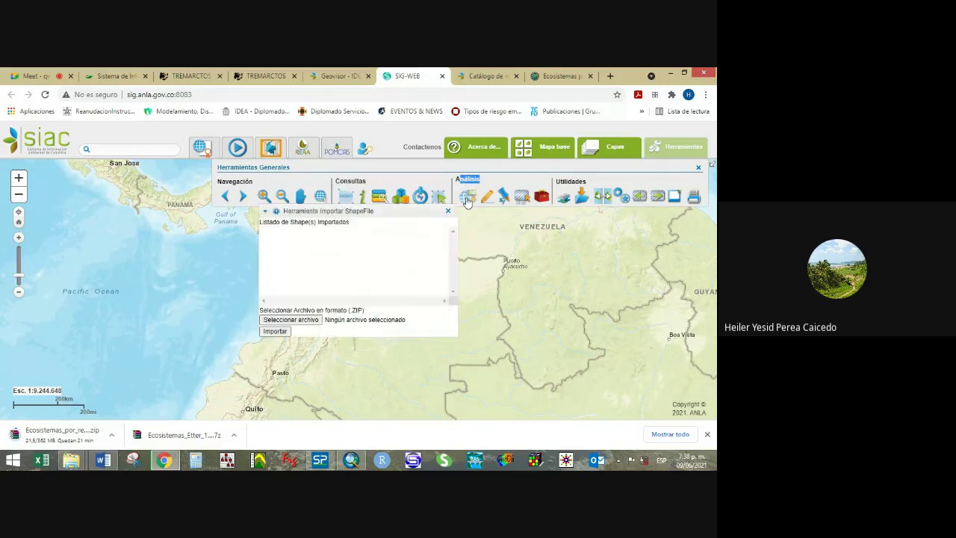
left_click(298, 321)
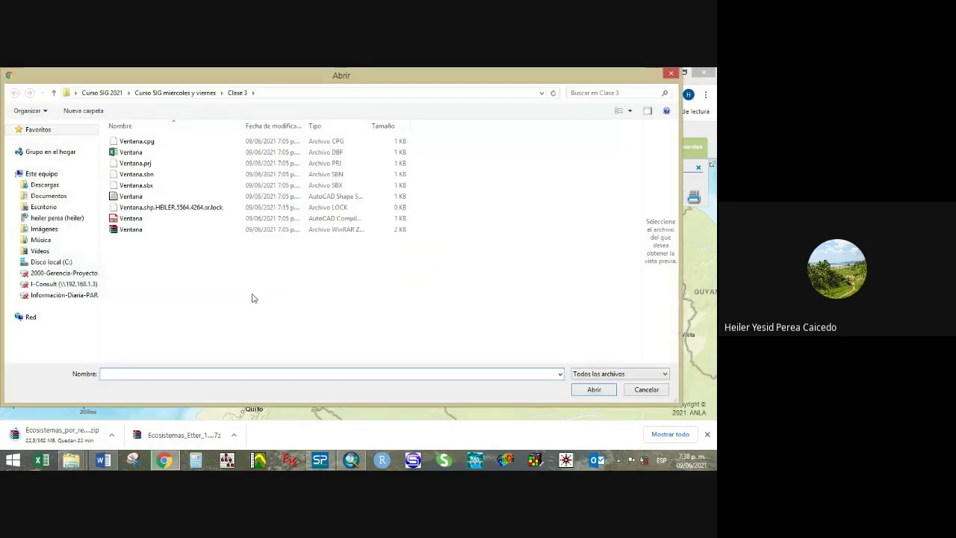
left_click(124, 230)
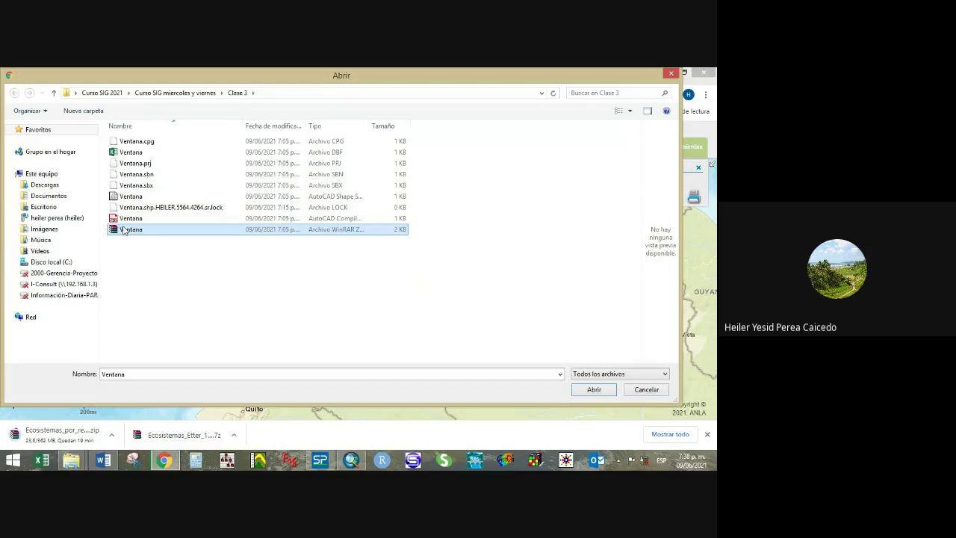
left_click(583, 391)
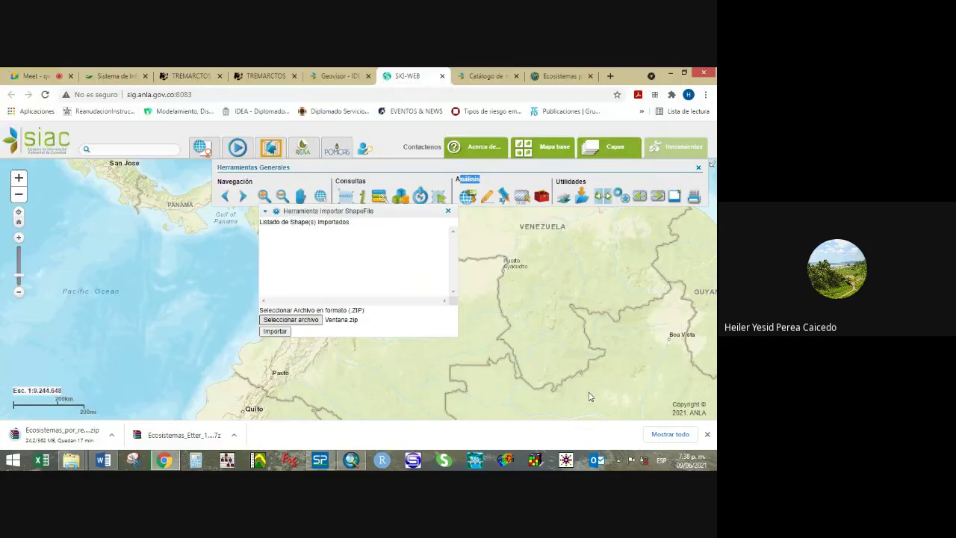
left_click(274, 331)
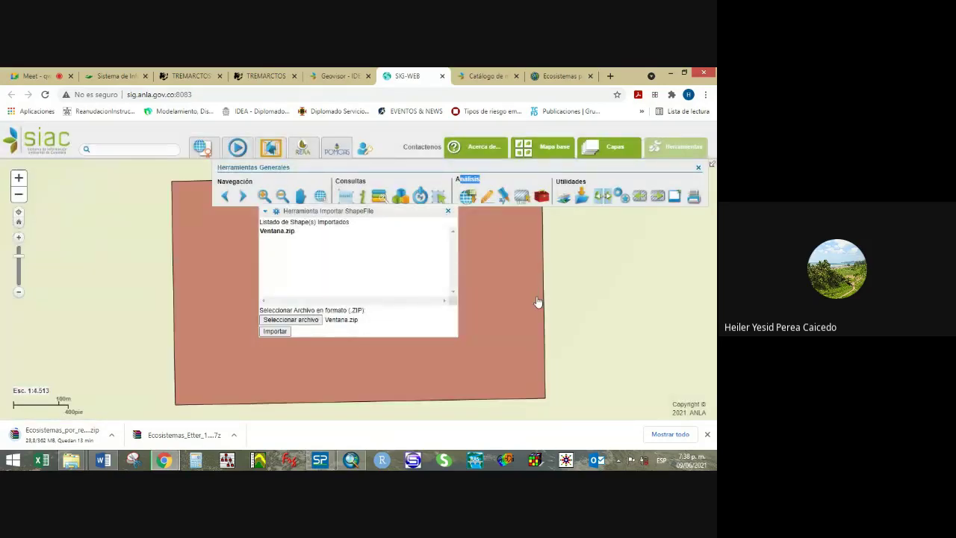
left_click(449, 212)
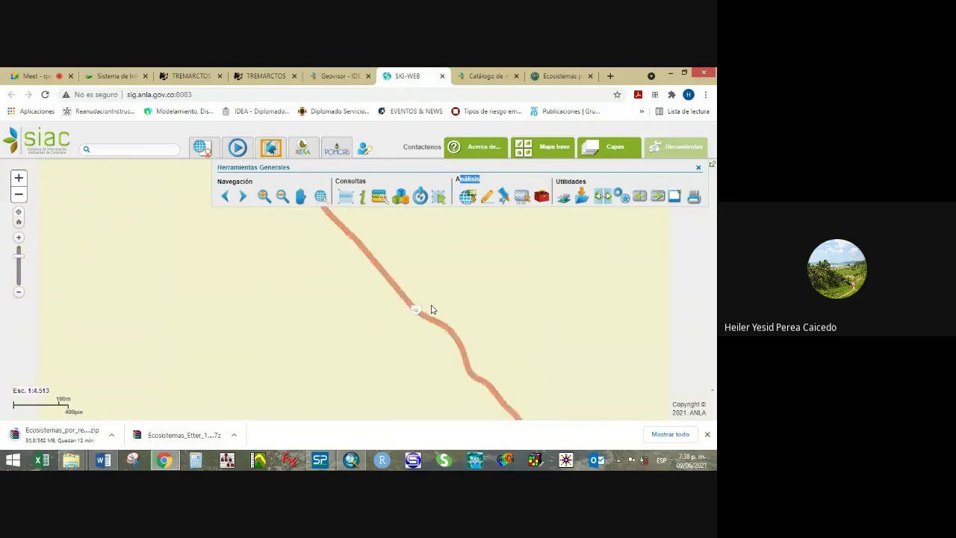
Expand the Info Nacional SIAC Biodiversidad layers and turn on the AREAS DE RESERVA FORESTAL LEY 2ª DE 1959 group.
scroll(431, 309, "down", 2)
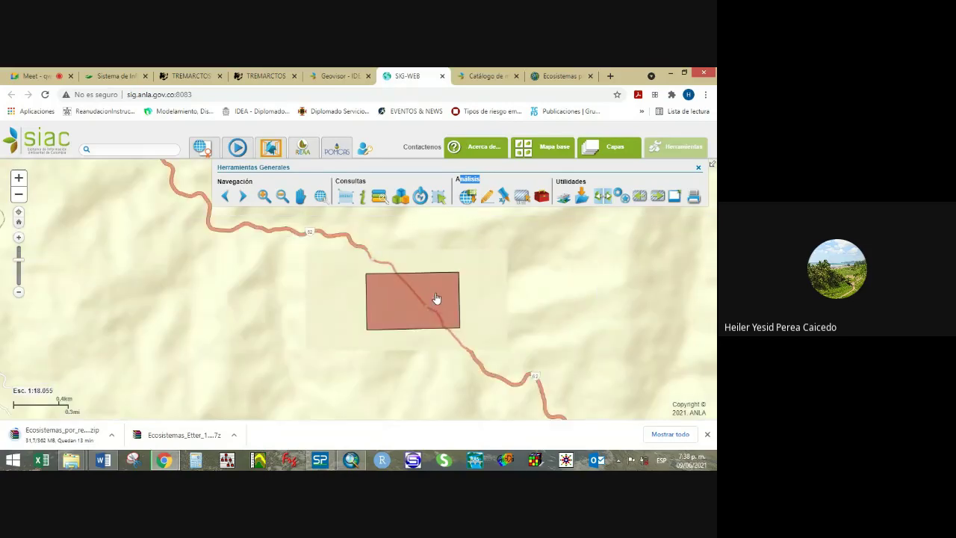
scroll(437, 298, "down", 1)
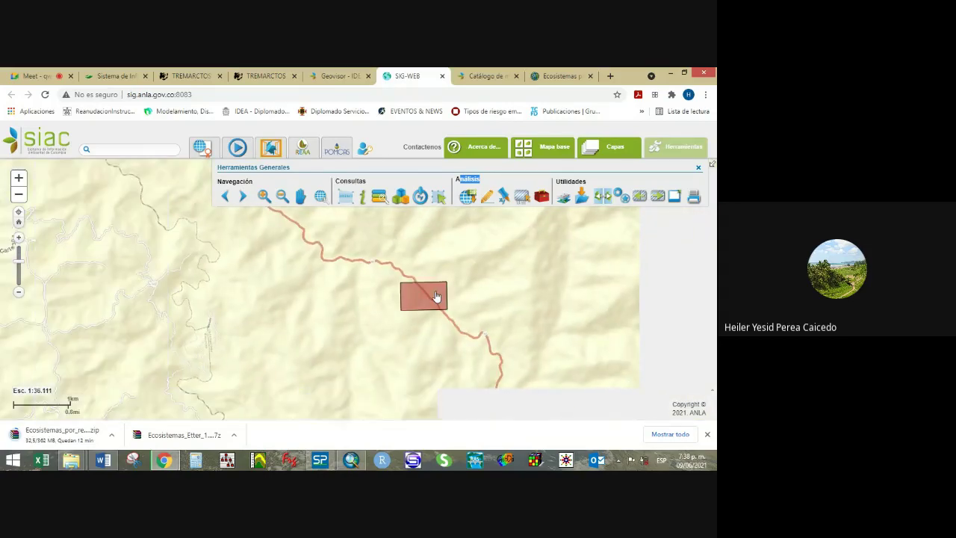
scroll(437, 298, "down", 1)
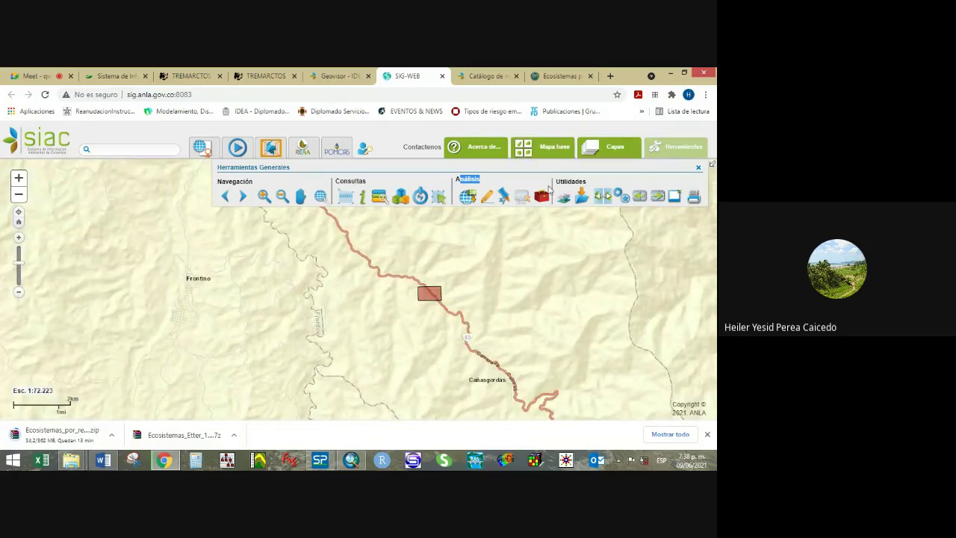
left_click(606, 149)
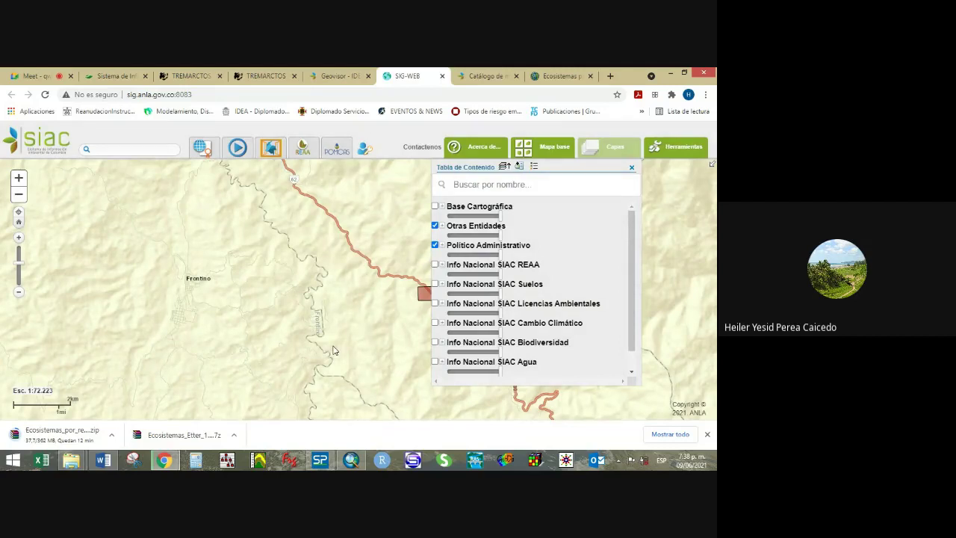
left_click(443, 342)
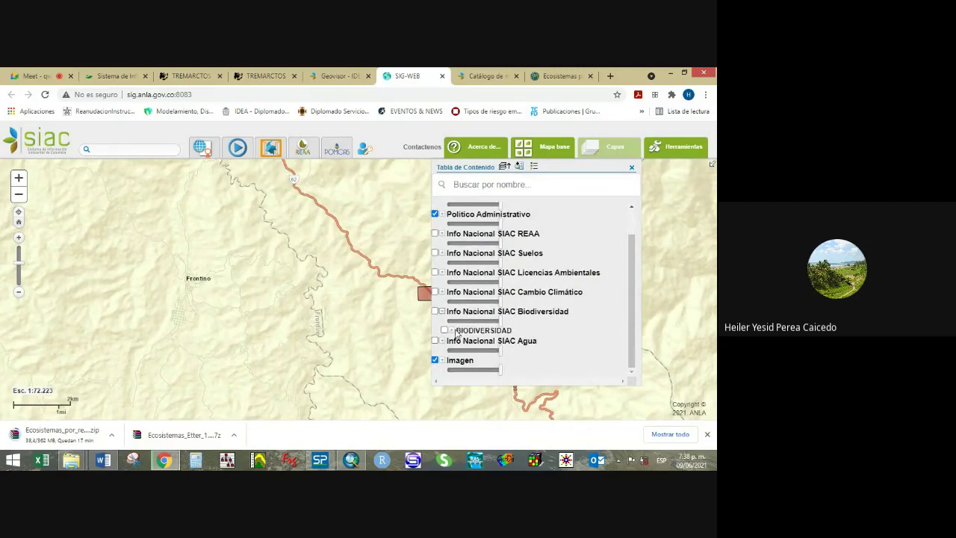
left_click(452, 330)
scroll(453, 332, "down", 2)
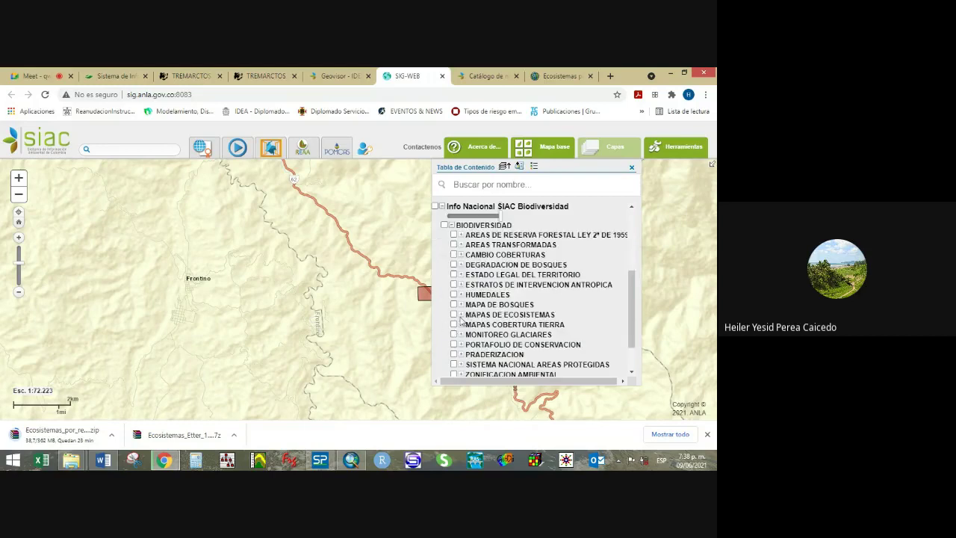
scroll(461, 321, "down", 2)
scroll(460, 321, "up", 4)
scroll(461, 321, "down", 1)
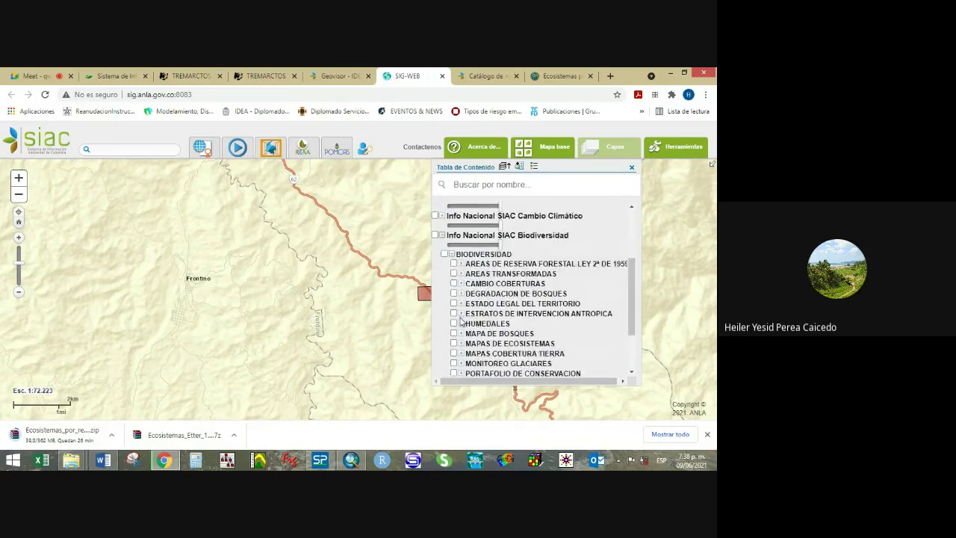
scroll(461, 321, "down", 1)
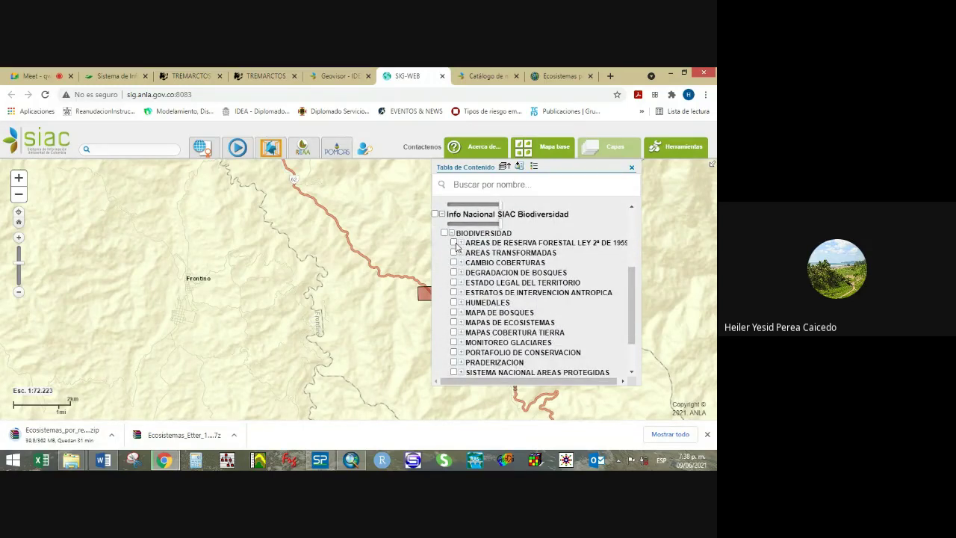
left_click(454, 244)
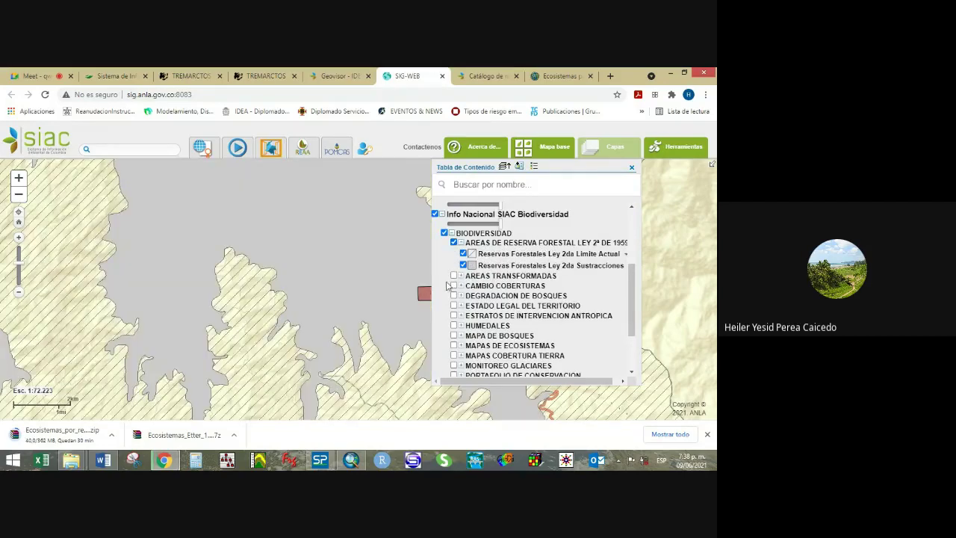
Examine where the imported area lies relative to the Ley 2ª forest reserves, and look over the remaining Biodiversidad layer groups.
scroll(397, 278, "down", 3)
left_click_drag(397, 279, 147, 263)
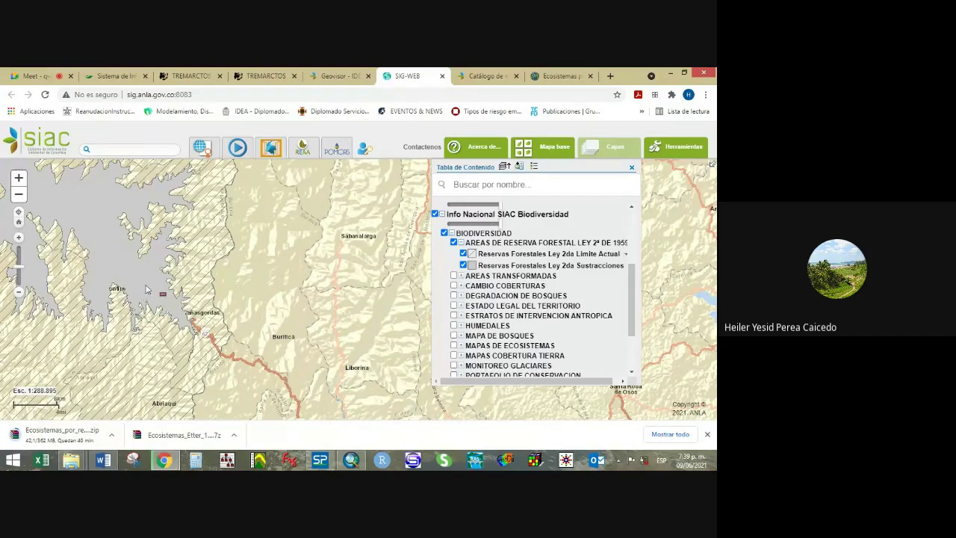
scroll(512, 316, "down", 2)
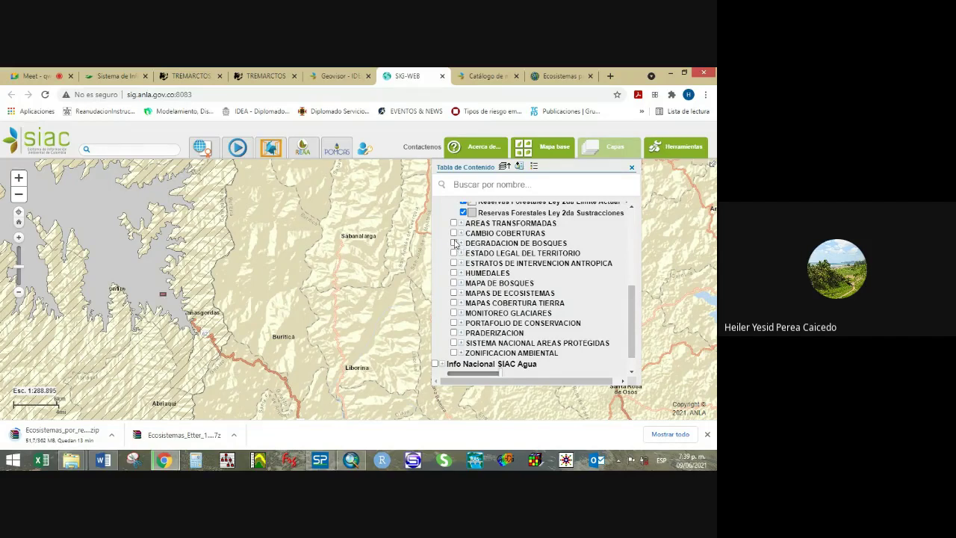
Turn off the AREAS DE RESERVA FORESTAL LEY 2ª DE 1959 group in the Info Nacional SIAC Biodiversidad layers.
scroll(455, 244, "up", 2)
left_click(452, 245)
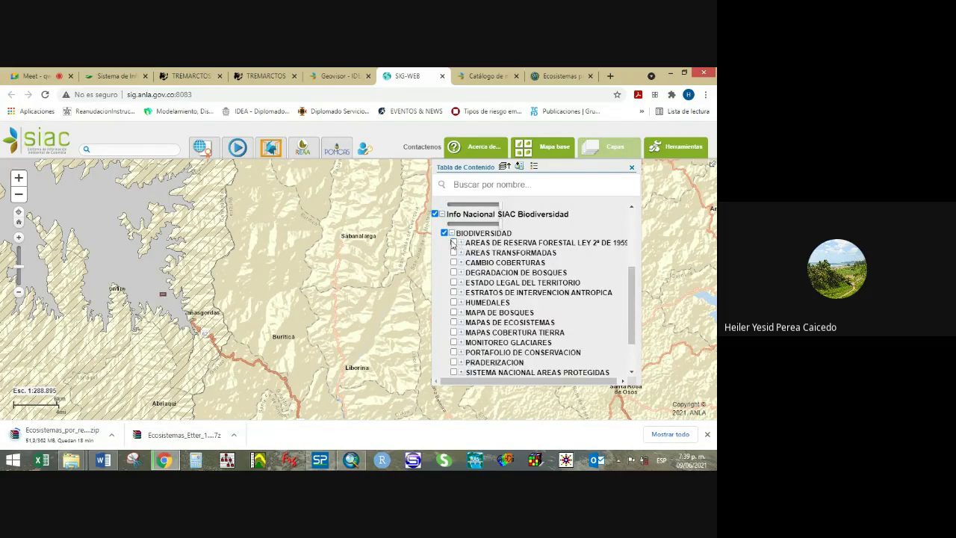
scroll(452, 239, "up", 3)
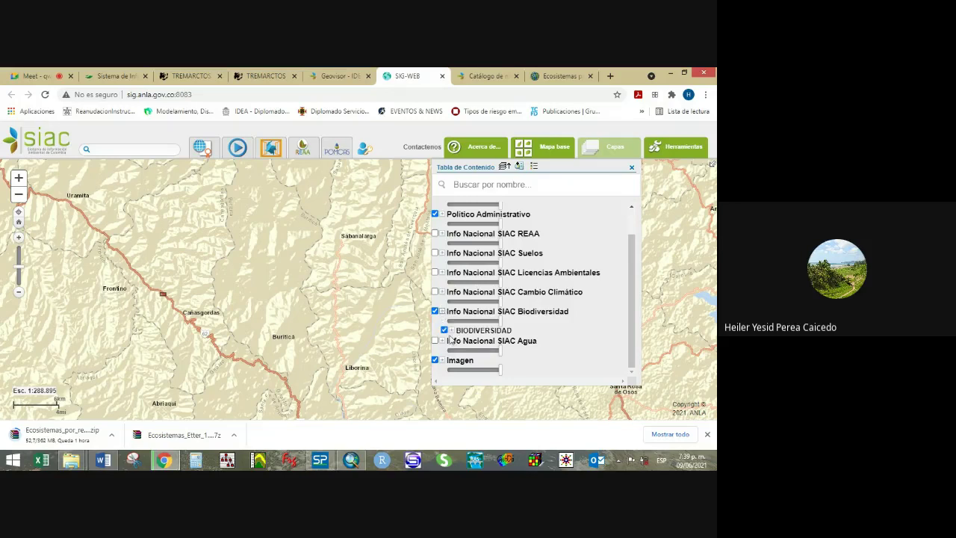
Look over the BIODIVERSIDAD layer groups and check which layers the AREAS TRANSFORMADAS group contains.
left_click(452, 332)
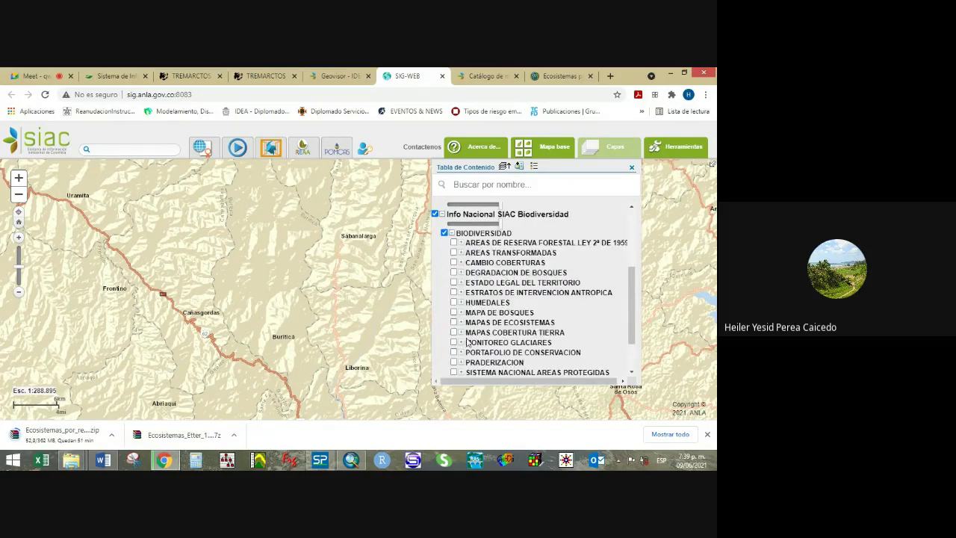
scroll(468, 341, "down", 3)
scroll(468, 342, "up", 3)
left_click(460, 254)
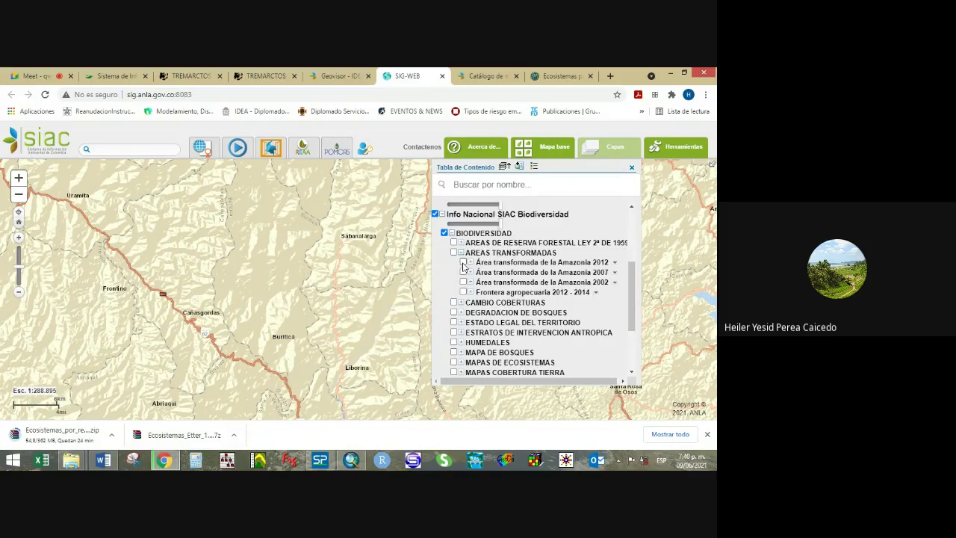
left_click(460, 253)
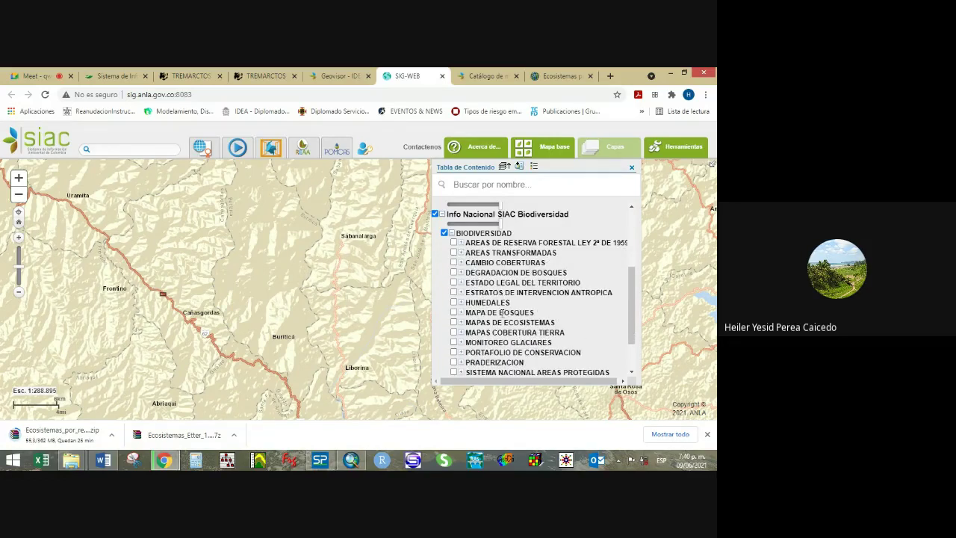
Turn on the HUMEDALES group with all its wetland layers under BIODIVERSIDAD, check the map across Colombia, and collapse the group.
scroll(502, 312, "down", 2)
left_click(461, 251)
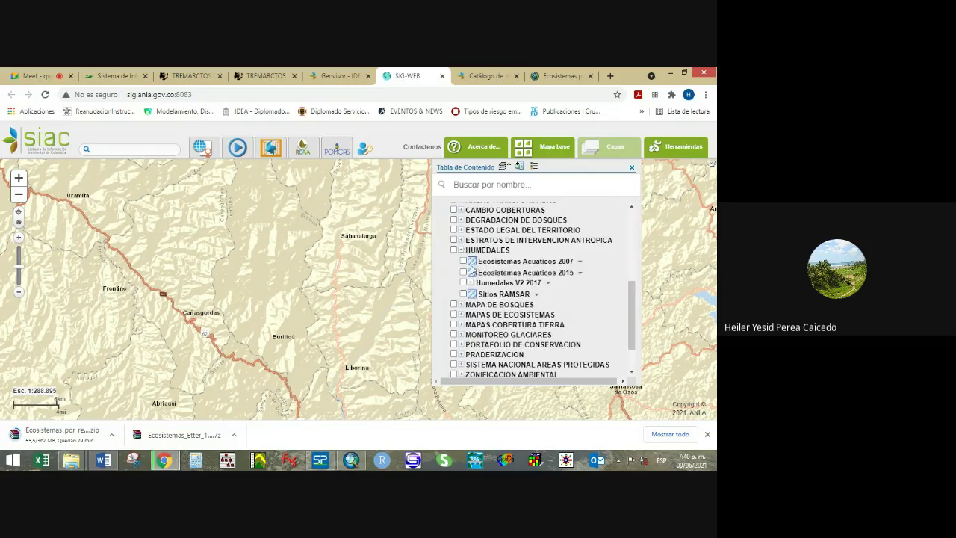
left_click(454, 250)
scroll(340, 271, "up", 2)
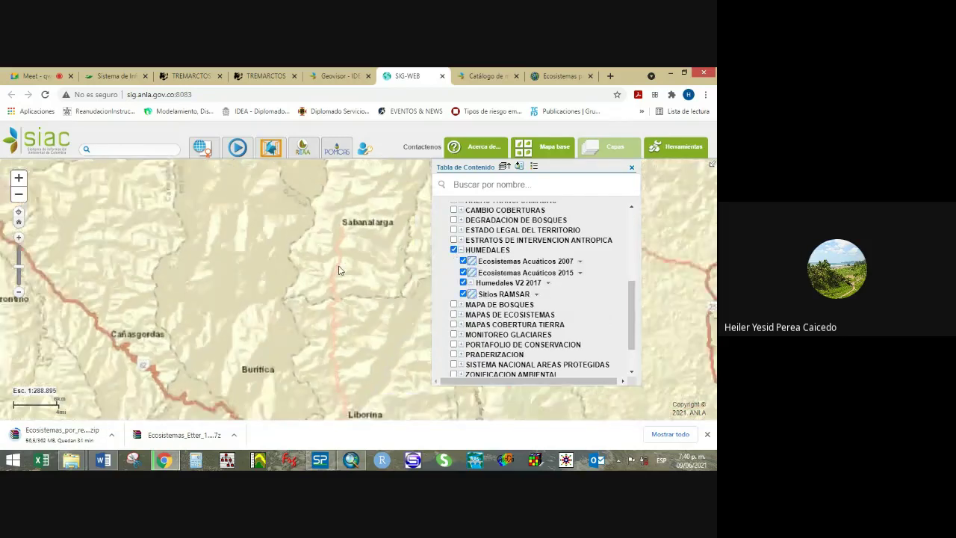
scroll(339, 271, "down", 3)
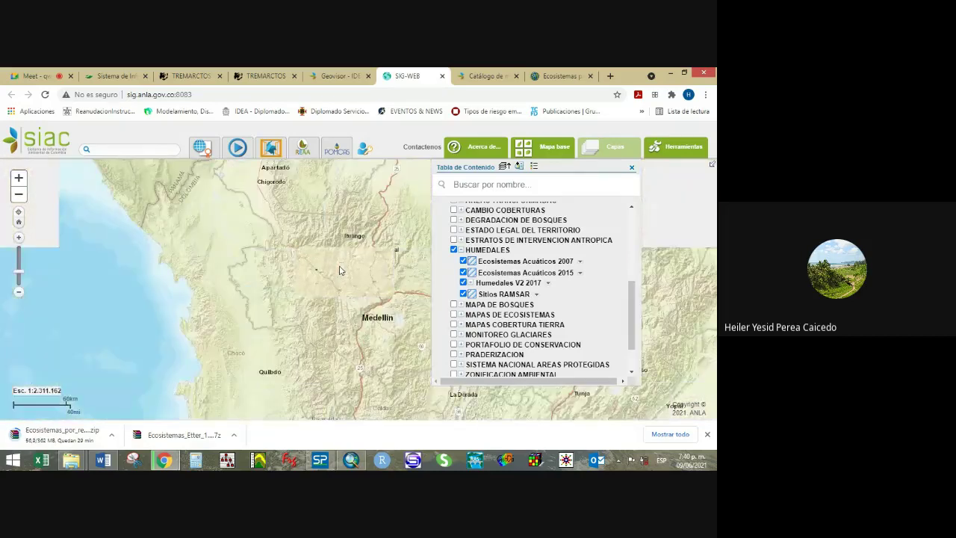
left_click_drag(350, 269, 180, 243)
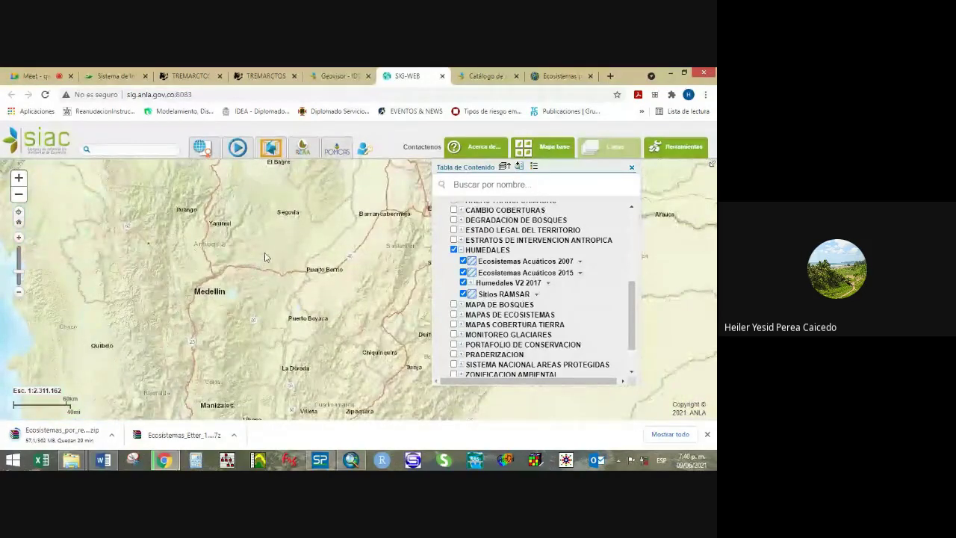
scroll(265, 257, "down", 2)
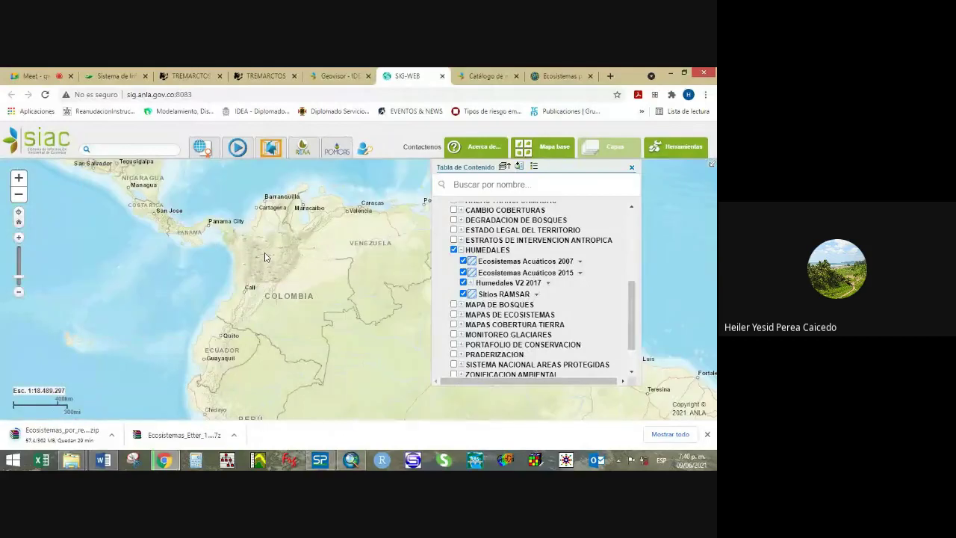
scroll(304, 267, "up", 1)
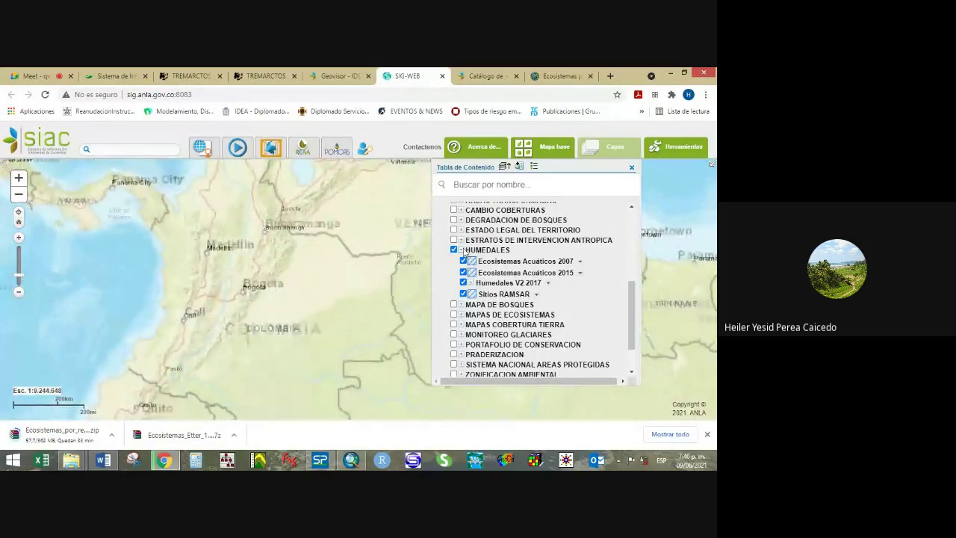
left_click(462, 250)
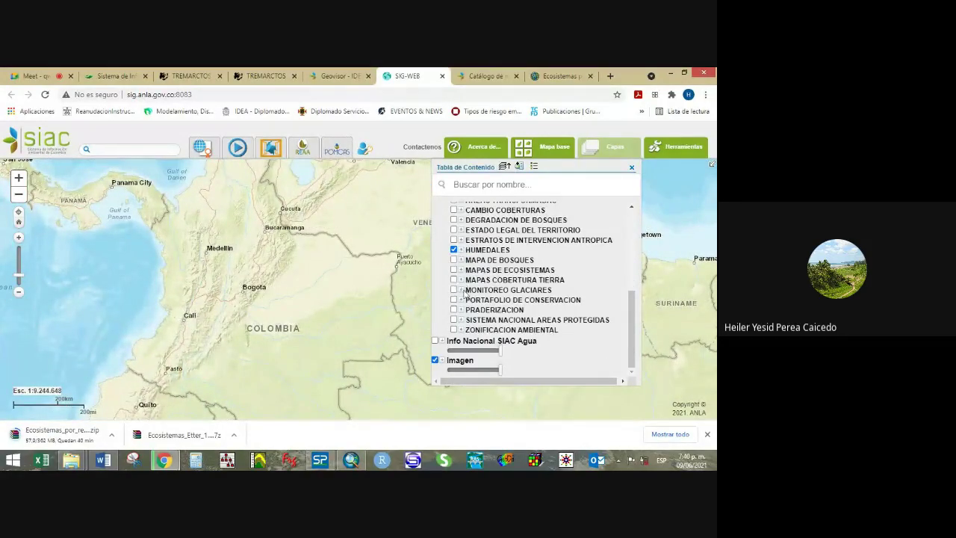
Expand the Info Nacional SIAC Cambio Climático layers and turn on AMENAZAS and PRECIPITACION under CAMBIO CLIMATICO - CLIMA.
scroll(466, 301, "up", 5)
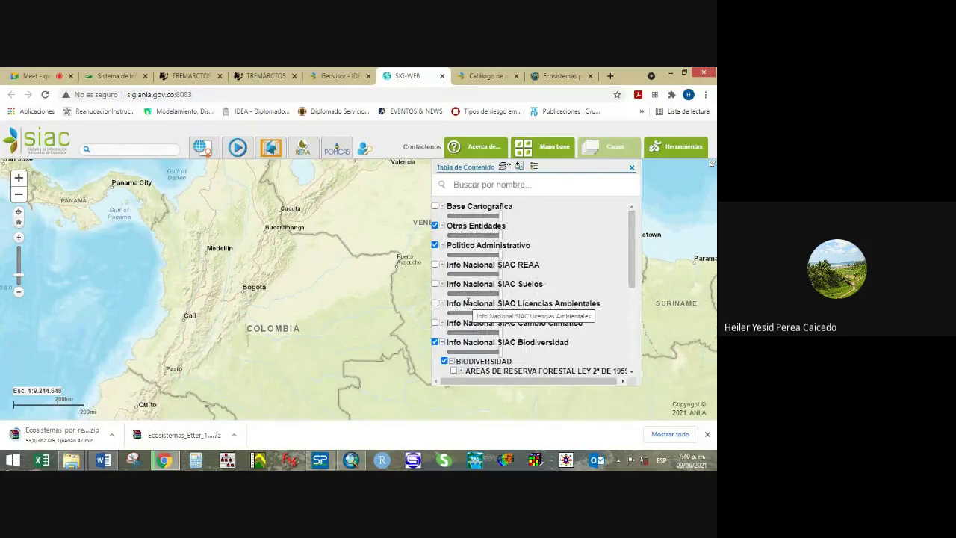
scroll(452, 278, "down", 2)
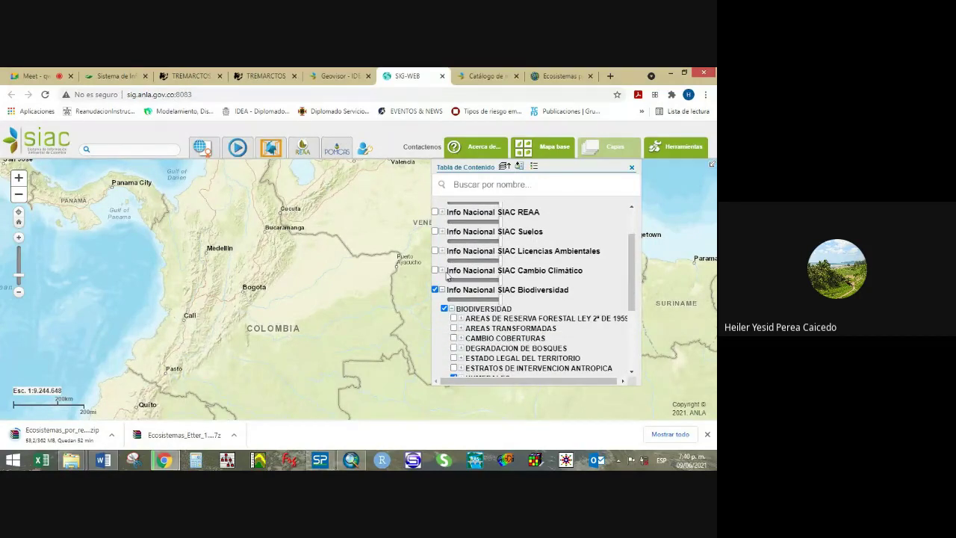
left_click(442, 271)
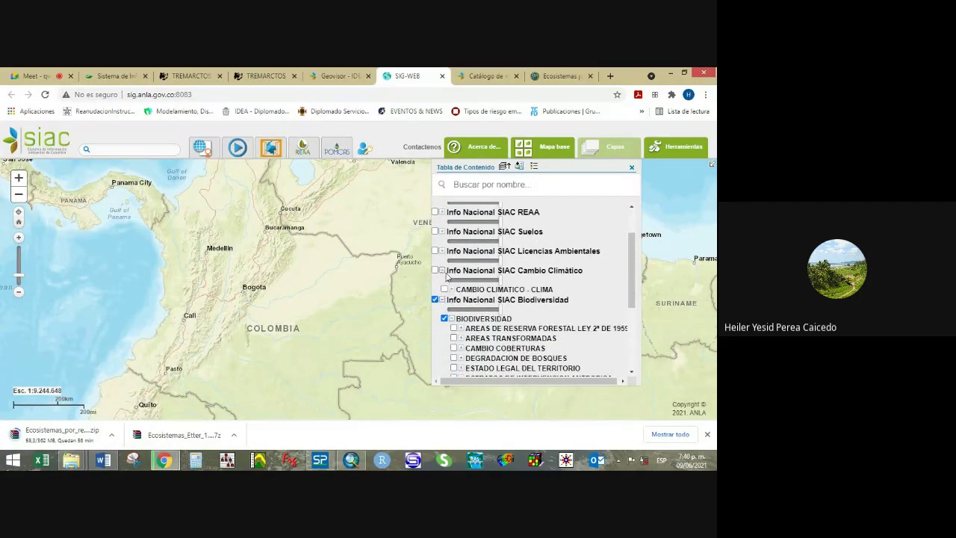
left_click(451, 289)
scroll(456, 280, "down", 2)
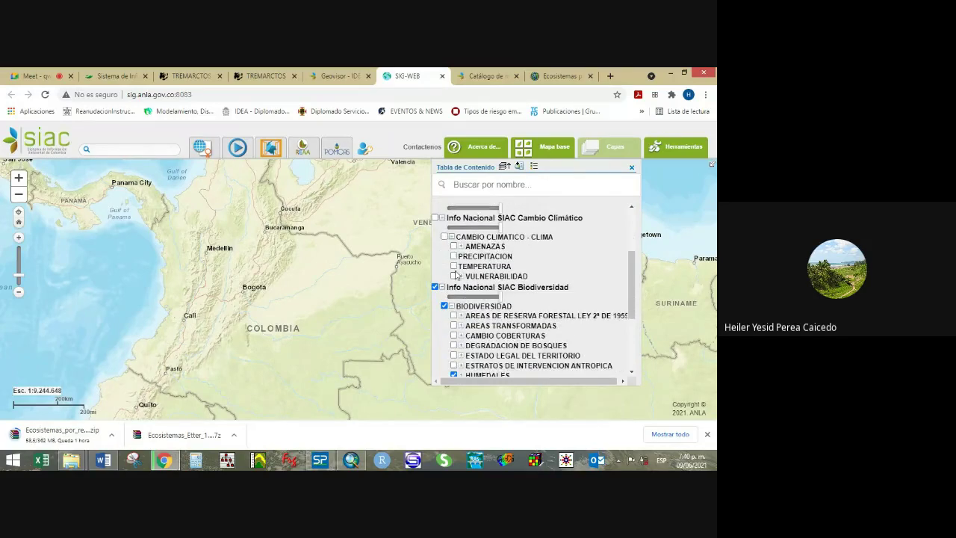
left_click(453, 245)
left_click(454, 276)
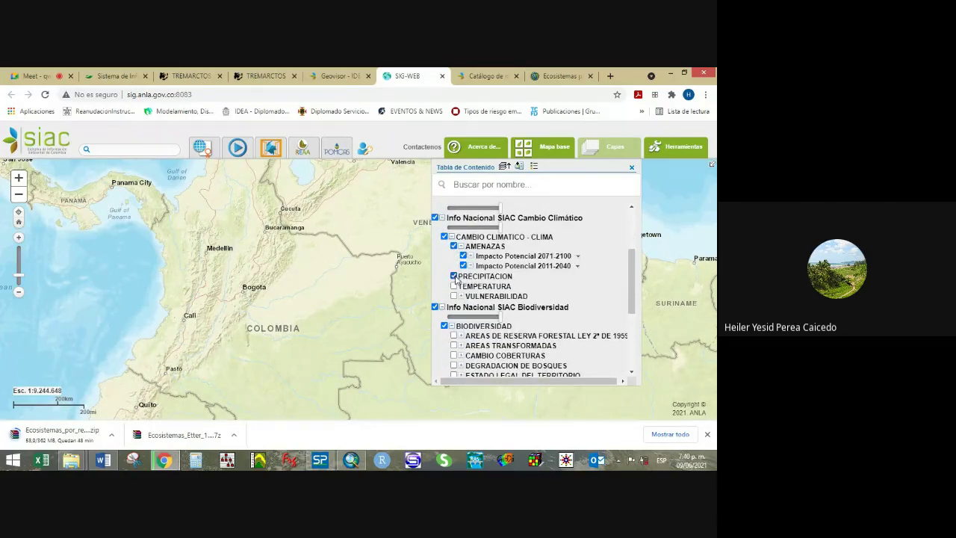
Turn on the VULNERABILIDAD layers and turn off PRECIPITACION within the CAMBIO CLIMATICO - CLIMA group.
left_click(454, 295)
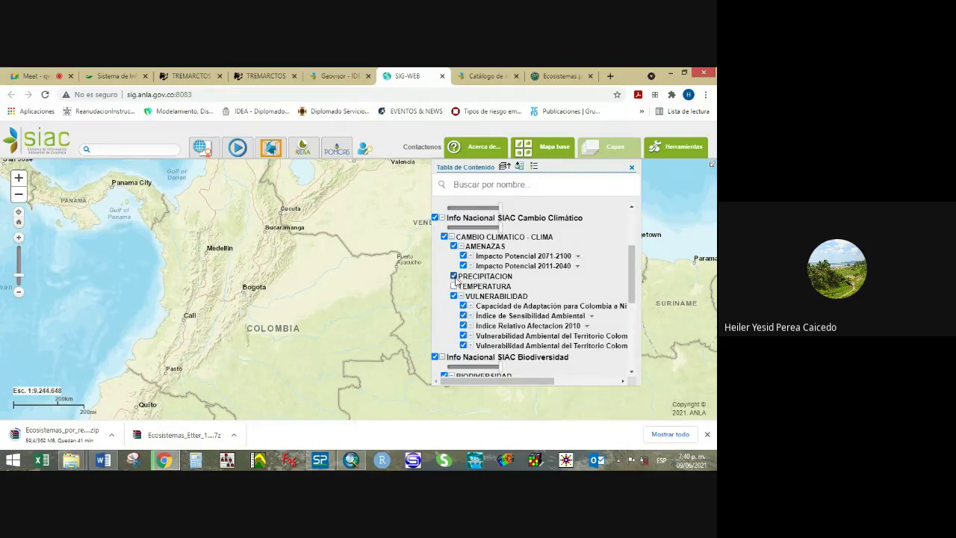
left_click(454, 286)
scroll(291, 284, "down", 1)
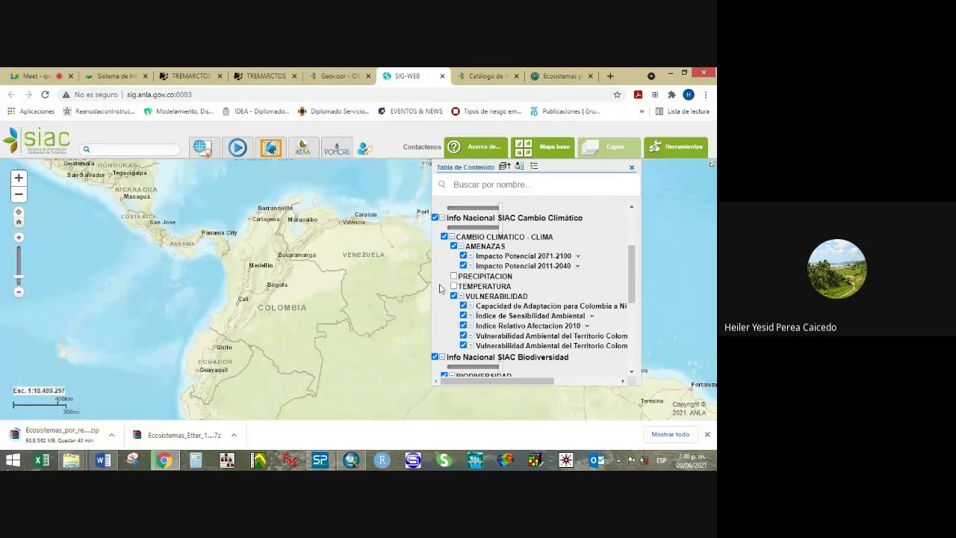
Collapse the CAMBIO CLIMATICO - CLIMA group and turn off all its layers.
left_click(451, 236)
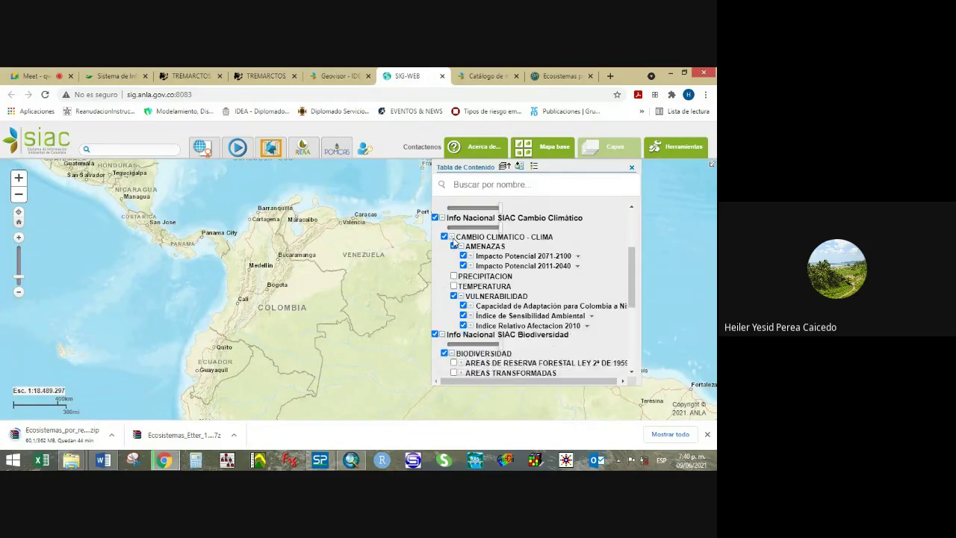
left_click(445, 237)
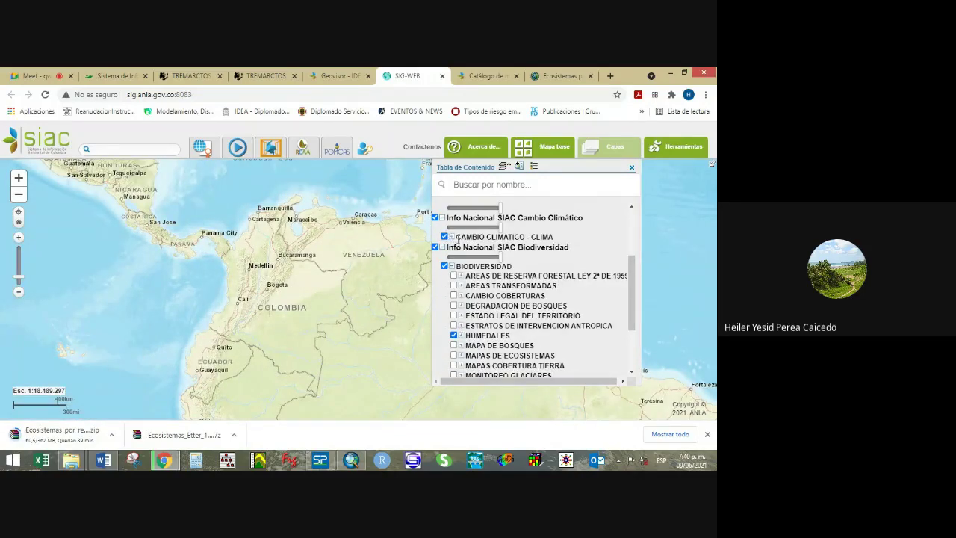
Show the AREAS DE RESERVA FORESTAL LEY 2ª DE 1959 layers and hide HUMEDALES, with the map on the Frontino and Cañasgordas area.
left_click(454, 276)
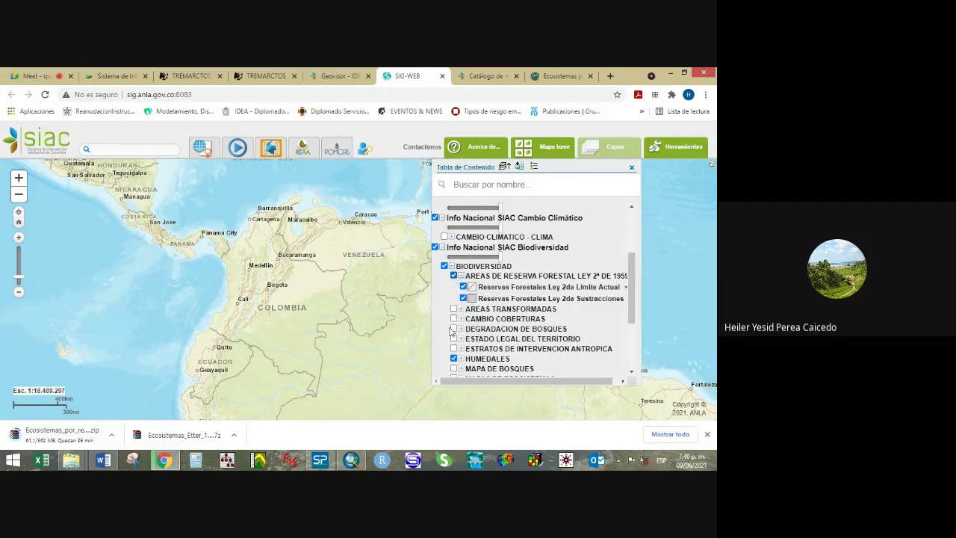
left_click(454, 358)
scroll(250, 274, "up", 2)
scroll(266, 282, "up", 2)
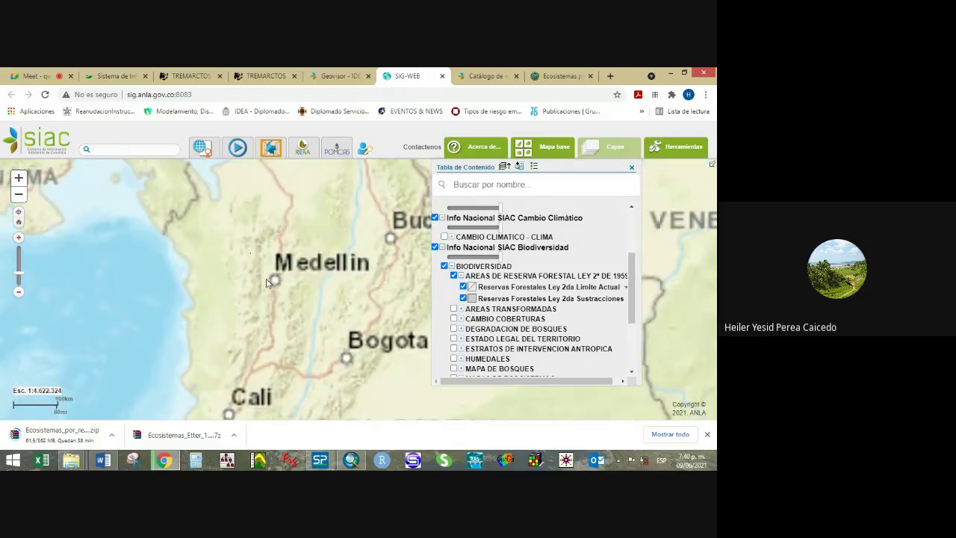
scroll(269, 285, "up", 1)
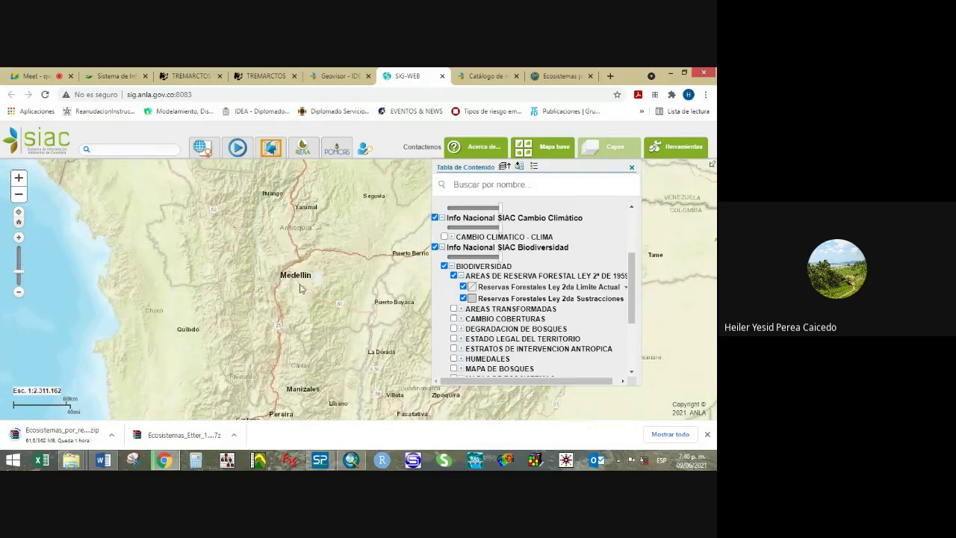
scroll(304, 263, "up", 1)
scroll(305, 263, "up", 1)
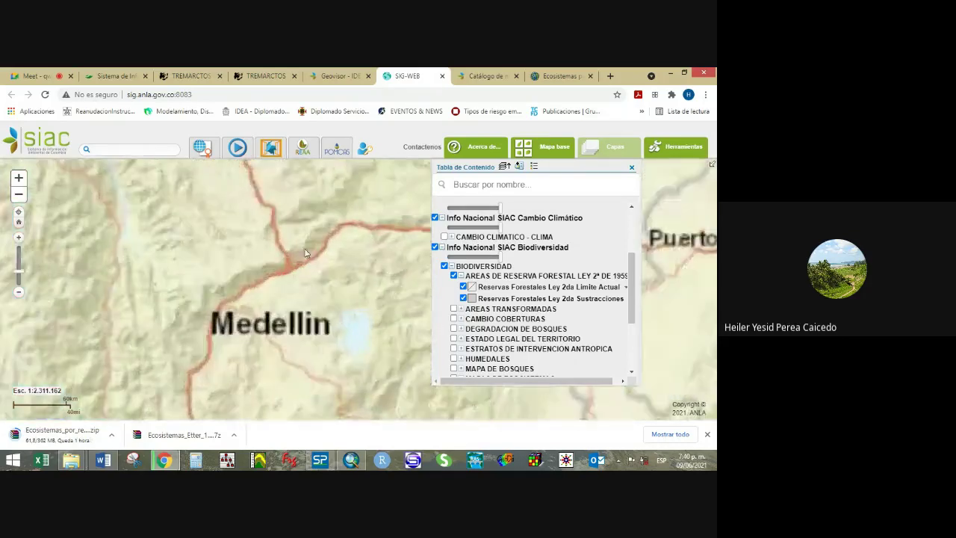
scroll(299, 236, "down", 3)
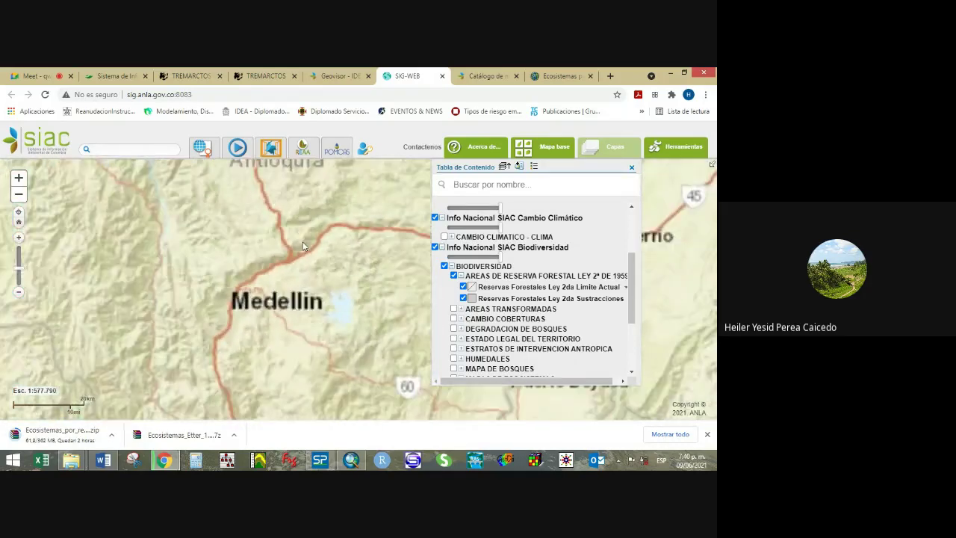
scroll(269, 230, "up", 3)
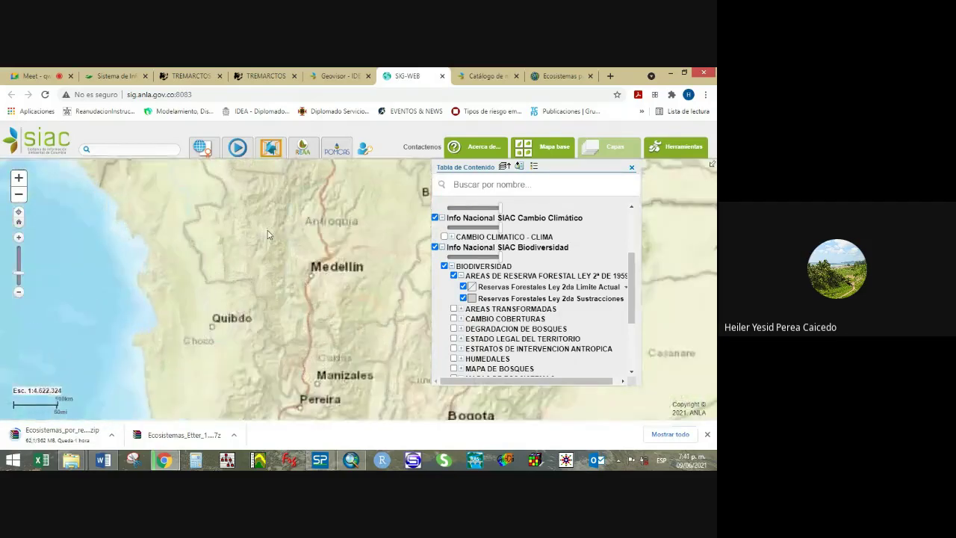
scroll(261, 223, "up", 1)
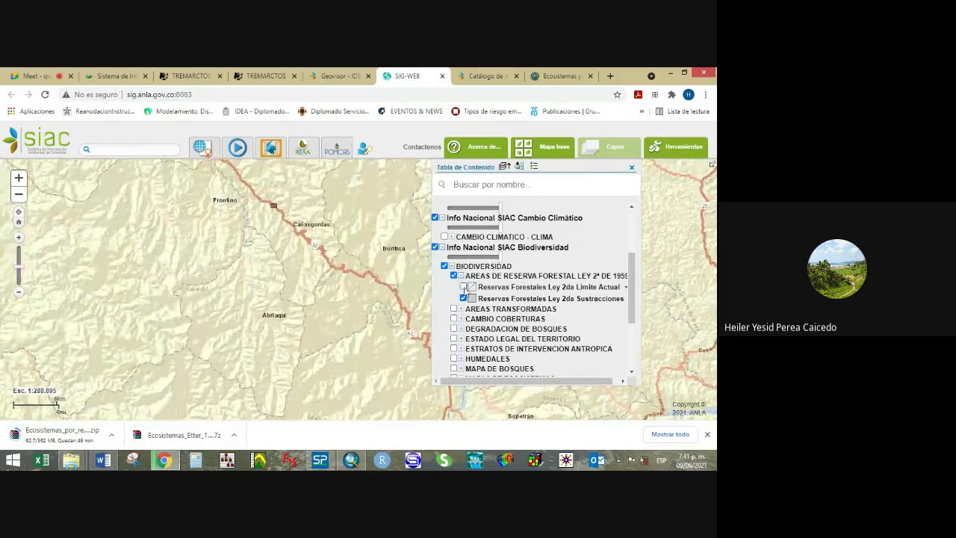
left_click(454, 276)
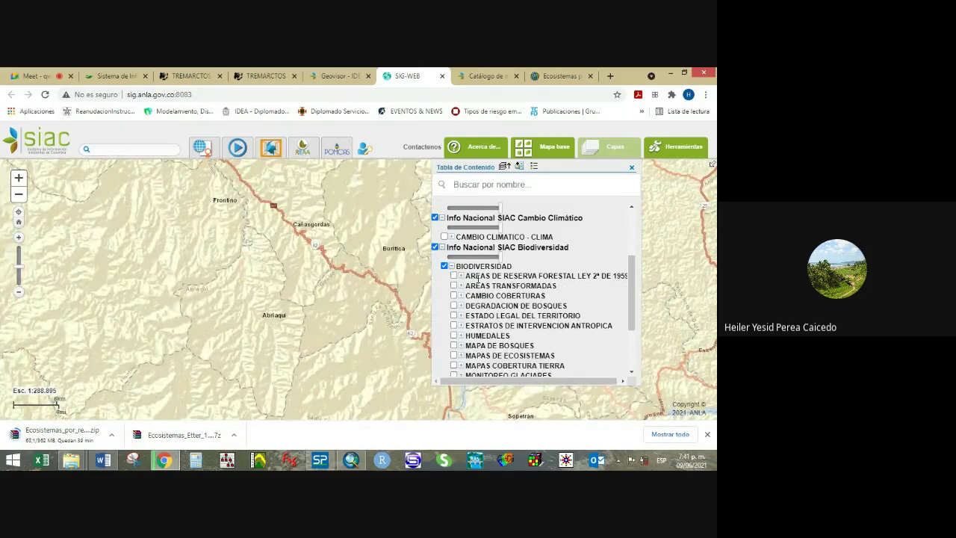
left_click(453, 276)
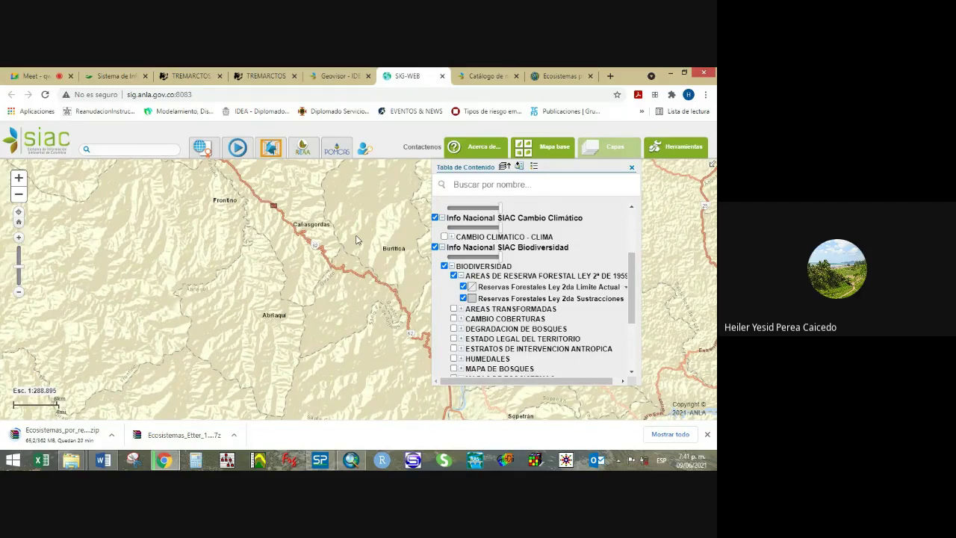
Look through the layers listed under MAPAS DE ECOSISTEMAS and collapse the group again.
scroll(484, 371, "down", 2)
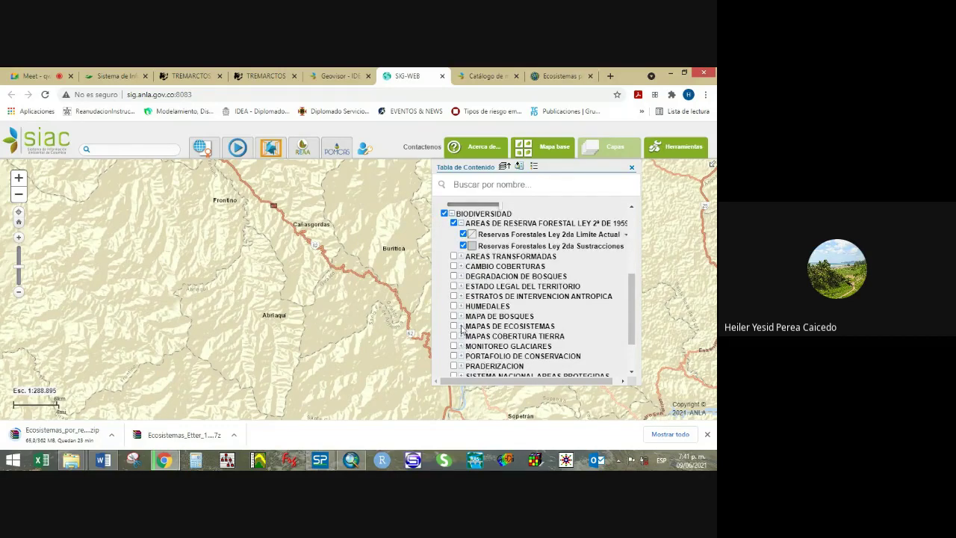
left_click(461, 327)
scroll(461, 329, "down", 4)
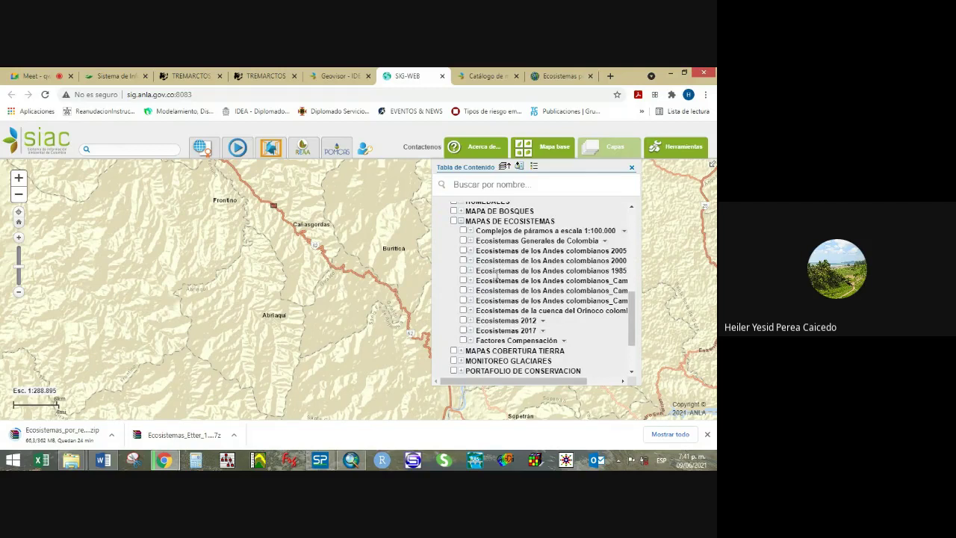
left_click(461, 228)
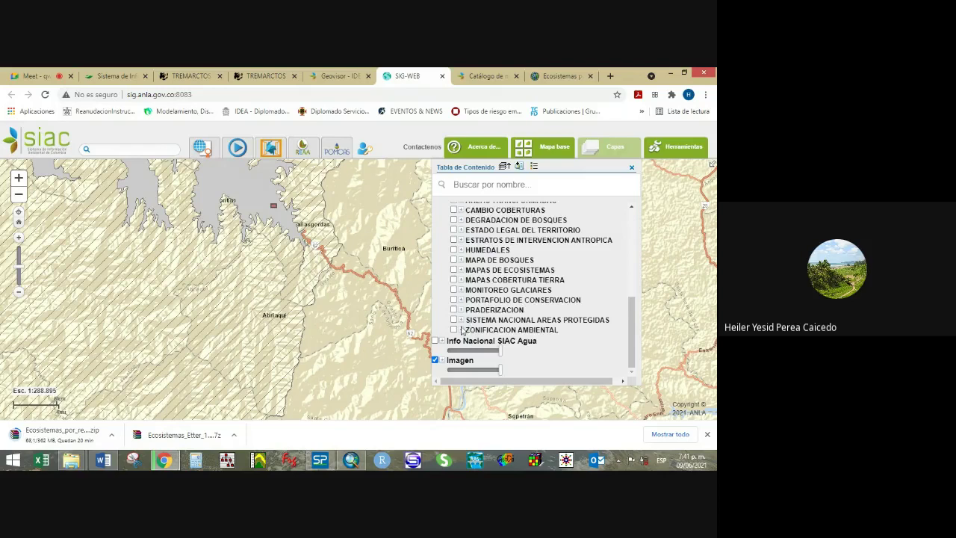
Turn on all layers of SISTEMA NACIONAL AREAS PROTEGIDAS and view them across the wider Colombian territory.
left_click(461, 320)
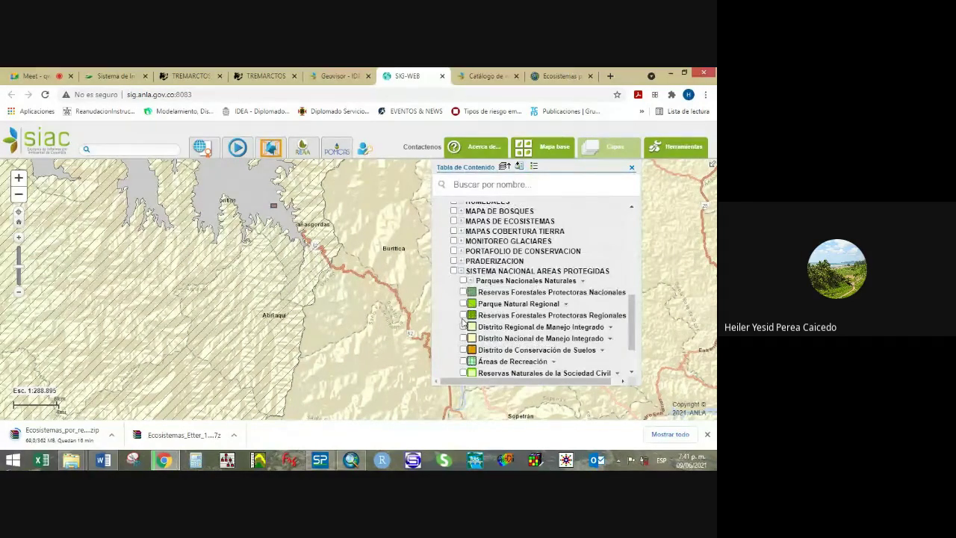
left_click(454, 271)
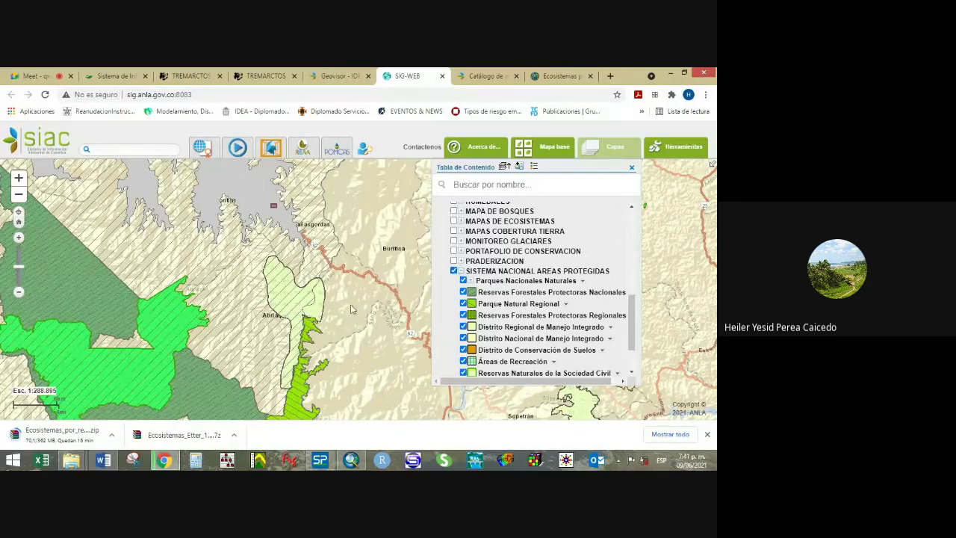
scroll(351, 308, "down", 1)
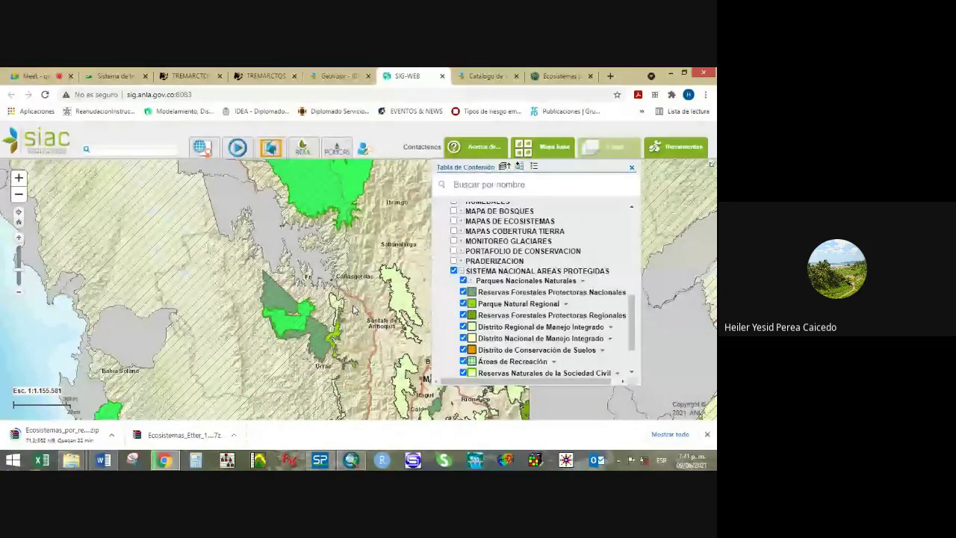
scroll(354, 310, "down", 2)
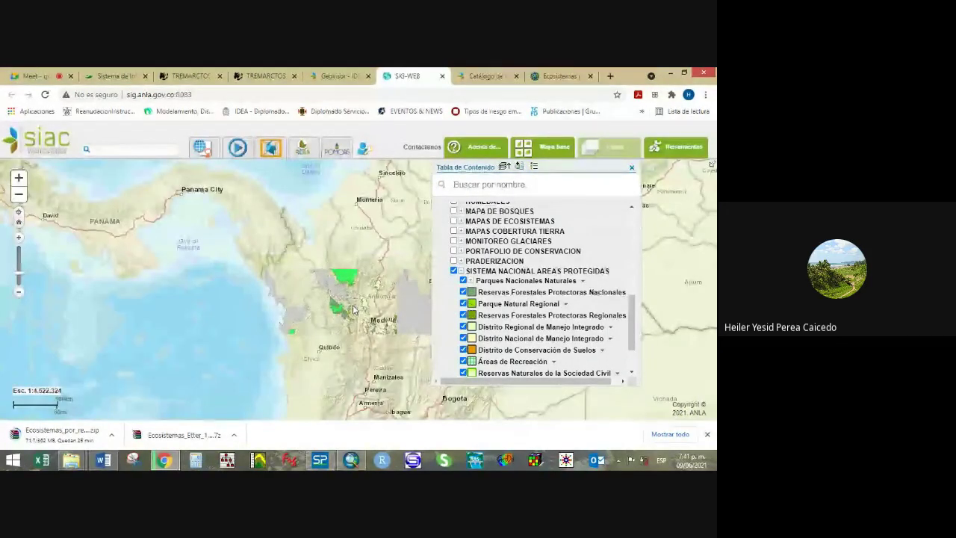
left_click_drag(354, 309, 283, 290)
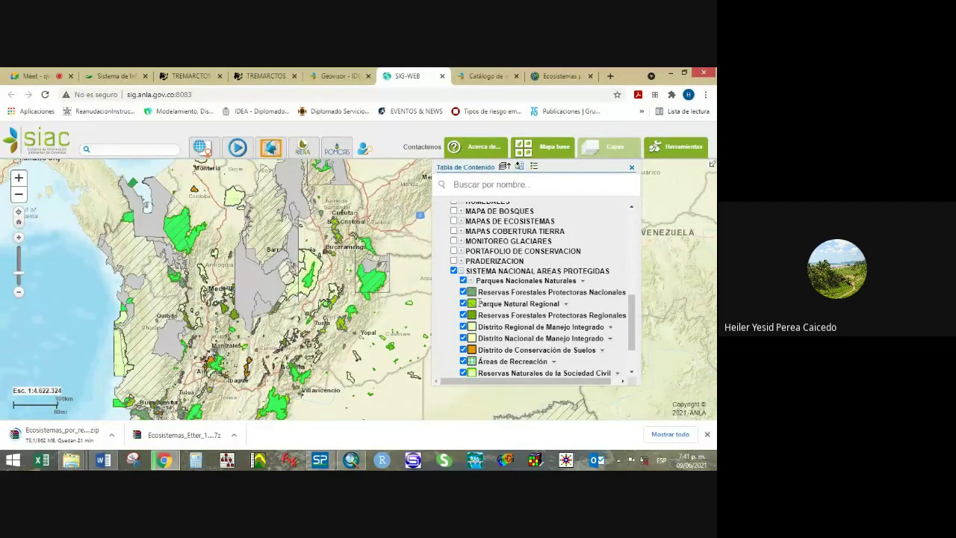
Point out the Distrito Regional and Distrito Nacional de Manejo Integrado layer names, and collapse the protected areas group.
mouse_move(479, 304)
left_mouse_down()
mouse_move(530, 303)
mouse_move(484, 315)
mouse_move(565, 317)
left_mouse_up()
left_click_drag(493, 326, 565, 328)
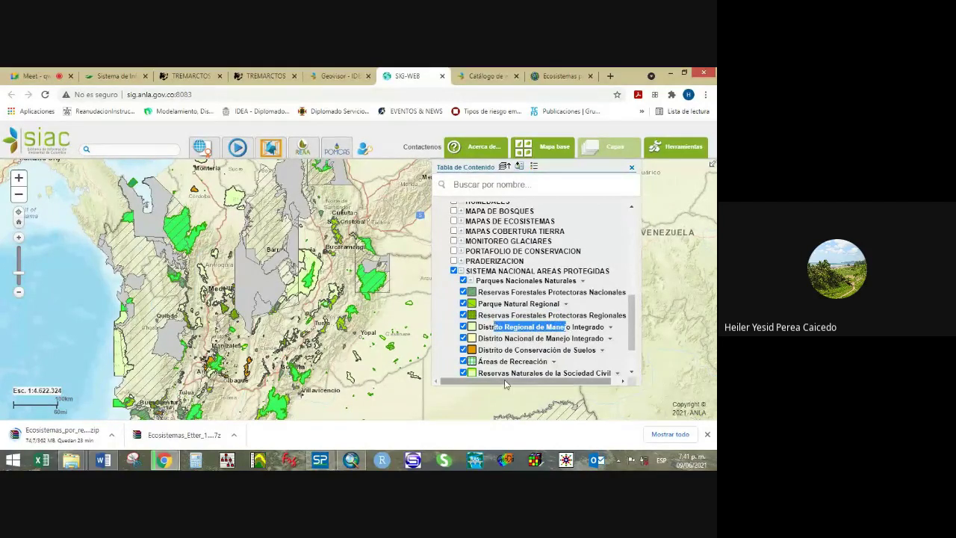
left_click_drag(503, 340, 579, 338)
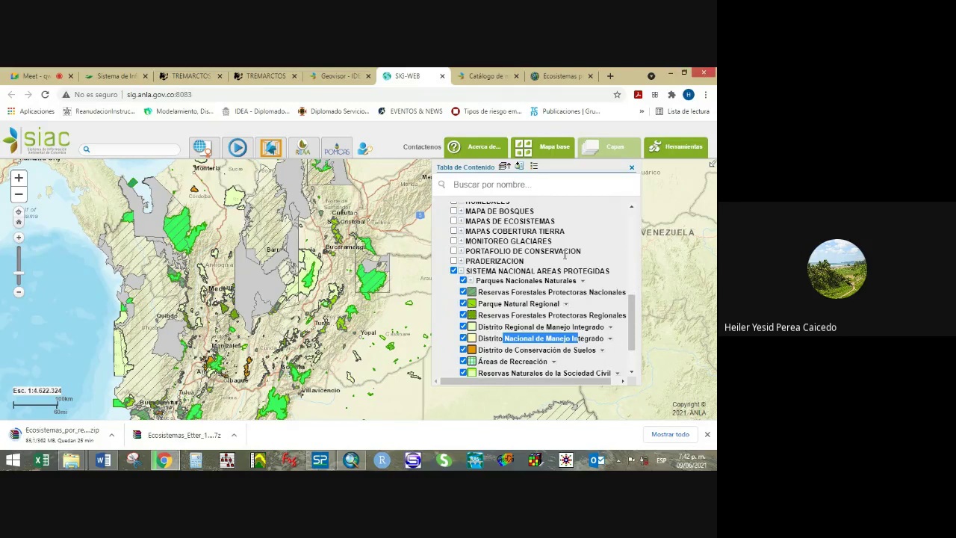
left_click(461, 271)
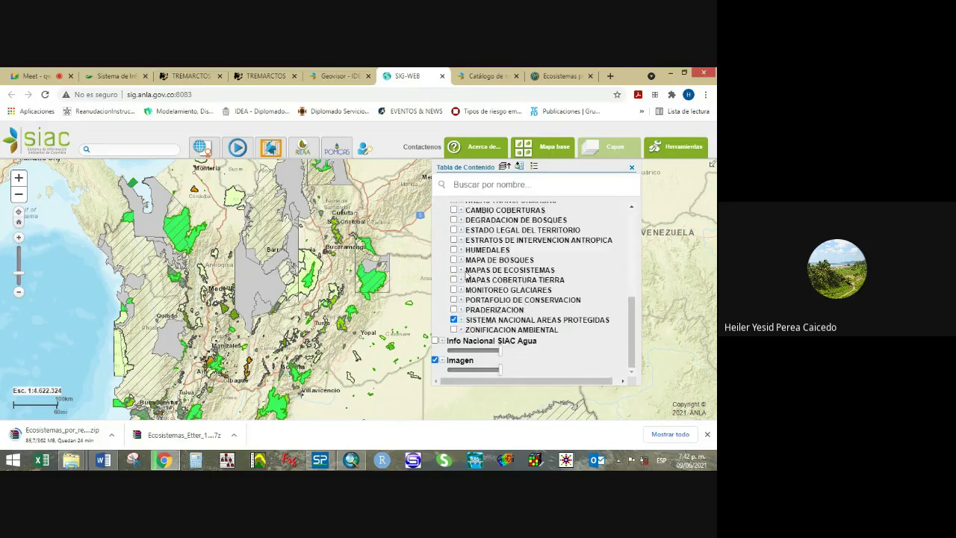
Turn on the three PRADERIZACION layers for Amazonia and turn off SISTEMA NACIONAL AREAS PROTEGIDAS.
left_click(461, 311)
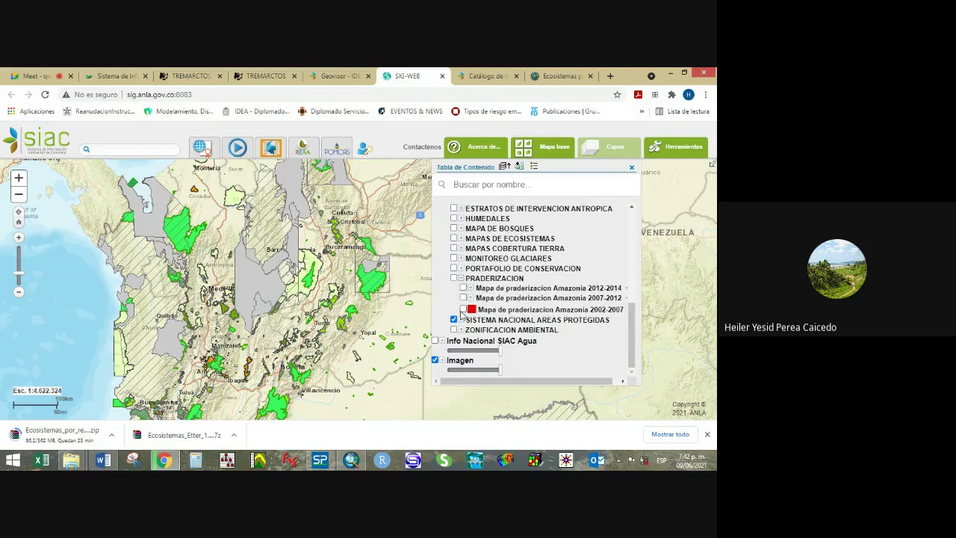
left_click(453, 278)
left_click(454, 321)
scroll(475, 308, "up", 1)
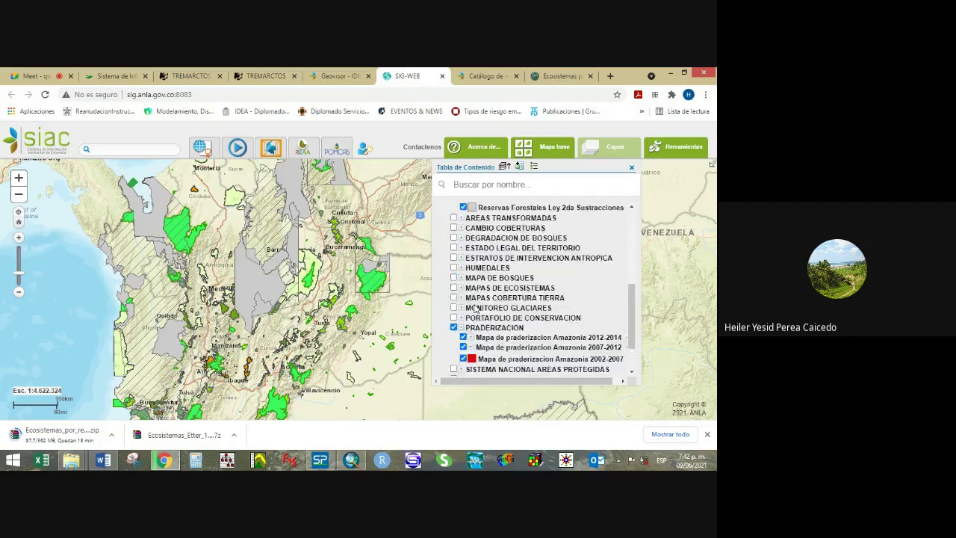
scroll(475, 308, "up", 5)
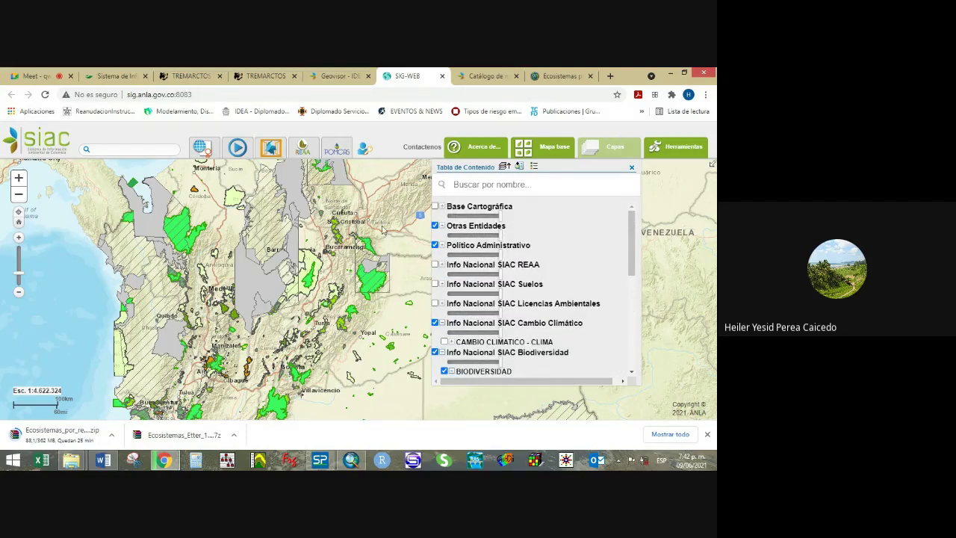
Collapse the BIODIVERSIDAD group and turn off all its layers.
left_click_drag(385, 228, 358, 254)
left_click_drag(426, 263, 414, 288)
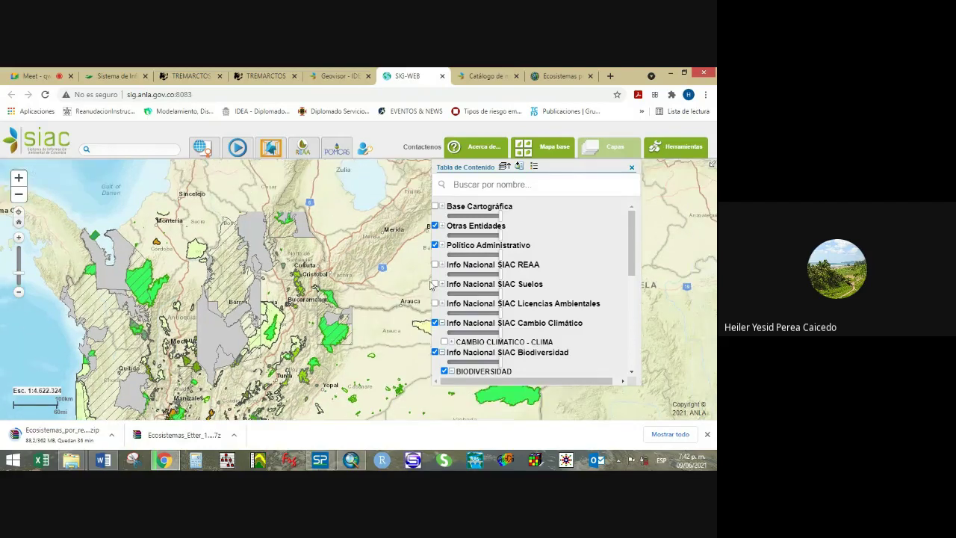
left_click(450, 371)
scroll(449, 358, "down", 2)
left_click(445, 267)
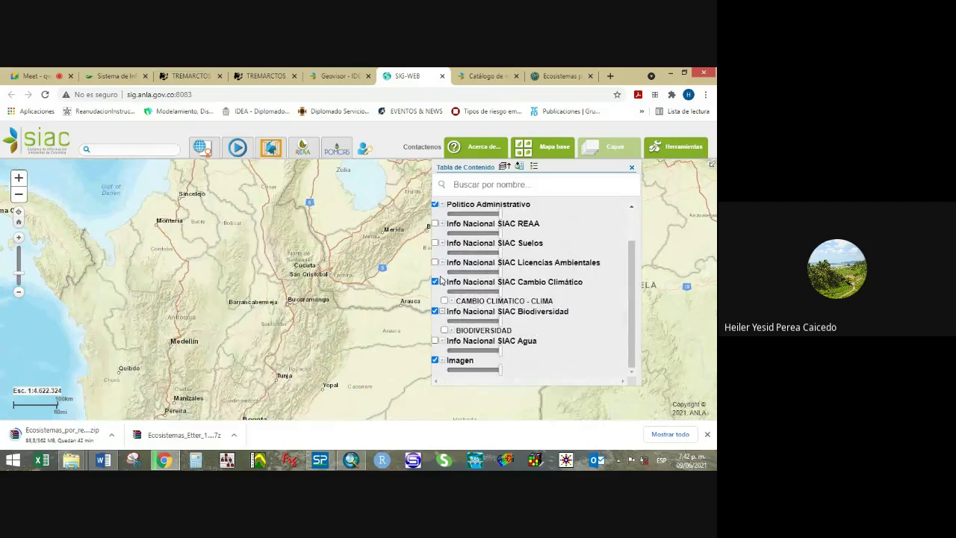
Review the subgroups listed under BIODIVERSIDAD and return to the start of the layer list.
left_click(451, 330)
scroll(463, 339, "down", 5)
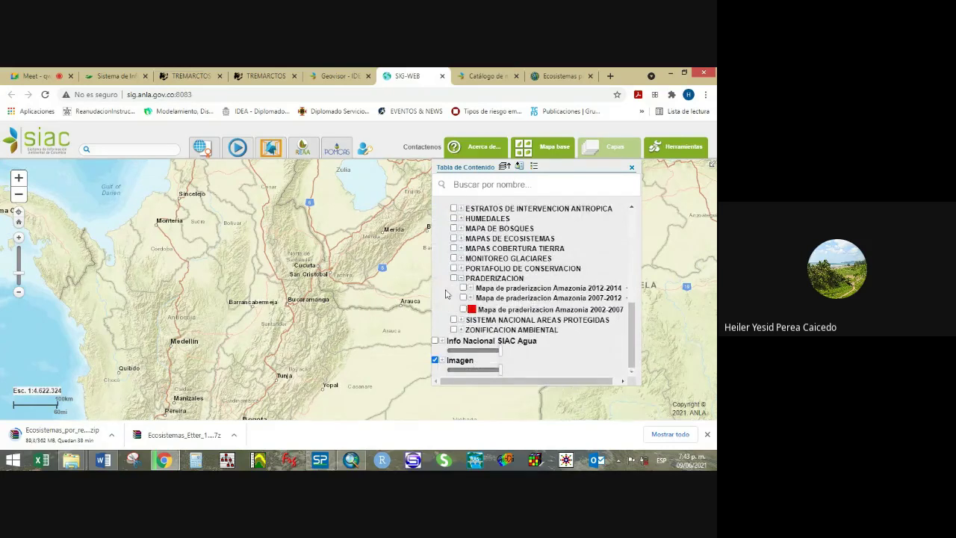
scroll(448, 293, "up", 5)
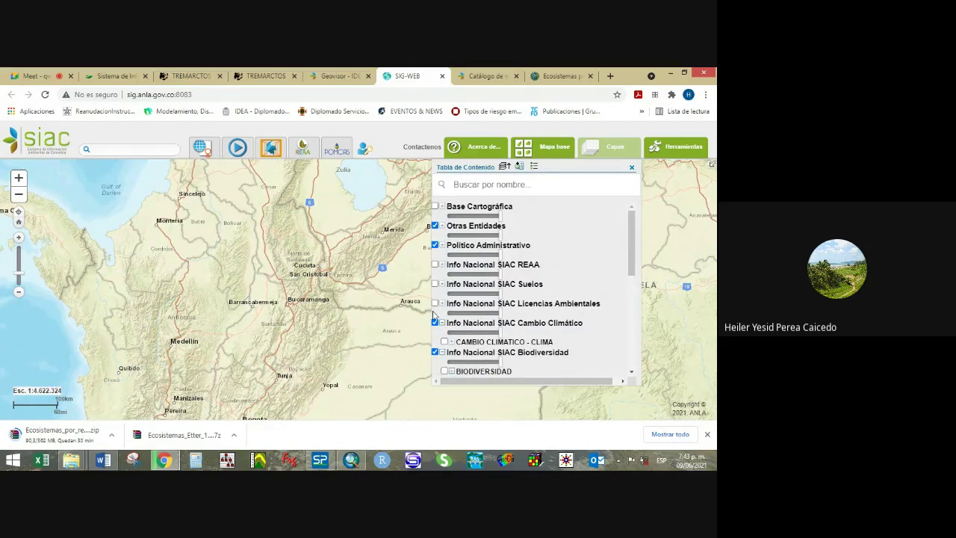
Expand the Info Nacional SIAC Licencias Ambientales group with the map on the Frontino, Cañasgordas and Buriticá area.
left_click_drag(462, 303, 602, 304)
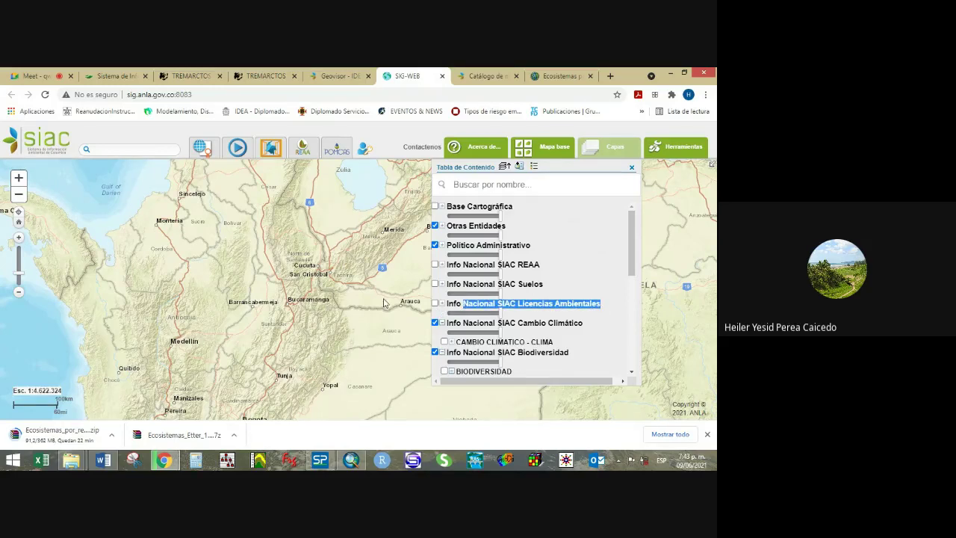
scroll(204, 306, "up", 2)
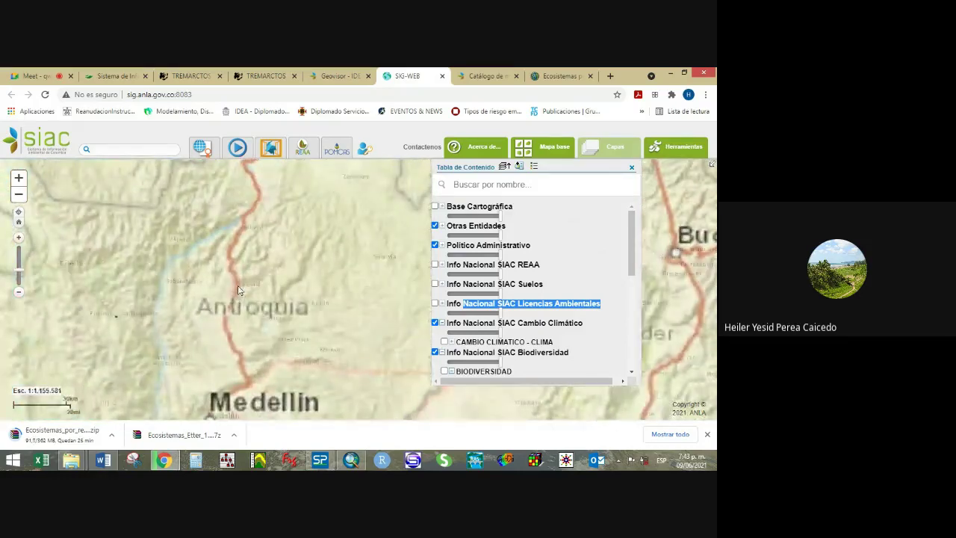
scroll(105, 320, "up", 2)
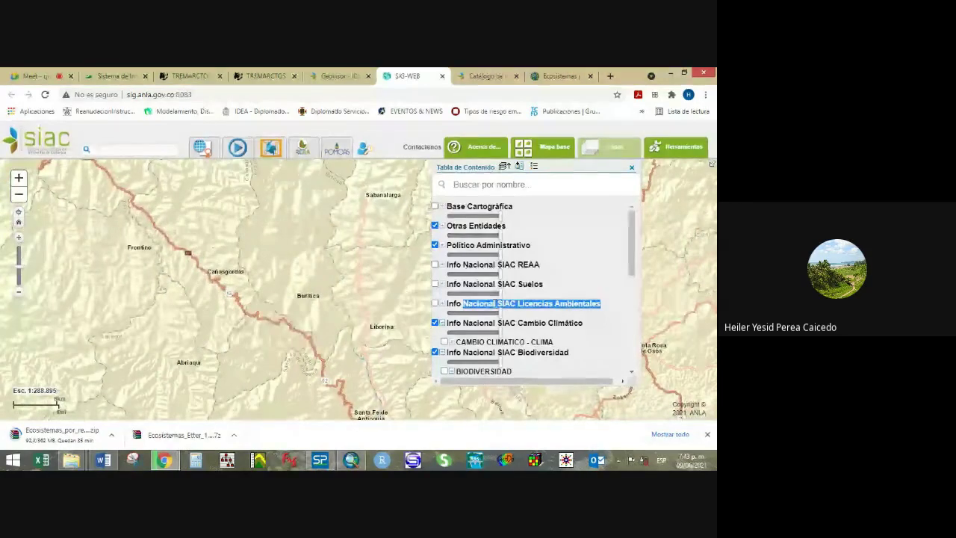
left_click(443, 304)
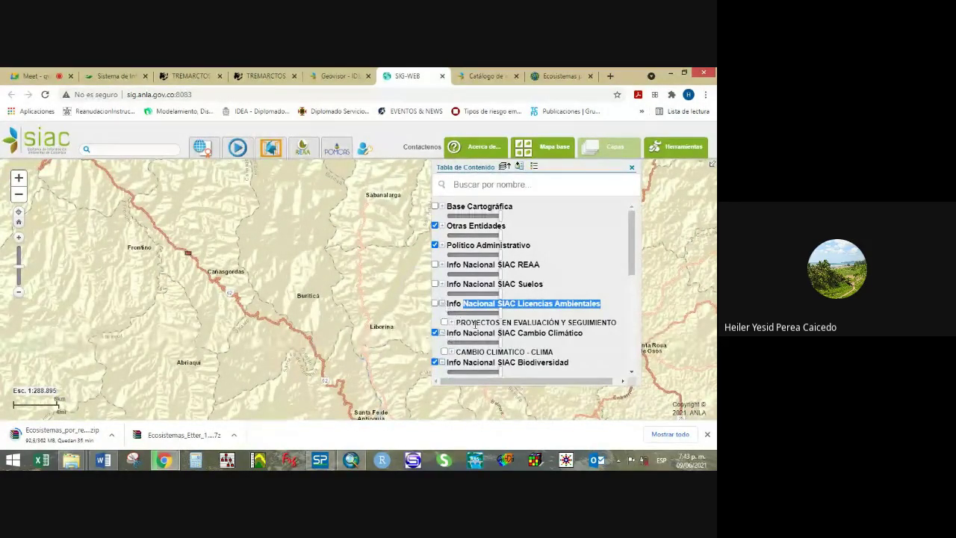
Turn on all PROYECTOS EN EVALUACIÓN layers under PROYECTOS EN EVALUACIÓN Y SEGUIMIENTO and expand the INFRAESTRUCTURA sublayers.
left_click_drag(480, 322, 572, 322)
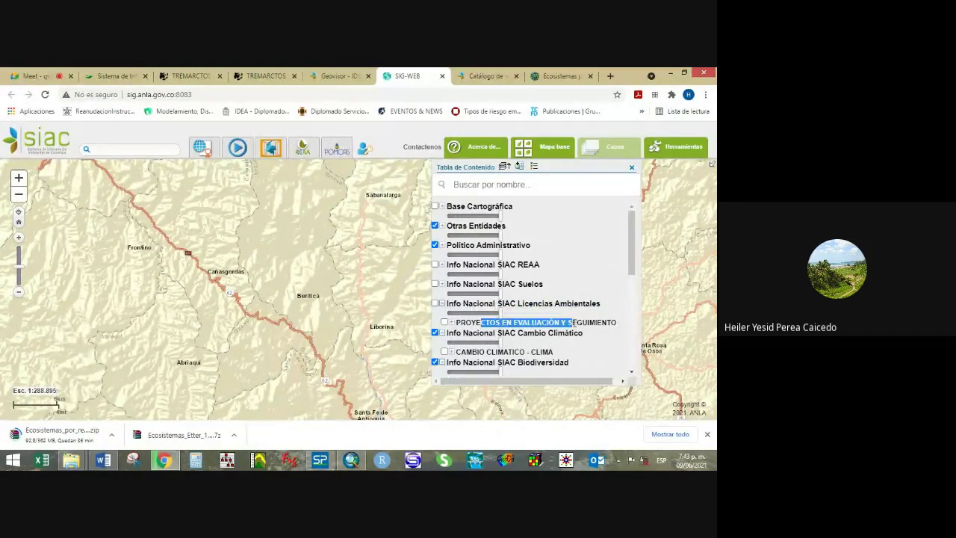
left_click(452, 322)
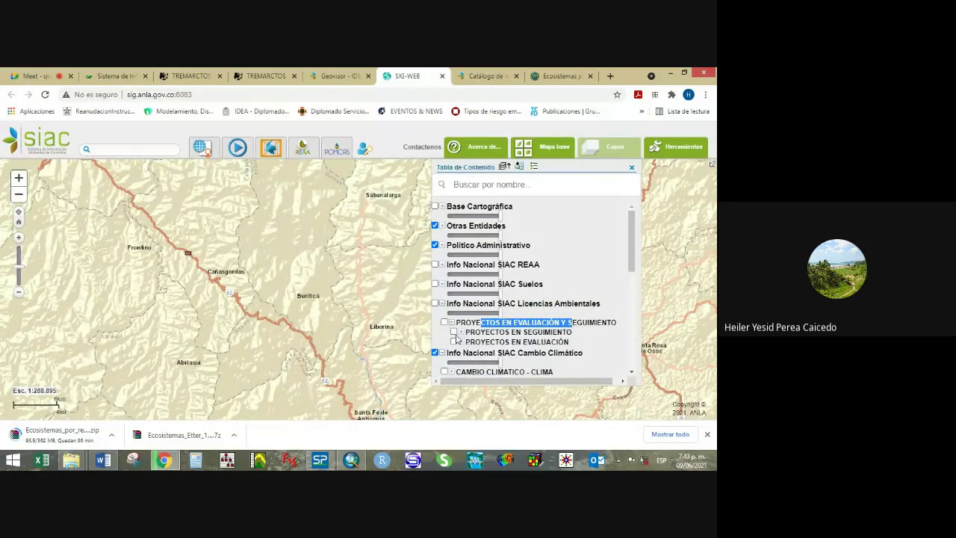
left_click(453, 342)
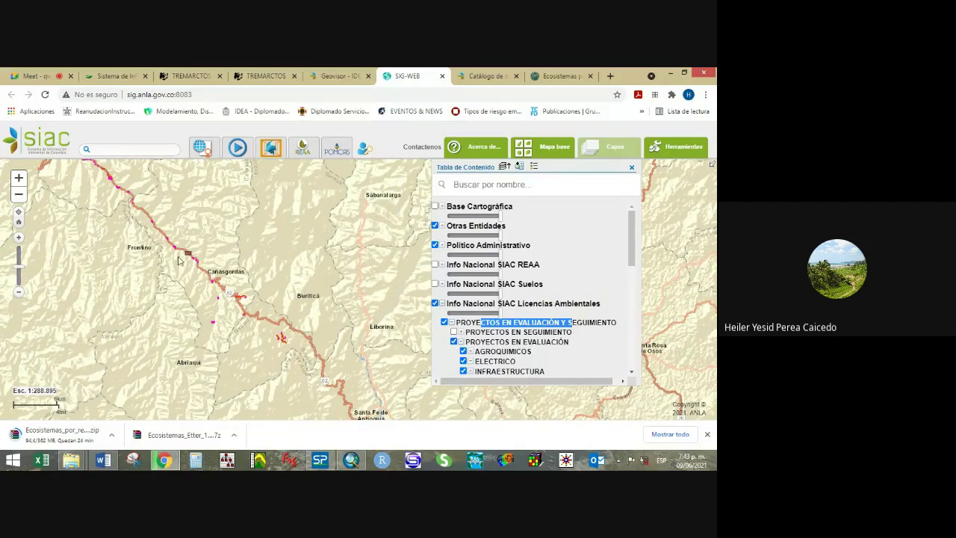
scroll(484, 345, "down", 3)
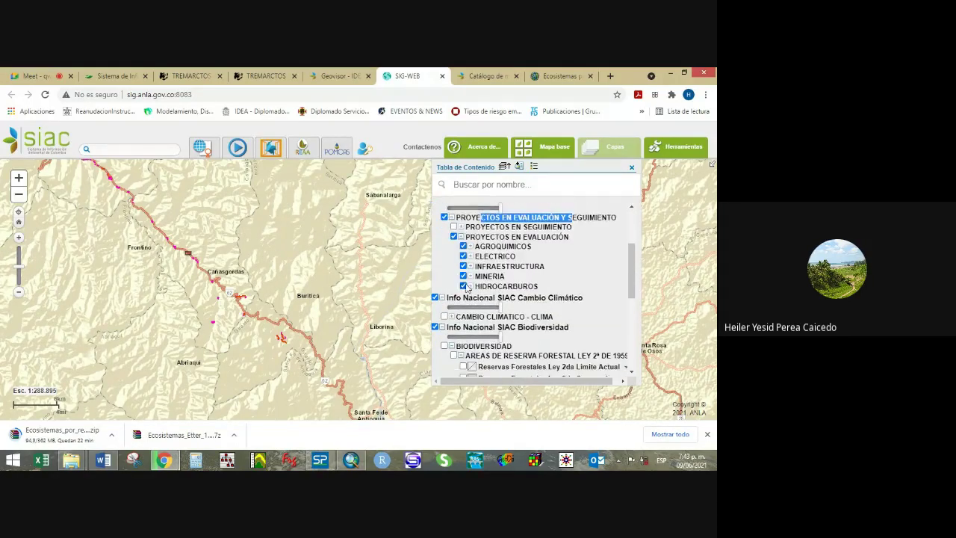
left_click(469, 267)
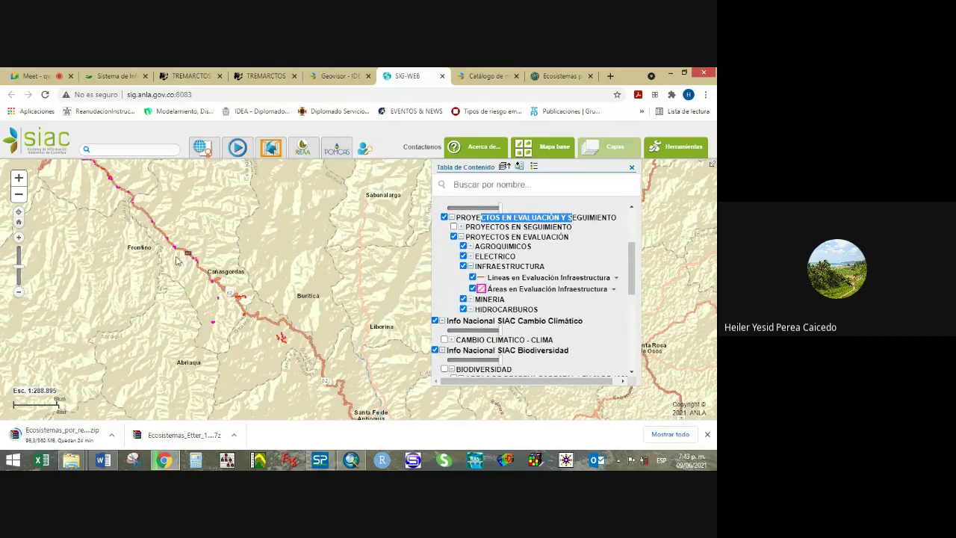
scroll(177, 260, "down", 1)
scroll(177, 260, "up", 2)
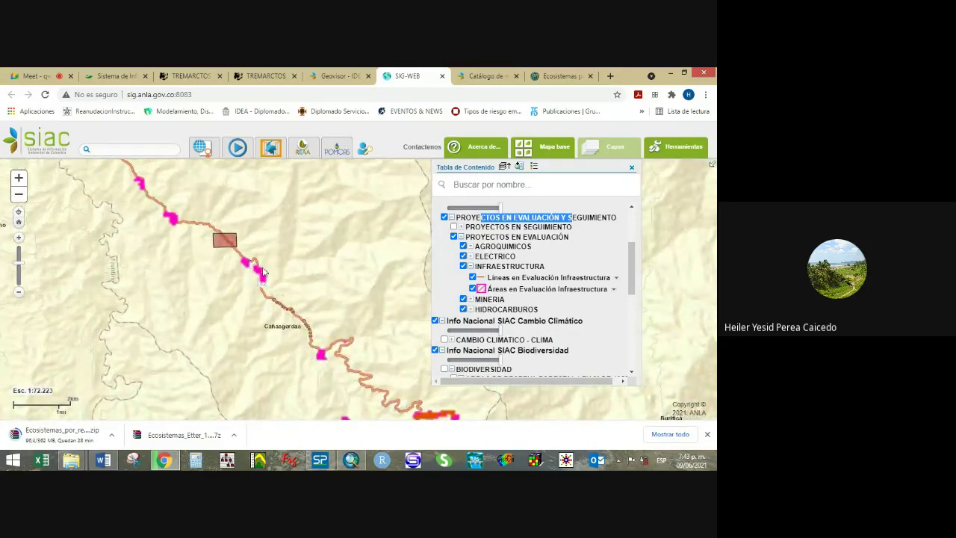
Try to open the metadata of the Áreas en Evaluación Infraestructura layer.
left_click(614, 289)
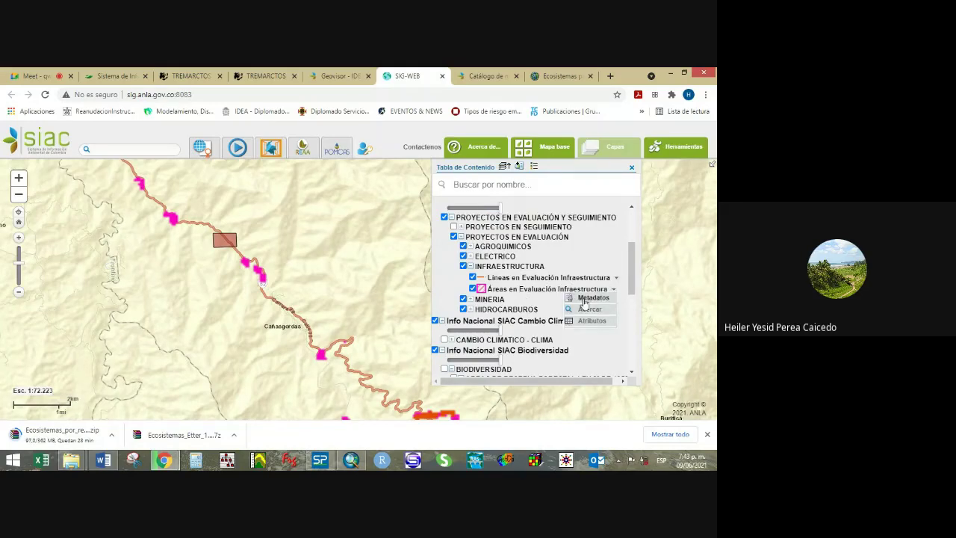
right_click(590, 296)
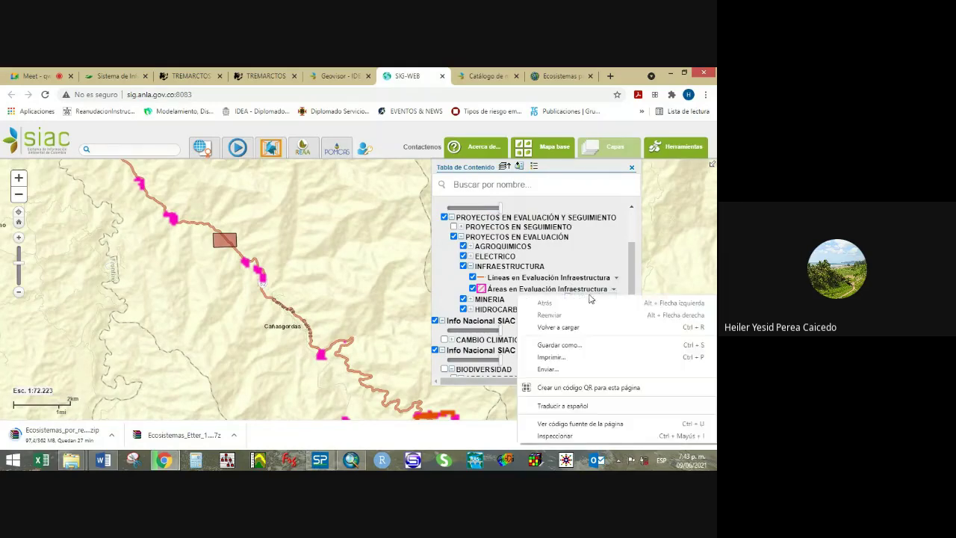
left_click(466, 299)
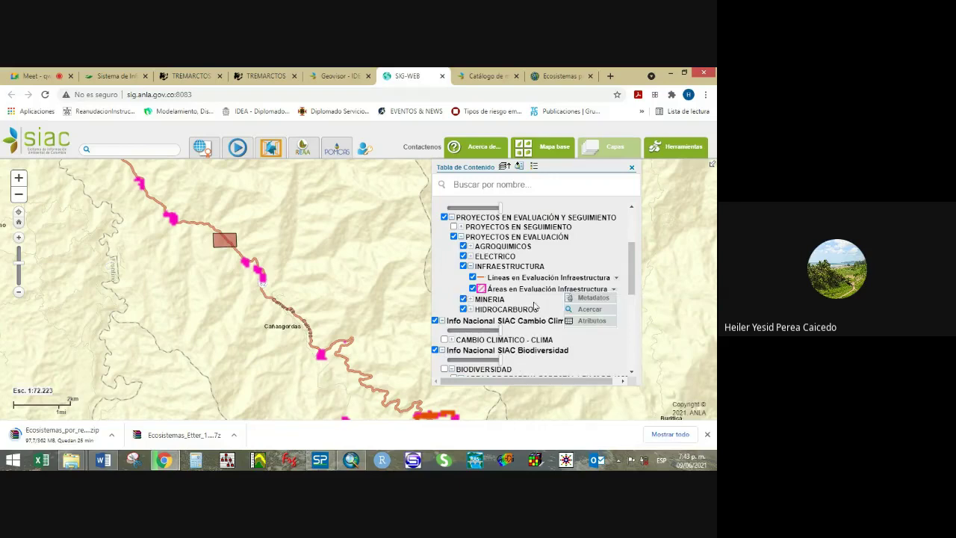
left_click(594, 299)
left_click(448, 155)
left_click(579, 299)
left_click(447, 154)
Examine the infrastructure areas under evaluation up close along road 62 northwest of Cañasgordas.
left_click_drag(244, 269, 321, 326)
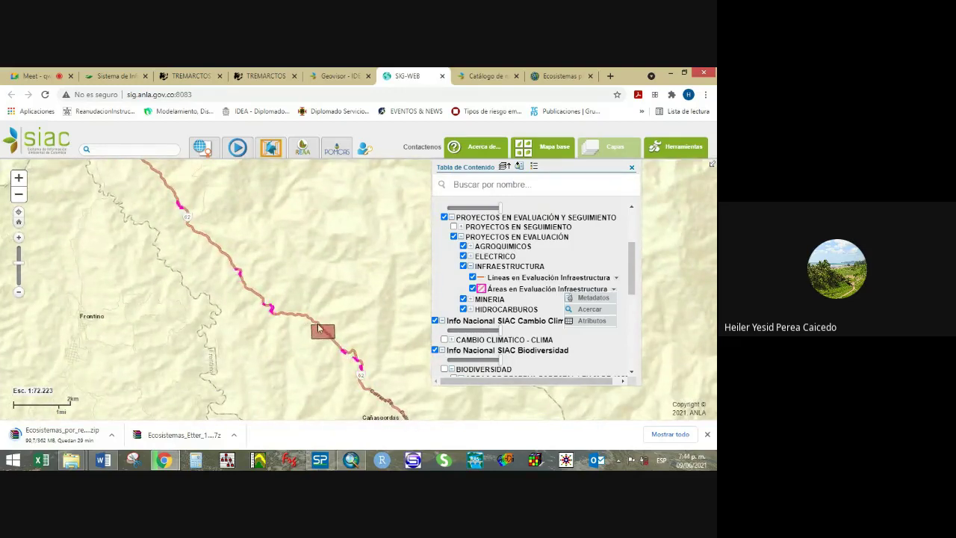
scroll(339, 340, "down", 1)
scroll(339, 341, "up", 2)
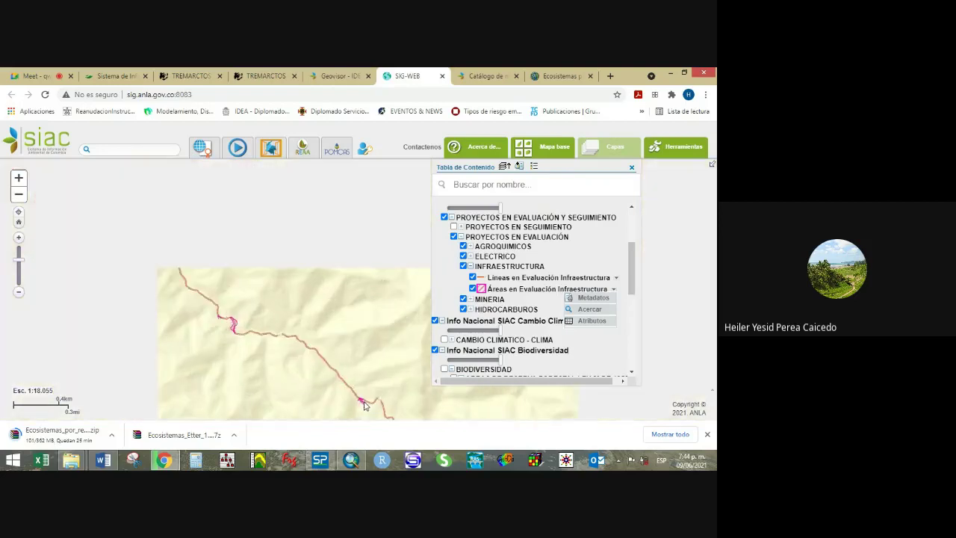
scroll(363, 405, "up", 1)
scroll(365, 404, "up", 3)
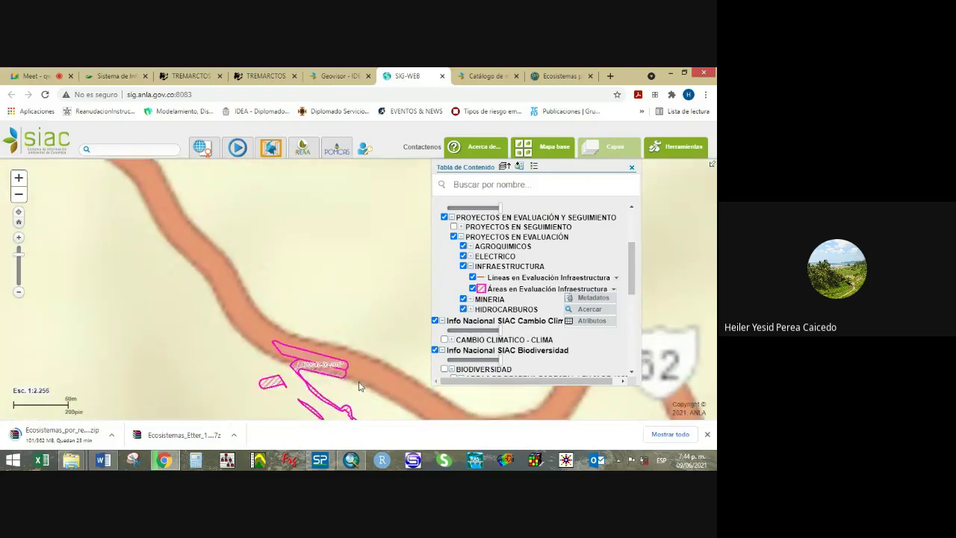
scroll(316, 270, "up", 2)
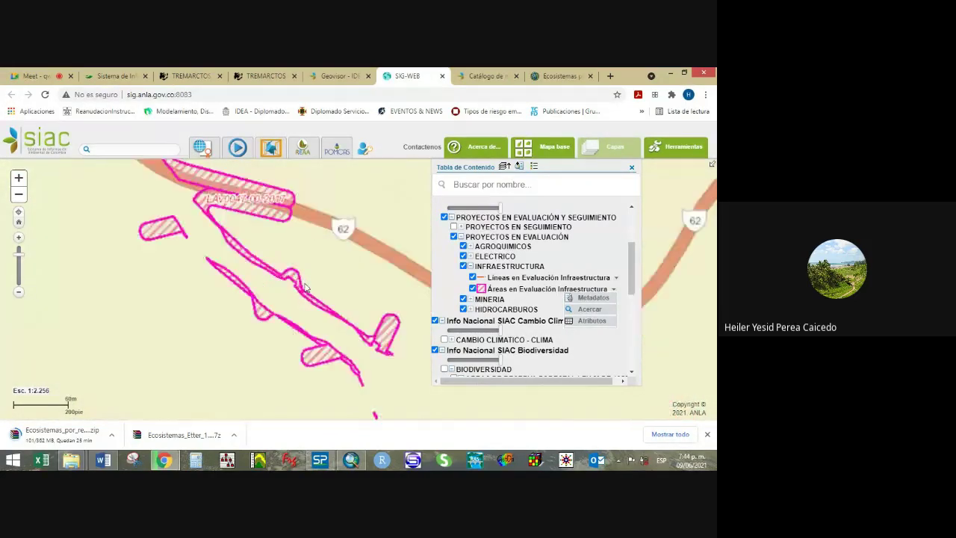
scroll(292, 295, "down", 1)
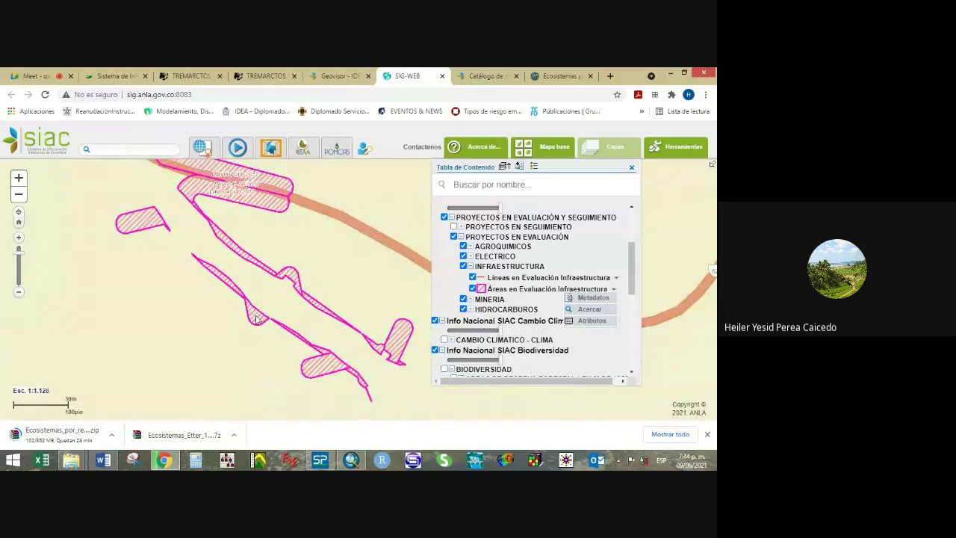
scroll(256, 320, "up", 1)
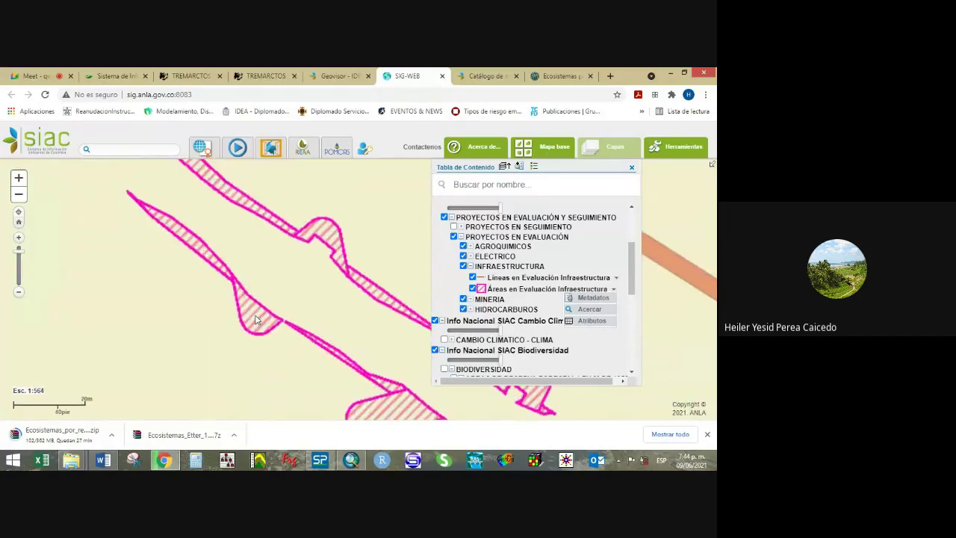
scroll(256, 319, "down", 2)
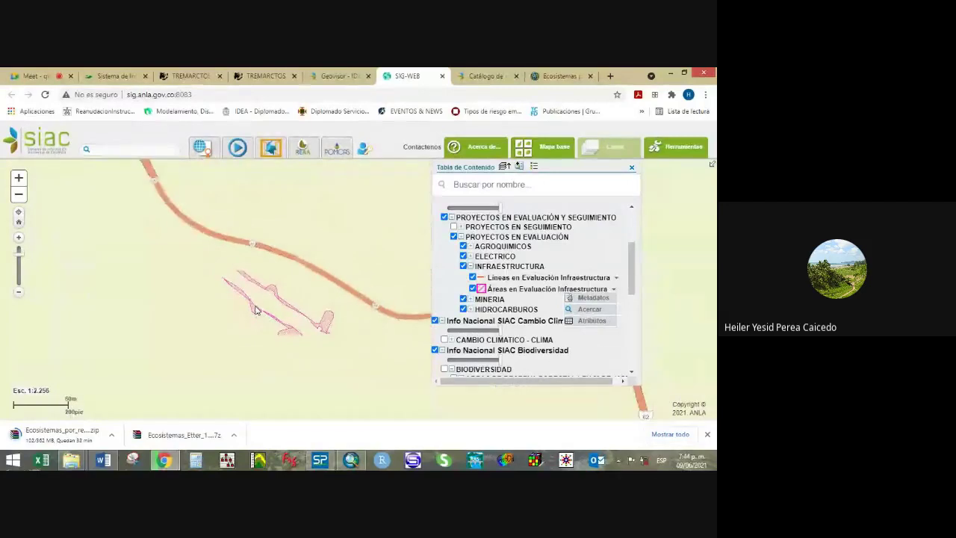
scroll(256, 310, "down", 1)
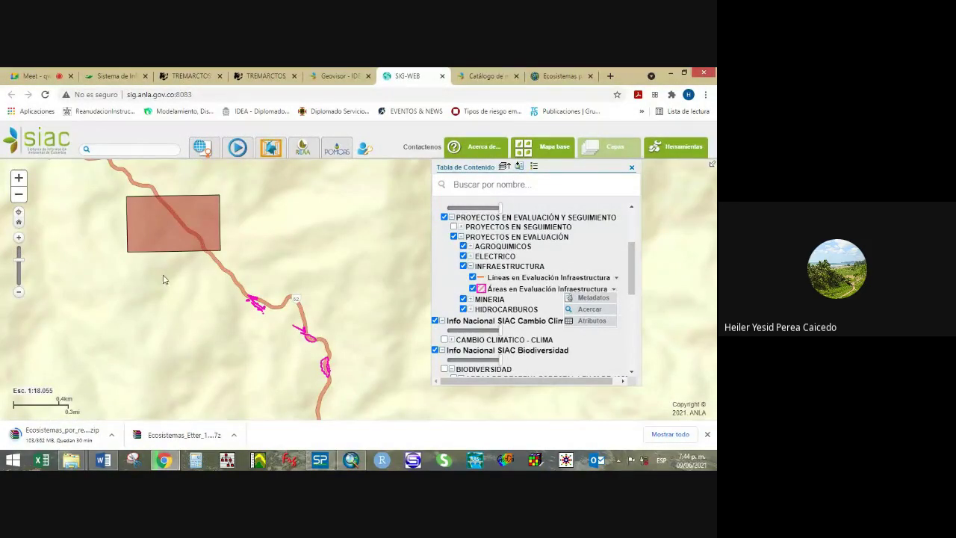
Turn off the AGROQUIMICOS, ELECTRICO, INFRAESTRUCTURA, MINERIA and HIDROCARBUROS layers under PROYECTOS EN EVALUACIÓN.
left_click(463, 255)
left_click(463, 266)
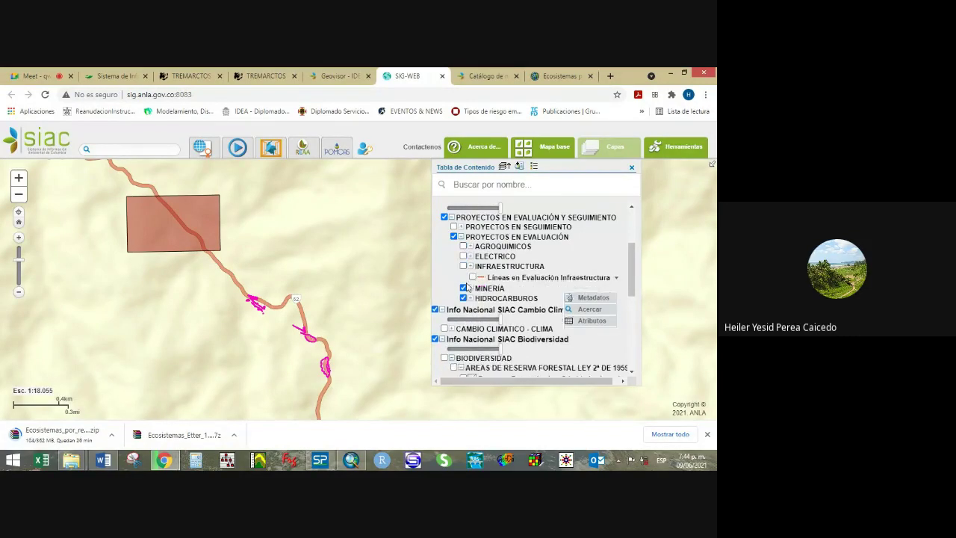
left_click(463, 275)
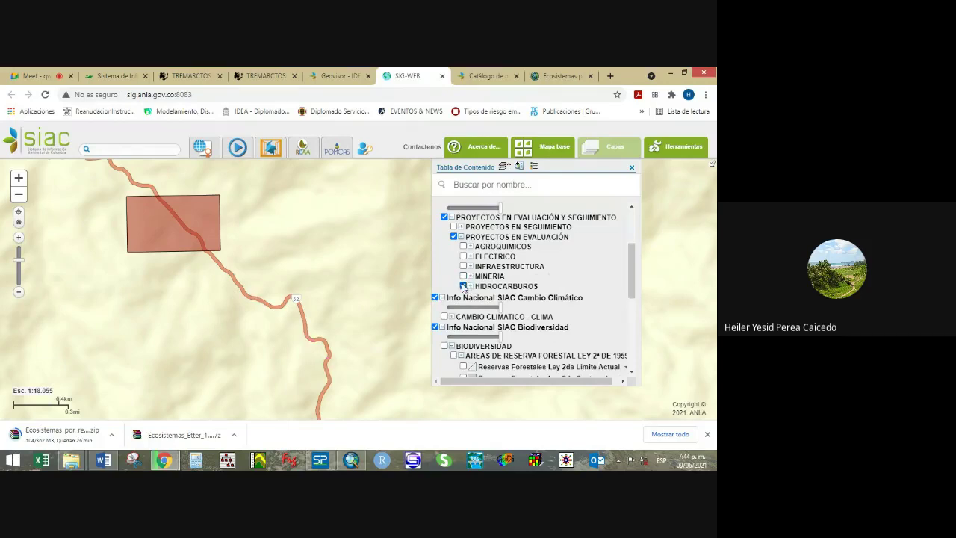
left_click(463, 286)
Show only the MINERIA projects under evaluation and check the map around Frontino and Cañasgordas for mining areas.
left_click(471, 275)
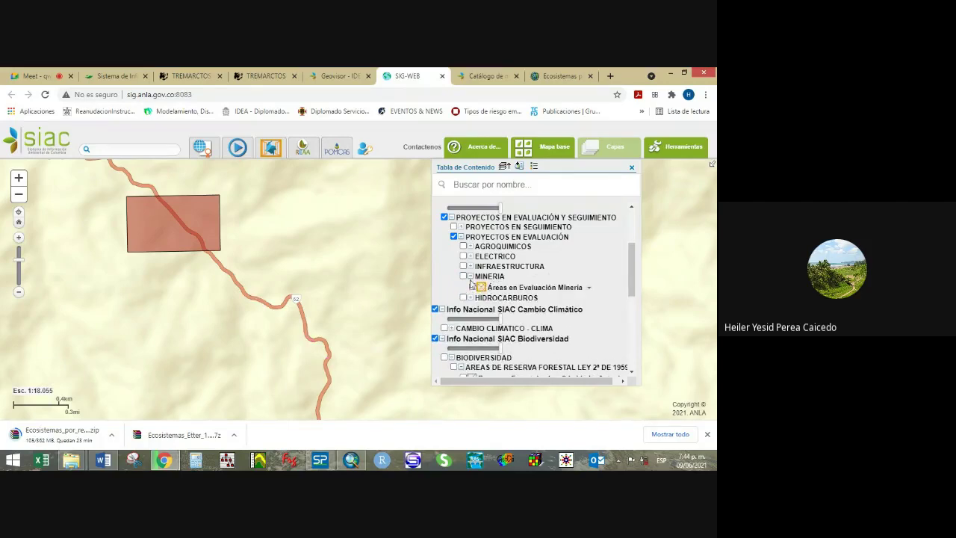
left_click(463, 277)
scroll(313, 326, "up", 1)
scroll(303, 329, "down", 1)
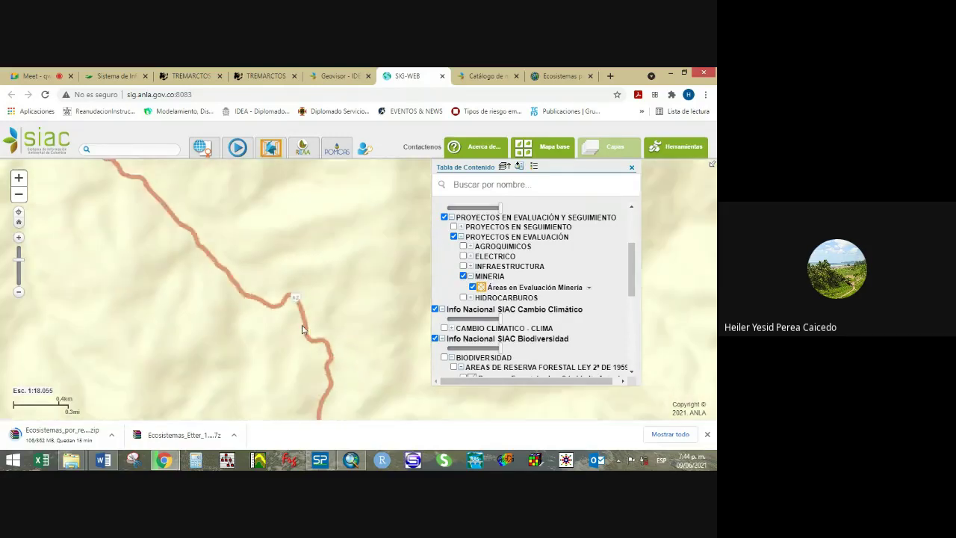
scroll(304, 329, "down", 2)
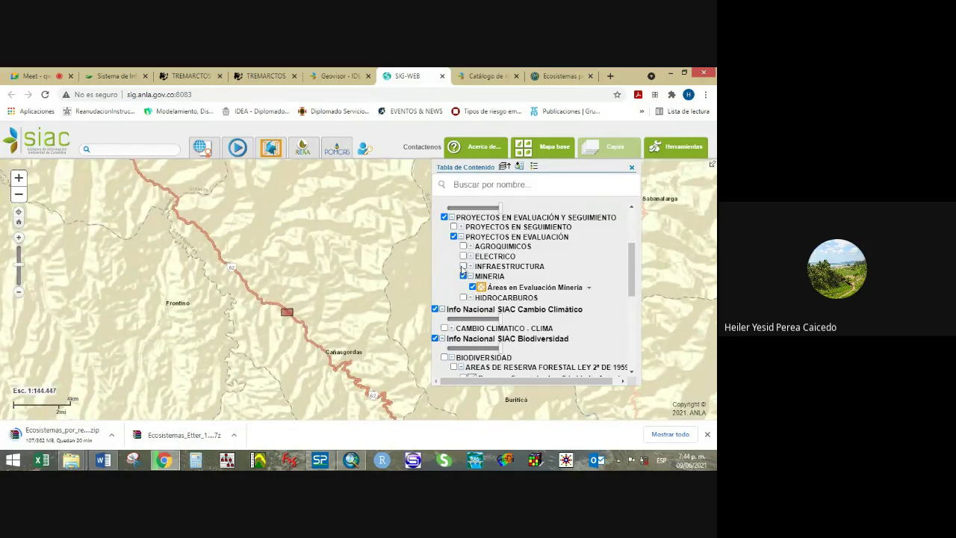
Replace MINERIA with the INFRAESTRUCTURA layers and follow the project areas along the road between Uramita and Cañasgordas.
left_click(463, 276)
left_click(463, 266)
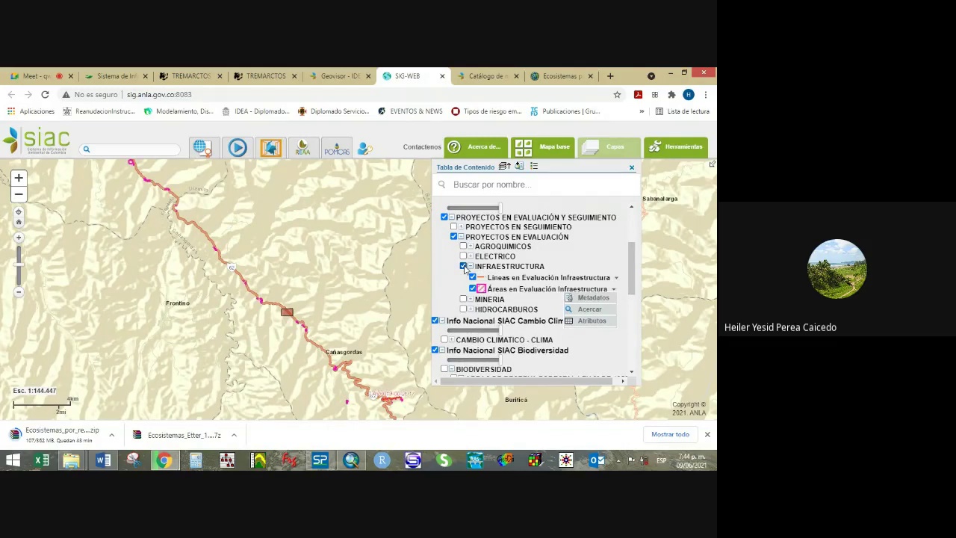
left_click_drag(179, 239, 346, 351)
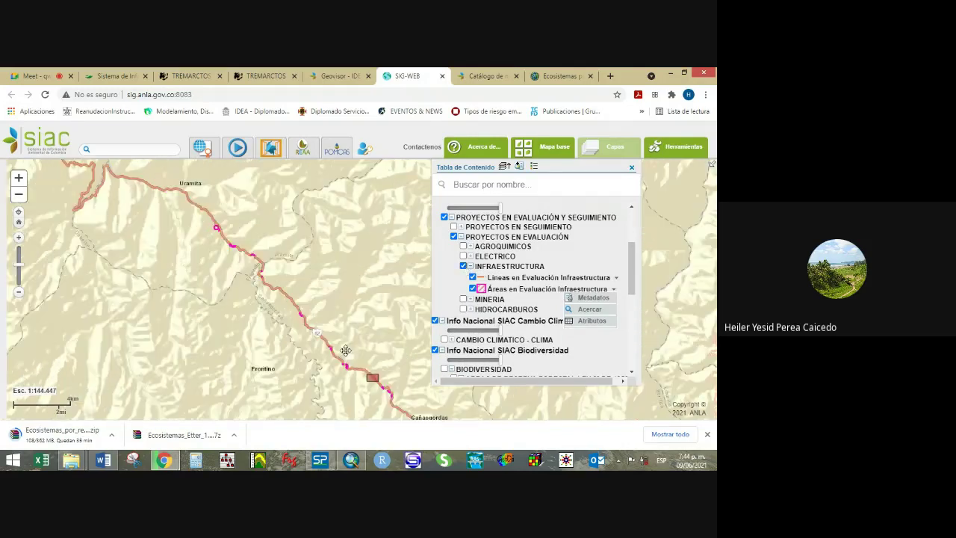
left_click_drag(289, 283, 204, 237)
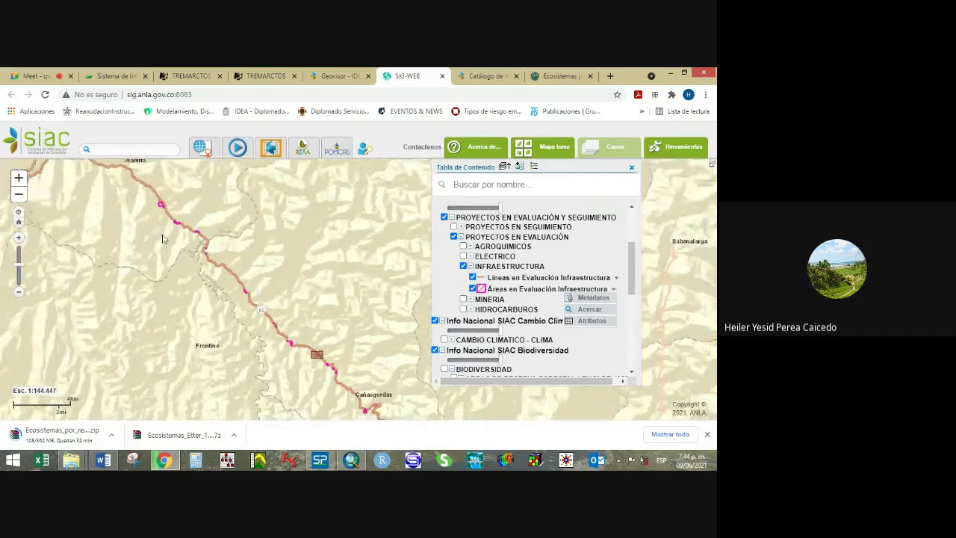
left_click_drag(376, 397, 328, 335)
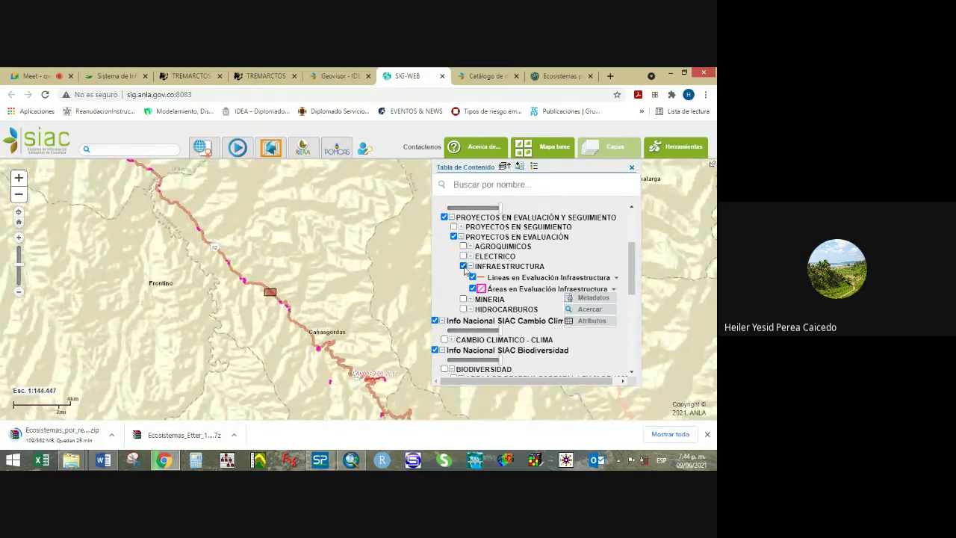
Turn off INFRAESTRUCTURA and check HIDROCARBUROS, ELECTRICO and AGROQUIMICOS one at a time, leaving only AGROQUIMICOS on.
left_click(464, 267)
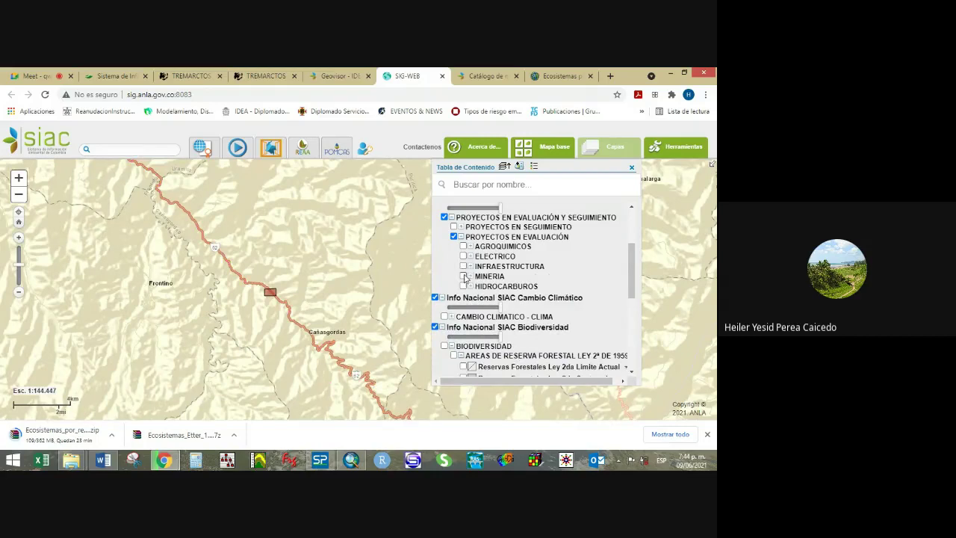
left_click(463, 286)
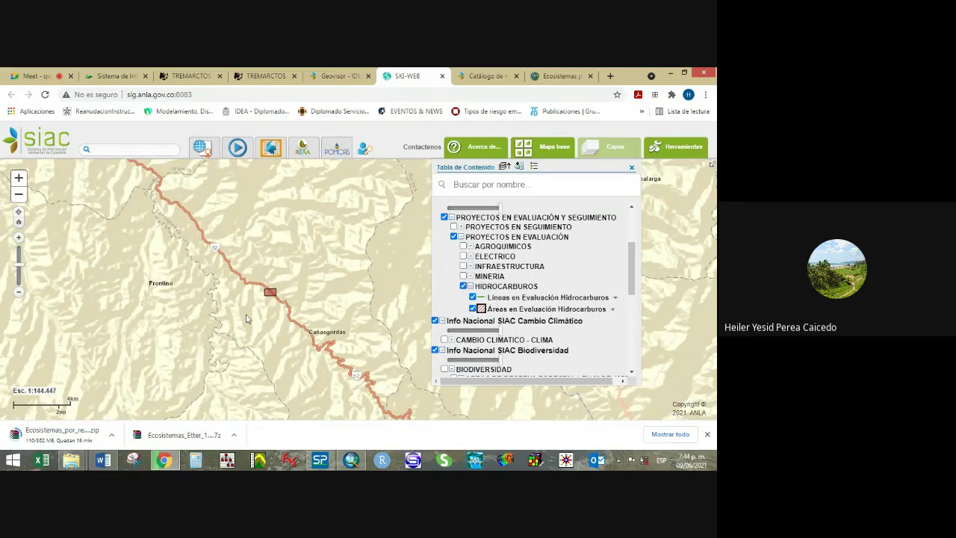
left_click(463, 286)
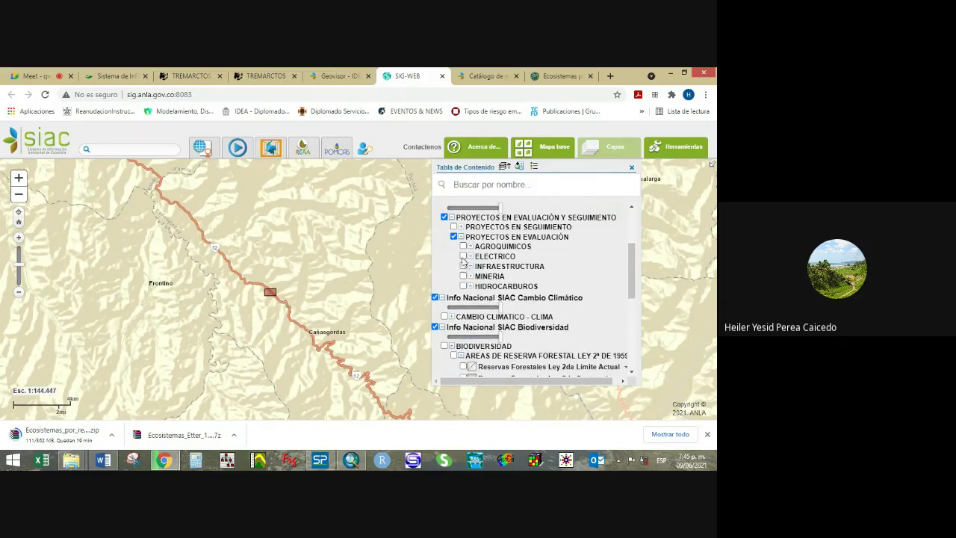
left_click(463, 256)
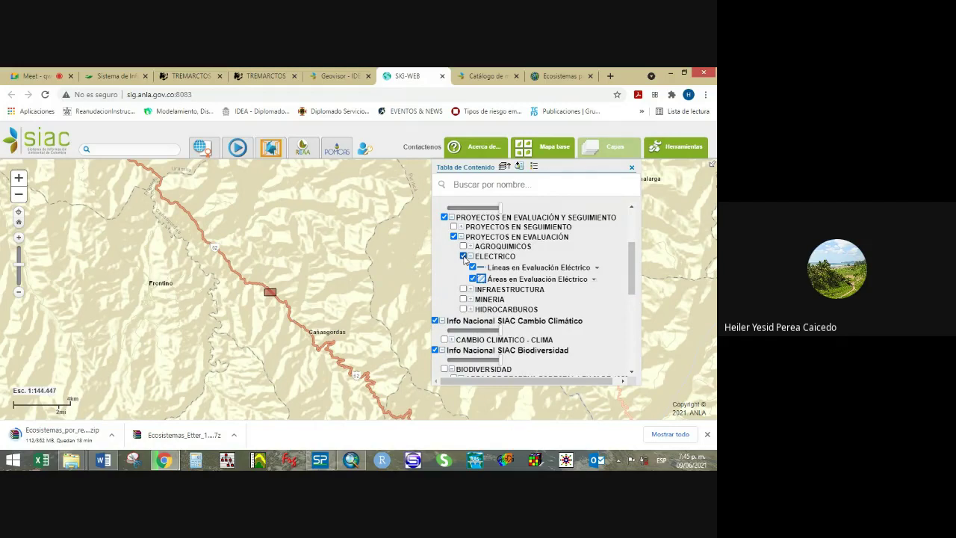
left_click(463, 256)
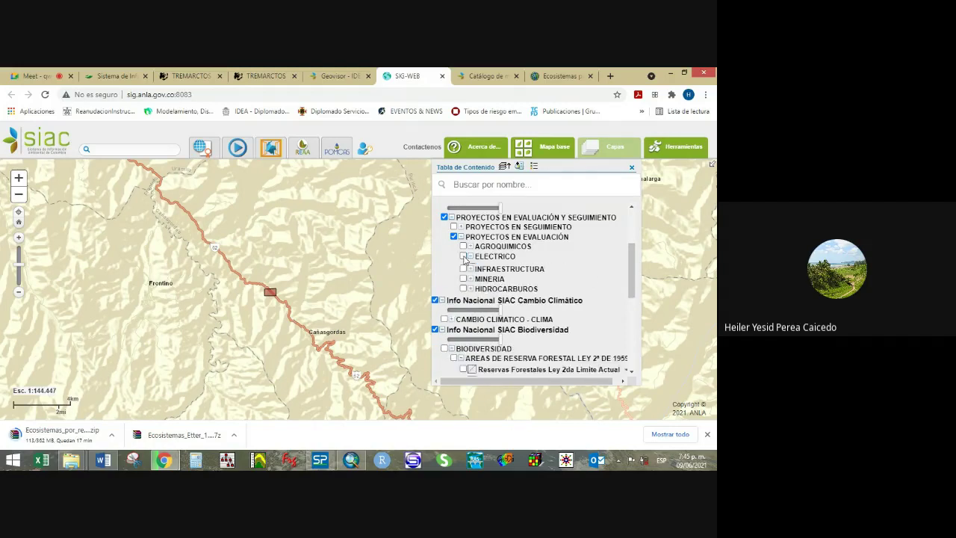
left_click(463, 247)
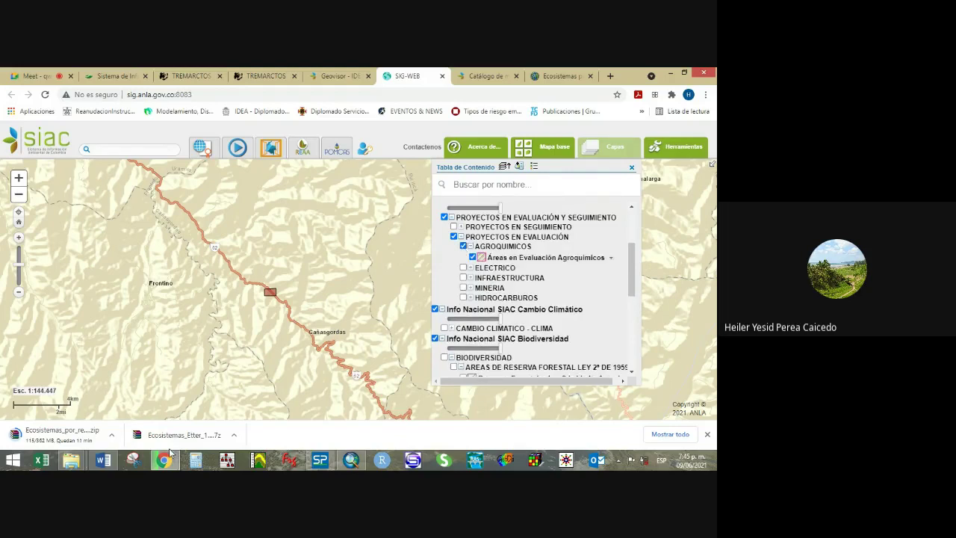
Collapse PROYECTOS EN EVALUACIÓN Y SEGUIMIENTO and expand the Político Administrativo group to review its boundary layers.
left_click(451, 219)
scroll(451, 239, "up", 3)
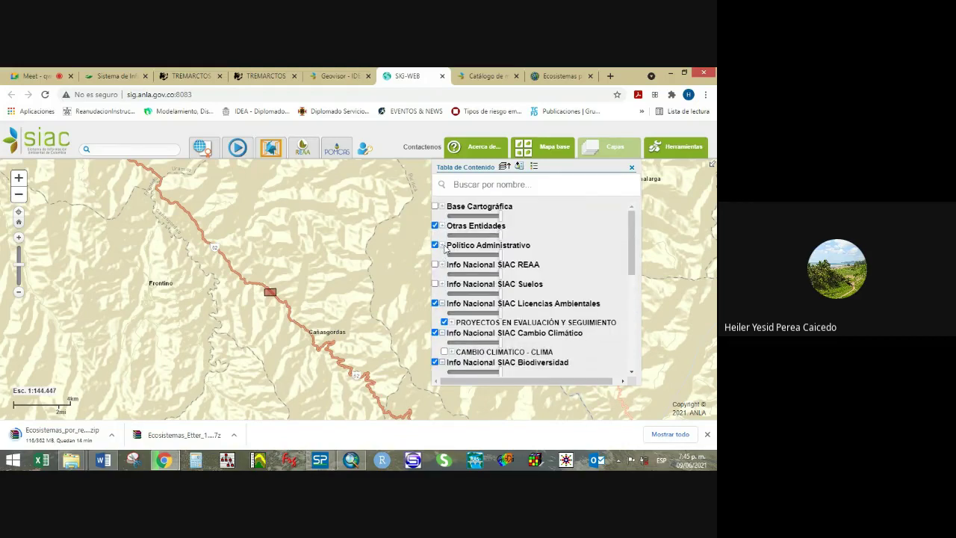
left_click(442, 245)
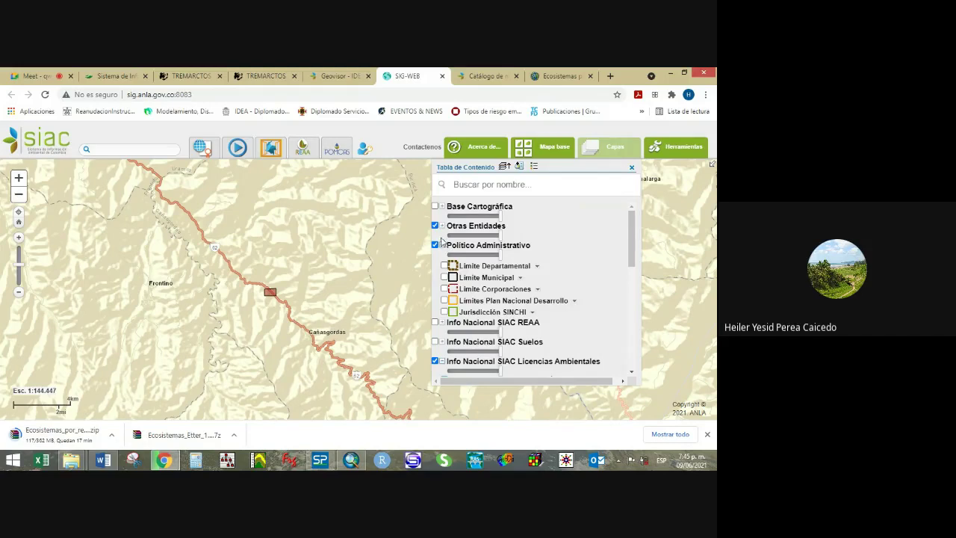
scroll(508, 277, "down", 3)
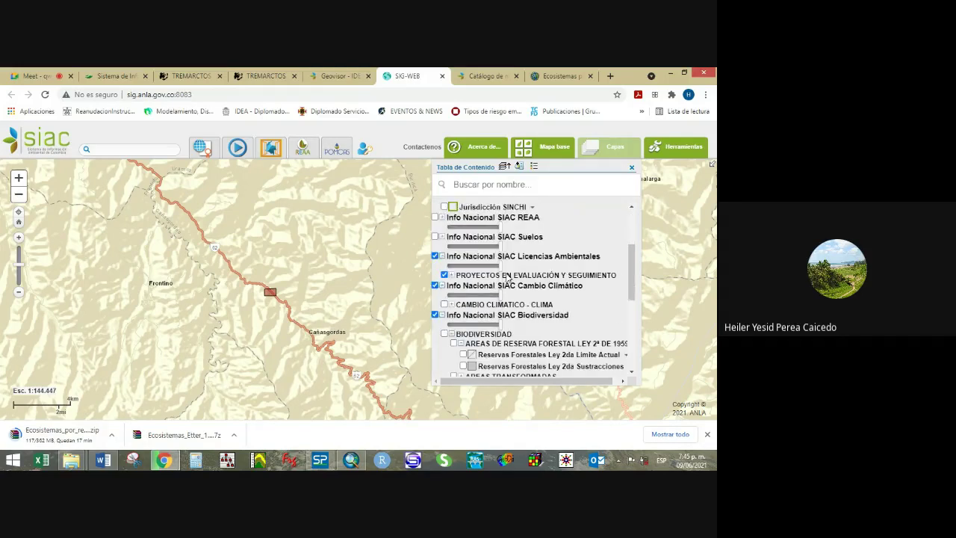
Expand Info Nacional SIAC Suelos down to the AMENAZA group and display its soil degradation layers on the map.
left_click(442, 237)
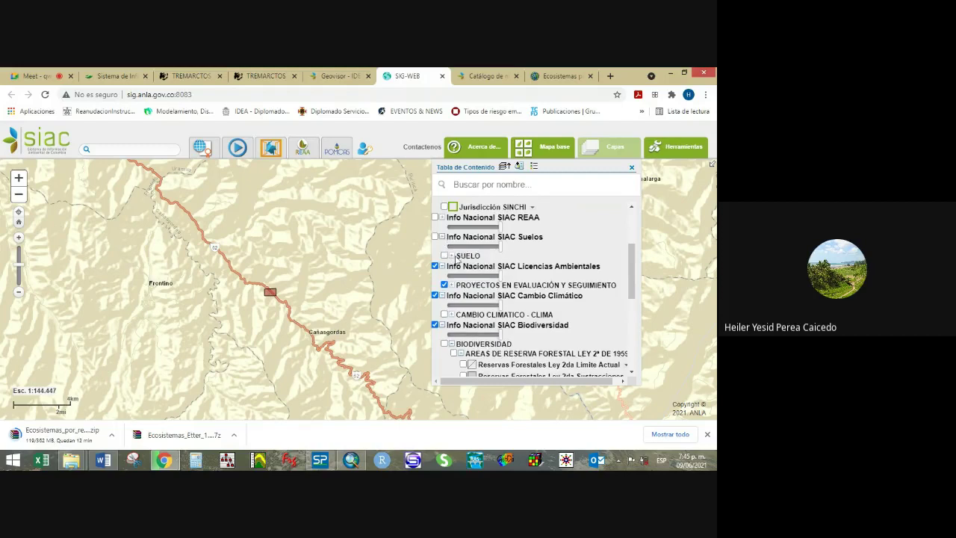
left_click(452, 256)
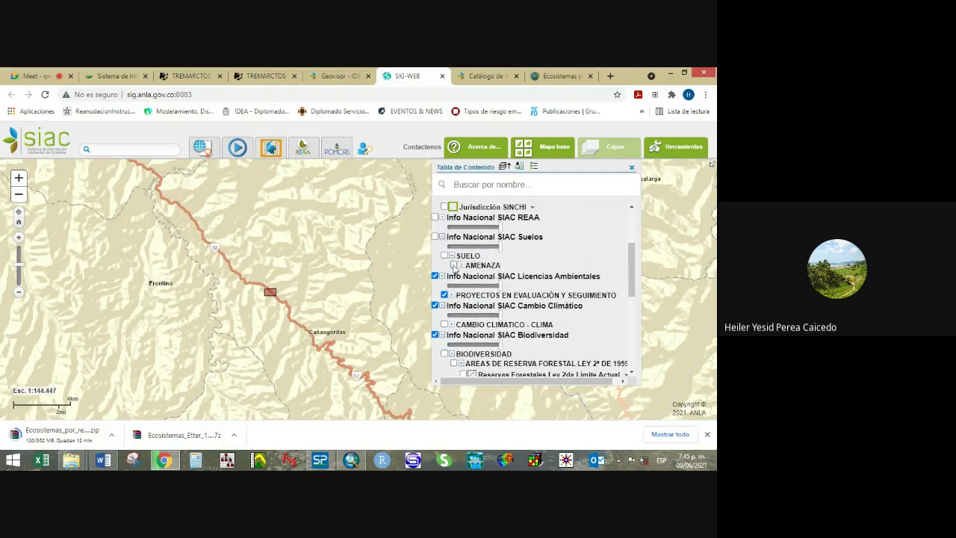
left_click(453, 265)
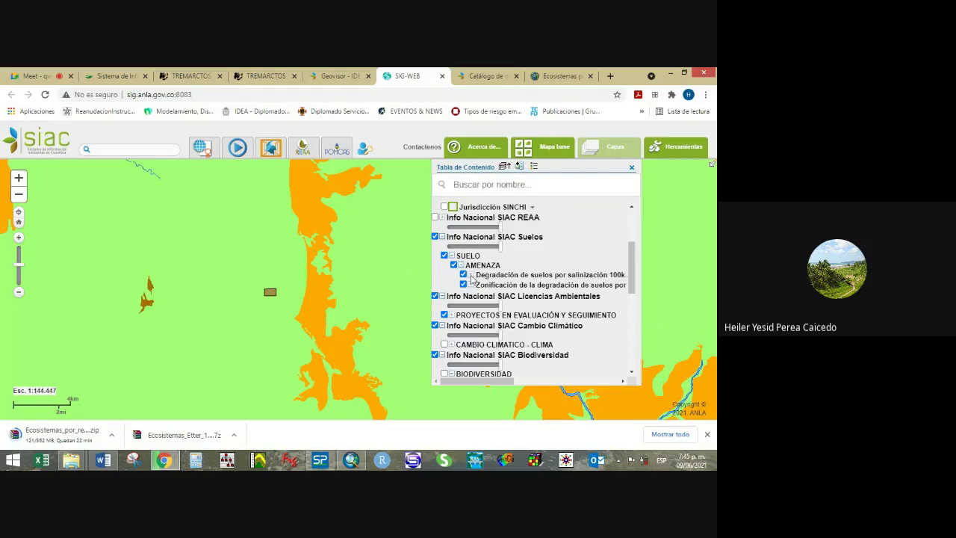
Expand the legend of Degradación de suelos por salinización 100k and review its severity classes on the map at a regional scale.
left_click(471, 276)
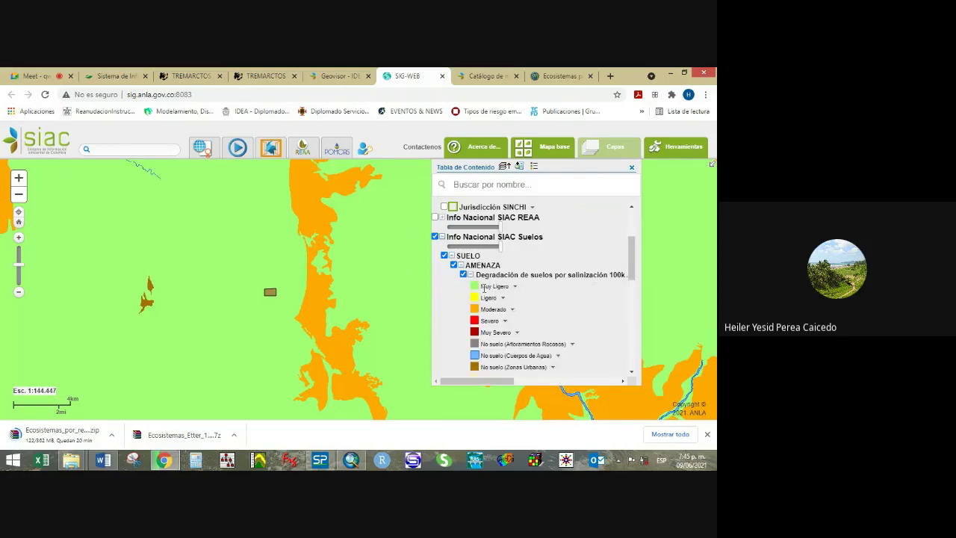
left_click_drag(482, 288, 509, 289)
scroll(475, 281, "down", 2)
scroll(369, 305, "down", 4)
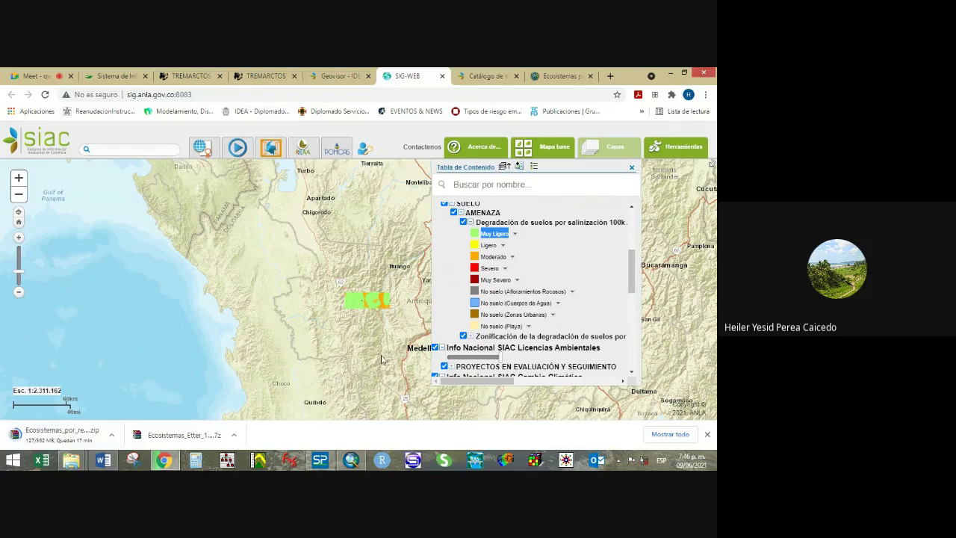
Switch to the Ejercicios prácticos document in Word and make the E-sirena entry under Ejercicio 2 bold red with yellow highlighting.
left_click(283, 74)
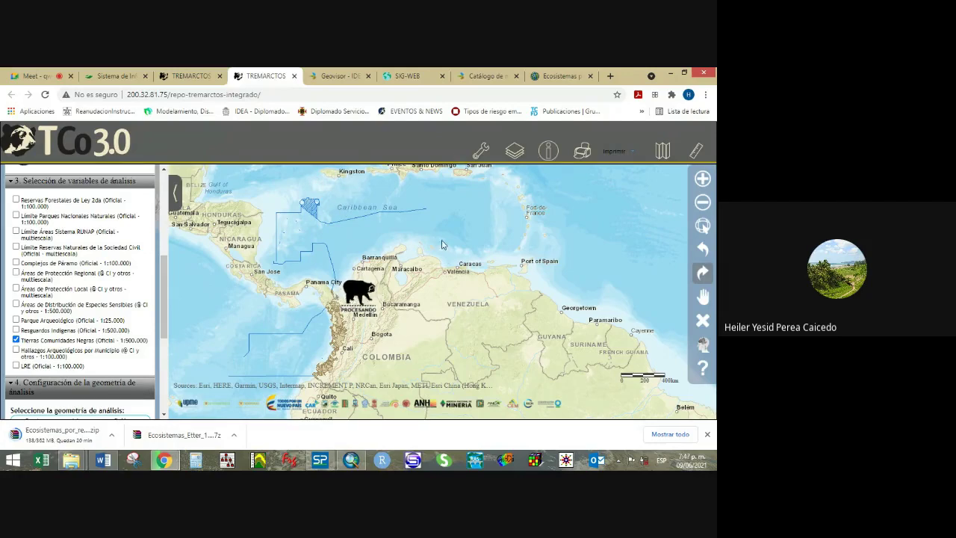
left_click(101, 461)
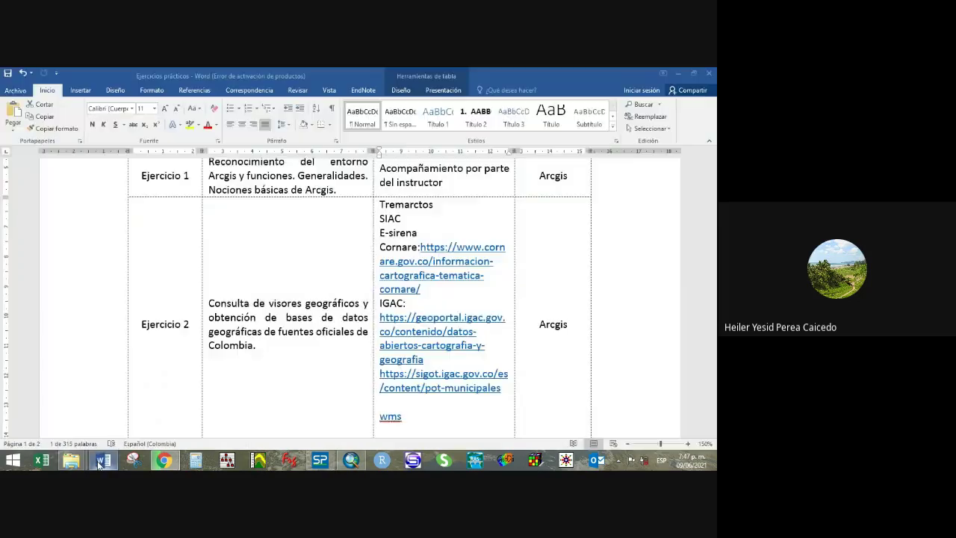
left_click_drag(422, 233, 375, 238)
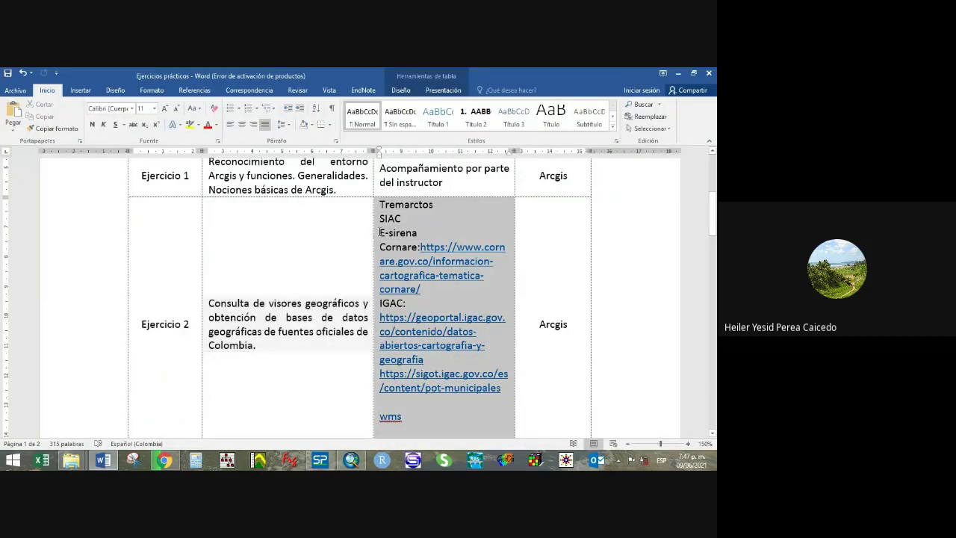
left_click(412, 235)
triple_click(412, 235)
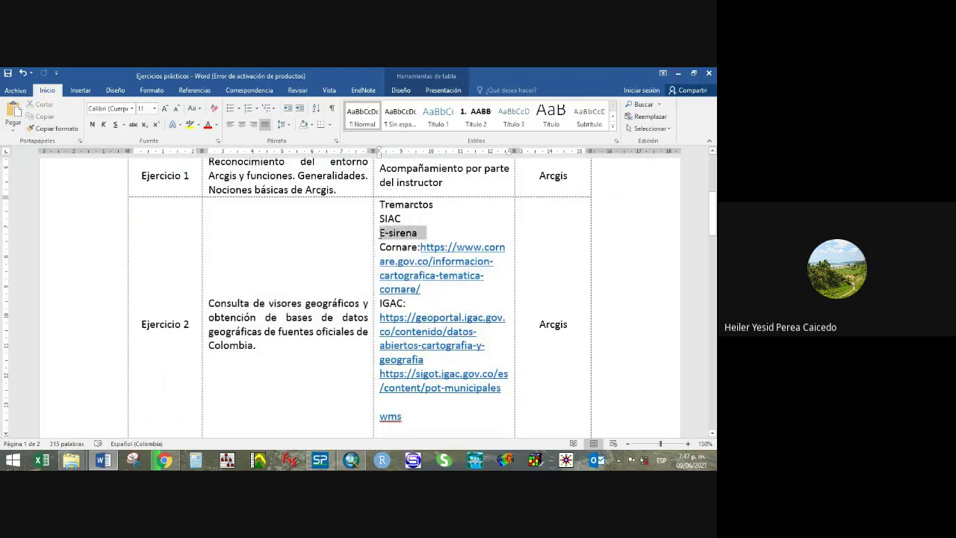
left_click(190, 124)
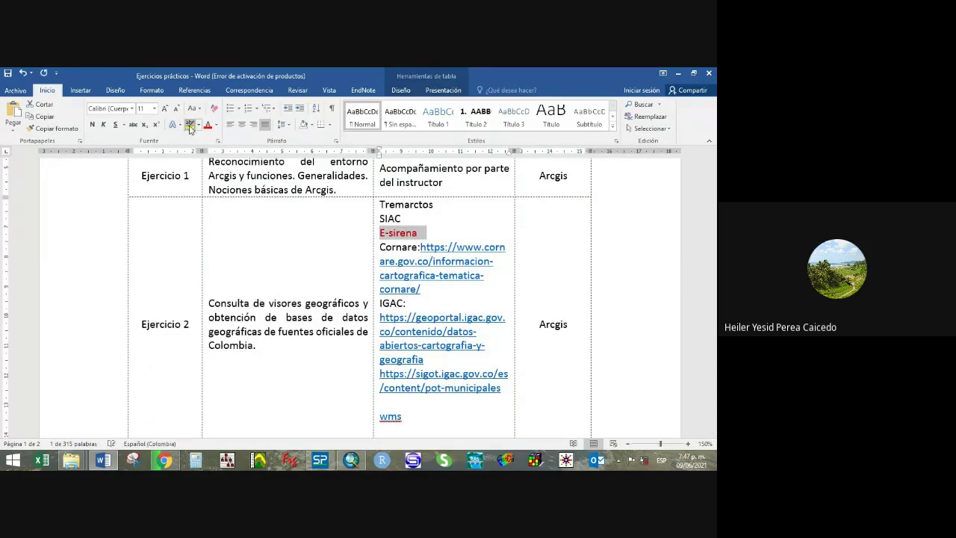
left_click(410, 419)
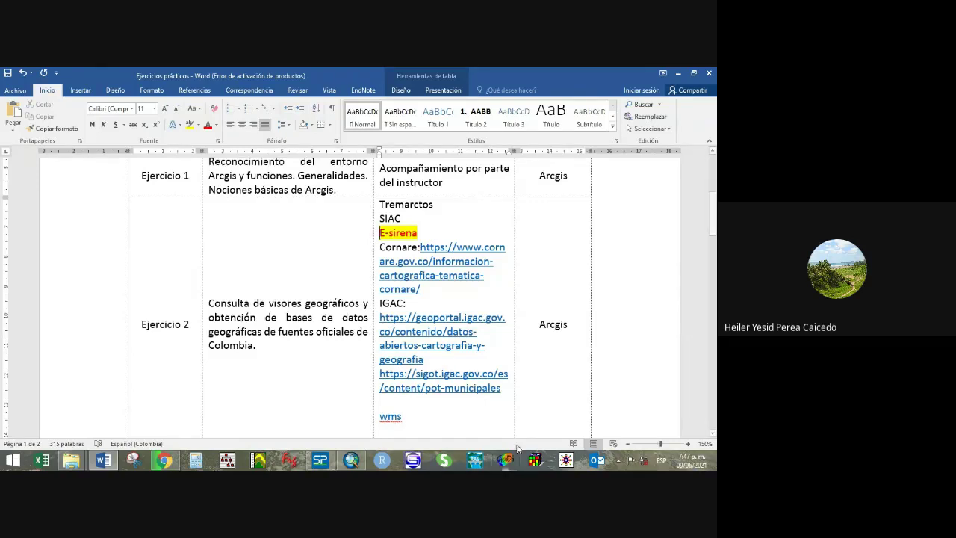
Return to Chrome and load google.com.co in place of the Ecosistemas por región page.
mouse_move(164, 457)
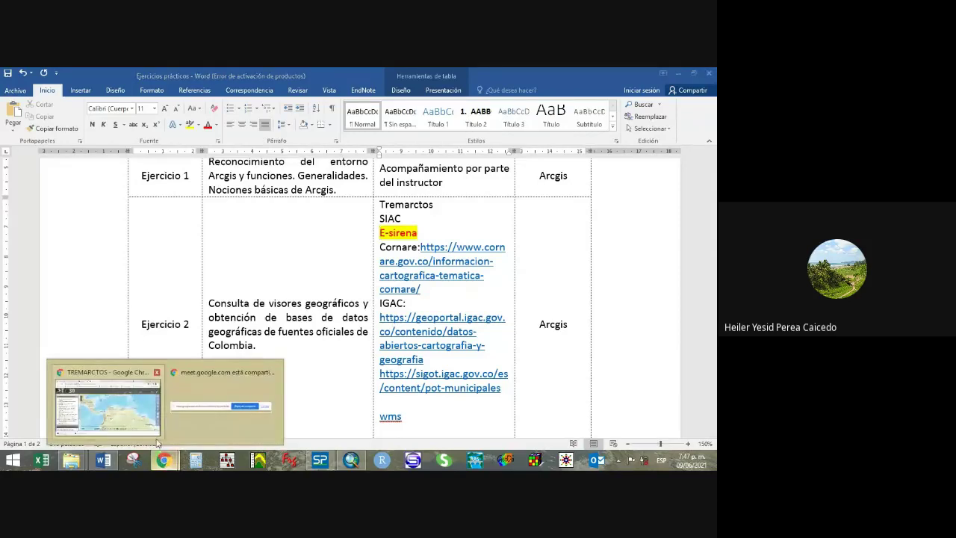
left_click(115, 411)
left_click(560, 76)
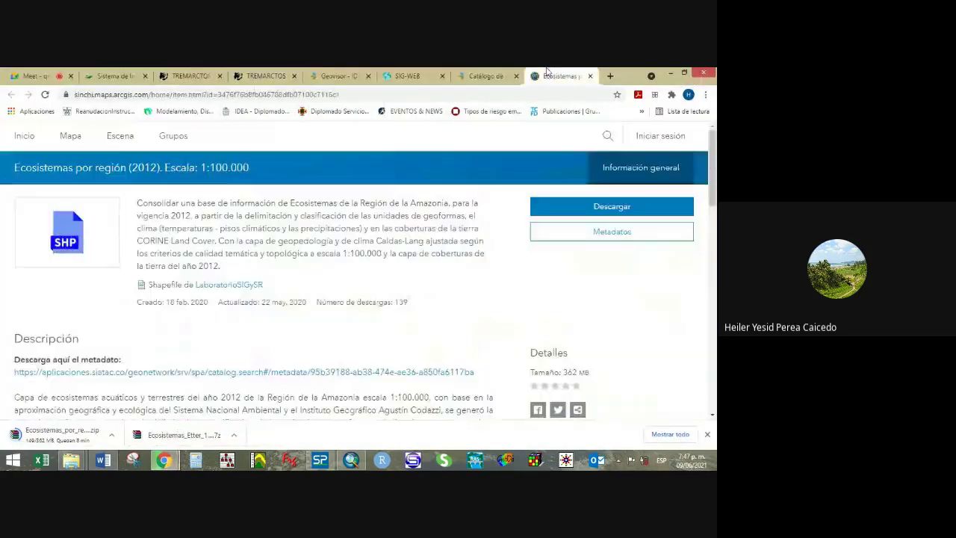
left_click(351, 95)
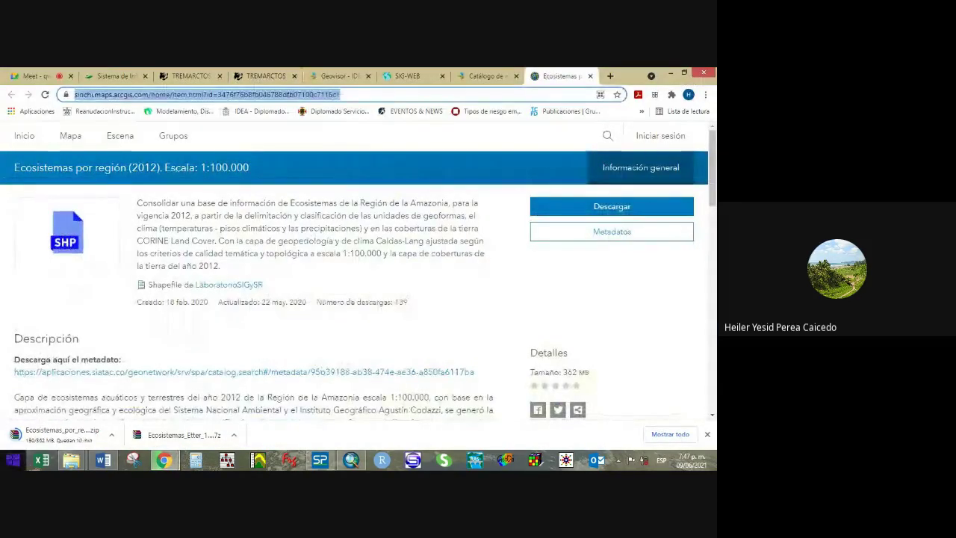
key("BackSpace")
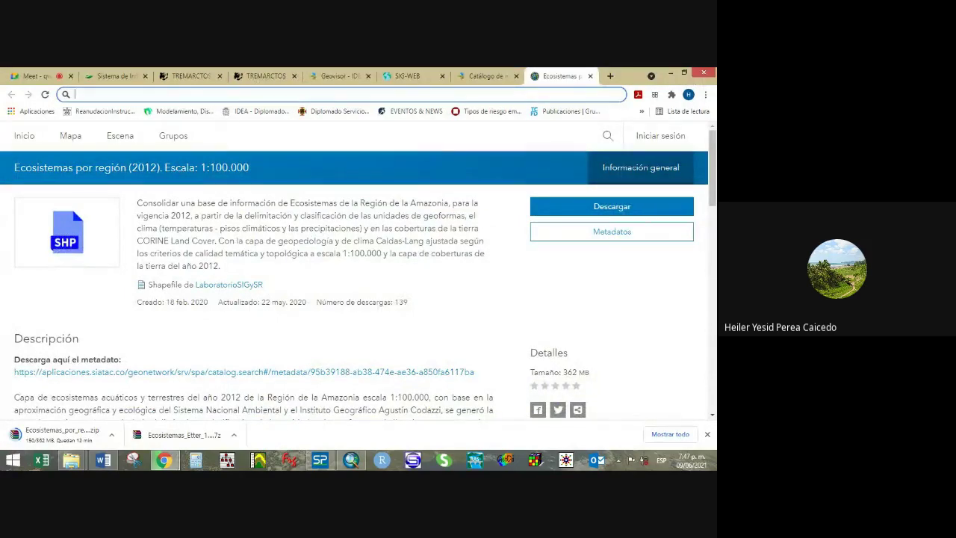
type("google.com.co")
key("Return")
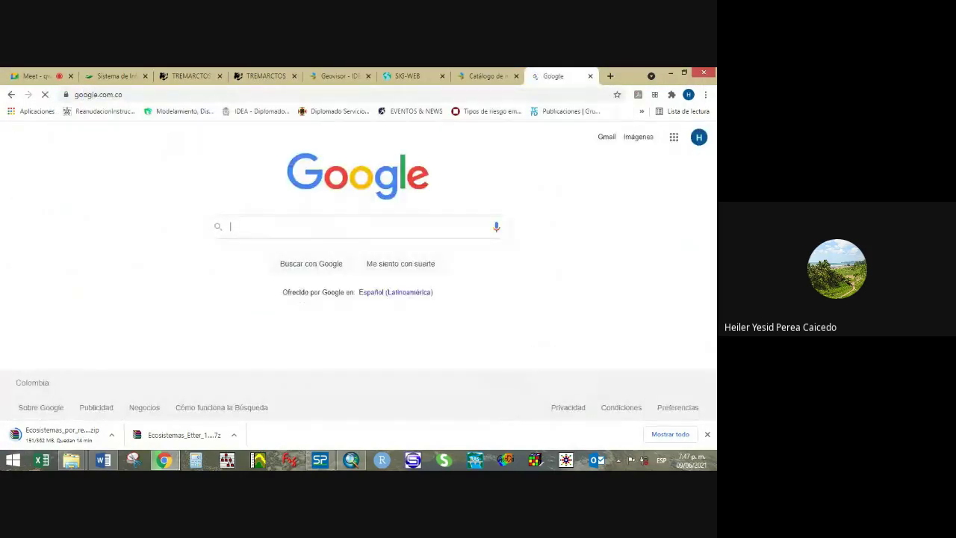
Search Google for "e-sirena" and open Corantioquia's eSirena login page from the results.
type("e-sirena")
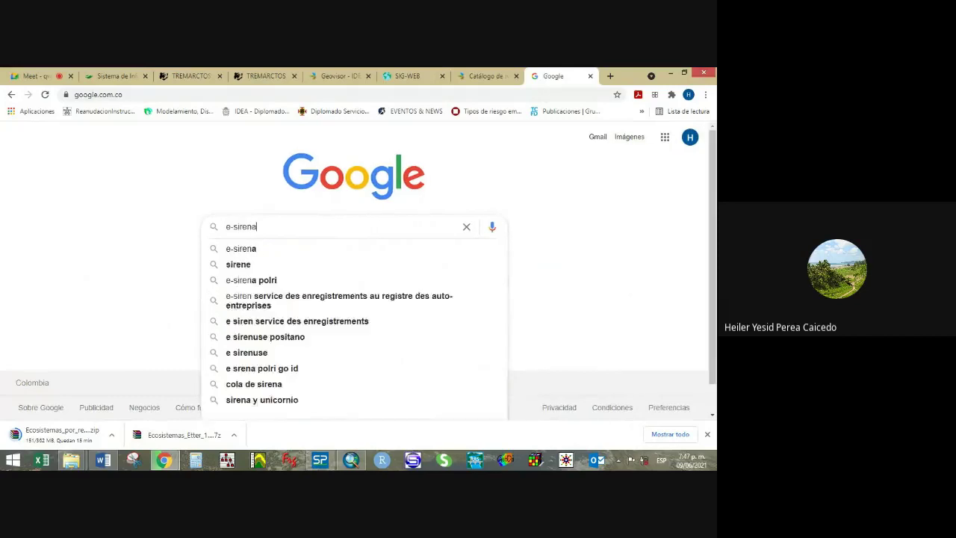
key("Return")
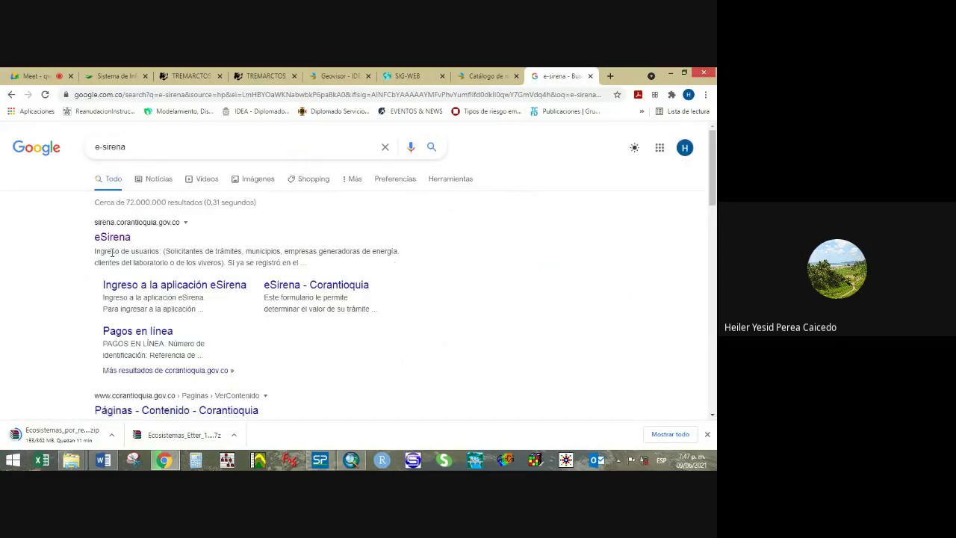
left_click(116, 239)
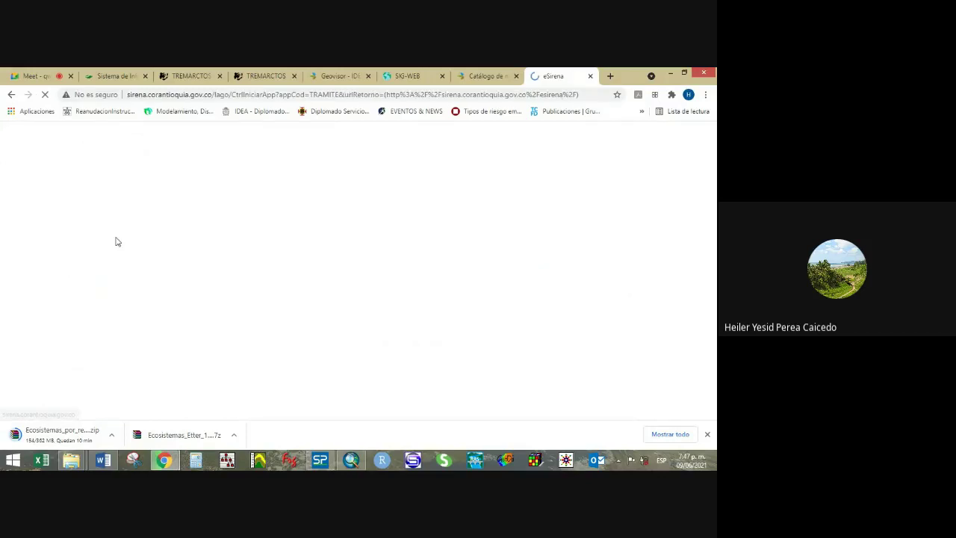
scroll(388, 304, "down", 1)
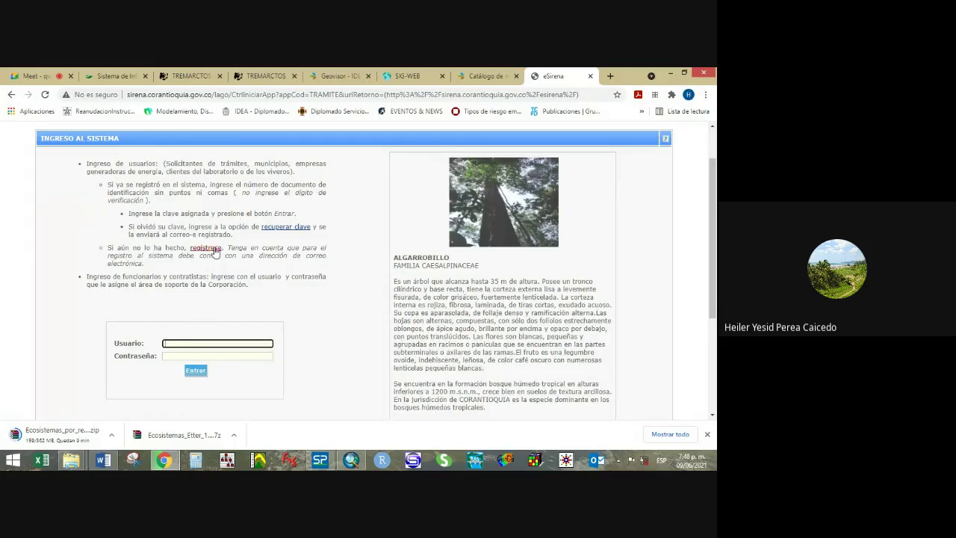
Open eSirena's new-user registration form and review its identification, location, species-name check and terms fields.
left_click(206, 249)
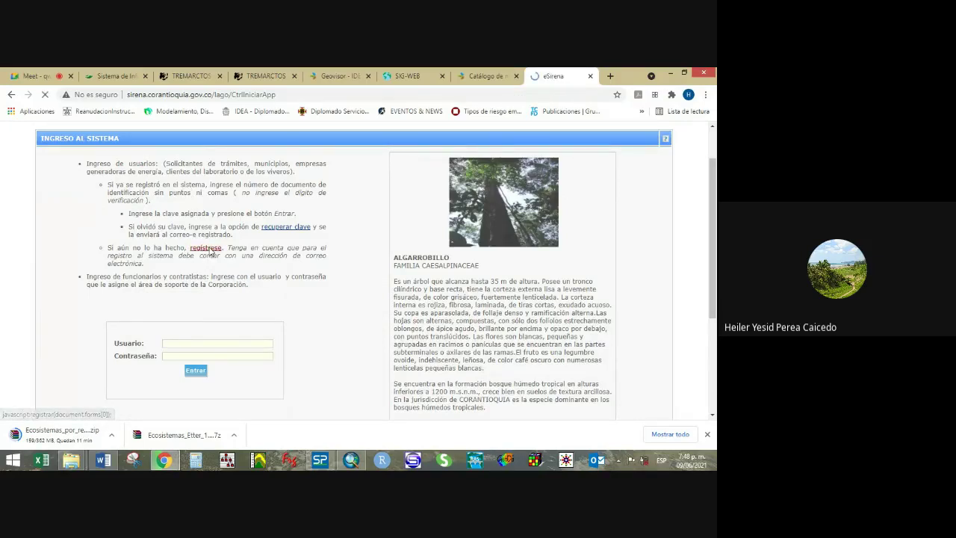
scroll(363, 276, "down", 15)
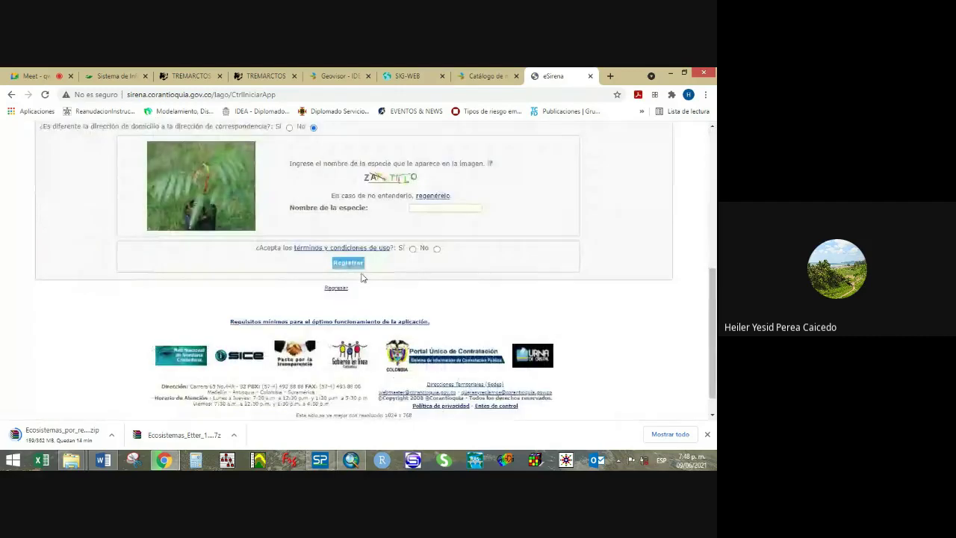
scroll(363, 277, "up", 15)
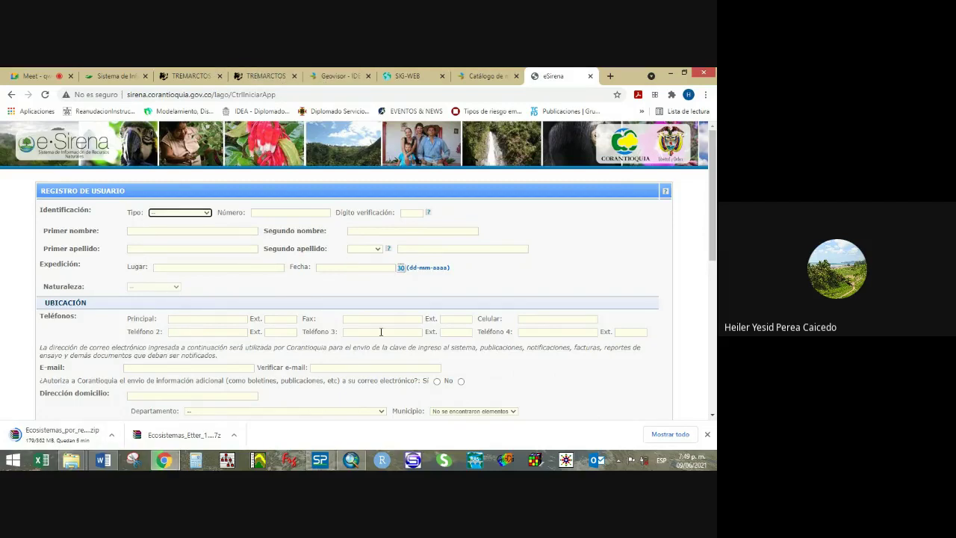
scroll(382, 337, "down", 1)
scroll(383, 347, "down", 3)
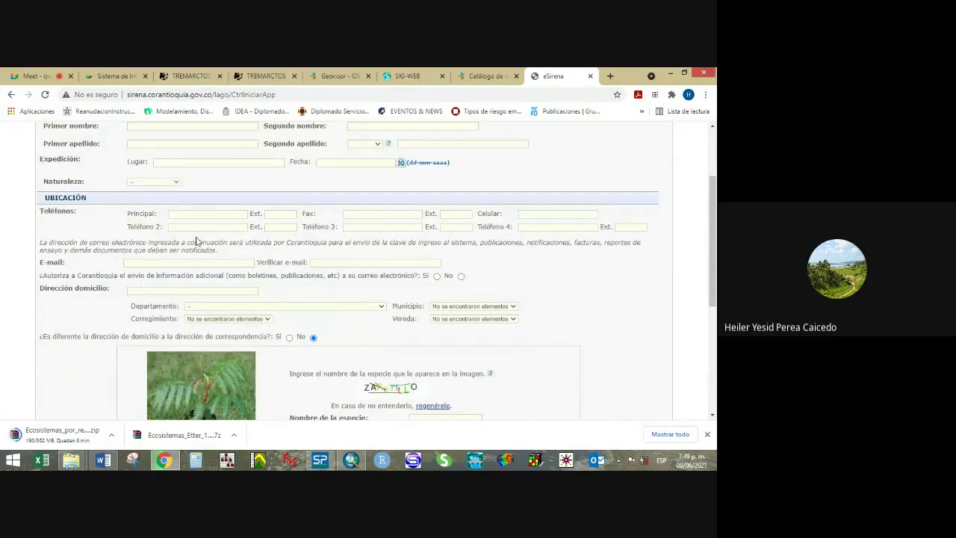
Switch to the Google Meet call and stop presenting the screen.
left_click(36, 75)
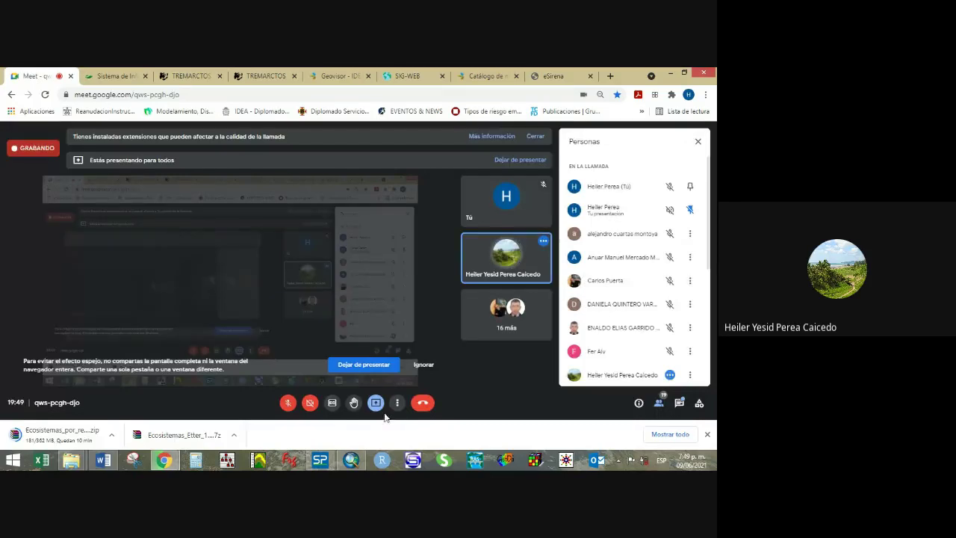
left_click(376, 403)
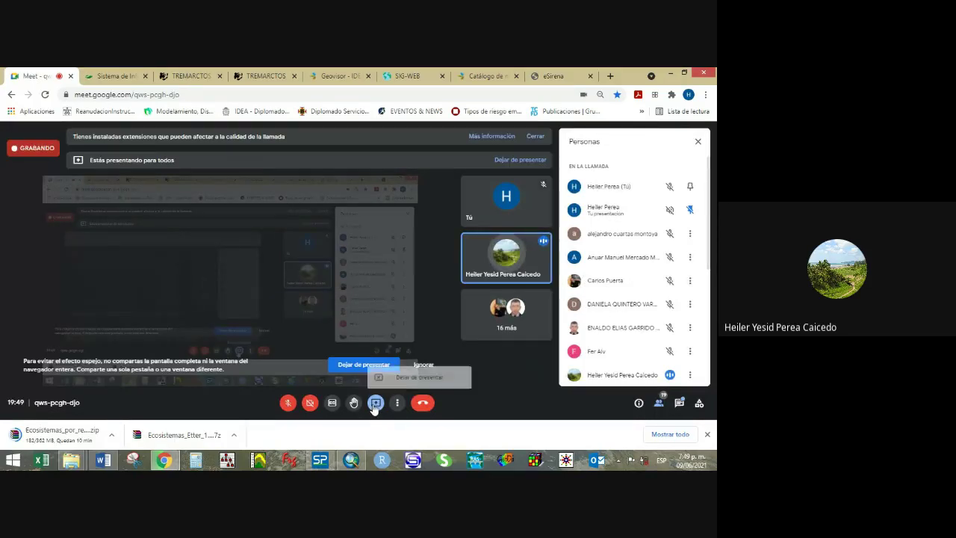
left_click(391, 378)
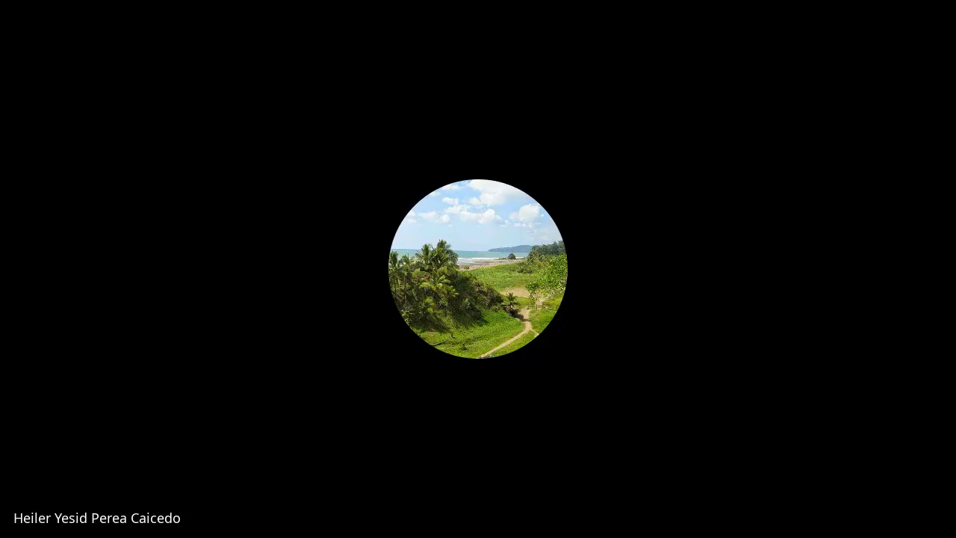
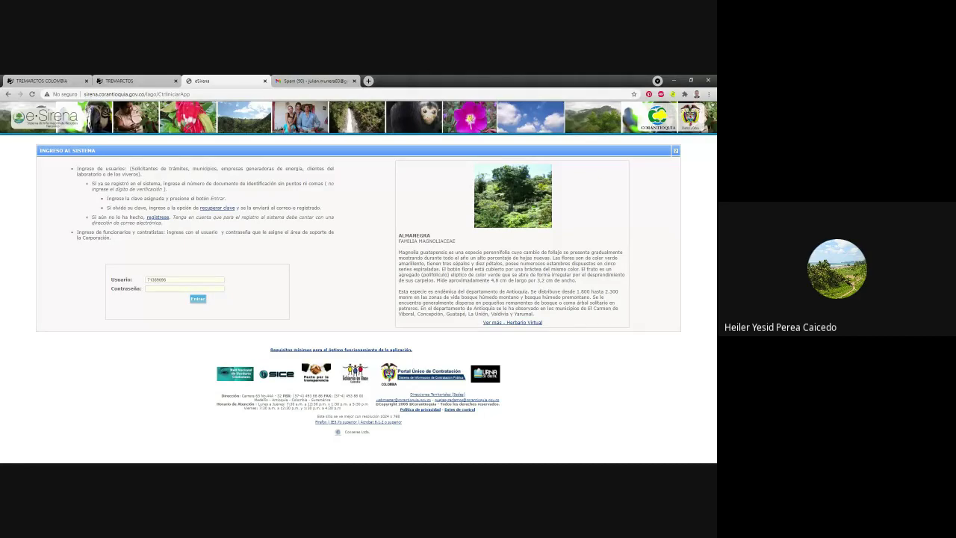
Switch to Gmail, open the Registro en portal Corantioquia message in the inbox and copy the assigned account password.
left_click(333, 81)
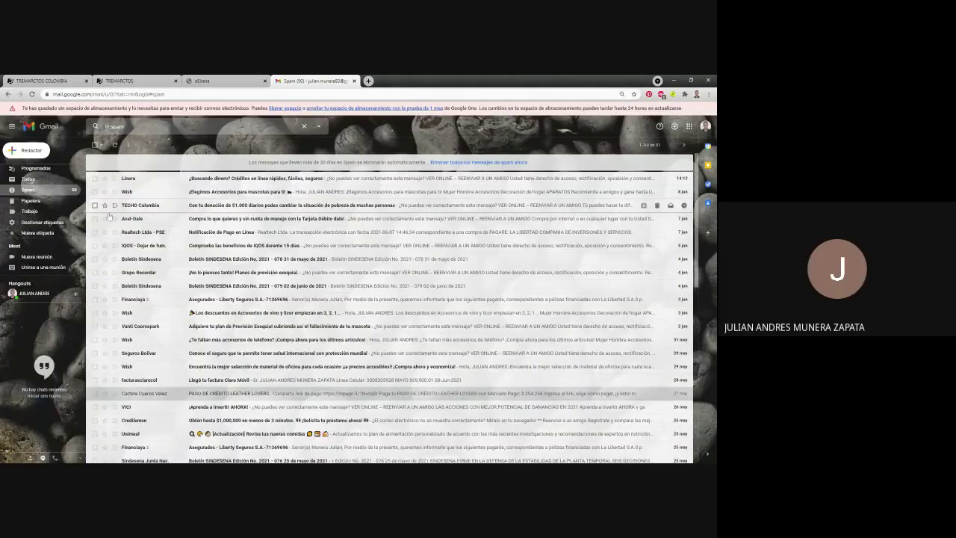
scroll(44, 194, "up", 2)
left_click(32, 169)
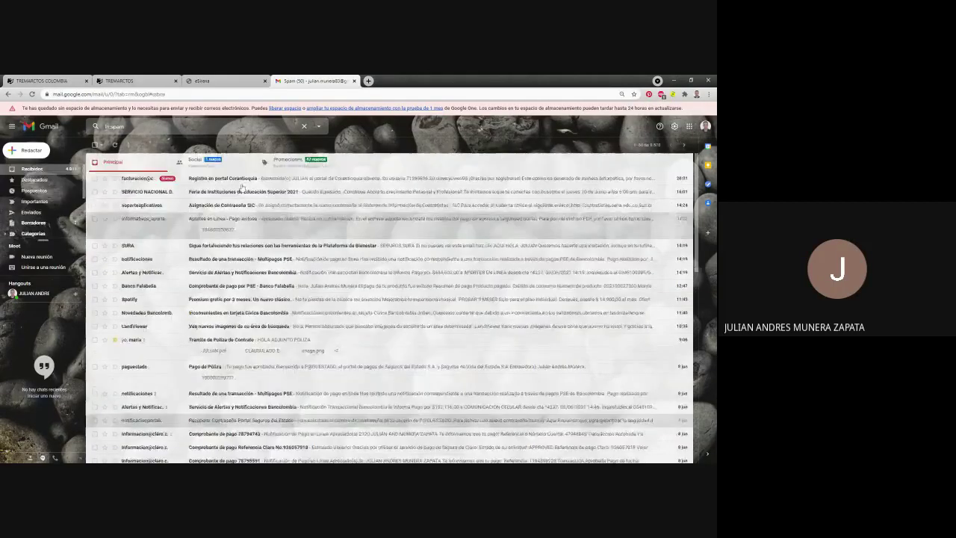
left_click(243, 182)
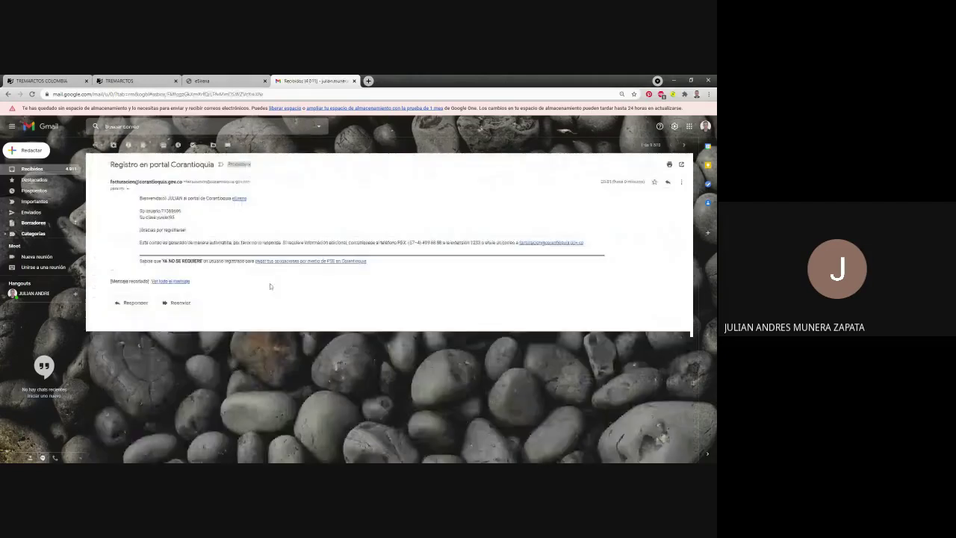
double_click(173, 218)
left_click_drag(175, 218, 157, 218)
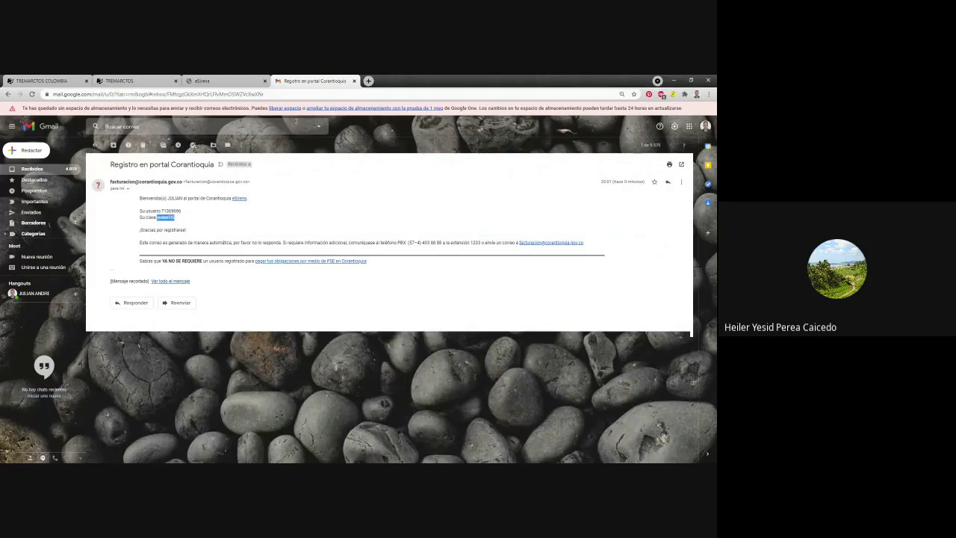
Log in to eSirena by pasting the account password, and expand the Cartografía section of the portal.
left_click(224, 80)
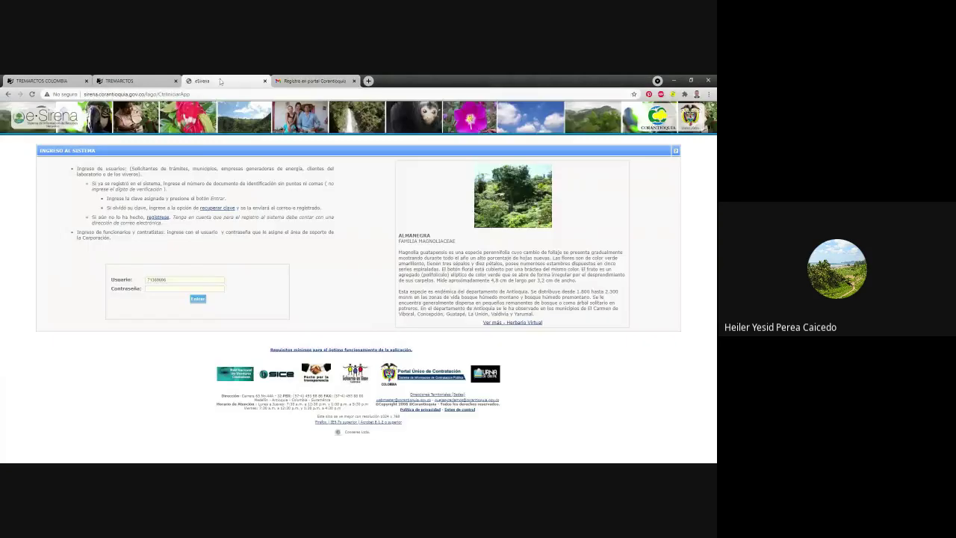
left_click(180, 287)
key("ctrl+v")
left_click(201, 299)
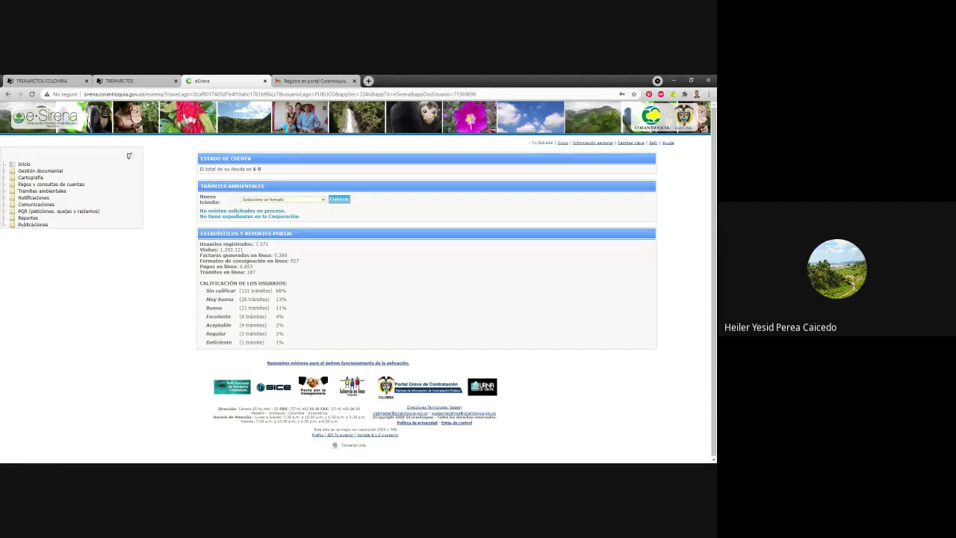
left_click(5, 177)
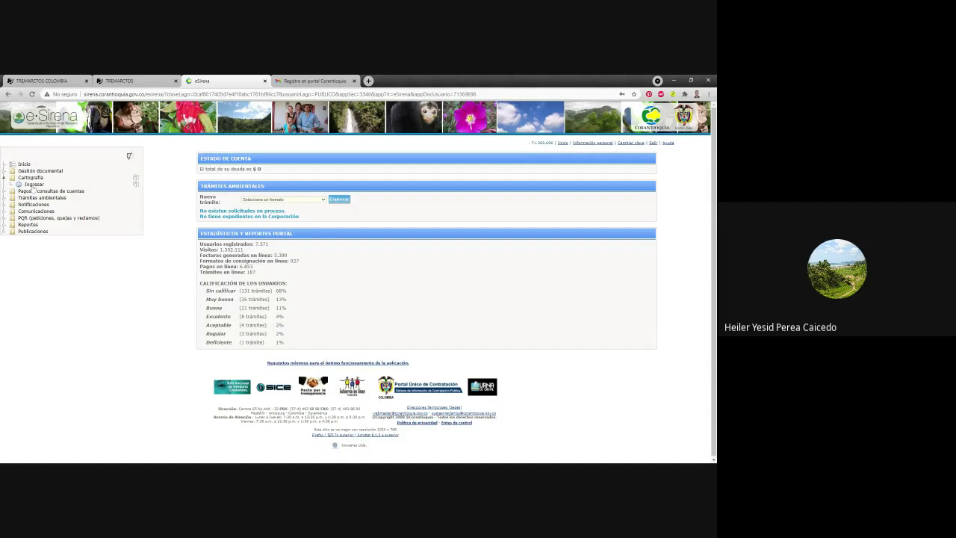
Try to open the cartography viewer from the Cartografía section, closing its page and collapsing the section.
left_click(33, 186)
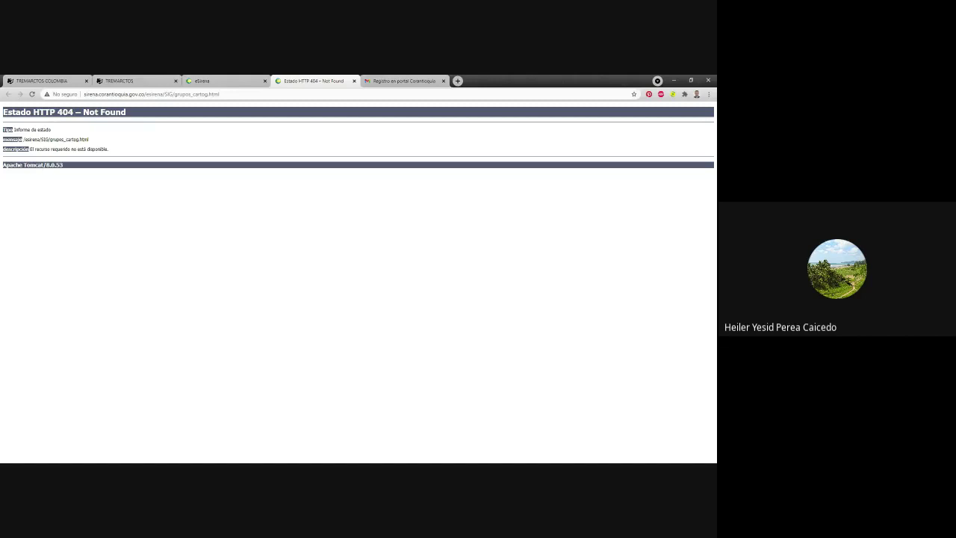
left_click(354, 81)
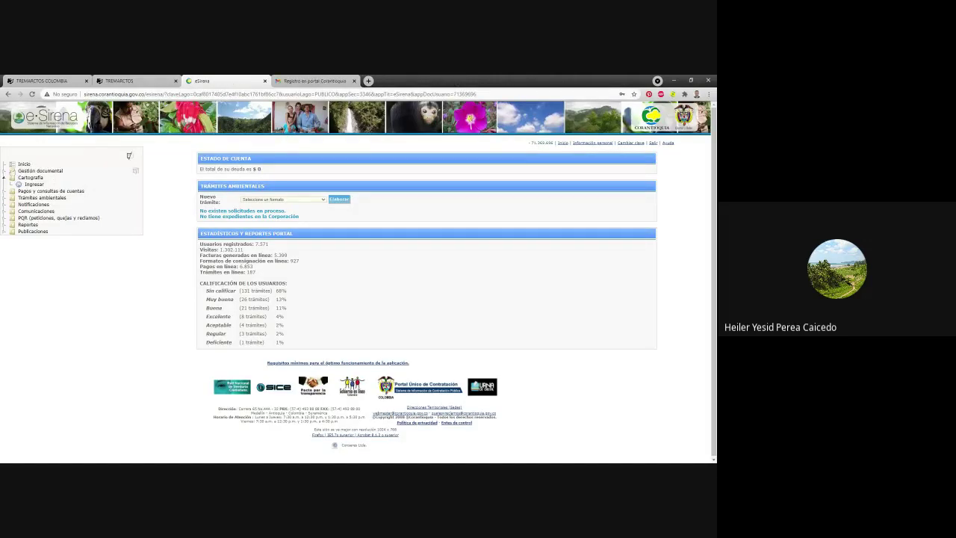
left_click(4, 177)
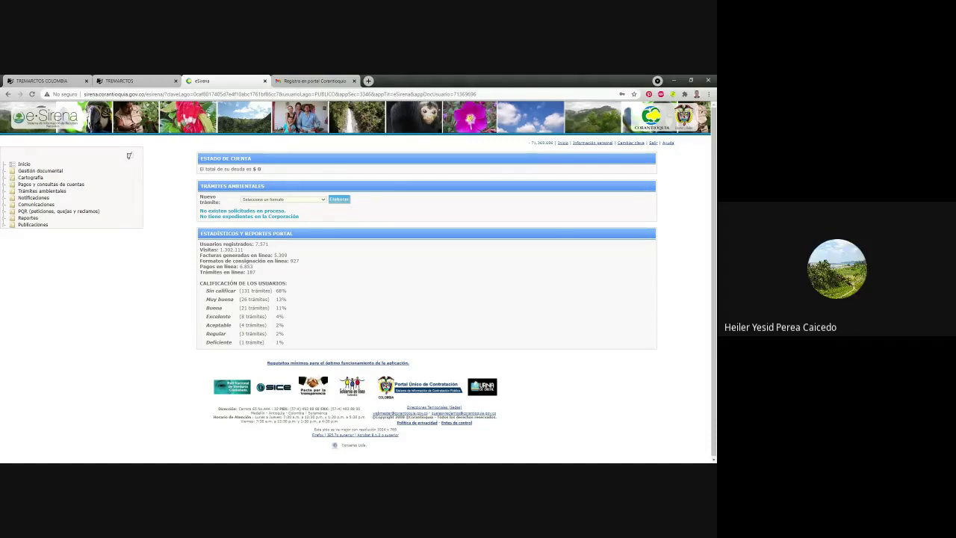
Open the Exped aguas superficiales report under Reportes, Sirena, Trámites and download it for all territorial offices (Todas).
left_click(4, 218)
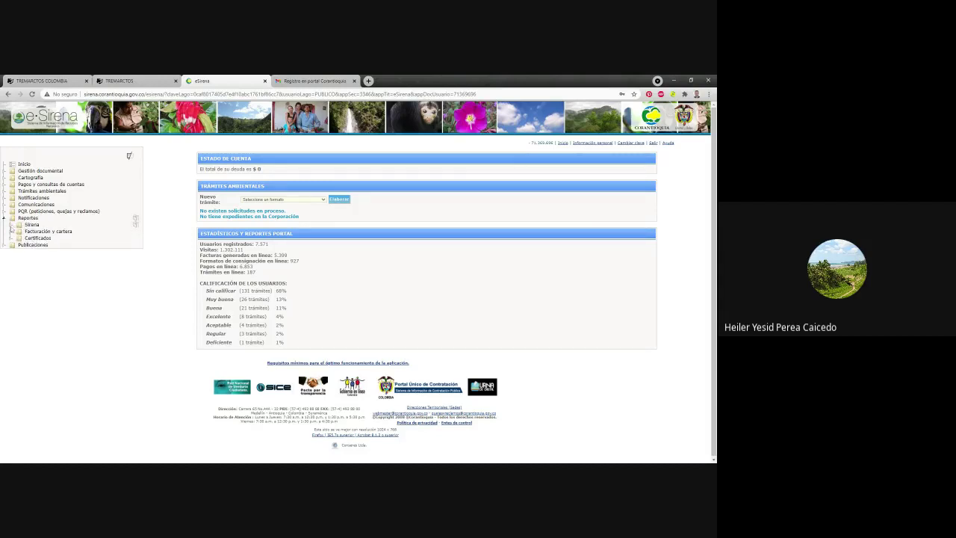
left_click(11, 224)
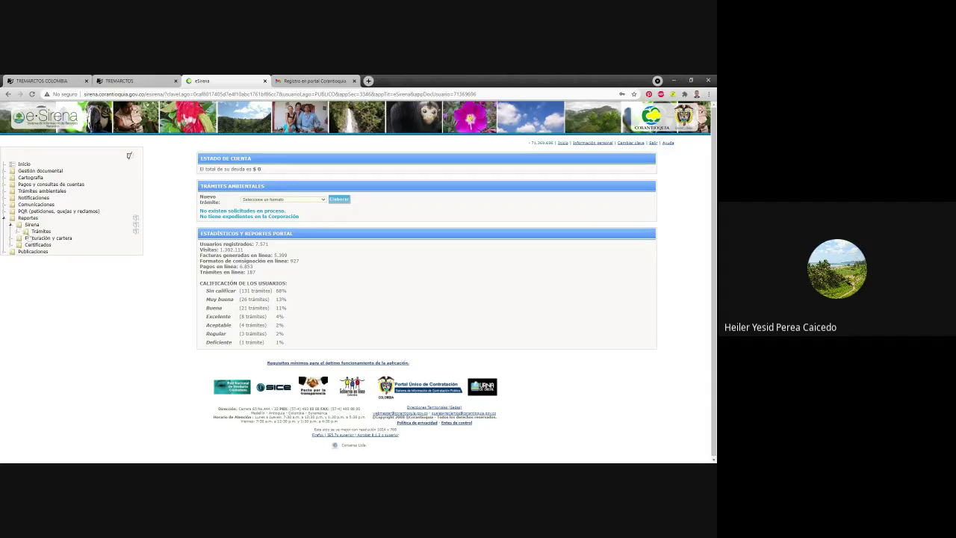
left_click(17, 231)
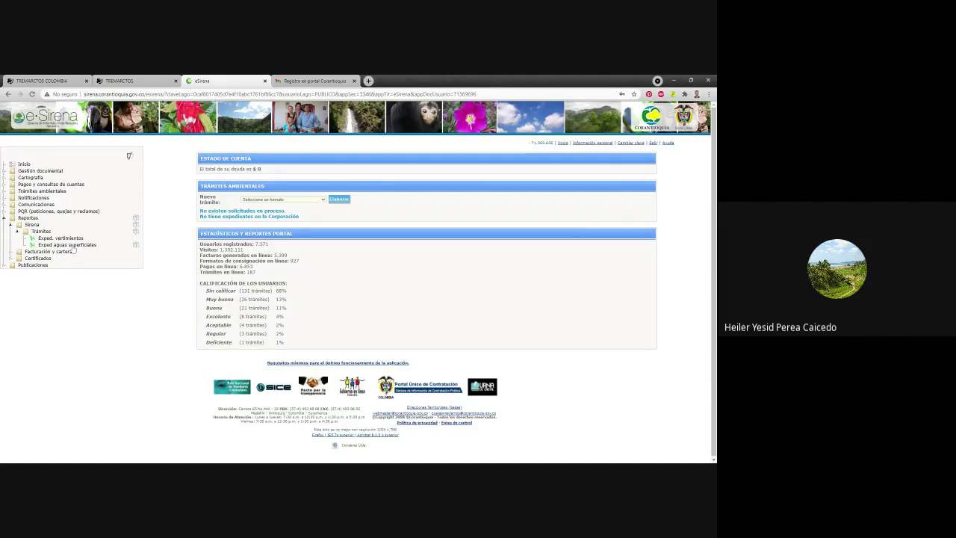
left_click(78, 246)
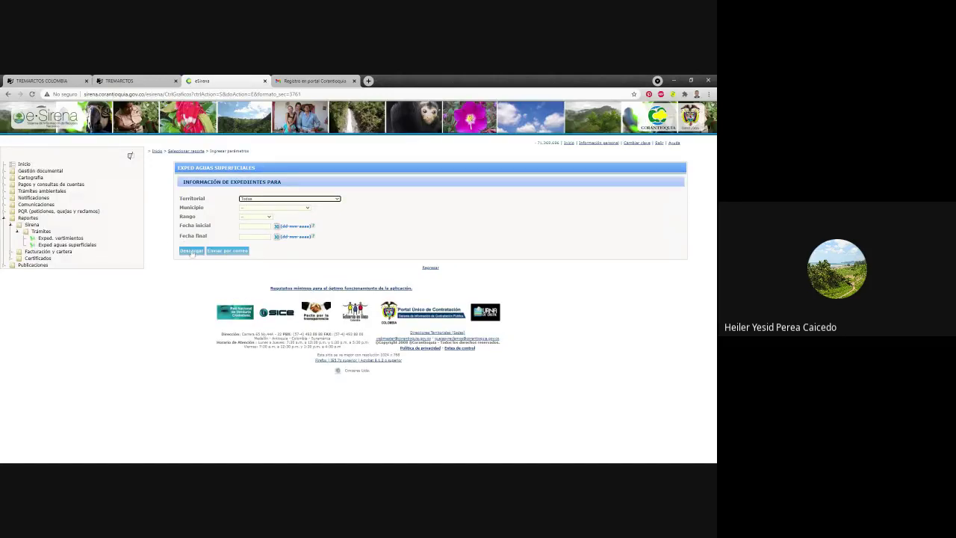
left_click(191, 251)
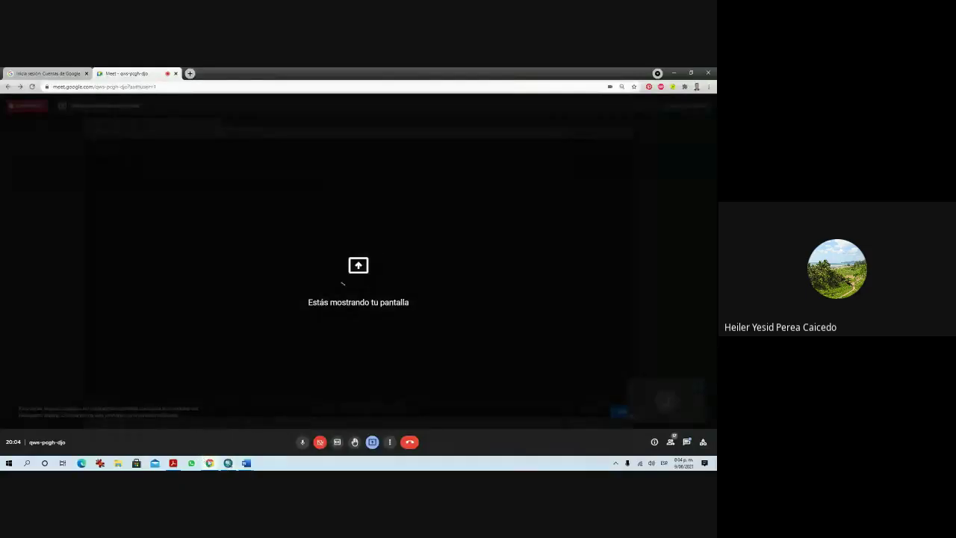
Return to the eSirena window, switch to File Explorer and open Documentos > CAPACITACIONES > Curso Introduccion a los SIG > Clase 4.
mouse_move(216, 464)
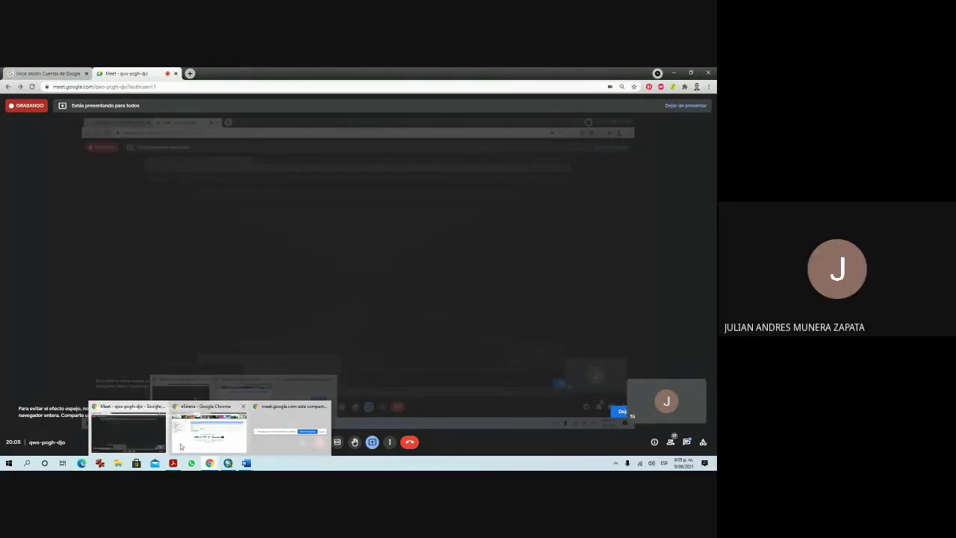
left_click(210, 442)
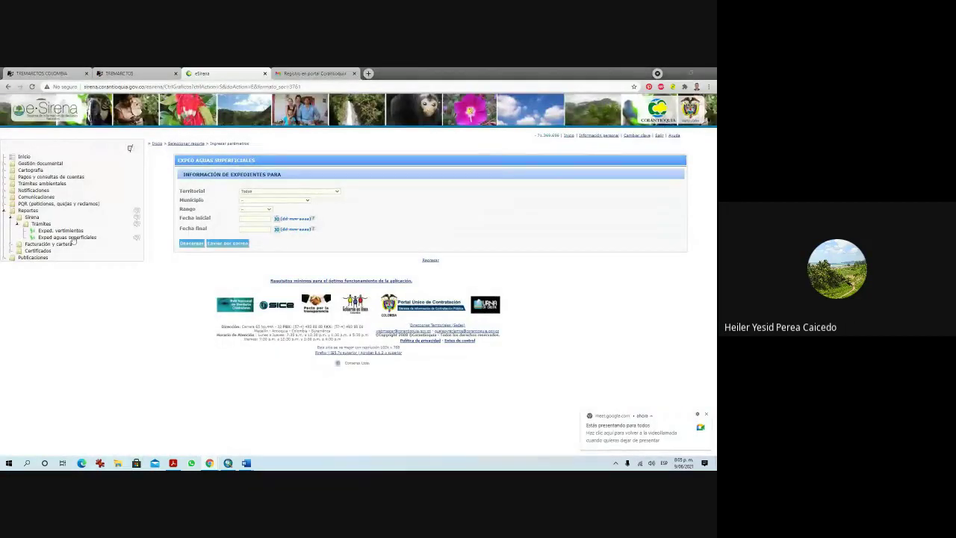
key("super+e")
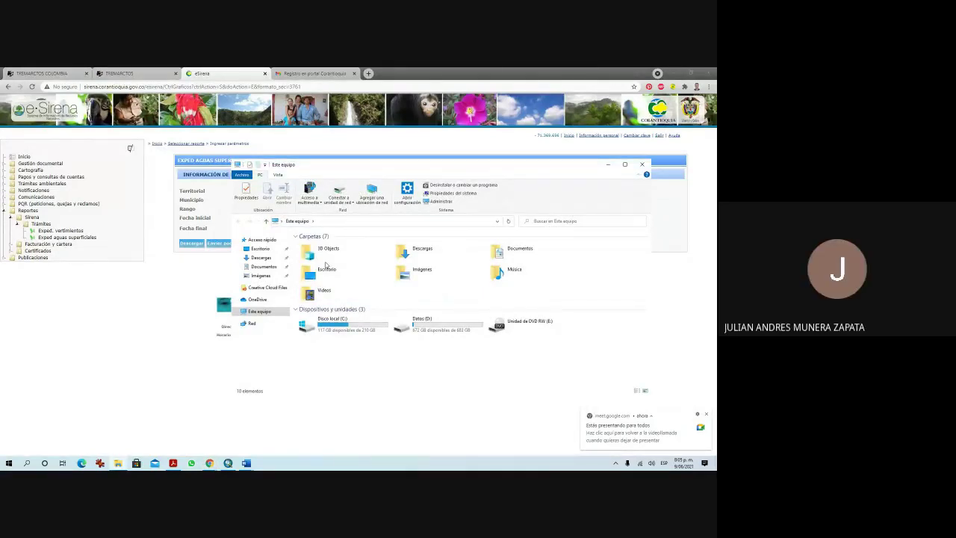
left_click(265, 265)
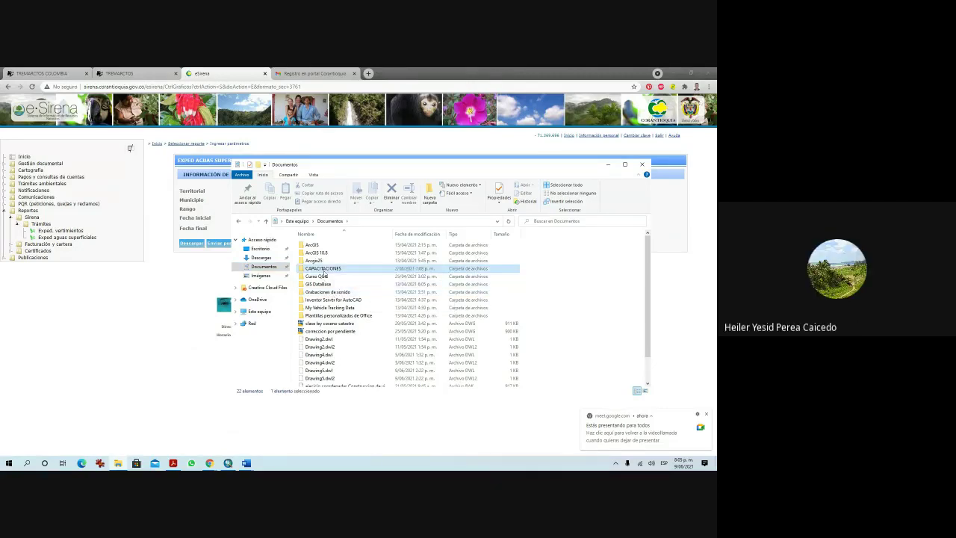
double_click(323, 269)
double_click(341, 253)
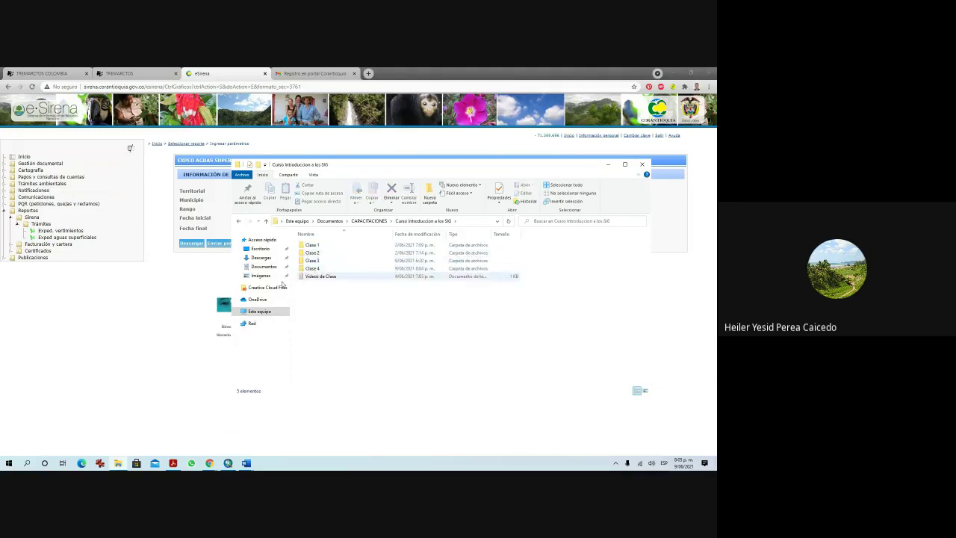
left_click(336, 270)
double_click(336, 272)
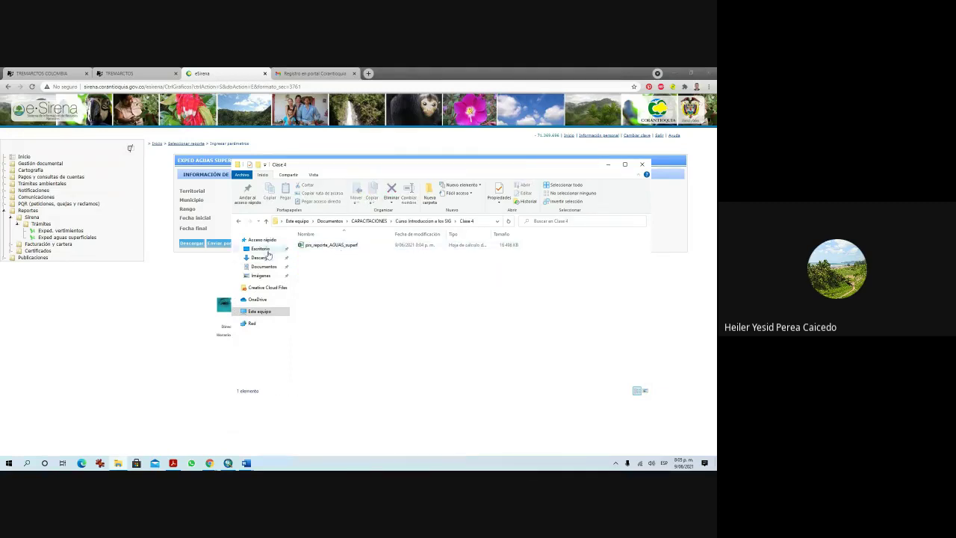
Open the downloaded surface-water report spreadsheet in Excel and close the Clase 4 folder window.
left_click(343, 247)
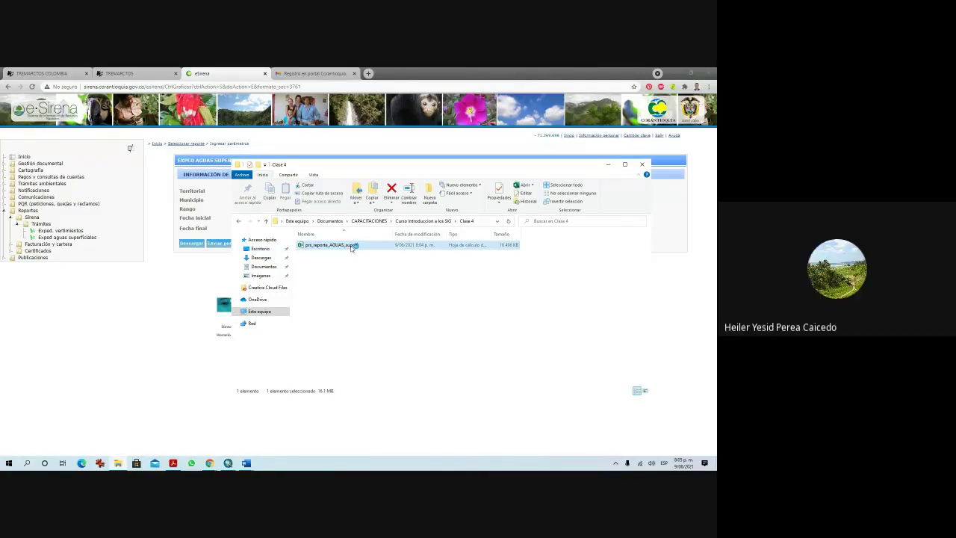
double_click(351, 248)
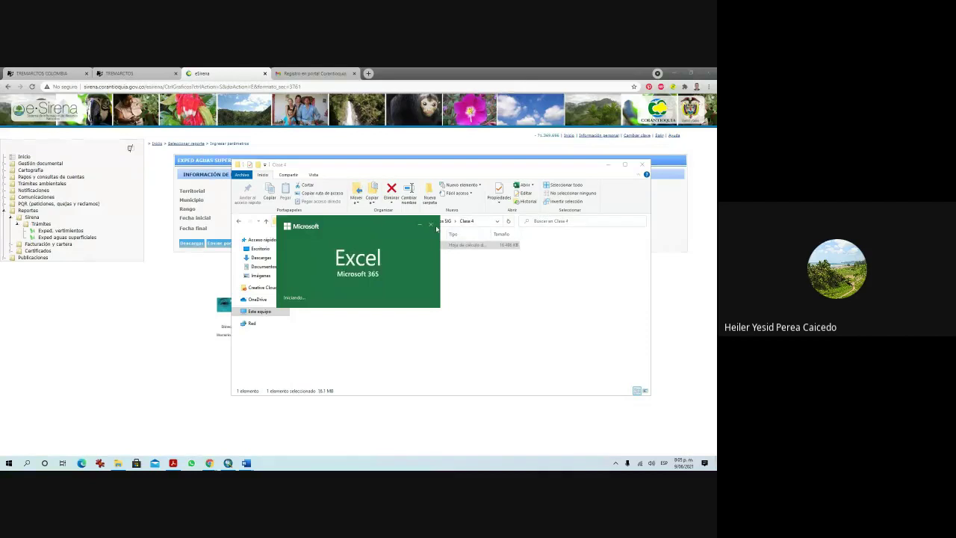
left_click(641, 164)
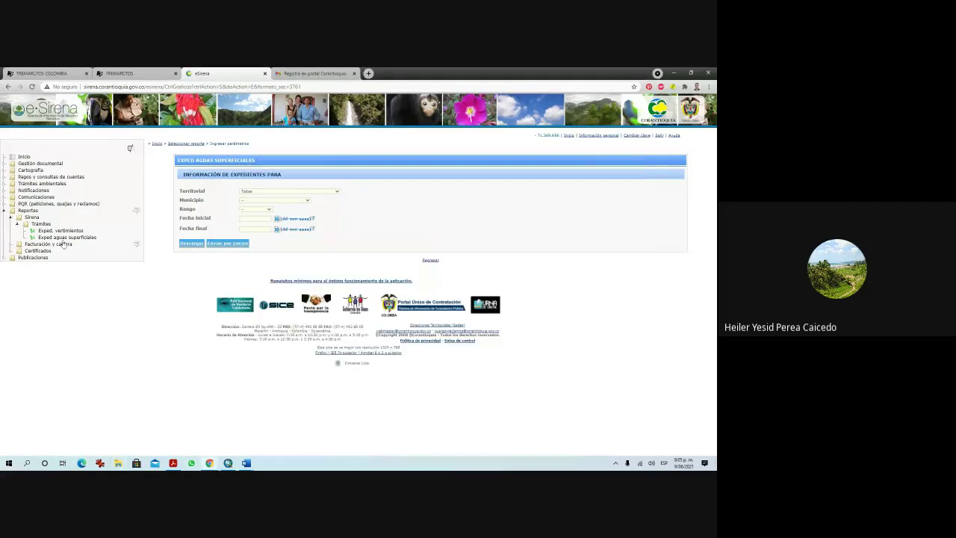
Review the Territorial offices and the Municipio options offered for filtering the surface-water report.
left_click(291, 192)
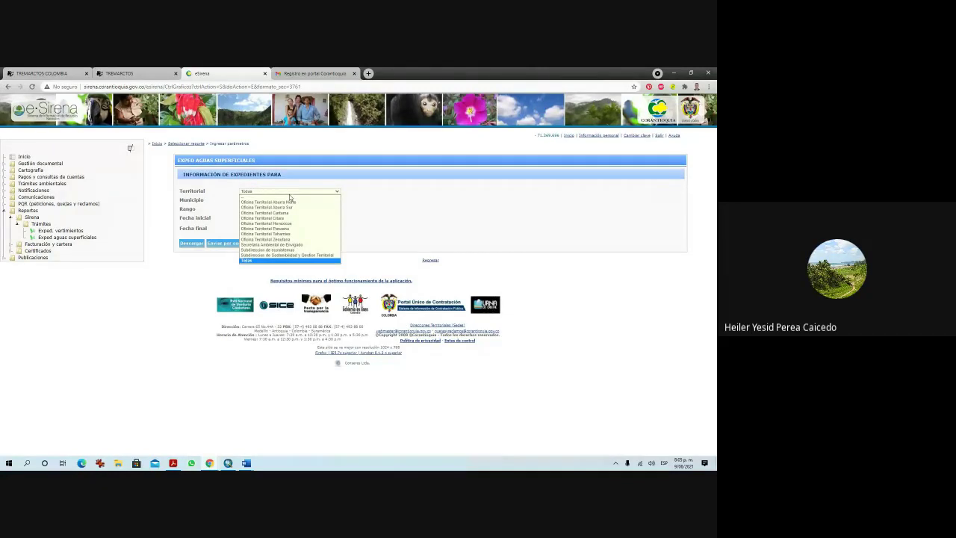
left_click(290, 193)
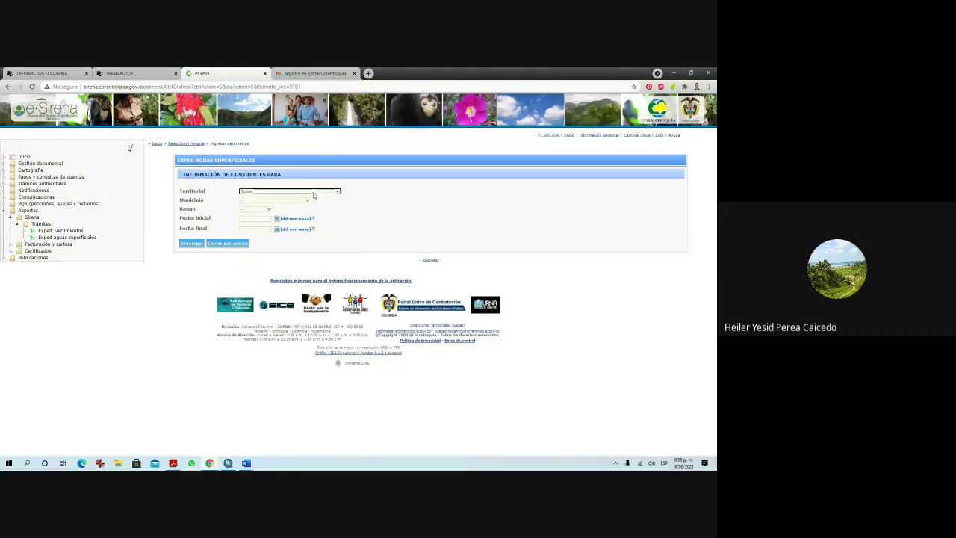
left_click(291, 201)
left_click(292, 201)
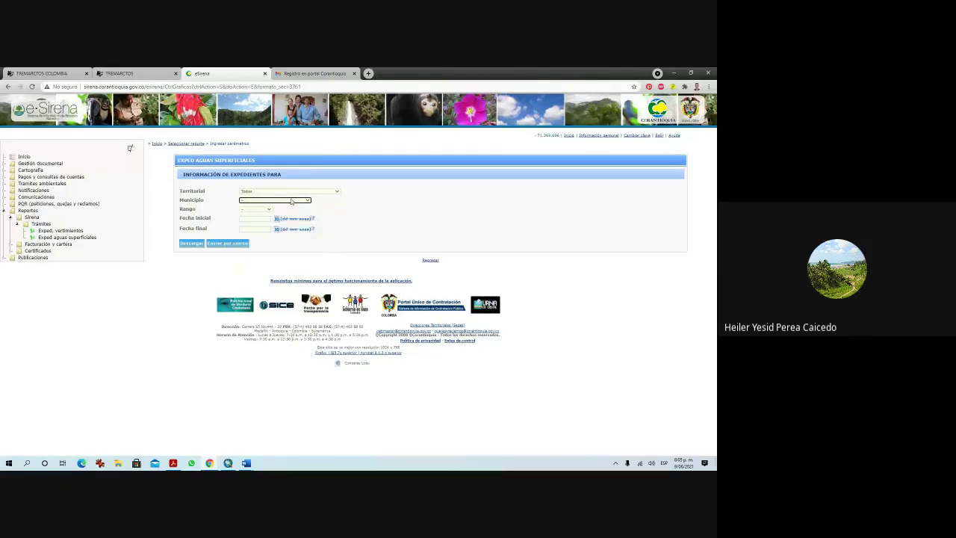
left_click(291, 201)
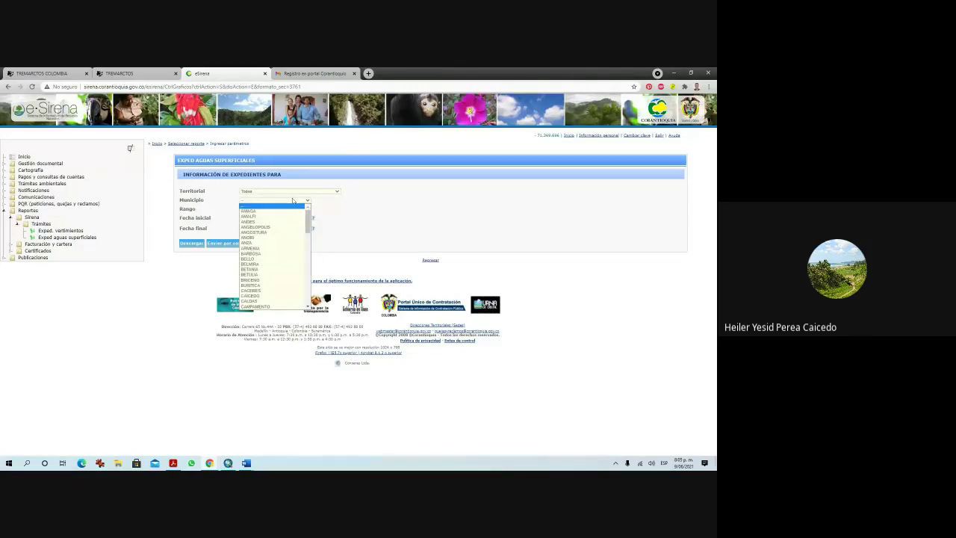
scroll(274, 271, "down", 5)
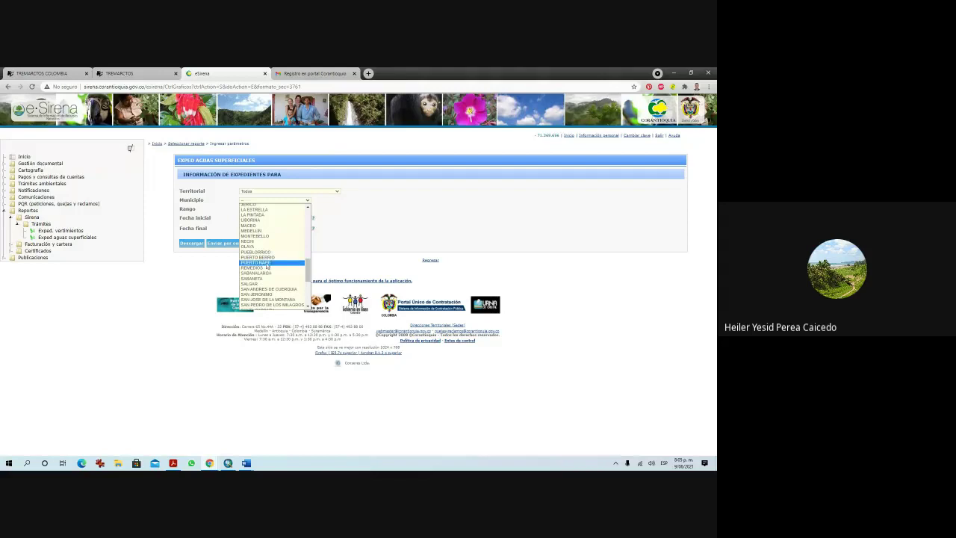
Filter the report by Oficina Territorial Tahamies, municipality DONMATIAS and range Ejecutoriados.
left_click(289, 191)
left_click(289, 191)
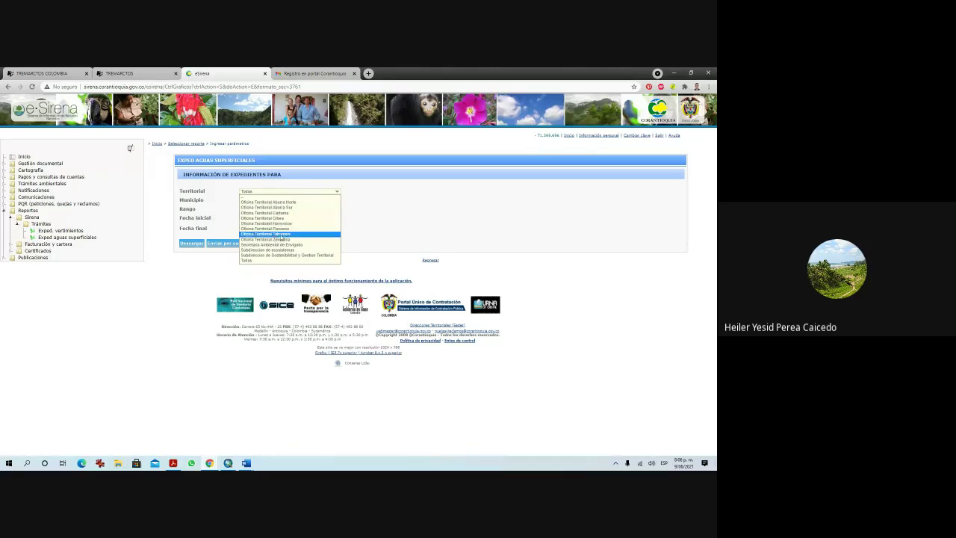
left_click(280, 235)
left_click(271, 202)
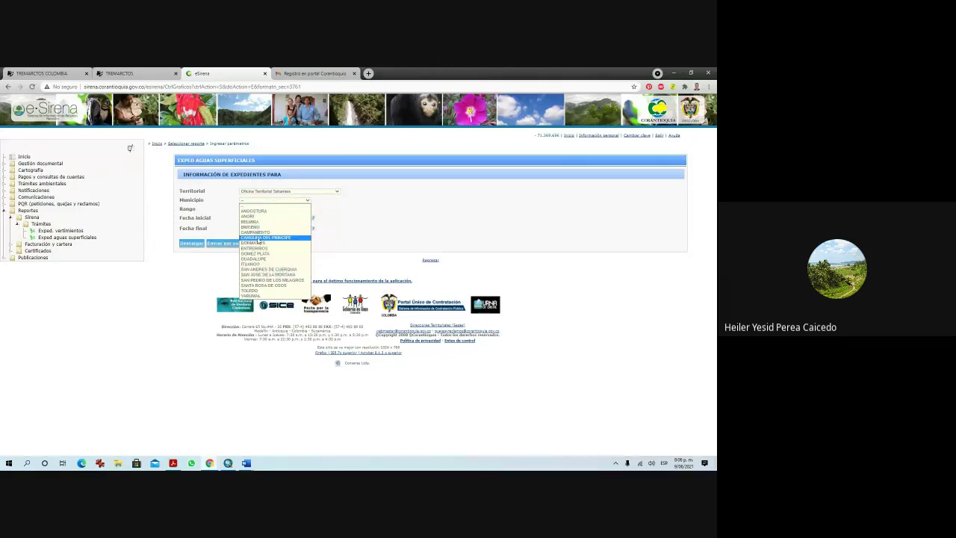
left_click(260, 243)
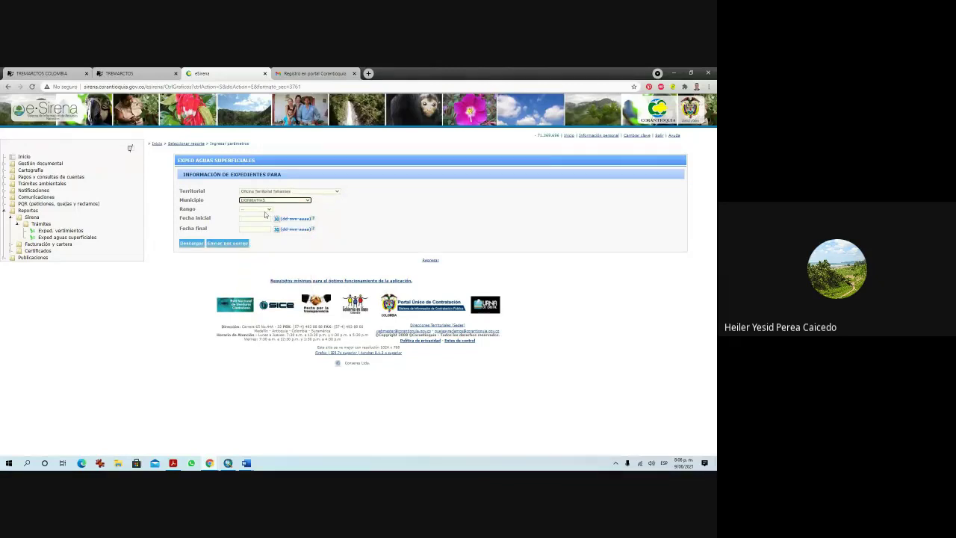
left_click(269, 212)
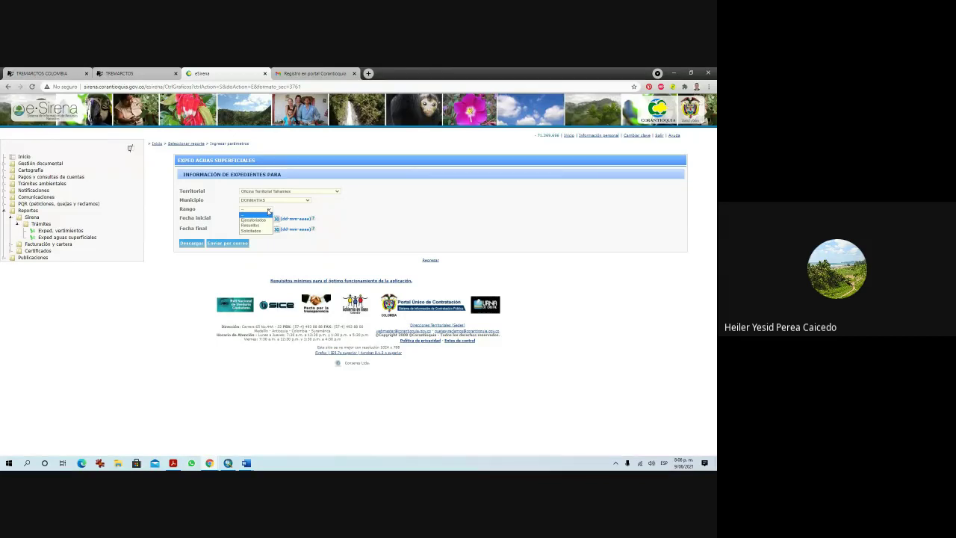
left_click(252, 219)
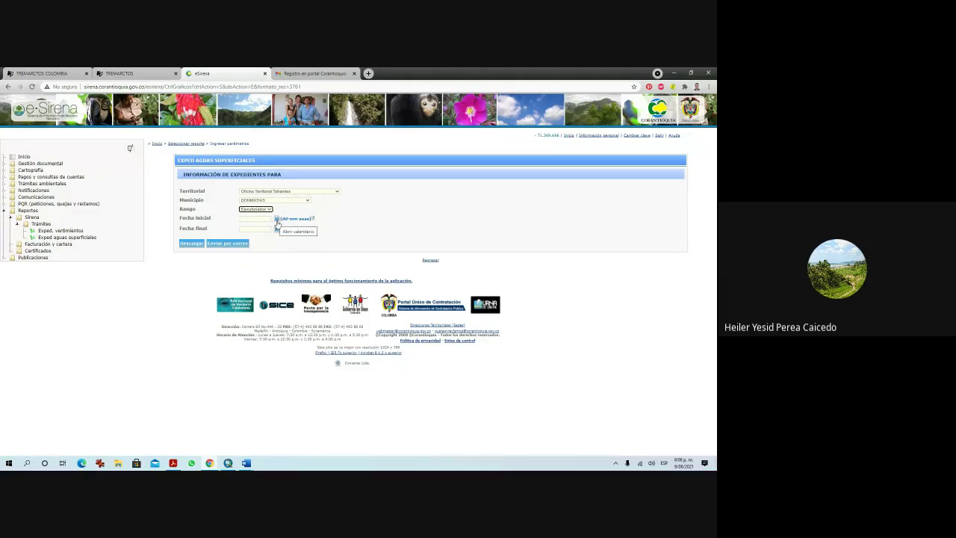
Set the report's Fecha inicial to 01-06-2011 and Fecha final to 09-06-2021.
left_click(277, 221)
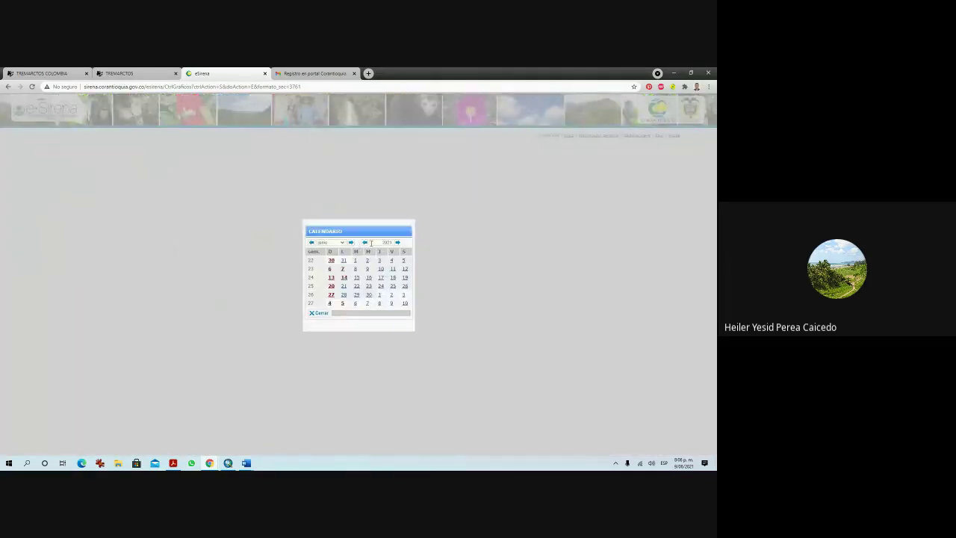
left_click(364, 242)
left_click(364, 243)
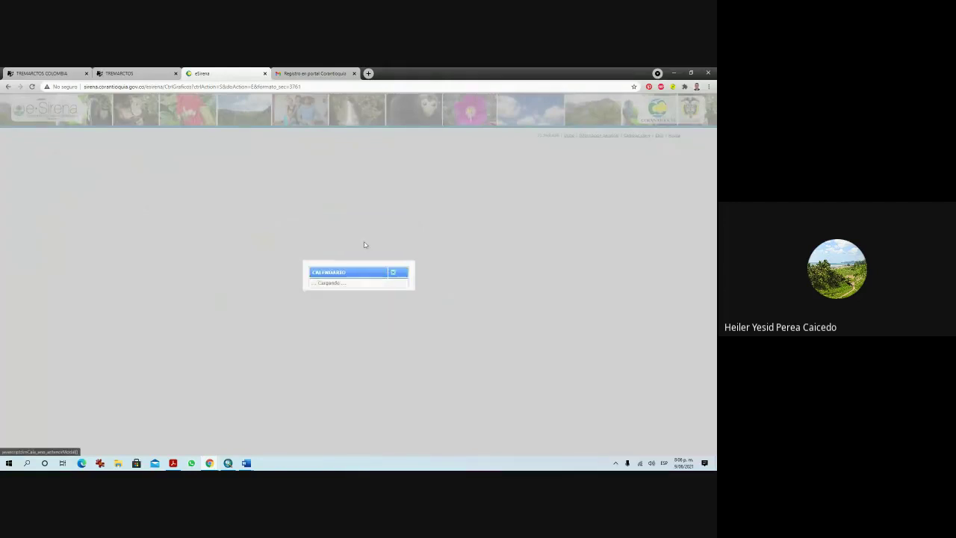
left_click(364, 243)
left_click(364, 243)
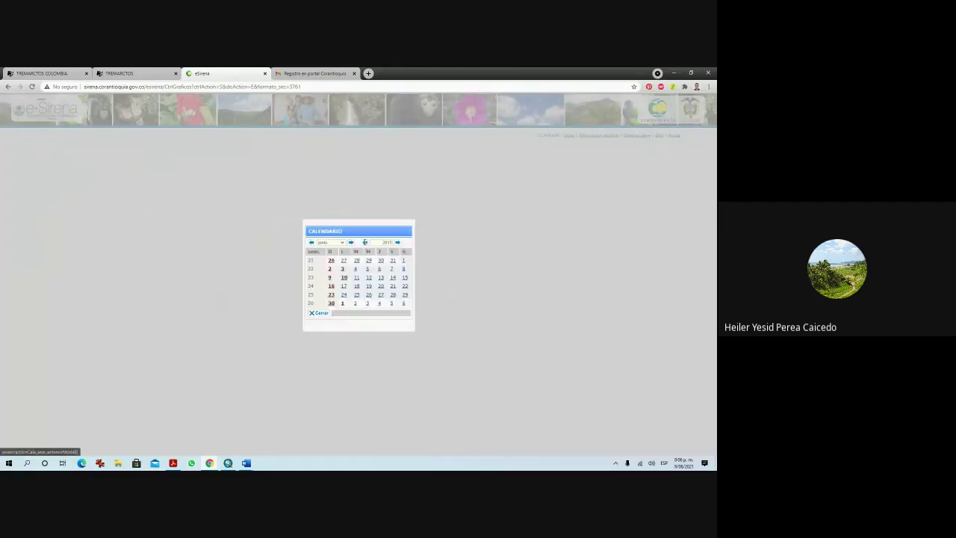
left_click(364, 243)
left_click(365, 242)
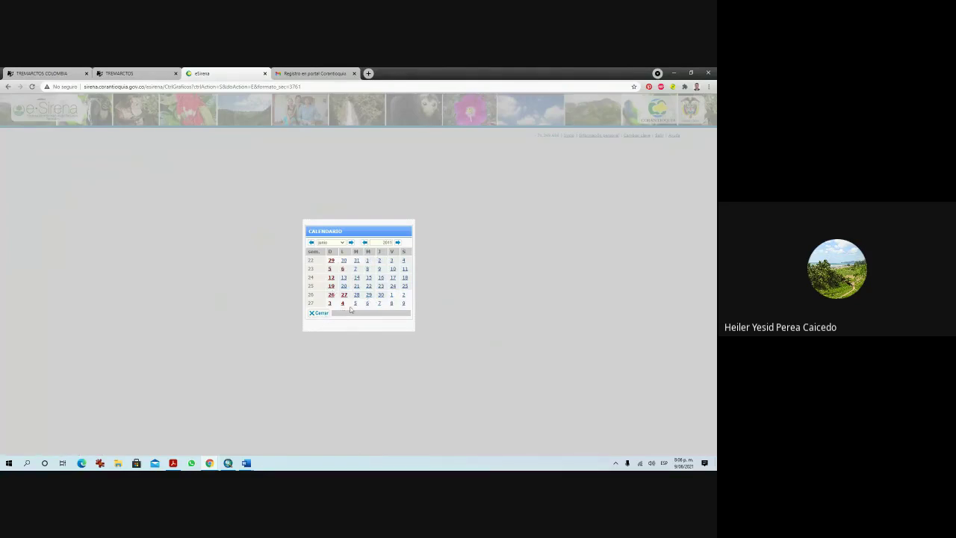
left_click(368, 261)
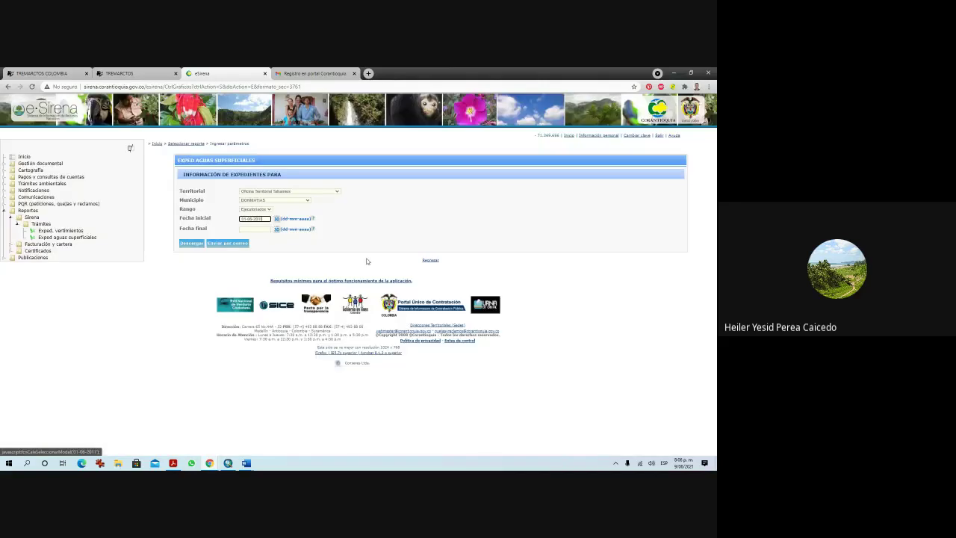
left_click(276, 229)
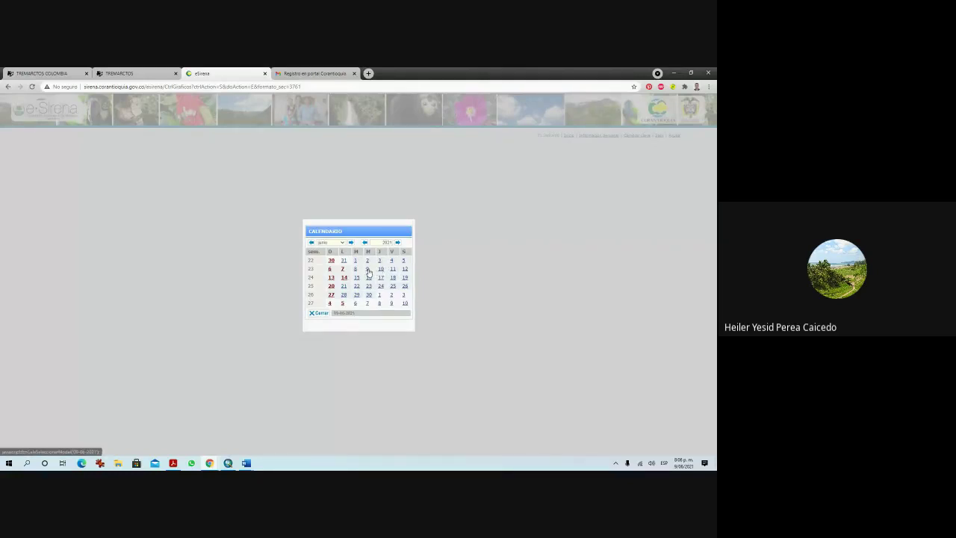
left_click(368, 270)
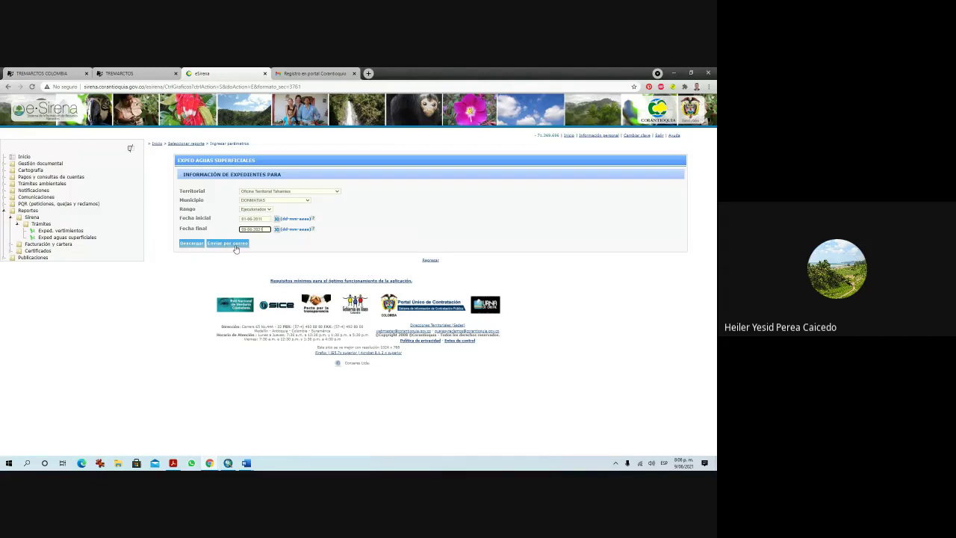
left_click(298, 251)
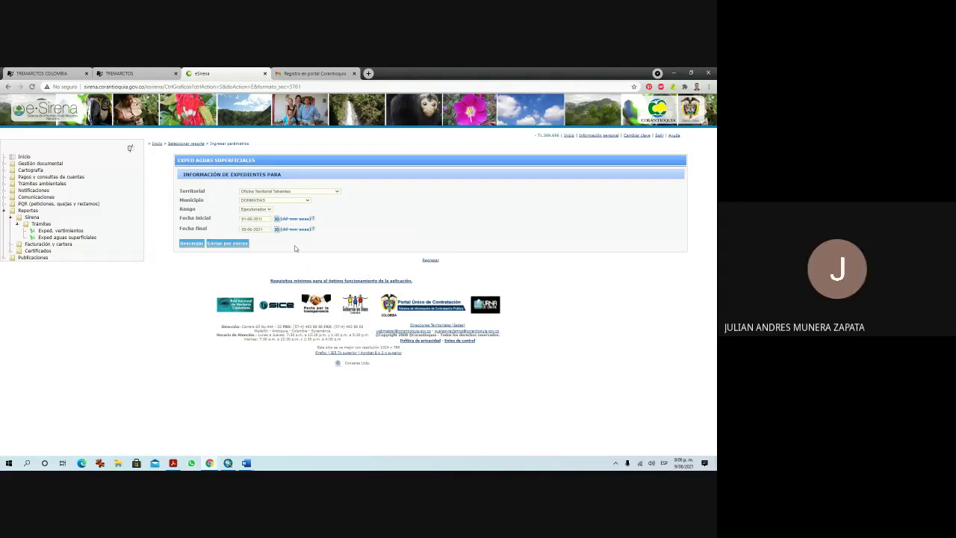
Download the filtered report to the Clase 4 folder as prs_reporte_AGUAS_superf DONMATIAS and open the spreadsheet.
left_click(196, 245)
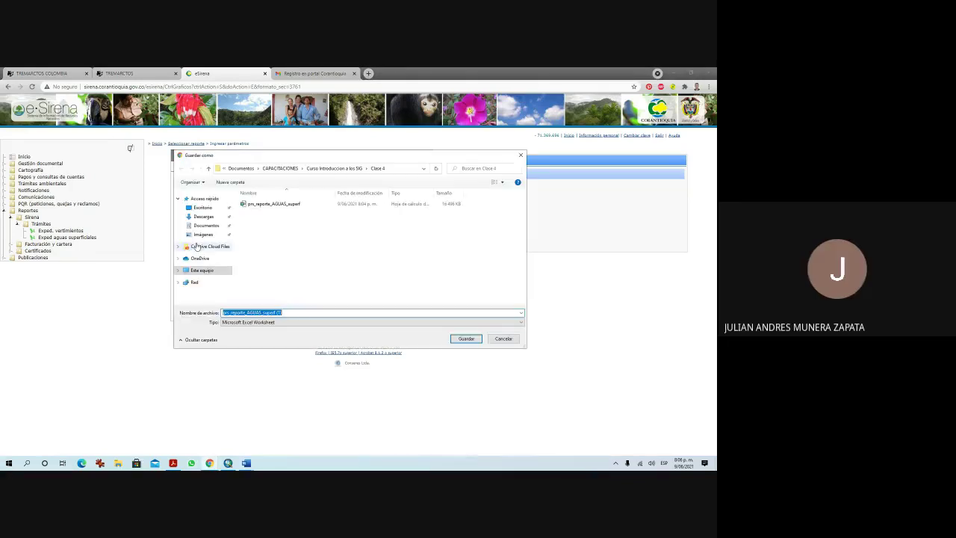
left_click(291, 312)
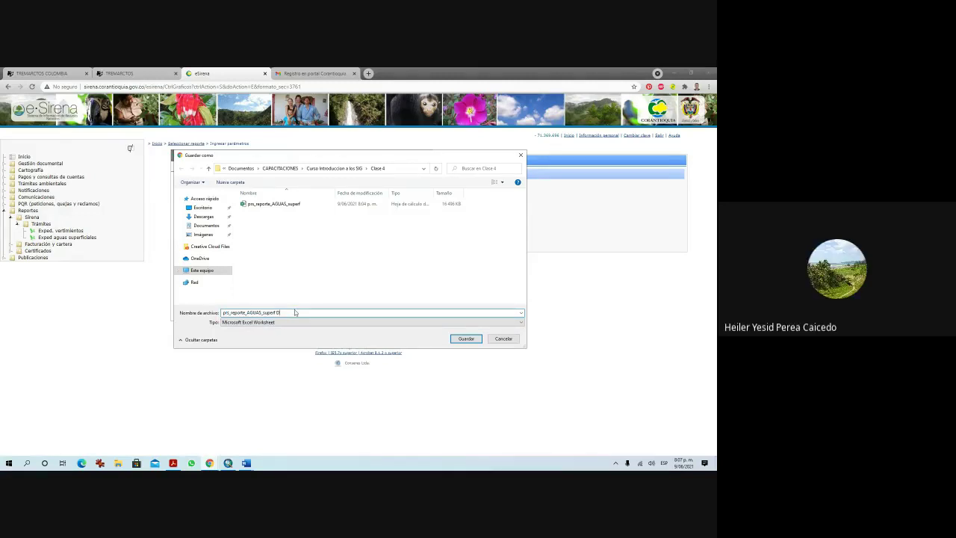
type("DONMATIAS")
left_click(466, 338)
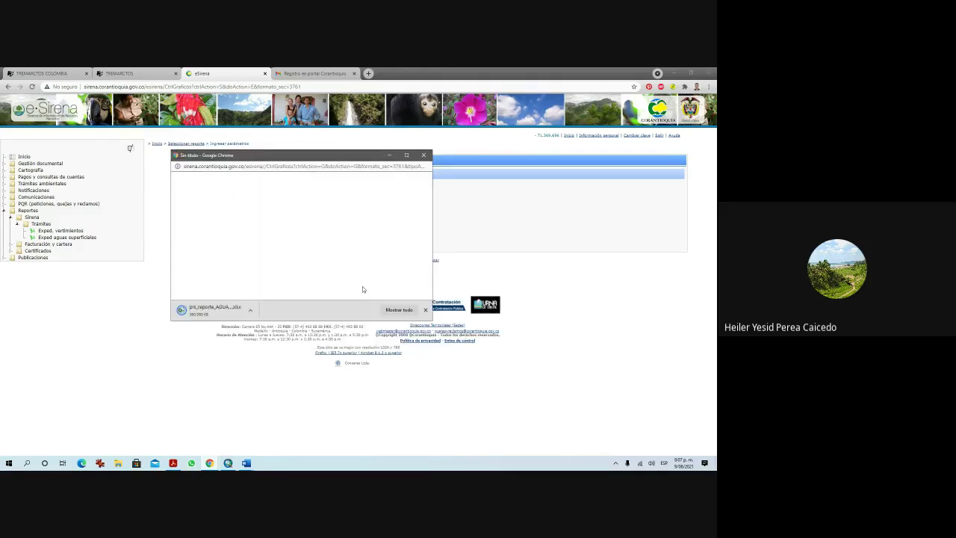
left_click(224, 309)
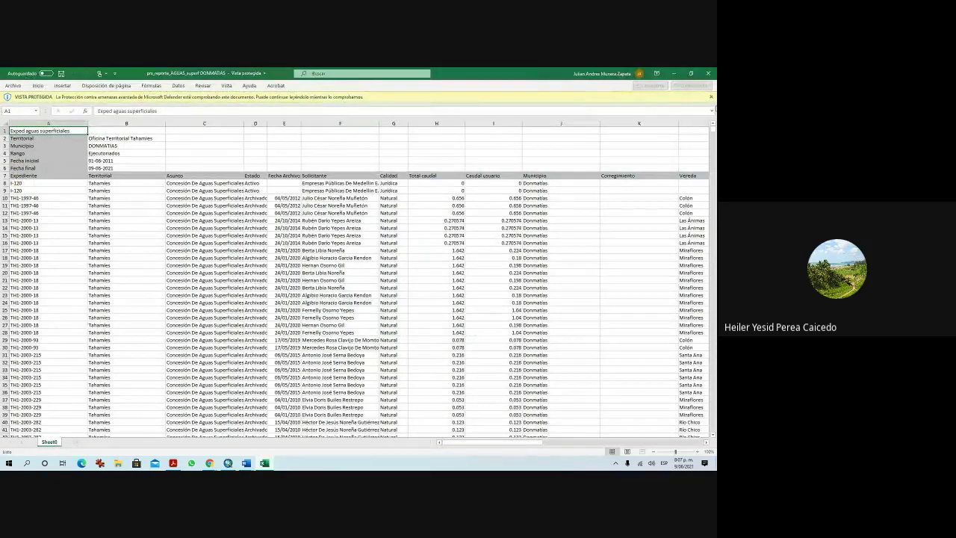
Enable editing of the workbook and delete rows 1 to 6 with the report parameters above the column headers.
left_click(711, 97)
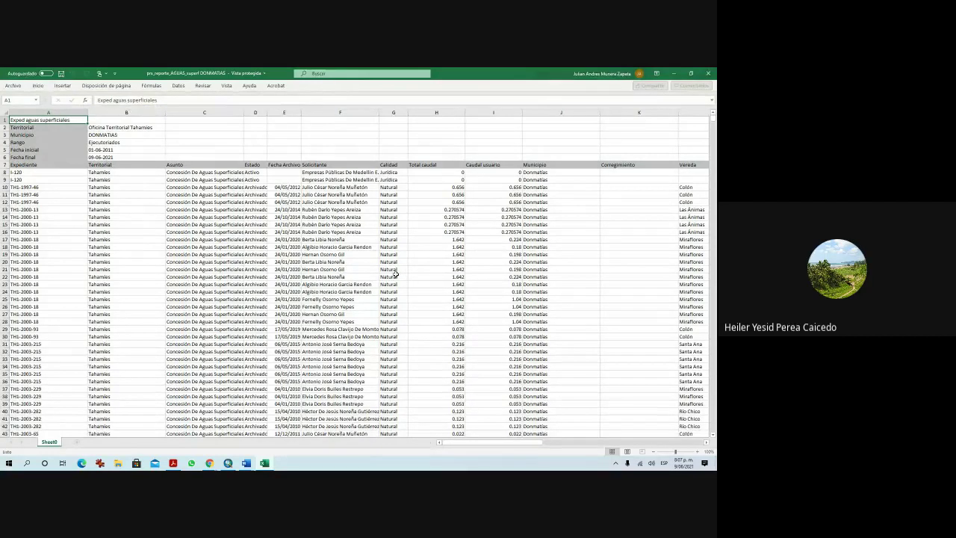
left_click(91, 158)
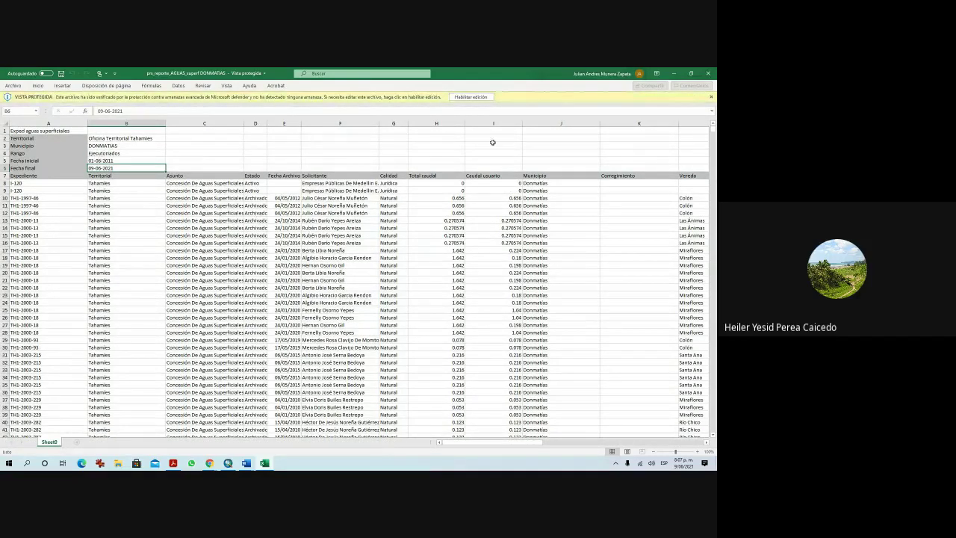
left_click(478, 97)
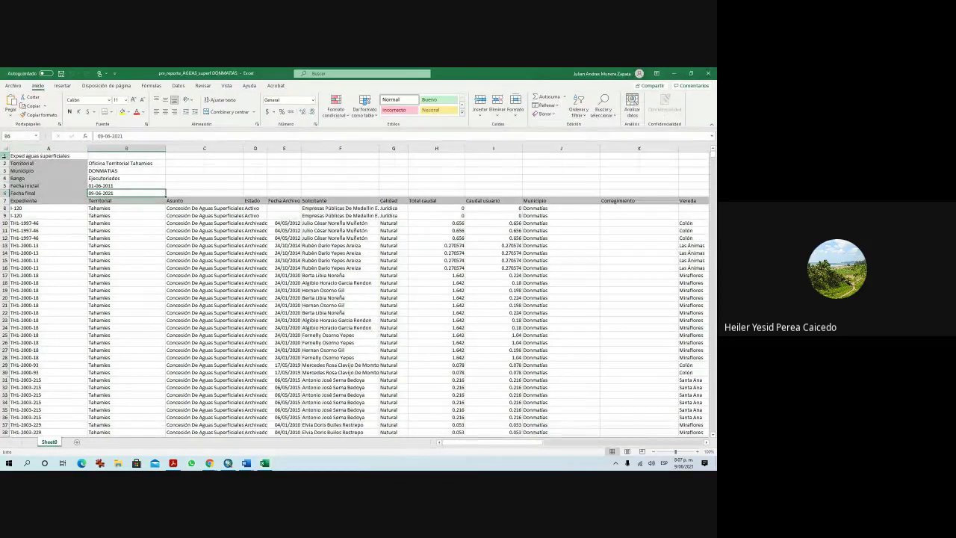
left_click_drag(3, 155, 4, 195)
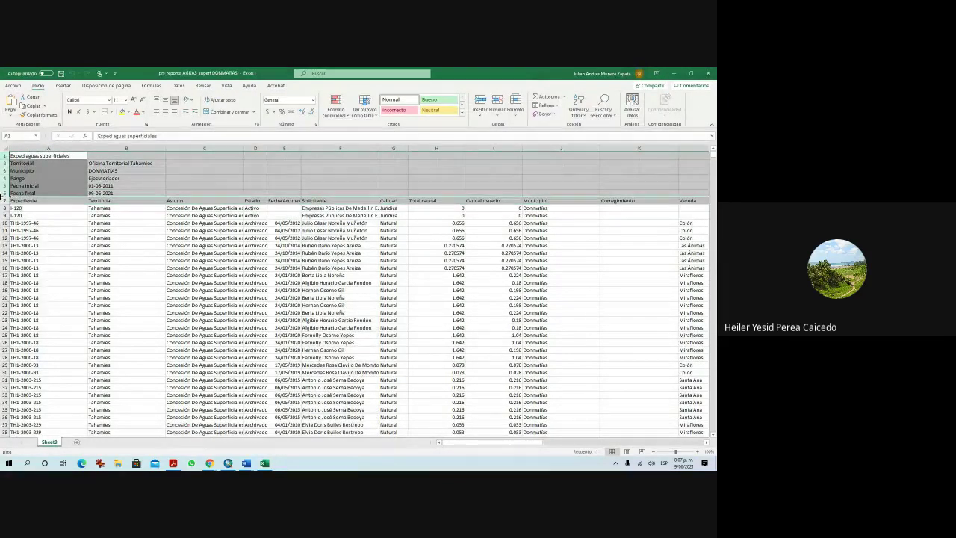
right_click(3, 196)
left_click(23, 269)
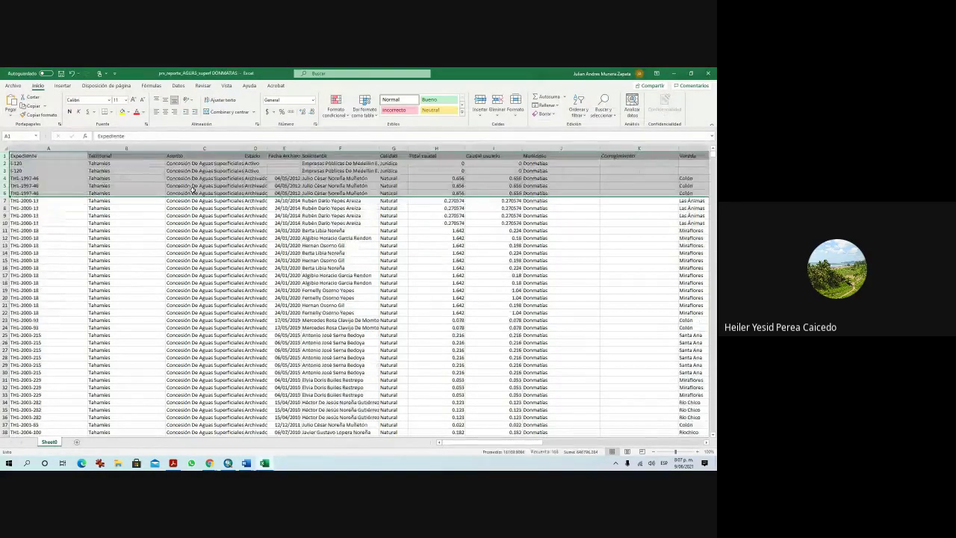
left_click(219, 245)
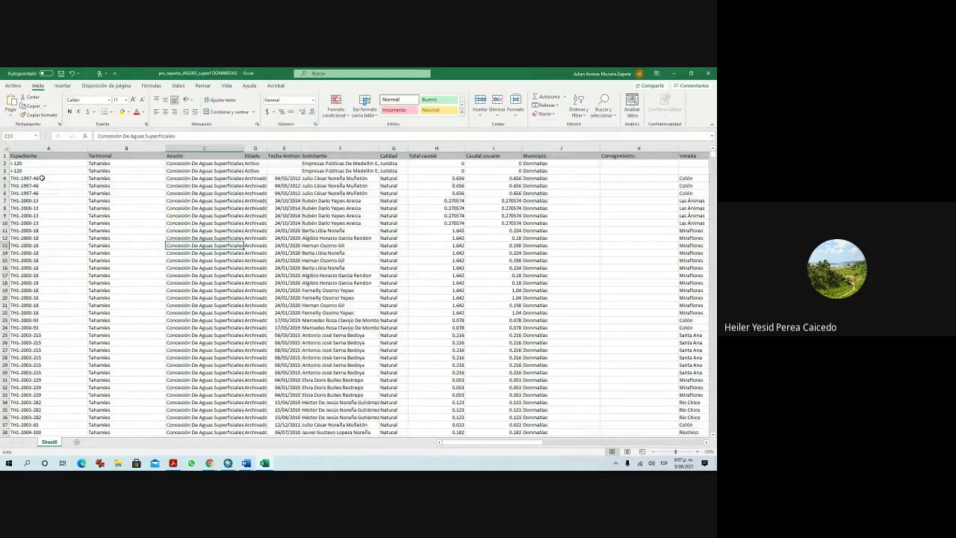
Check the Coordenada X and Coordenada Y columns and delete rows 2 to 6, which have no coordinates.
left_click(4, 156)
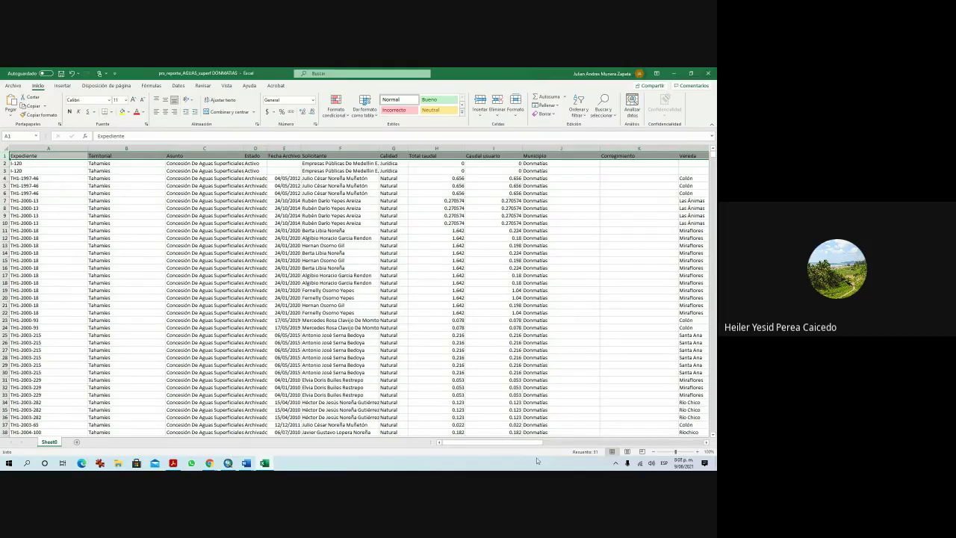
left_click(567, 446)
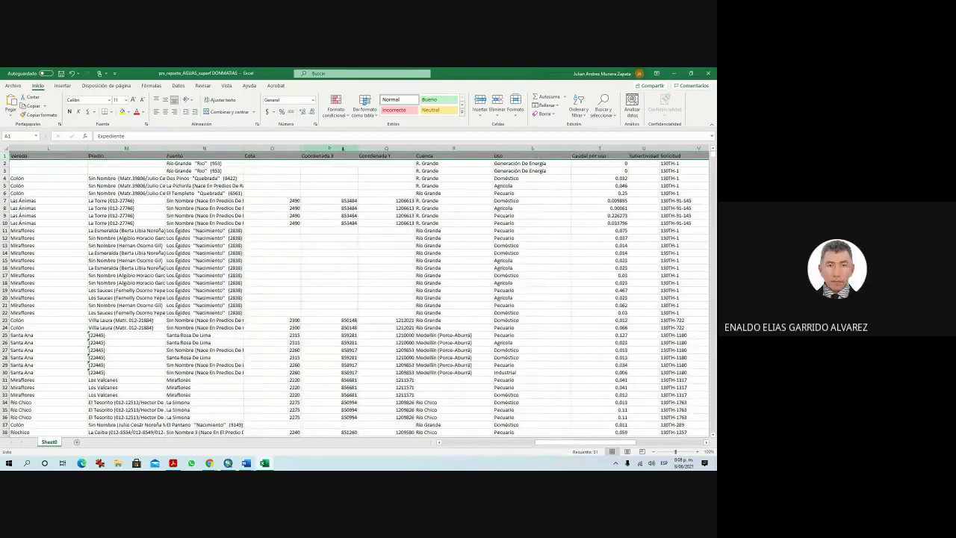
left_click_drag(328, 149, 373, 154)
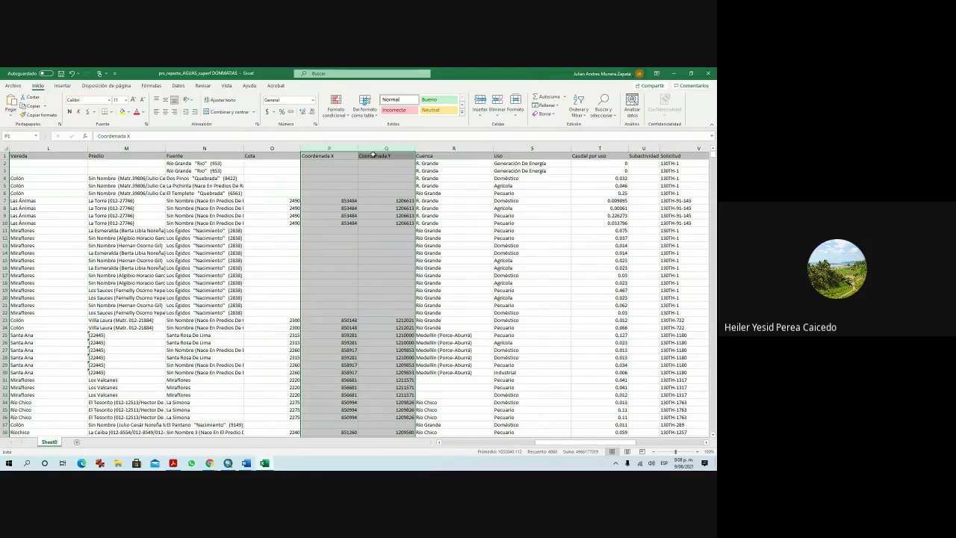
left_click(286, 275)
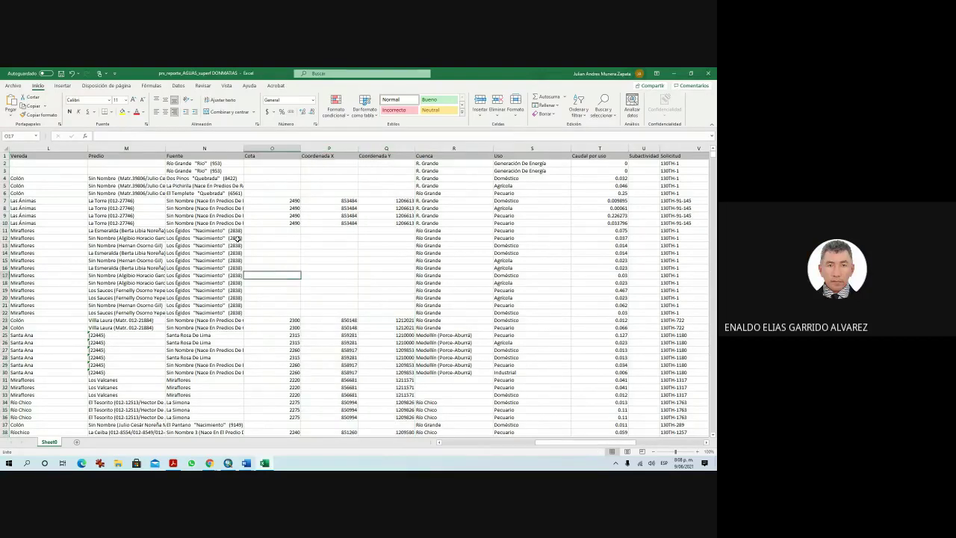
left_click(263, 230)
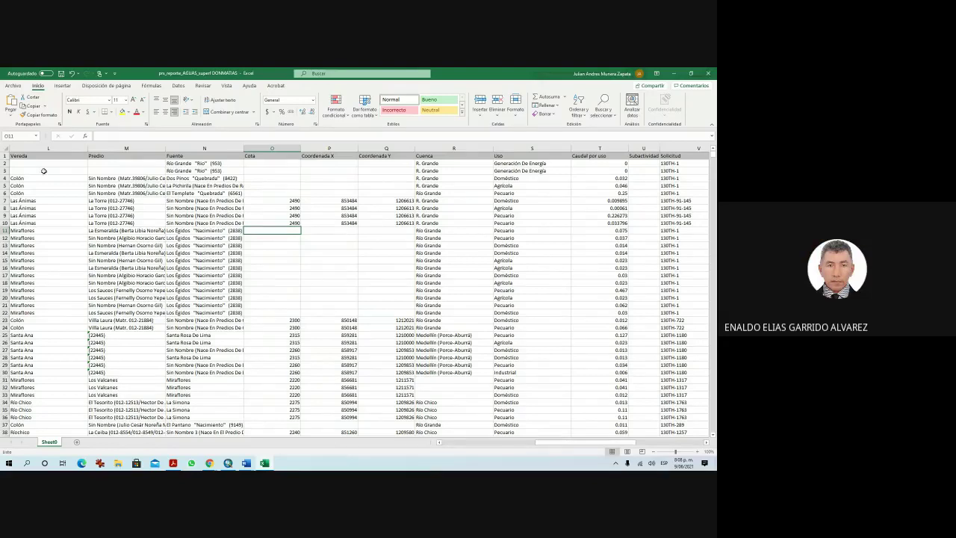
left_click_drag(4, 163, 4, 192)
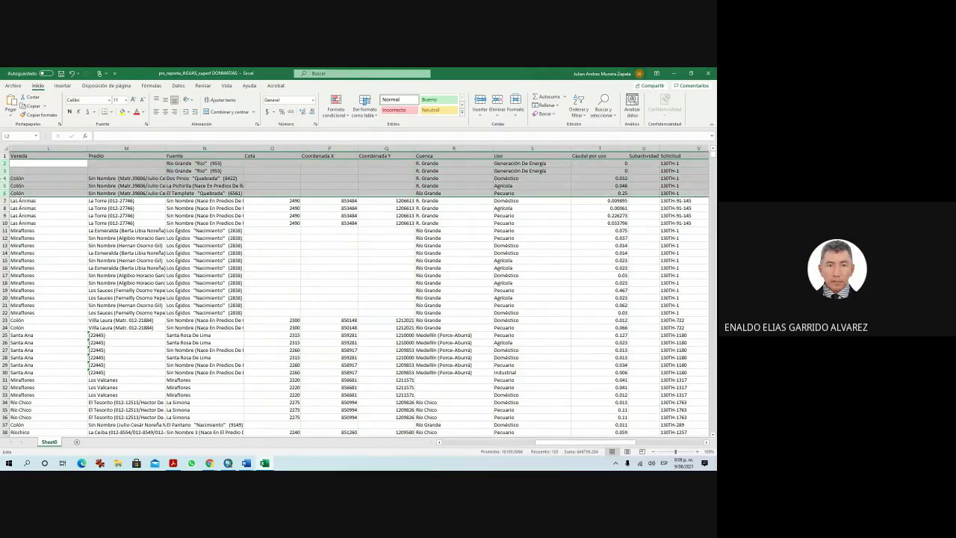
right_click(5, 171)
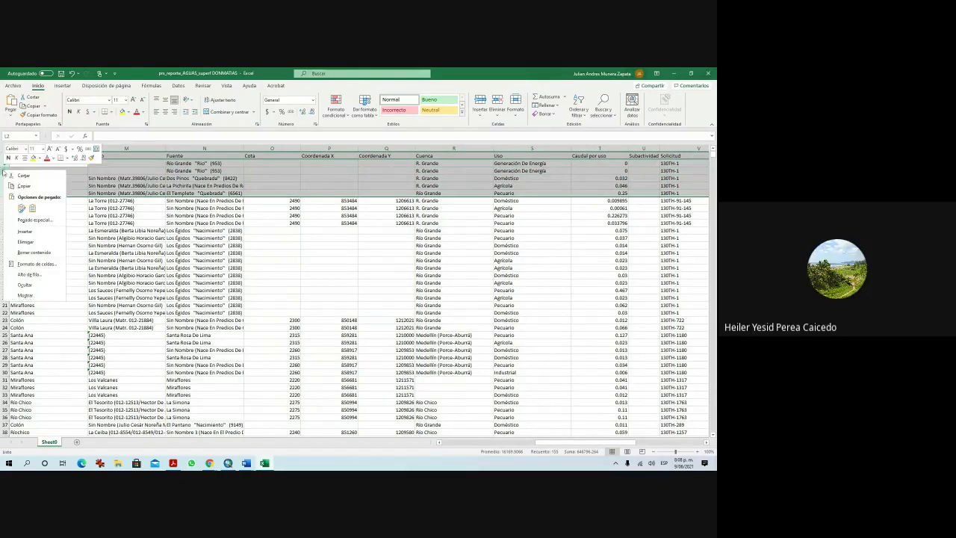
left_click(39, 243)
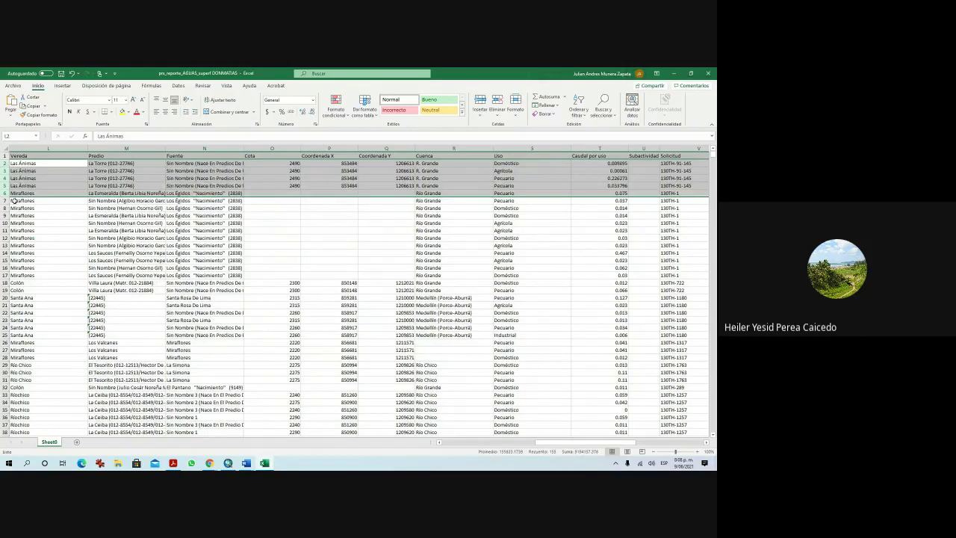
Delete the Miraflores records without coordinates in rows 6 to 17 and the Colón record without coordinates in row 20.
left_click_drag(4, 200, 4, 275)
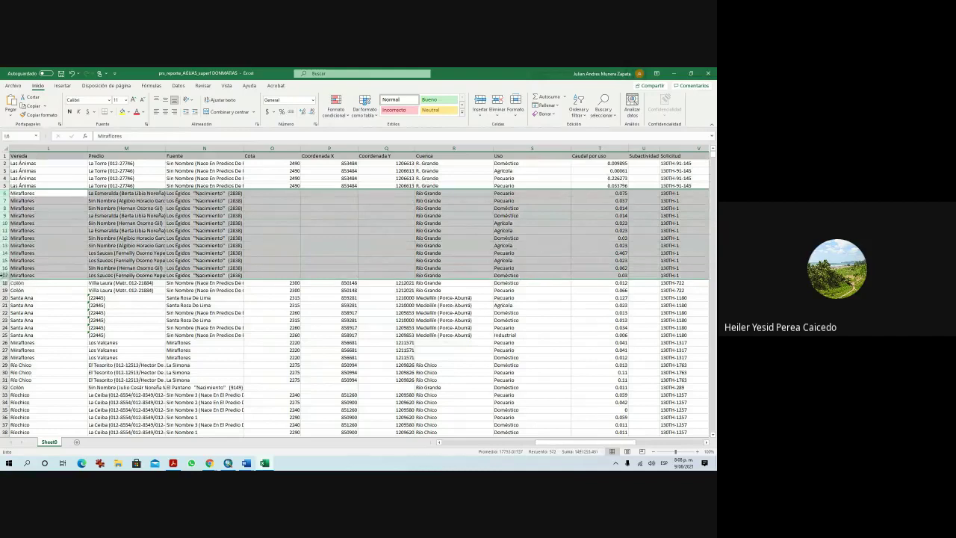
right_click(5, 215)
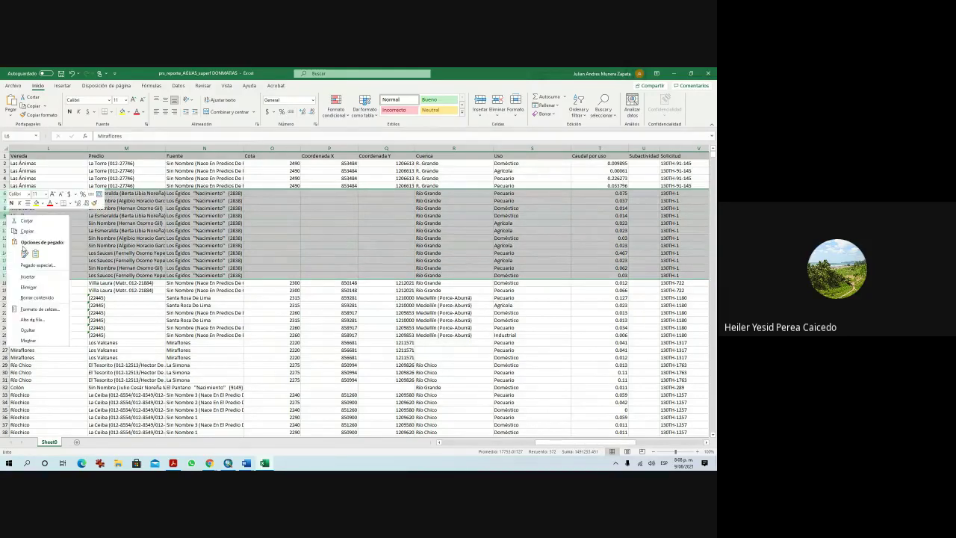
left_click(32, 287)
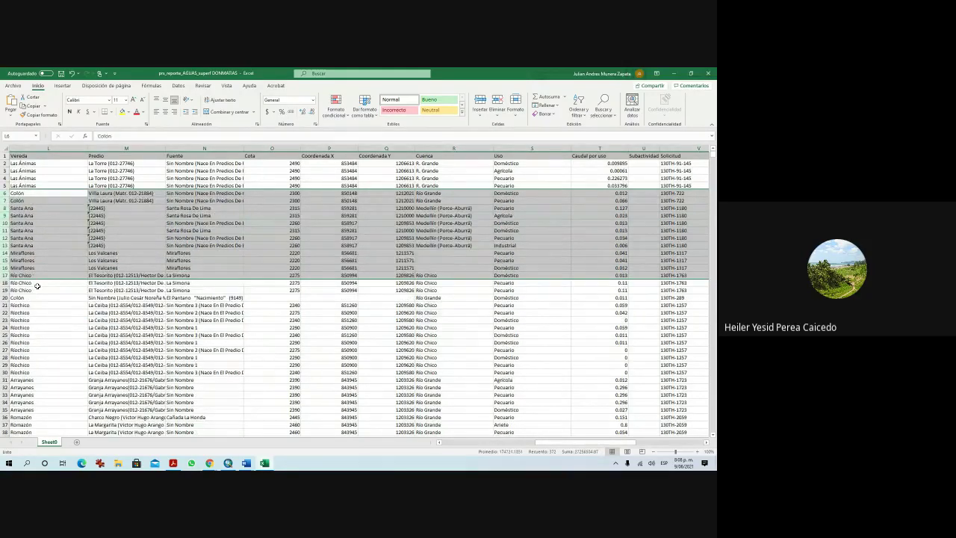
left_click_drag(4, 290, 4, 299)
left_click(5, 297)
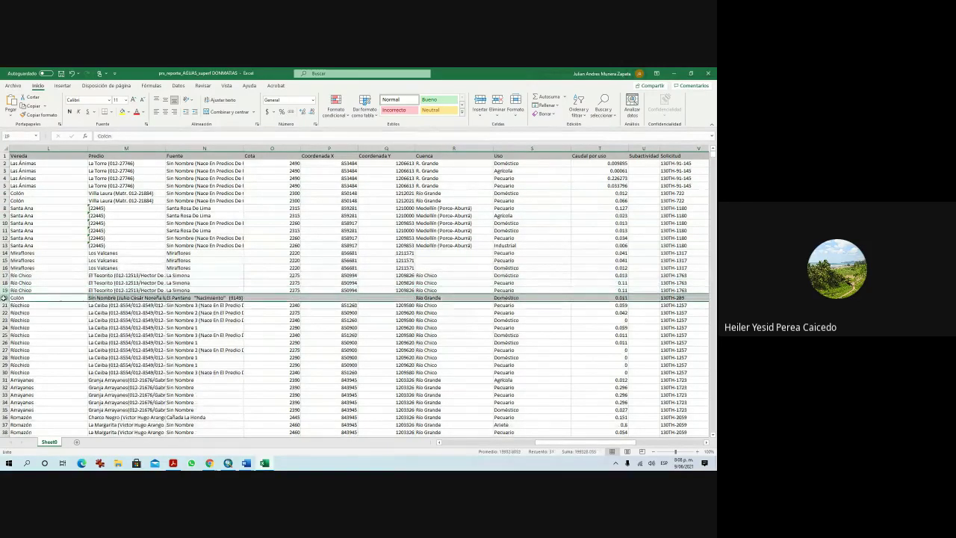
right_click(6, 299)
left_click(26, 369)
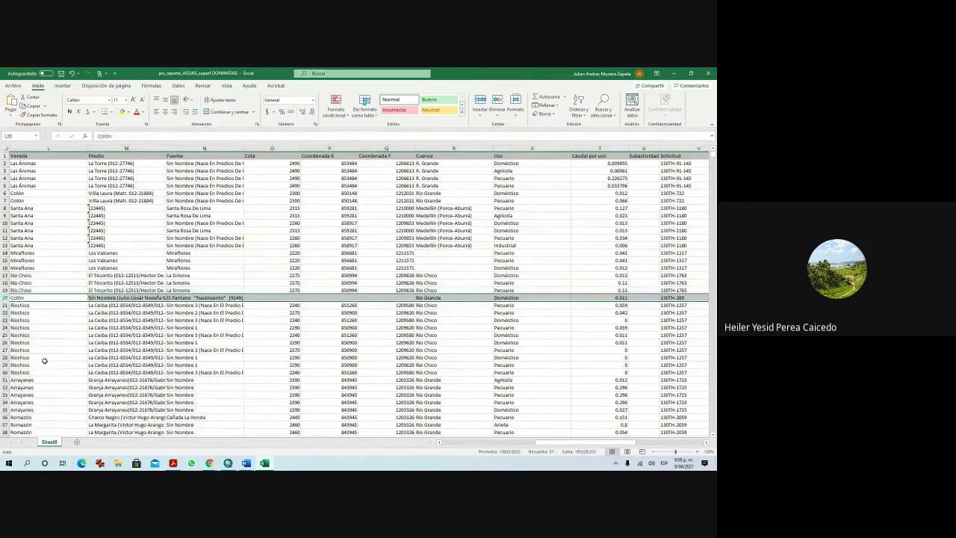
Find the Quebrada Arriba records of the Mi Casita property without coordinates and delete rows 2060 to 2063.
scroll(325, 301, "down", 9)
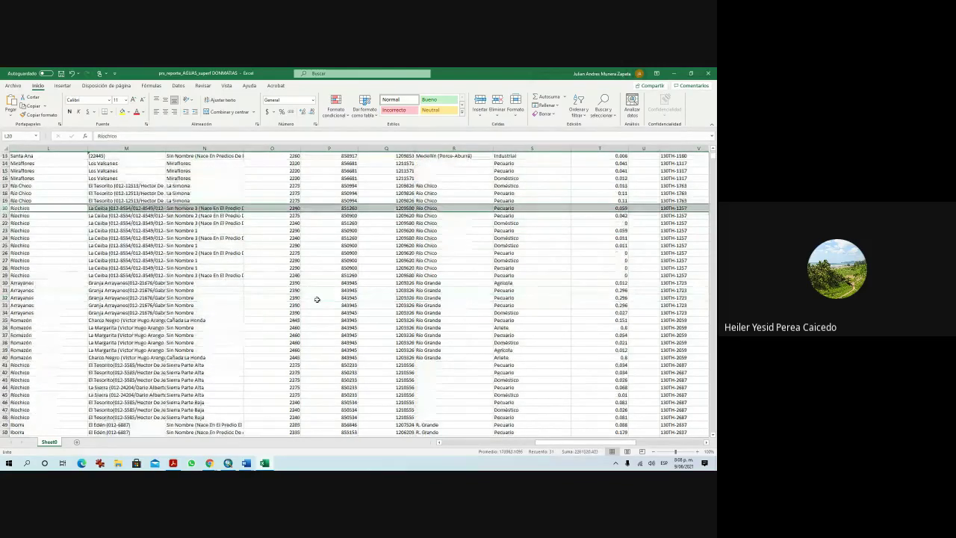
scroll(379, 284, "down", 20)
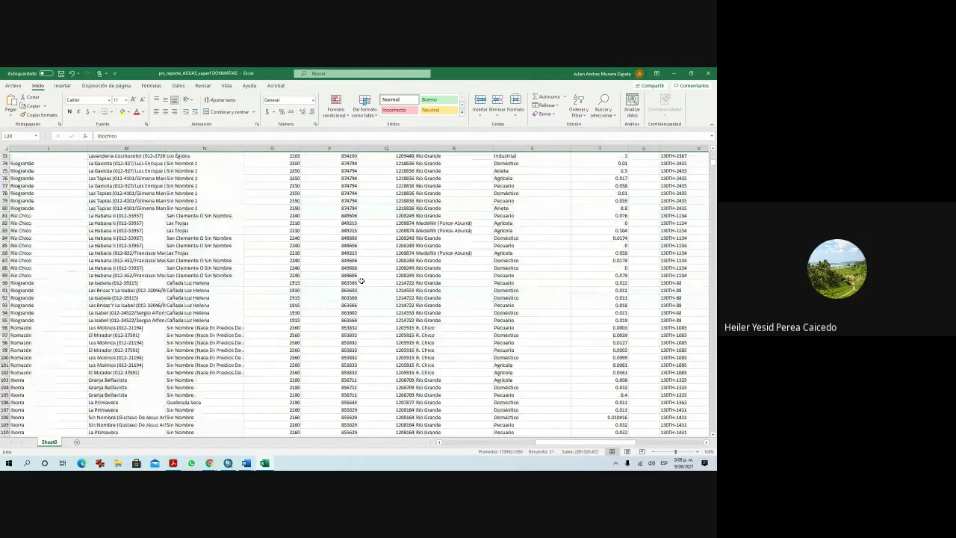
scroll(353, 275, "down", 20)
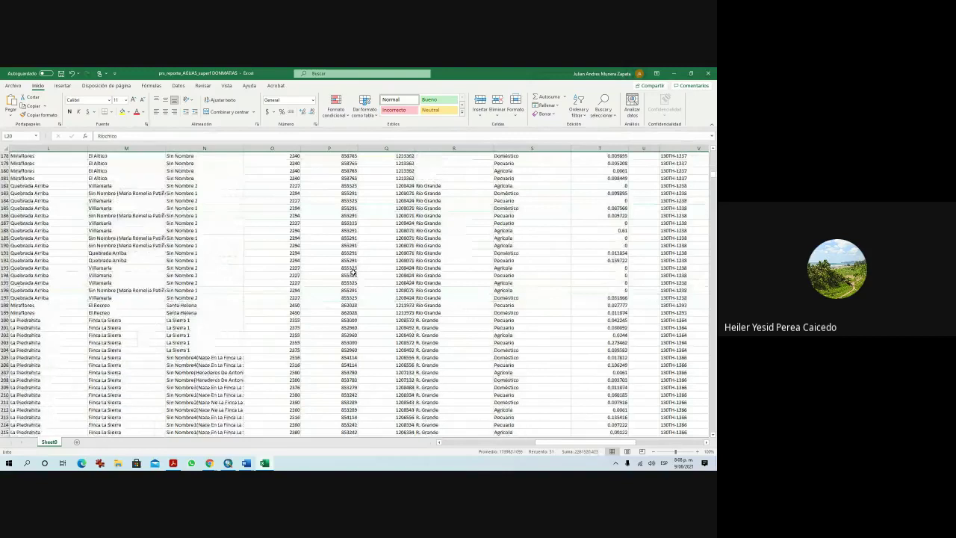
scroll(352, 269, "down", 20)
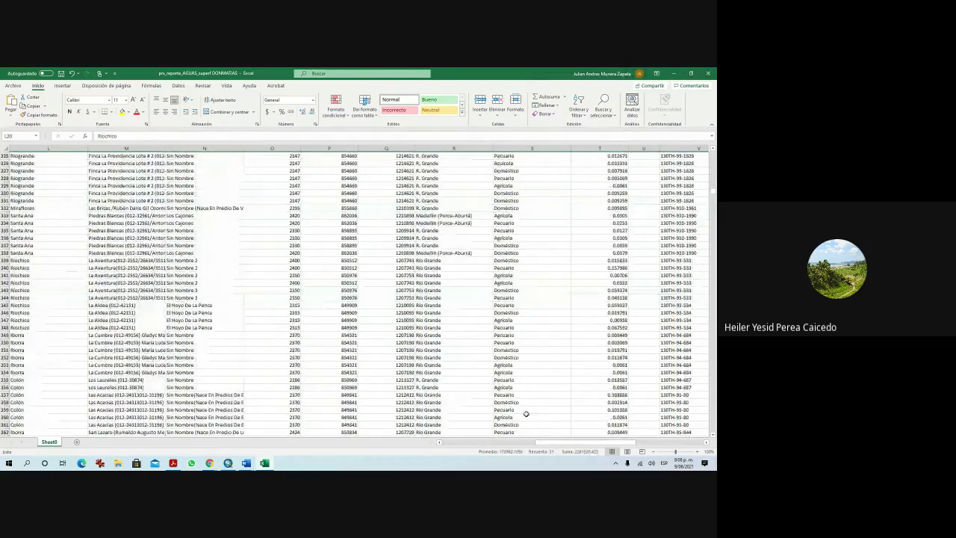
left_click(713, 433)
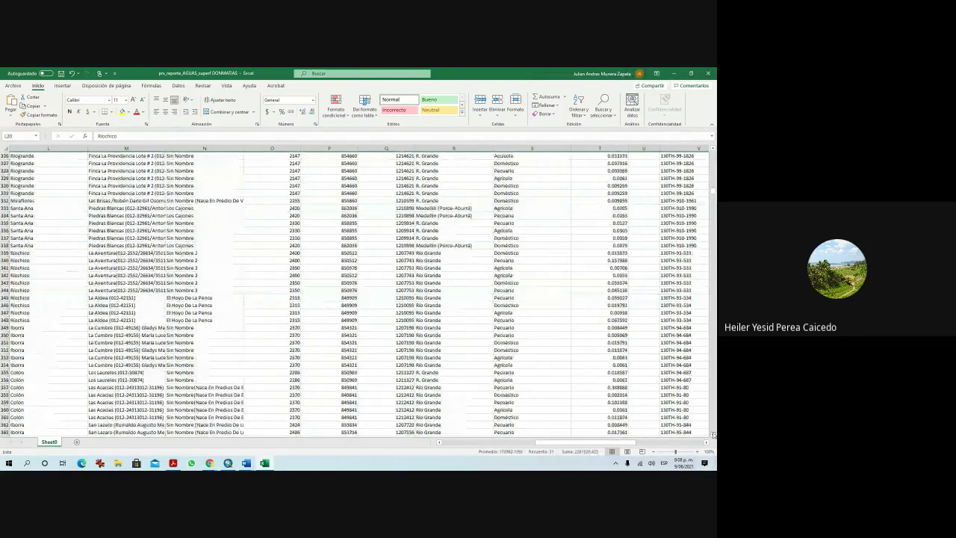
left_click(713, 433)
left_click_drag(712, 433, 714, 423)
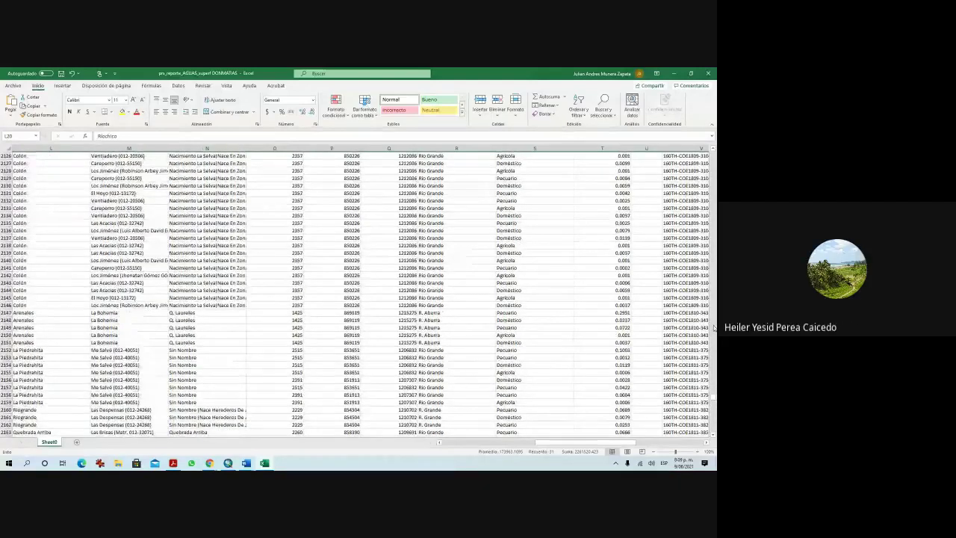
scroll(714, 326, "up", 20)
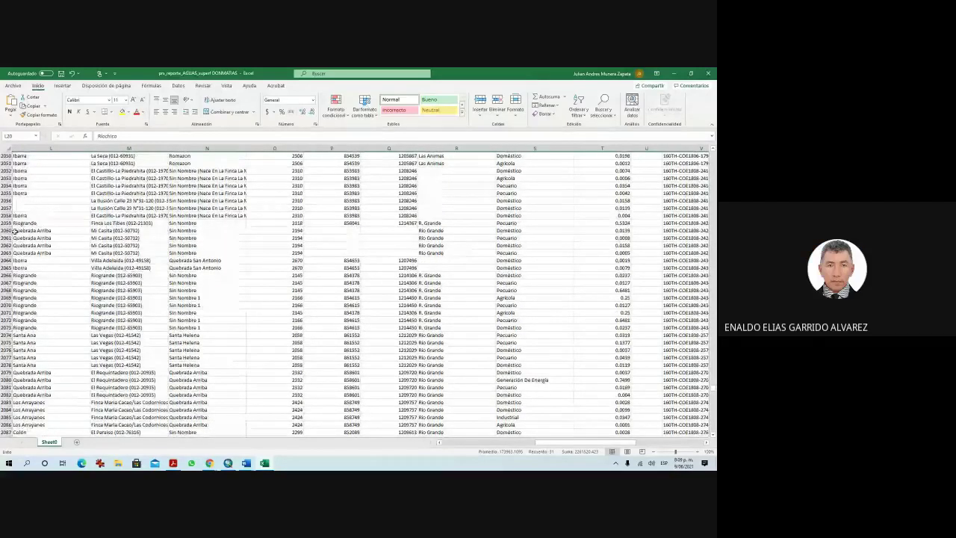
left_click_drag(6, 231, 6, 253)
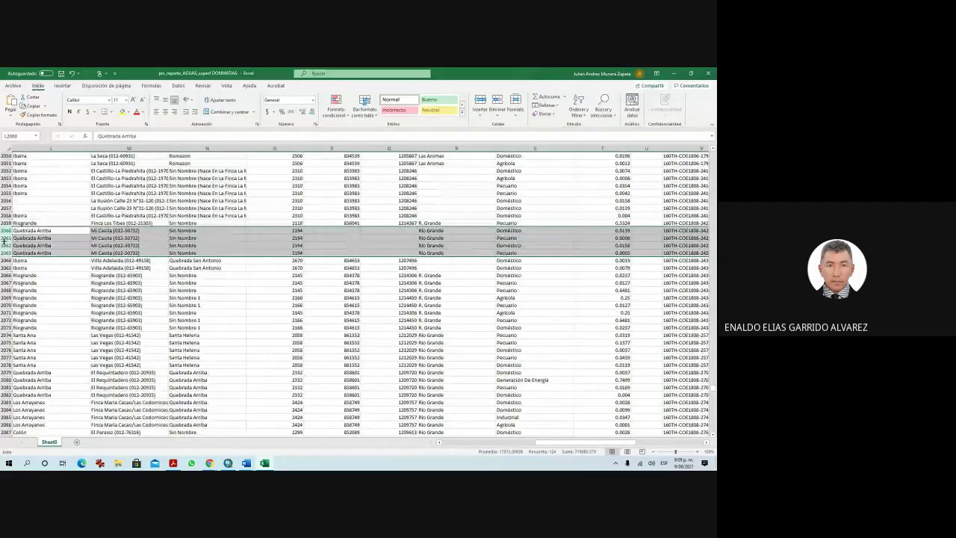
right_click(4, 237)
left_click(25, 305)
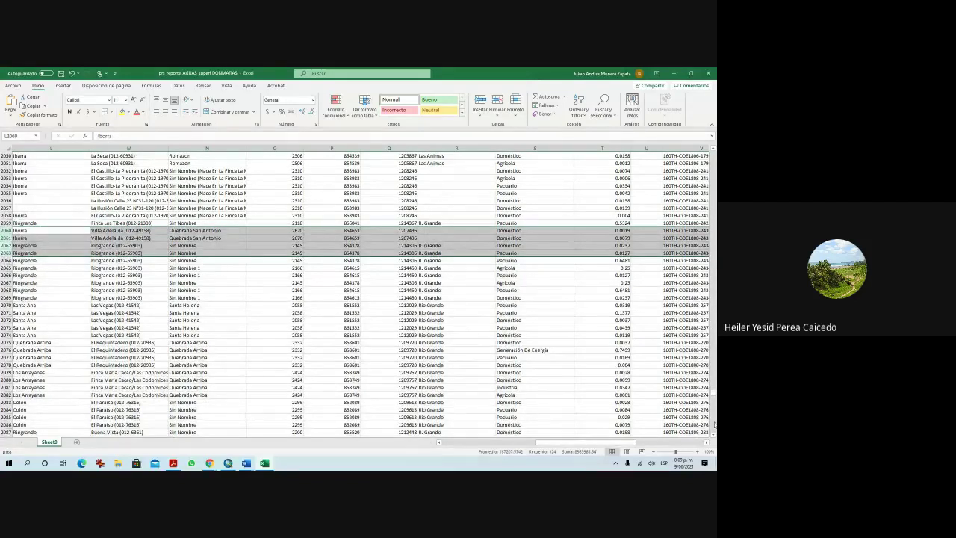
Examine the remaining records towards the end of the sheet for blank Coordenada X and Coordenada Y cells.
left_click(714, 424)
left_click(714, 424)
left_click(714, 424)
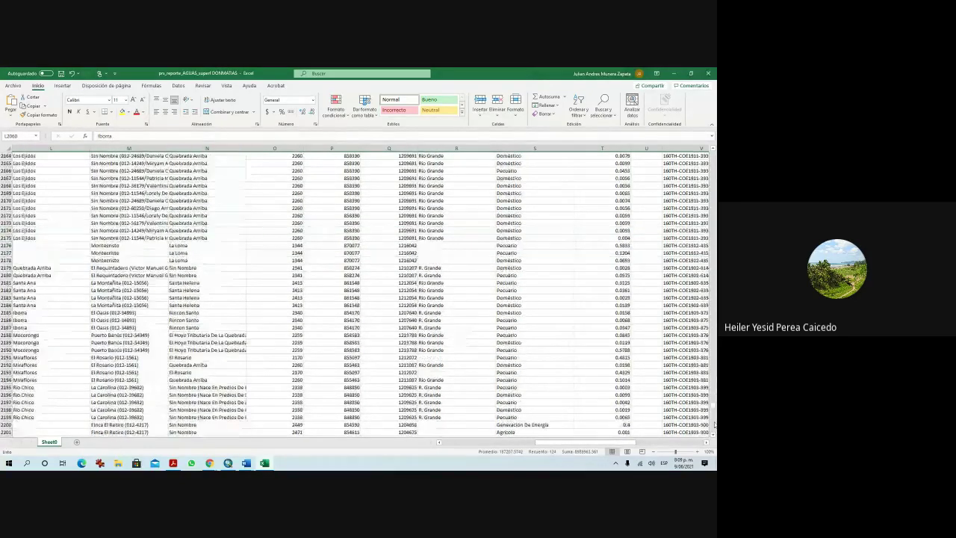
left_click(714, 424)
left_click(714, 424)
left_click(714, 424)
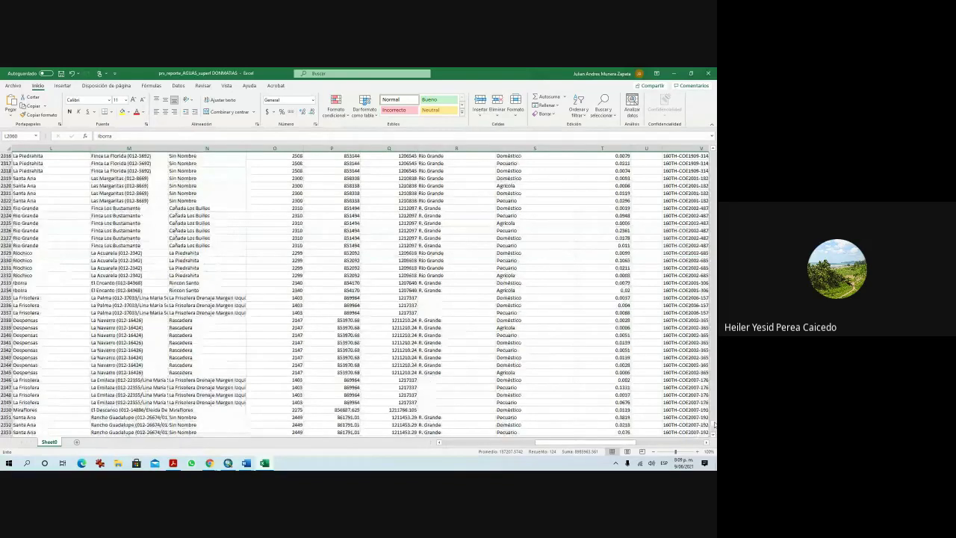
left_click(714, 424)
left_click(714, 424)
left_click(714, 436)
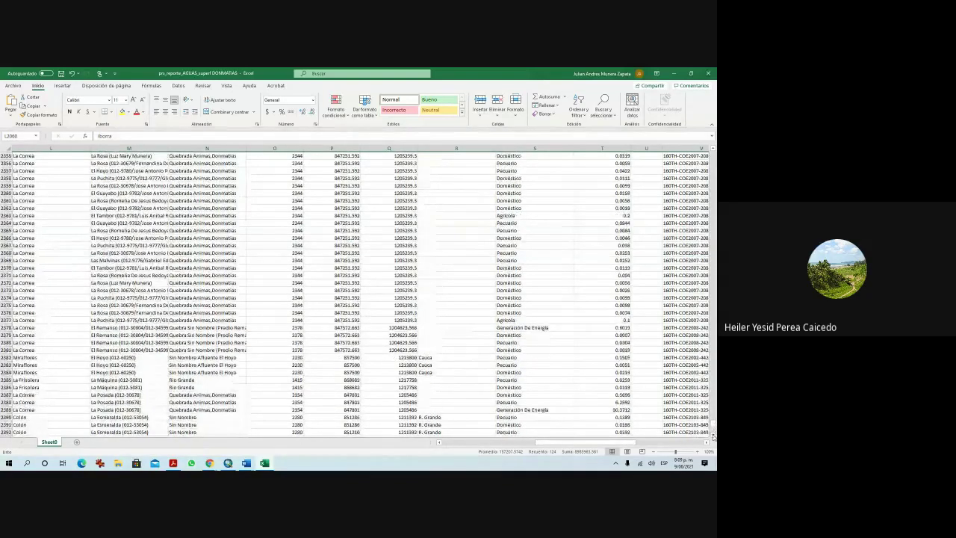
Review the Coordenada X and Coordenada Y values across the sheet, down to the last two records in rows 2407 and 2408.
left_click(713, 436)
left_click(714, 436)
left_click(714, 435)
left_click(713, 435)
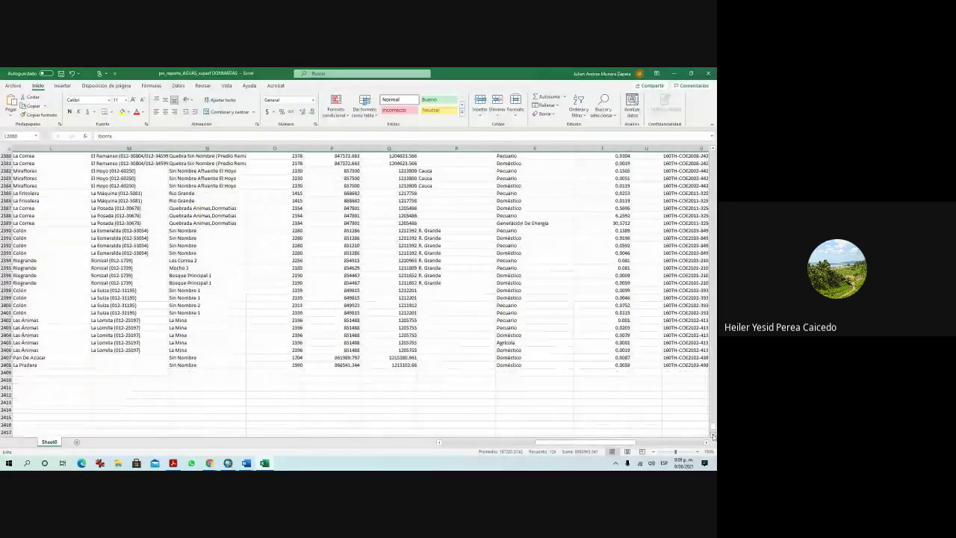
scroll(284, 379, "up", 7)
scroll(240, 261, "up", 8)
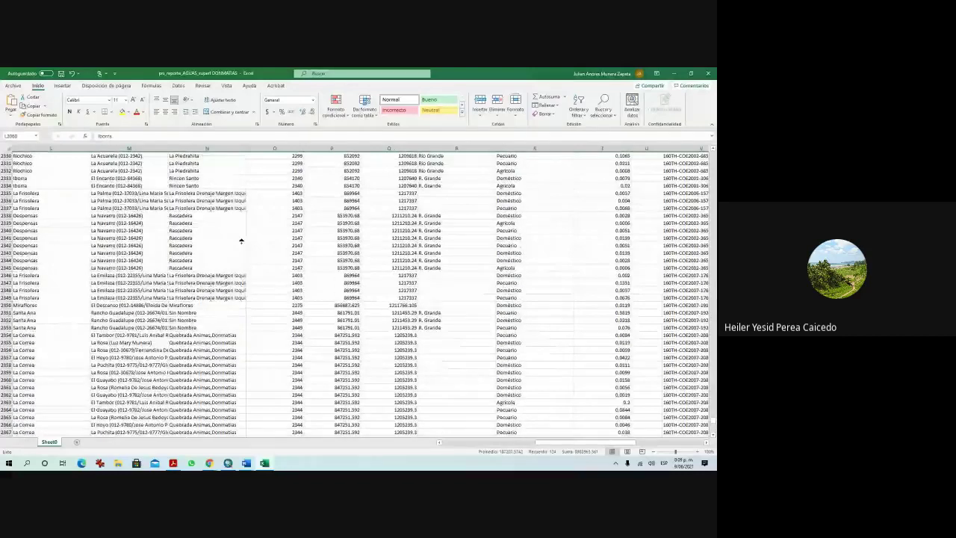
scroll(240, 251, "up", 20)
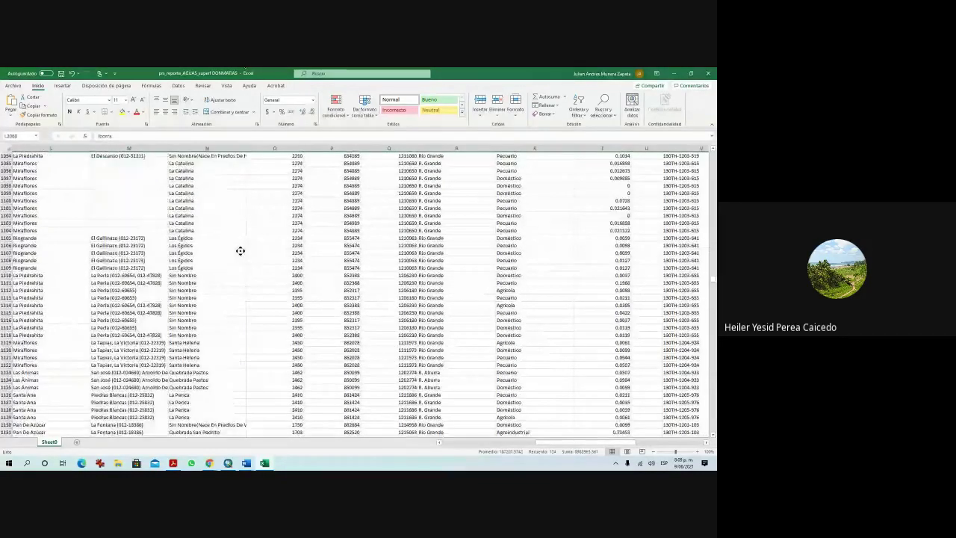
scroll(240, 251, "up", 20)
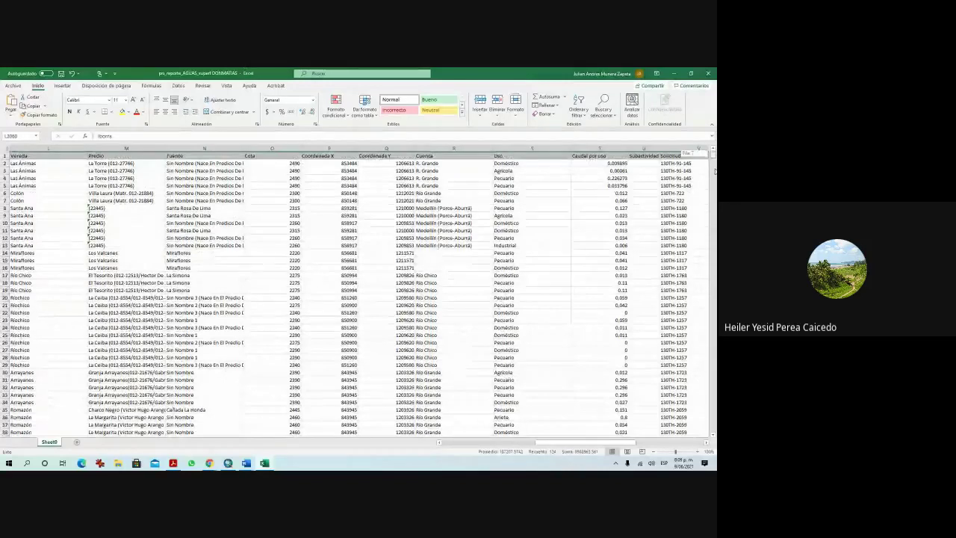
left_click_drag(715, 155, 715, 432)
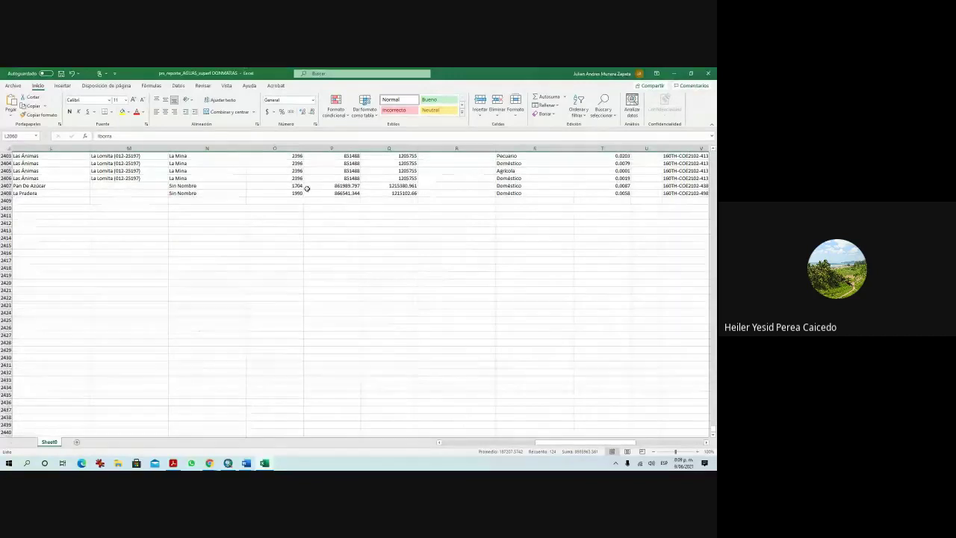
left_click_drag(332, 186, 400, 193)
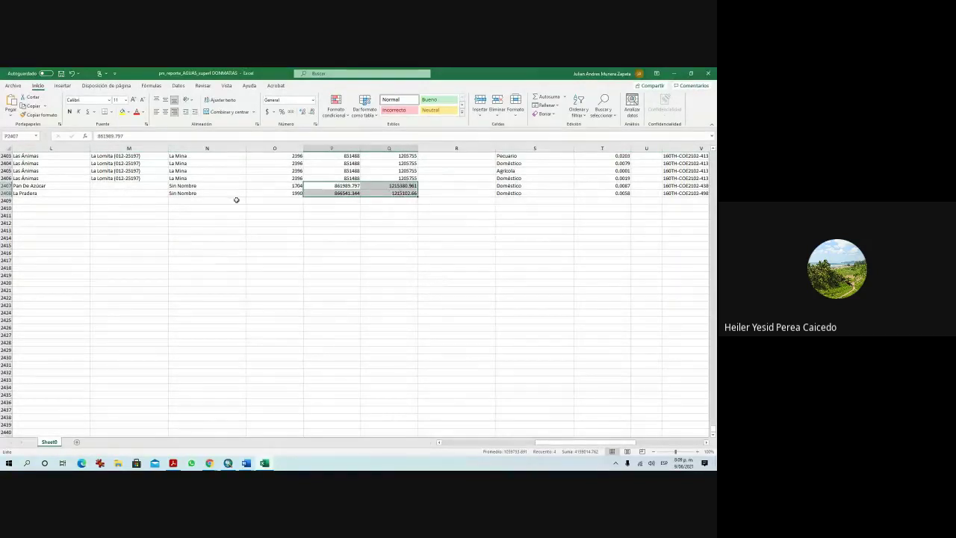
scroll(97, 196, "up", 2)
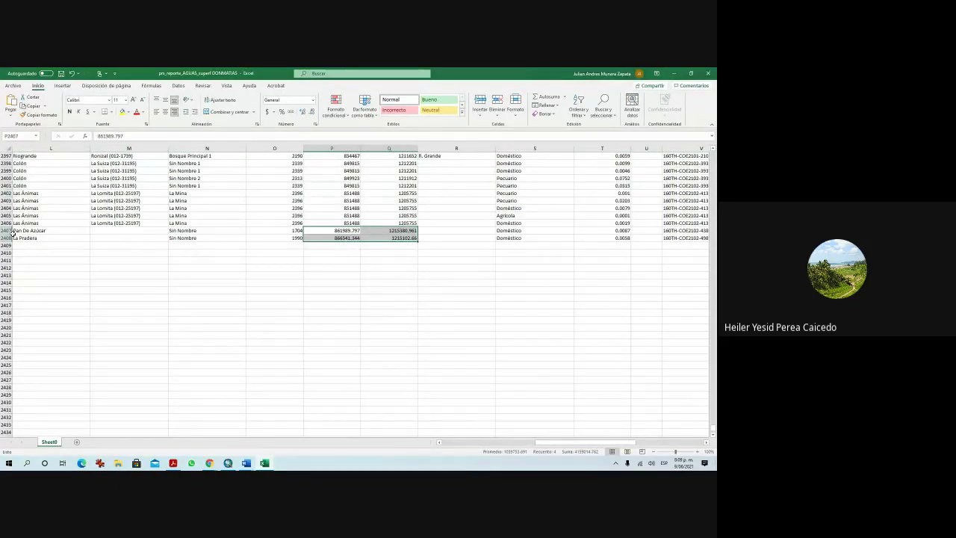
scroll(316, 291, "up", 3)
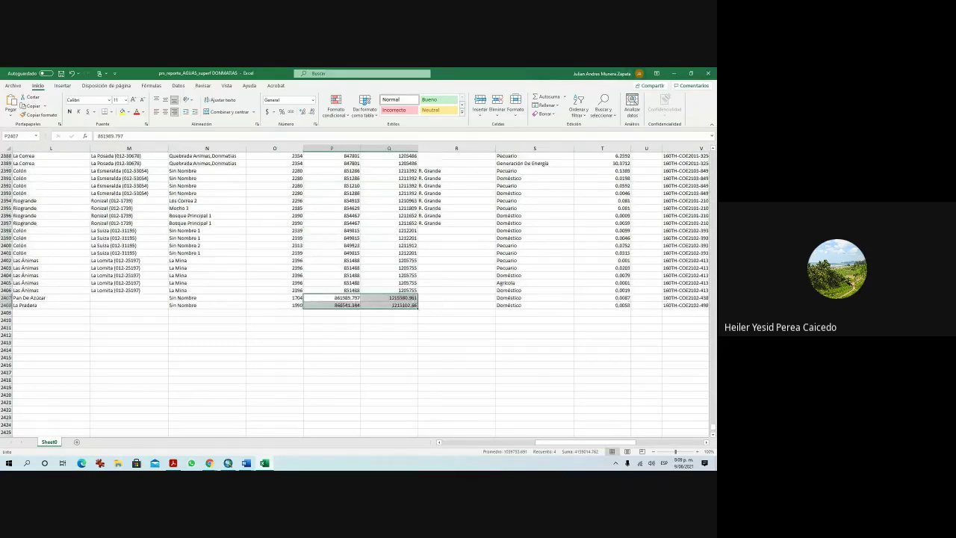
left_click(207, 466)
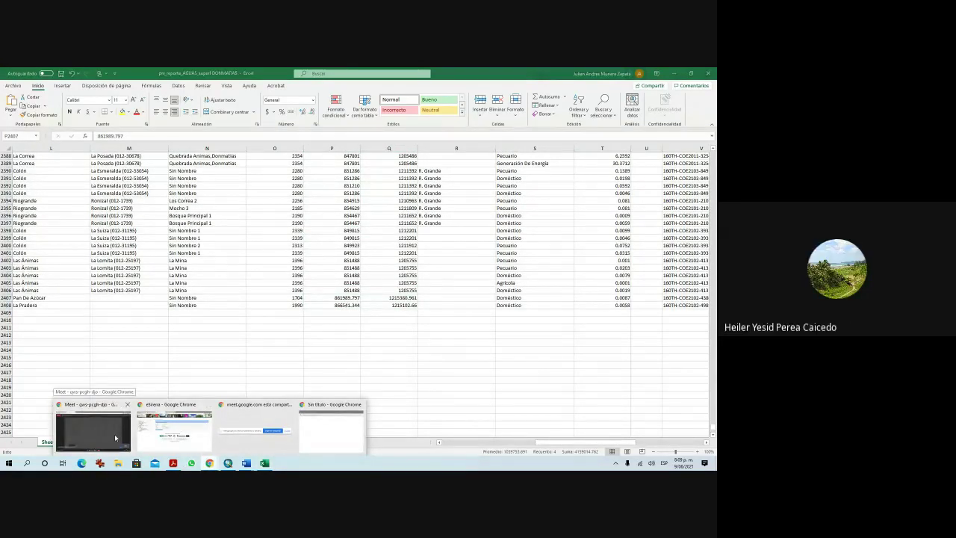
scroll(294, 343, "up", 2)
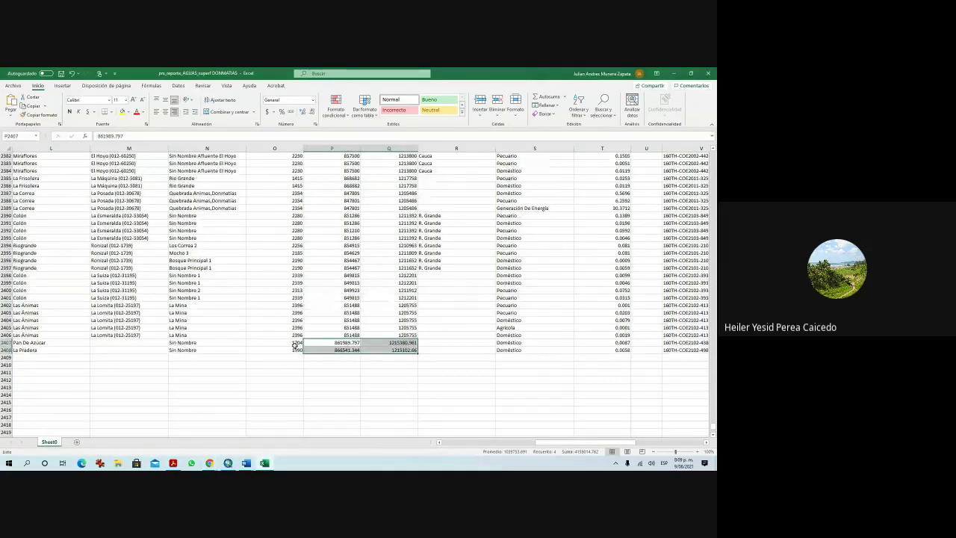
Examine the Municipio column from the first record to the last to check that the records belong to Donmatías.
key("Page_Up")
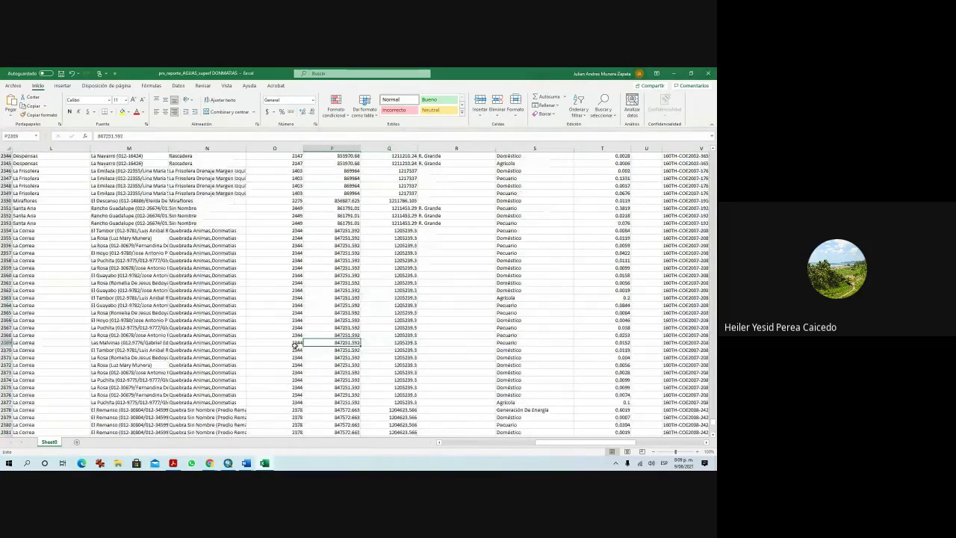
key("Page_Up")
key("Page_Up")
key("Page_Up")
key("Page_Up")
key("Page_Up")
key("Page_Up")
key("Page_Up")
key("Page_Up")
key("Page_Up")
key("Page_Up")
key("Page_Up")
key("Page_Up")
key("Page_Up")
key("Page_Up")
key("Page_Up")
key("Page_Up")
key("Page_Up")
key("Page_Up")
key("Page_Up")
key("Page_Up")
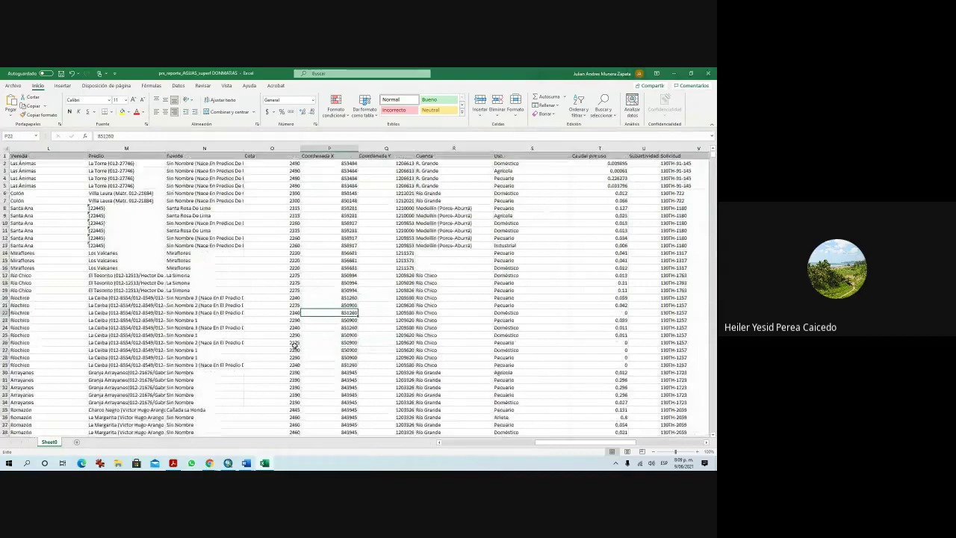
scroll(3, 180, "left", 3)
left_click(34, 150)
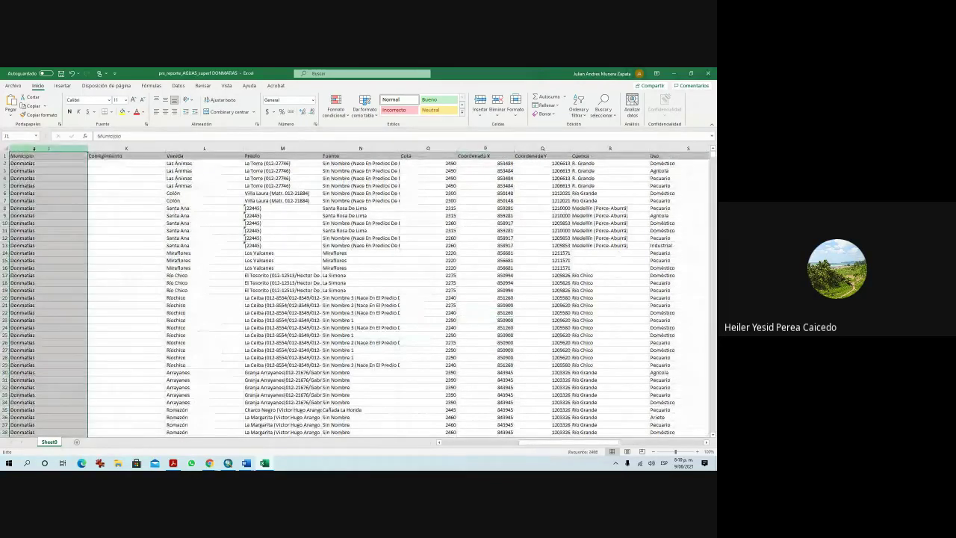
key("Page_Down")
key("Page_Down")
key("Page_Down")
key("Page_Down")
key("Page_Down")
key("Page_Down")
key("Page_Down")
key("Page_Down")
key("Page_Down")
key("Page_Down")
key("Page_Down")
key("Page_Down")
key("Page_Down")
key("Page_Down")
key("Page_Down")
key("Page_Down")
key("Page_Down")
key("Page_Down")
key("Page_Down")
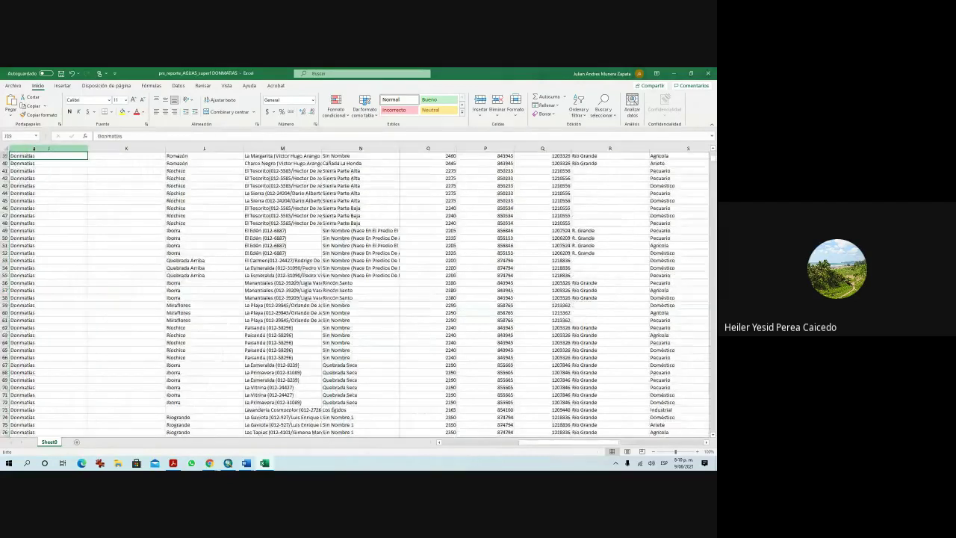
key("Page_Down")
key("Page_Down")
key("Page_Down")
key("Page_Down")
key("Page_Down")
key("Page_Down")
key("Page_Down")
key("Page_Down")
key("Page_Down")
key("Page_Down")
key("Page_Down")
key("Page_Down")
key("Page_Down")
key("Page_Down")
key("Page_Down")
key("Page_Down")
key("Page_Down")
key("Page_Down")
key("Page_Down")
key("Page_Down")
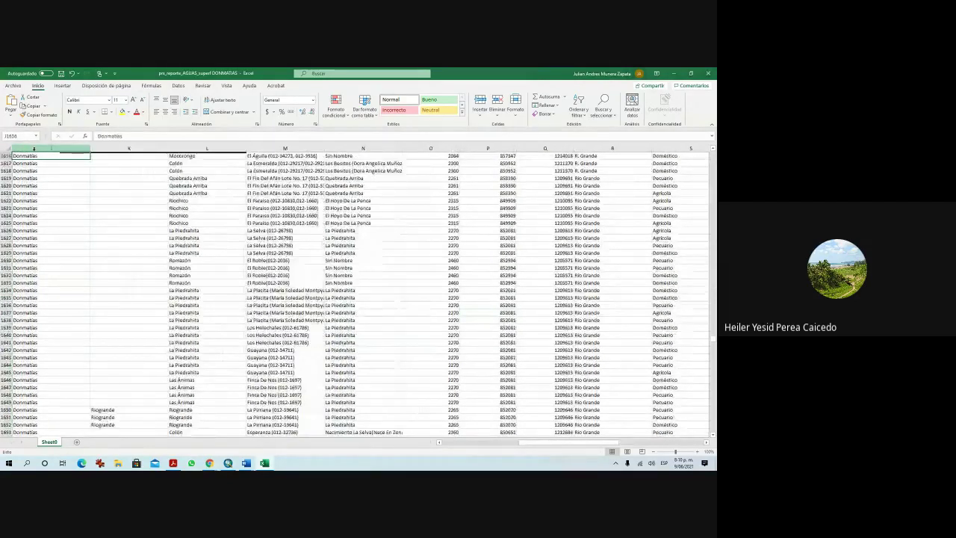
key("Page_Down")
key("Page_Down")
key("Page_Down")
key("Page_Down")
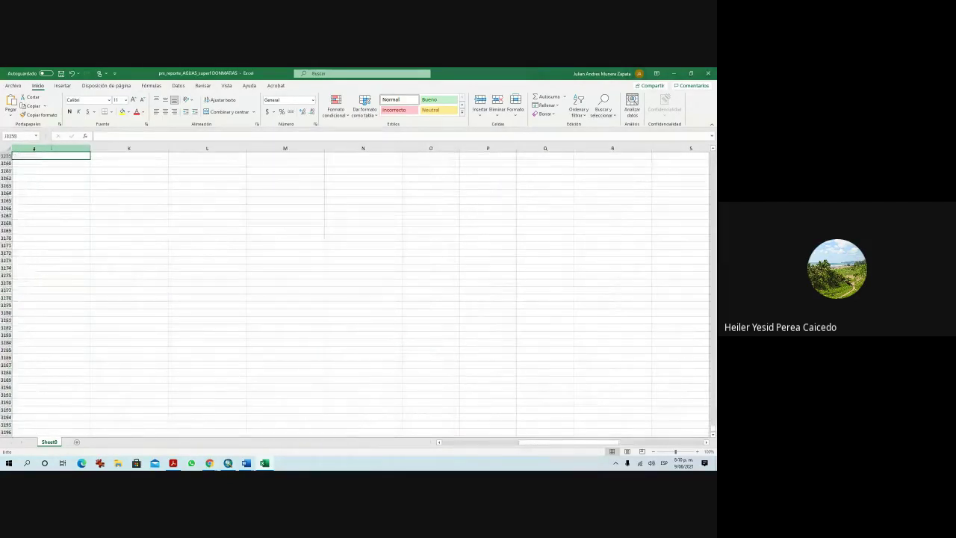
key("Page_Up")
key("Page_Up")
key("Page_Up")
key("Page_Up")
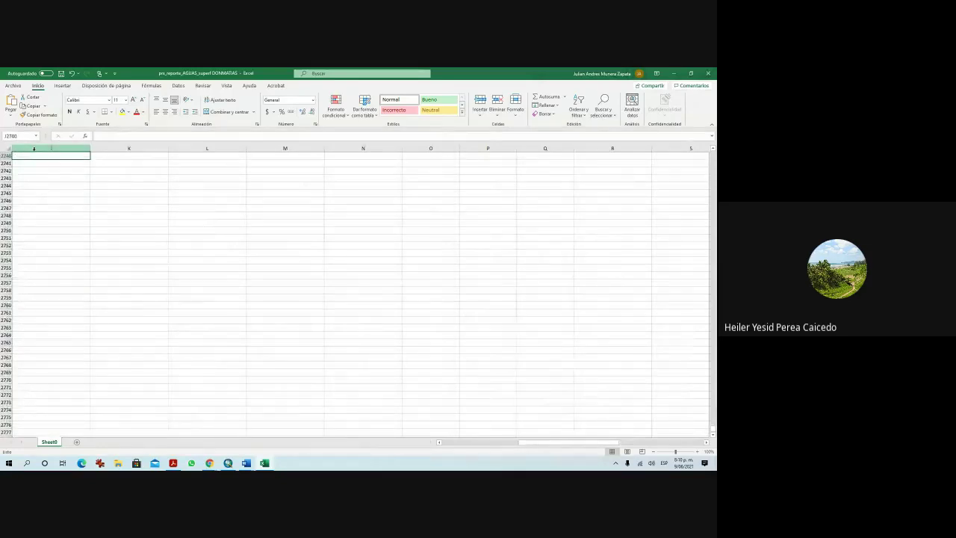
key("Page_Up")
key("Page_Up")
key("Page_Up")
key("Page_Up")
key("Page_Up")
key("Page_Up")
key("Page_Up")
key("Page_Up")
key("Page_Up")
key("Page_Up")
key("Page_Up")
key("Page_Up")
key("Page_Up")
key("Page_Up")
key("Page_Up")
key("Page_Up")
key("Page_Up")
key("Page_Up")
key("Page_Up")
key("Page_Up")
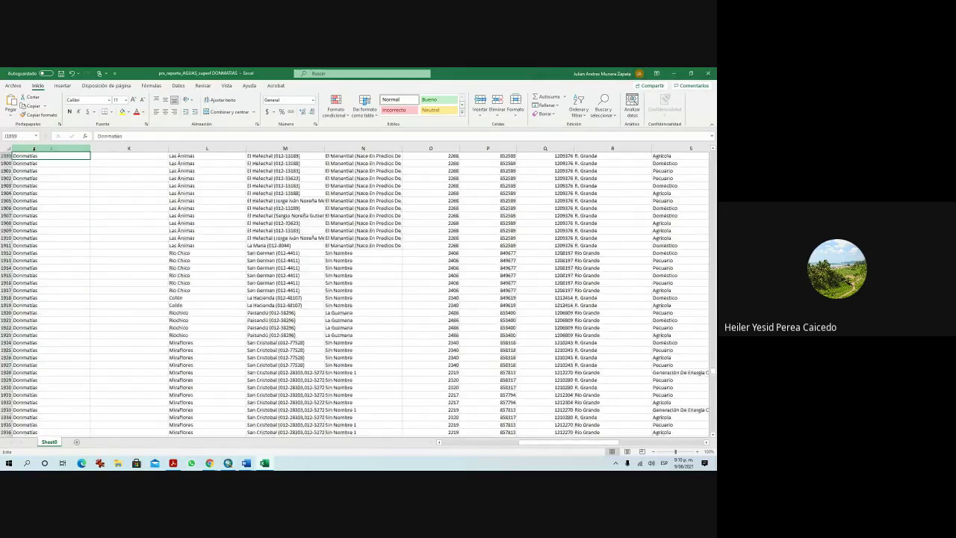
key("Page_Down")
key("Page_Down")
key("Page_Down")
key("Page_Down")
key("Page_Down")
key("Page_Down")
key("Page_Down")
key("Page_Down")
key("Page_Down")
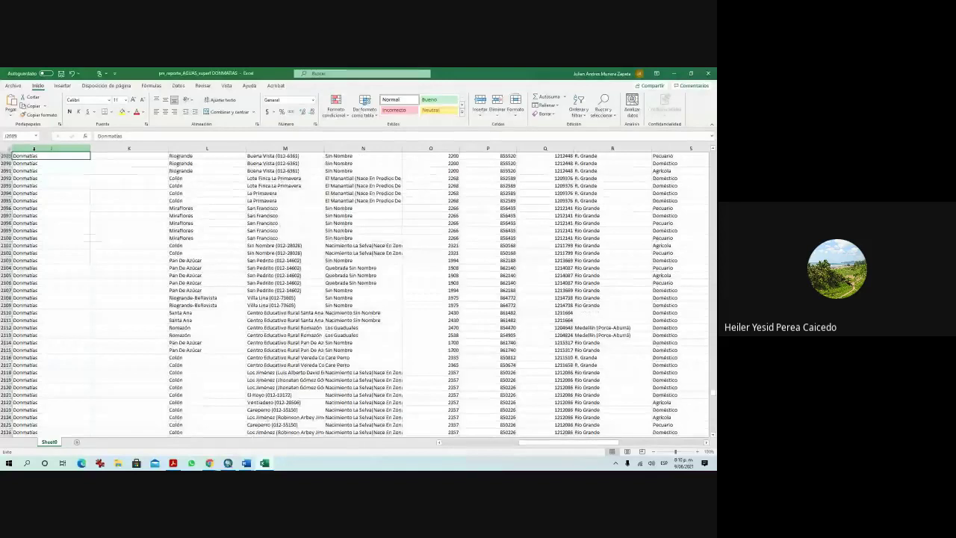
key("Page_Down")
key("Page_Down")
key("Page_Down")
key("Page_Down")
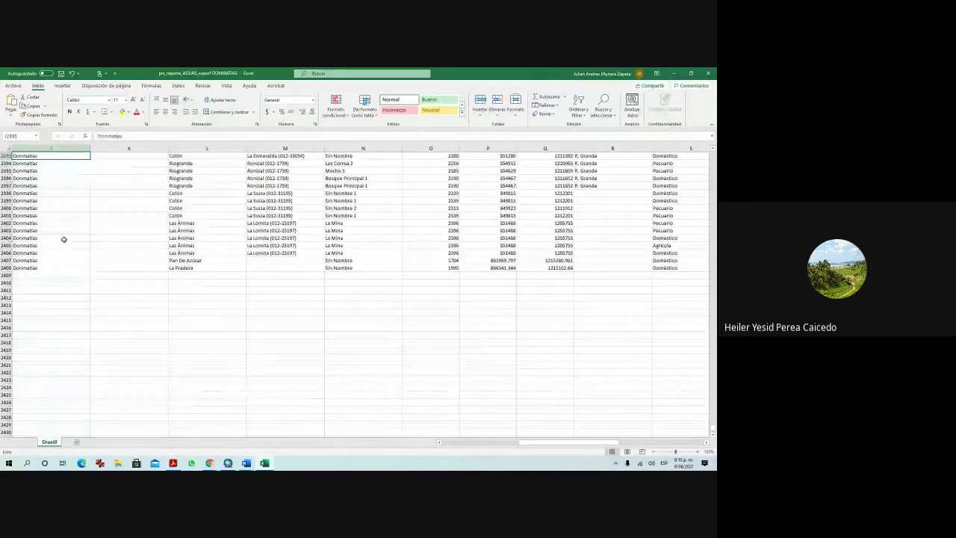
Delete rows 2409 to 2412 below the last record, which hold the query durations and Cantidad de registros.
left_click(41, 267)
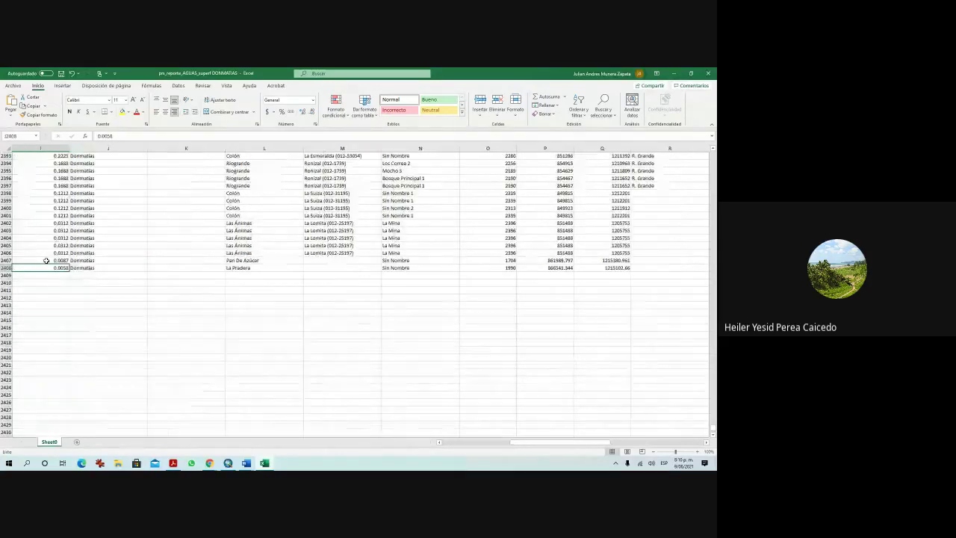
key("Left")
key("Left")
key("Left")
key("Left")
key("Left")
key("Left")
key("Left")
key("Left")
key("Left")
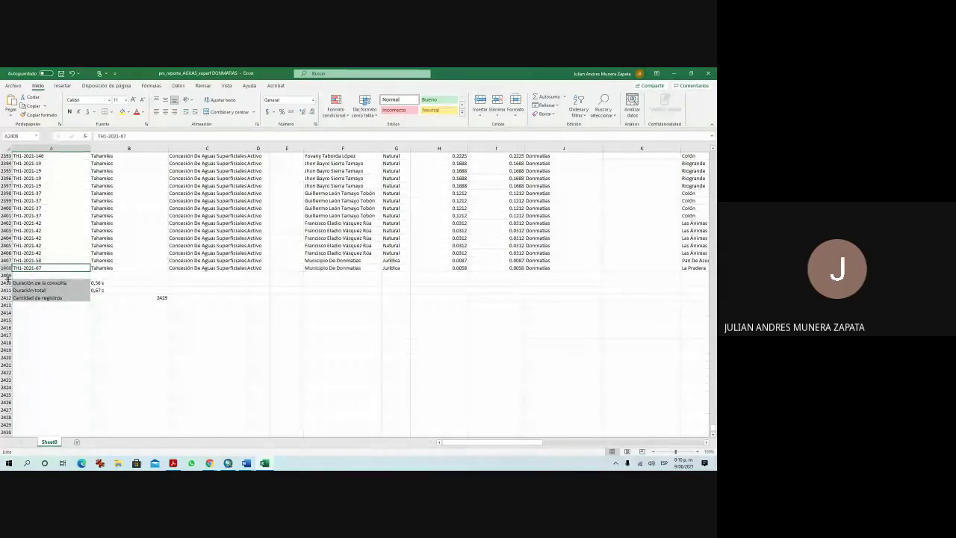
left_click_drag(7, 276, 6, 297)
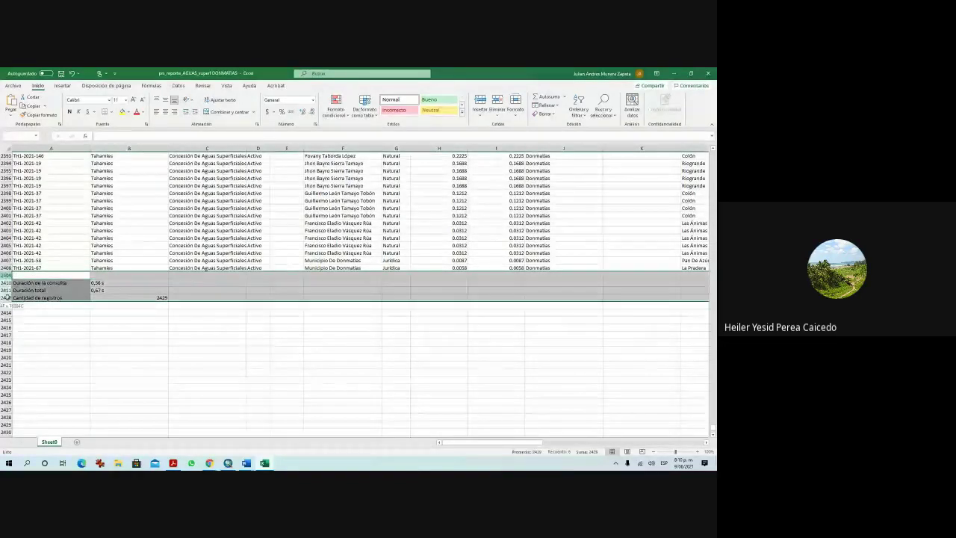
right_click(7, 284)
left_click(21, 357)
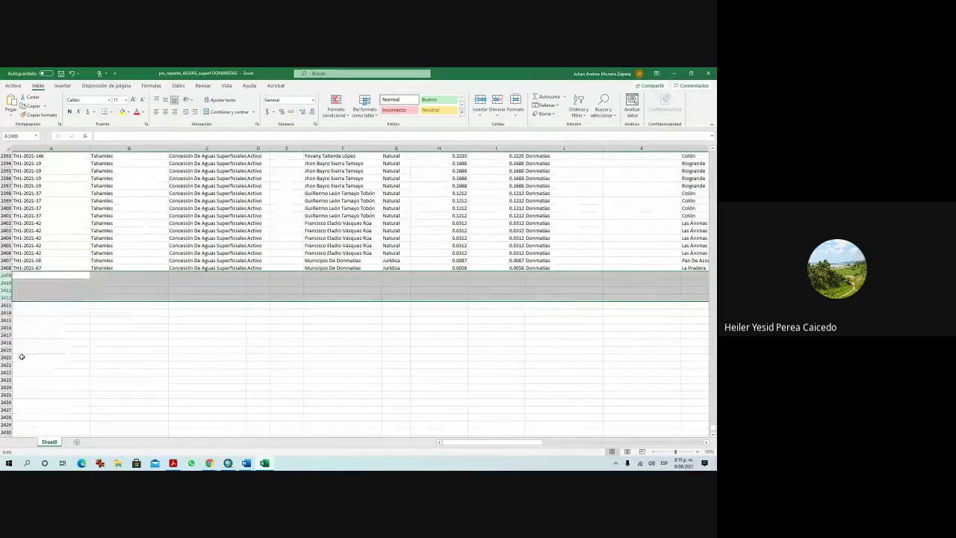
Look over the cleaned table from its last record back up to the header row.
left_click(154, 290)
scroll(312, 333, "up", 4)
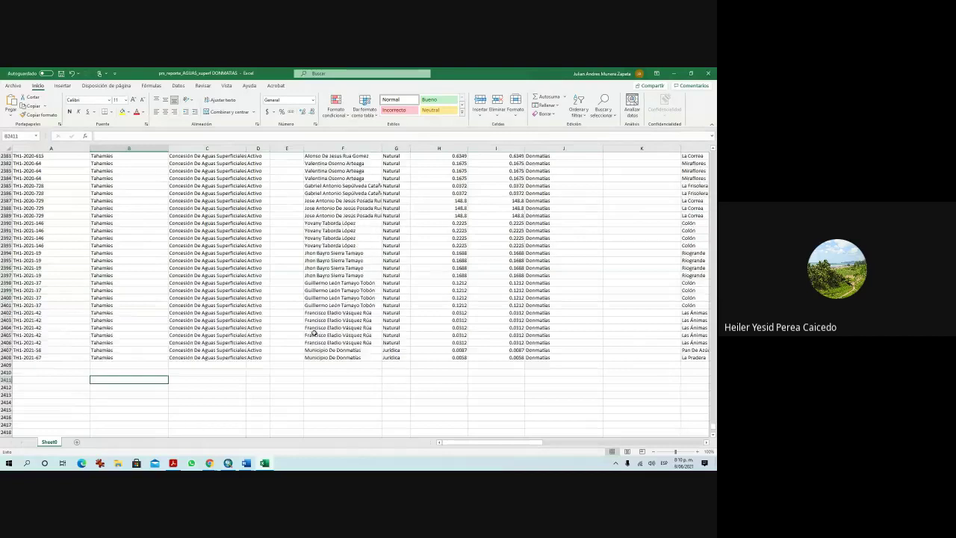
scroll(314, 333, "down", 2)
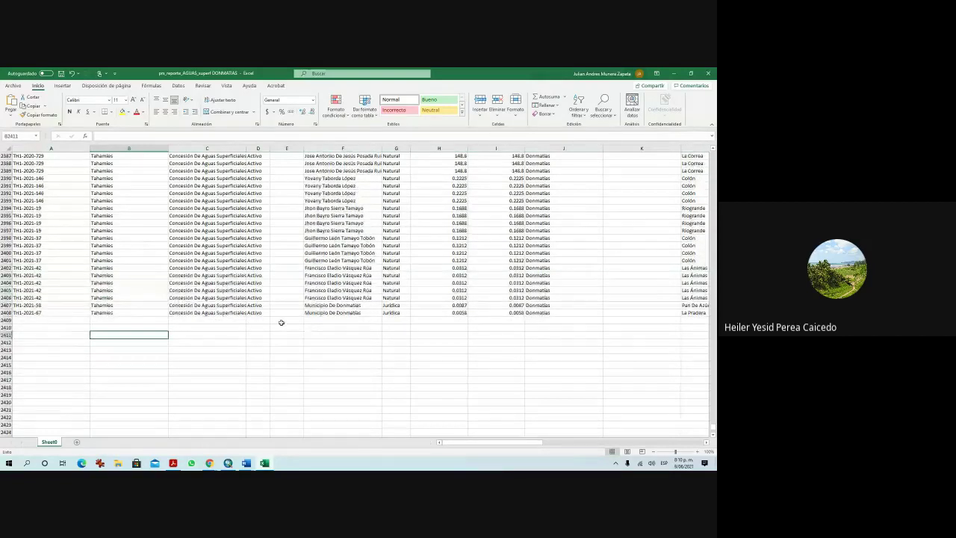
scroll(348, 326, "up", 4)
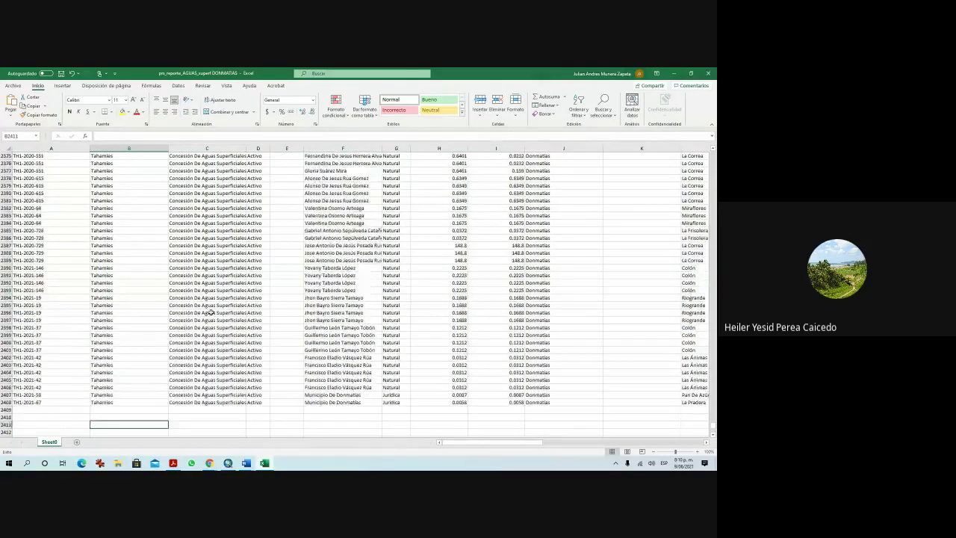
scroll(213, 312, "up", 3)
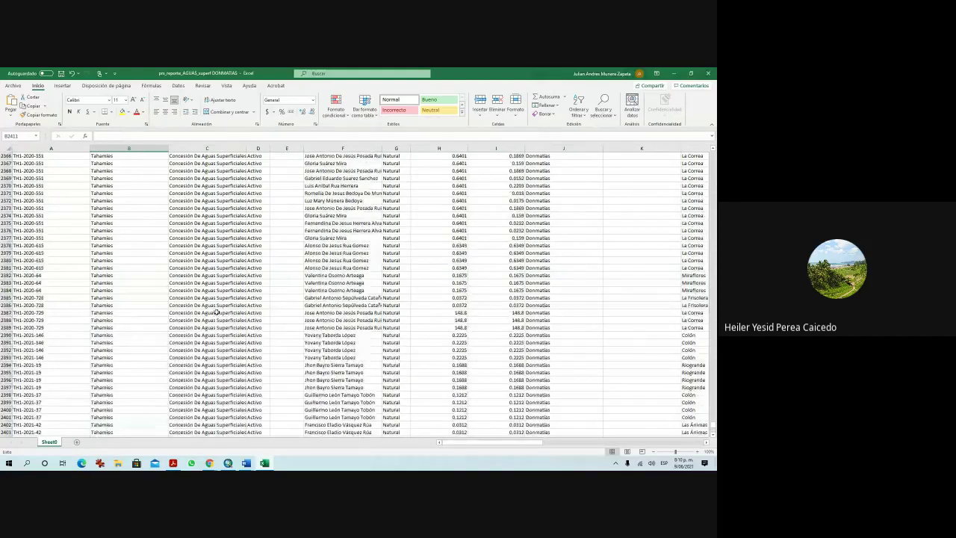
scroll(216, 312, "up", 20)
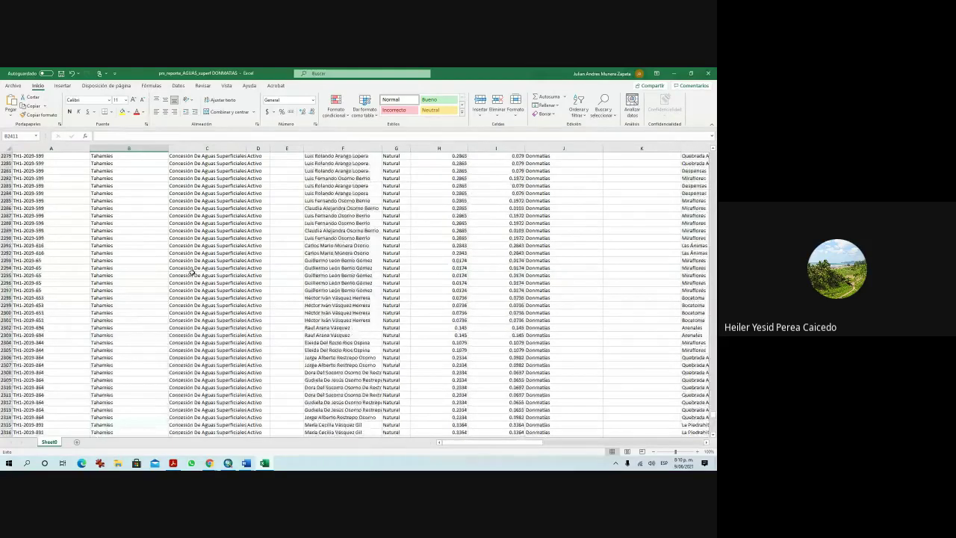
scroll(192, 267, "up", 20)
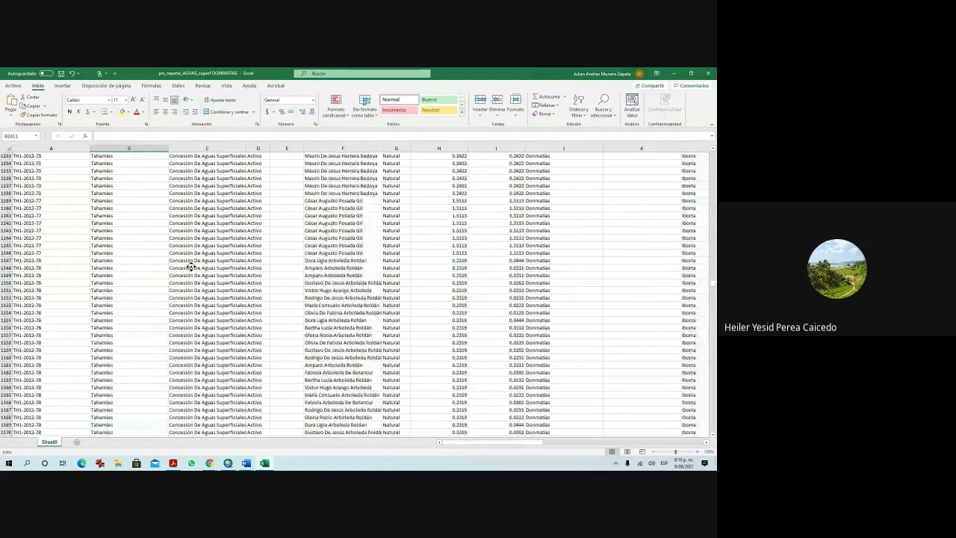
scroll(191, 267, "up", 20)
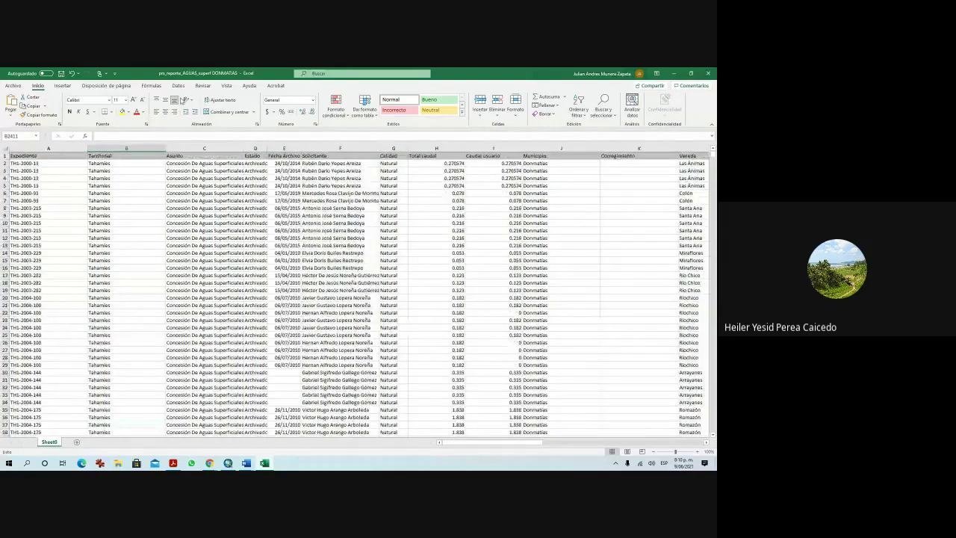
left_click(149, 230)
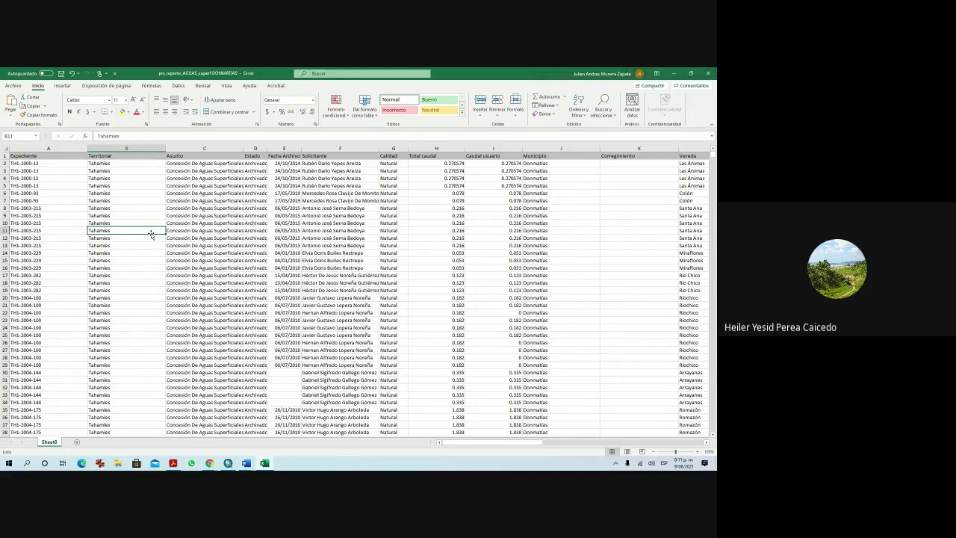
Save the workbook prs_reporte_AGUAS_superf DONMATIAS in the Clase 4 folder as Libro de Excel 97-2003 (*.xls).
left_click(15, 85)
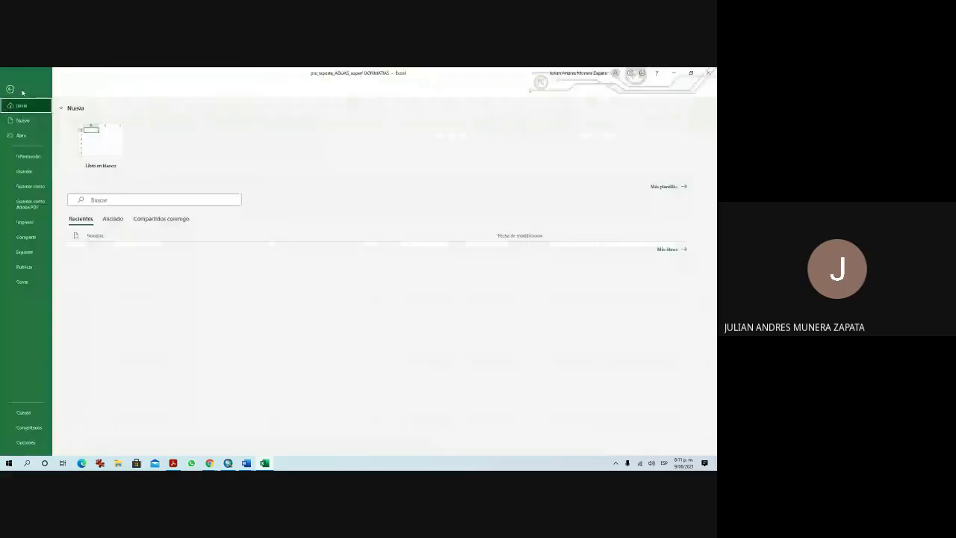
left_click(26, 190)
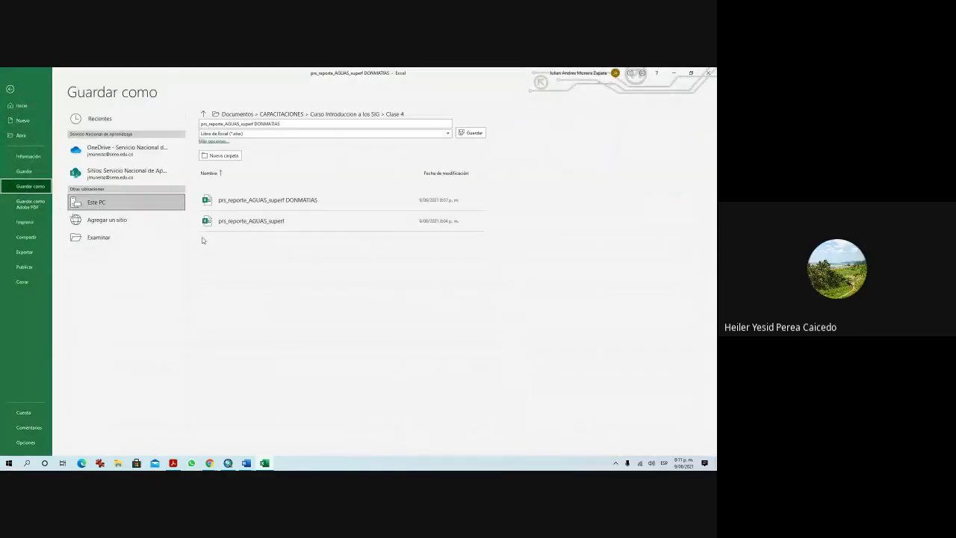
left_click(373, 135)
left_click(375, 137)
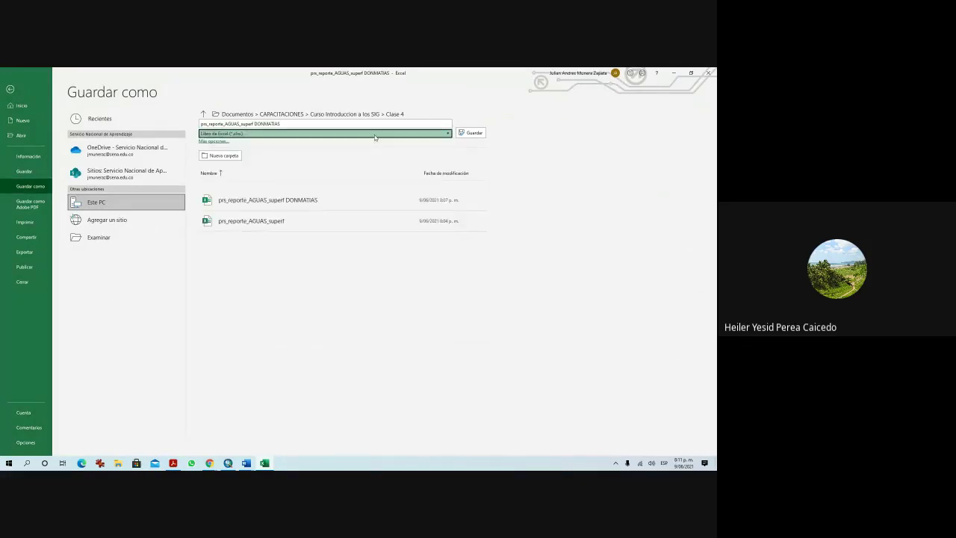
left_click(436, 136)
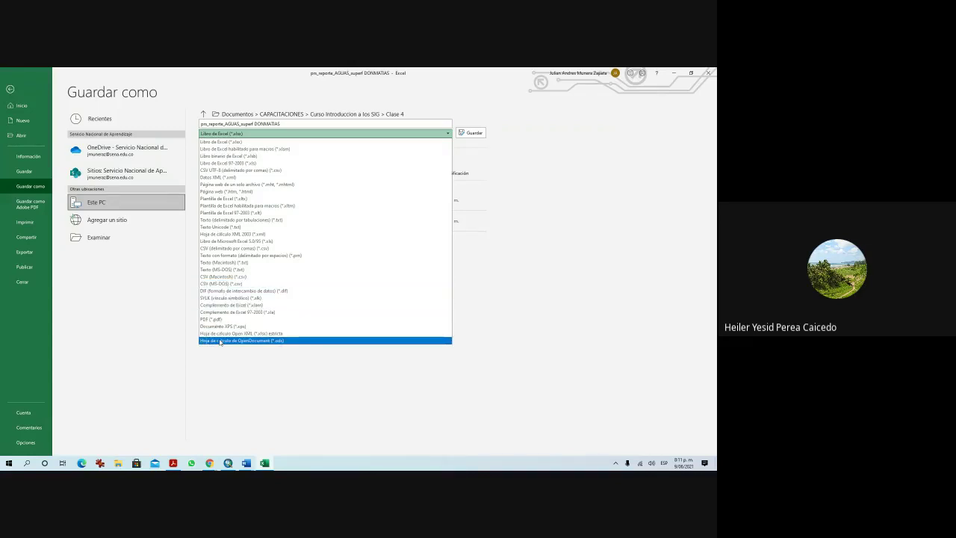
left_click(234, 163)
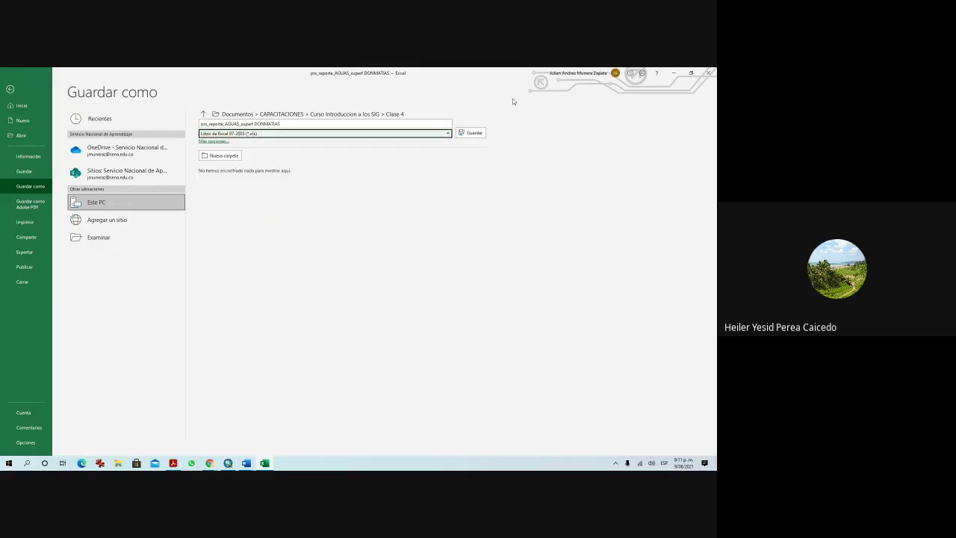
left_click(475, 135)
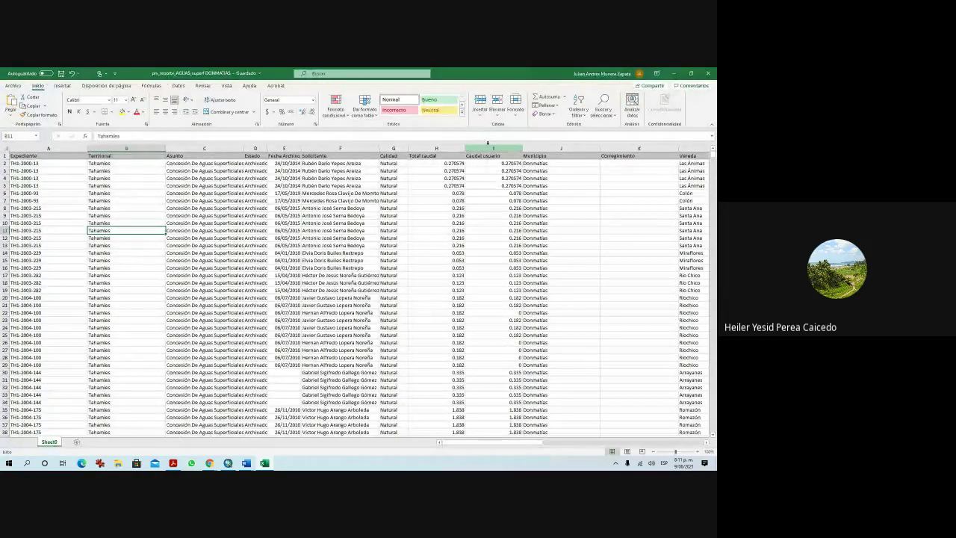
Switch to File Explorer, open Documentos > CAPACITACIONES > Curso Introduccion a los SIG > Clase 4 and fit the Nombre column's width.
left_click(13, 85)
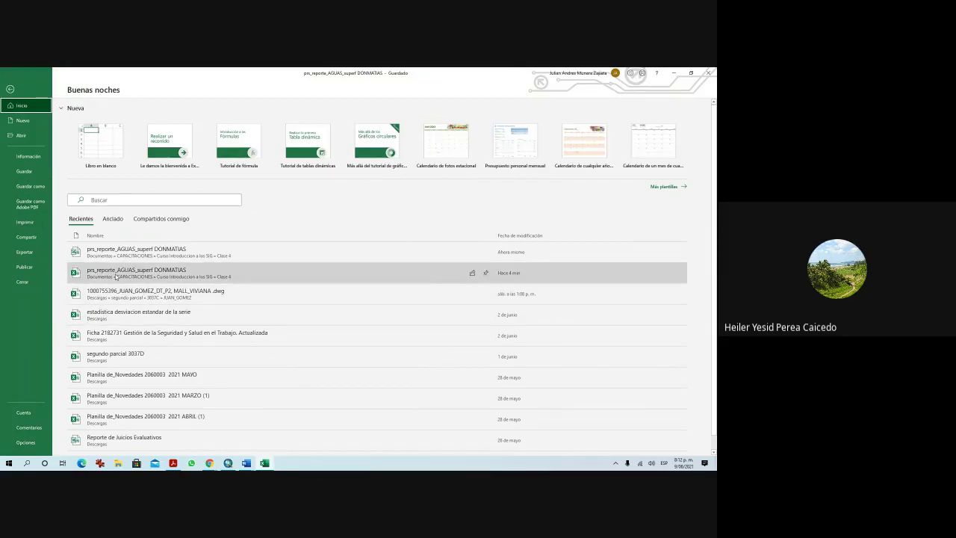
left_click(118, 463)
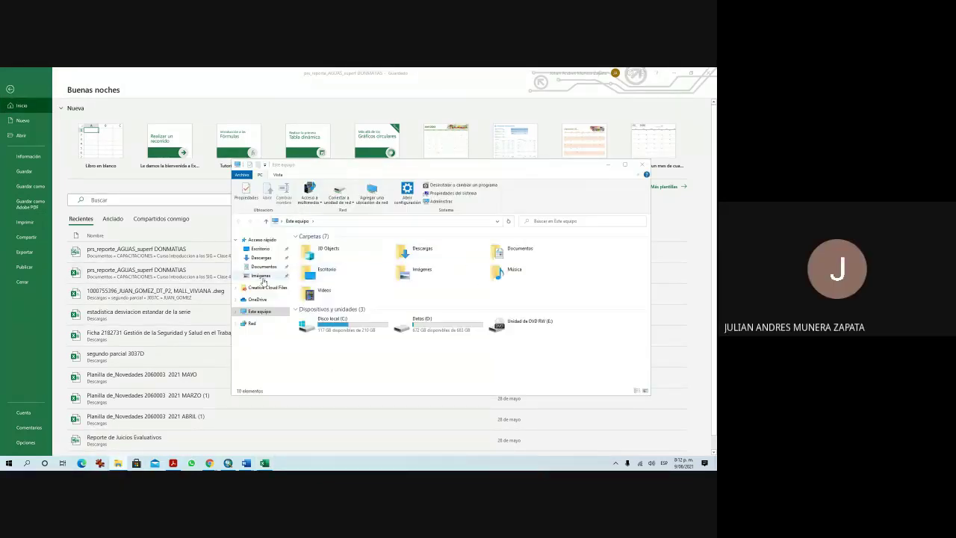
left_click(264, 266)
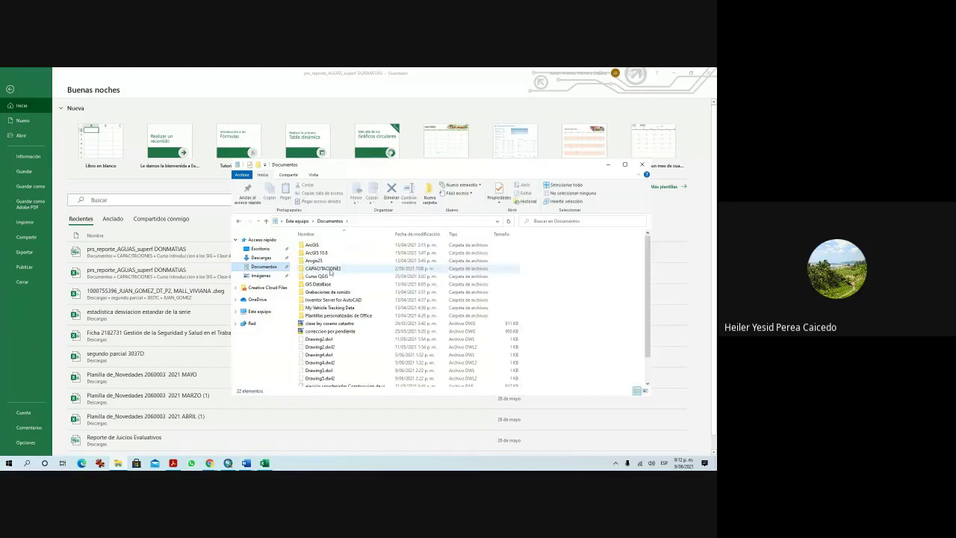
double_click(325, 269)
double_click(332, 252)
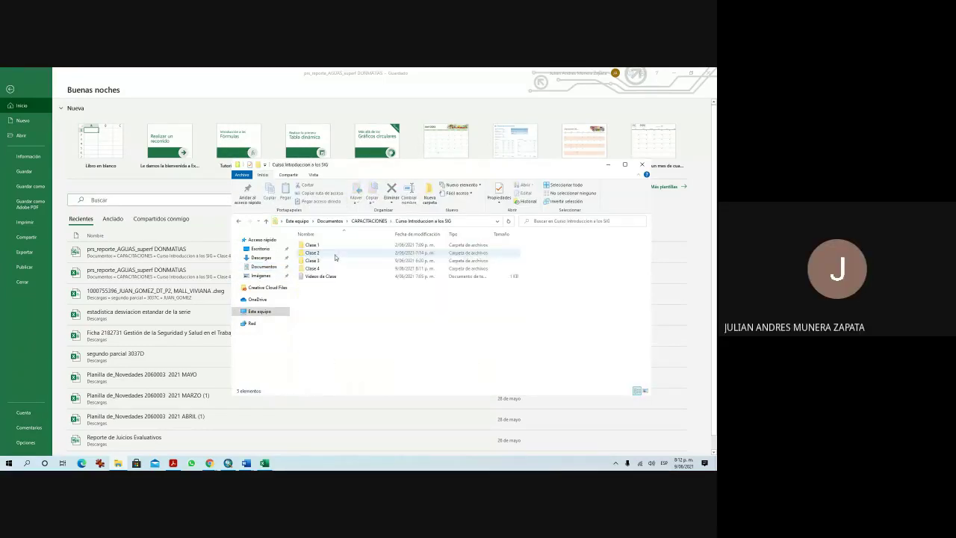
double_click(328, 269)
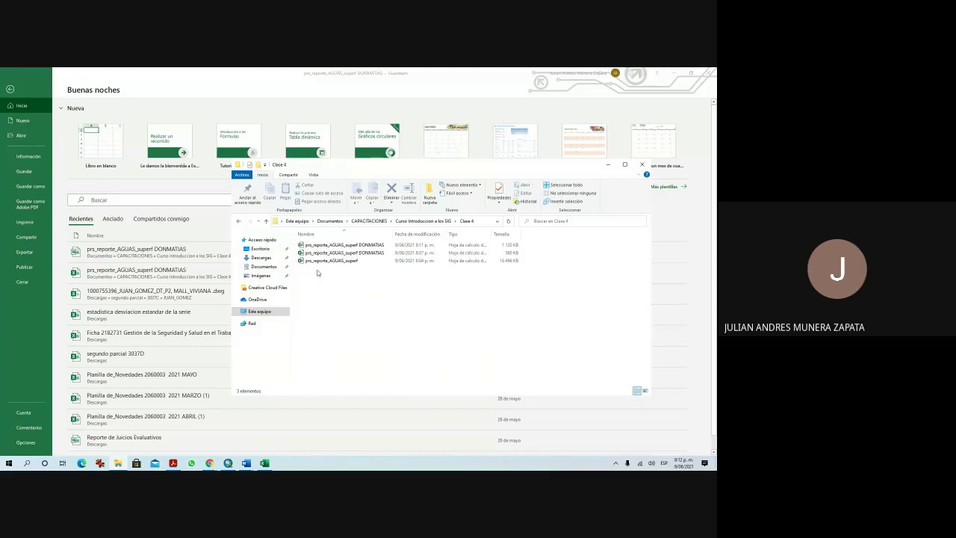
double_click(393, 233)
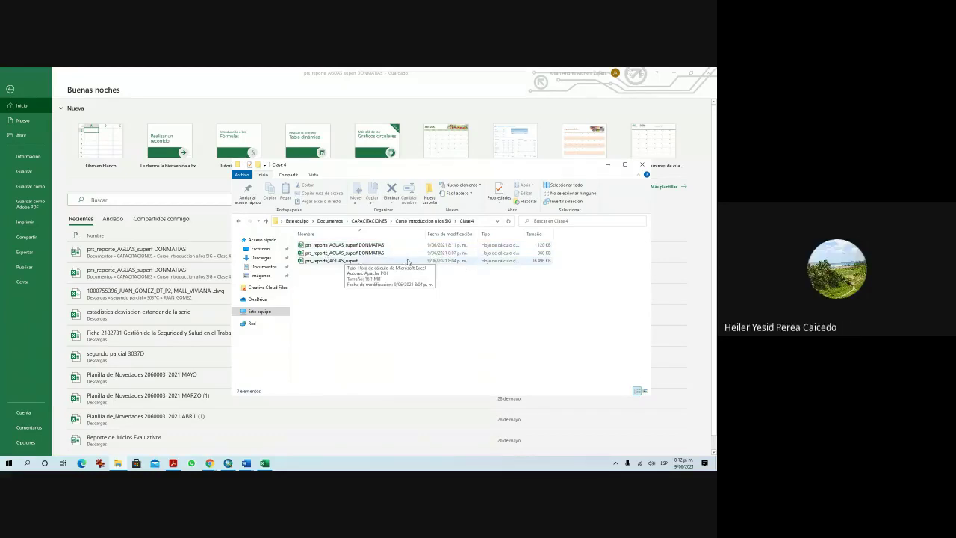
Delete prs_reporte_AGUAS_superf and the earlier .xlsx copy of prs_reporte_AGUAS_superf DONMATIAS, keeping the .xls version, and close the folder window.
left_click(361, 247)
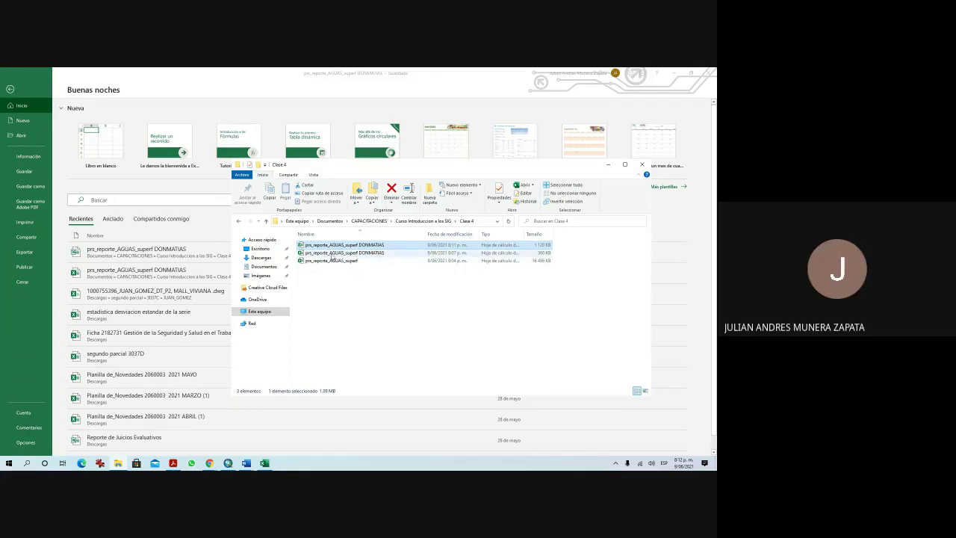
left_click(335, 261)
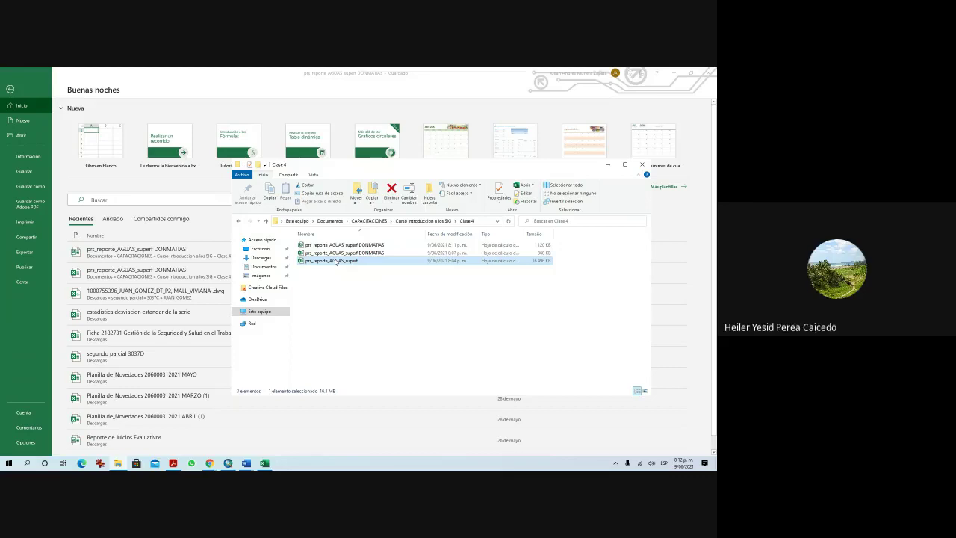
key("Delete")
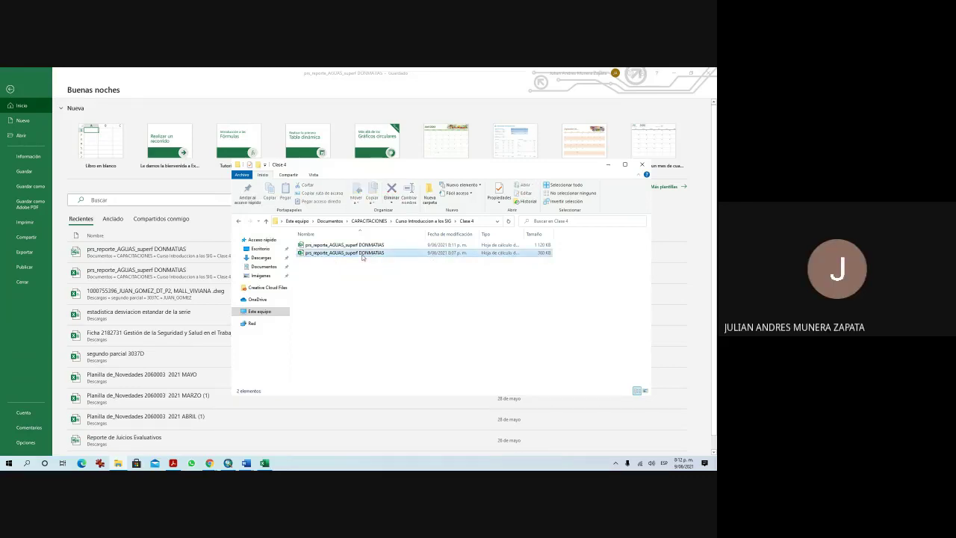
right_click(362, 257)
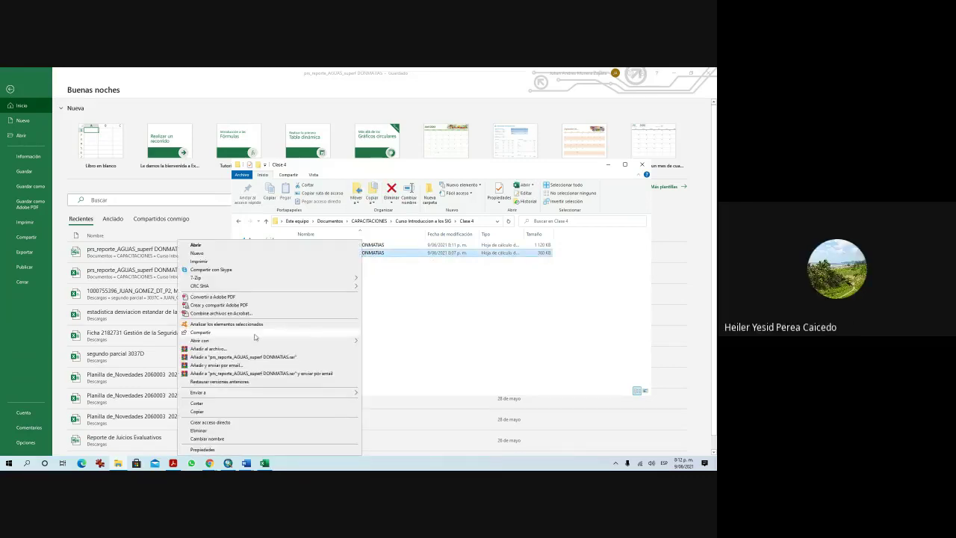
left_click(198, 430)
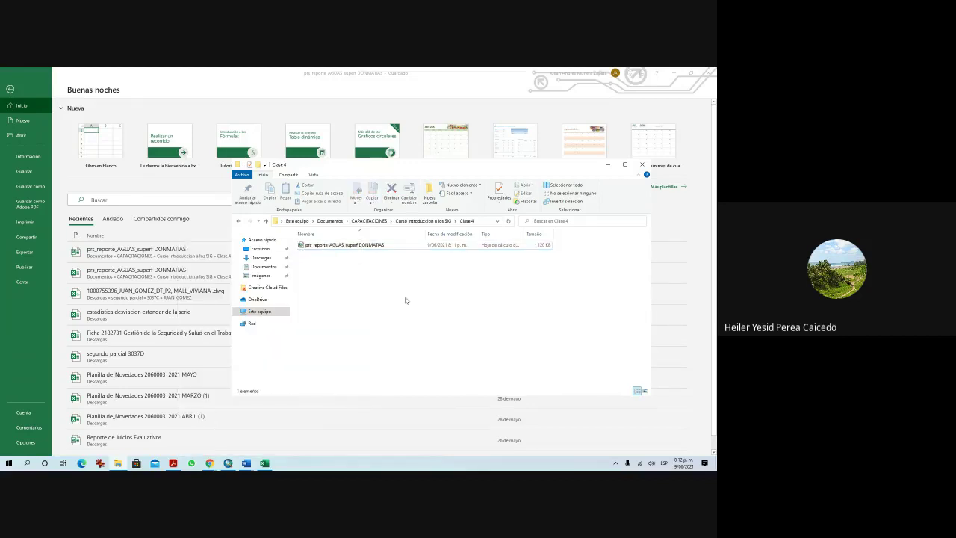
left_click(386, 248)
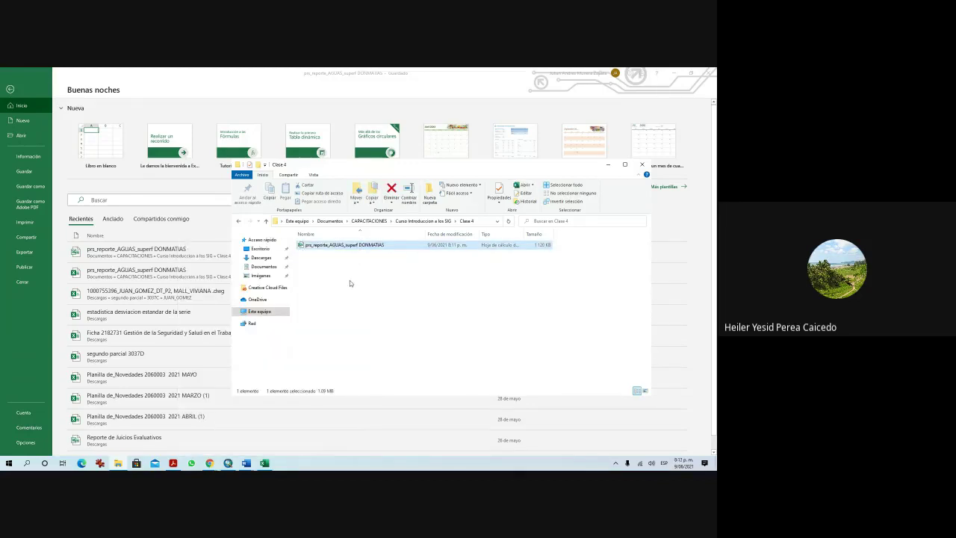
left_click(386, 272)
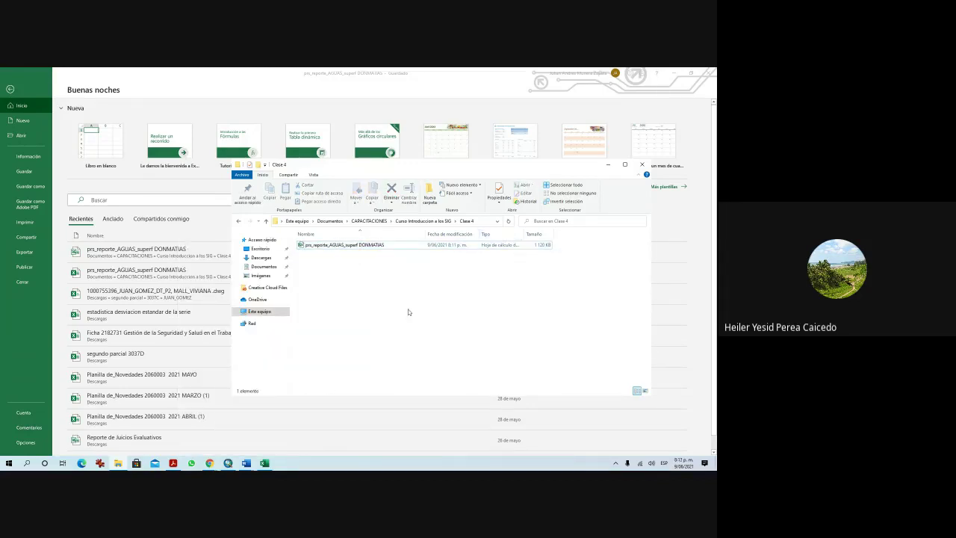
left_click(642, 164)
Switch to ArcMap and start a new document from the Blank Map template without saving the changes to the current map.
left_click(228, 463)
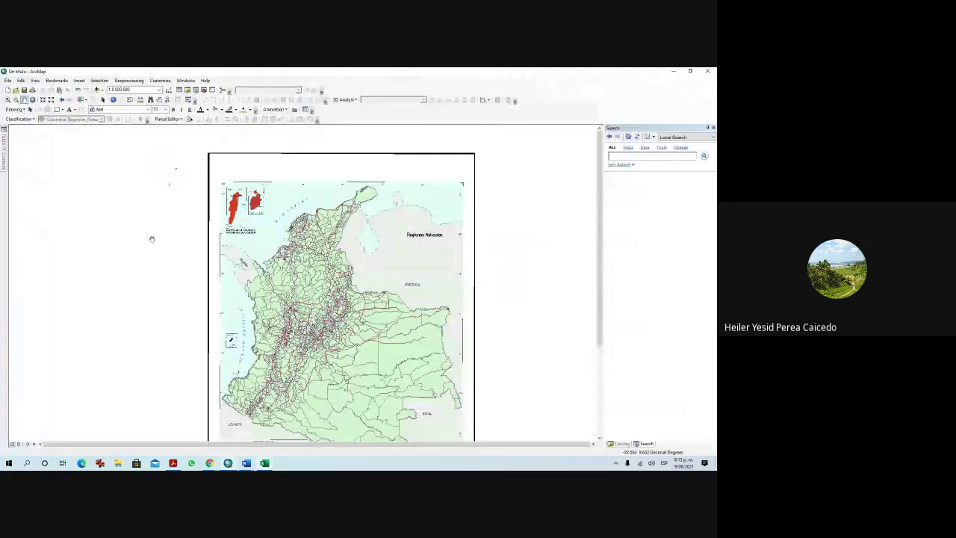
left_click(9, 90)
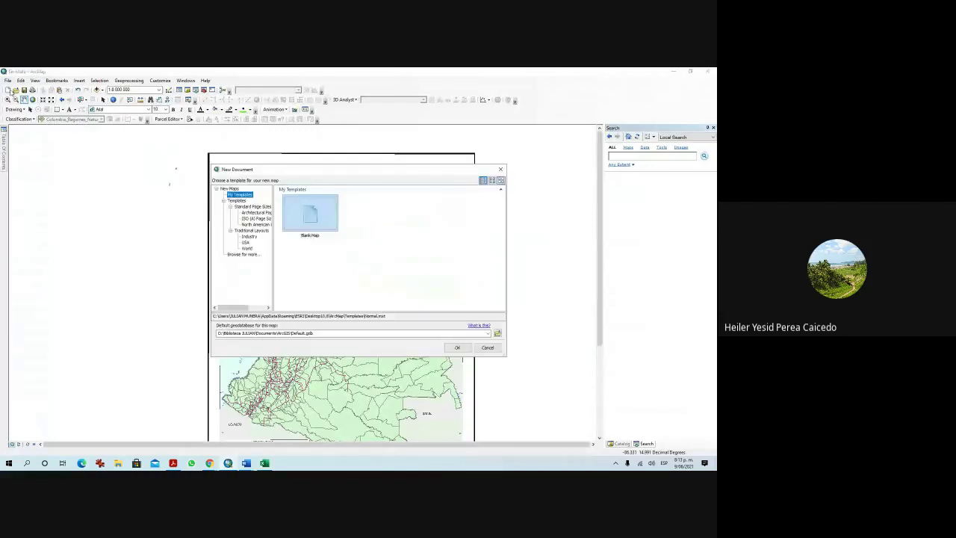
left_click(310, 213)
left_click(463, 349)
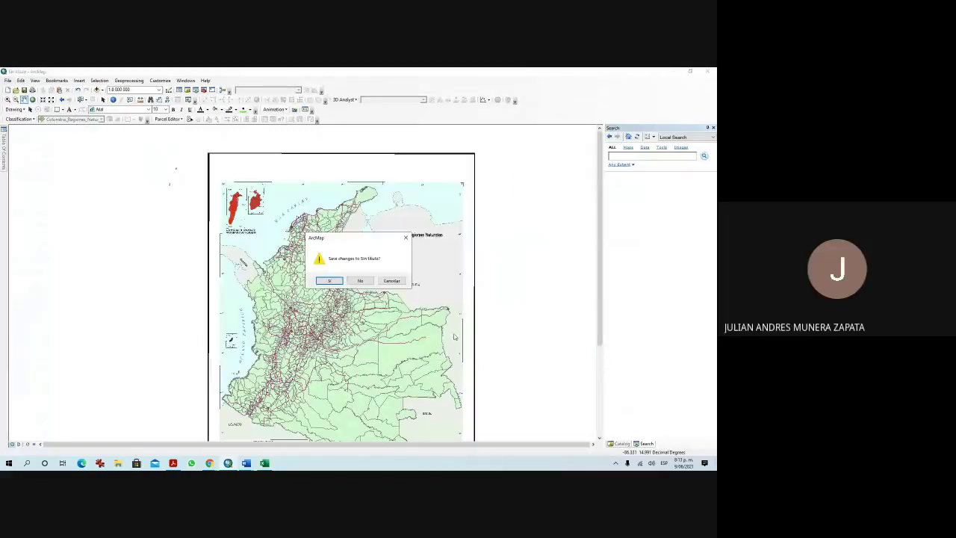
left_click(364, 281)
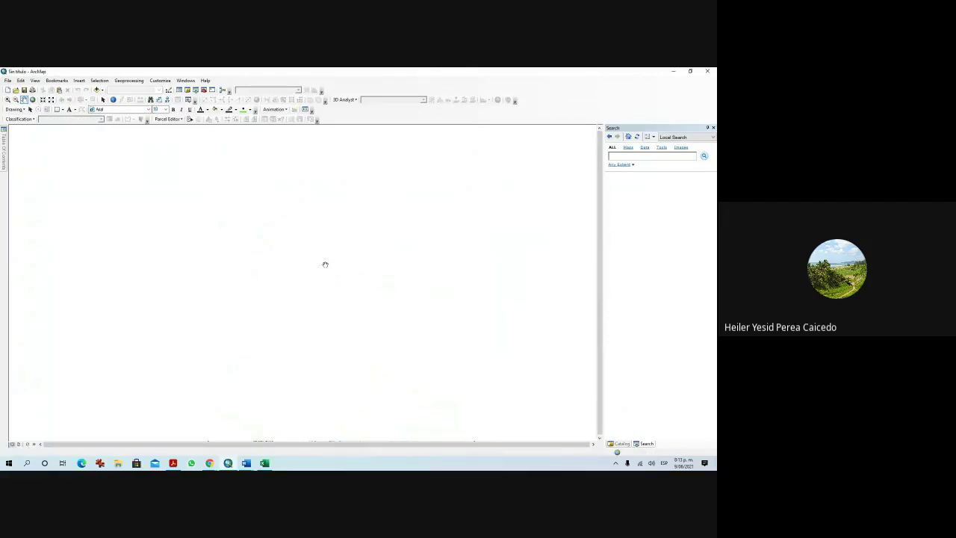
Close the Search window and pin the Table Of Contents open beside the empty map.
left_click(713, 129)
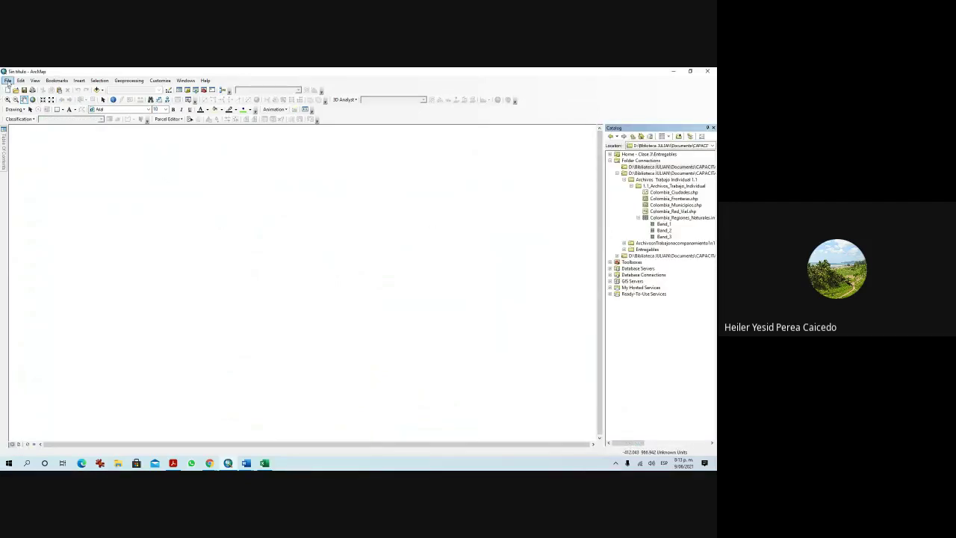
left_click(5, 154)
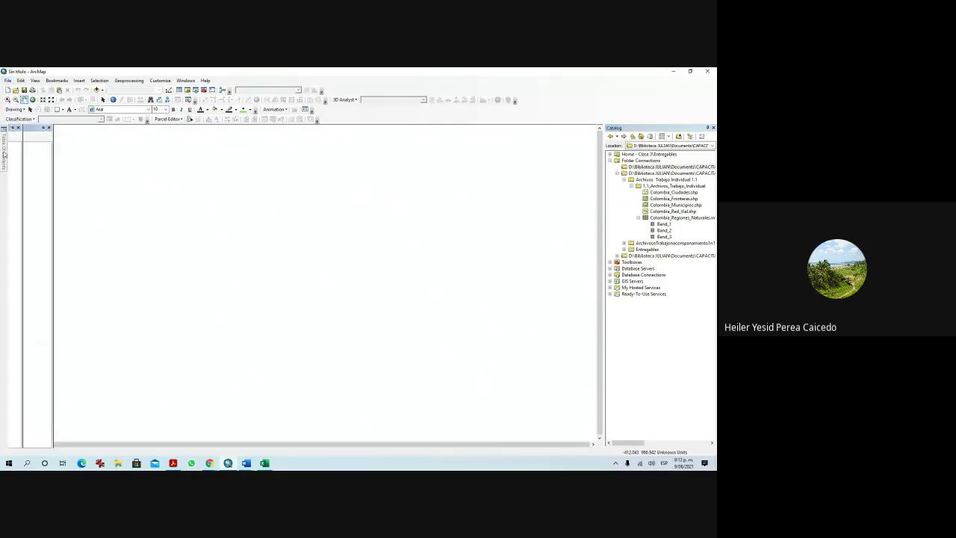
left_click(73, 128)
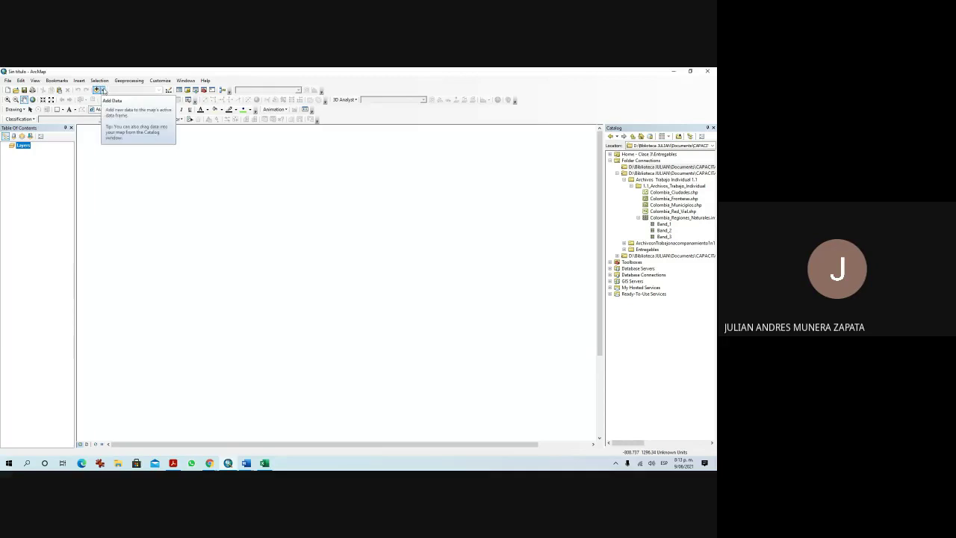
Start adding data to the map and browse Folder Connections and the Home - Clase 3\Entregables folder for the permit table.
left_click(103, 91)
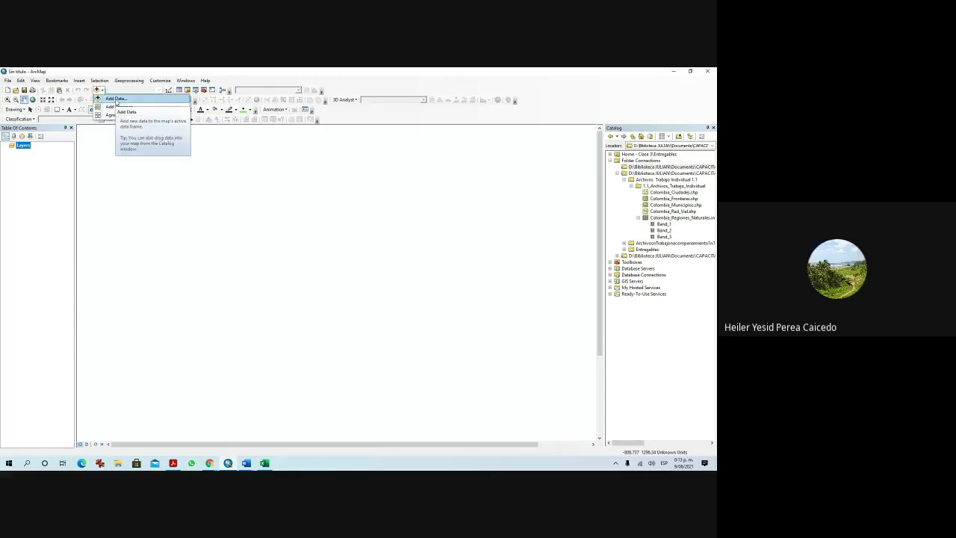
left_click(118, 99)
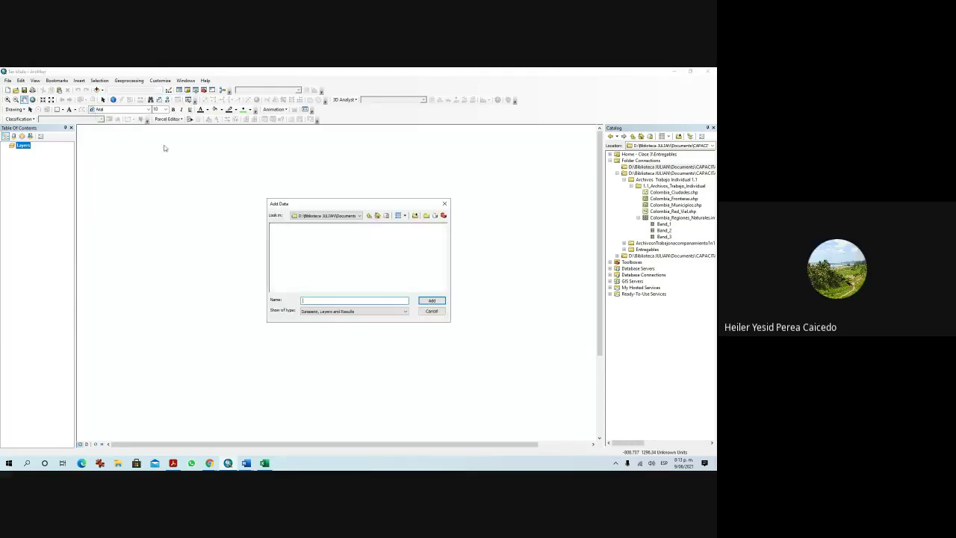
left_click(347, 216)
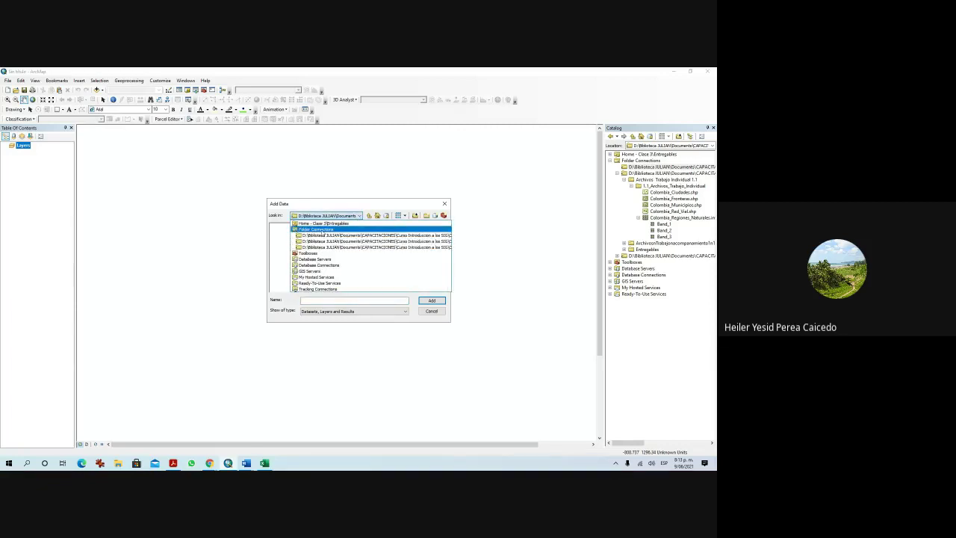
left_click(320, 229)
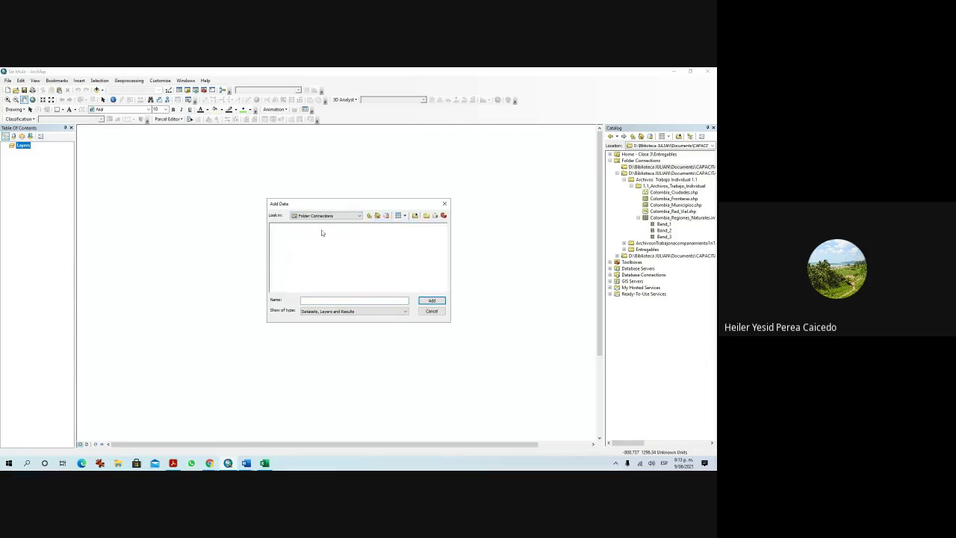
left_click(359, 216)
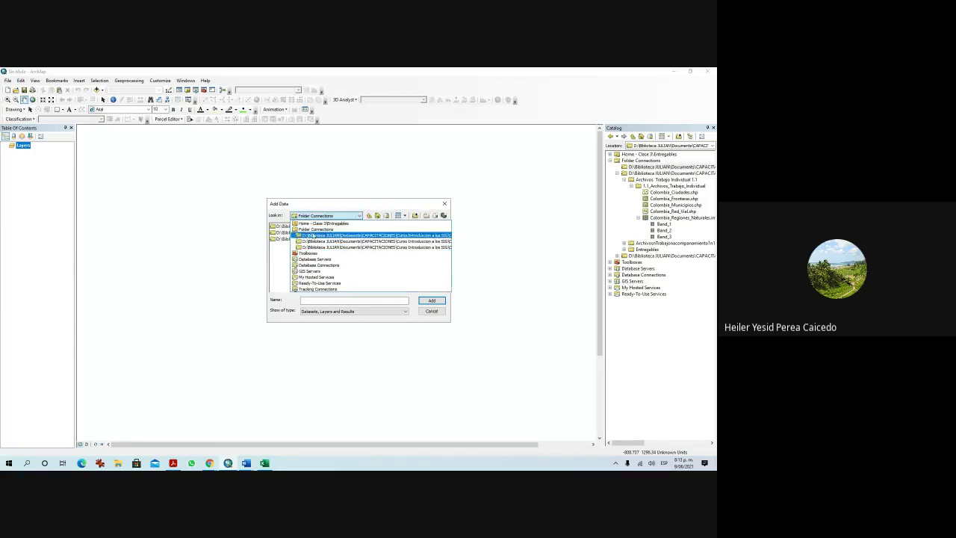
left_click(313, 231)
key("Up")
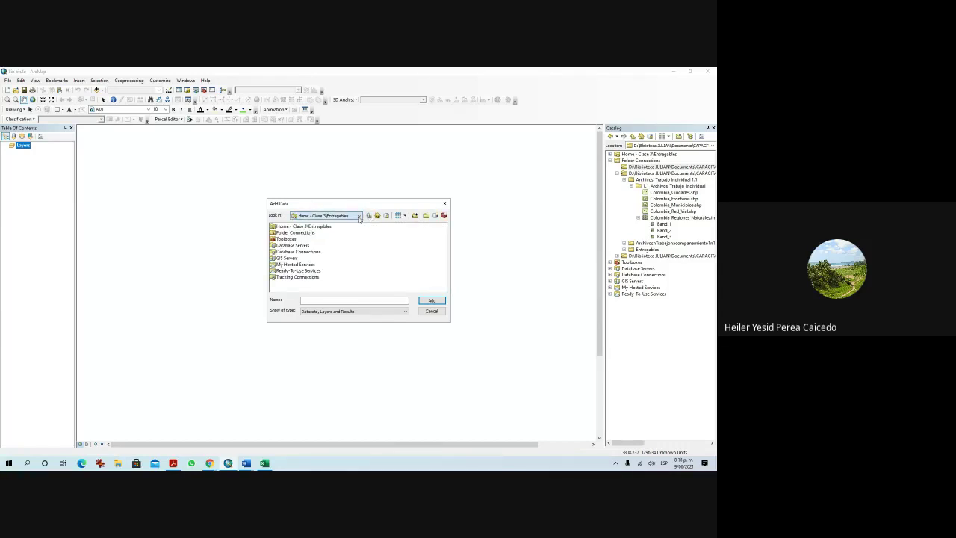
left_click(359, 215)
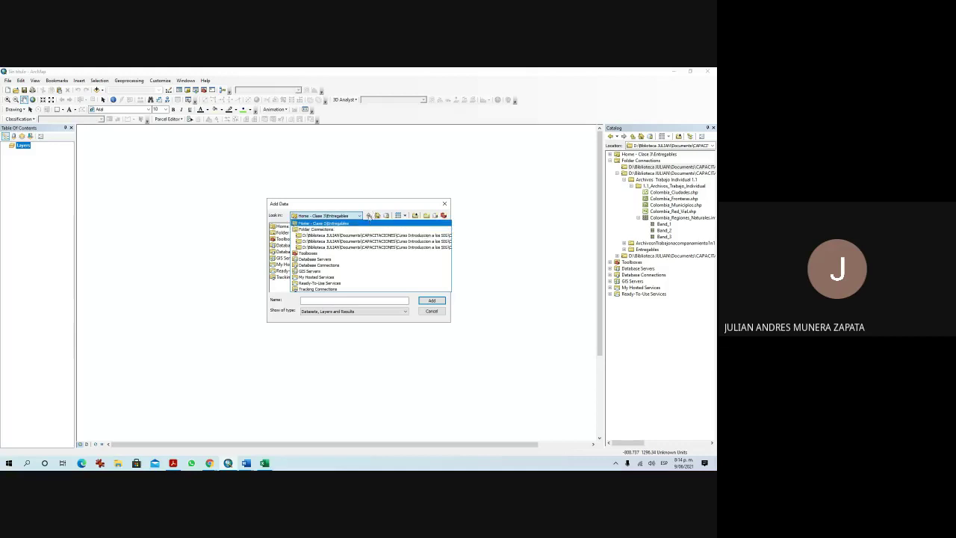
left_click(377, 215)
left_click(377, 215)
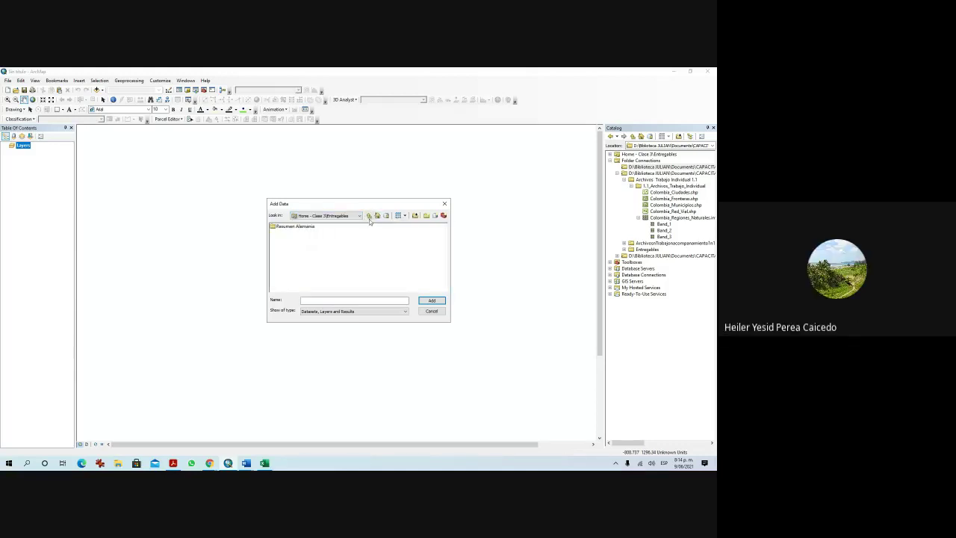
left_click(311, 226)
Check the contents of the existing folder connections in the Add Data dialog for the Clase 4 files.
left_click(359, 215)
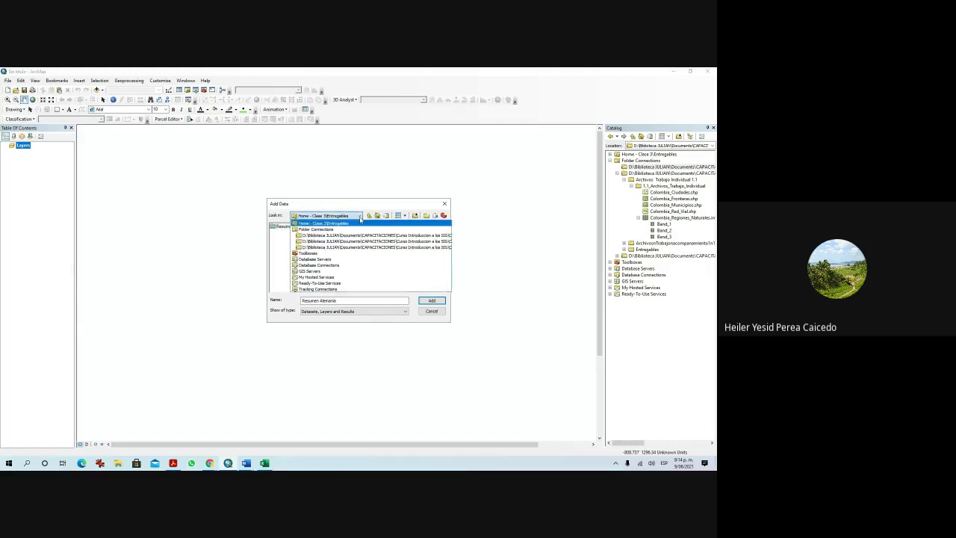
left_click(321, 241)
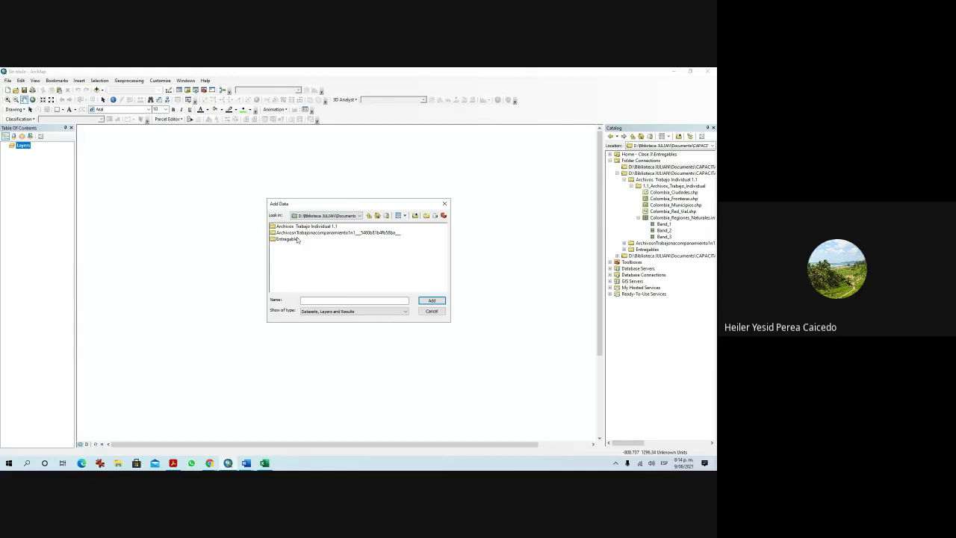
left_click(345, 217)
left_click(344, 243)
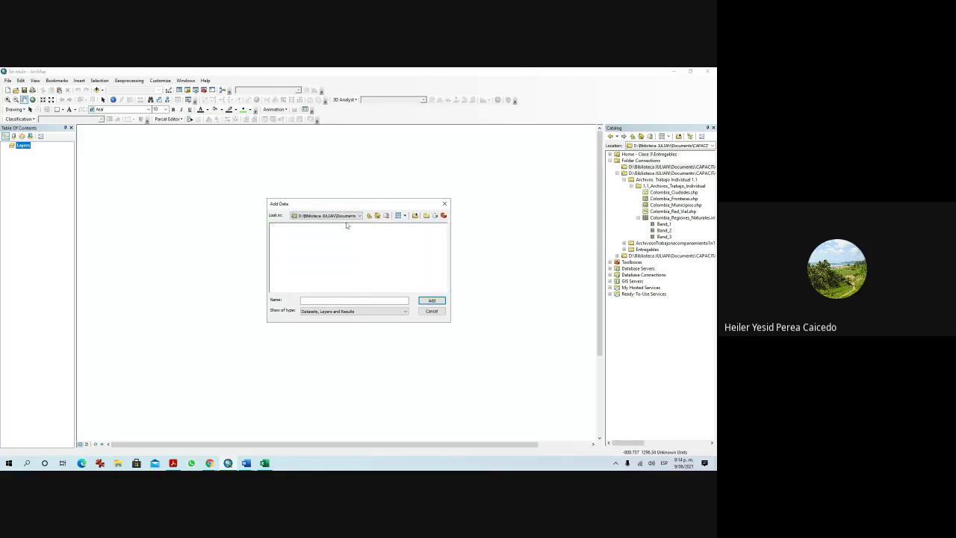
left_click(355, 216)
left_click(343, 249)
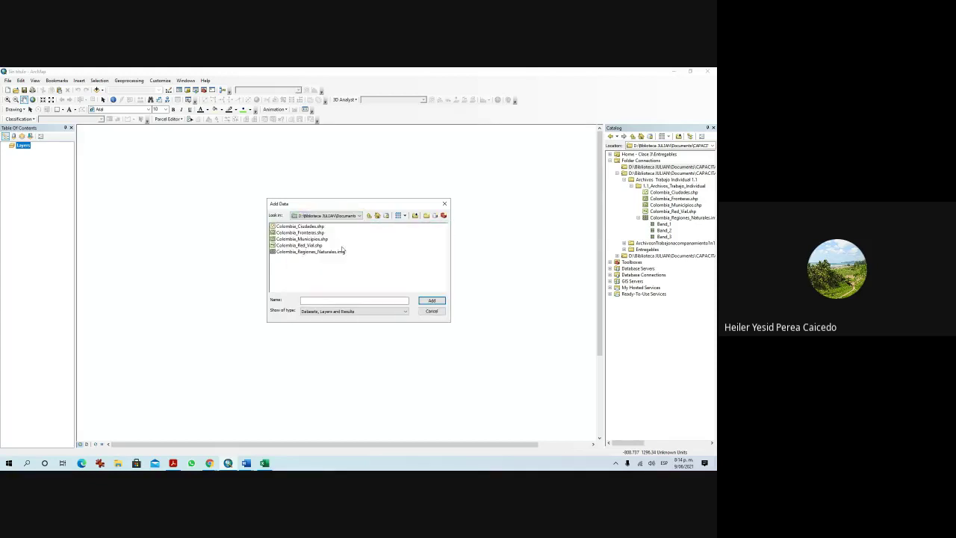
left_click(359, 215)
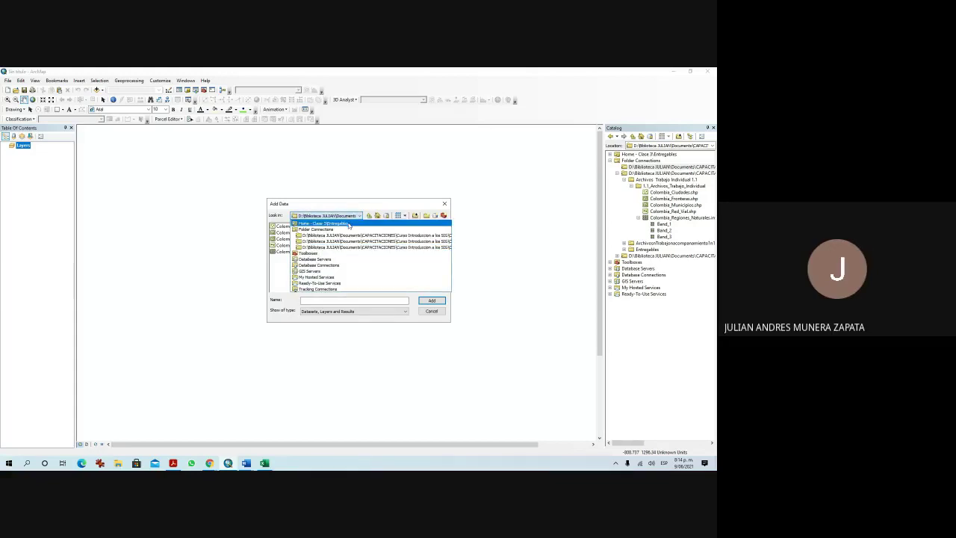
left_click(398, 250)
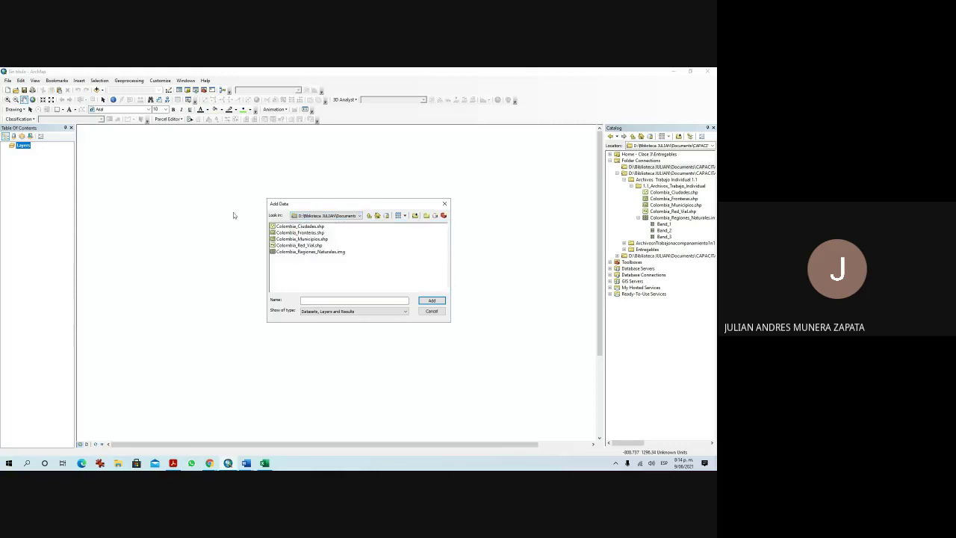
Try to reach the parent folder Curso Introduccion a los SIG by trimming the first folder connection's path in Add Data.
left_click(322, 217)
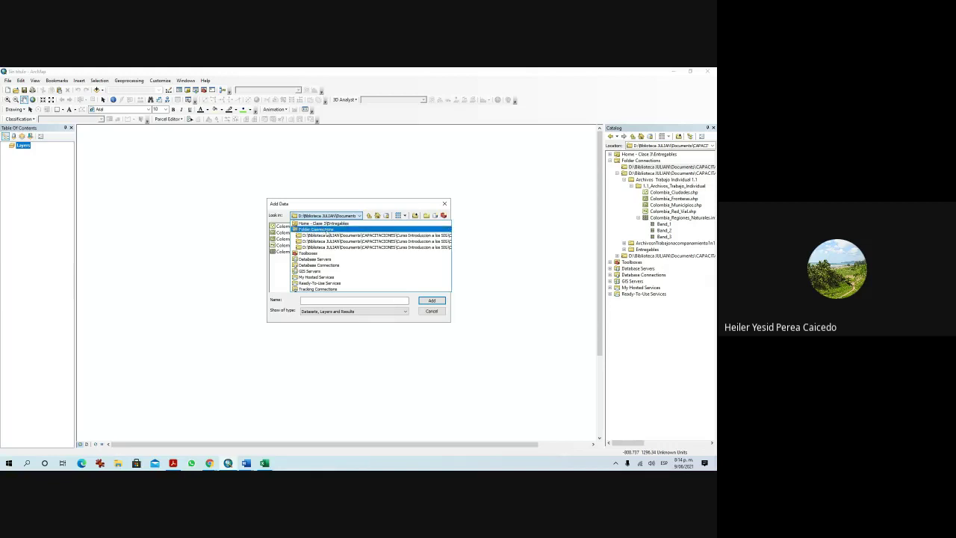
left_click(327, 230)
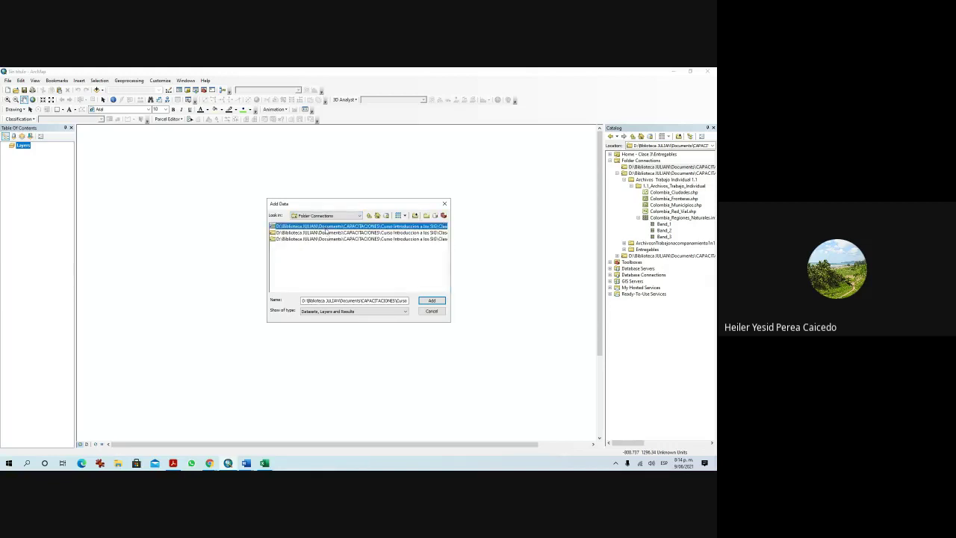
left_click(326, 226)
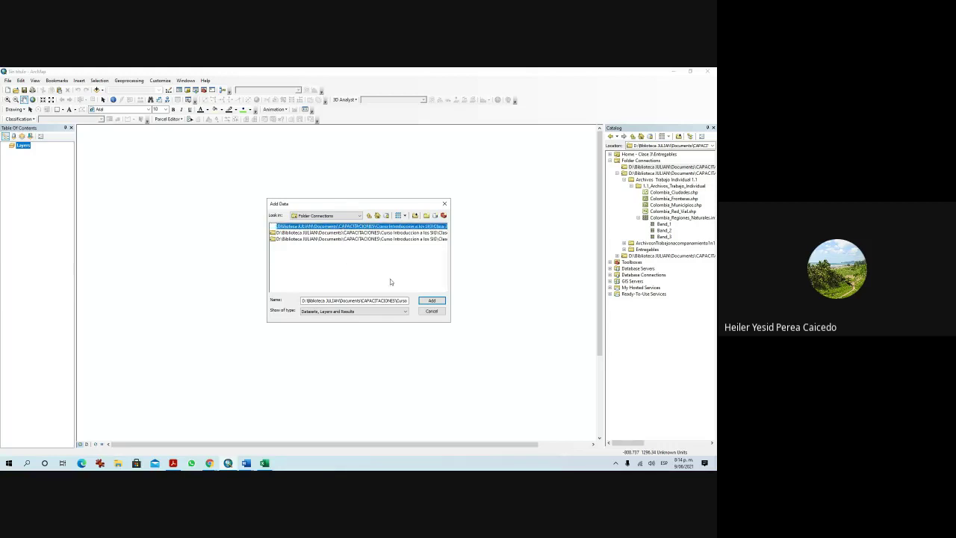
left_click(403, 300)
left_click_drag(398, 301, 409, 301)
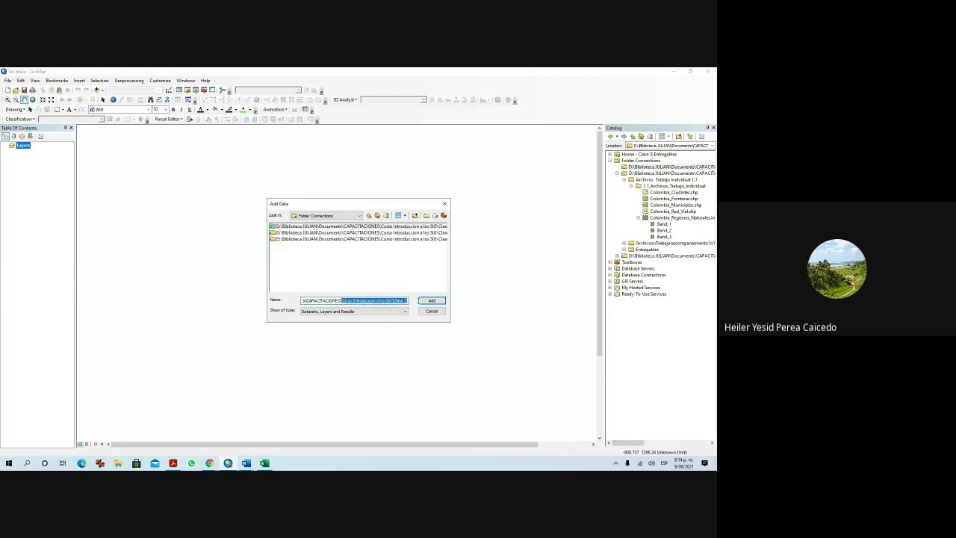
left_click(398, 299)
left_click_drag(394, 300, 411, 302)
key("BackSpace")
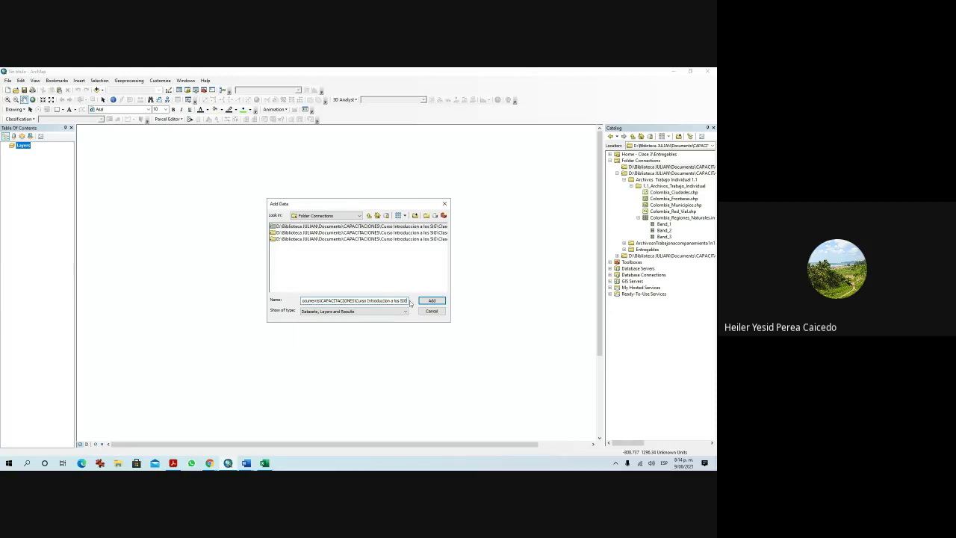
left_click(441, 301)
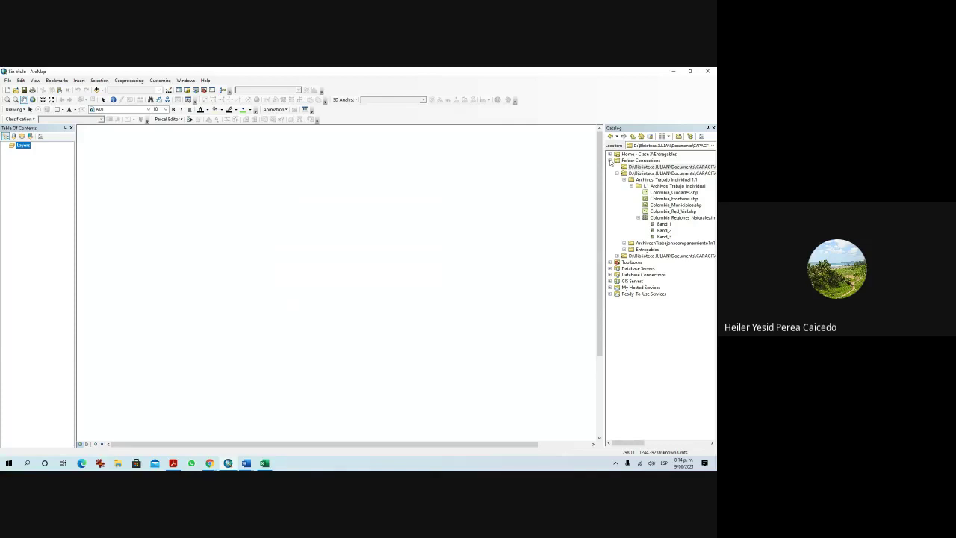
Add a Catalog folder connection to Documentos > CAPACITACIONES > Curso Introduccion a los SIG.
left_click(640, 161)
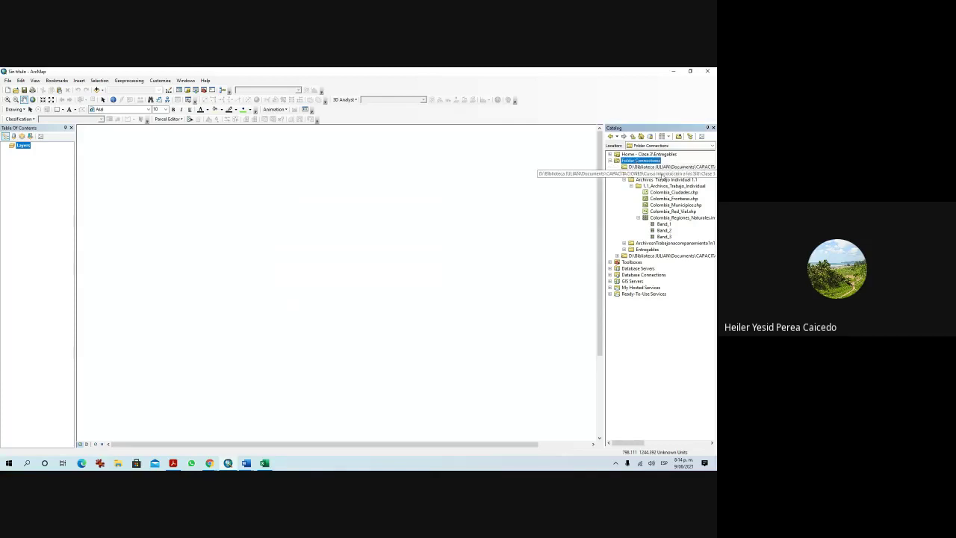
right_click(649, 162)
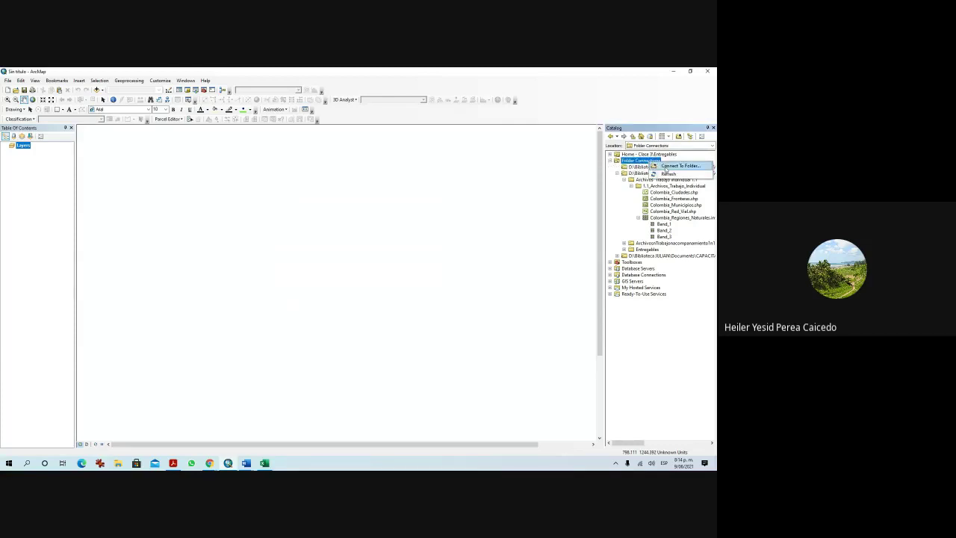
left_click(664, 169)
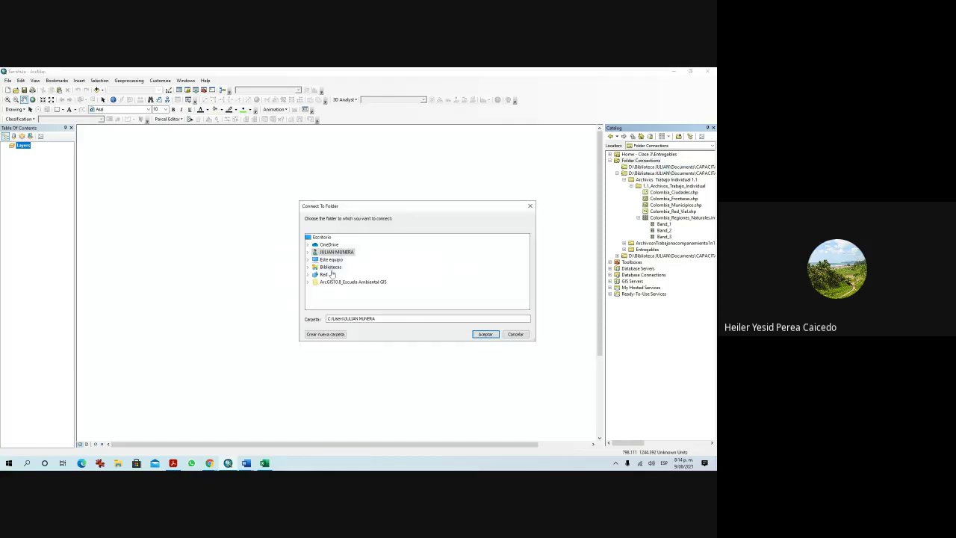
double_click(338, 253)
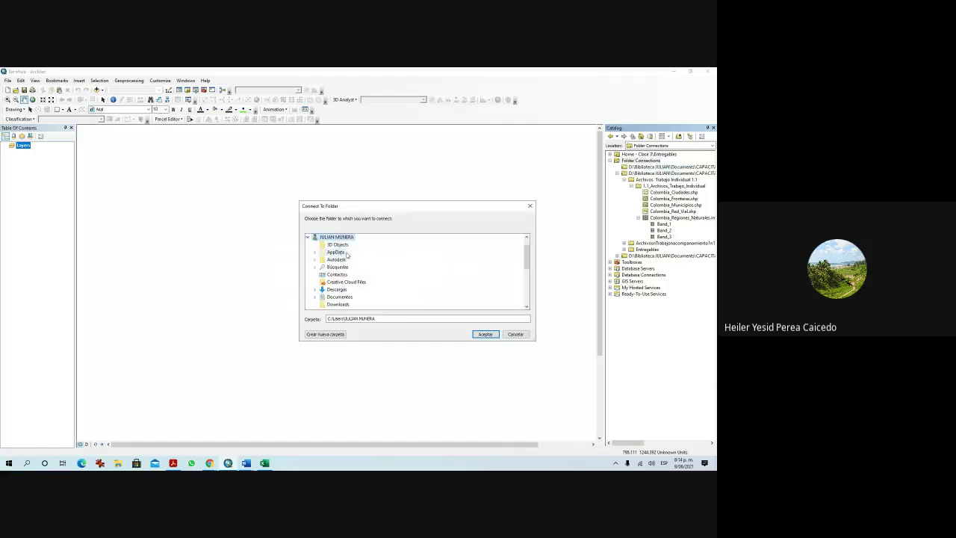
double_click(334, 296)
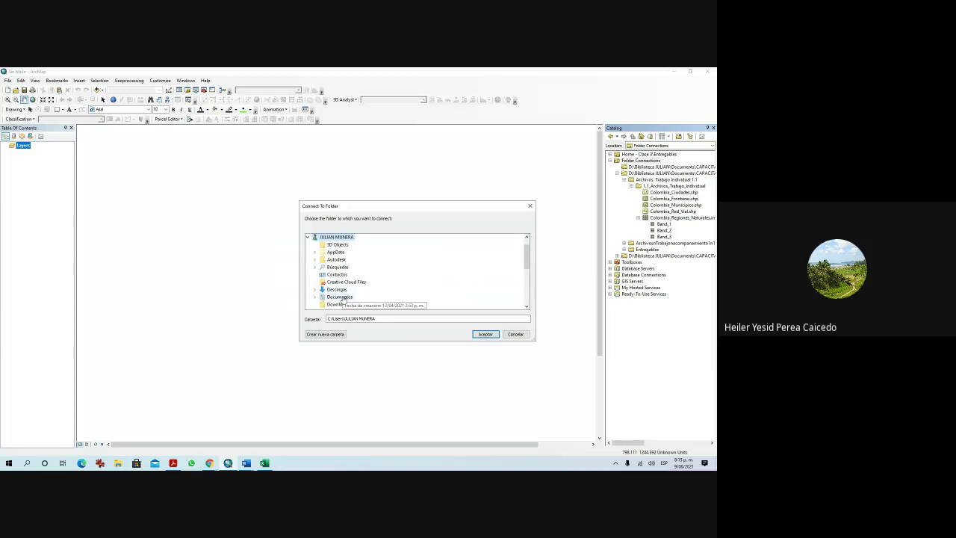
double_click(350, 266)
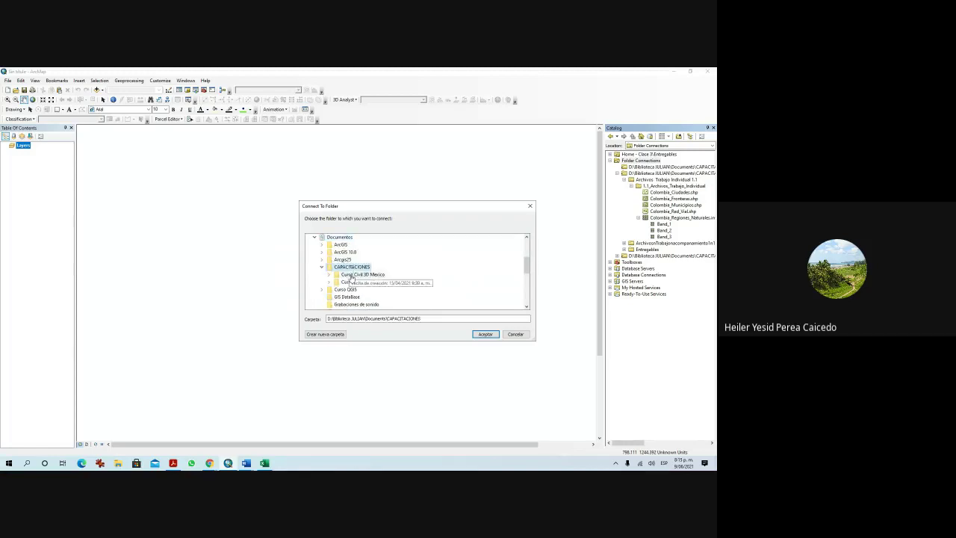
double_click(359, 282)
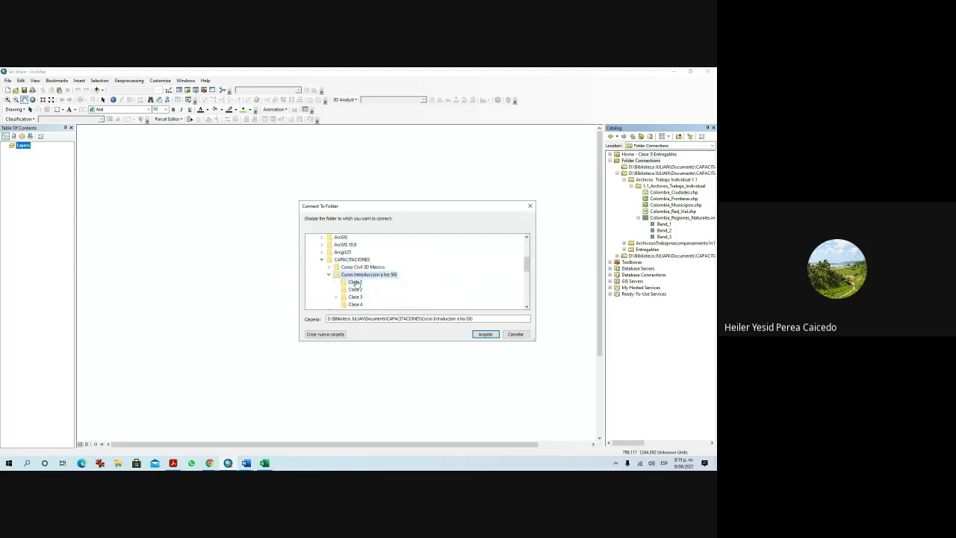
left_click(486, 334)
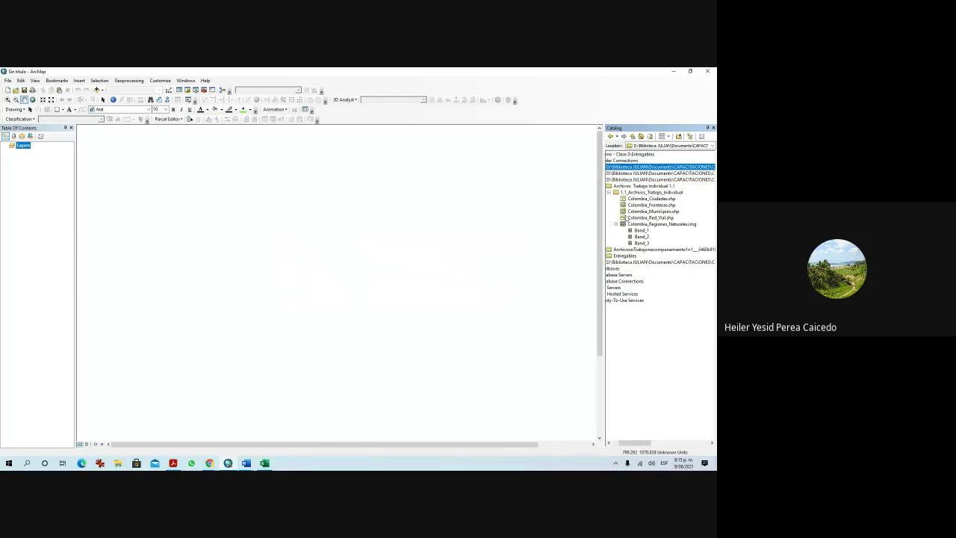
Disconnect the old folder connections in the Catalog, keeping only the one to Curso Introduccion a los SIG.
left_click(634, 161)
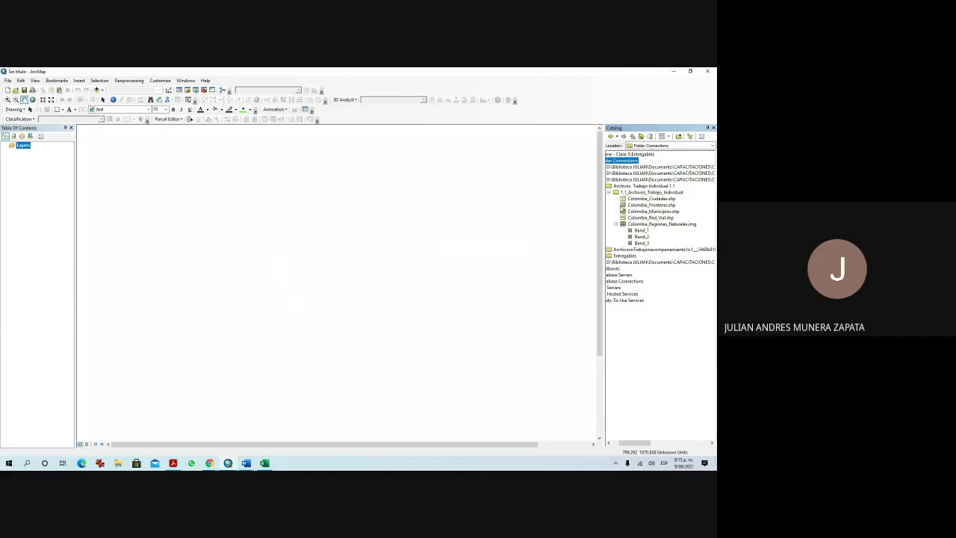
key("Left")
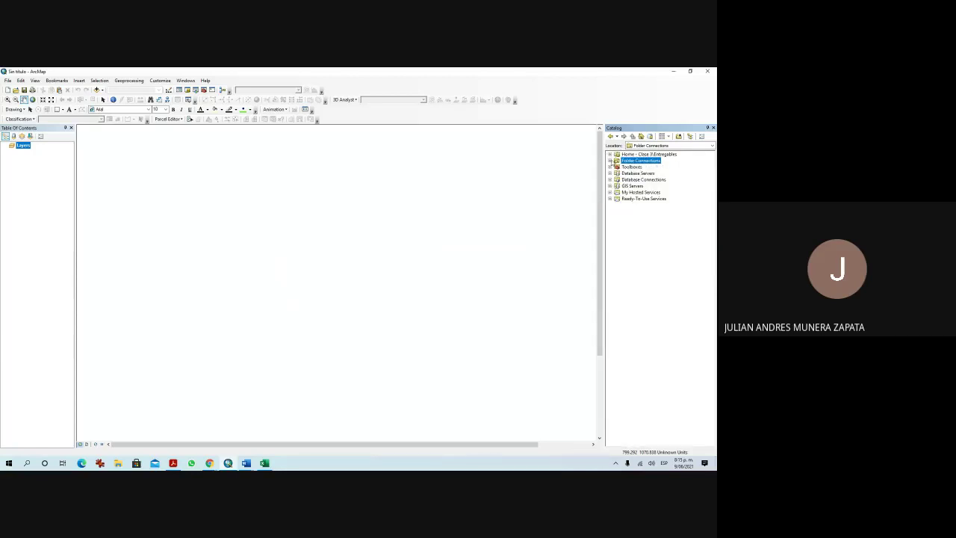
left_click(611, 161)
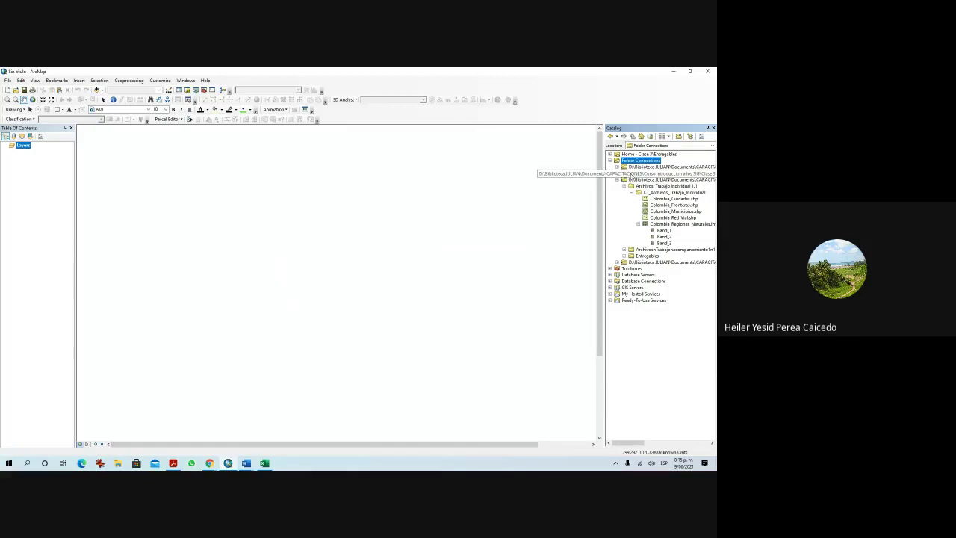
right_click(640, 176)
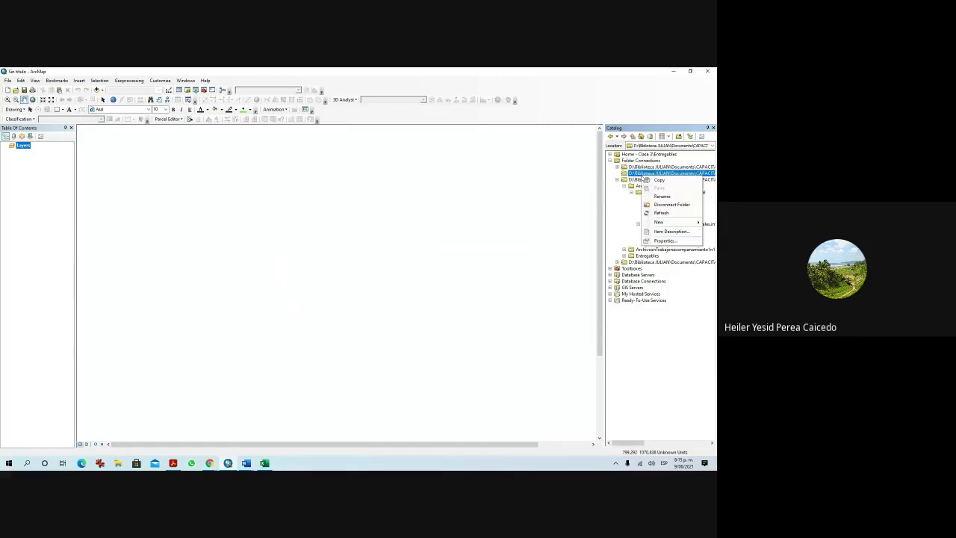
left_click(676, 205)
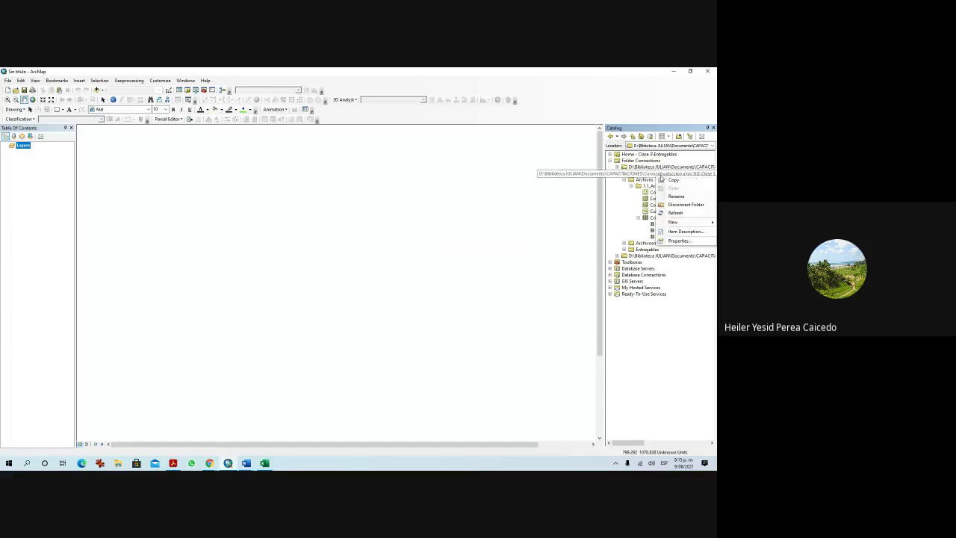
double_click(642, 173)
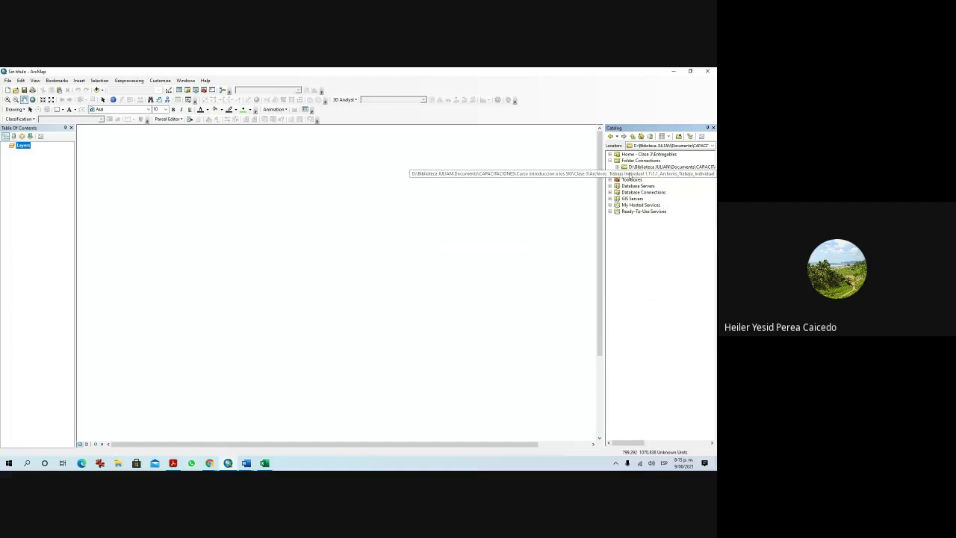
right_click(651, 176)
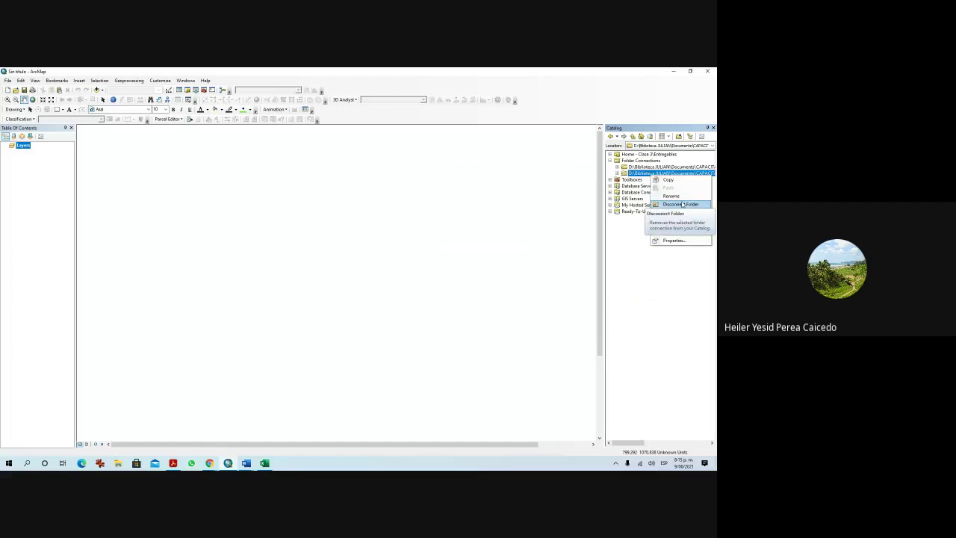
left_click(682, 204)
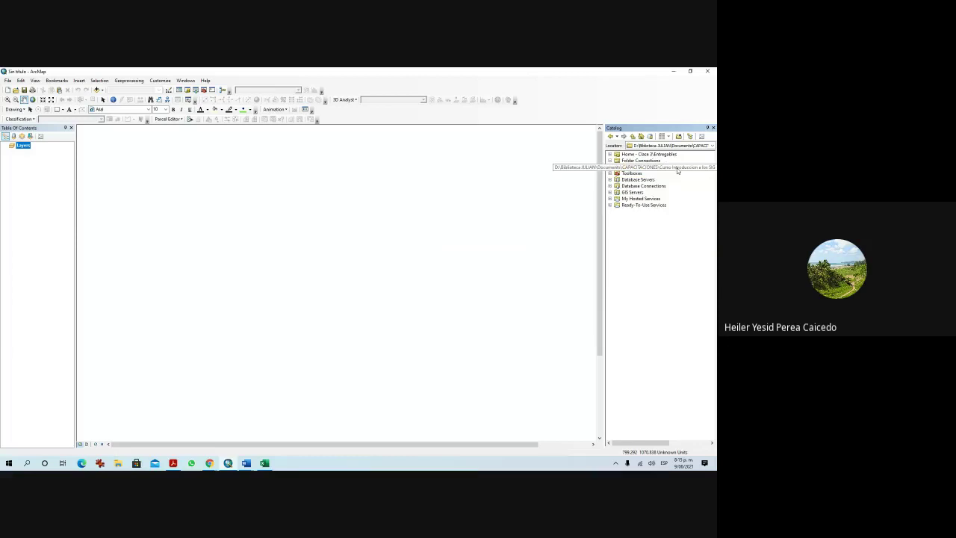
left_click(656, 170)
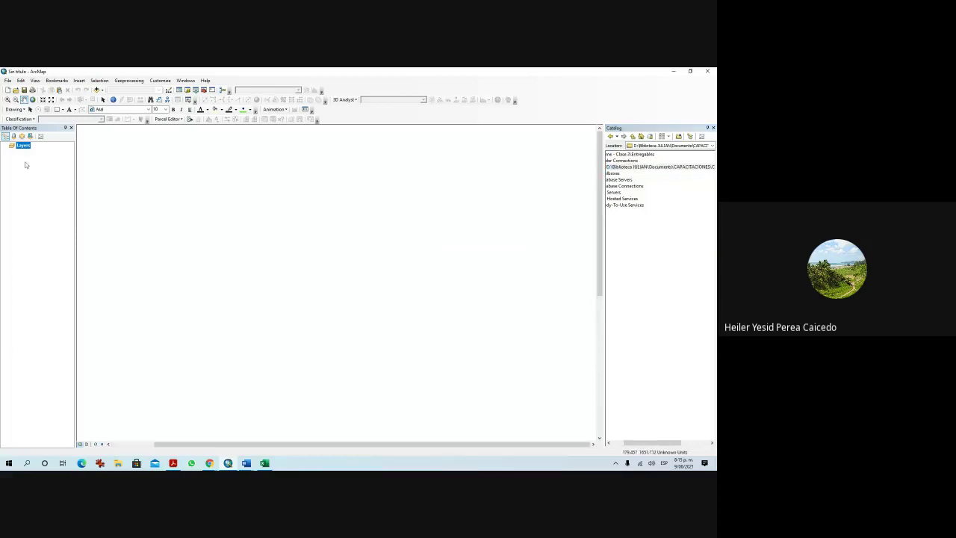
Add the Sheet0$ table from the Donmatías surface-water .xls report in the course's Clase 4 folder to the map.
left_click(98, 90)
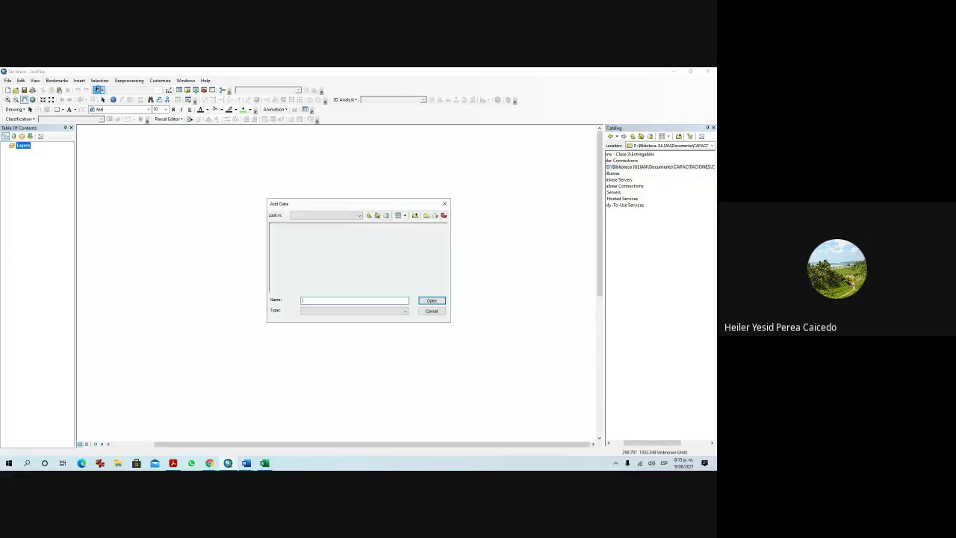
left_click(302, 227)
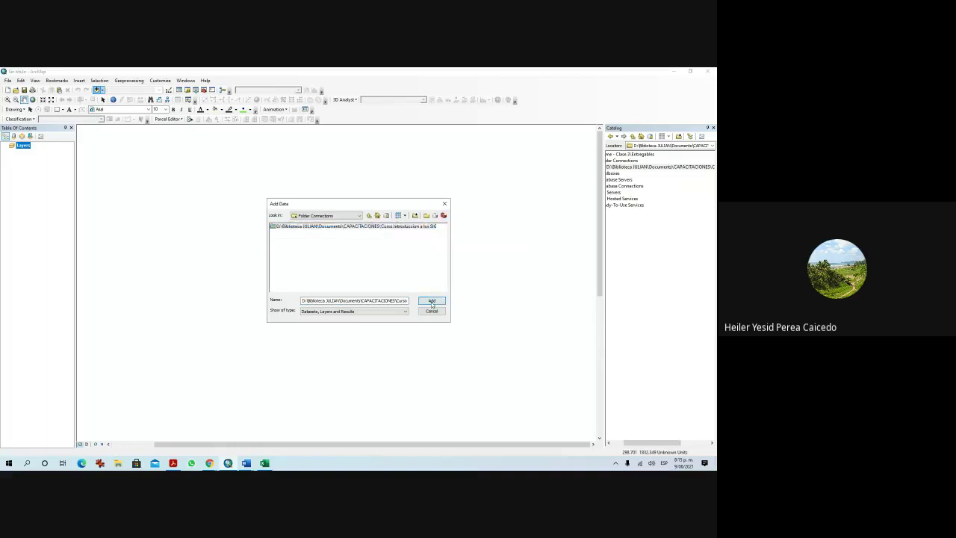
left_click(432, 302)
double_click(290, 248)
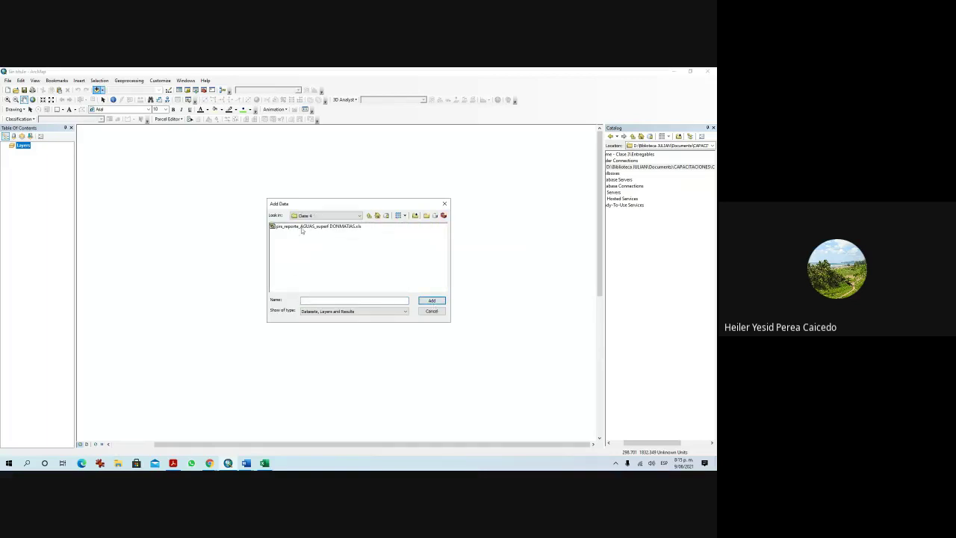
left_click(302, 229)
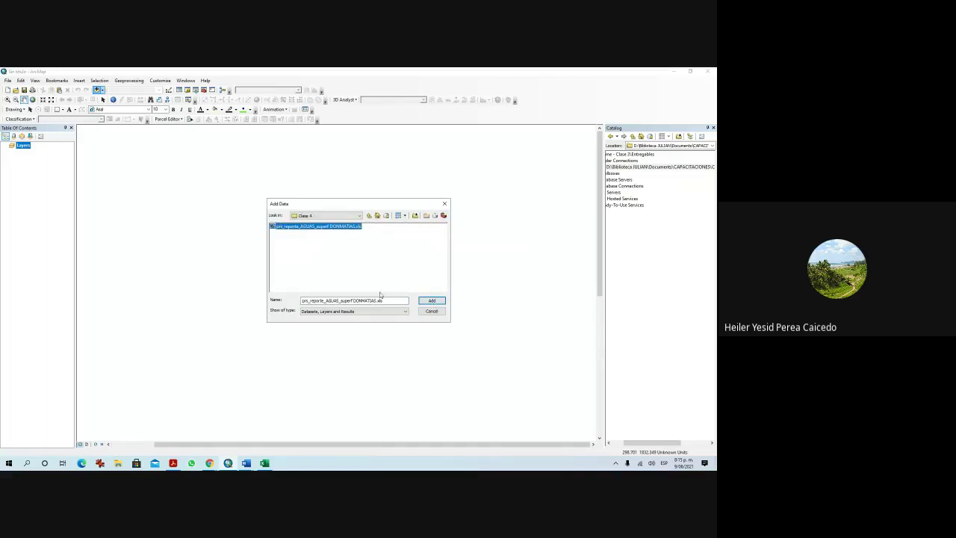
left_click(431, 300)
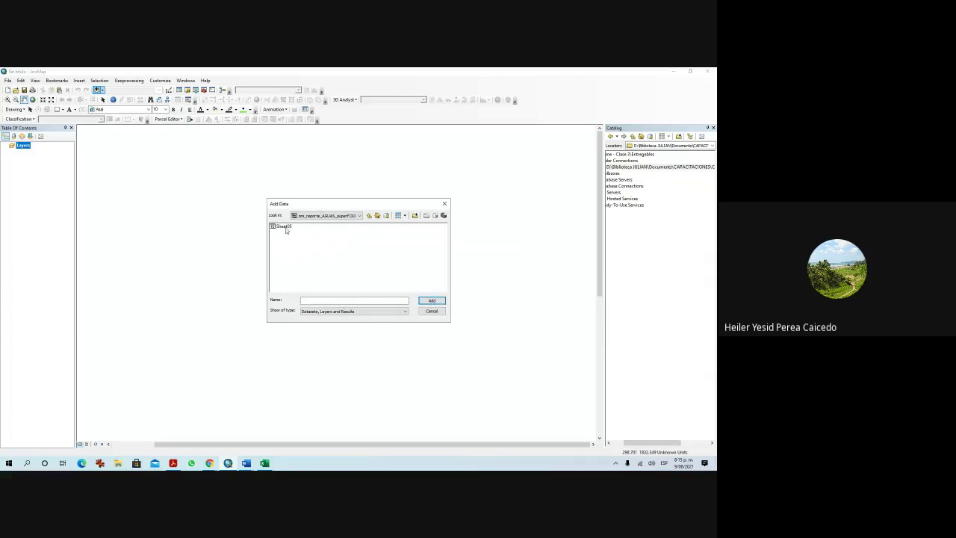
left_click(286, 228)
left_click(359, 311)
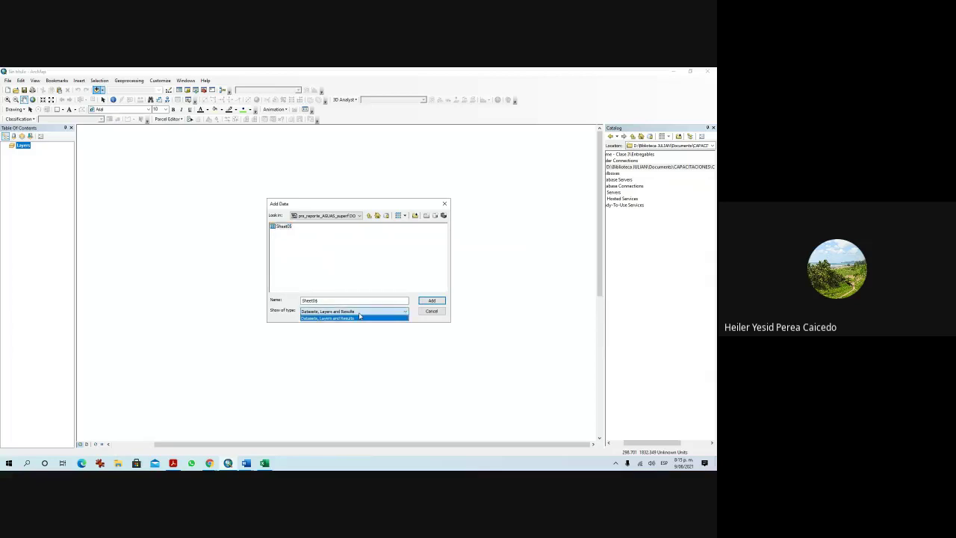
left_click(359, 316)
left_click(284, 226)
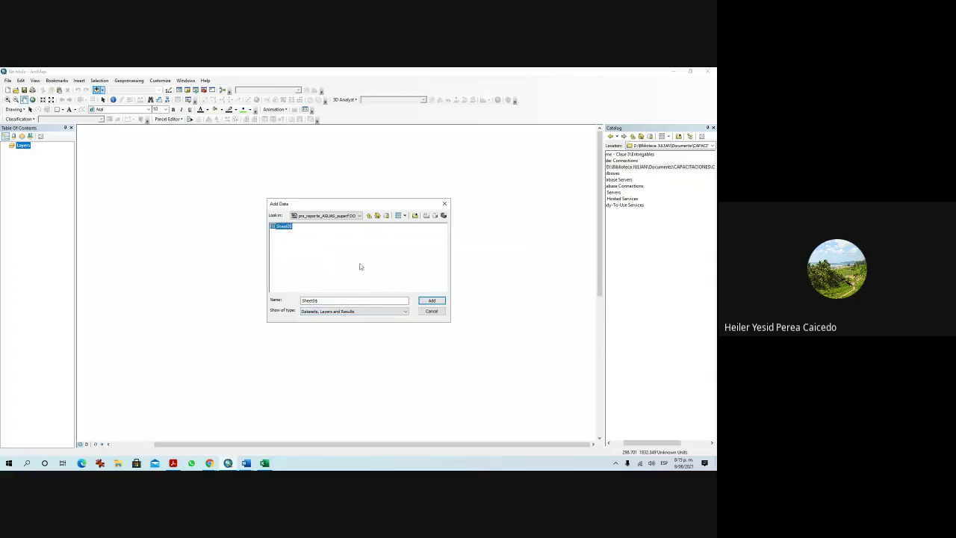
left_click(441, 302)
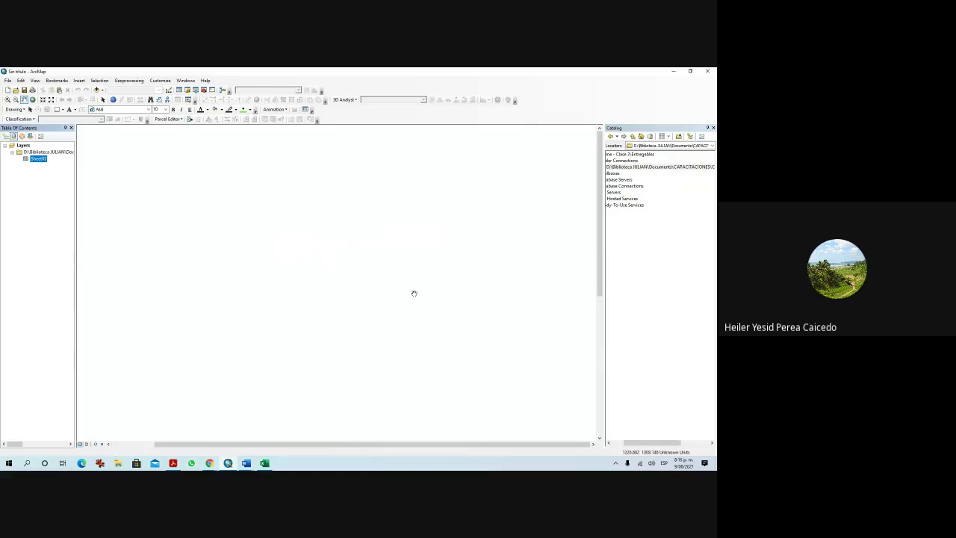
Start Display XY Data for the Sheet0$ table and set its X field to Coordenada X.
right_click(40, 160)
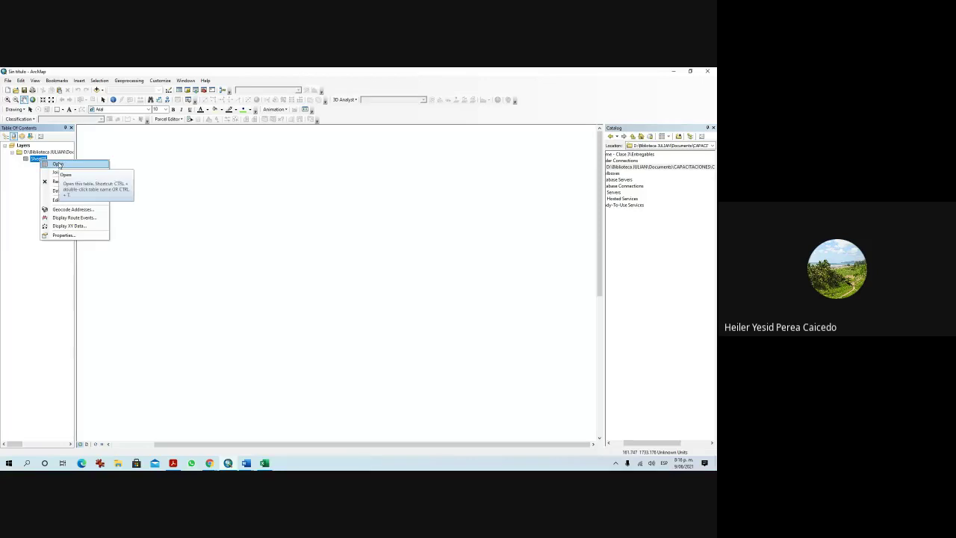
mouse_move(65, 201)
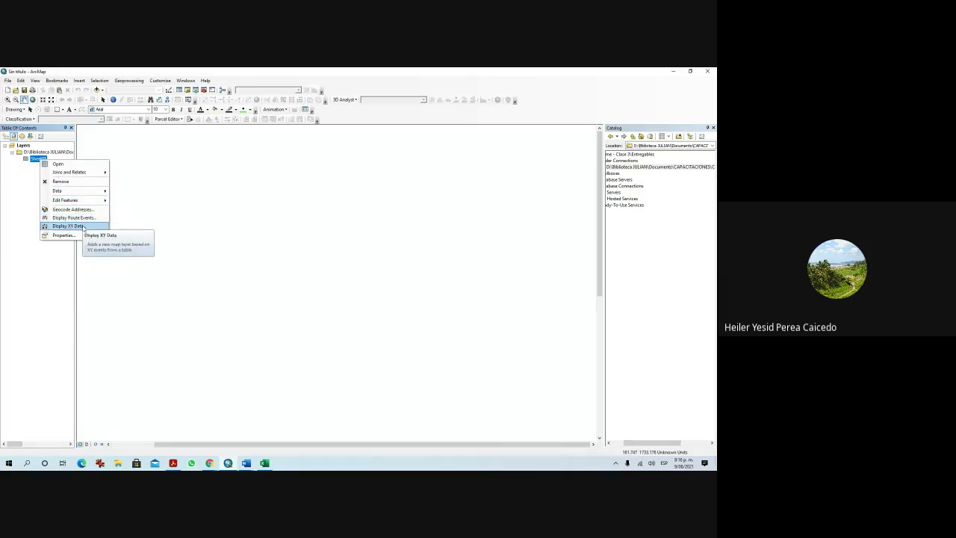
left_click(84, 227)
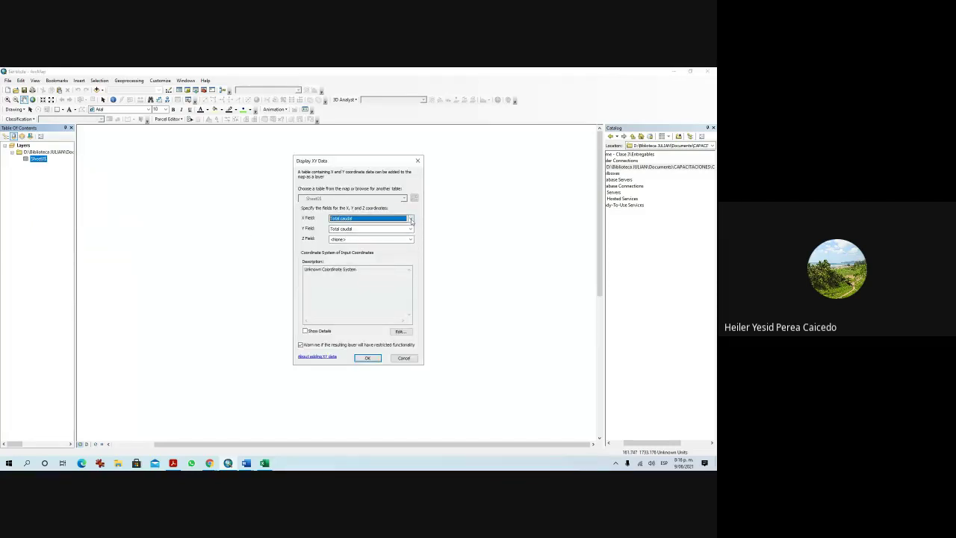
left_click(410, 219)
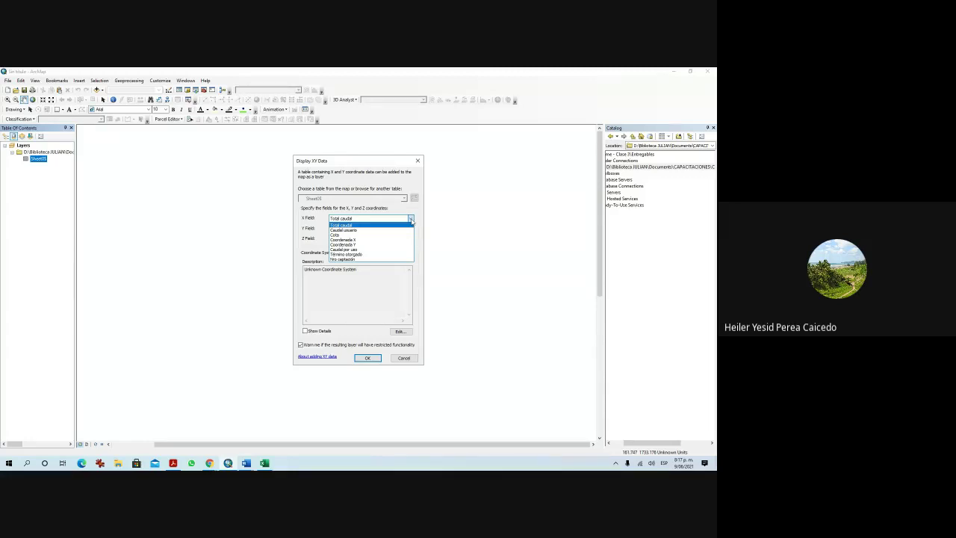
left_click(410, 219)
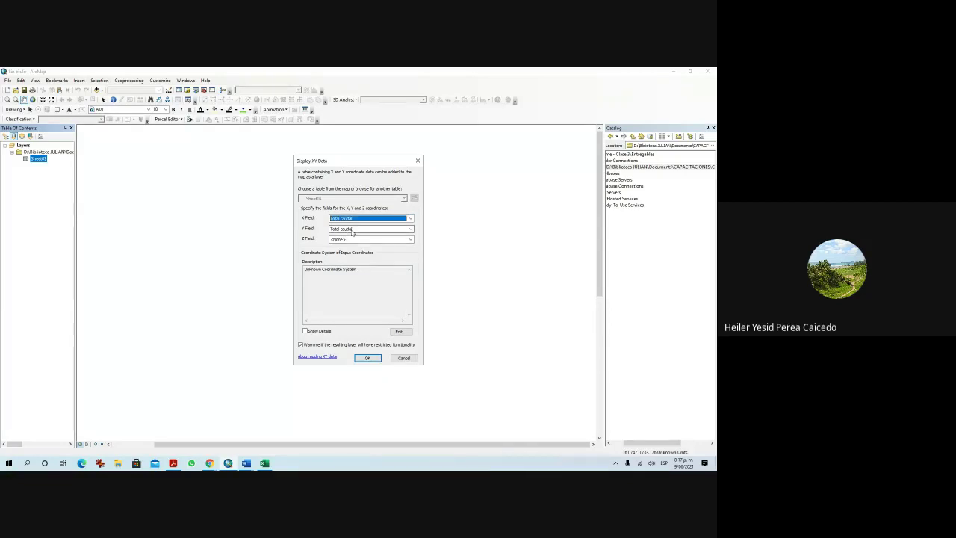
left_click(366, 218)
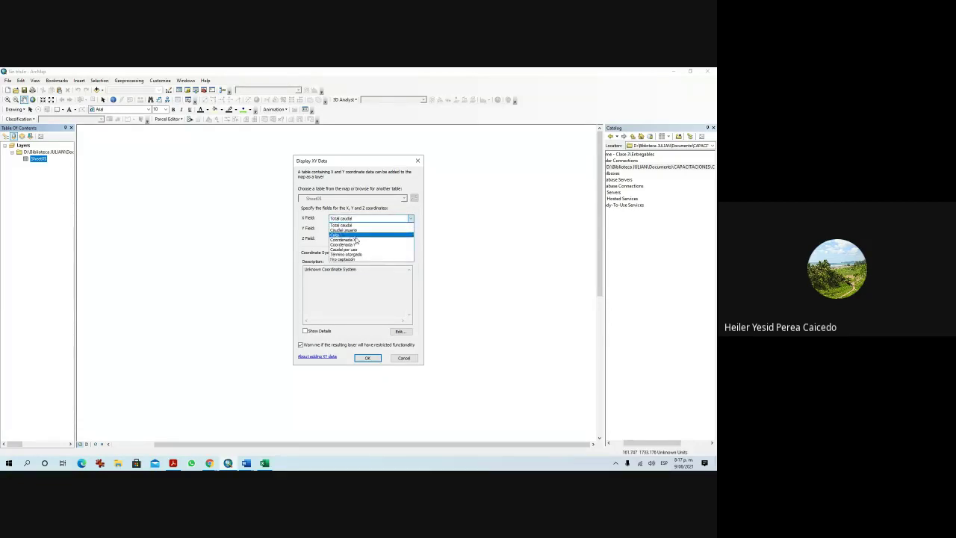
left_click(356, 240)
key("c")
Set the Y field to Coordenada Y and the Z field to Cota for the XY data.
key("Tab")
key("alt+Down")
key("Down")
key("Down")
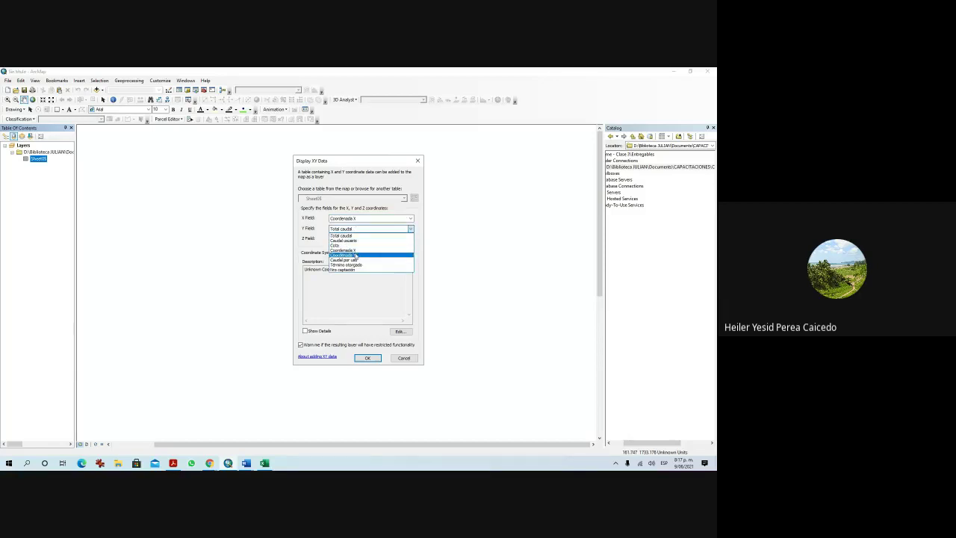
key("Return")
left_click(355, 240)
left_click(334, 251)
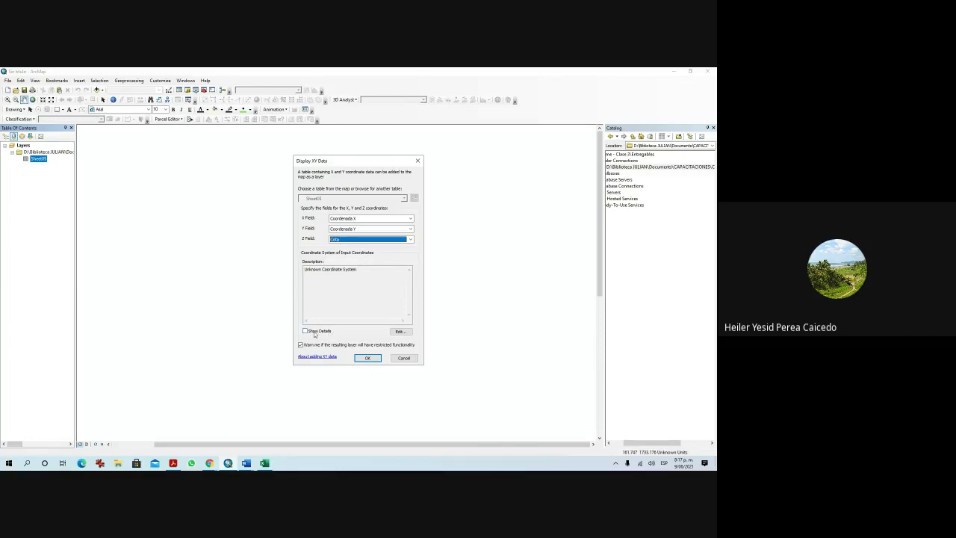
Open the spatial reference properties for the input coordinates and look through the Geographic Coordinate Systems group.
left_click(360, 269)
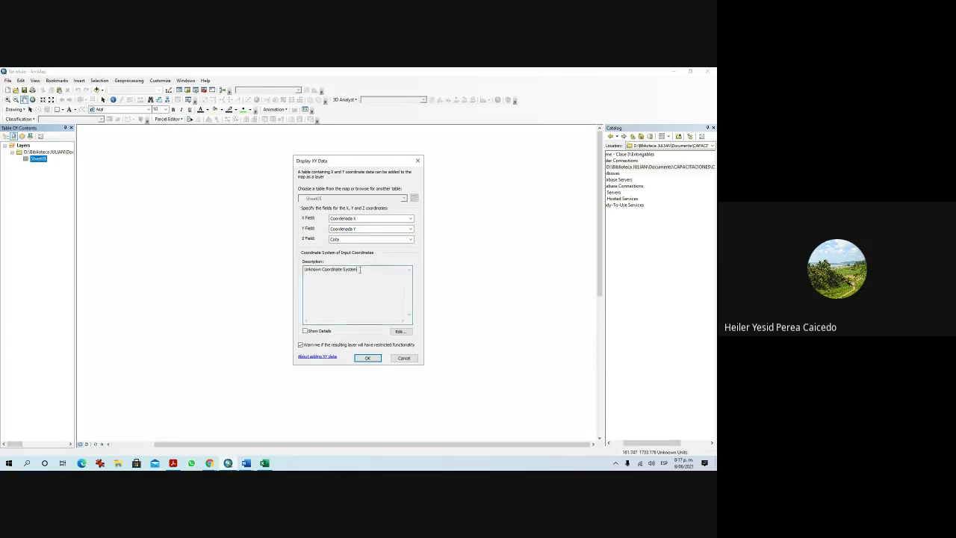
left_click_drag(359, 269, 247, 257)
left_click(394, 333)
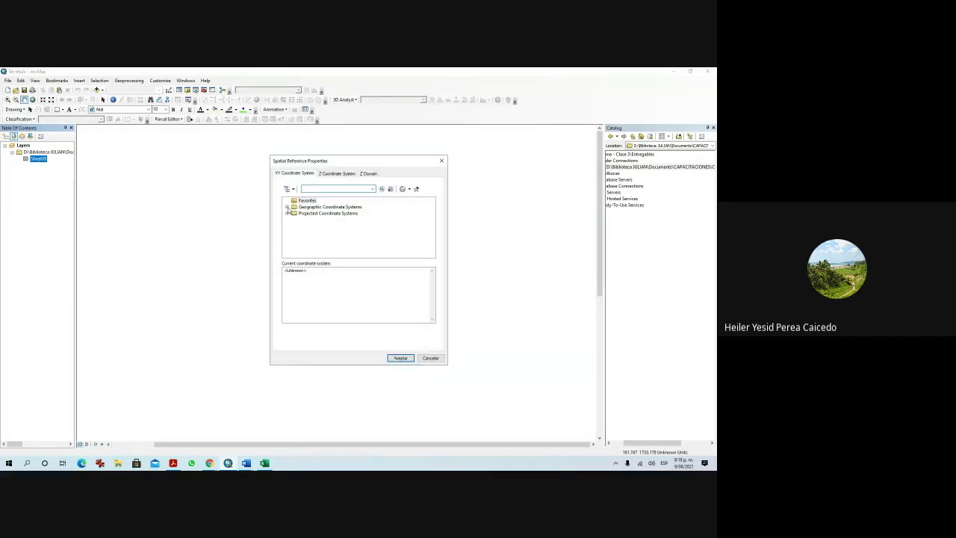
left_click(287, 207)
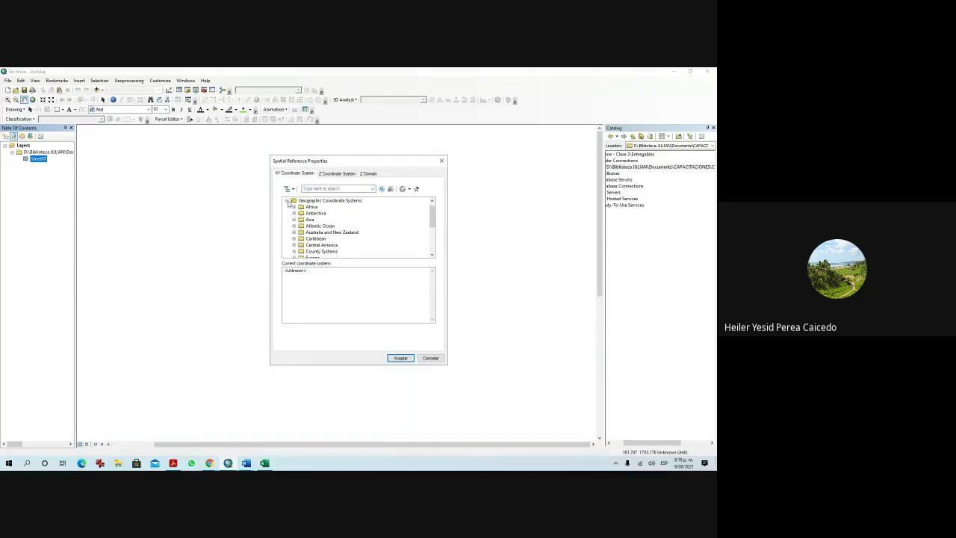
left_click(287, 200)
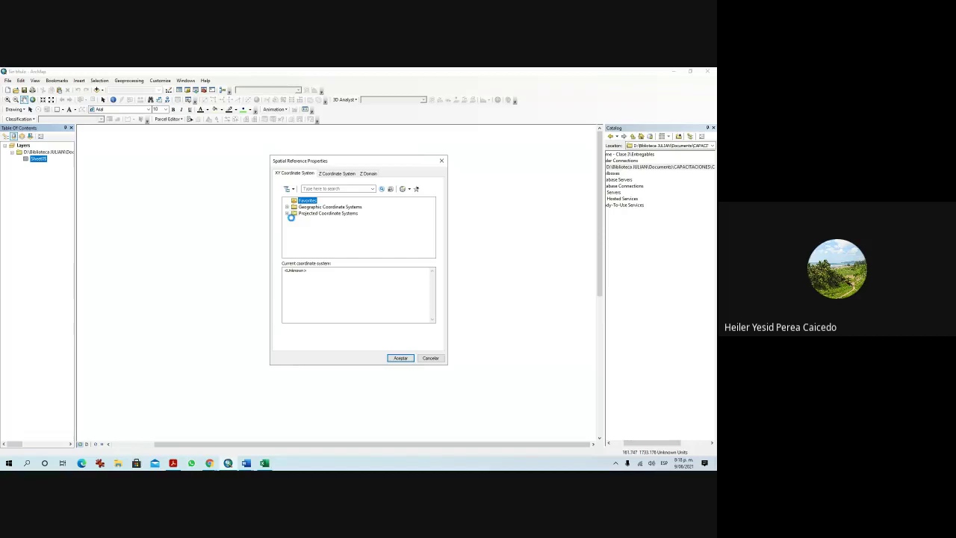
Expand the projected coordinate systems down to the South America group of the National Grids.
left_click(287, 207)
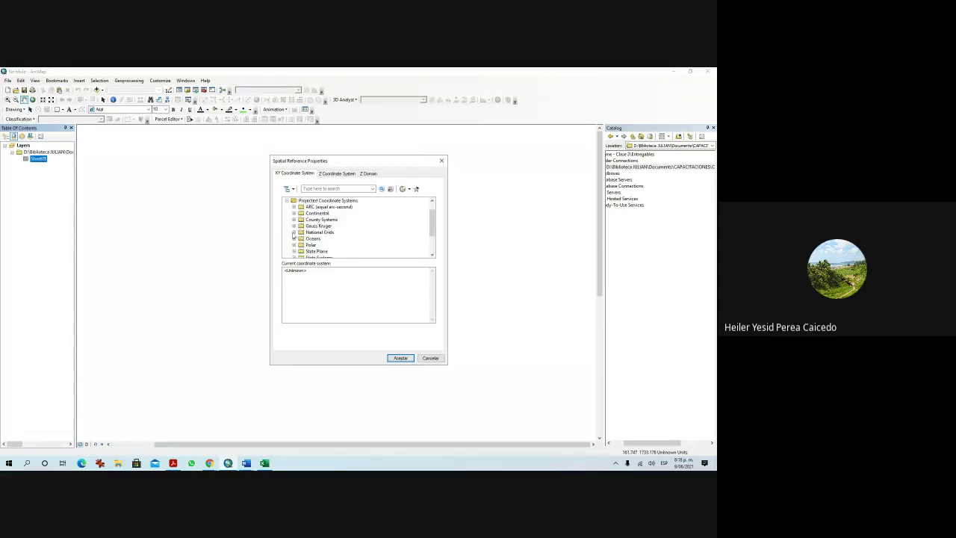
left_click(295, 233)
scroll(320, 226, "down", 5)
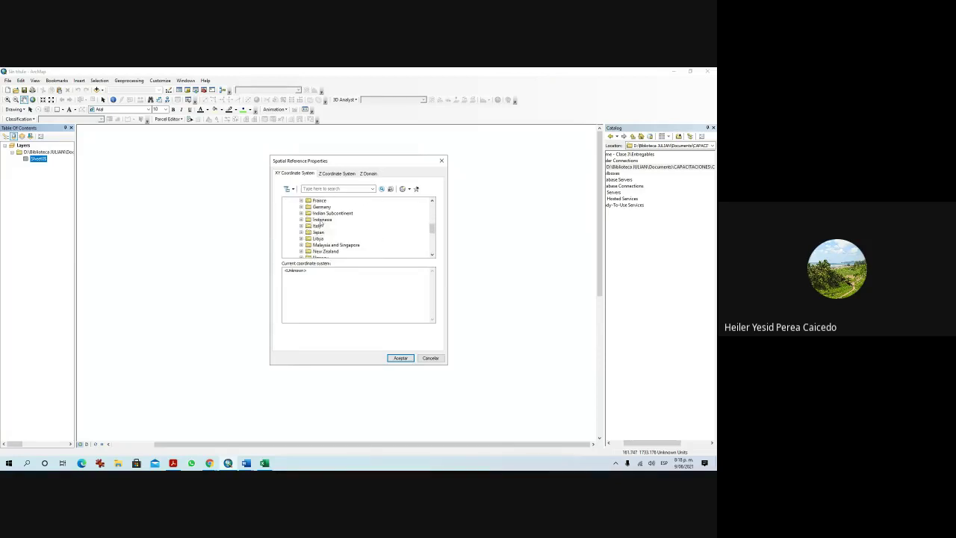
scroll(322, 226, "down", 2)
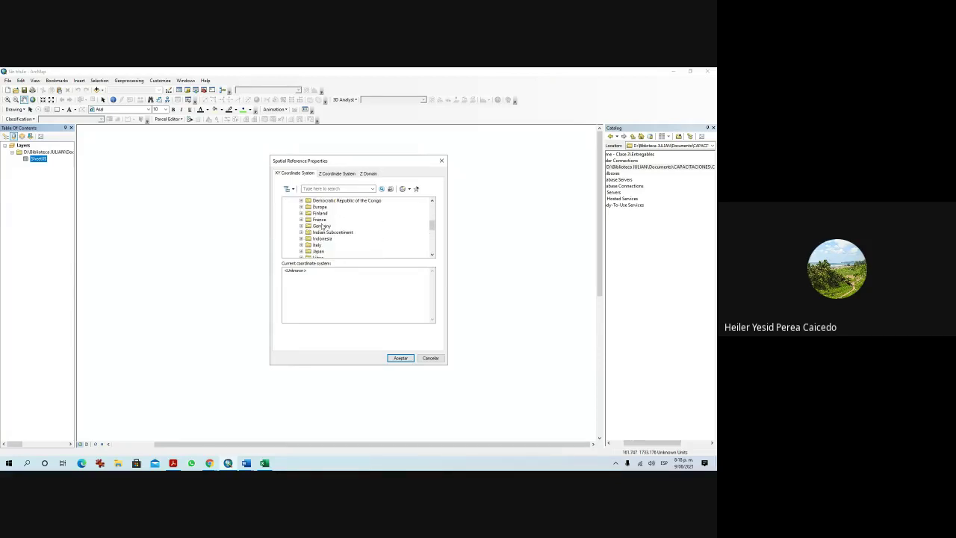
scroll(327, 227, "down", 2)
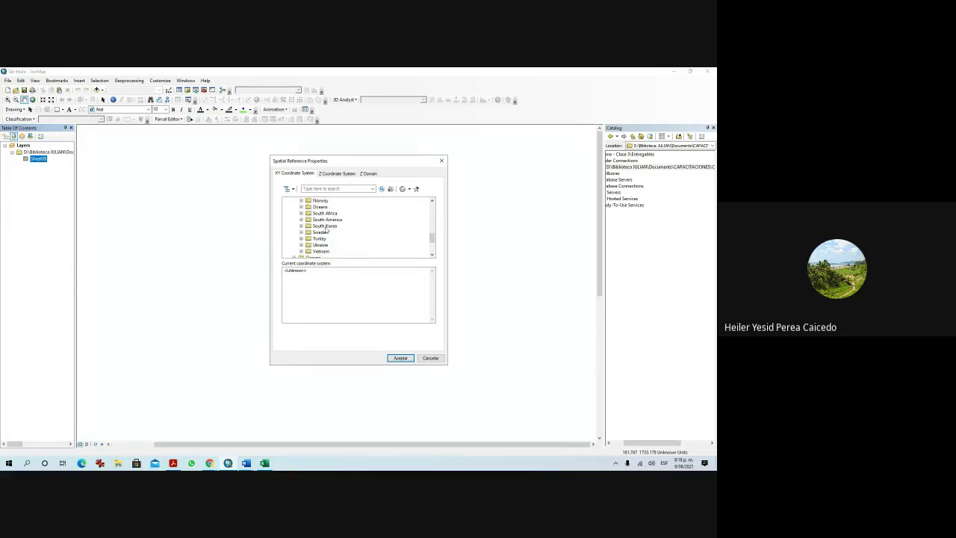
left_click(300, 219)
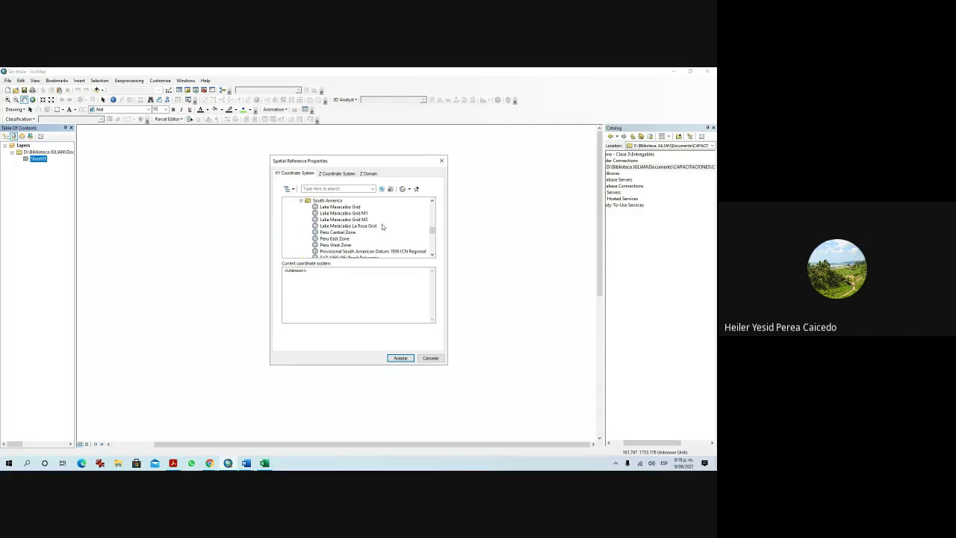
Look through the South America national grids and expand the Colombia group.
scroll(382, 226, "down", 2)
scroll(382, 226, "down", 1)
scroll(383, 227, "down", 2)
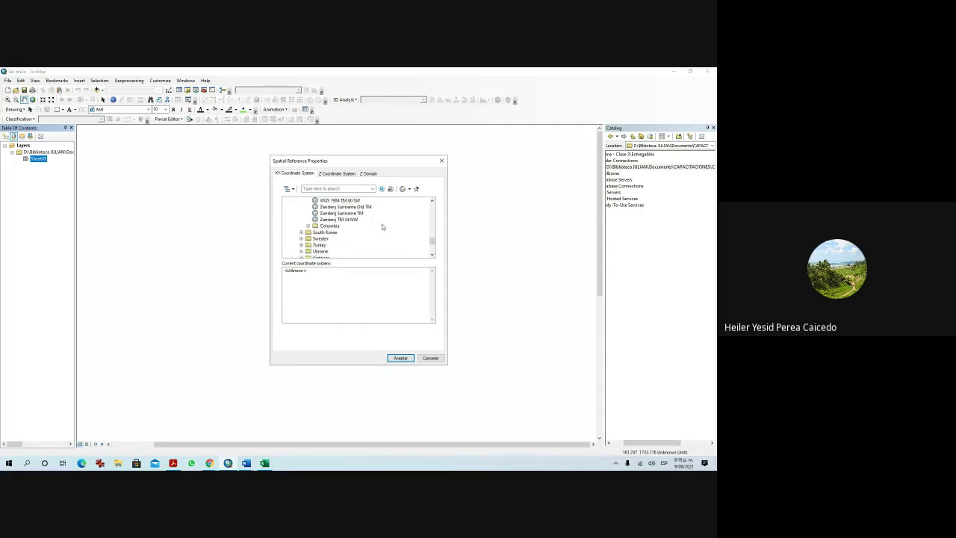
scroll(343, 227, "up", 2)
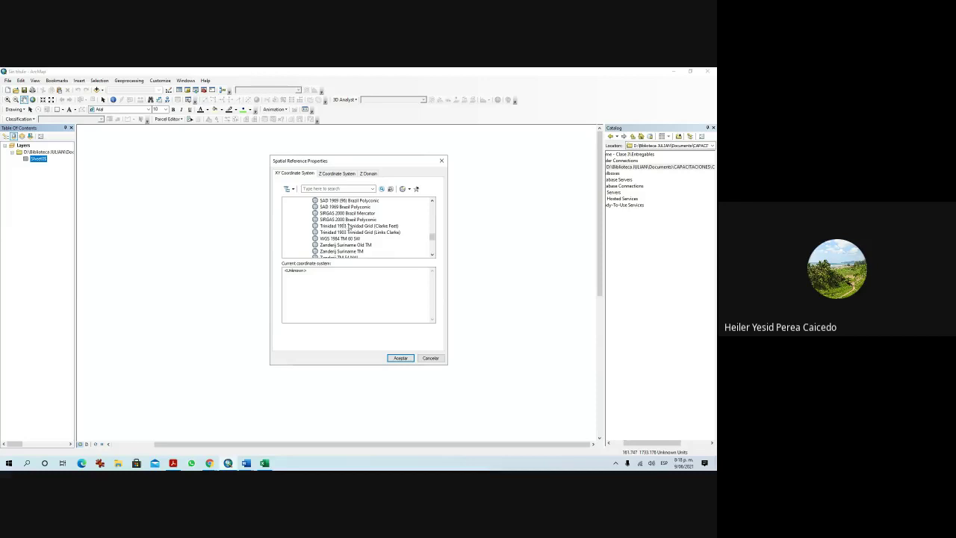
scroll(342, 226, "up", 3)
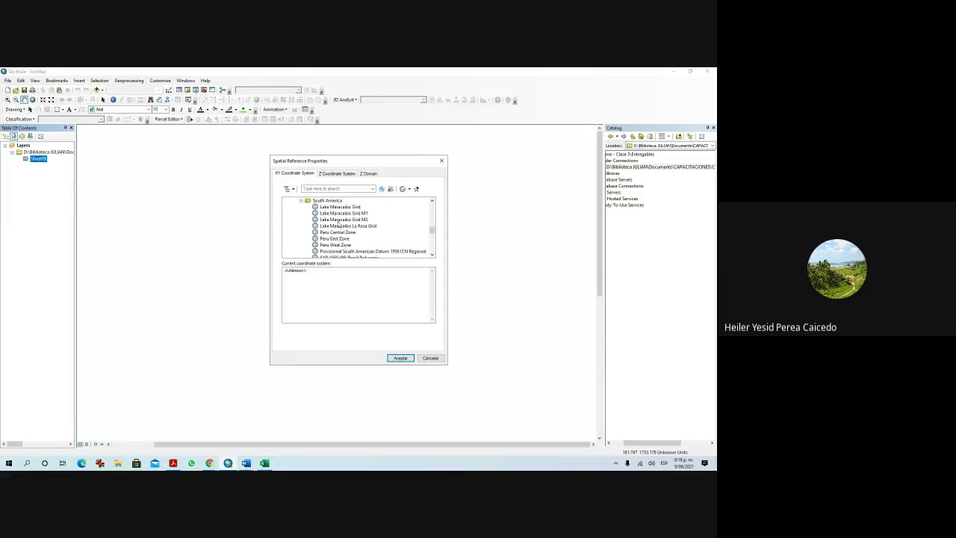
scroll(339, 224, "down", 3)
scroll(338, 224, "down", 1)
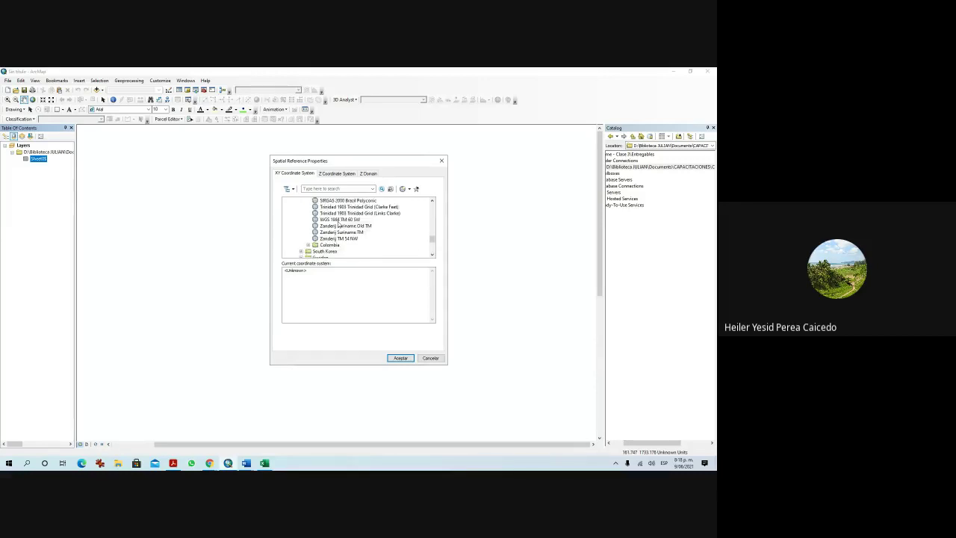
left_click(308, 245)
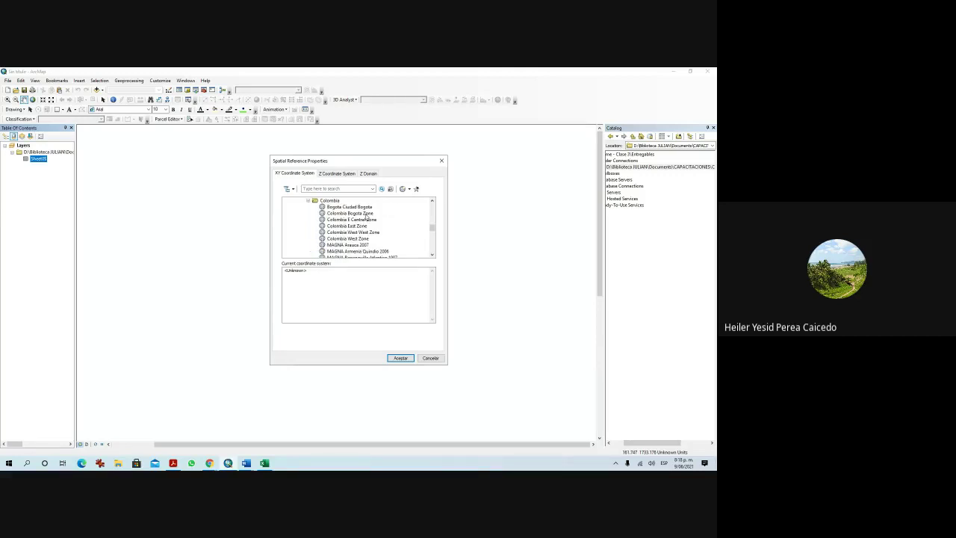
Select MAGNA Colombia Bogota as the coordinate system and add it to the favorites.
scroll(363, 248, "down", 2)
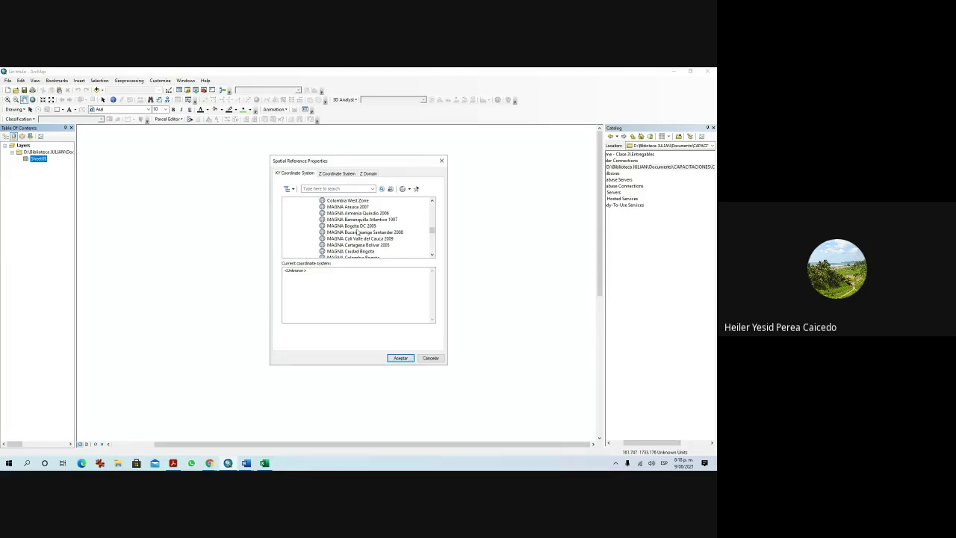
scroll(370, 238, "down", 1)
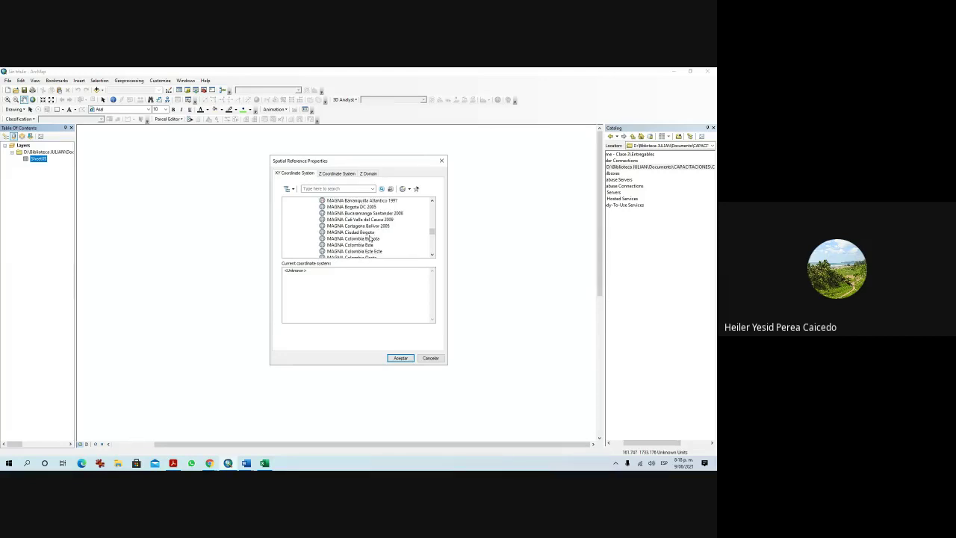
left_click(361, 240)
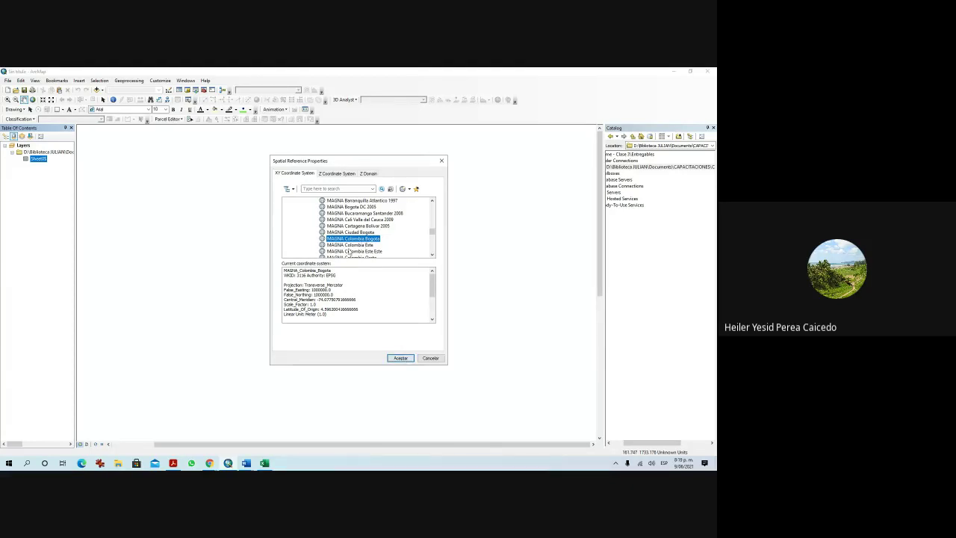
left_click(416, 189)
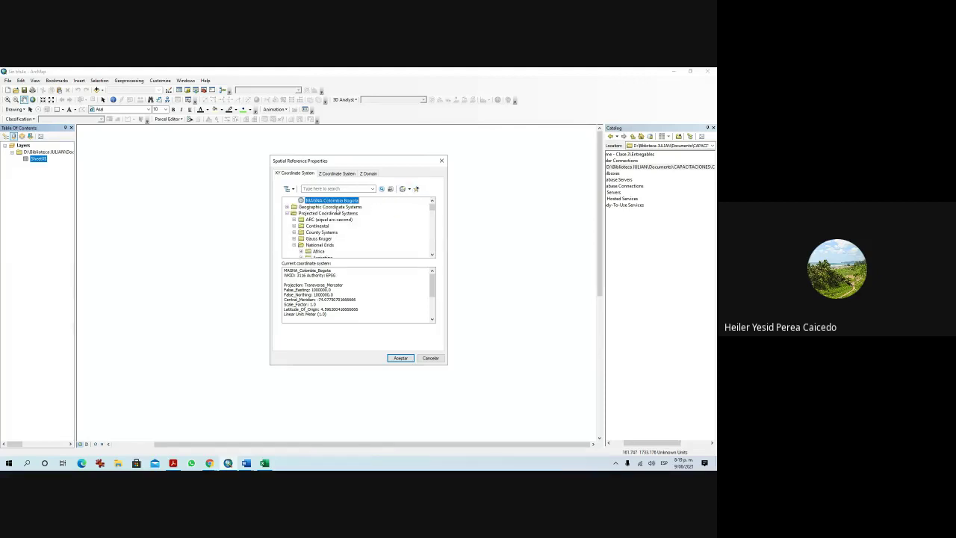
Apply the chosen coordinate system and create the XY event layer from Sheet0$, accepting the missing Object-ID field.
left_click(400, 358)
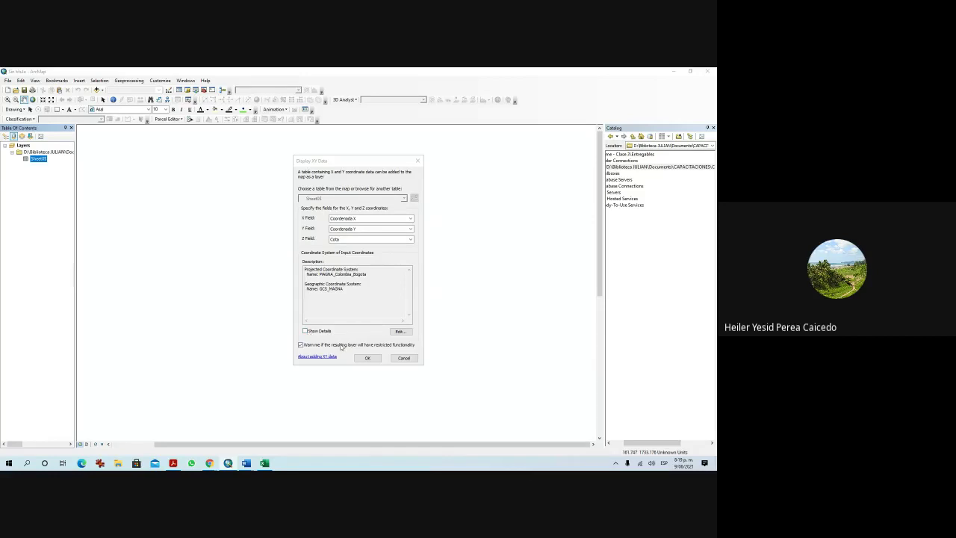
left_click(367, 357)
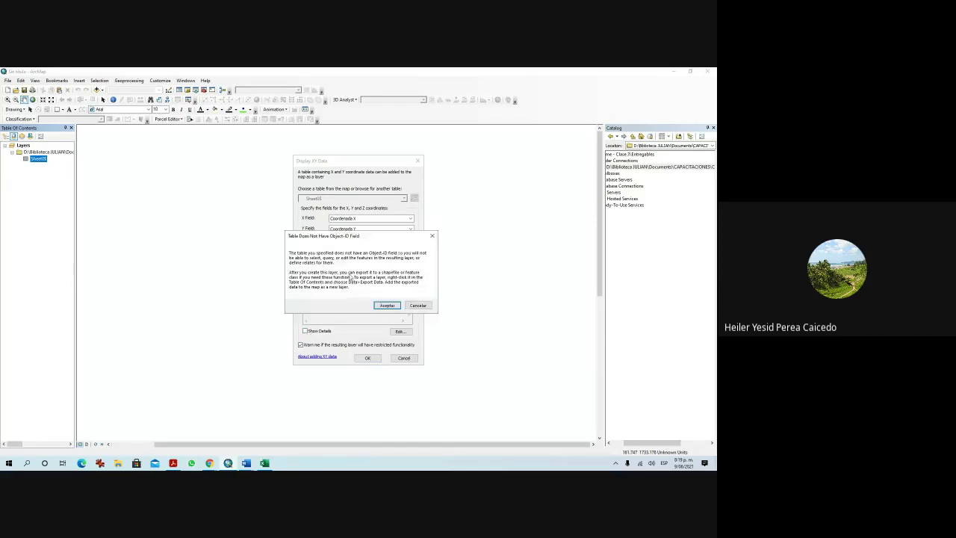
left_click(388, 304)
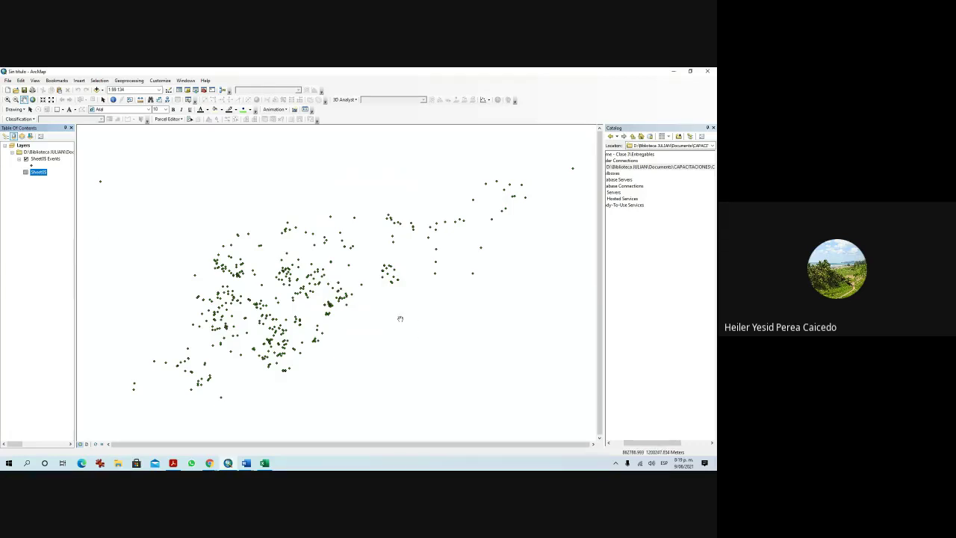
Start a data export of the Sheet0$ Events layer with all features and the layer's source coordinate system.
left_click(26, 159)
left_click(26, 159)
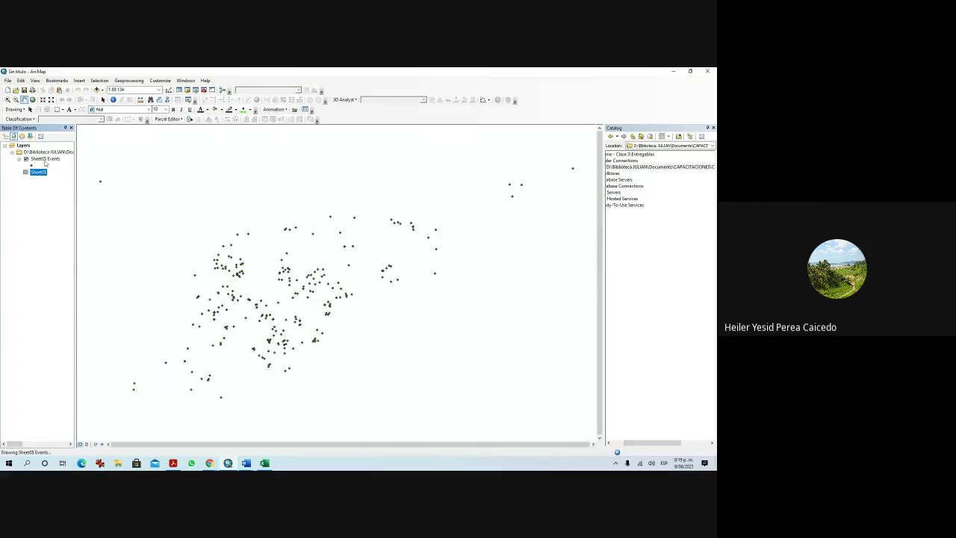
right_click(45, 162)
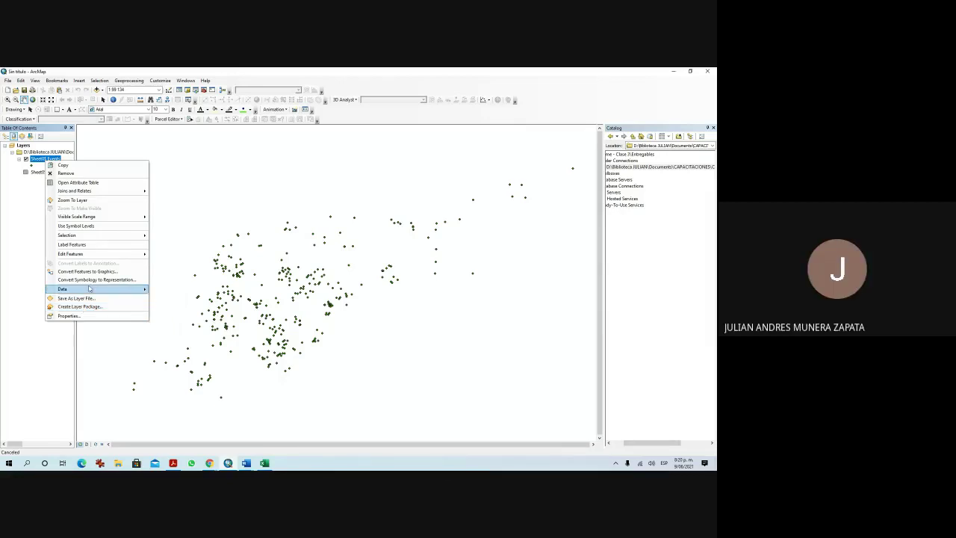
mouse_move(97, 289)
left_click(178, 298)
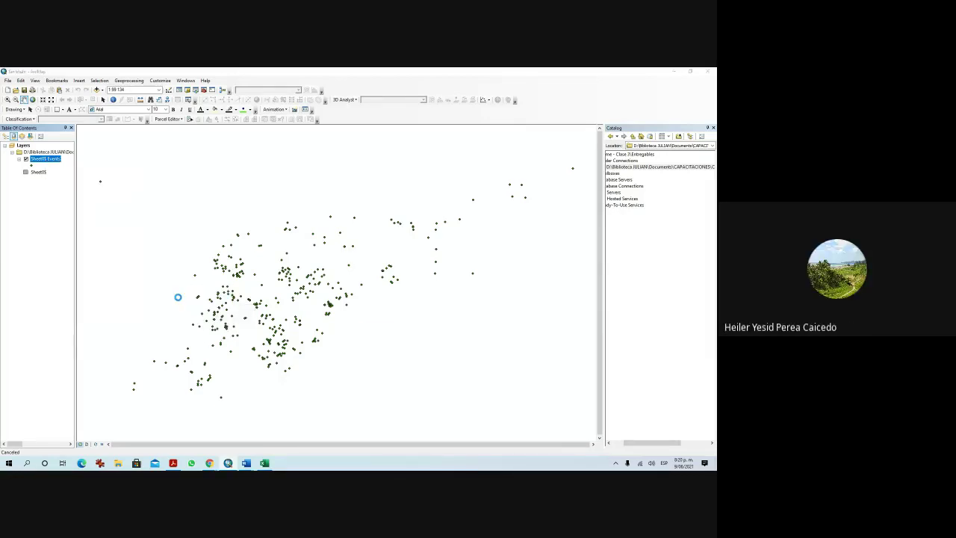
left_click(388, 219)
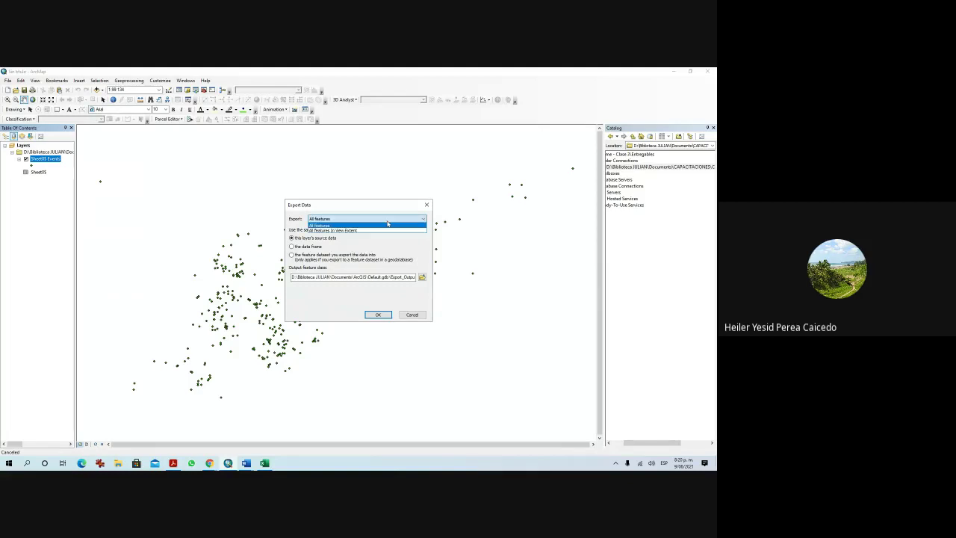
left_click(388, 224)
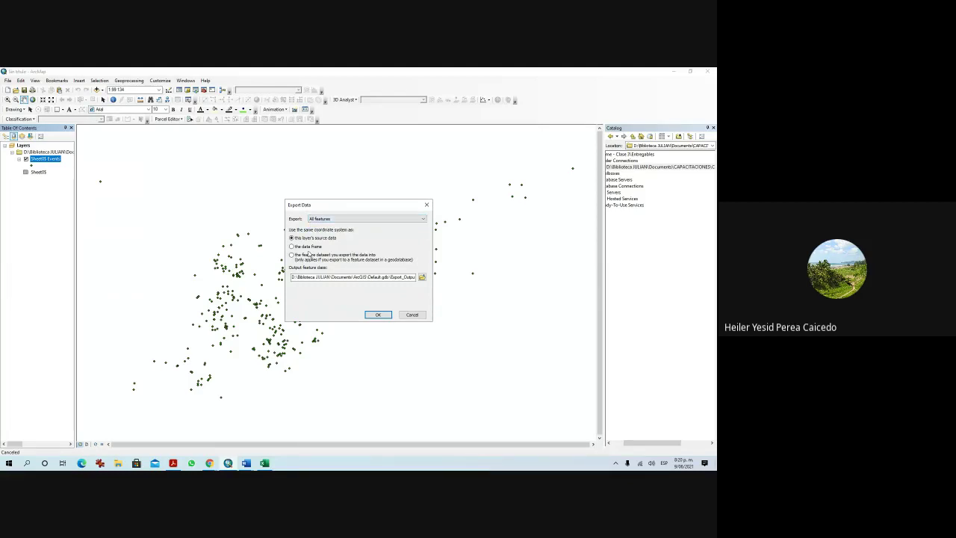
Set the export location to the Clase 4 folder and try to save Export_Output as a geodatabase feature class.
left_click(422, 278)
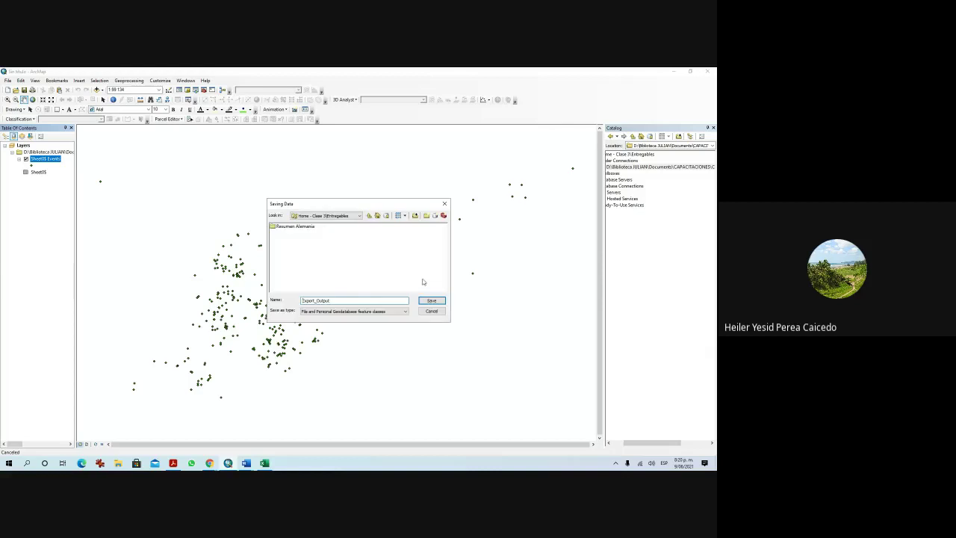
left_click(325, 217)
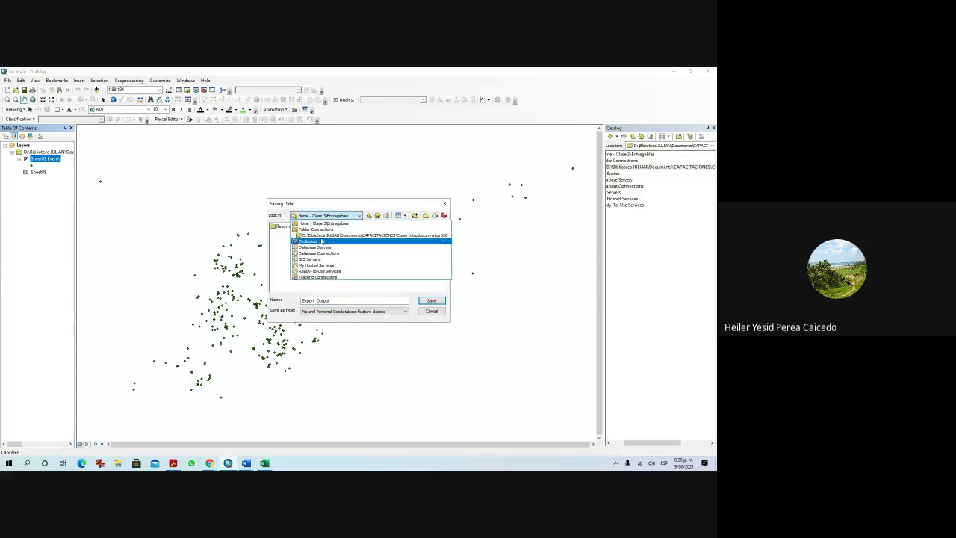
left_click(329, 236)
double_click(284, 245)
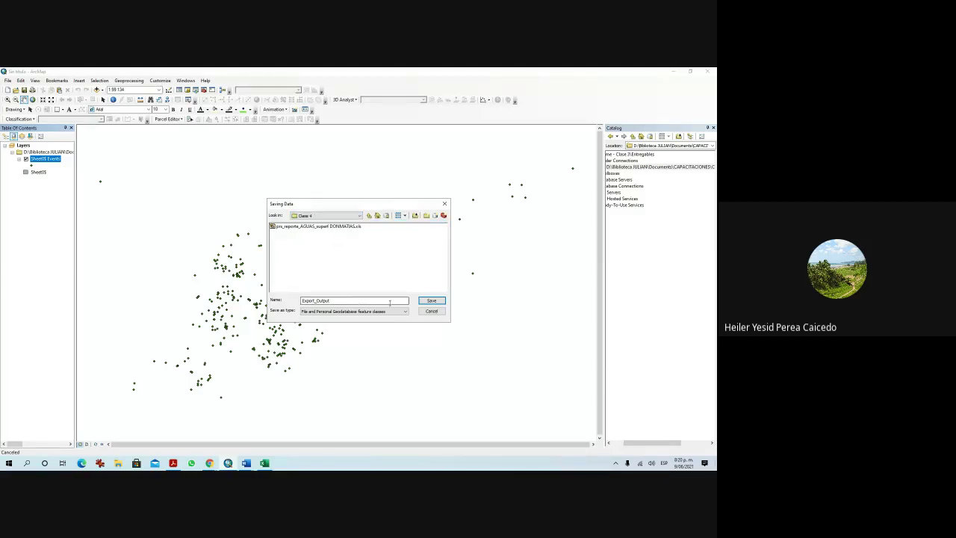
left_click(431, 301)
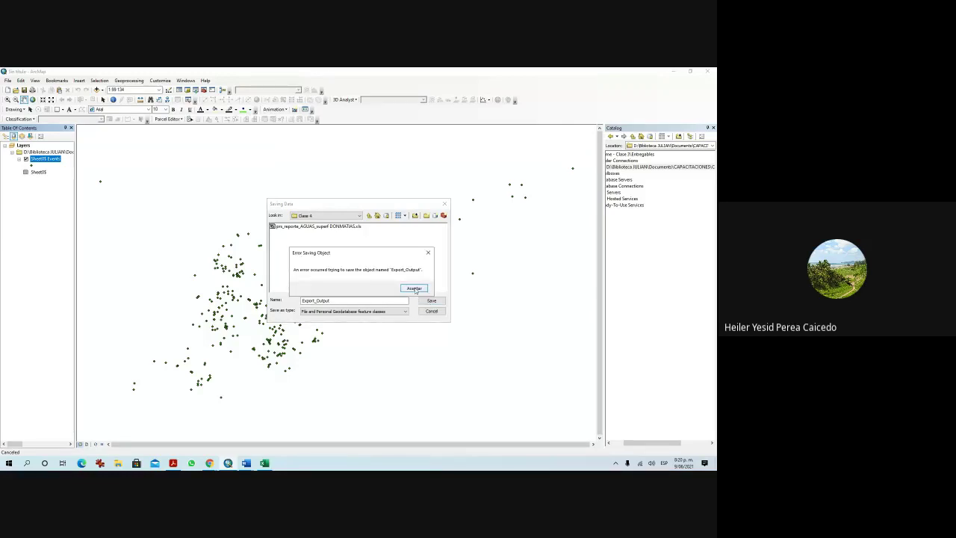
left_click(414, 289)
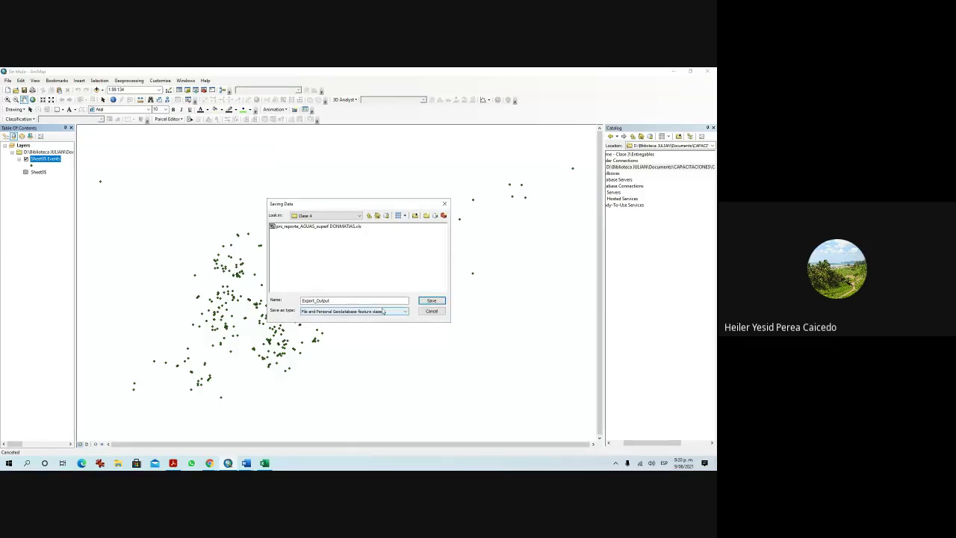
Change the export's output type to Shapefile.
left_click(405, 310)
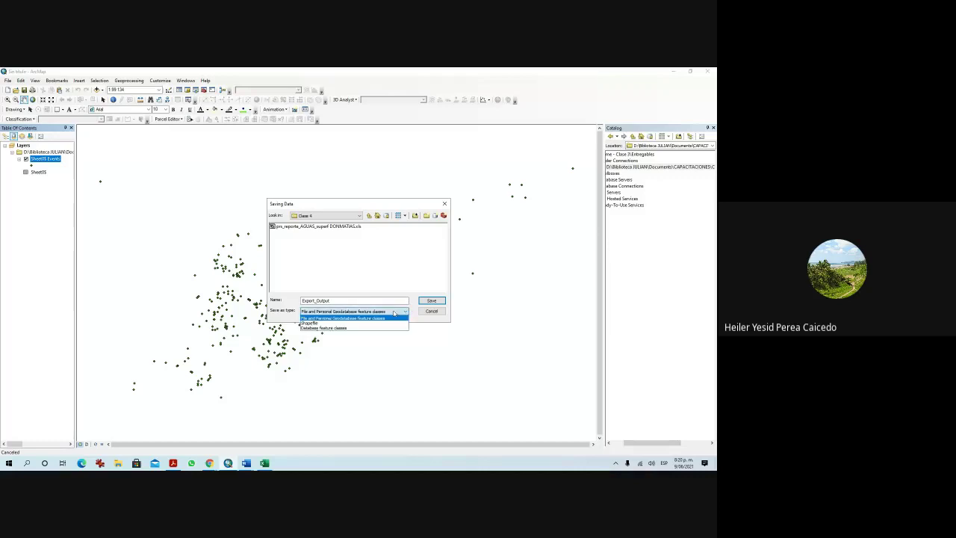
left_click(340, 323)
left_click(404, 312)
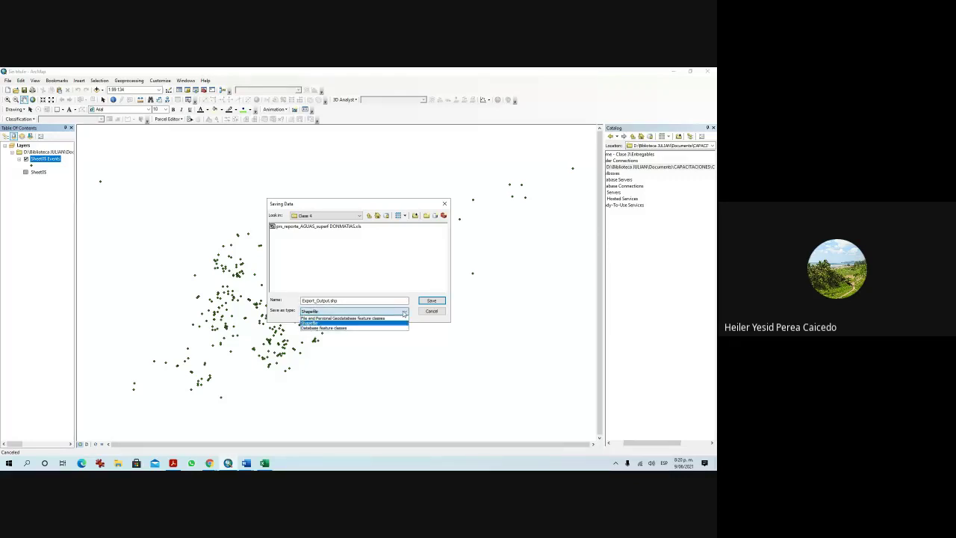
left_click(390, 323)
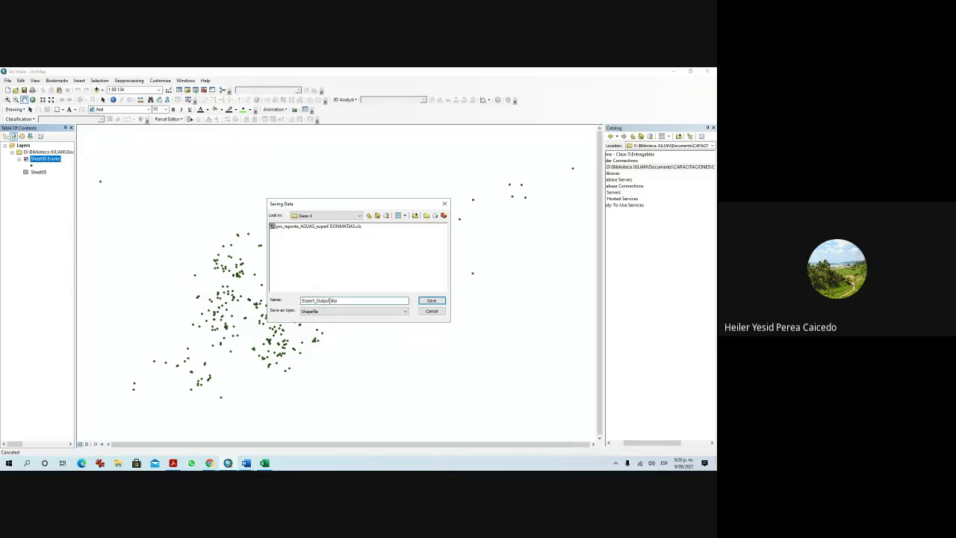
Name the output shapefile UsuarioAgua, run the export and add the exported points to the map as a layer.
left_click_drag(330, 300, 271, 294)
type("u6")
key("BackSpace")
key("BackSpace")
type("Usuarios")
type("o")
type(" Agua")
type("_")
key("BackSpace")
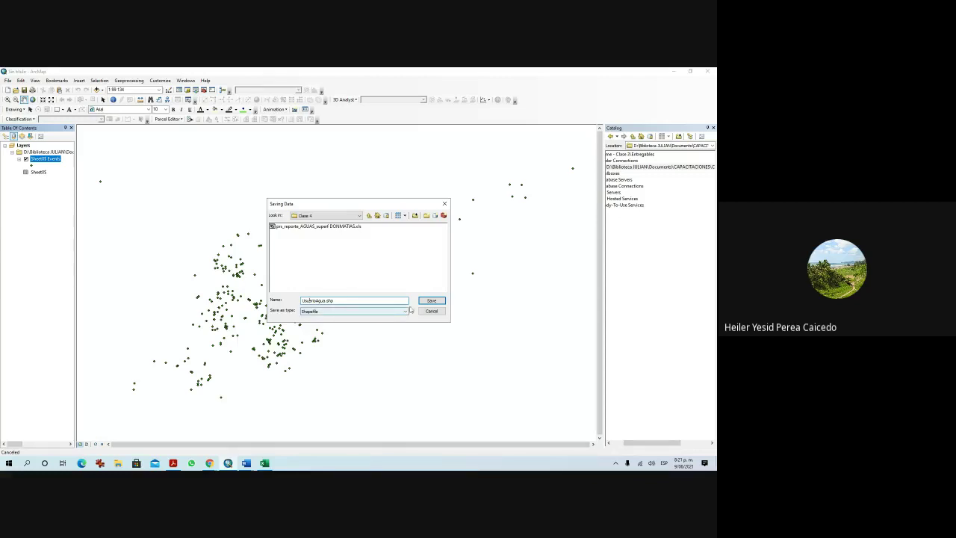
left_click(432, 300)
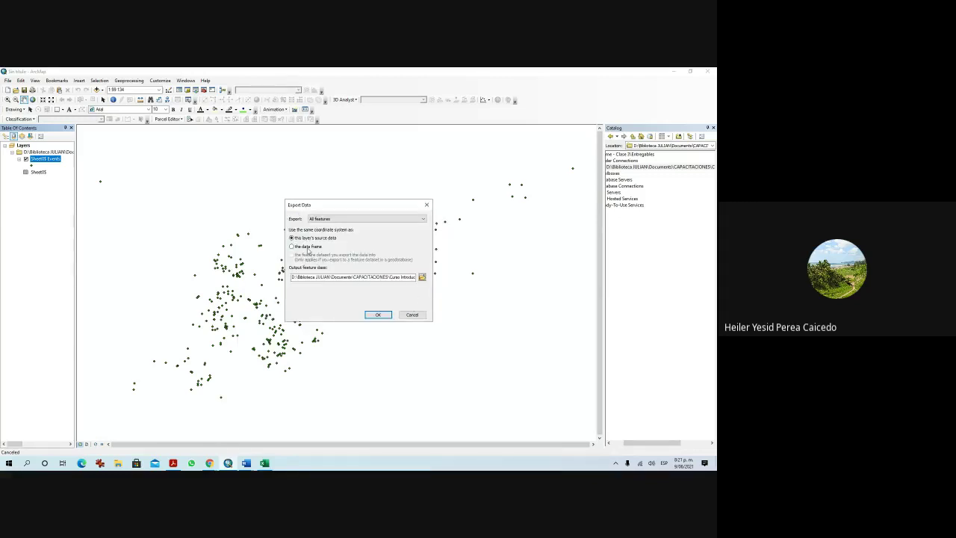
left_click(380, 314)
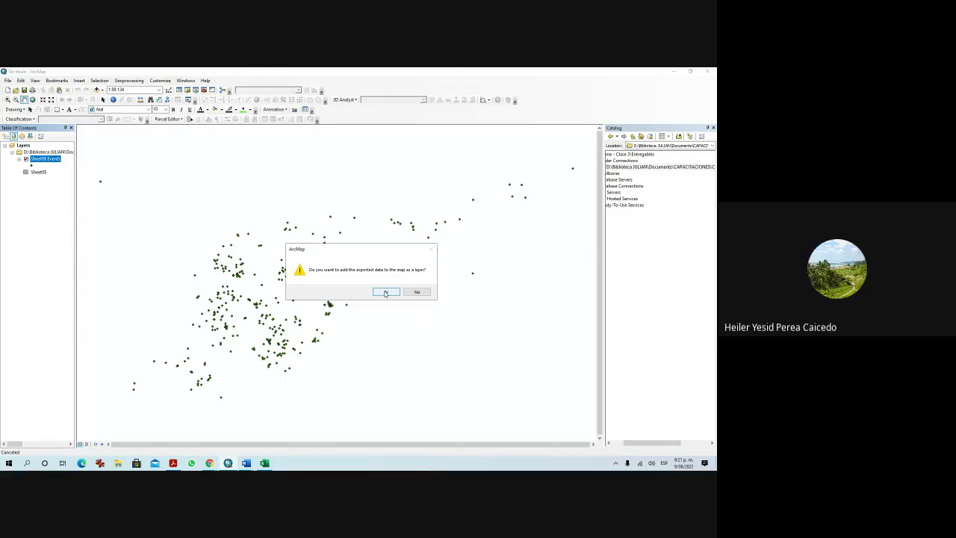
left_click(386, 293)
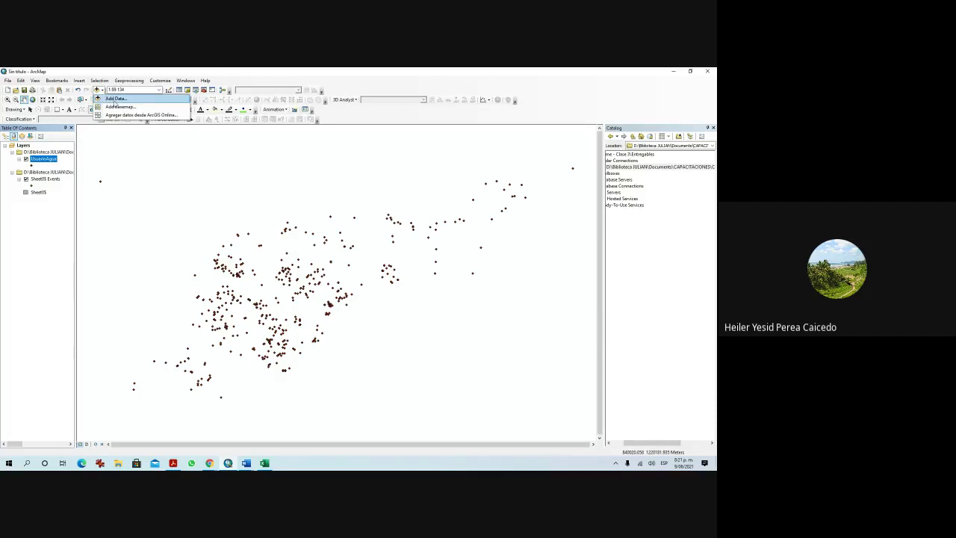
Add the Imagery with Labels basemap to the map and dismiss the geographic coordinate systems warning.
left_click(117, 100)
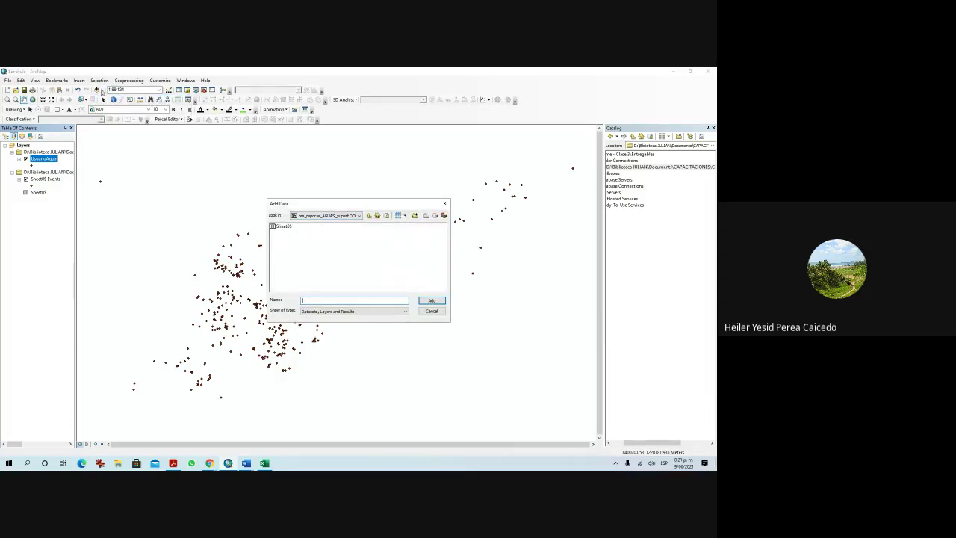
key("Escape")
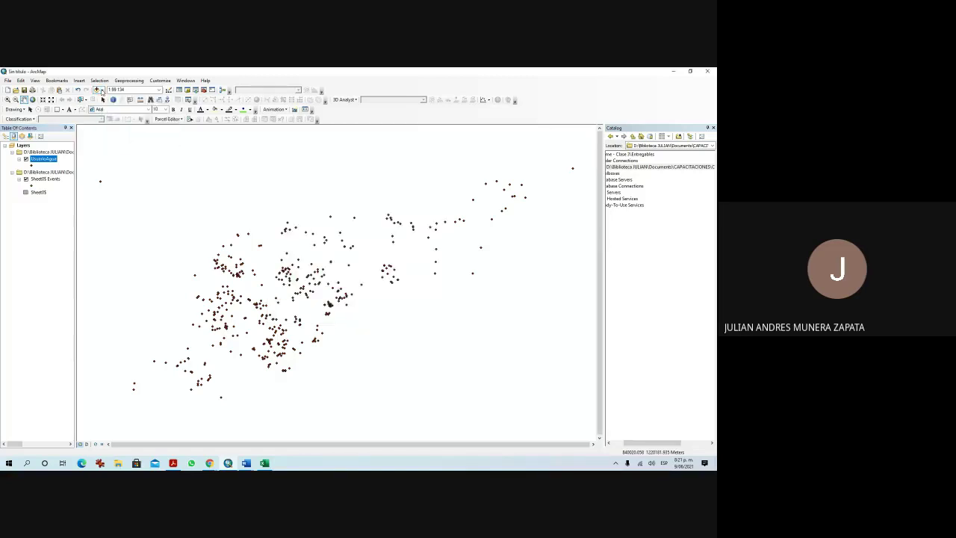
left_click(102, 90)
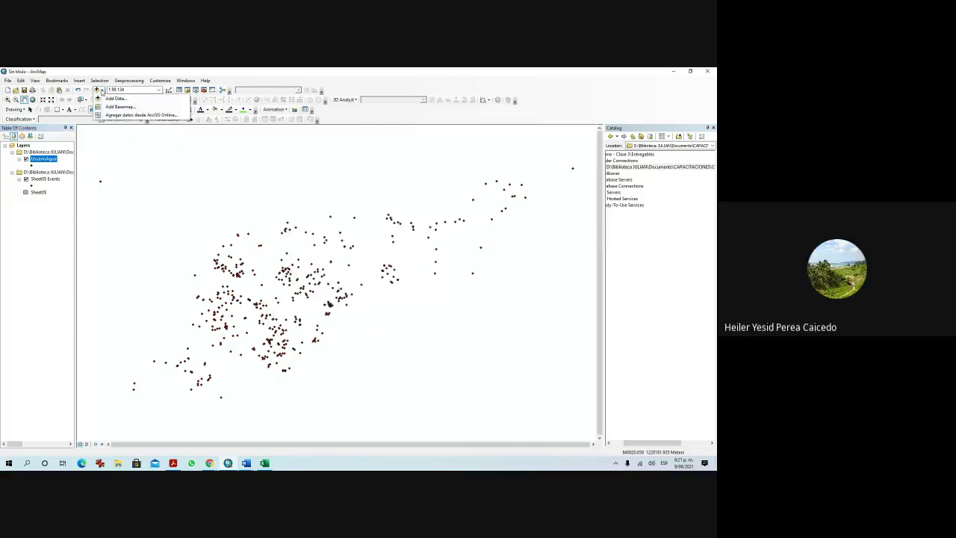
left_click(142, 115)
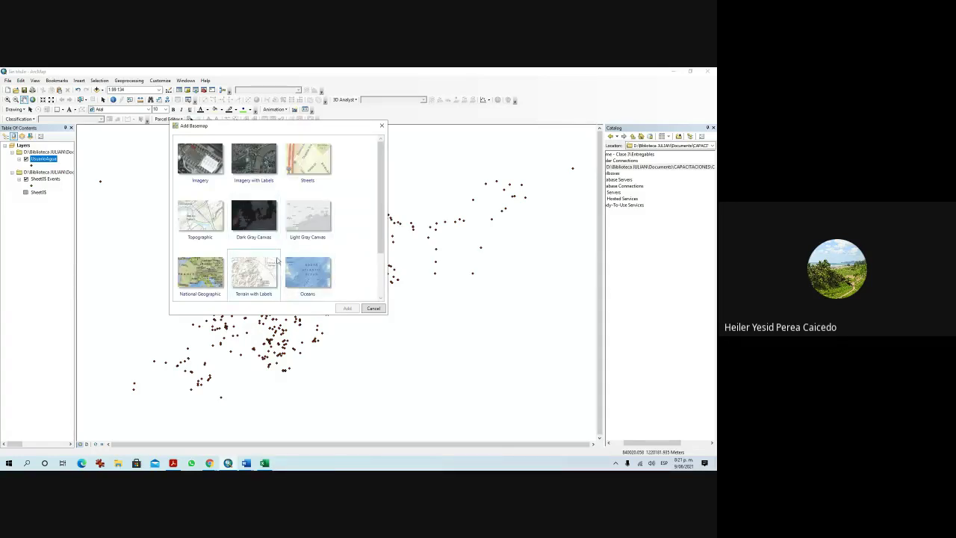
scroll(267, 244, "down", 1)
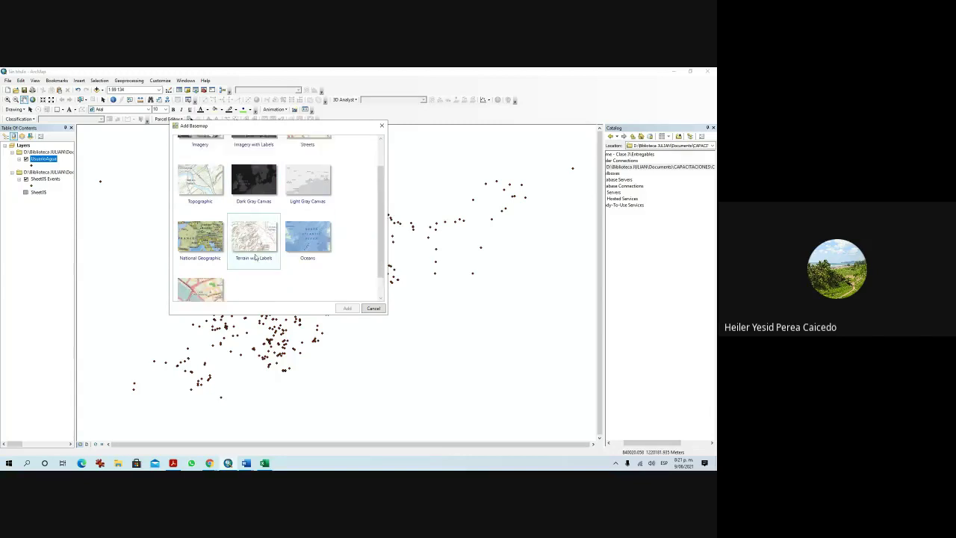
scroll(246, 218, "up", 1)
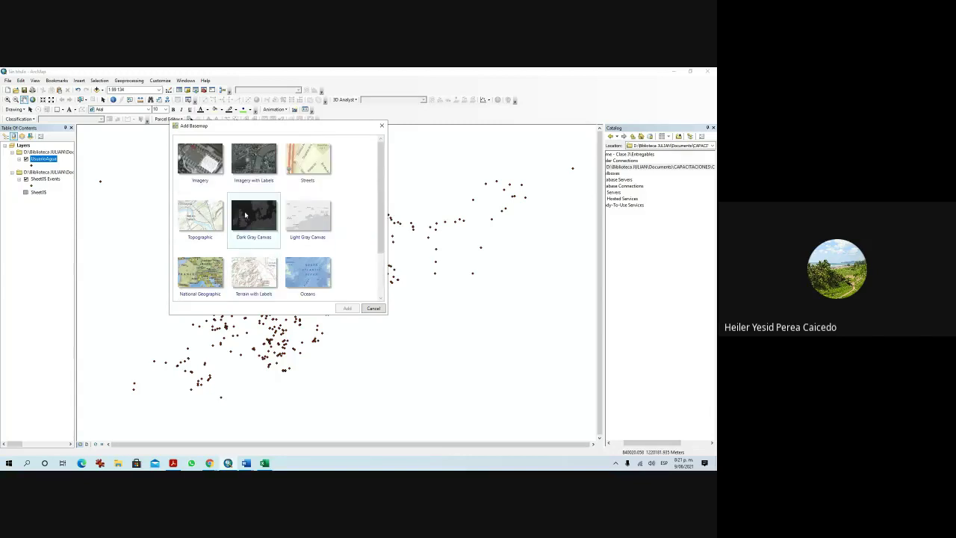
left_click(262, 168)
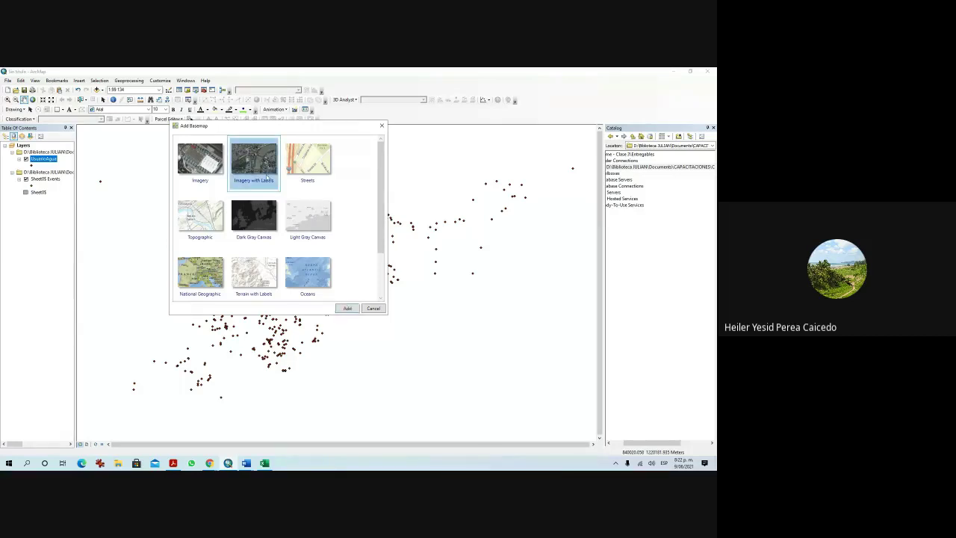
left_click(348, 308)
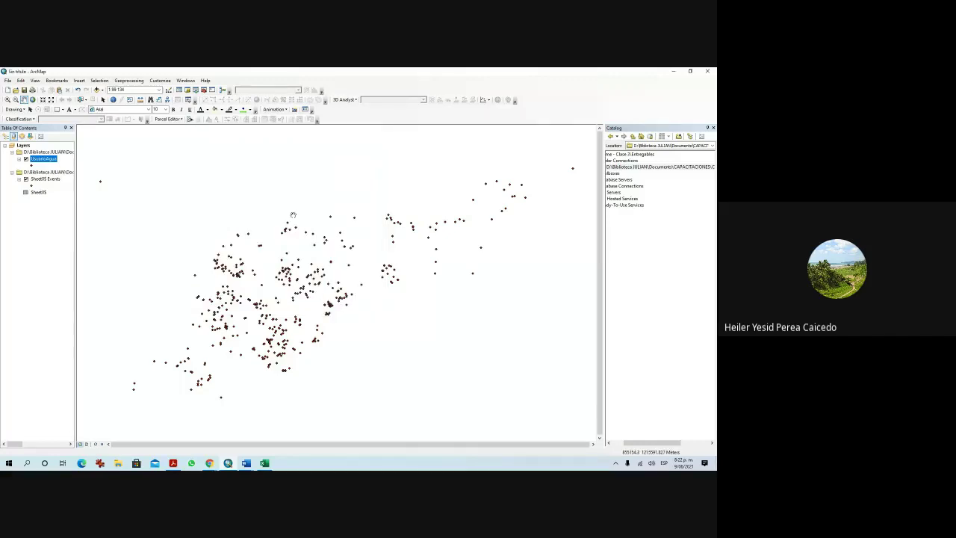
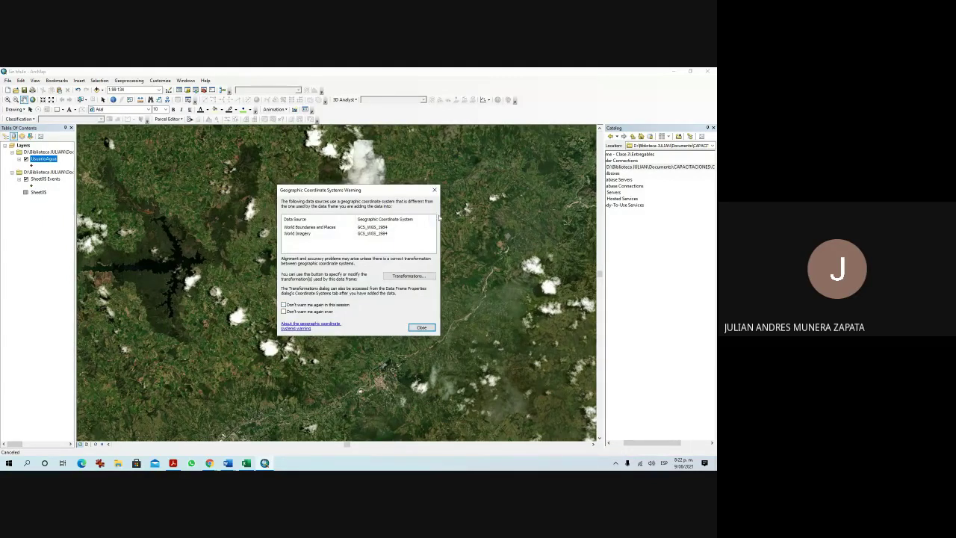
left_click(435, 190)
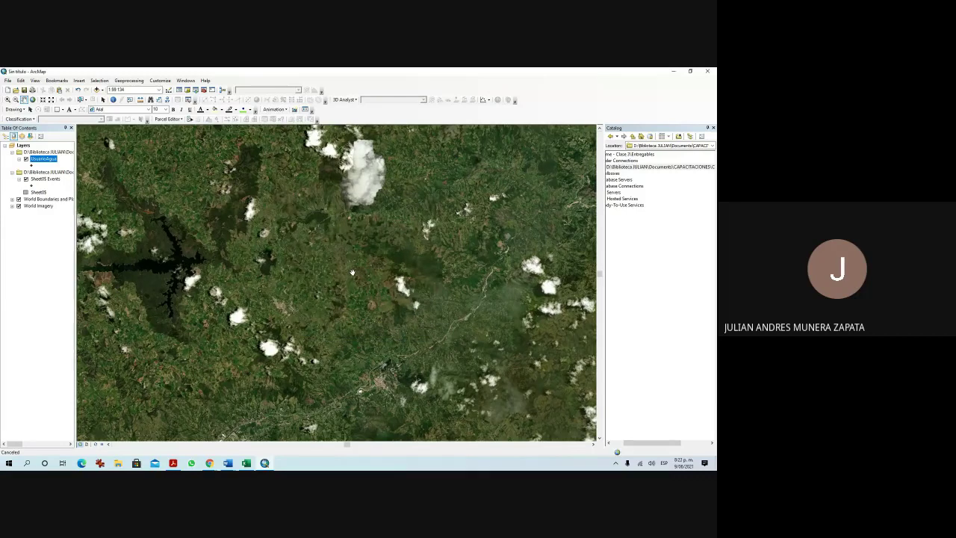
Change the UsuarioAgua layer's point symbol to Square 2 in magenta.
scroll(346, 266, "up", 1)
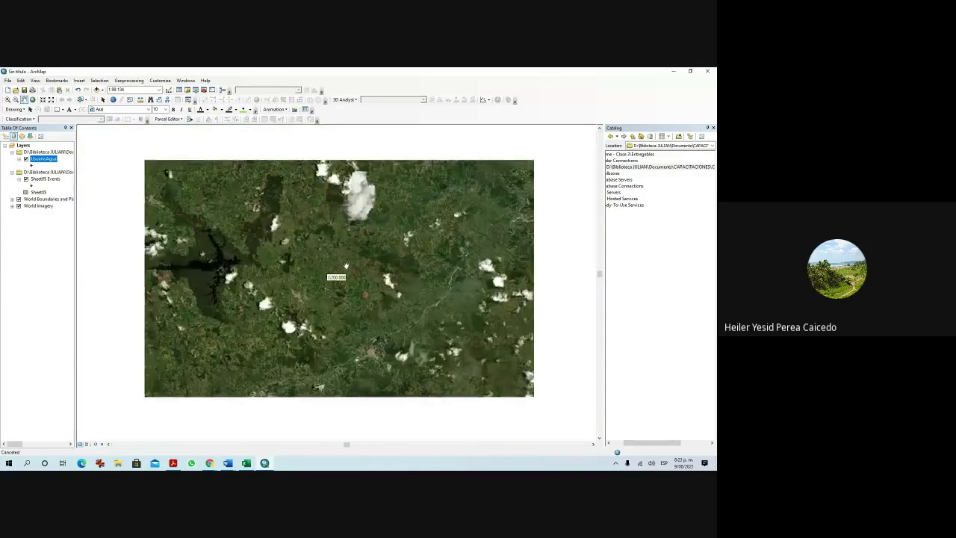
scroll(345, 266, "down", 3)
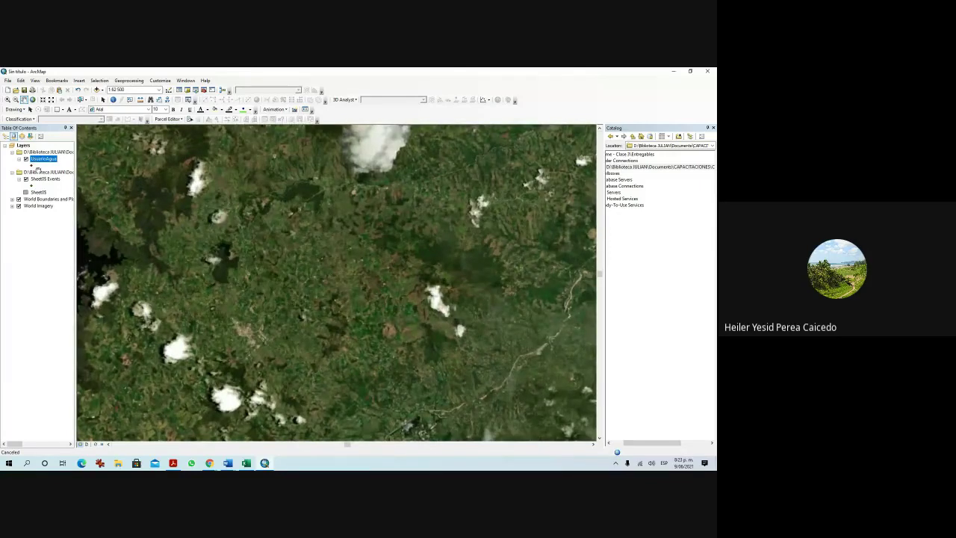
left_click(31, 166)
right_click(30, 165)
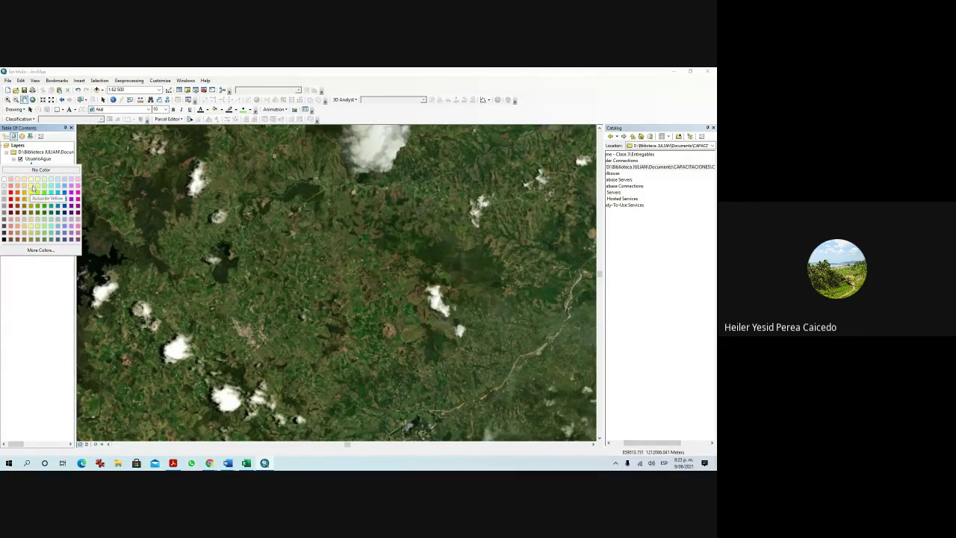
left_click(47, 163)
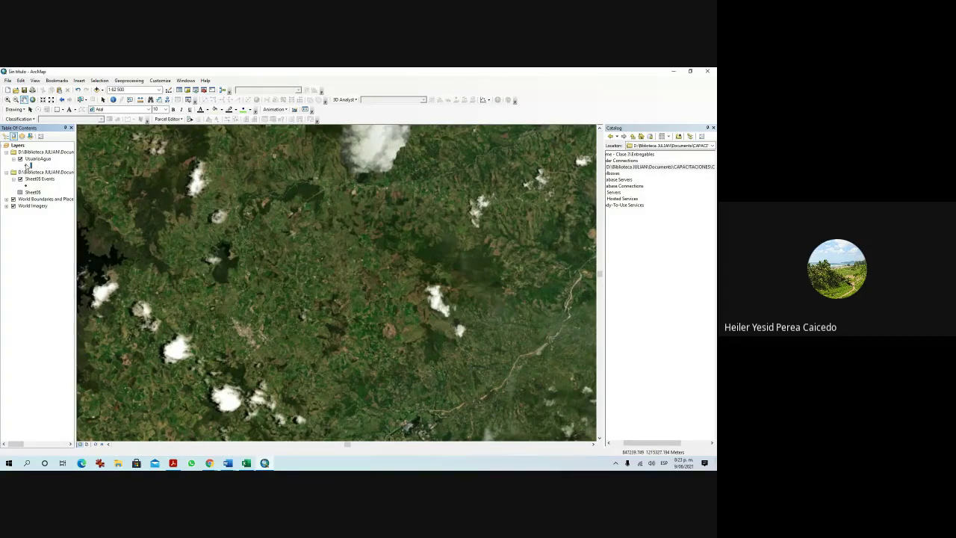
left_click(26, 166)
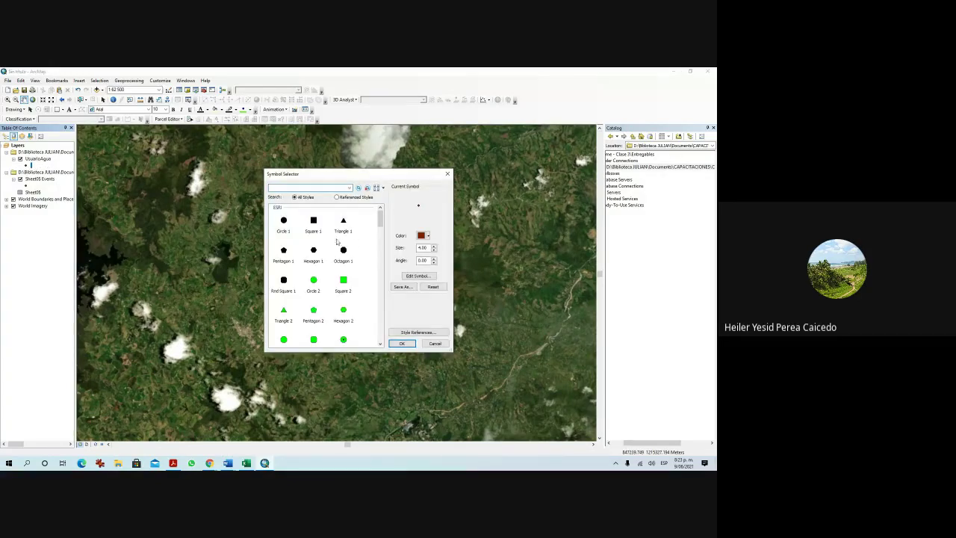
left_click(345, 283)
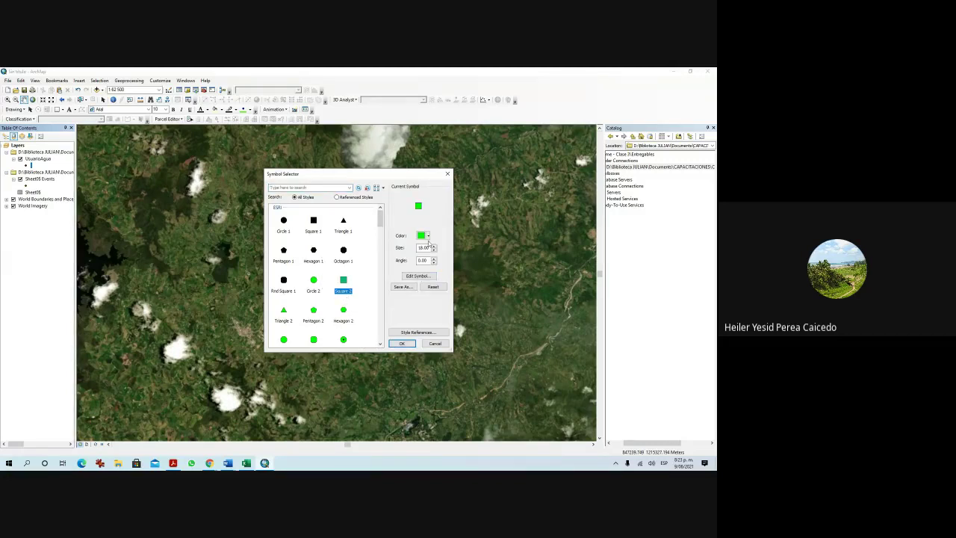
left_click(429, 236)
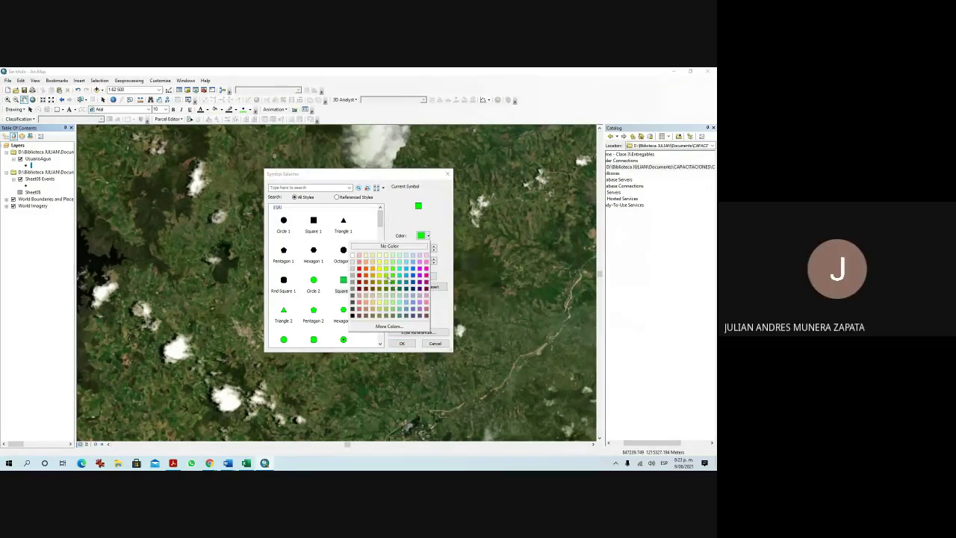
left_click(426, 275)
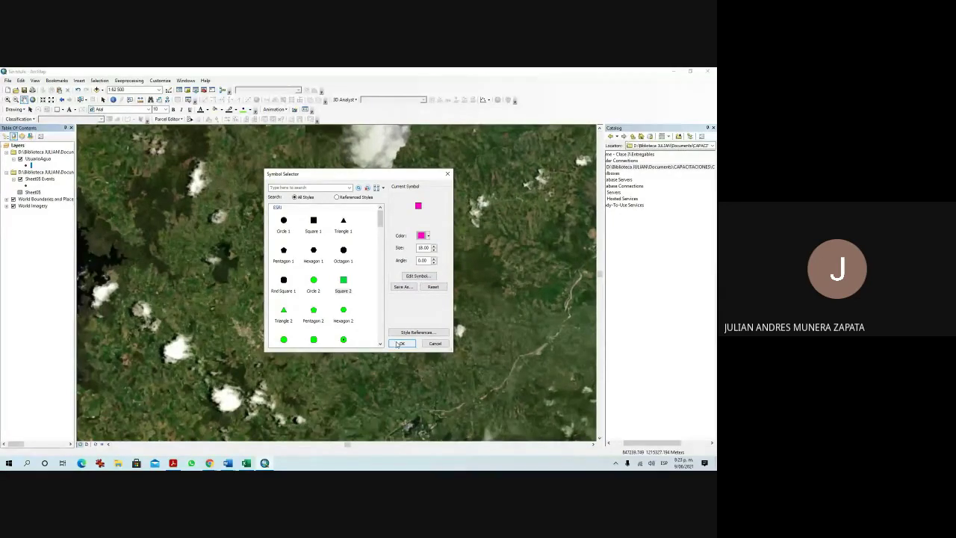
left_click(399, 343)
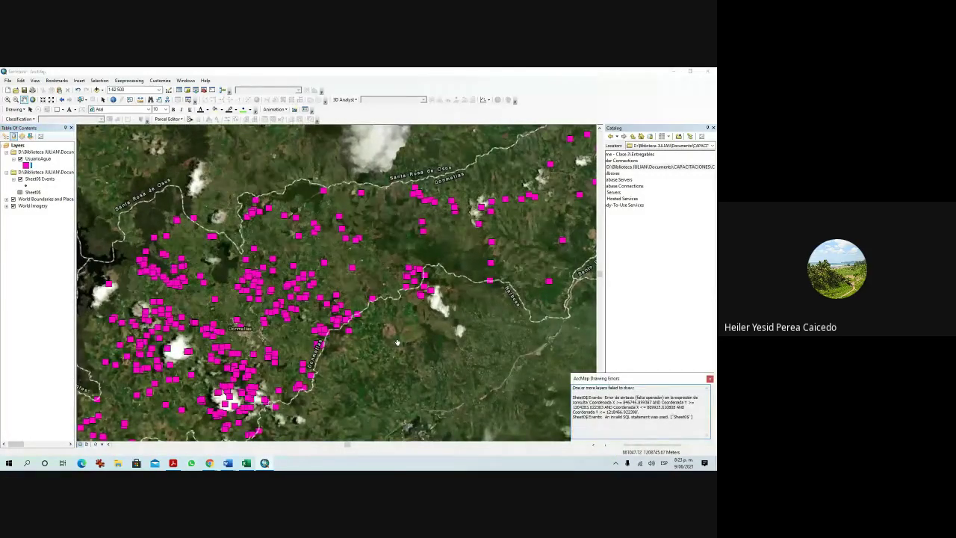
Examine how the UsuarioAgua points are distributed across Donmatías against the imagery and municipal boundaries, from west to northeast.
scroll(440, 220, "up", 1)
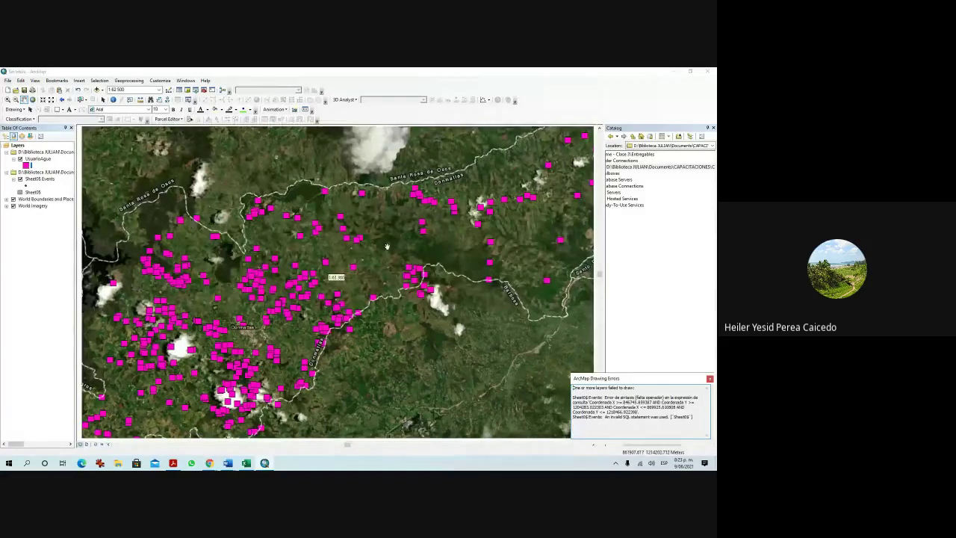
left_click_drag(387, 247, 401, 217)
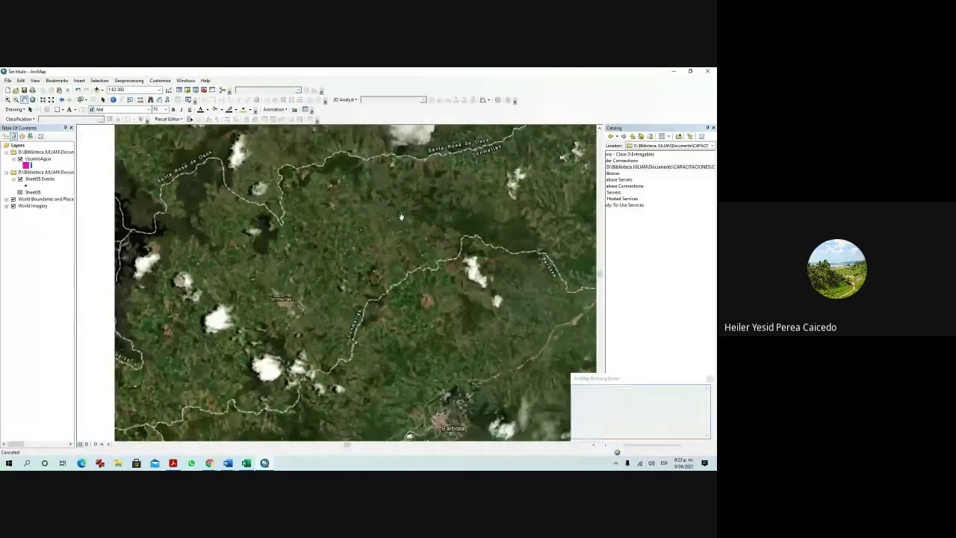
scroll(396, 228, "down", 1)
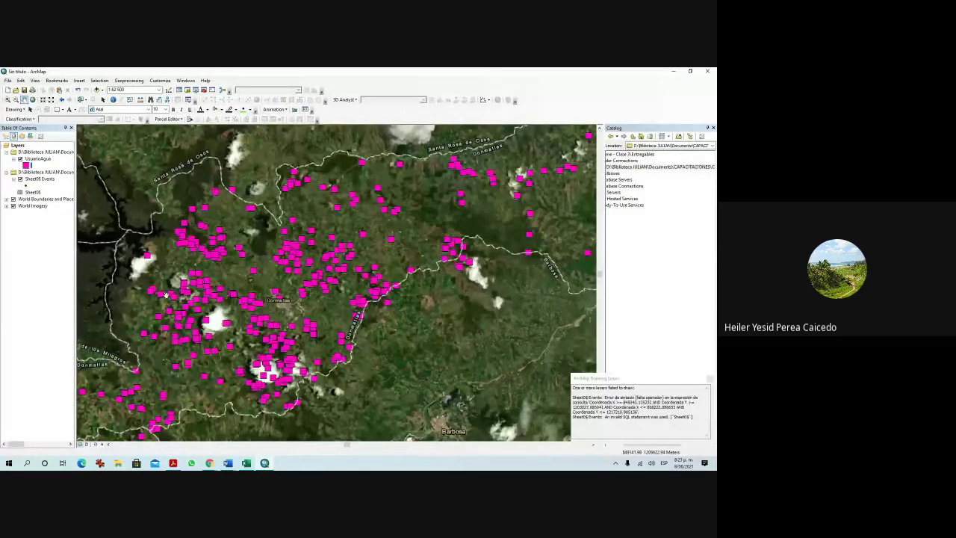
left_click_drag(164, 296, 217, 362)
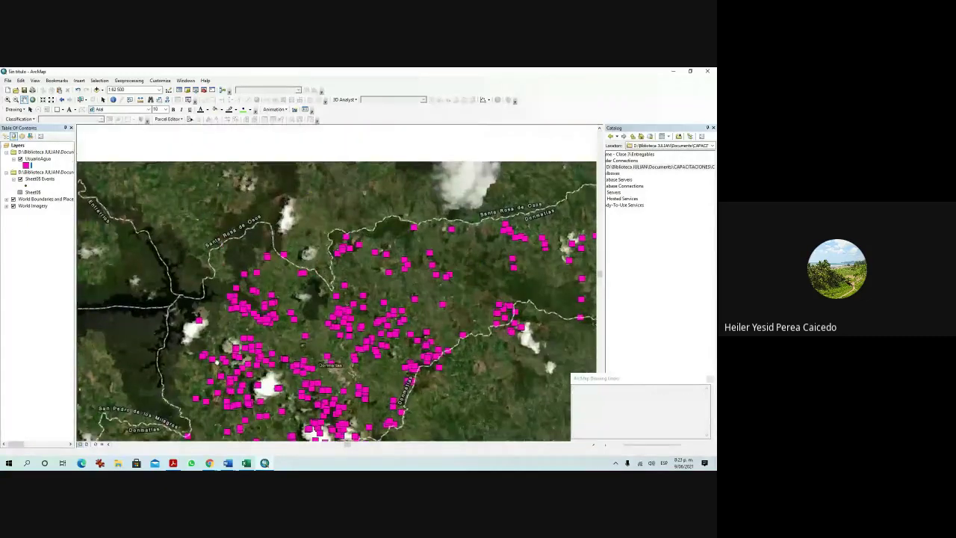
mouse_move(284, 351)
left_mouse_down()
mouse_move(275, 321)
mouse_move(89, 318)
mouse_move(53, 336)
left_mouse_up()
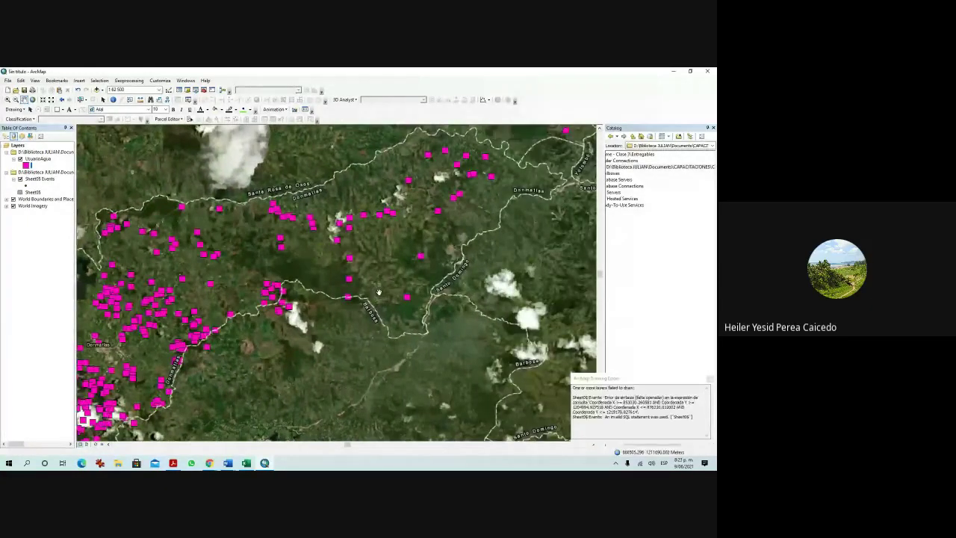
left_click_drag(378, 292, 339, 354)
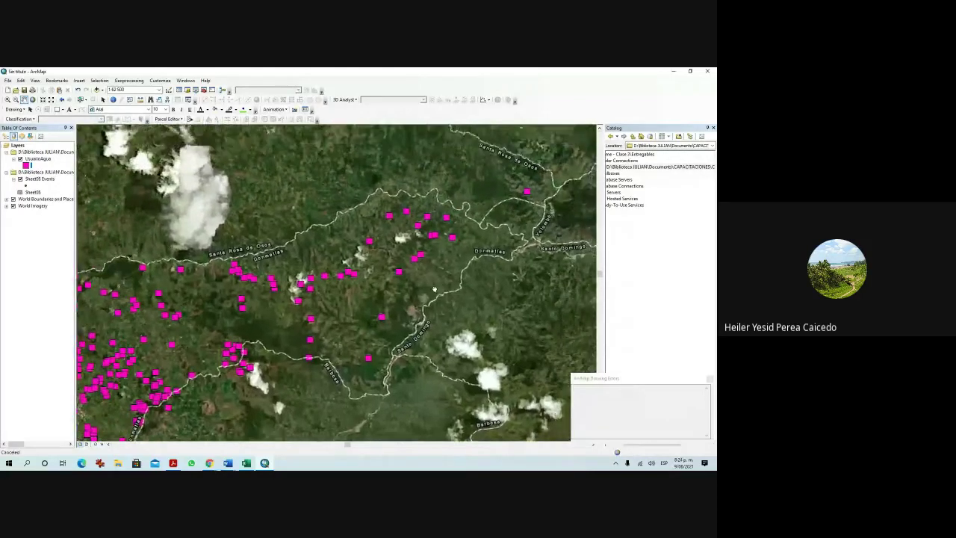
left_click_drag(434, 289, 415, 308)
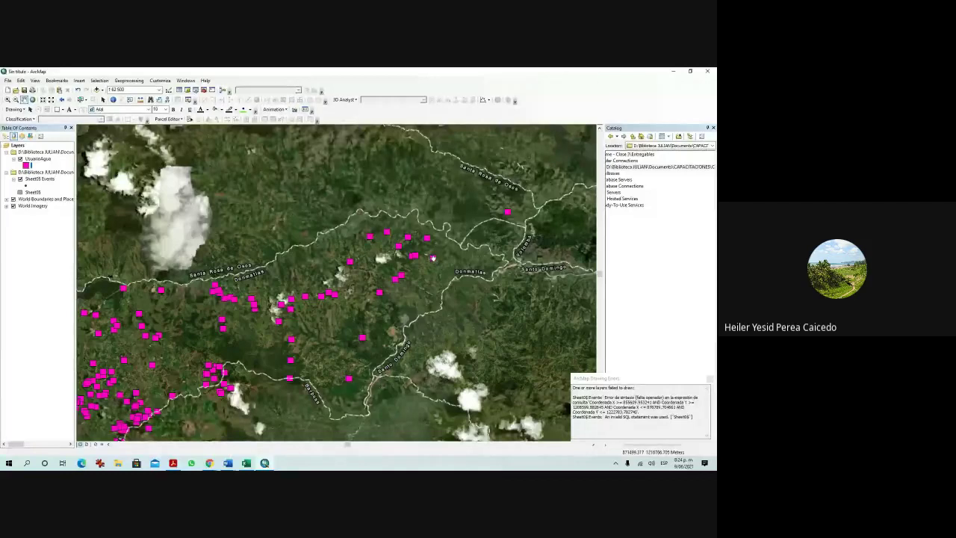
left_click_drag(432, 257, 336, 284)
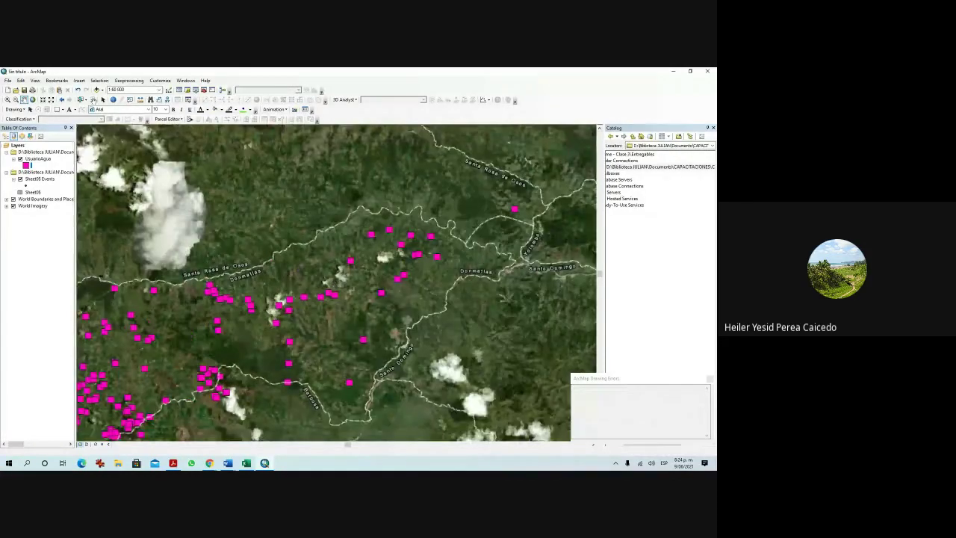
Identify a UsuarioAgua point near Donmatías's northeastern boundary and review its permit attributes, including the resolution description.
left_click(113, 100)
left_click(363, 278)
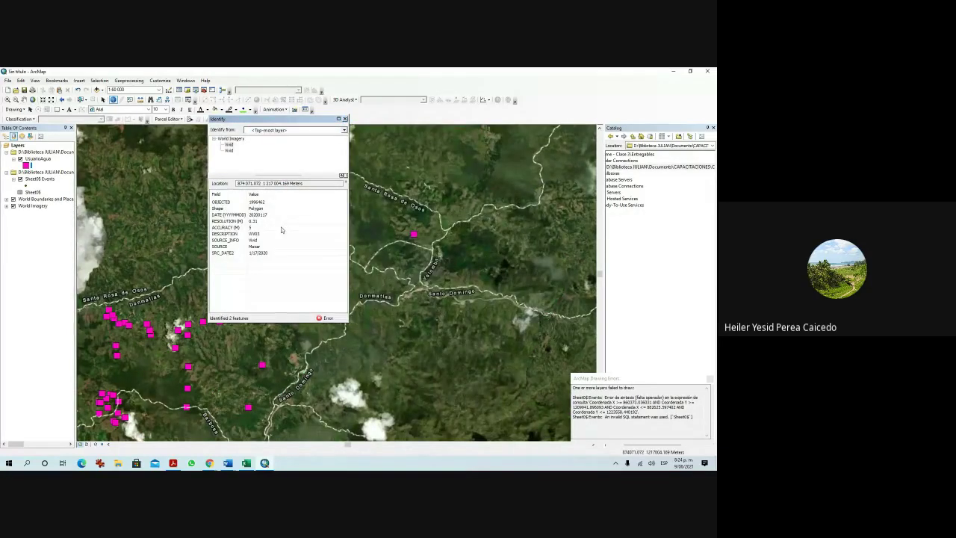
left_click(345, 119)
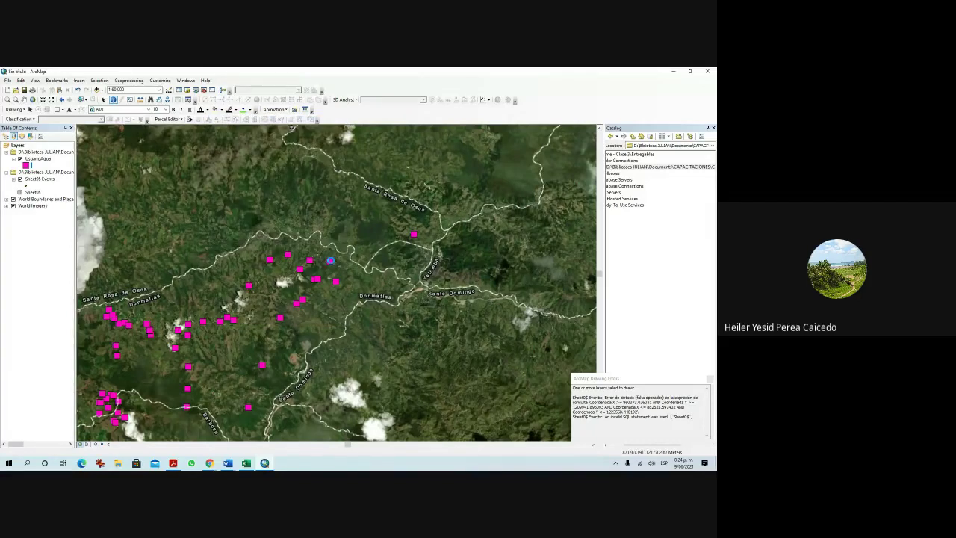
left_click(330, 260)
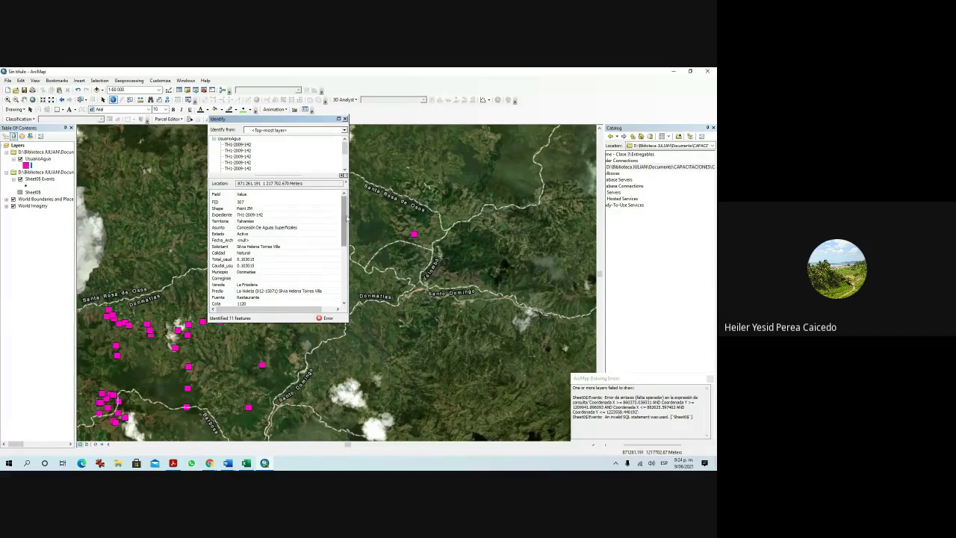
left_click_drag(346, 217, 346, 273)
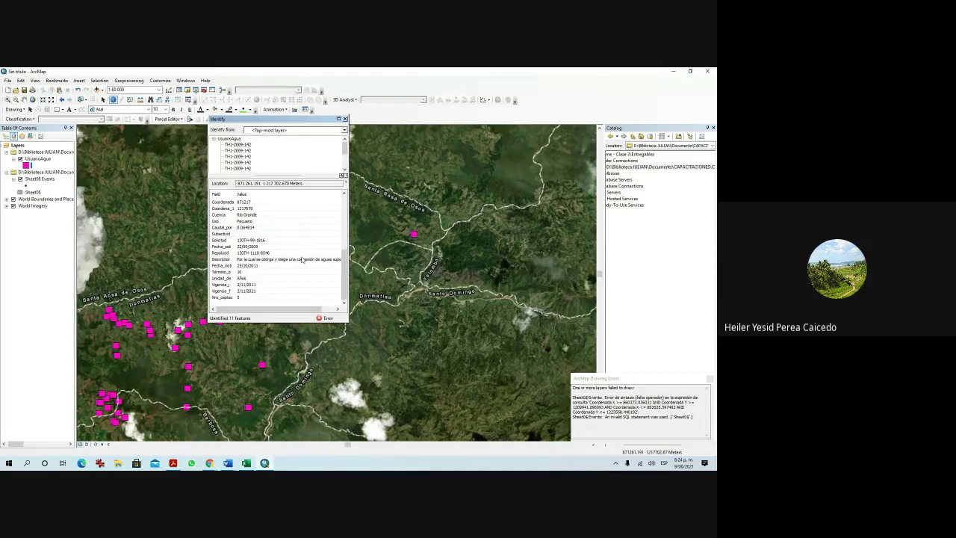
left_click(319, 262)
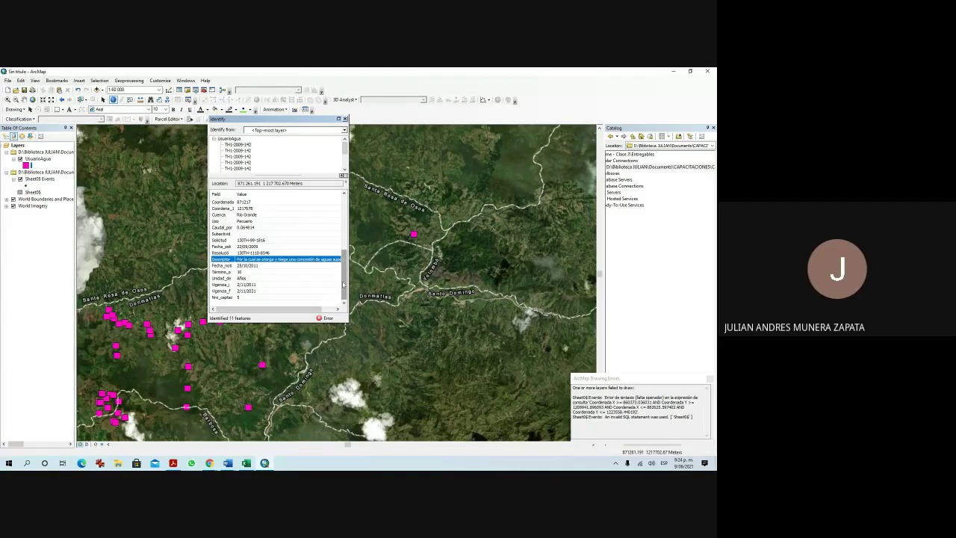
mouse_move(345, 287)
left_mouse_down()
mouse_move(349, 229)
mouse_move(348, 295)
left_mouse_up()
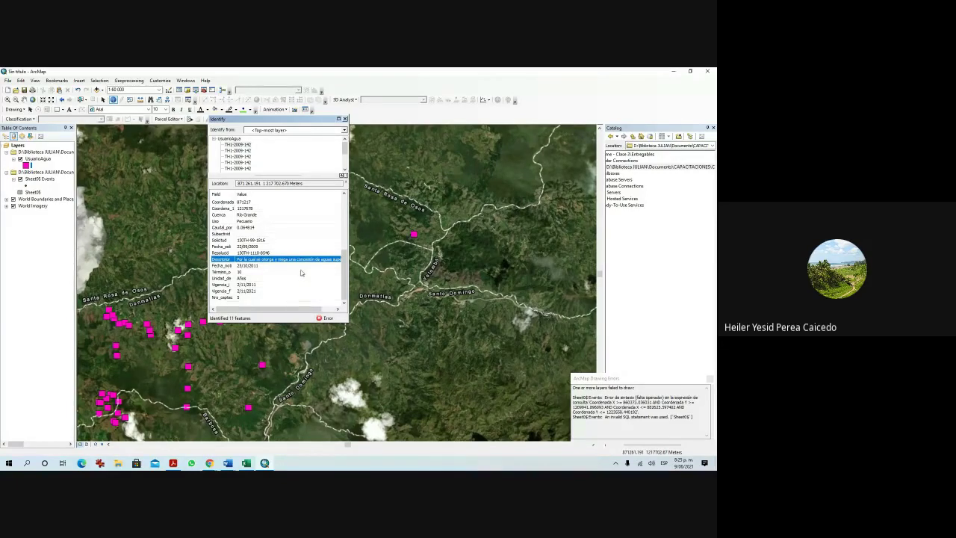
scroll(284, 268, "up", 3)
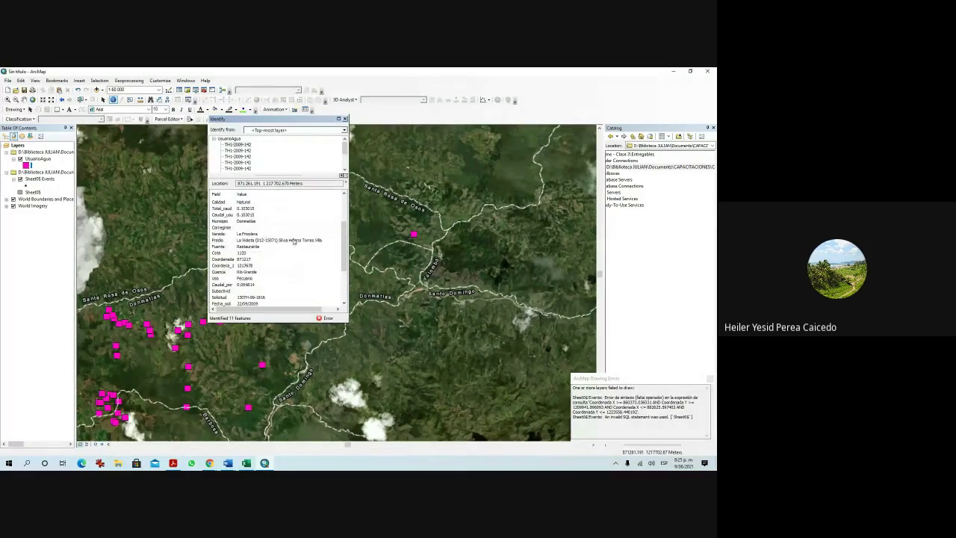
left_click(344, 120)
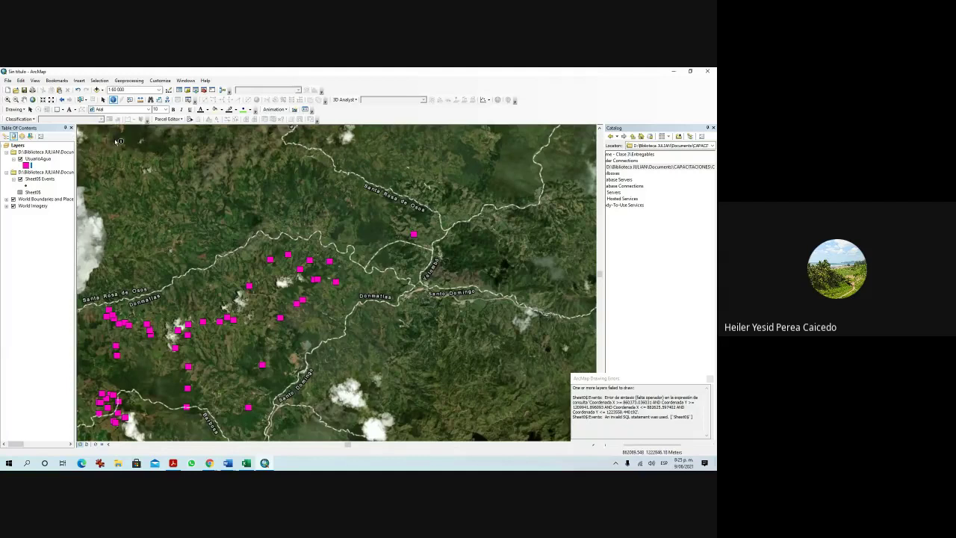
Remove the source group containing the Sheet05 Events layer and its table from the map.
scroll(322, 293, "down", 1)
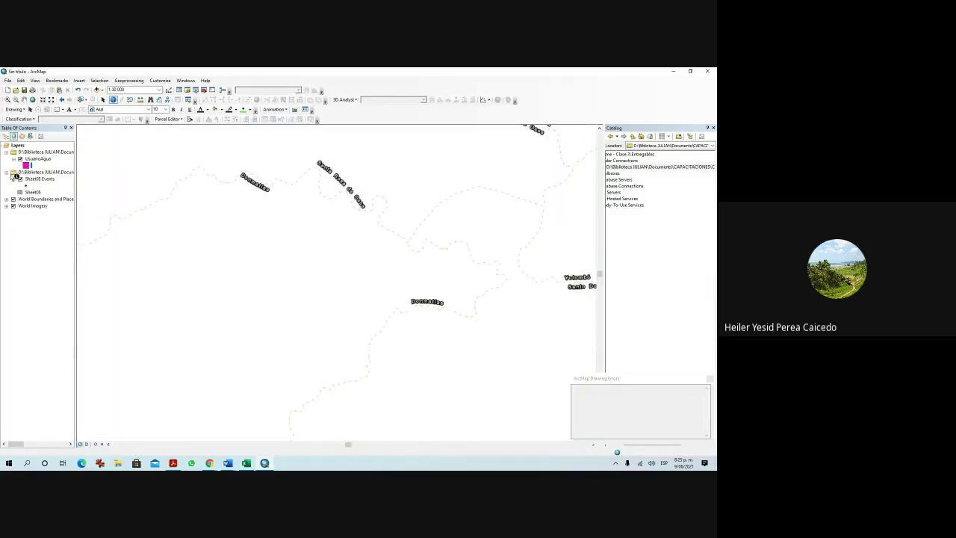
right_click(29, 173)
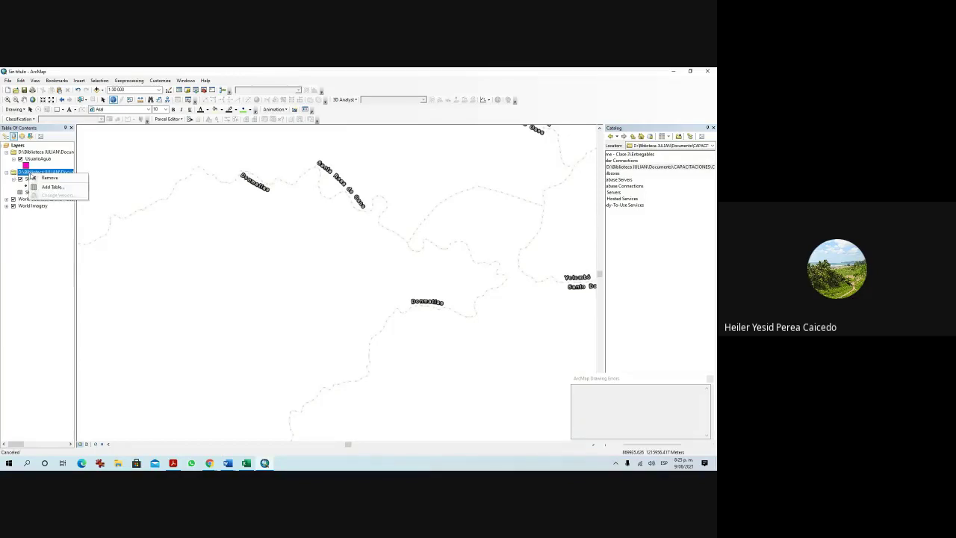
left_click(43, 178)
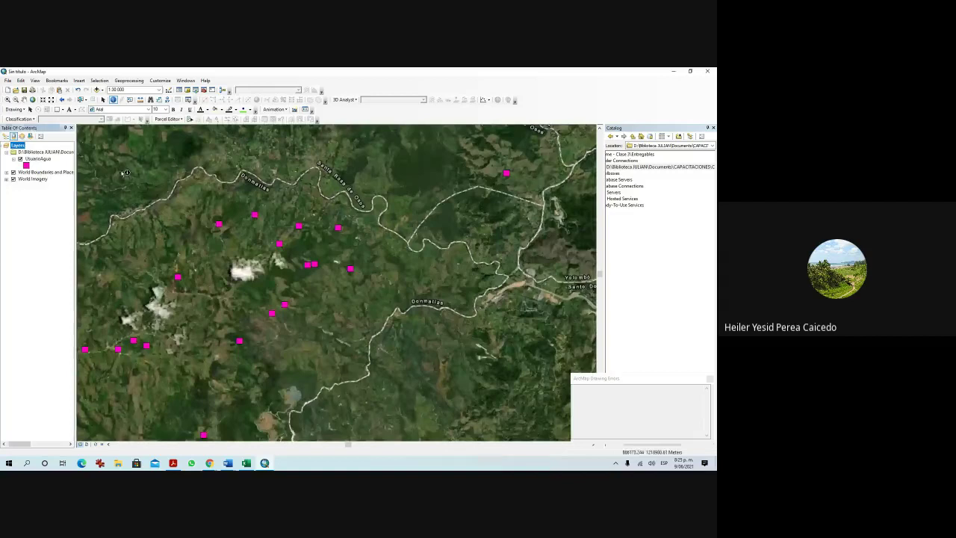
Identify the imagery at a spot beside the northeastern UsuarioAgua points and close the results.
scroll(276, 243, "up", 3)
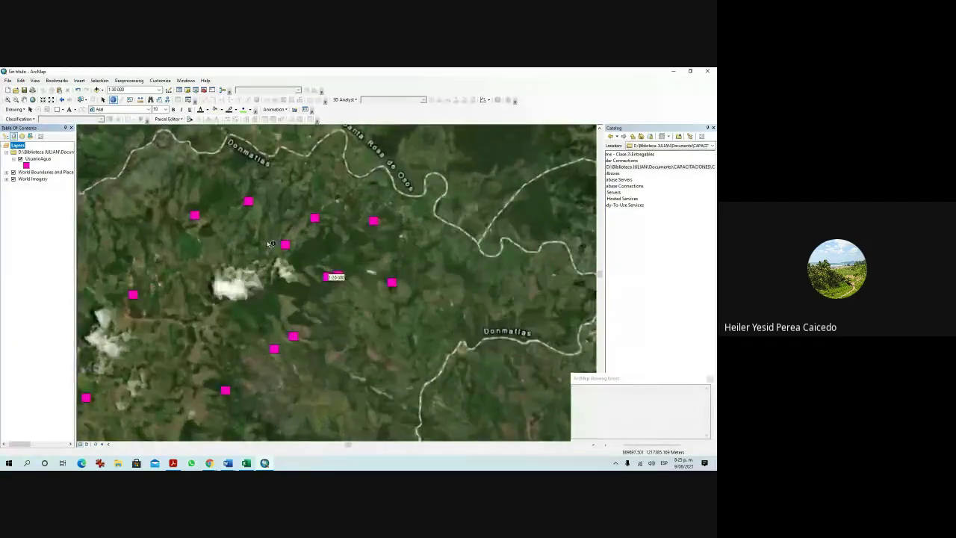
scroll(271, 243, "up", 1)
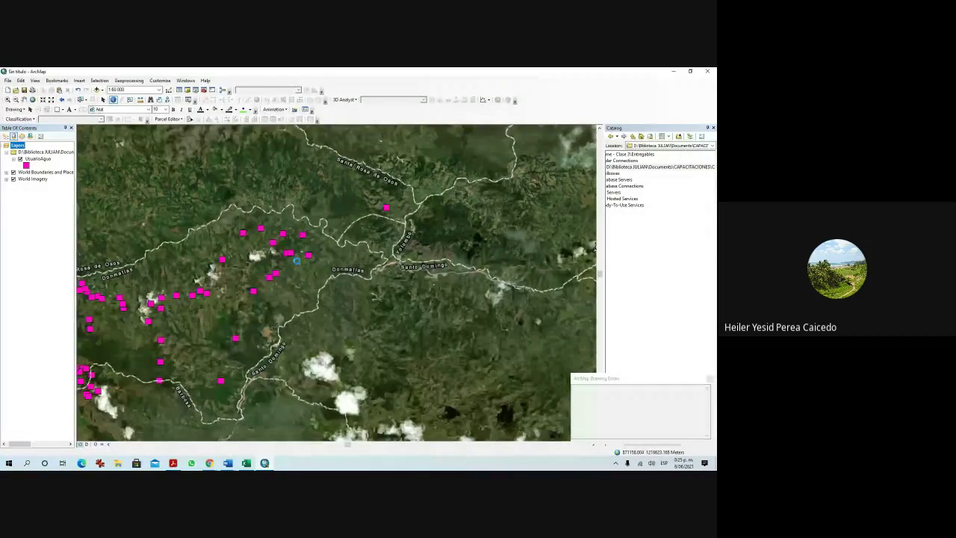
left_click(296, 260)
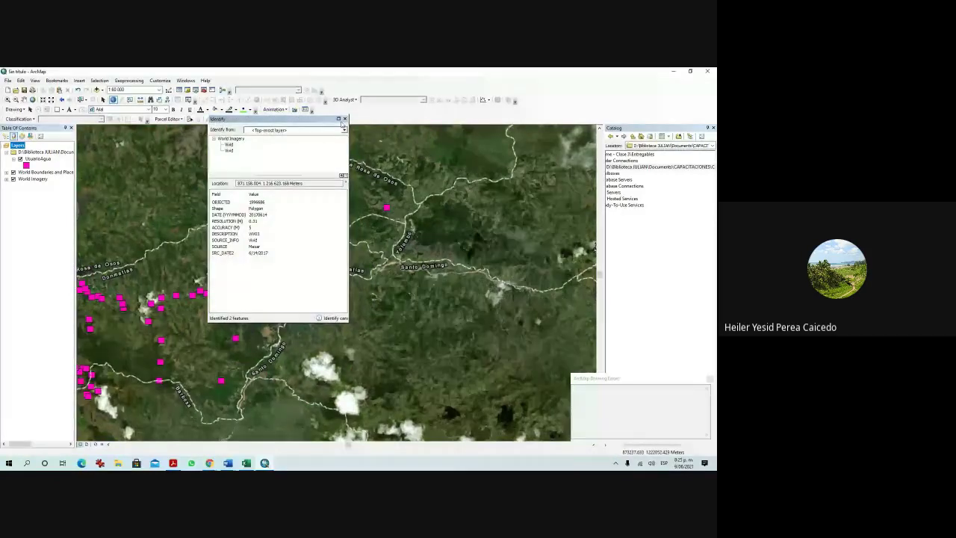
left_click(344, 118)
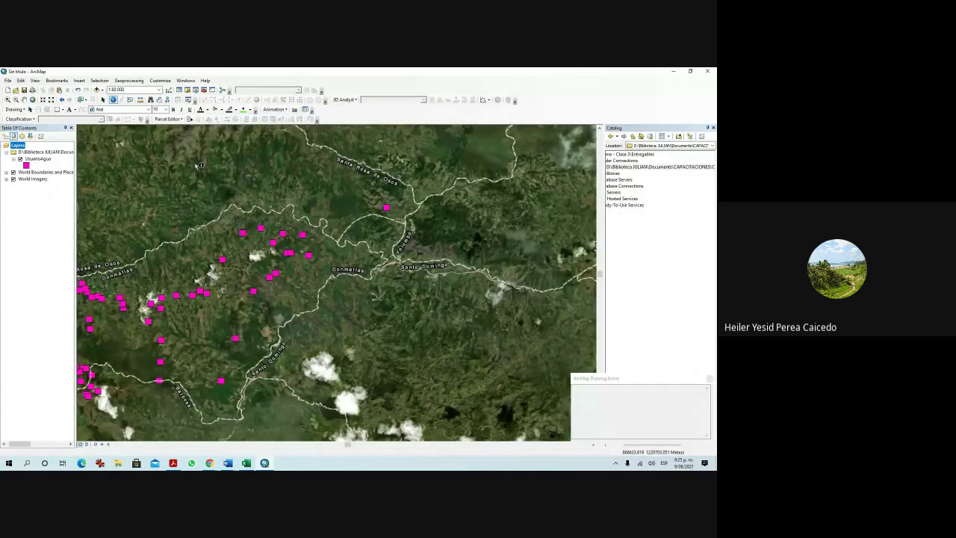
Open the attribute table of the UsuarioAgua layer and enlarge its window to show more records.
left_click(38, 160)
right_click(39, 160)
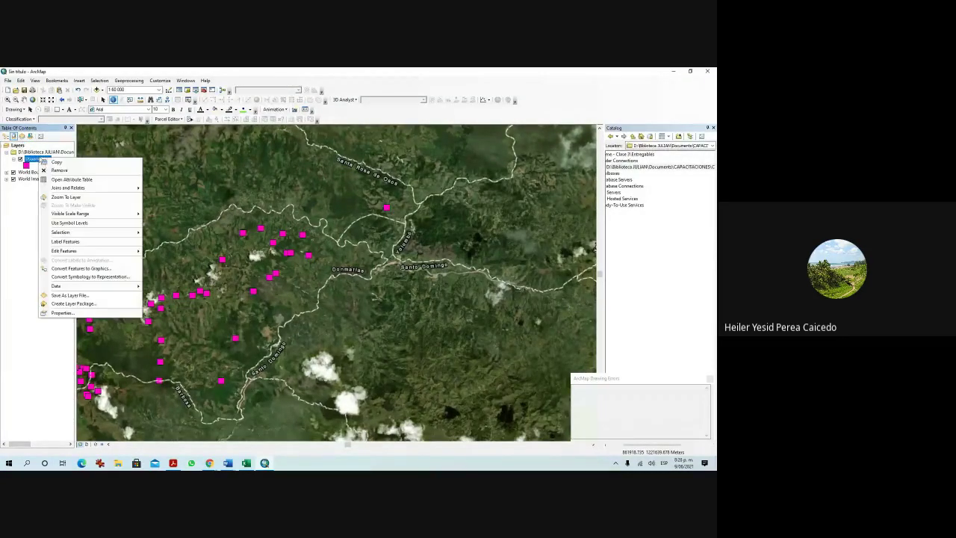
left_click(72, 179)
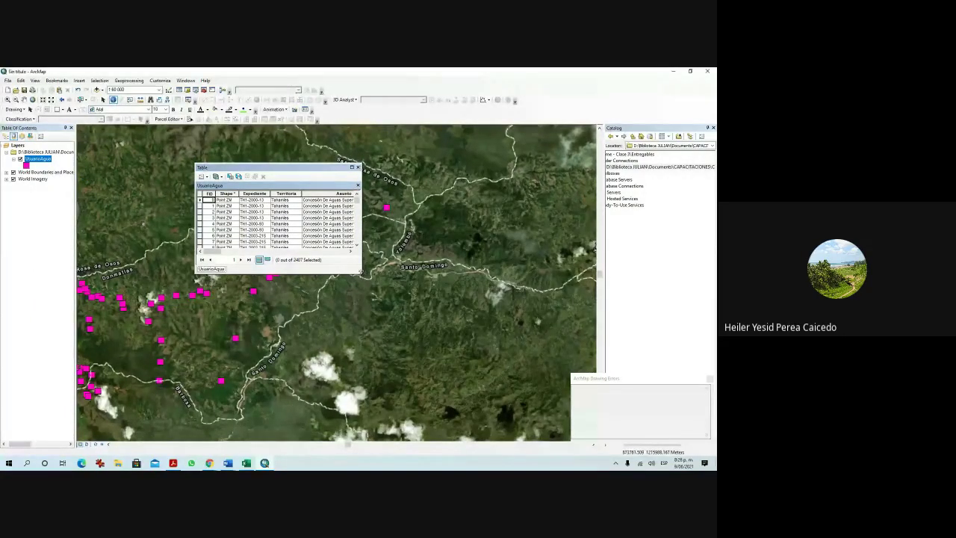
left_click_drag(361, 273, 381, 347)
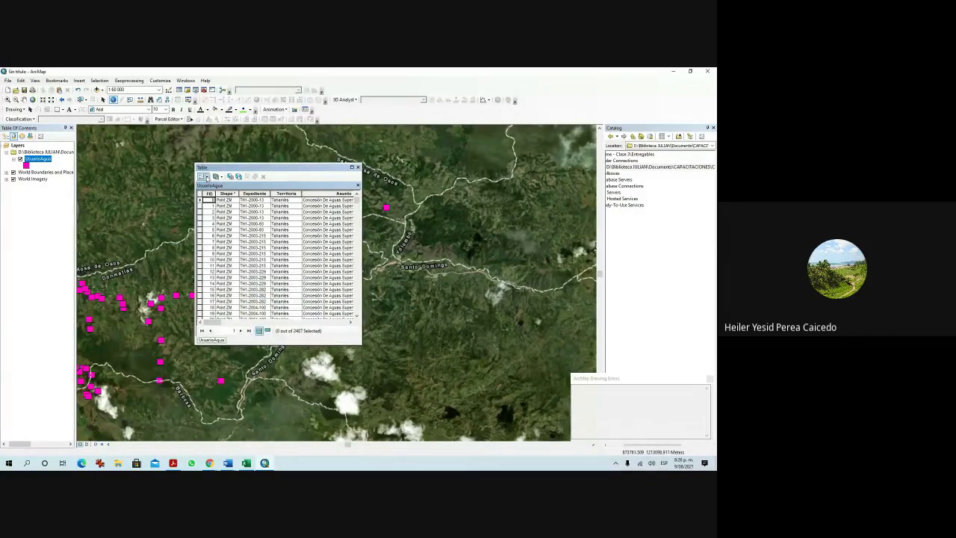
Start exporting the UsuarioAgua attribute table with all records included.
left_click(203, 177)
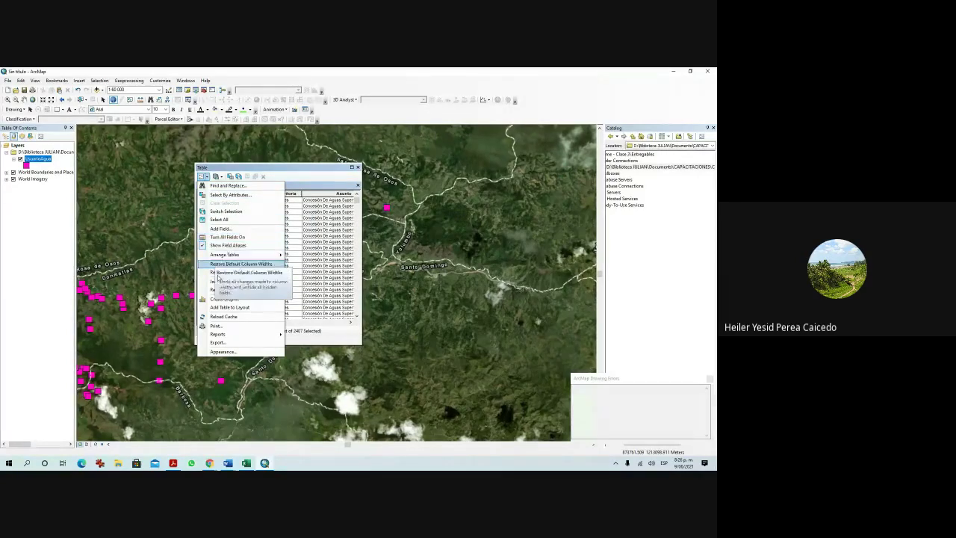
mouse_move(233, 338)
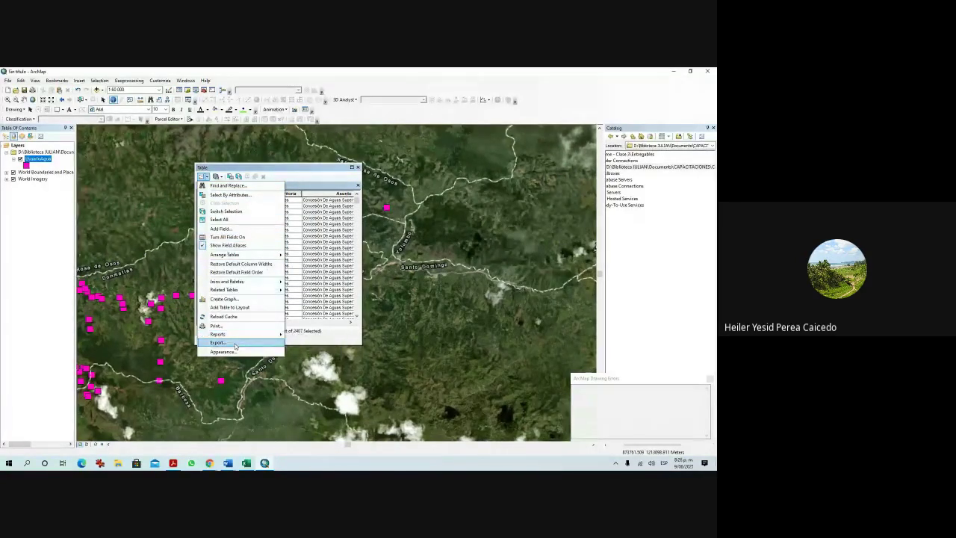
left_click(235, 344)
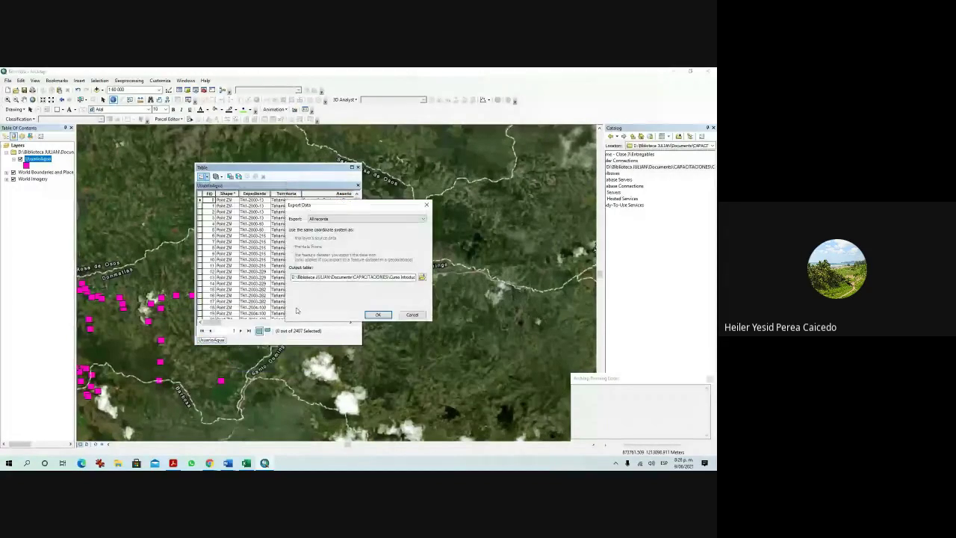
left_click(381, 218)
left_click(381, 219)
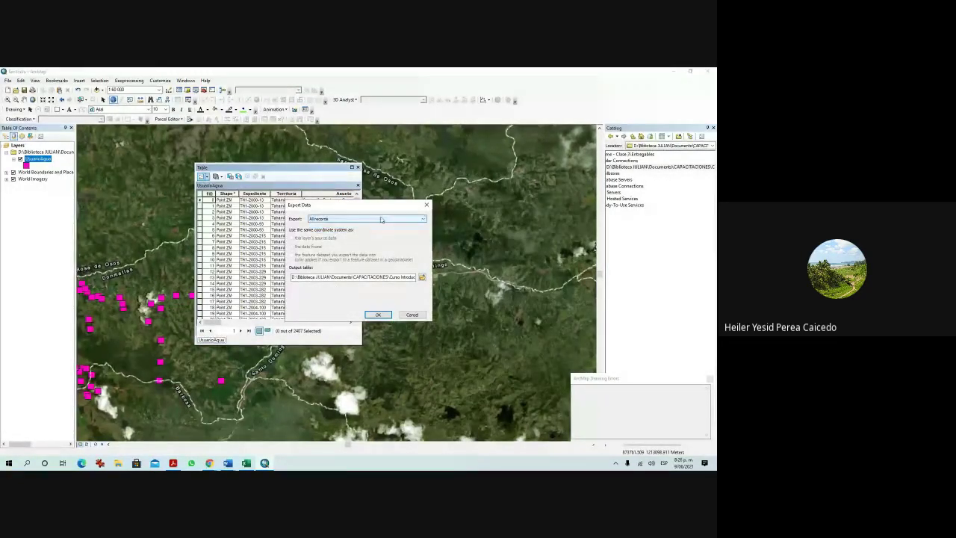
left_click(422, 278)
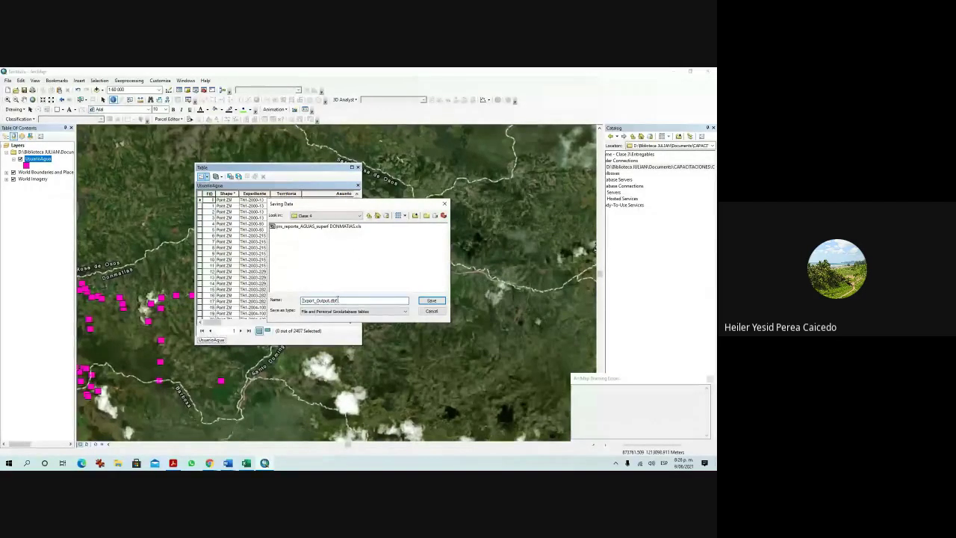
left_click_drag(331, 300, 278, 300)
key("BackSpace")
key("Return")
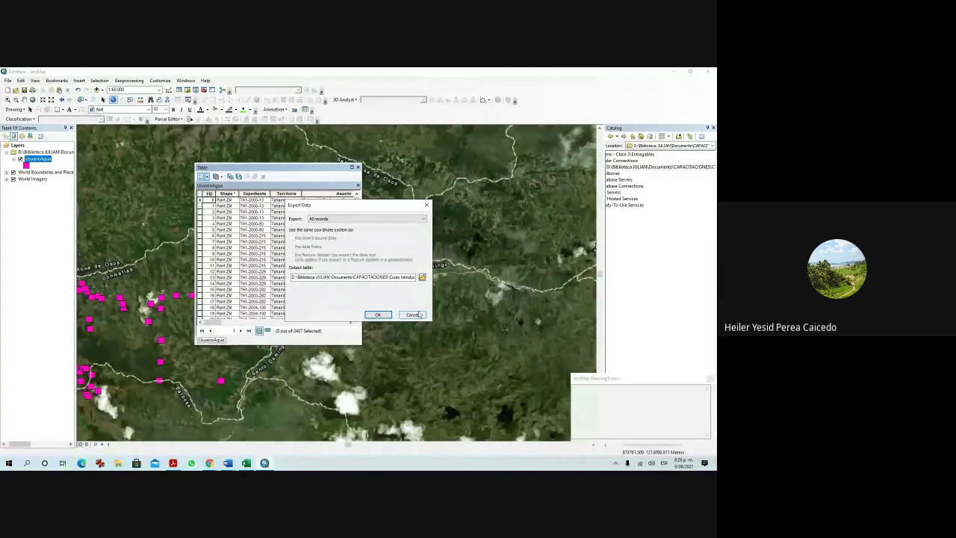
Choose dBASE Table as the output format for the table export in the Clase 4 folder.
left_click(422, 277)
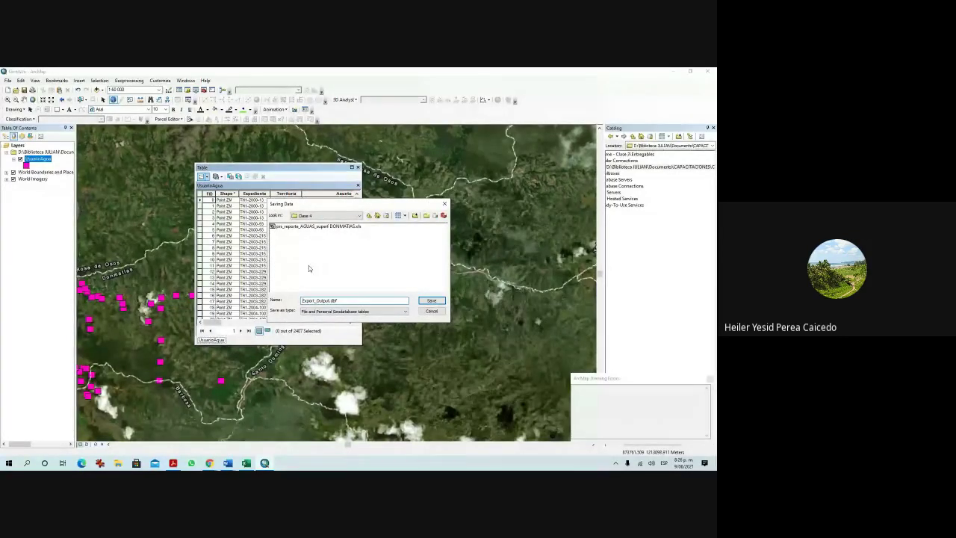
left_click(351, 312)
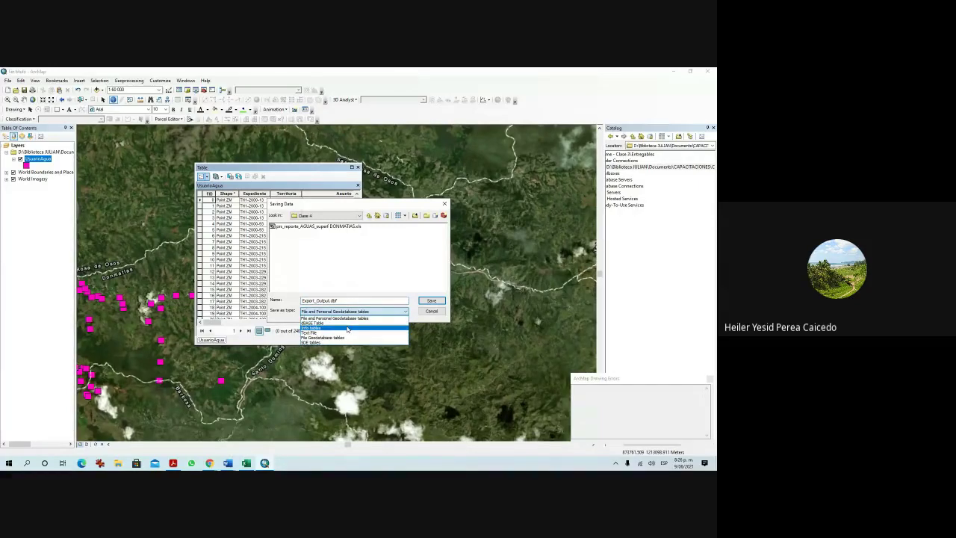
left_click(333, 322)
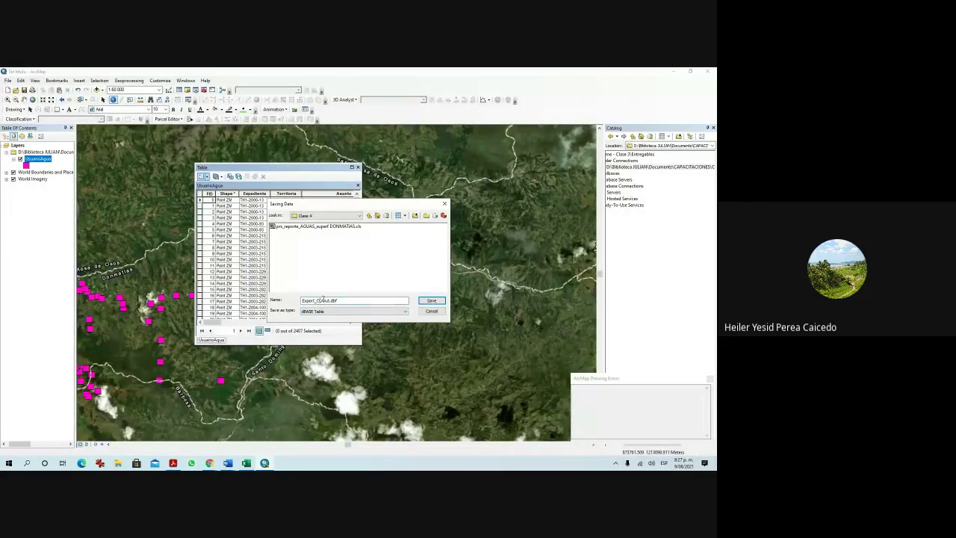
Name the output table AguasDonmatias, run the export and decline adding the new table to the map.
left_click(331, 300)
left_click_drag(331, 300, 287, 299)
key("BackSpace")
type("aguasDonmatias")
key("Home")
key("Delete")
type("A")
left_click(425, 301)
left_click(368, 316)
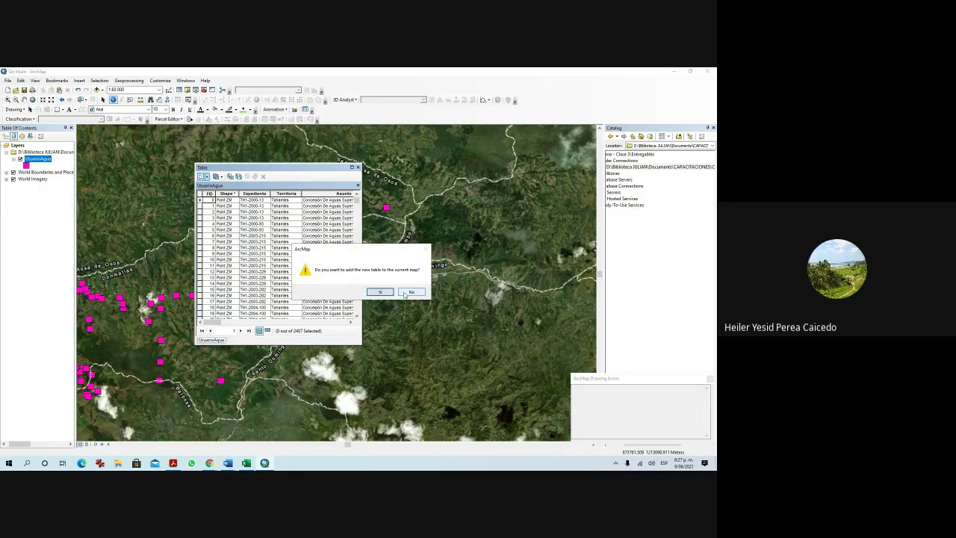
left_click(411, 292)
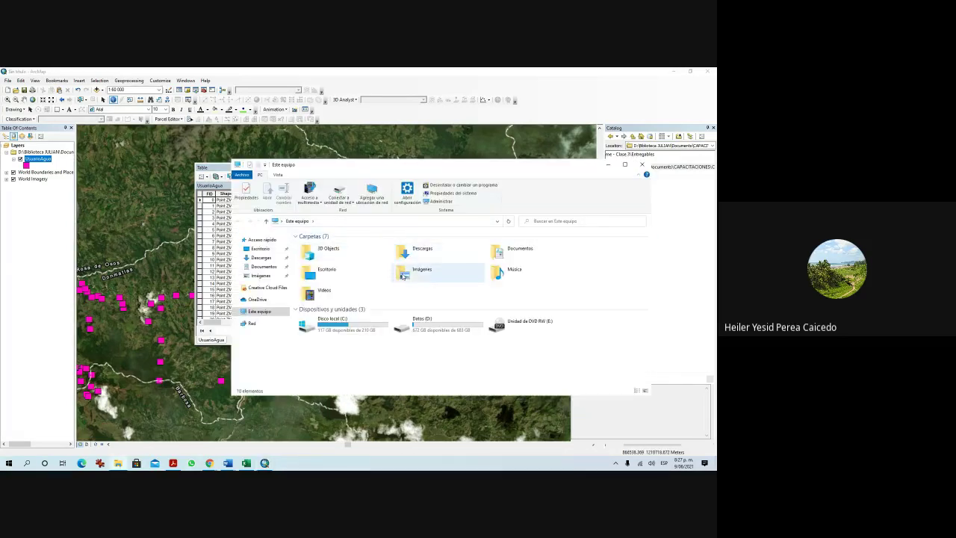
Switch to File Explorer and open the Clase 4 folder under Documentos, CAPACITACIONES, Curso Introduccion a los SIG.
double_click(514, 256)
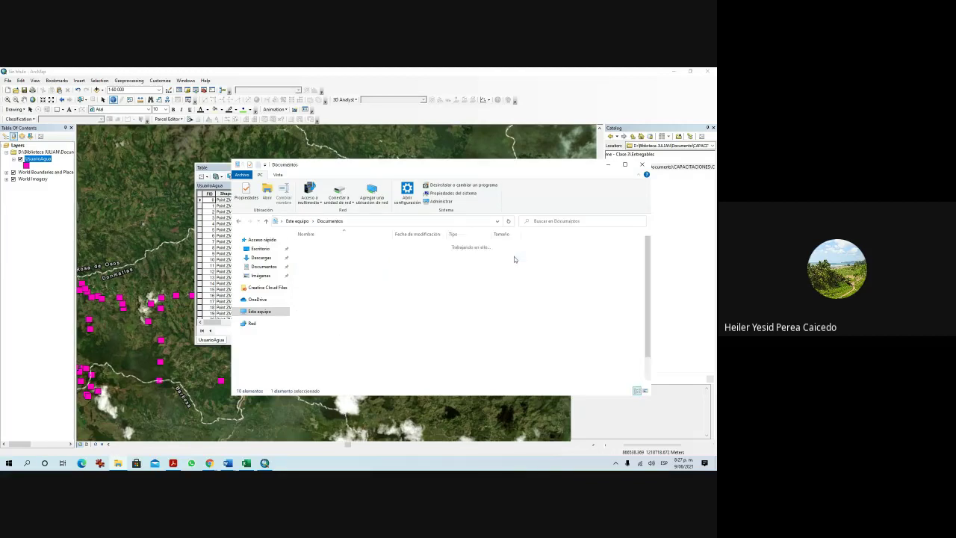
double_click(351, 272)
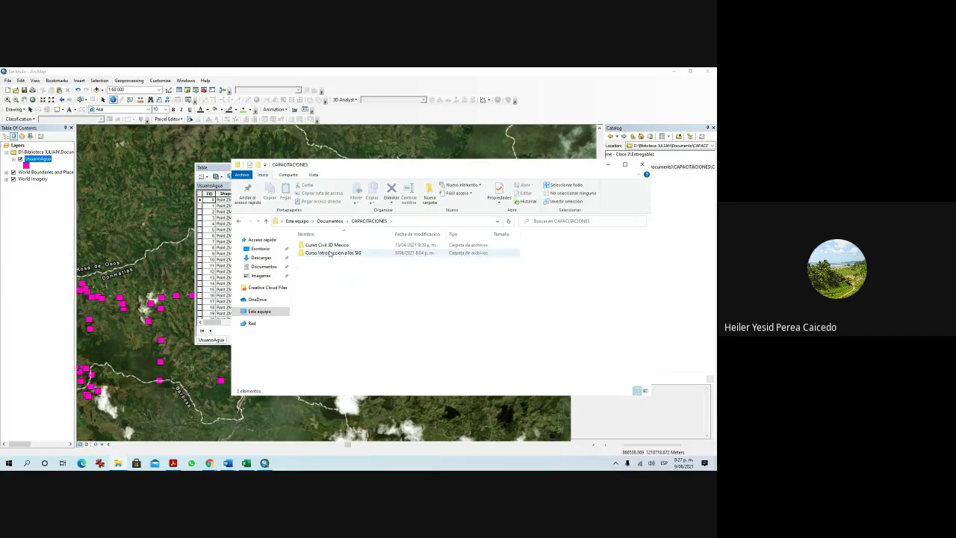
double_click(329, 253)
double_click(322, 272)
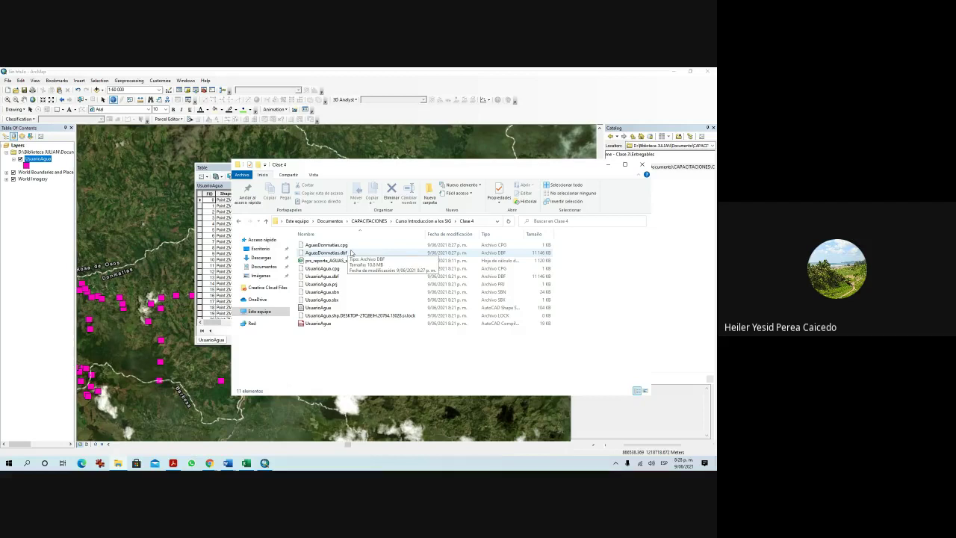
Rename AguasDonmatias.dbf as AguasDonmatias.xls and accept the extension change.
left_click(352, 253)
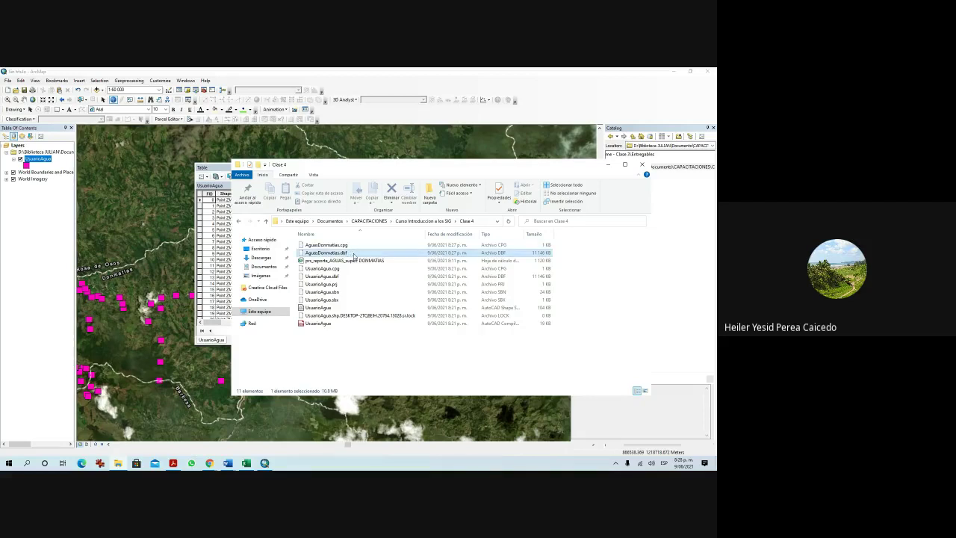
right_click(354, 256)
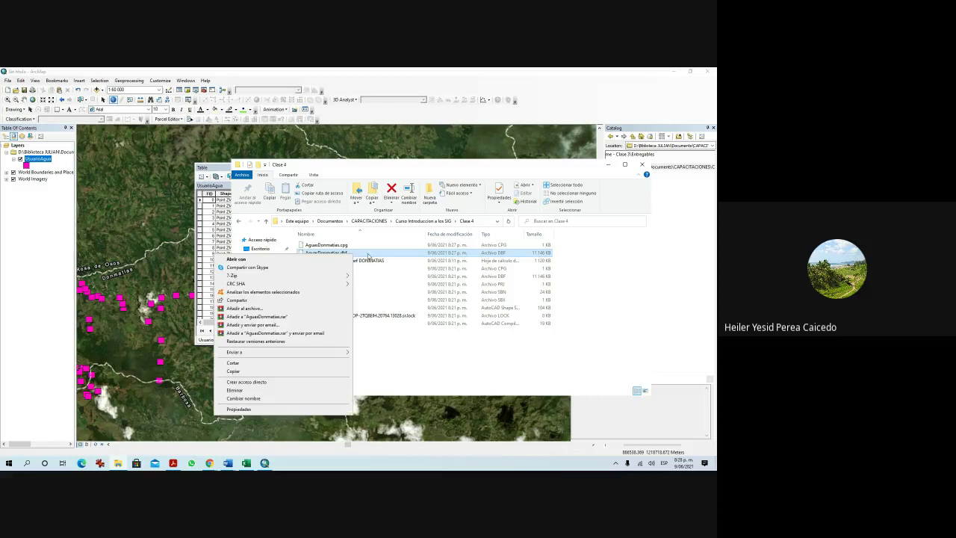
left_click(262, 397)
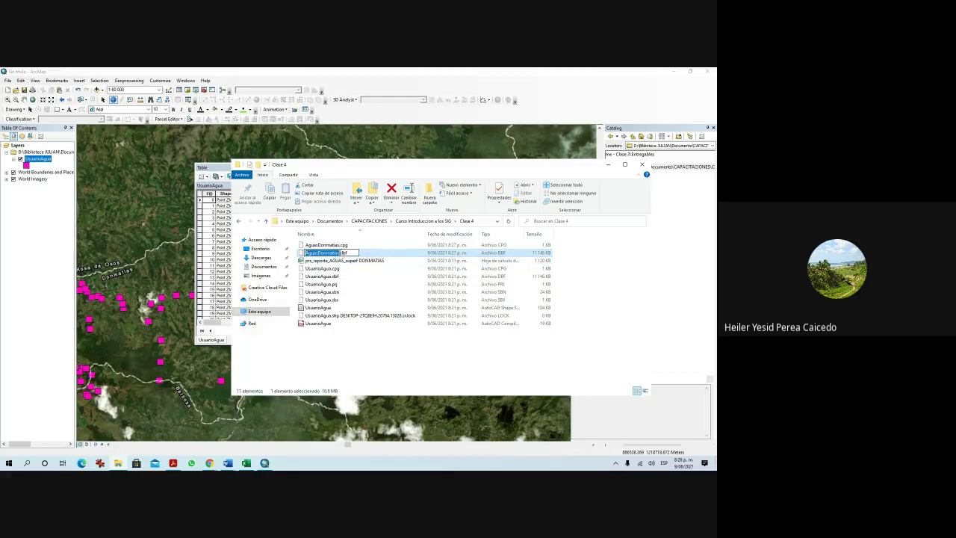
left_click(340, 253)
key("BackSpace")
key("BackSpace")
key("BackSpace")
type("s")
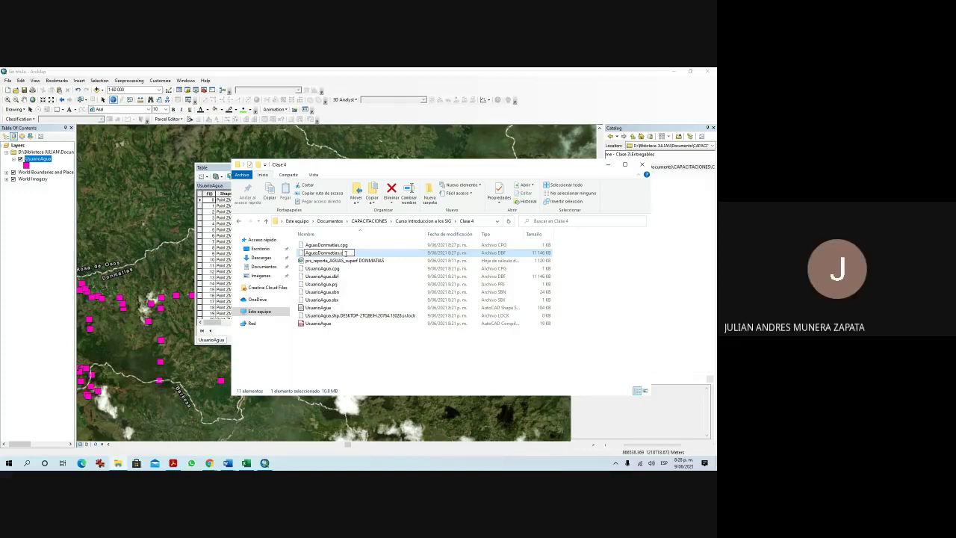
type("ls")
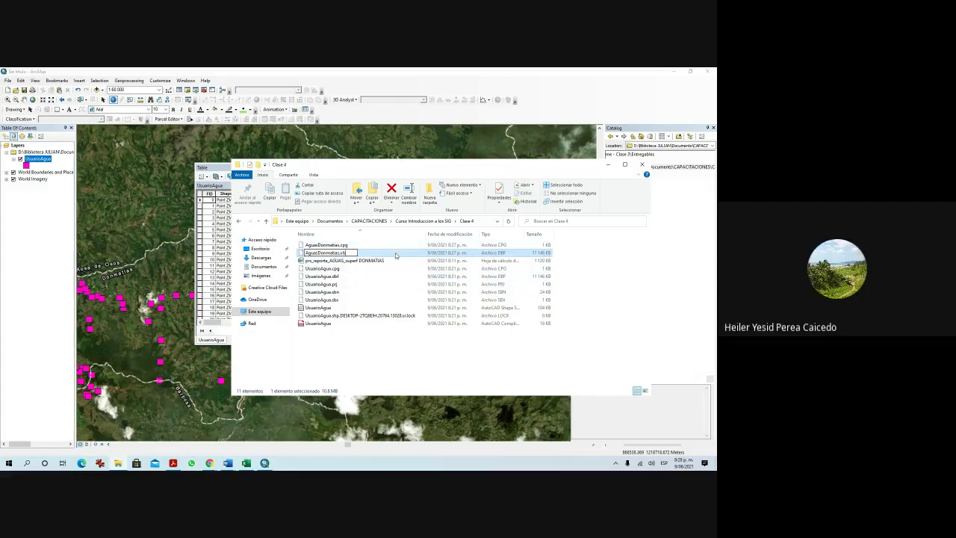
left_click(395, 256)
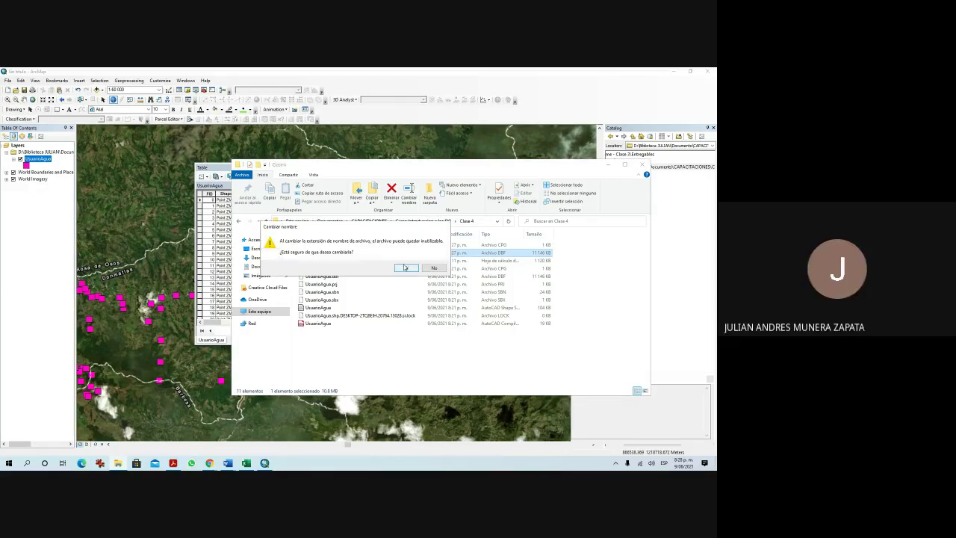
left_click(407, 268)
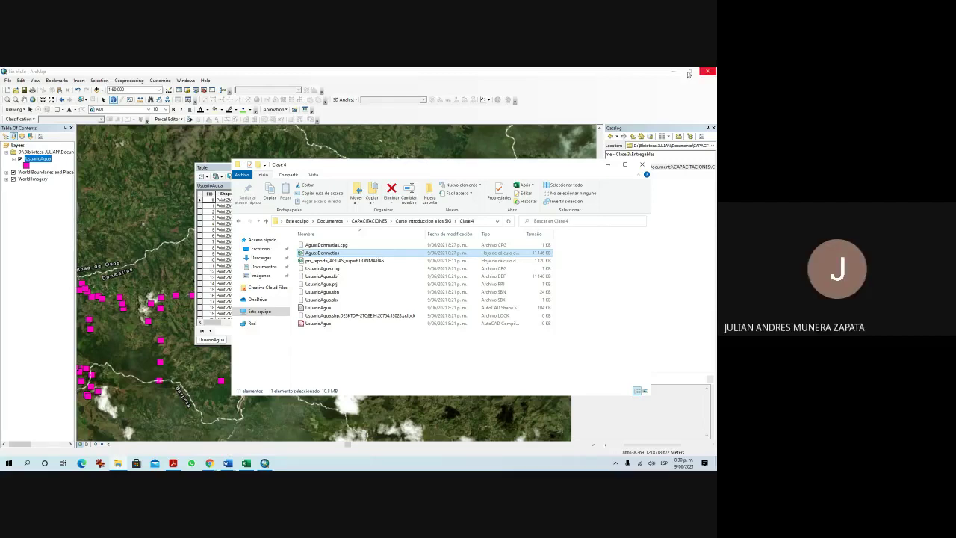
Close the Clase 4 folder window, the UsuarioAgua attribute table and the drawing errors window.
left_click(642, 164)
left_click(357, 168)
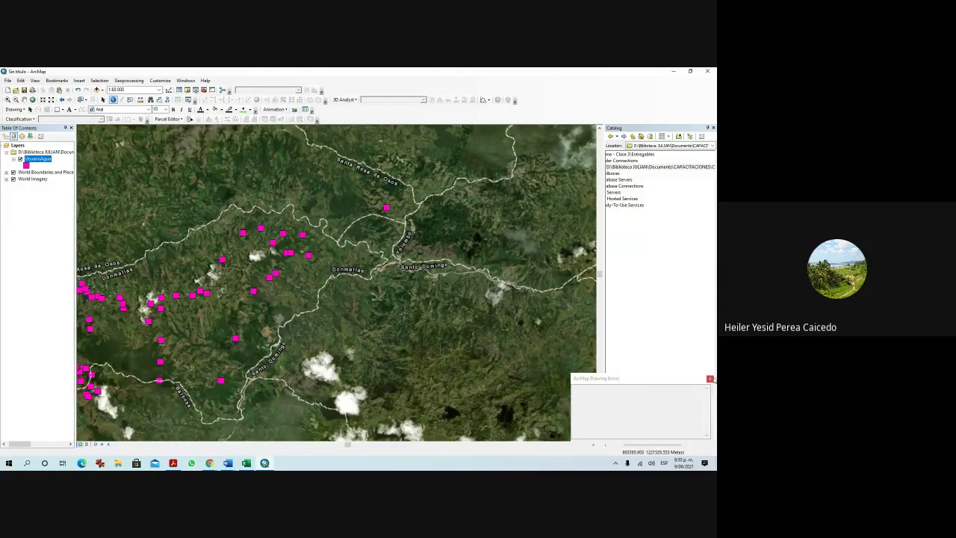
left_click(709, 378)
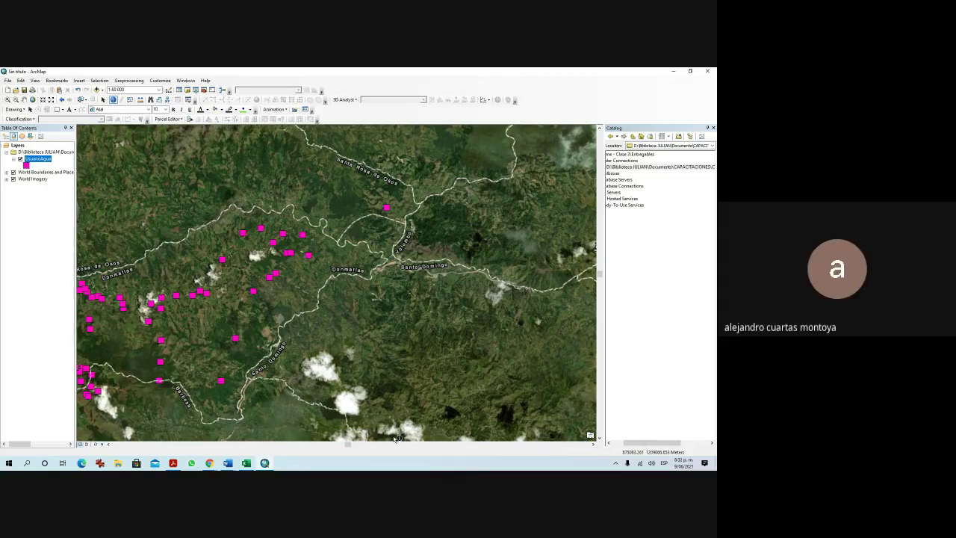
Switch to the Google Meet call in Chrome and bring up the option to stop presenting.
left_click(210, 464)
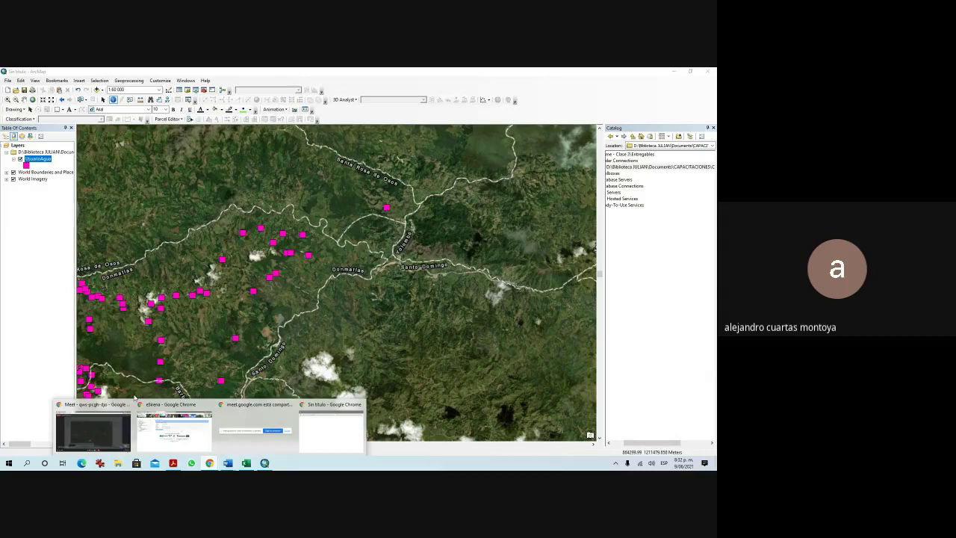
left_click(105, 418)
left_click(372, 442)
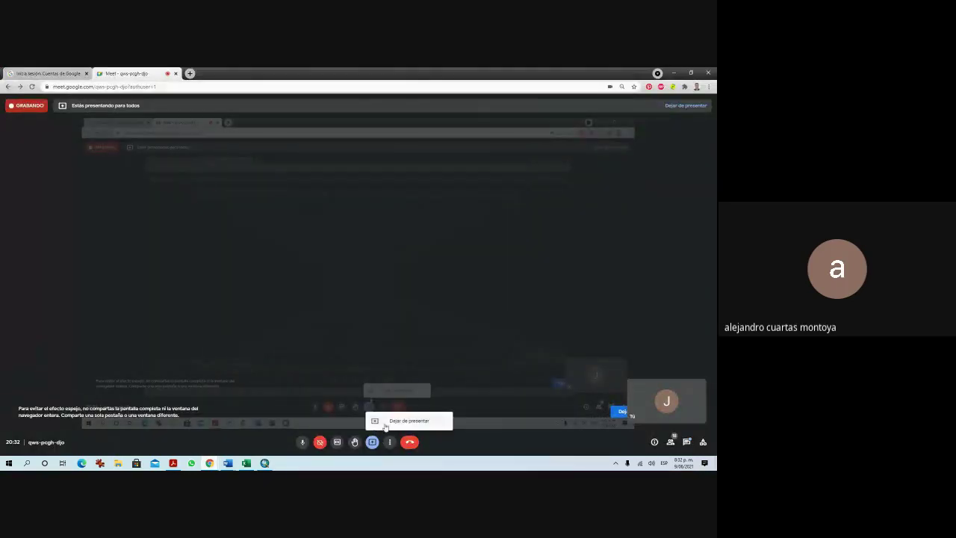
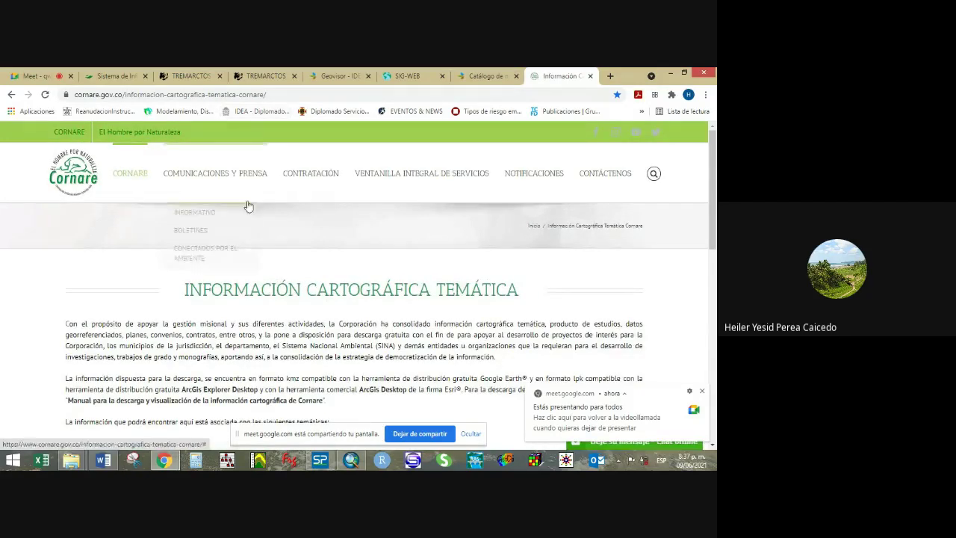
Expand the Áreas Protegidas topic under Información Cartográfica Temática and review its downloadable datasets and their formats.
left_click_drag(189, 292, 514, 290)
scroll(513, 289, "down", 4)
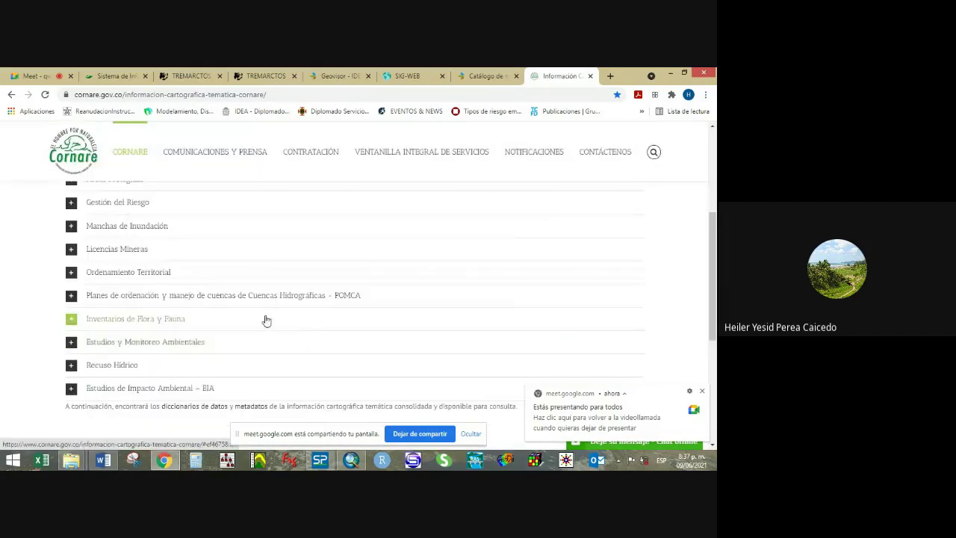
scroll(267, 320, "up", 1)
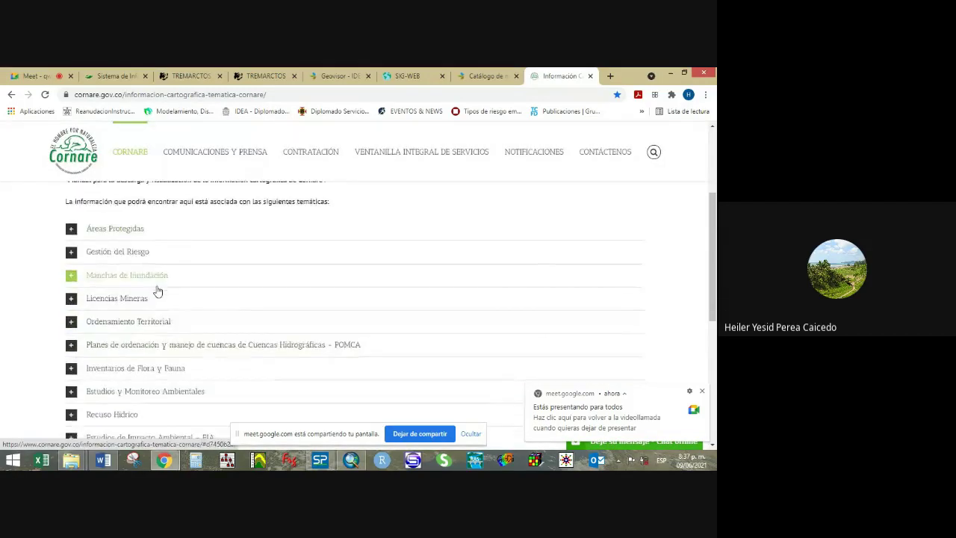
left_click(71, 233)
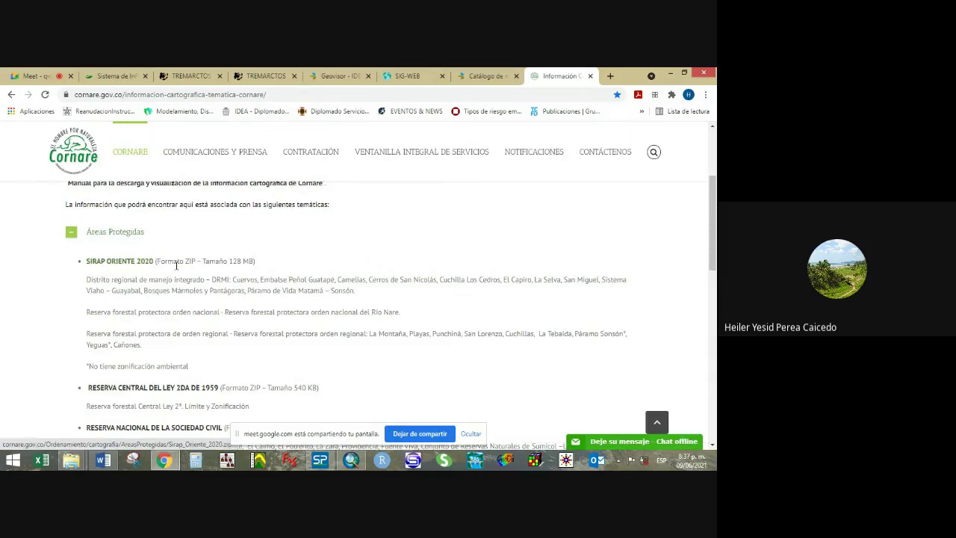
left_click_drag(166, 261, 196, 262)
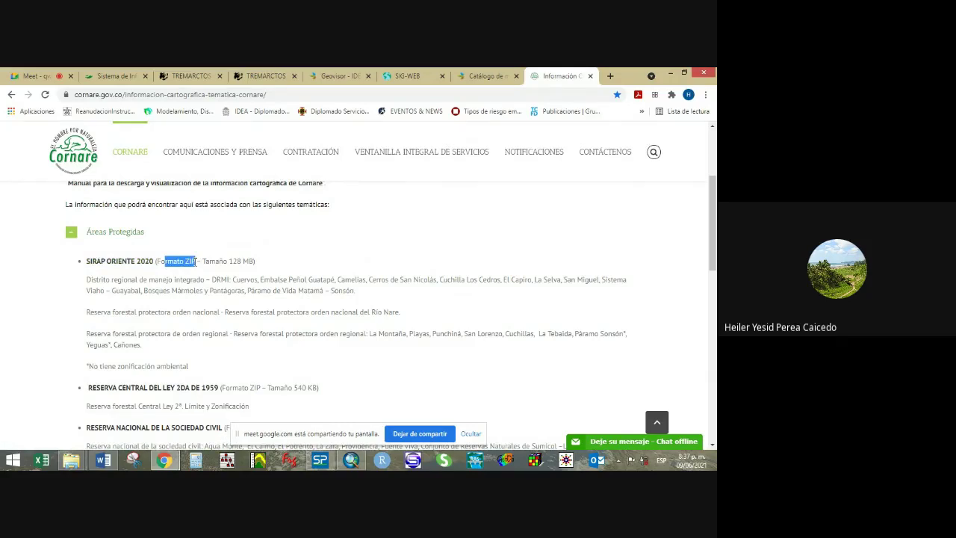
scroll(138, 335, "down", 1)
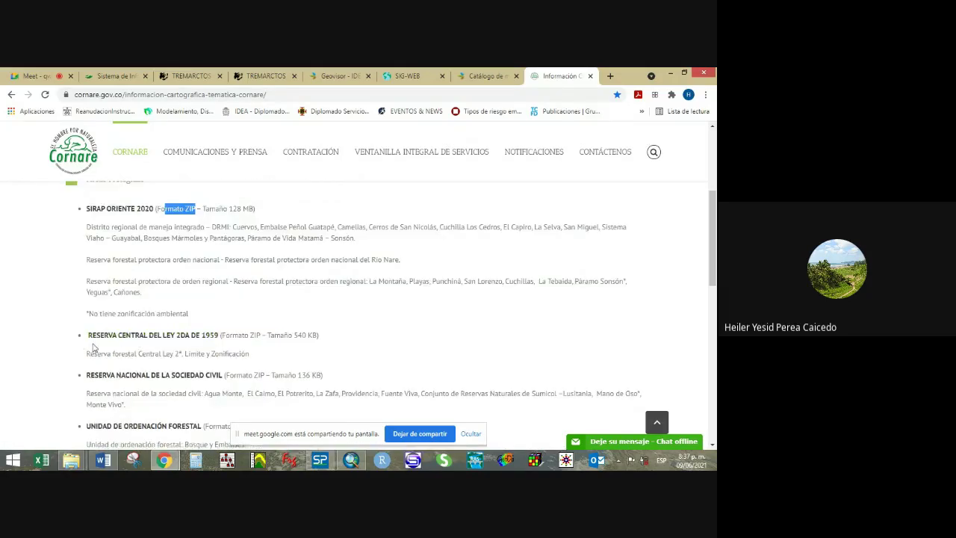
scroll(157, 337, "down", 1)
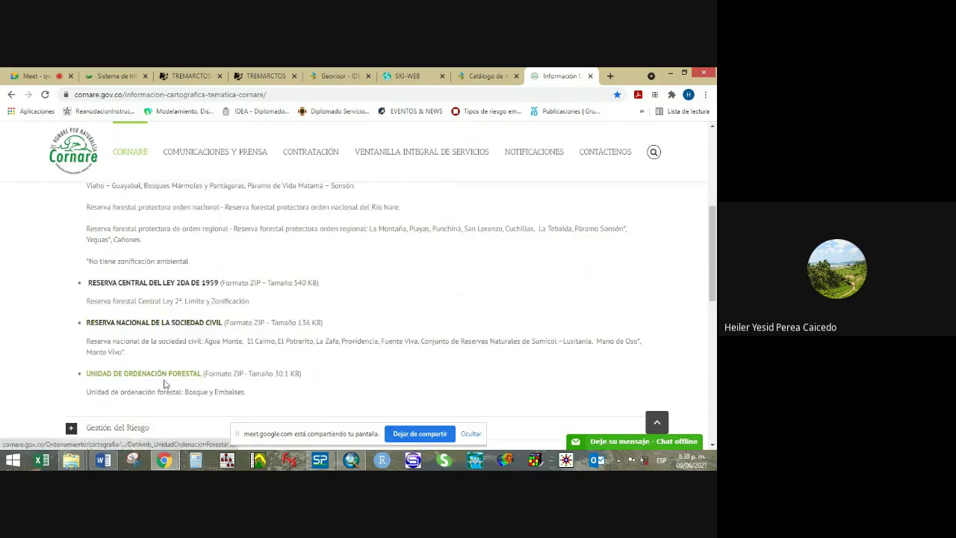
scroll(185, 379, "down", 2)
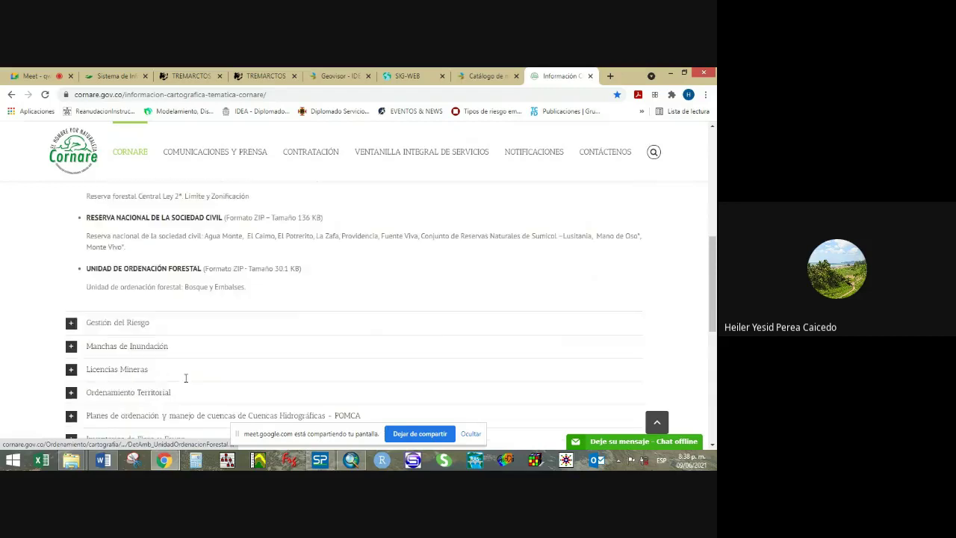
Expand the Gestión del Riesgo topic and review its hazard, event report and seismic datasets.
left_click(72, 322)
scroll(116, 293, "down", 3)
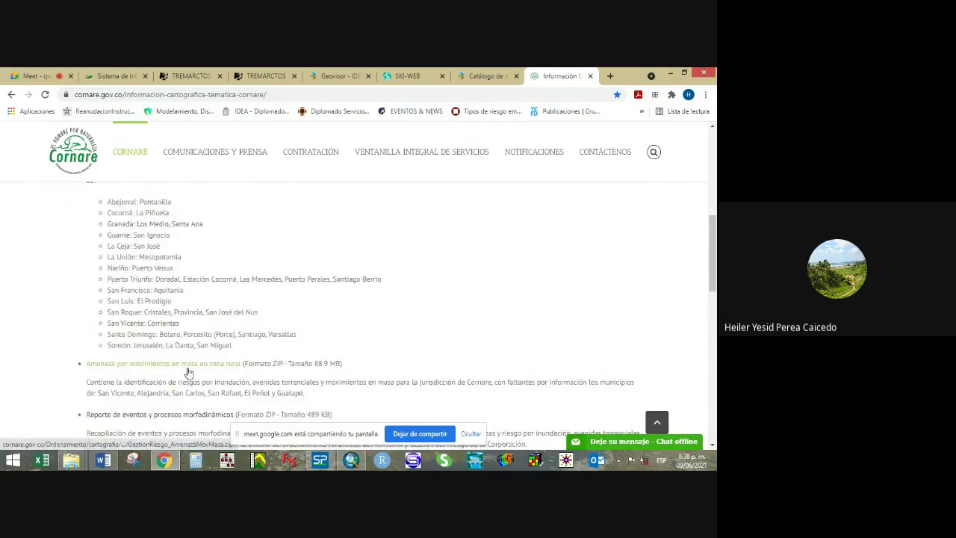
scroll(224, 369, "down", 1)
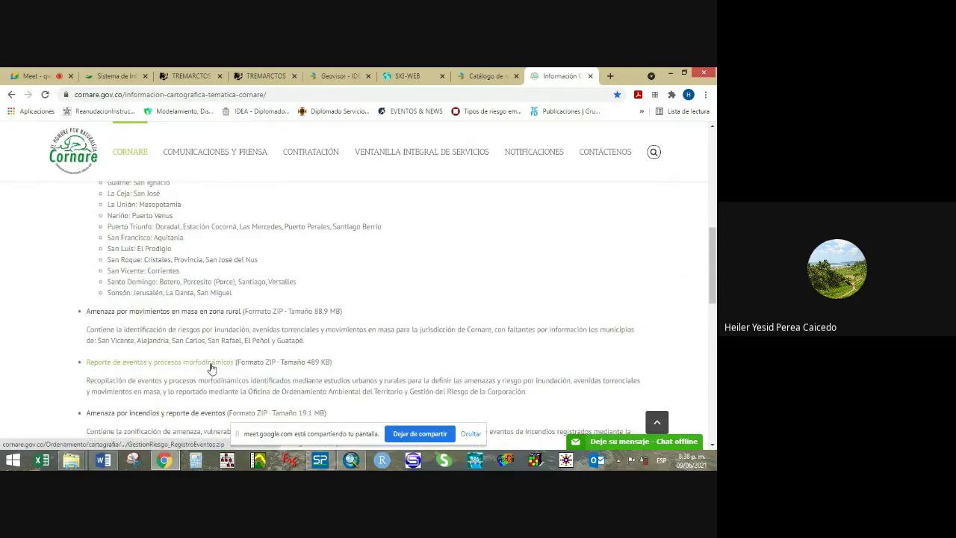
scroll(212, 367, "down", 1)
scroll(209, 362, "down", 1)
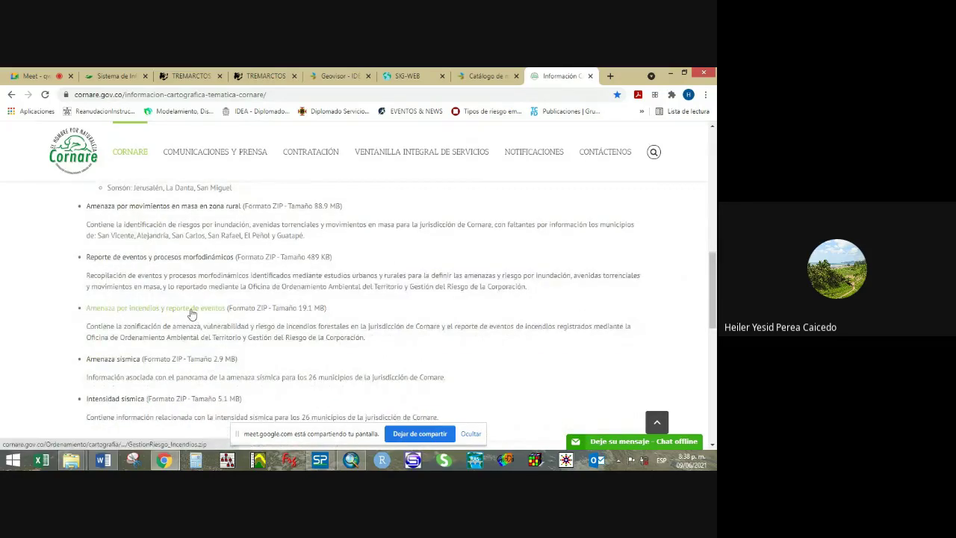
scroll(190, 313, "down", 1)
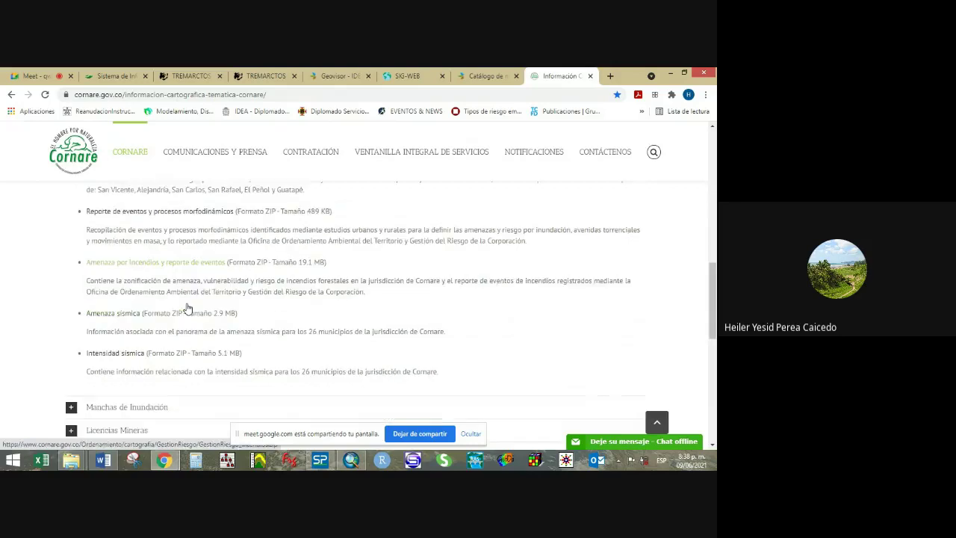
scroll(186, 307, "down", 1)
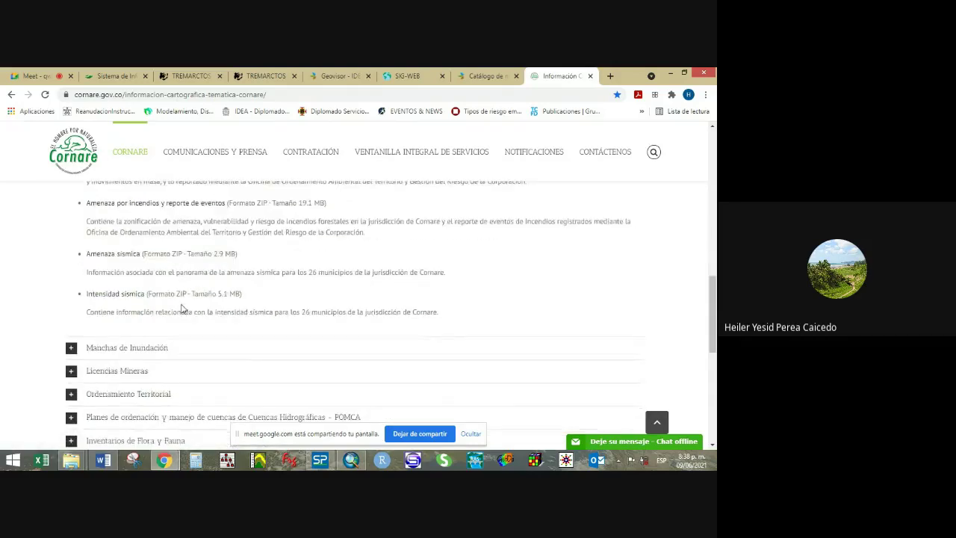
Expand Manchas de Inundación to review its flood data, and Licencias Mineras to review its mining licence download.
scroll(149, 329, "down", 7)
scroll(114, 354, "up", 6)
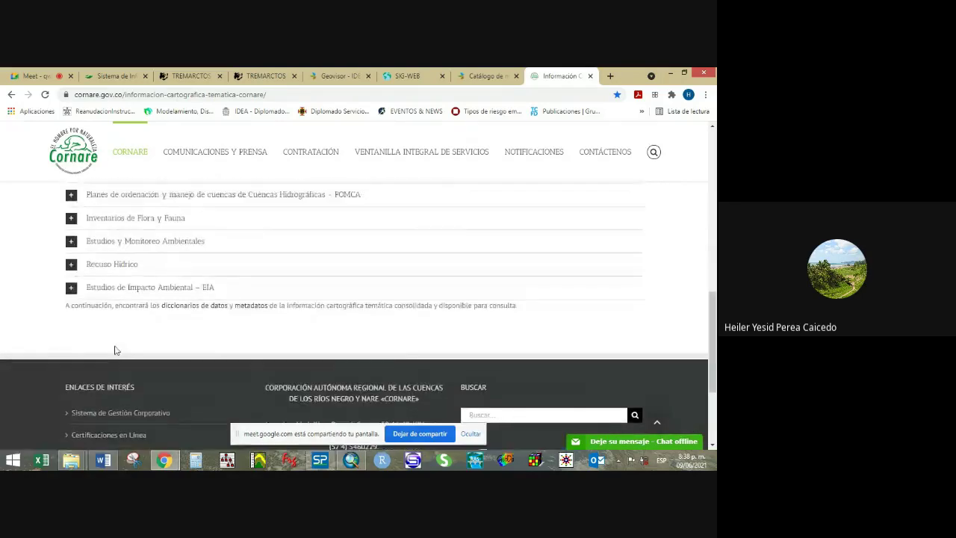
scroll(112, 339, "up", 1)
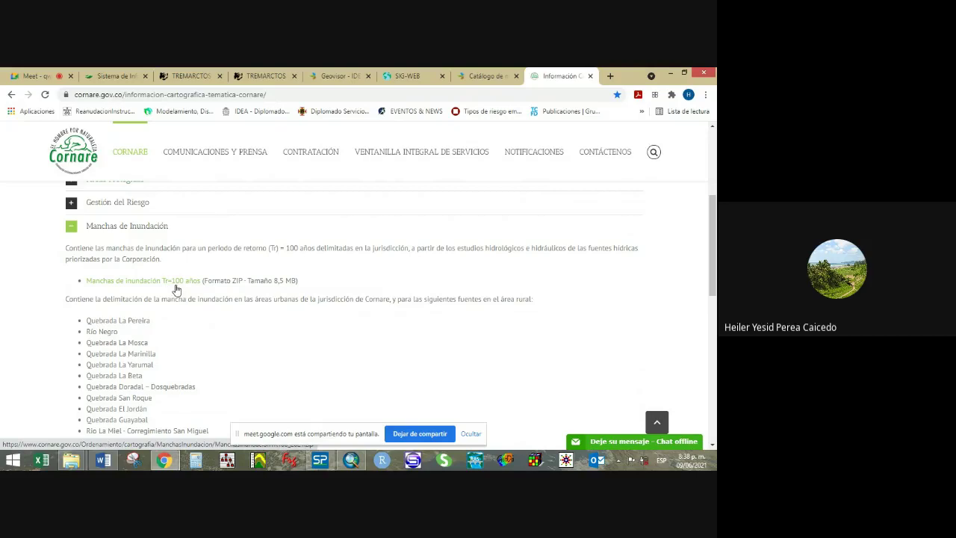
scroll(176, 290, "down", 3)
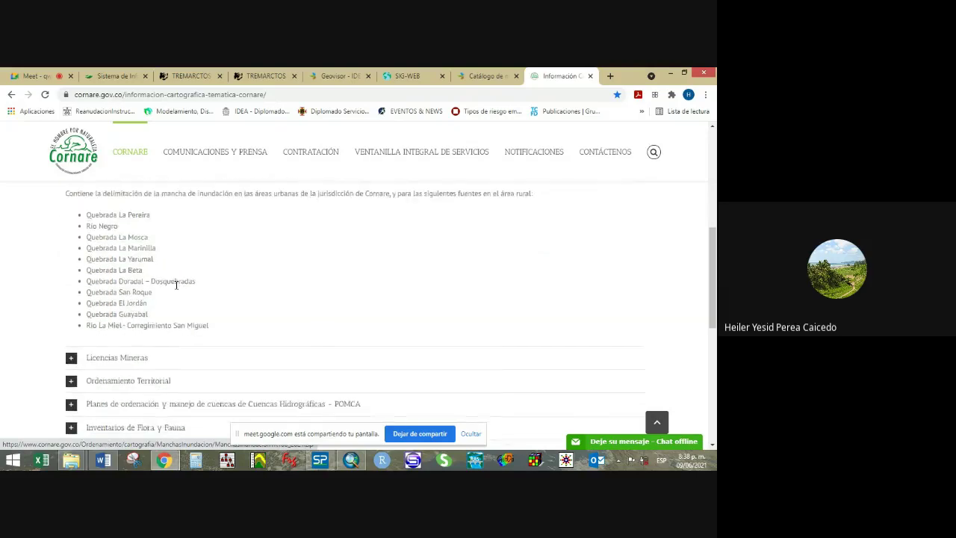
left_click(115, 310)
scroll(157, 318, "up", 2)
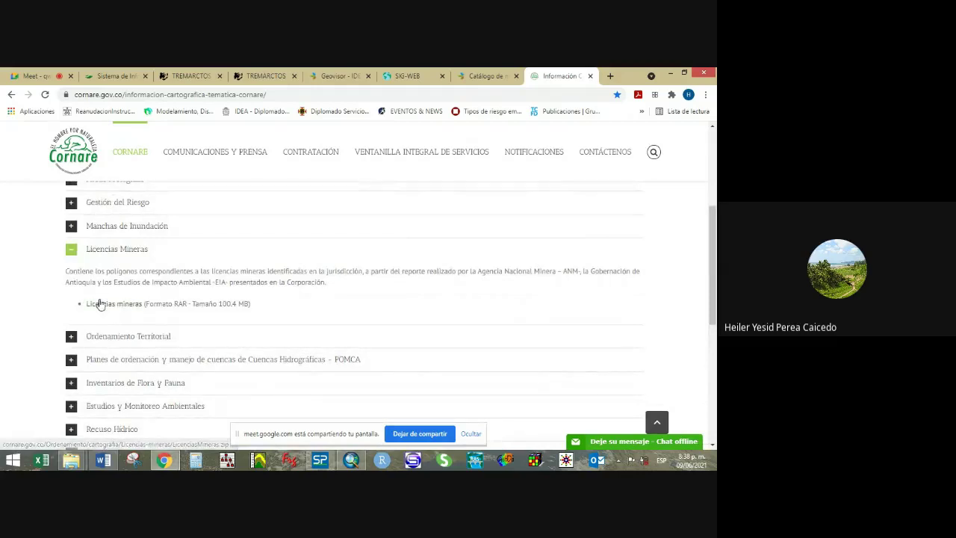
Expand Ordenamiento Territorial and the POMCA watershed plans topic to review the datasets offered in each.
left_click(101, 338)
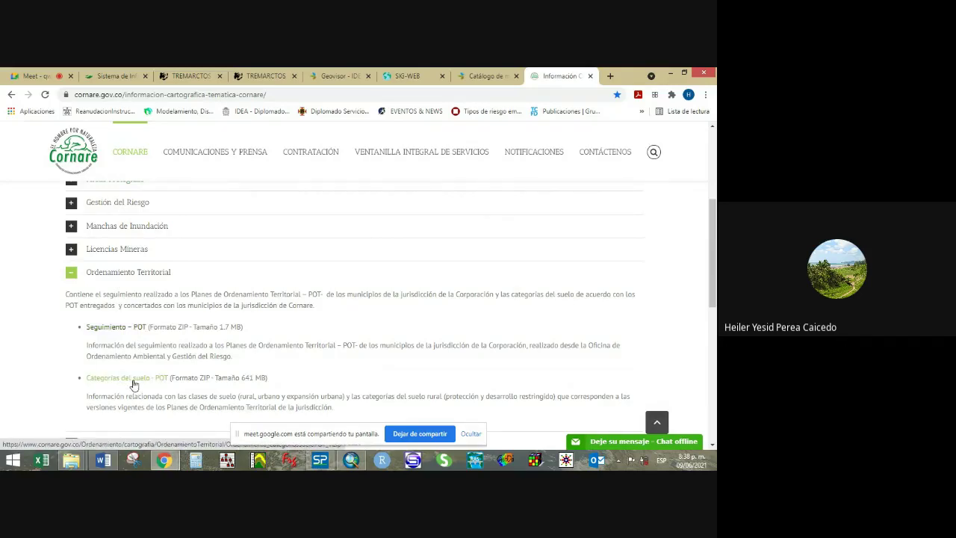
scroll(134, 384, "down", 1)
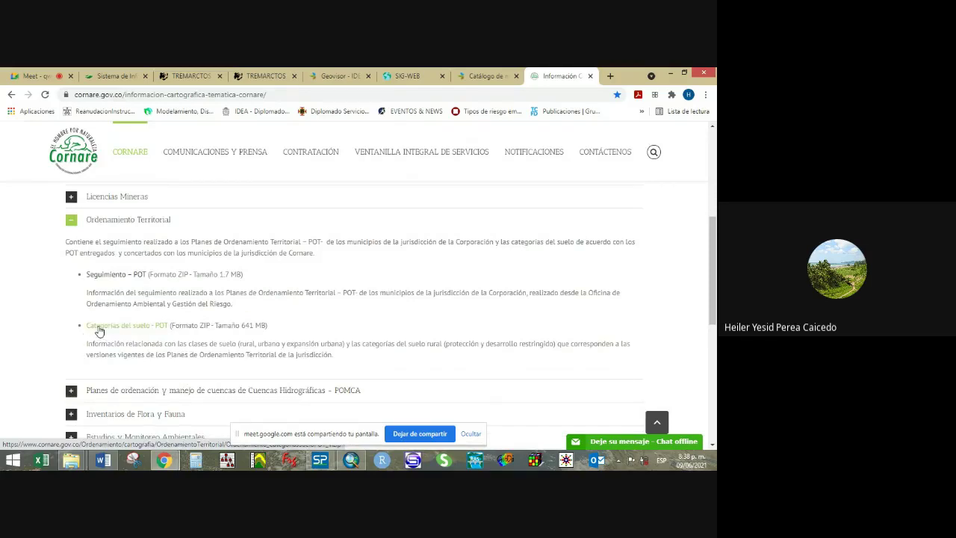
scroll(96, 341, "down", 1)
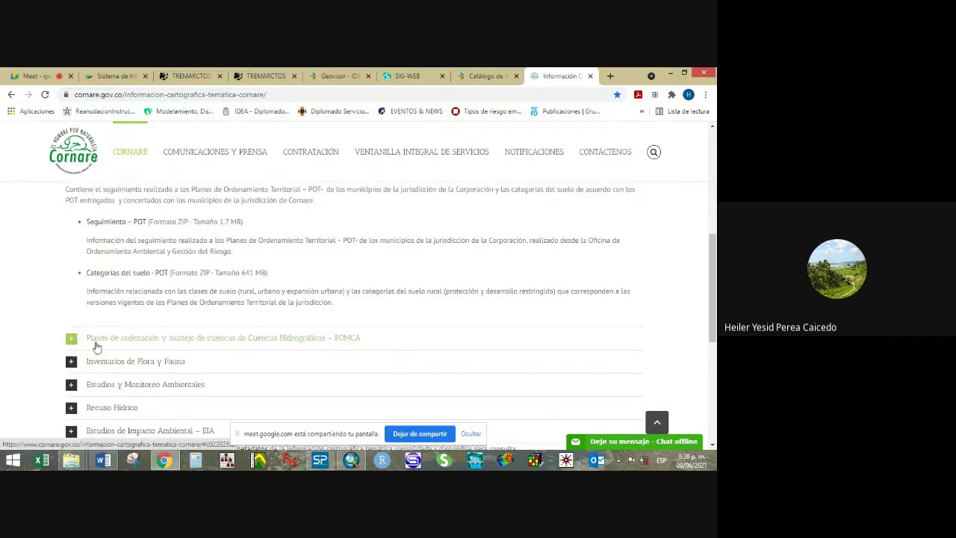
left_click(78, 341)
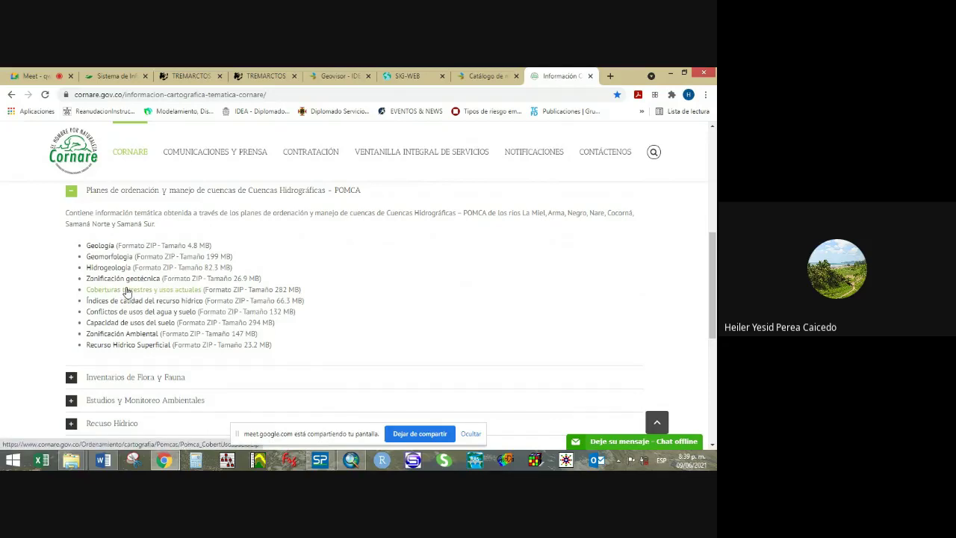
scroll(128, 293, "down", 1)
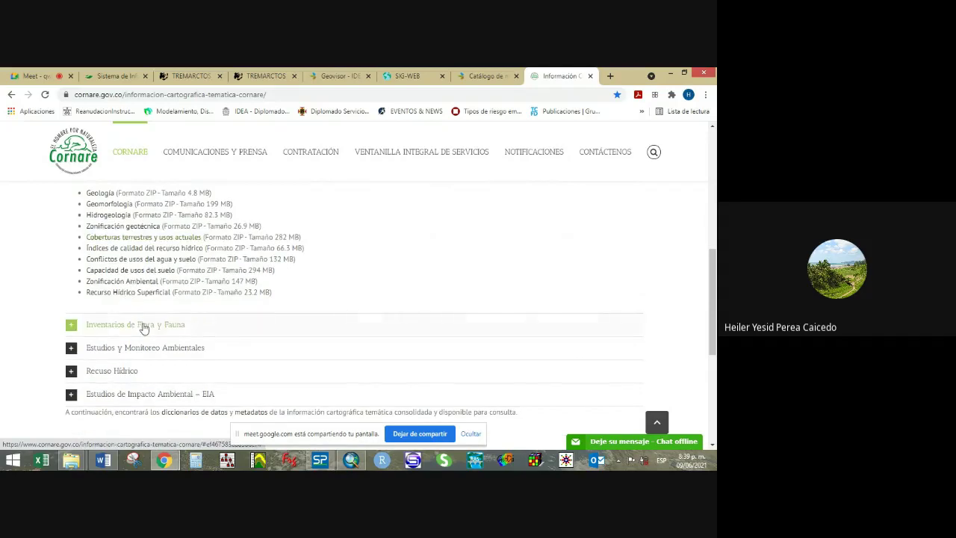
Expand Inventarios de Flora y Fauna and review its fauna and flora inventory downloads.
left_click(142, 328)
scroll(141, 323, "up", 1)
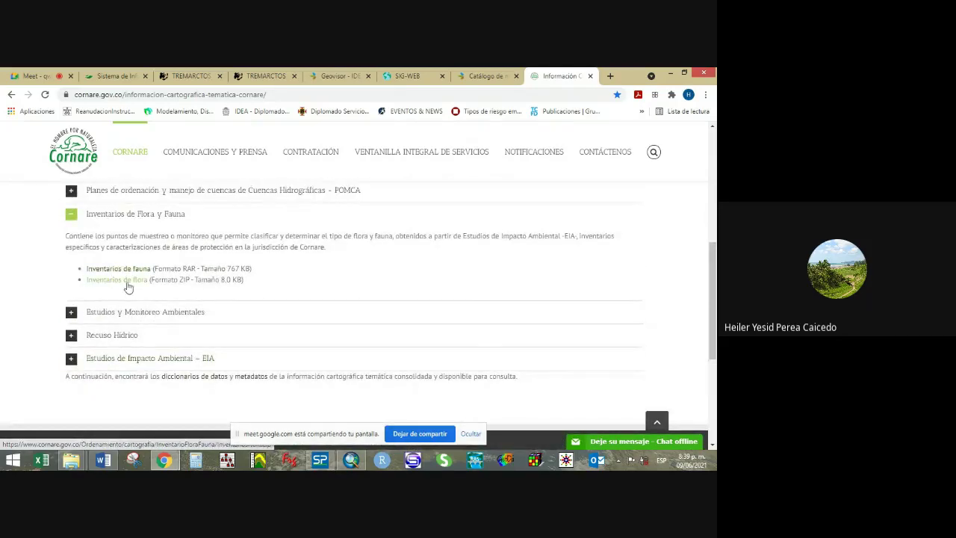
left_click(95, 269)
Expand Estudios y Monitoreo Ambientales and review its air, noise, hydrometric station and macroinvertebrate monitoring datasets.
left_click(109, 314)
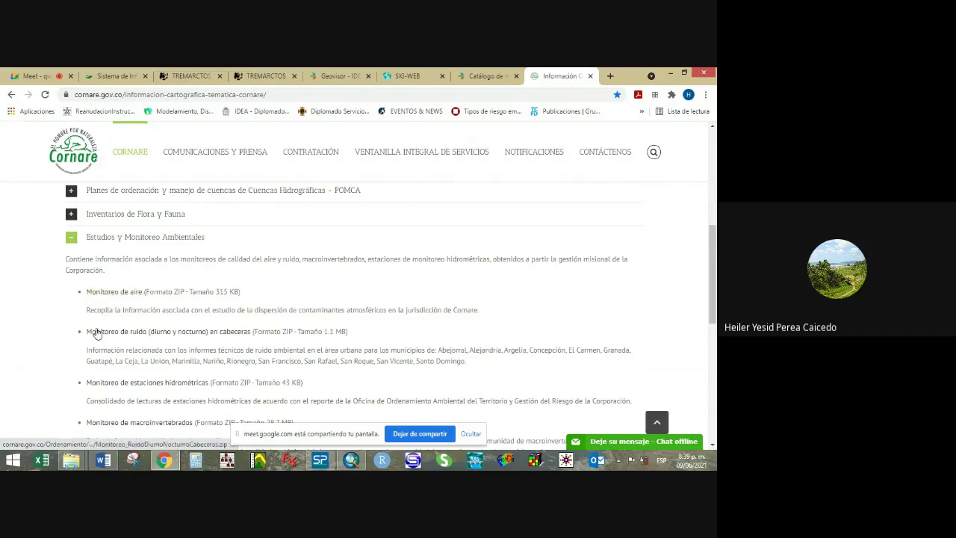
scroll(148, 348, "down", 1)
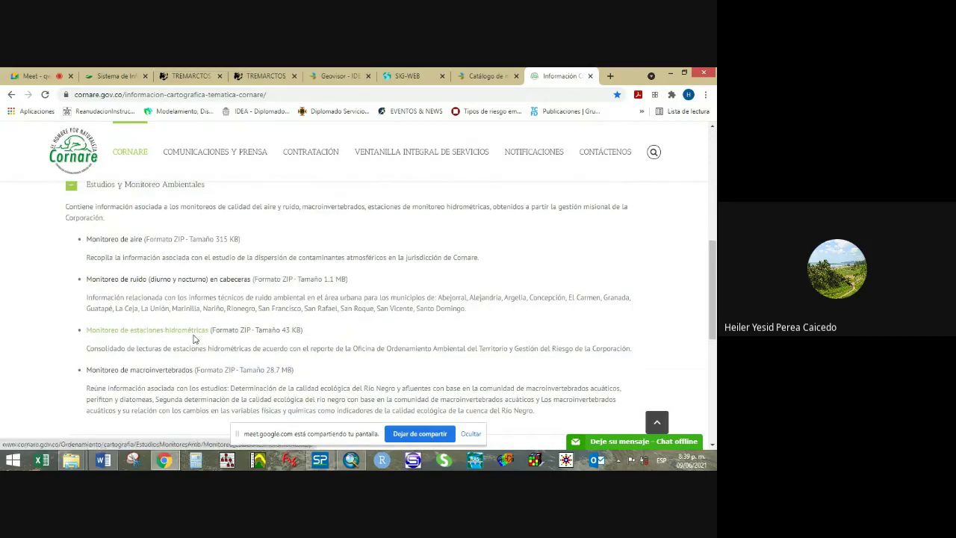
scroll(192, 336, "down", 1)
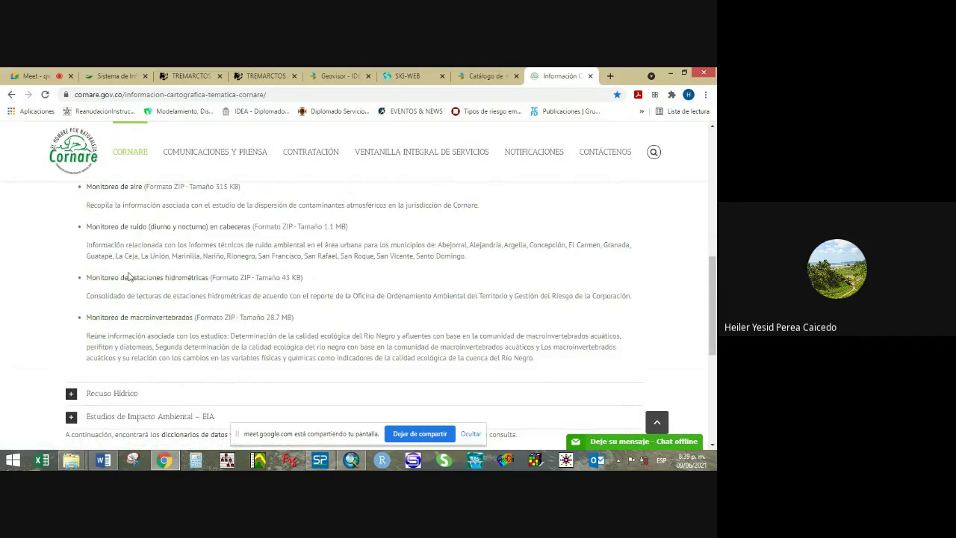
Expand the Recuso Hídrico topic to review its water datasets, and reread the page's introduction on the available information.
scroll(150, 334, "down", 1)
scroll(100, 338, "down", 3)
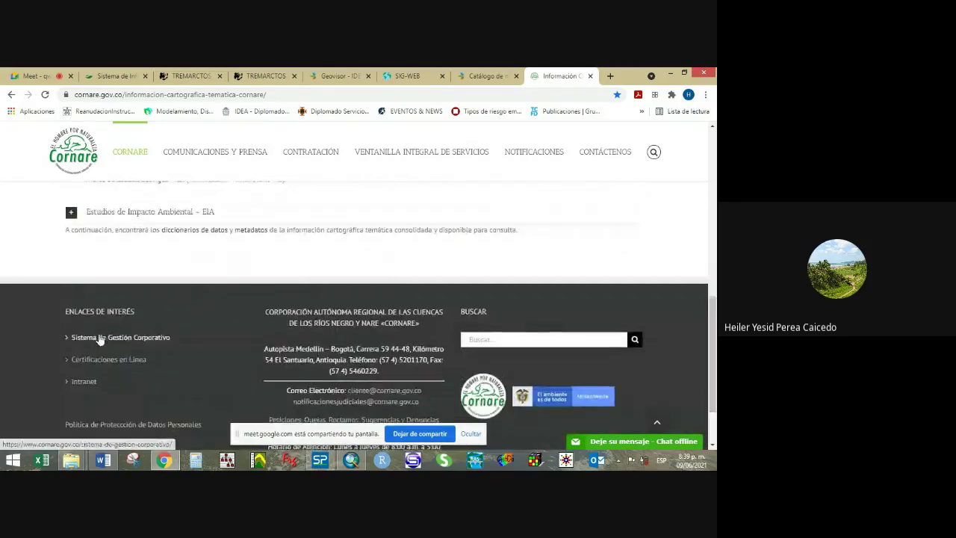
scroll(99, 338, "up", 3)
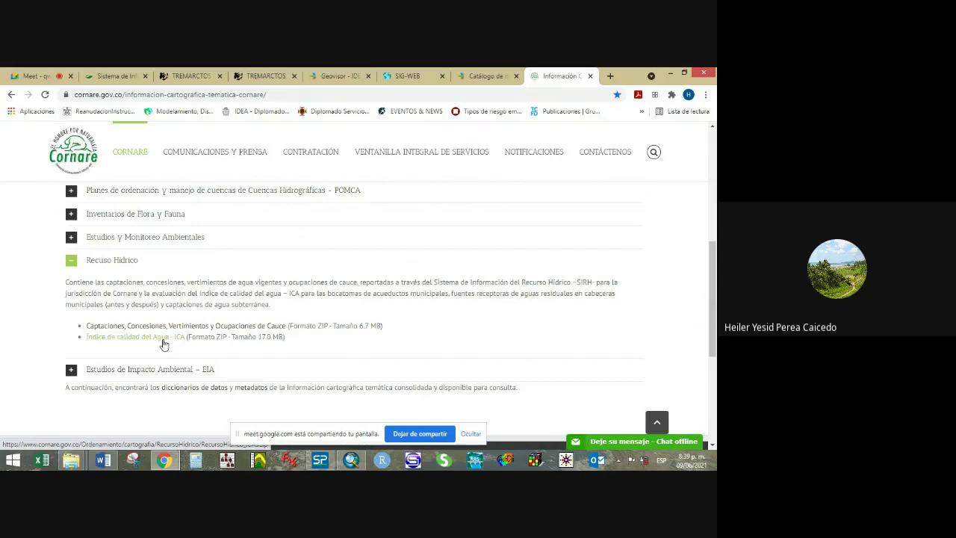
scroll(165, 344, "up", 10)
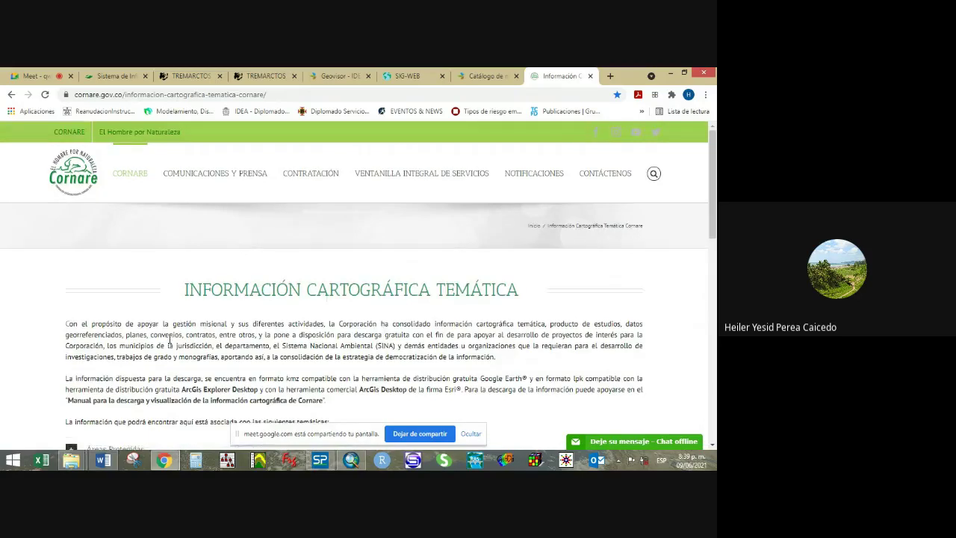
scroll(169, 342, "down", 2)
scroll(170, 336, "up", 2)
scroll(224, 362, "down", 10)
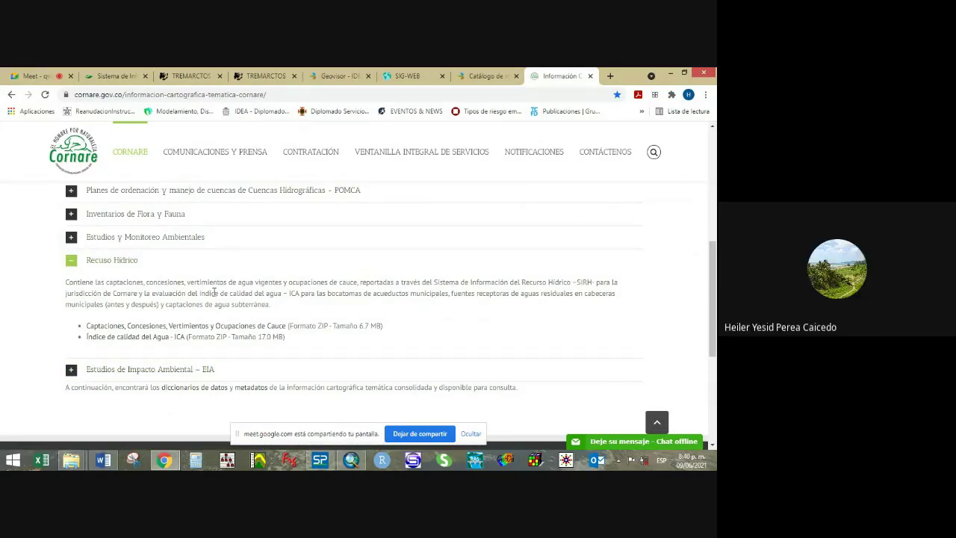
scroll(207, 304, "up", 10)
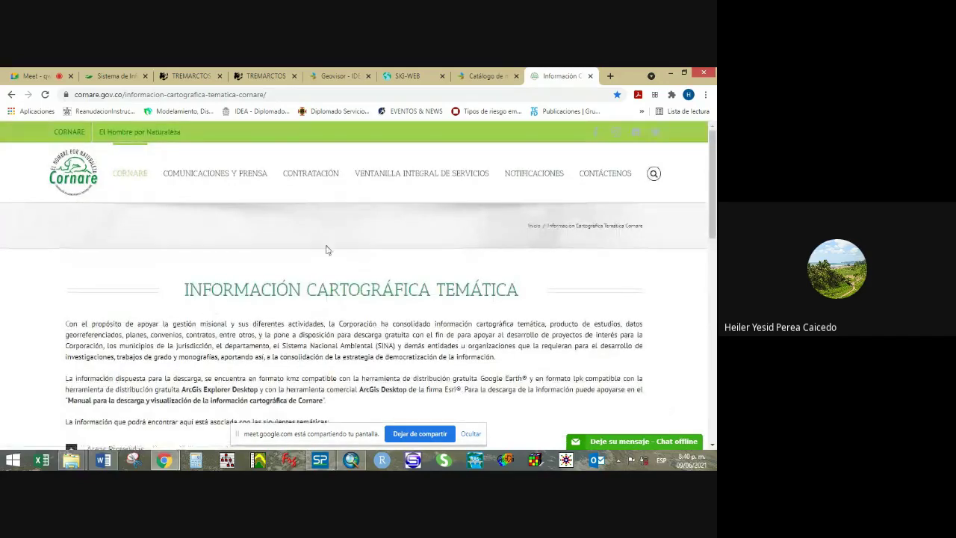
left_click(97, 462)
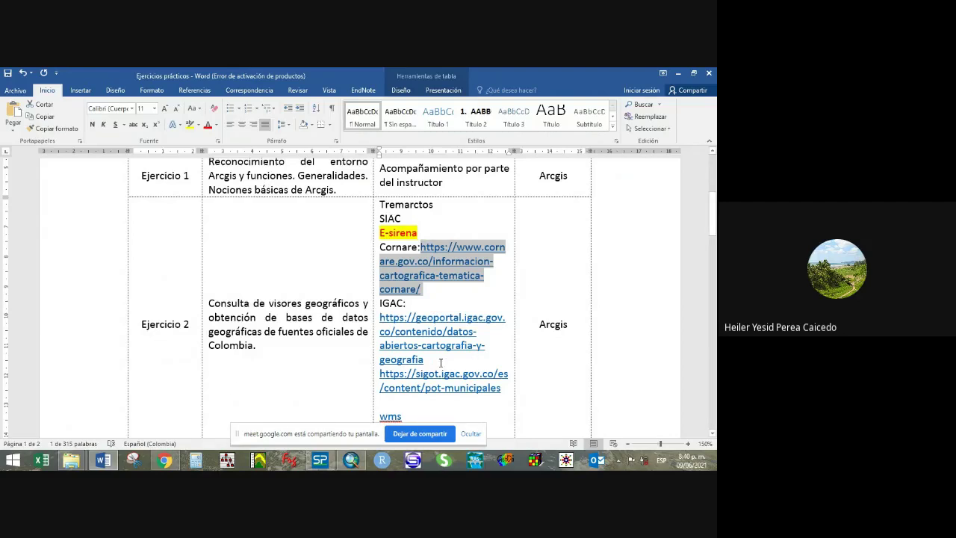
left_click_drag(434, 360, 398, 334)
key("ctrl+c")
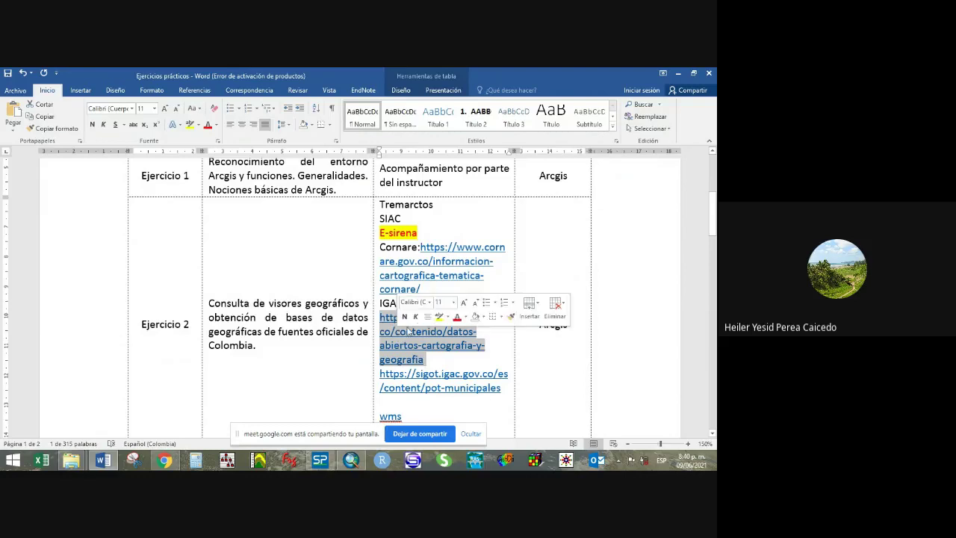
right_click(420, 328)
left_click(434, 162)
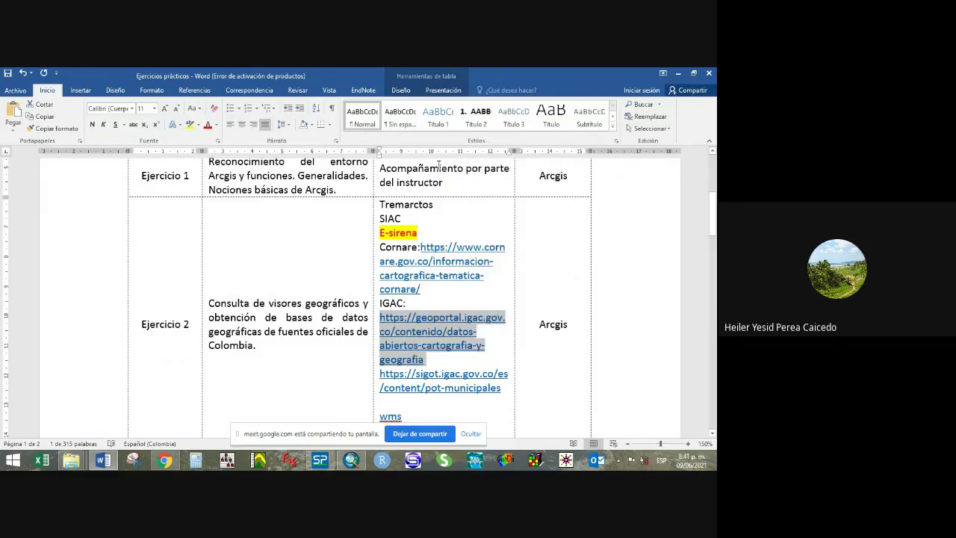
Switch to Chrome and load the copied link geoportal.igac.gov.co/contenido/datos-abiertos-cartografia-y-geografia in place of the Cornare page.
mouse_move(164, 460)
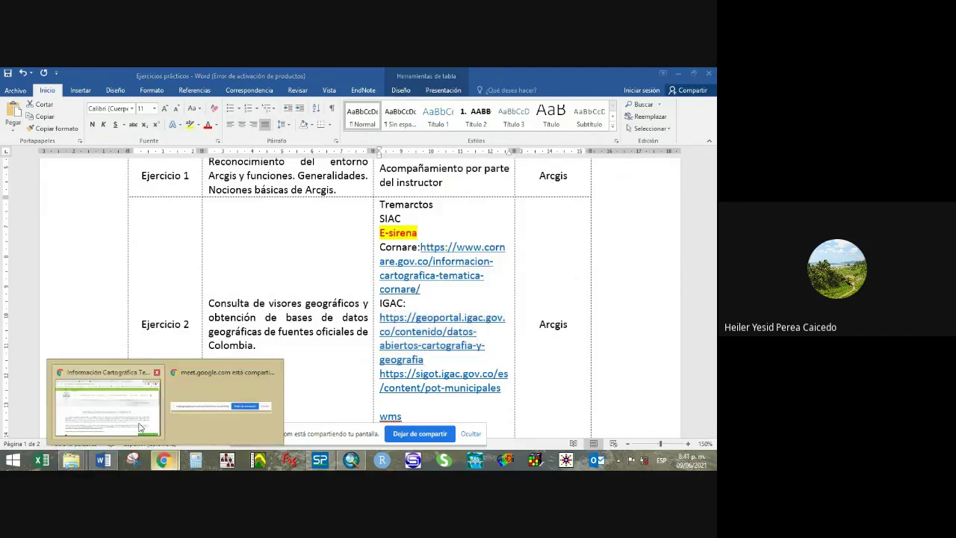
left_click(97, 409)
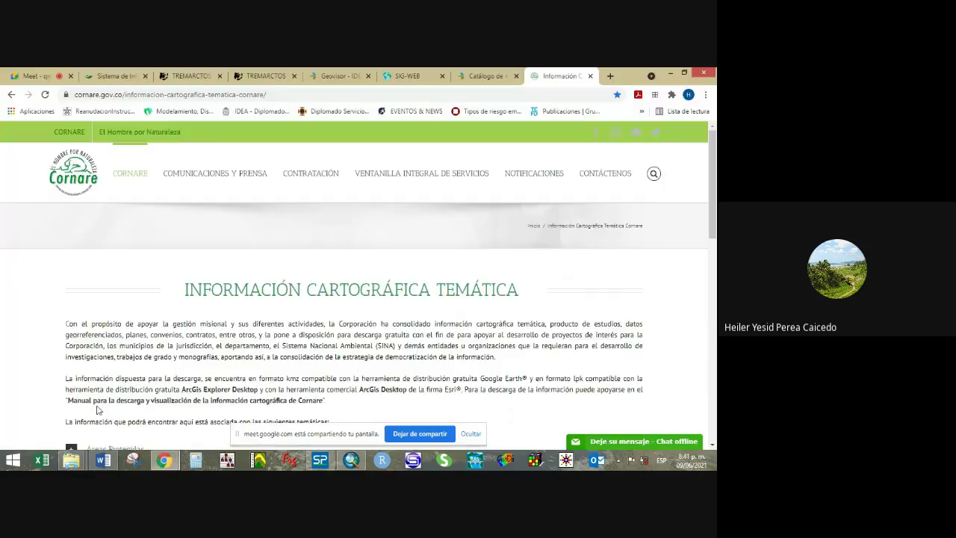
left_click(381, 94)
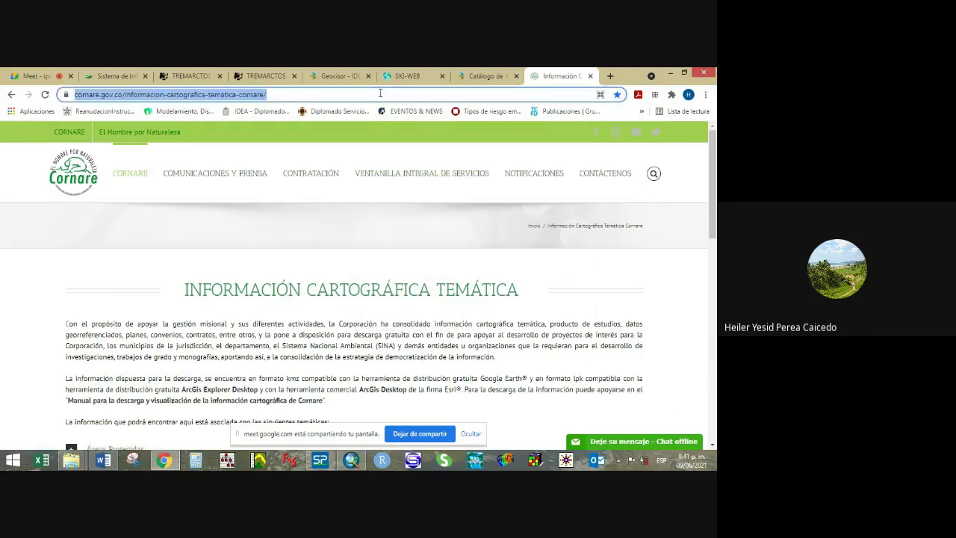
key("ctrl+v")
key("Return")
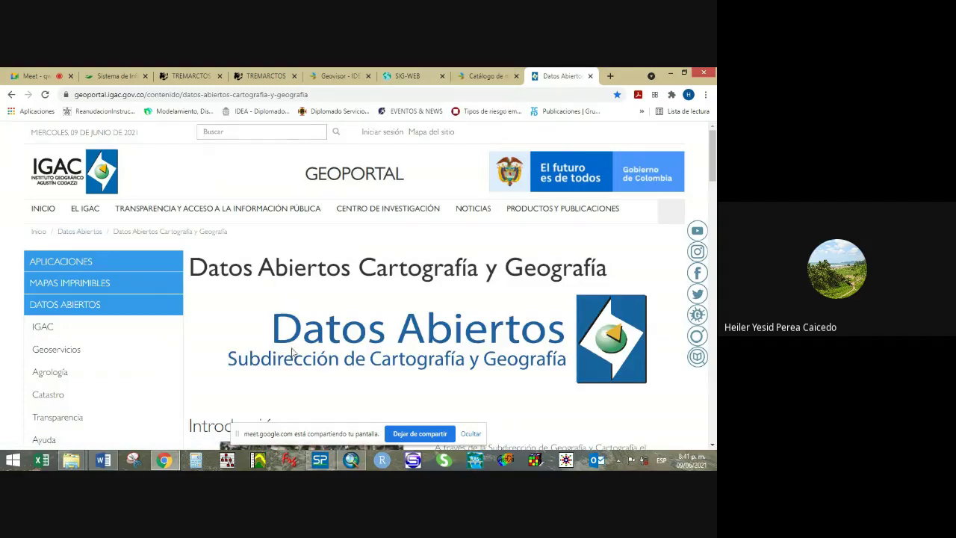
Find the Cartografía Básica integrated download table and examine its 1:500.000 dataset and the available formats through Metadato.
scroll(288, 332, "down", 1)
scroll(285, 331, "down", 10)
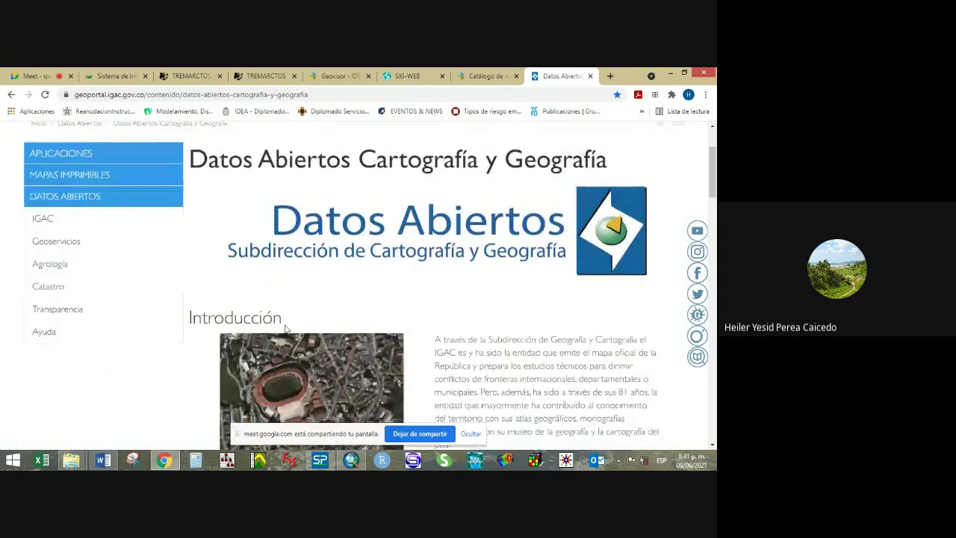
scroll(285, 327, "up", 2)
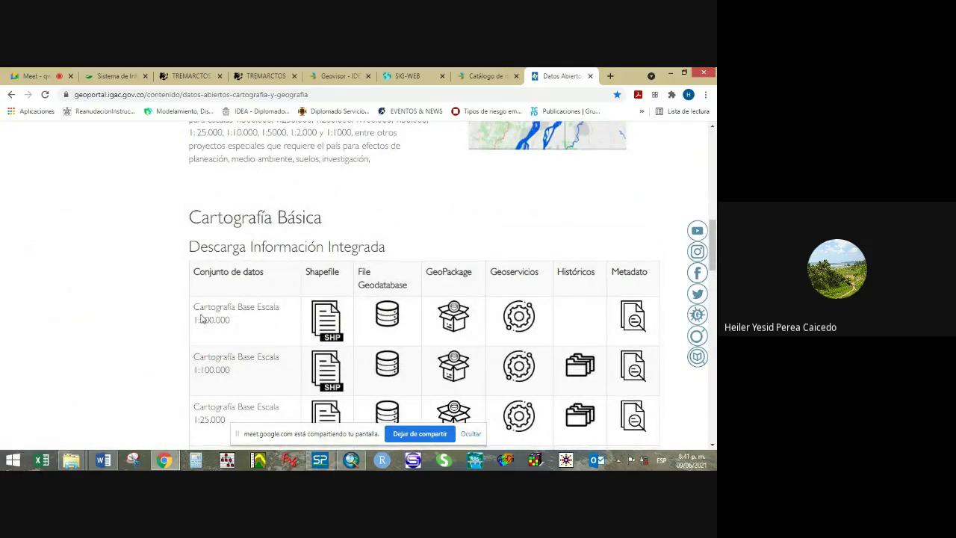
left_click_drag(198, 320, 221, 319)
left_click_drag(611, 272, 654, 277)
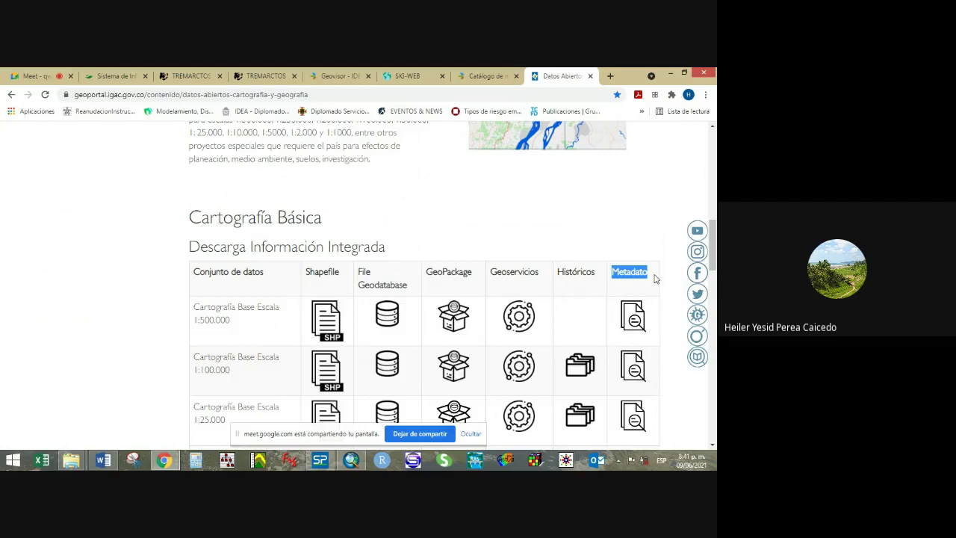
Review the remaining scales in the integrated download table, highlighting the 1:10.000 Cundinamarca dataset and checking which formats each scale offers.
scroll(551, 371, "down", 1)
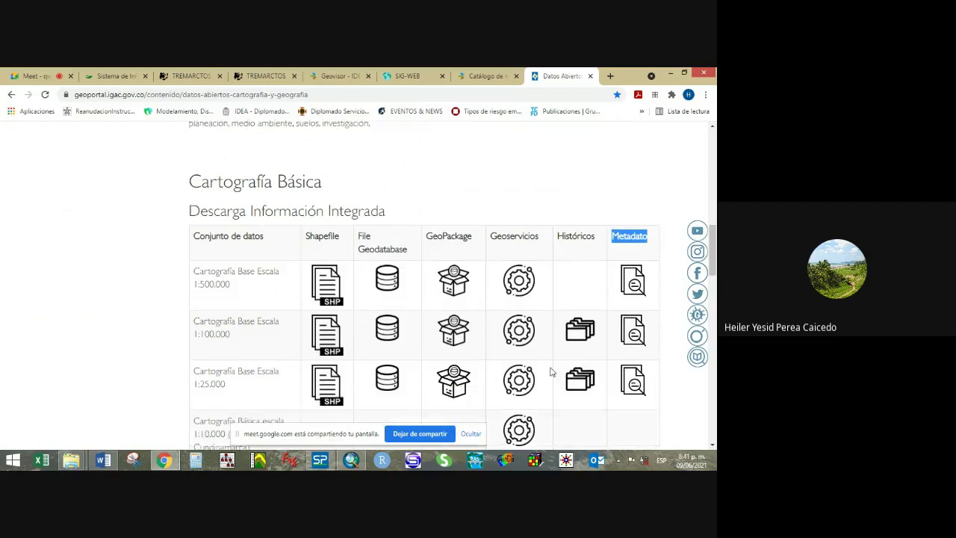
scroll(551, 371, "down", 3)
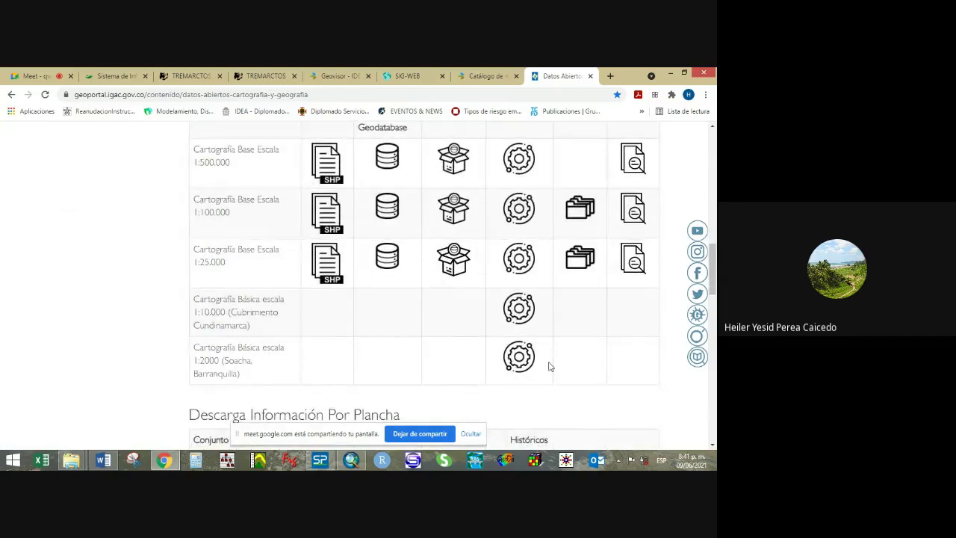
scroll(549, 365, "down", 3)
scroll(542, 358, "up", 2)
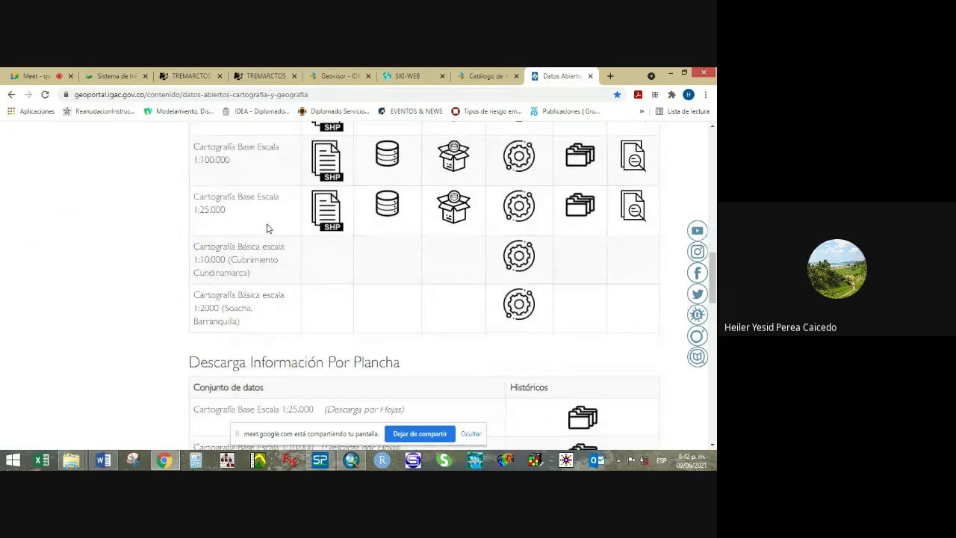
left_click_drag(203, 246, 260, 275)
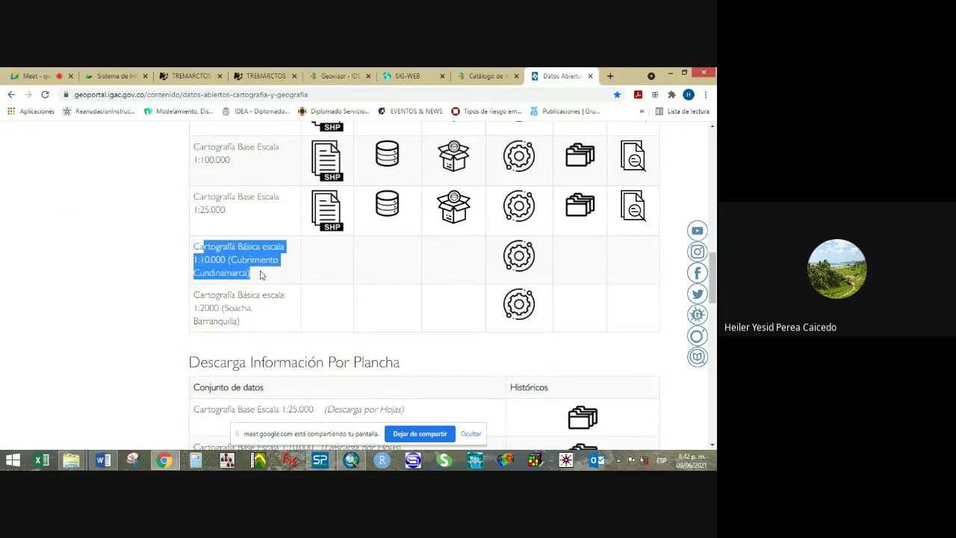
scroll(525, 267, "up", 3)
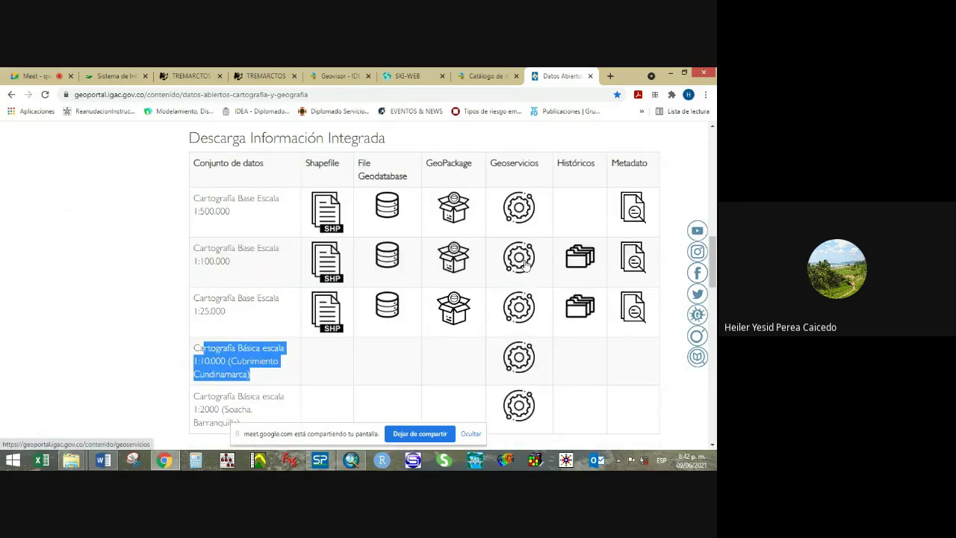
scroll(513, 336, "up", 3)
scroll(514, 339, "down", 4)
Open the Geoservicios page from the base cartography table and read the WMS and WFS definitions, highlighting each name.
left_click(518, 259)
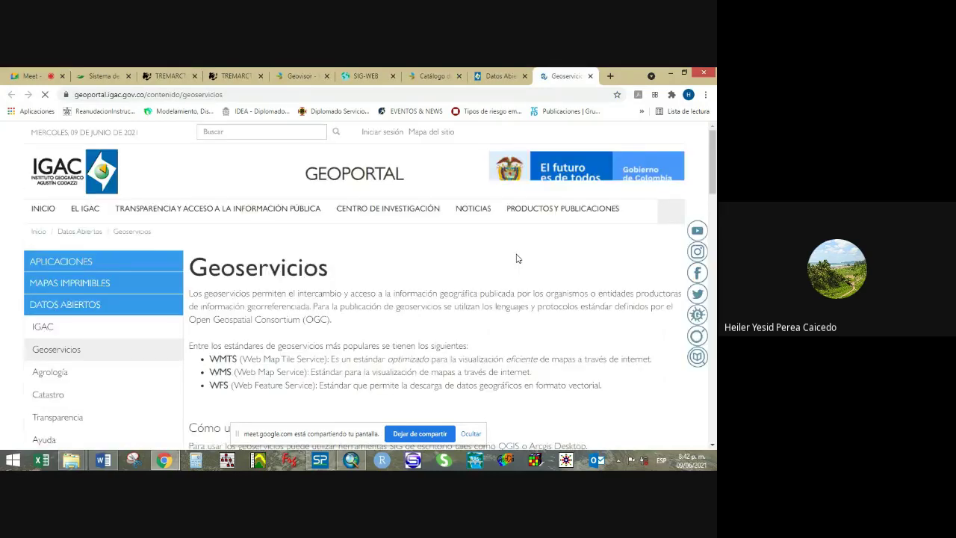
scroll(272, 319, "down", 3)
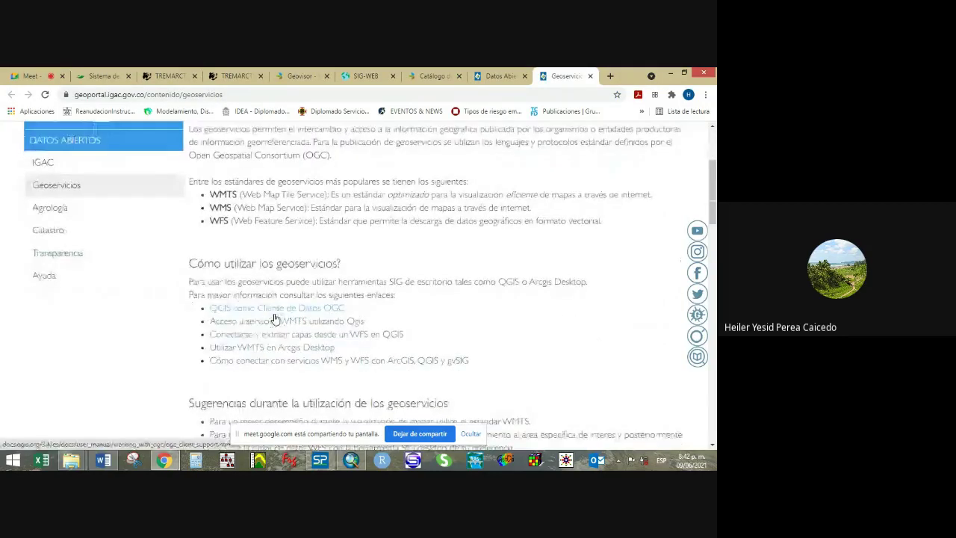
scroll(274, 316, "up", 2)
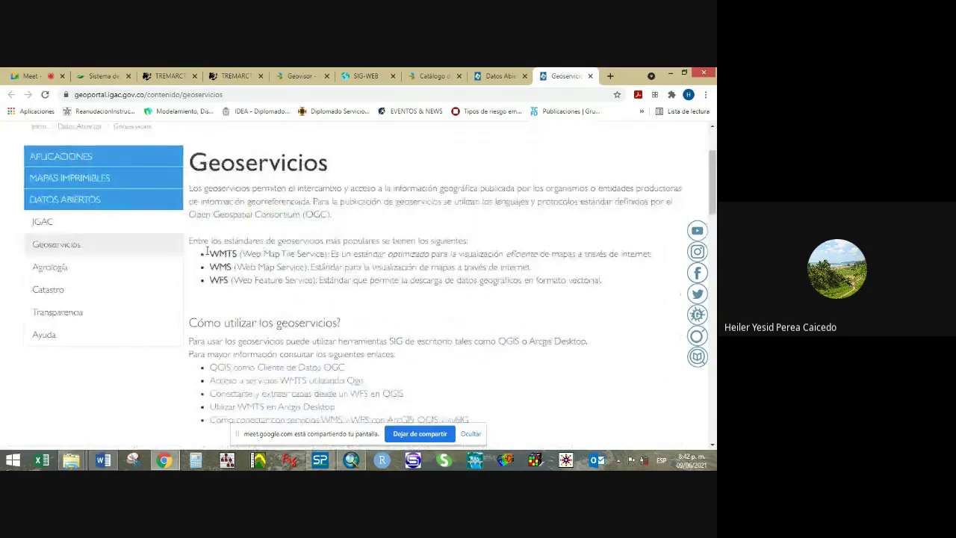
left_click_drag(212, 266, 232, 268)
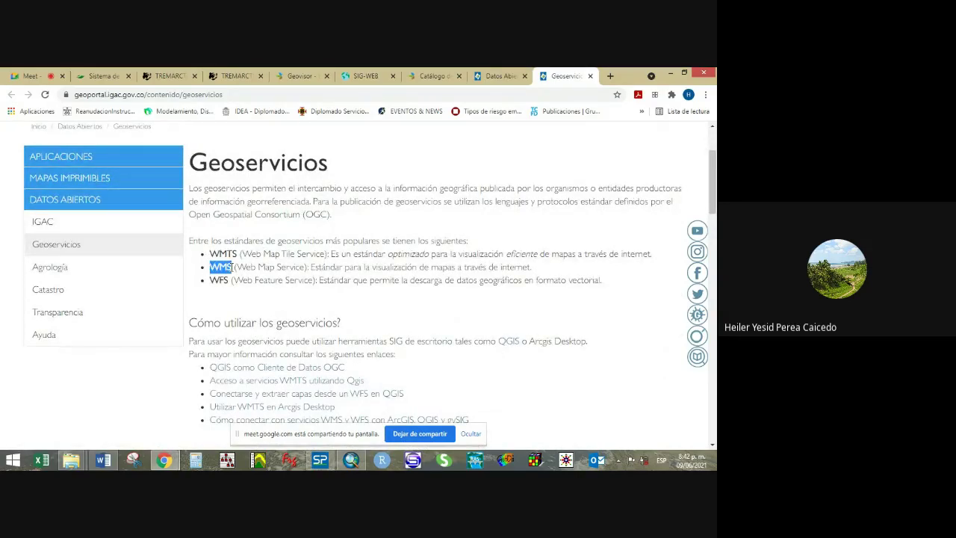
left_click_drag(211, 278, 231, 280)
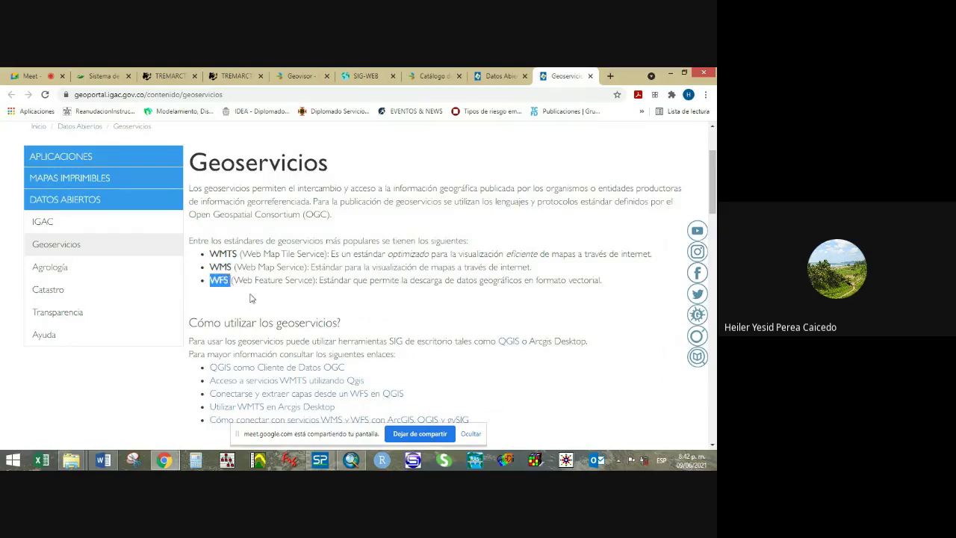
left_click_drag(247, 280, 303, 281)
left_click_drag(245, 266, 301, 269)
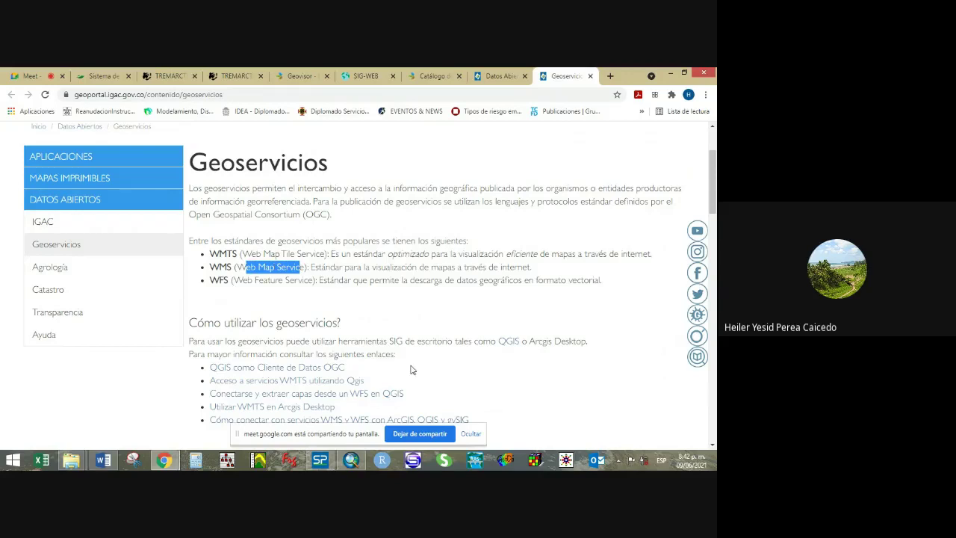
Compare the WMS and WFS standards by highlighting their descriptions on map viewing and vector data download.
left_click(367, 282)
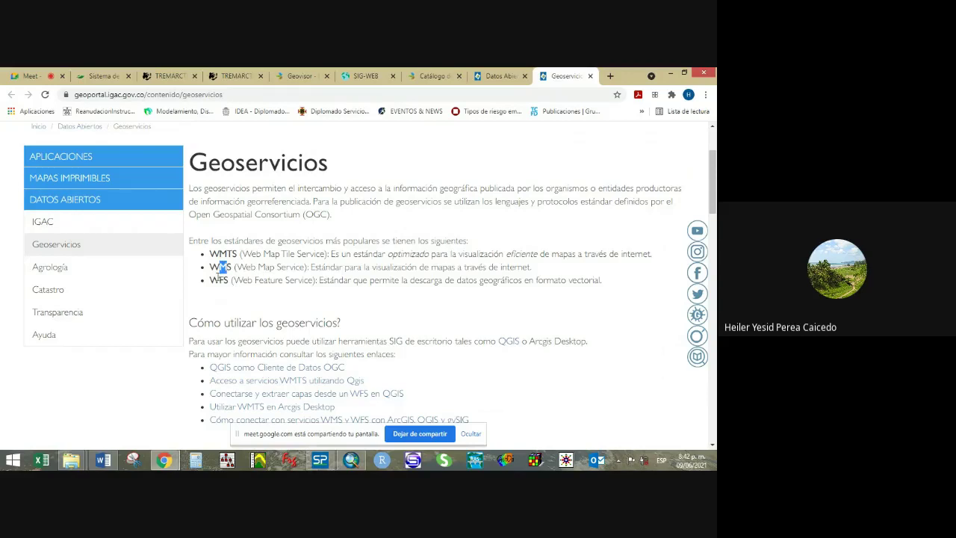
left_click_drag(218, 281, 224, 282)
left_click(280, 292)
left_click_drag(210, 281, 558, 281)
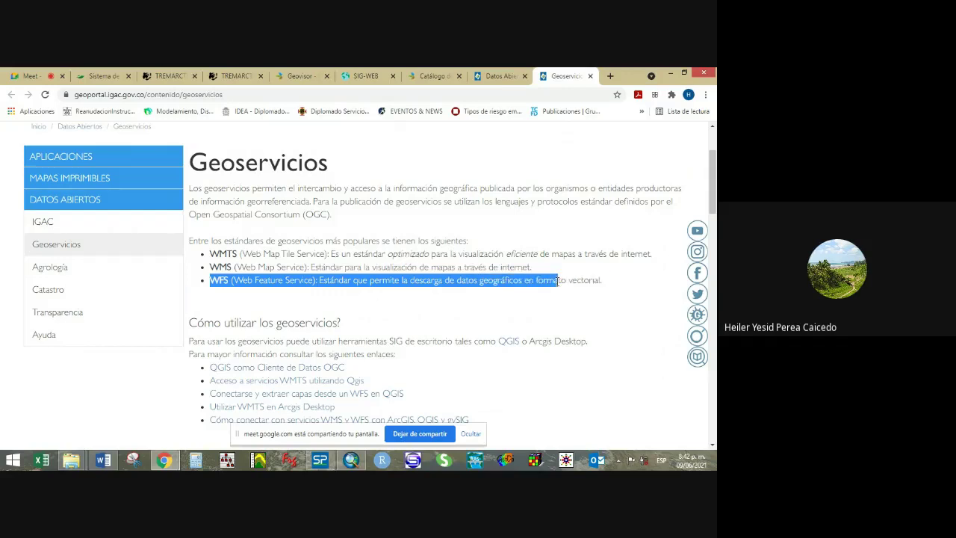
left_click_drag(558, 280, 555, 280)
left_click_drag(209, 269, 325, 272)
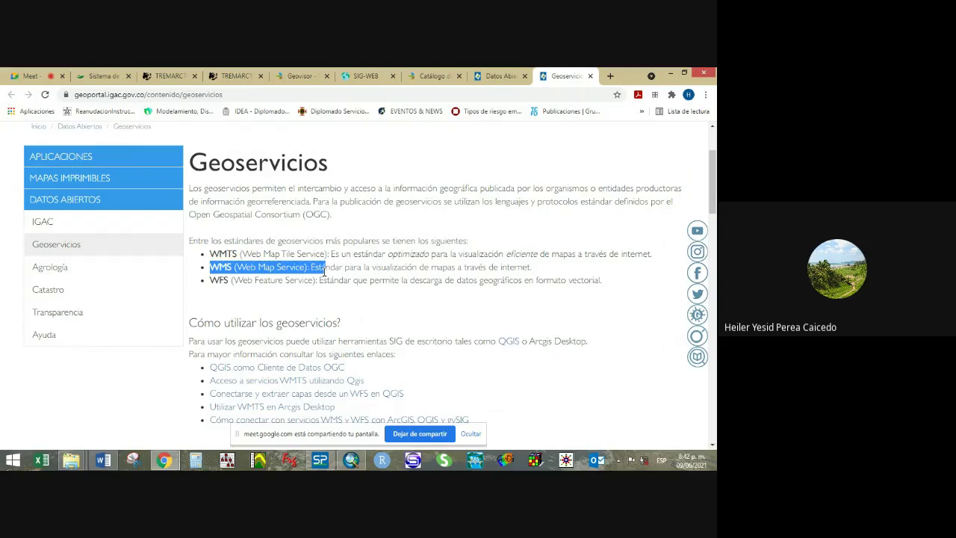
Find the list of geoservices published by IGAC and review its themes, layers and WMTS, WMS and WFS links.
scroll(294, 403, "down", 1)
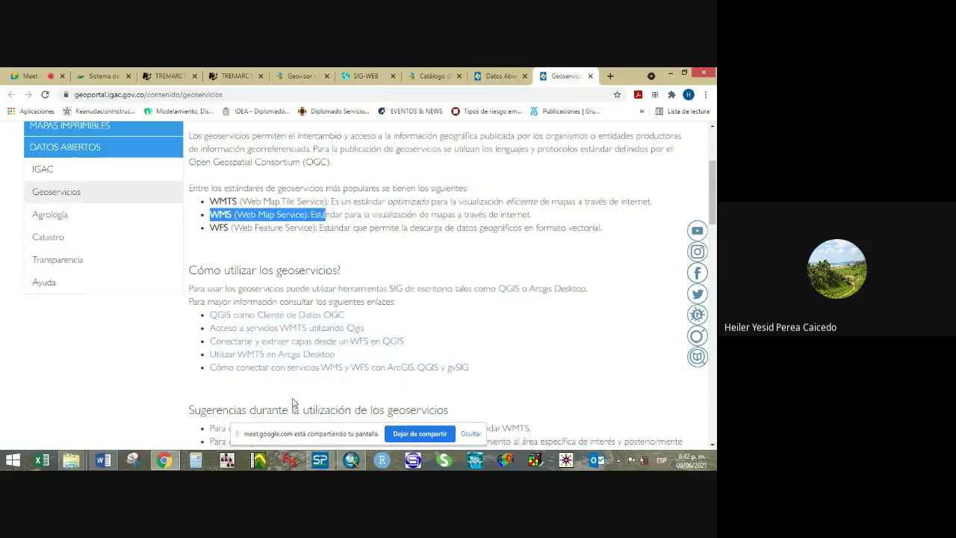
scroll(363, 420, "down", 2)
scroll(363, 421, "down", 4)
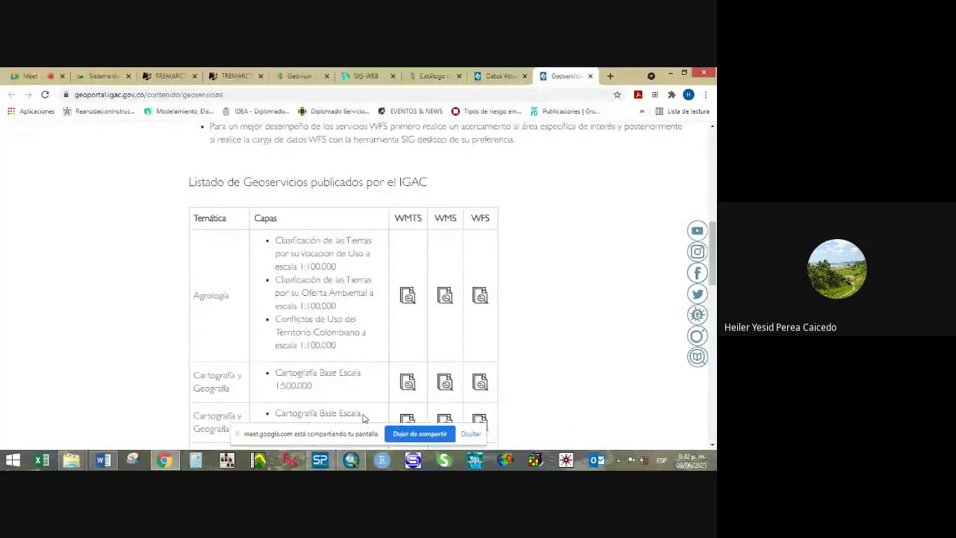
scroll(363, 418, "down", 1)
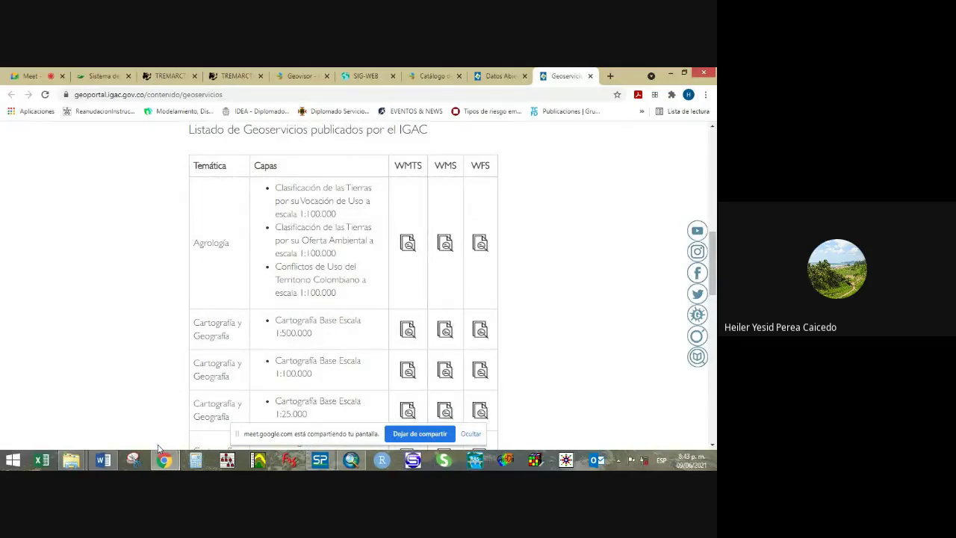
Search the computer for qgis and launch QGIS Desktop 3.16.6.
key("super")
type("q")
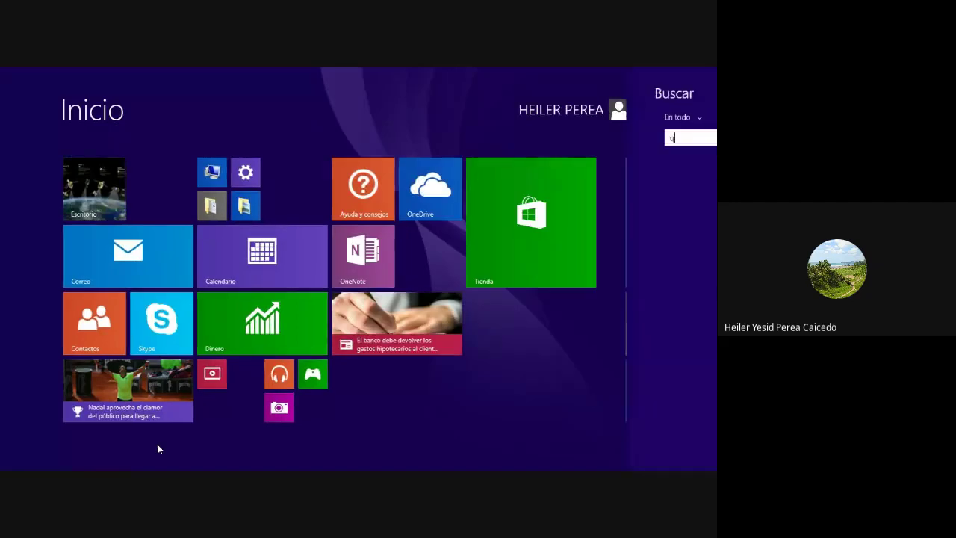
type("gis3")
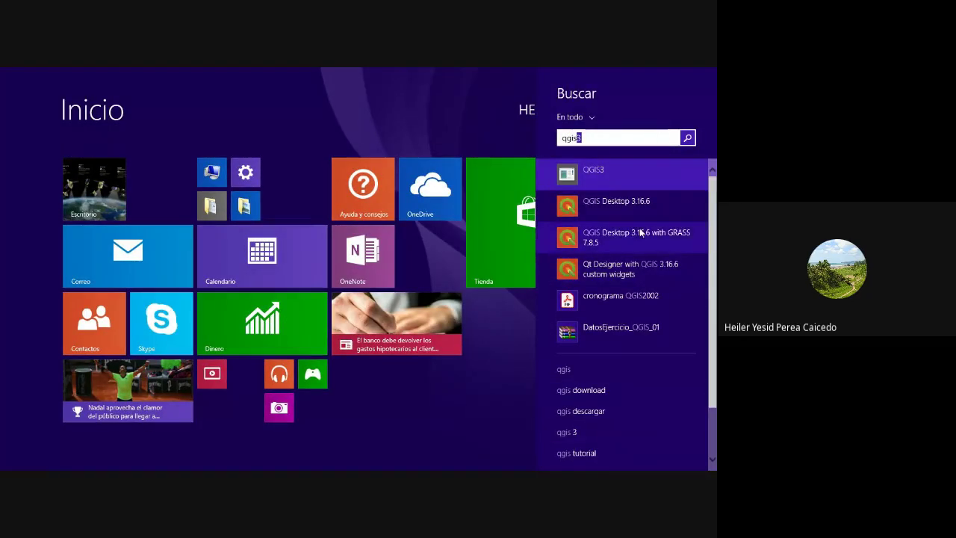
left_click(623, 207)
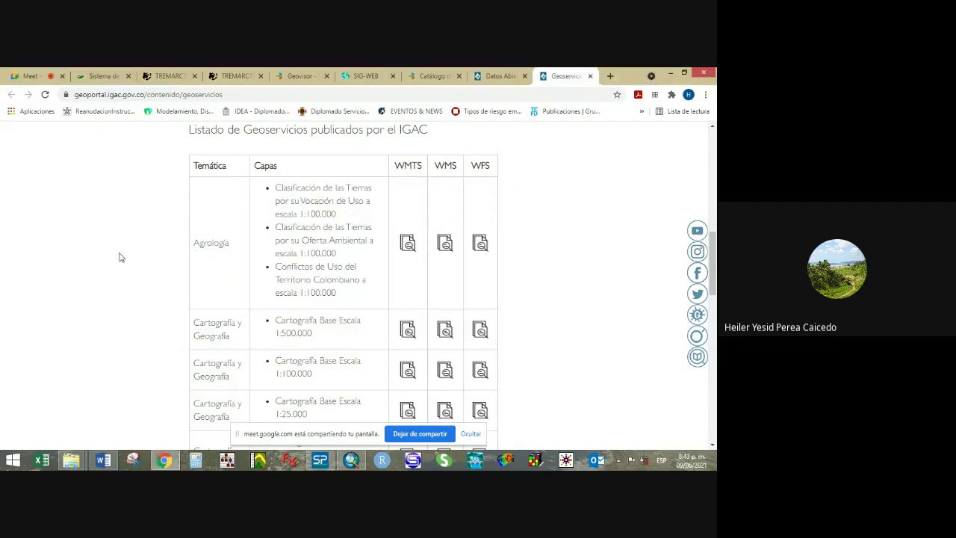
Return to the IGAC geoservices list and highlight the WMS and WFS columns while reviewing the Agrología and base cartography layers.
left_click_drag(436, 162, 496, 171)
scroll(239, 401, "down", 2)
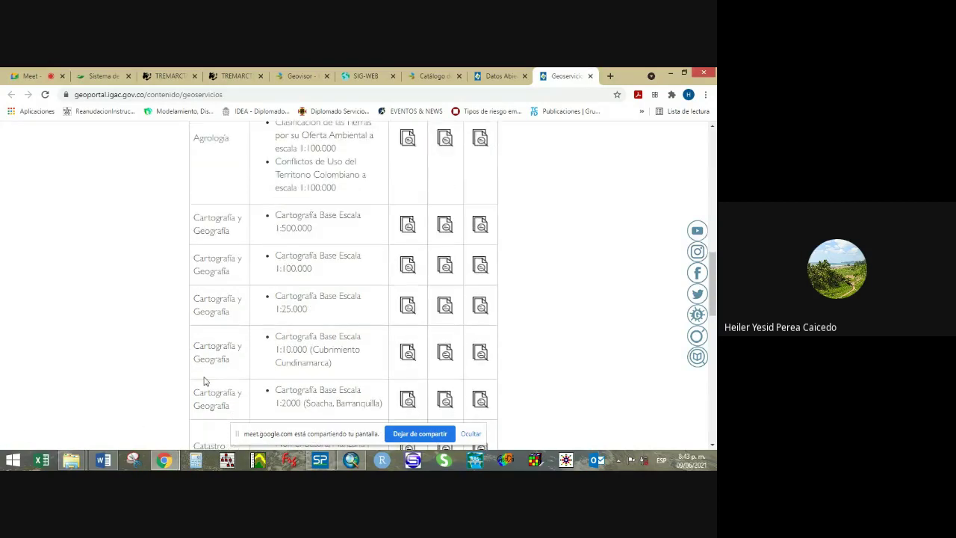
scroll(448, 263, "up", 4)
left_click_drag(435, 270, 493, 272)
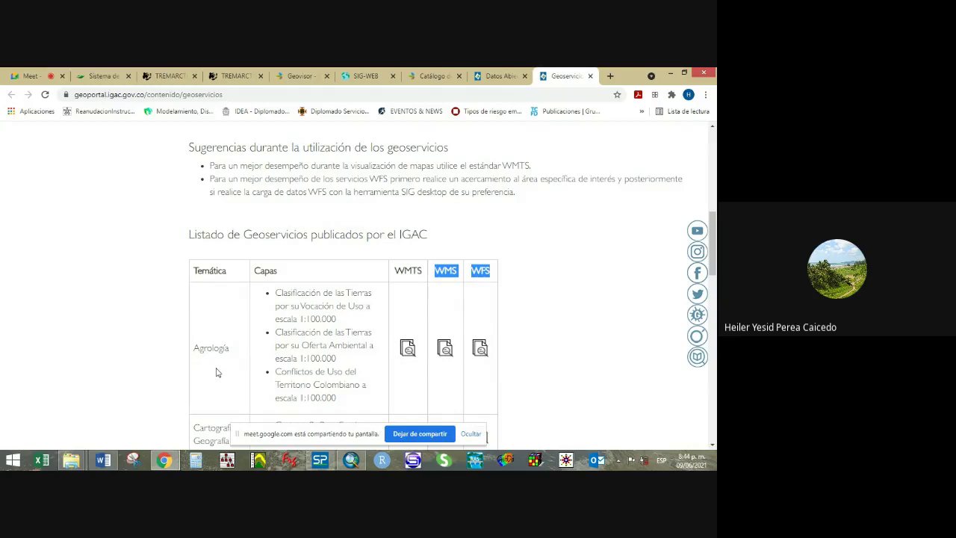
scroll(217, 372, "down", 3)
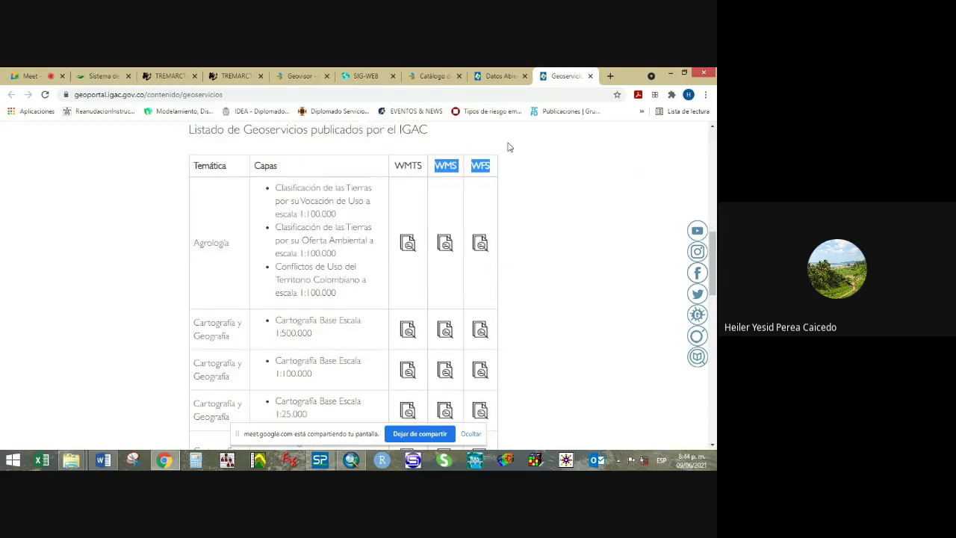
Open Google in a new browser tab and search for "acuerdo 046".
left_click(610, 76)
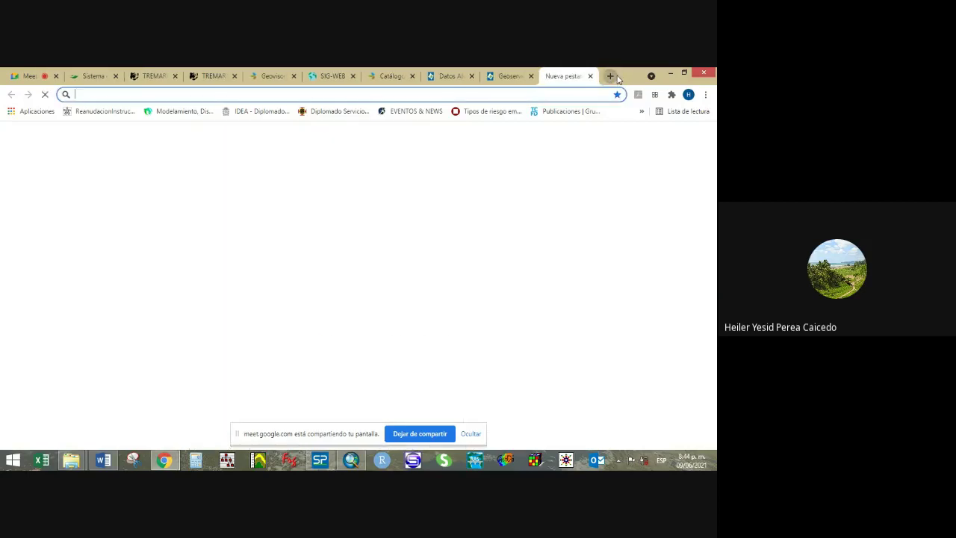
type("g")
key("Return")
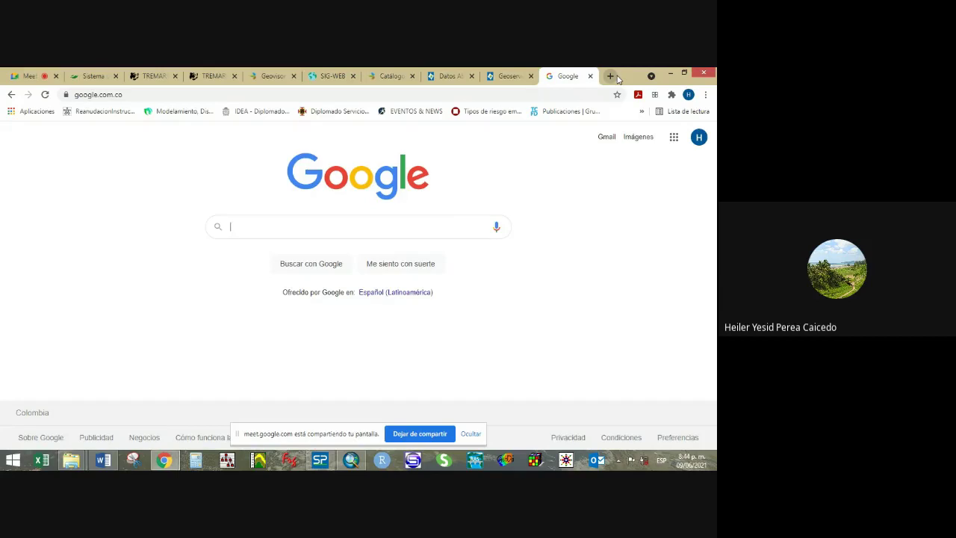
type("acuer")
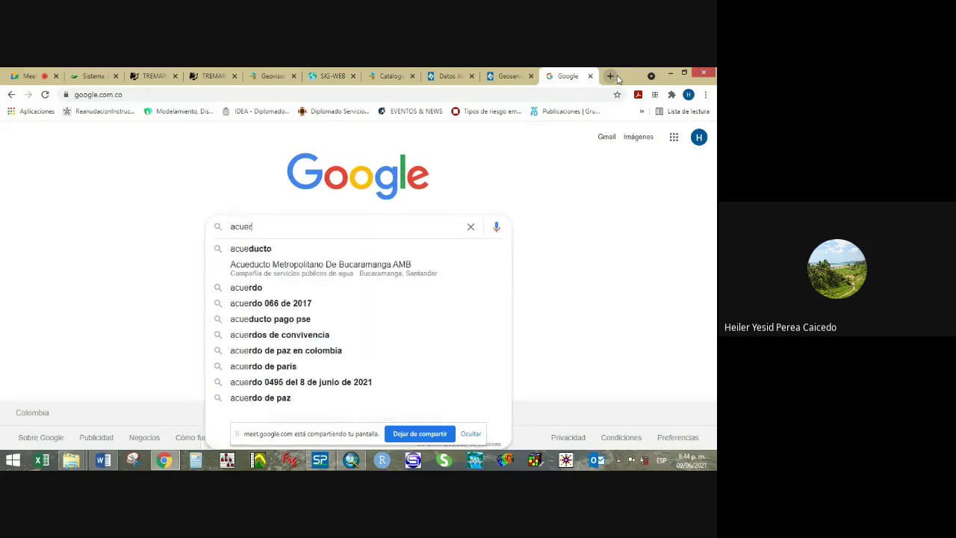
type("do 04")
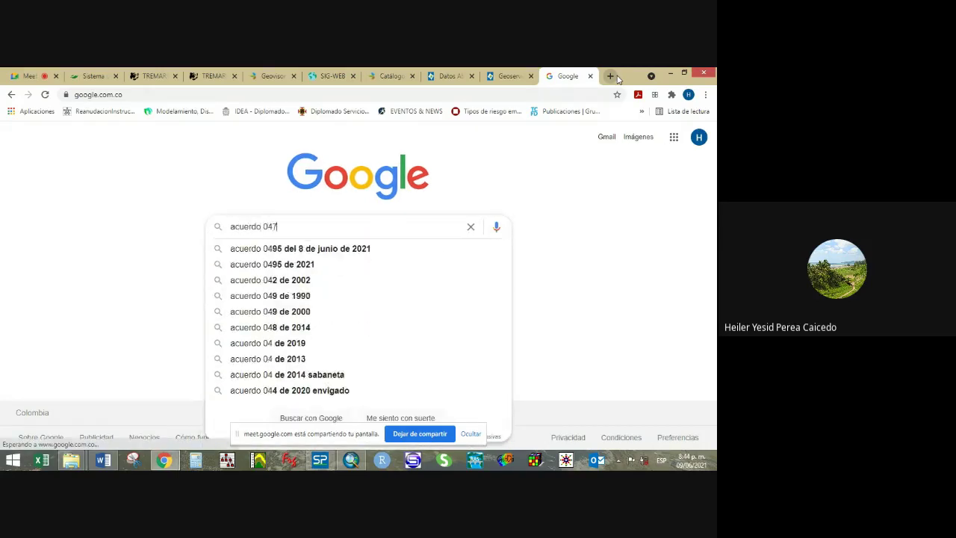
type("6")
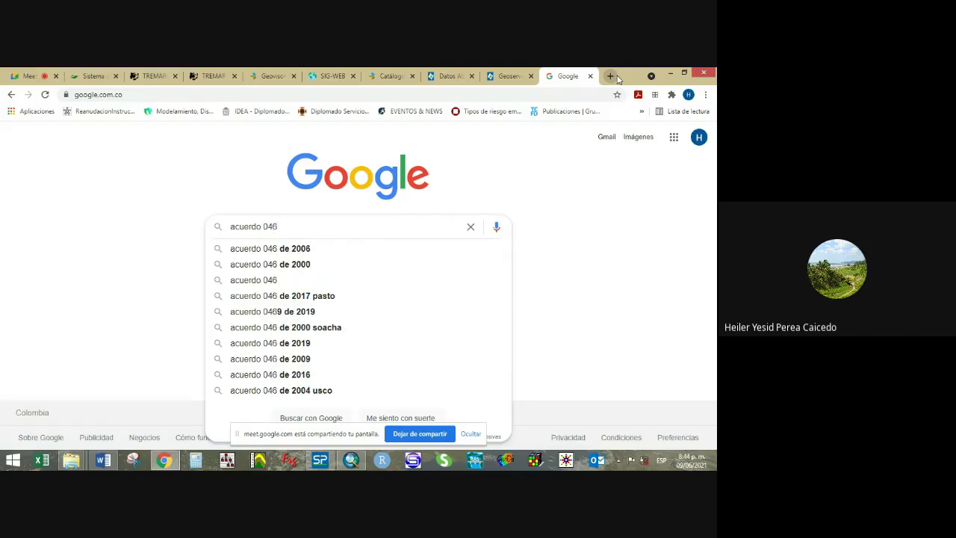
key("Return")
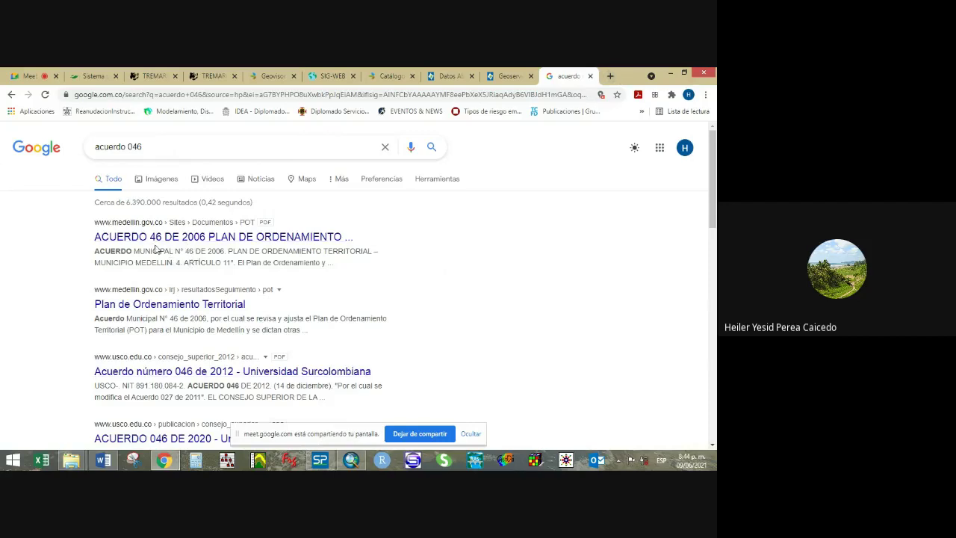
Replace the Google query with "geodatabase acuerdo 46" and run the search.
left_click_drag(144, 146, 6, 145)
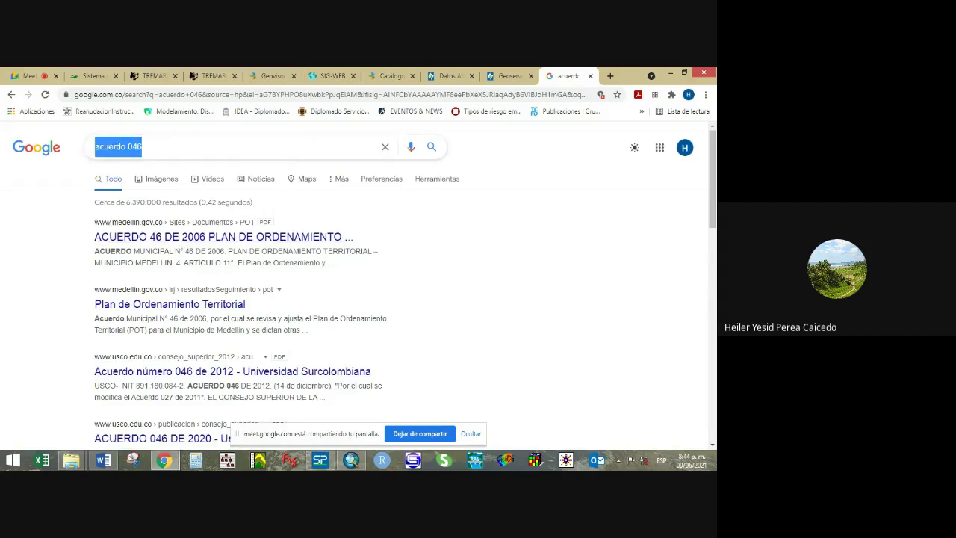
key("super+d")
mouse_move(715, 448)
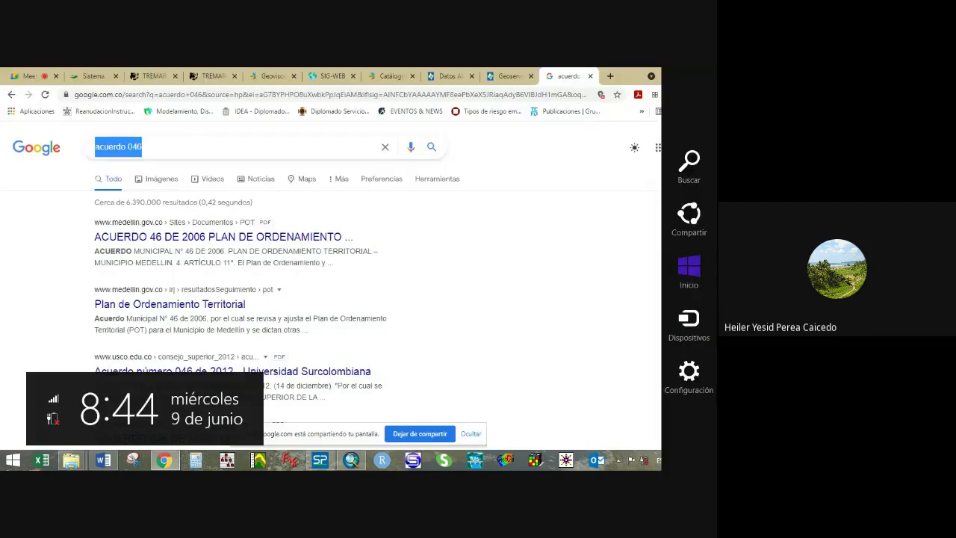
type("ge")
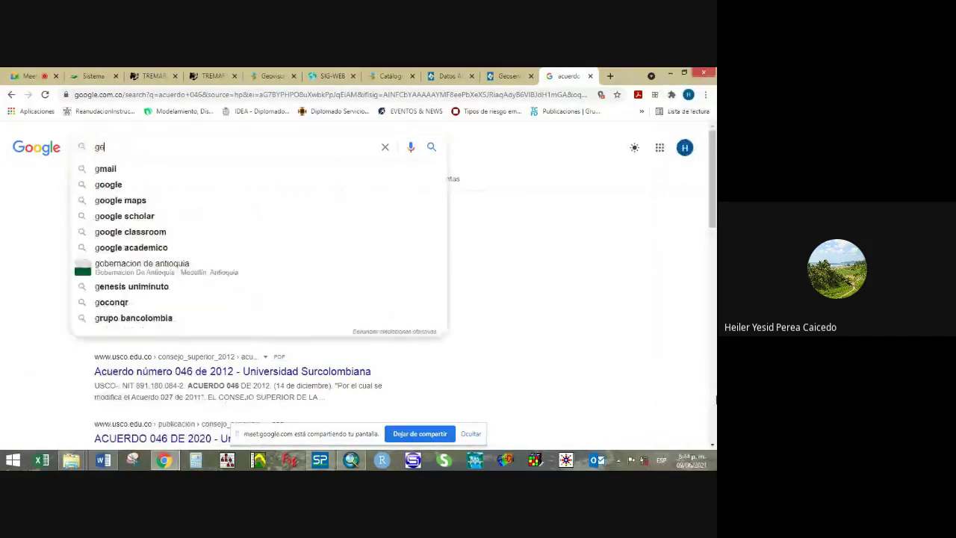
type("odatabase a")
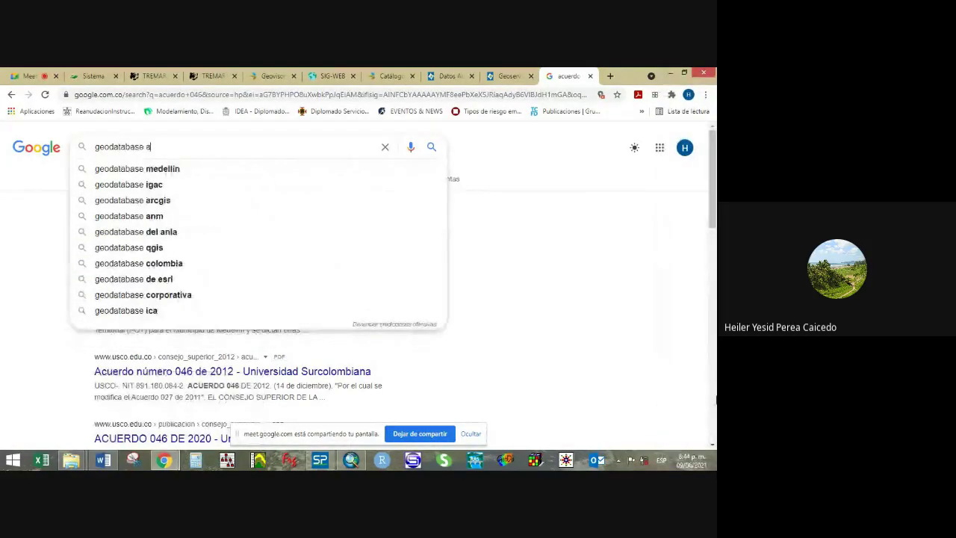
type("cuerdo 4")
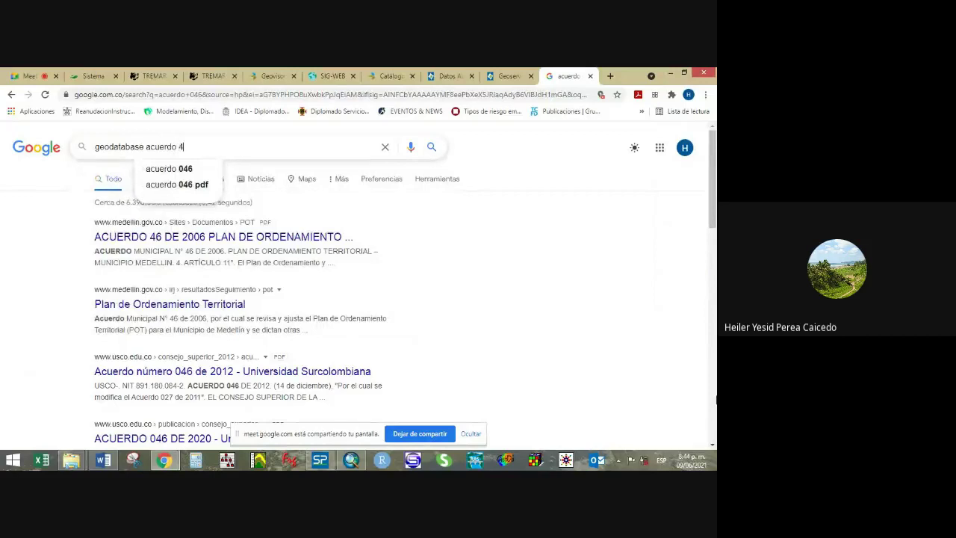
type("6")
key("Return")
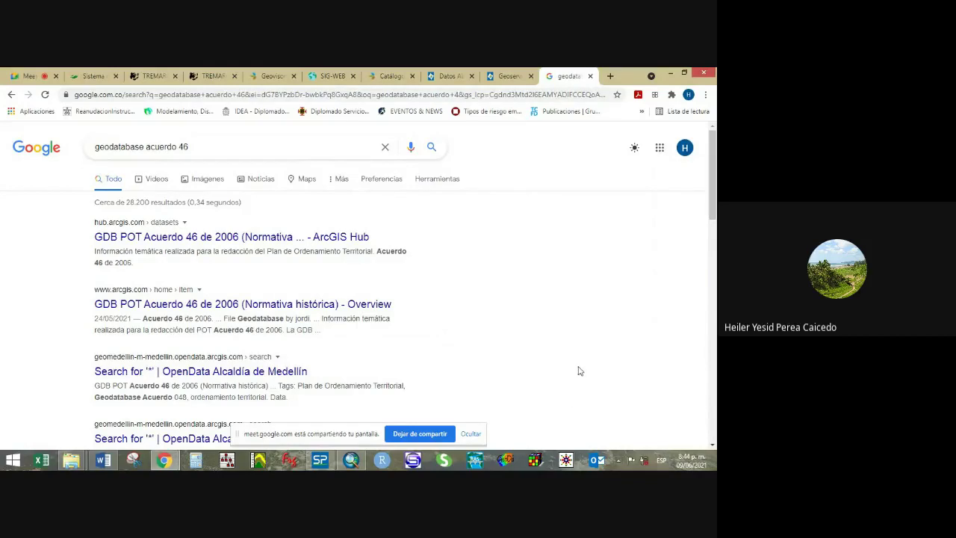
Open the ArcGIS Hub result for GDB POT Acuerdo 46 de 2006, review its title and summary, and download the geodatabase.
left_click(246, 237)
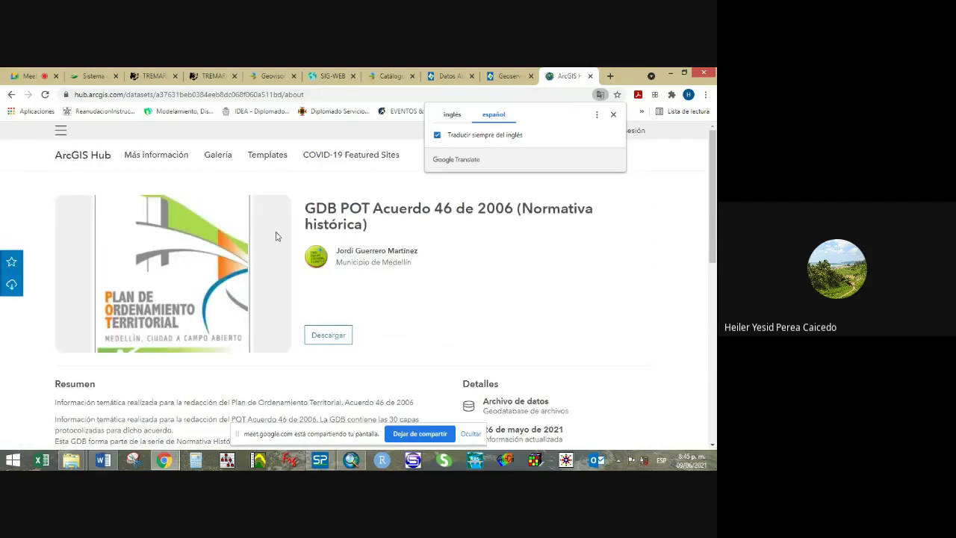
left_click_drag(314, 208, 515, 211)
scroll(422, 269, "down", 3)
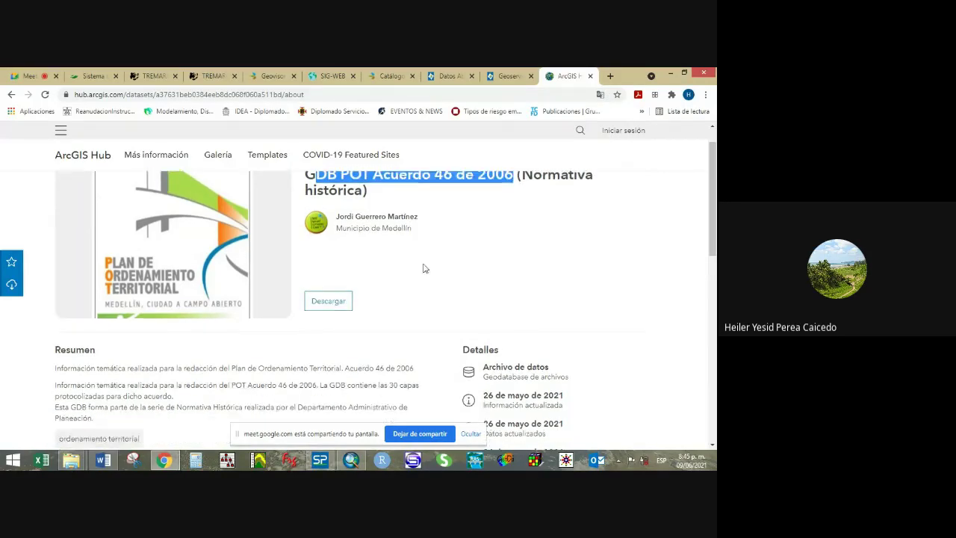
scroll(331, 284, "up", 1)
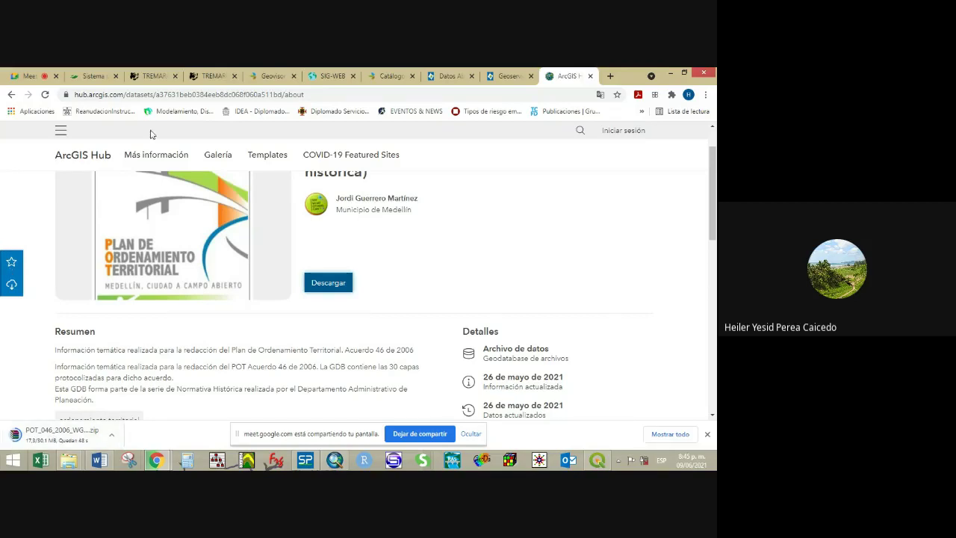
Copy the ArcGIS Hub dataset page's address and send it in the Google Meet call chat.
left_click(152, 94)
right_click(153, 94)
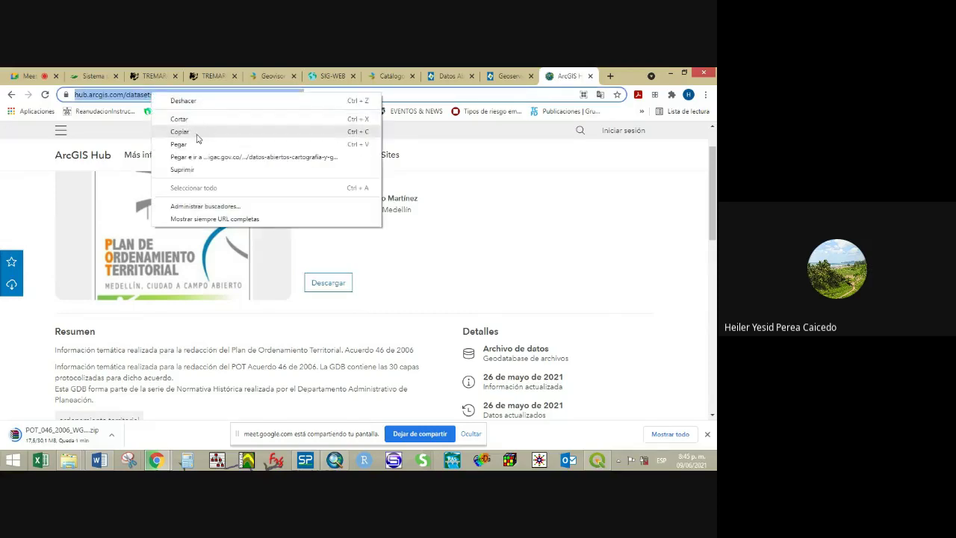
left_click(180, 131)
left_click(41, 76)
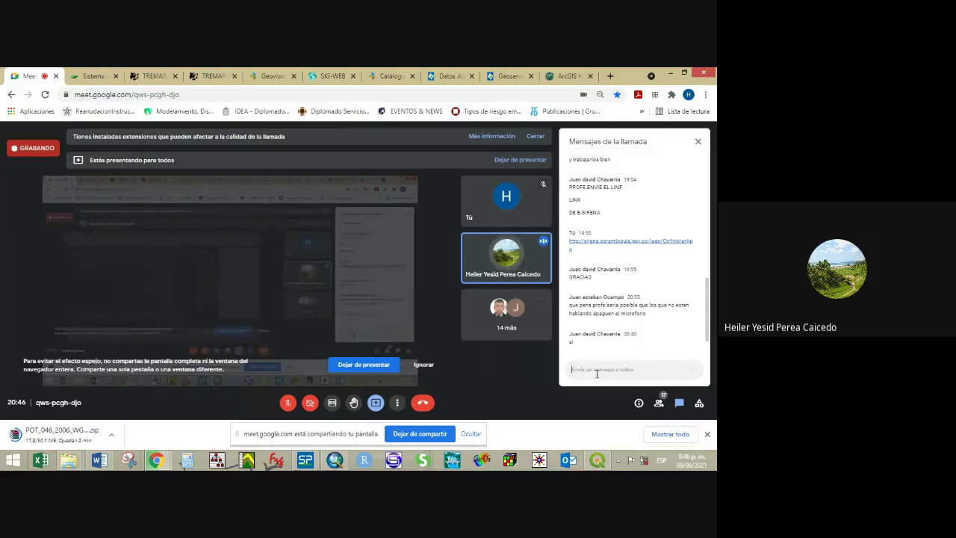
left_click(596, 369)
type("https://hub.arcgis.com/datasets/a37631beb038deeb88c066f080a511bd/about")
key("Return")
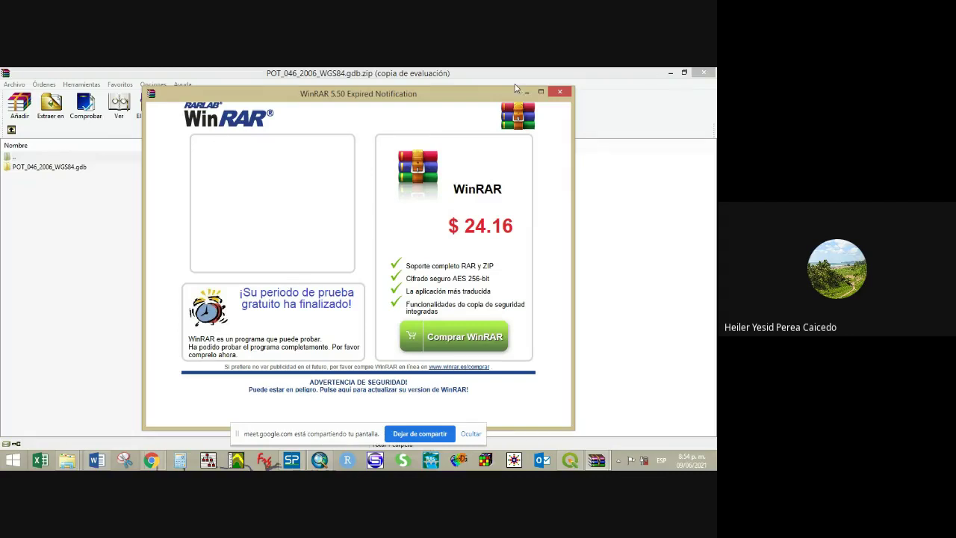
Close the WinRAR expiry notice and the archive window, and minimize the browser and QGIS to reach the desktop.
left_click(560, 91)
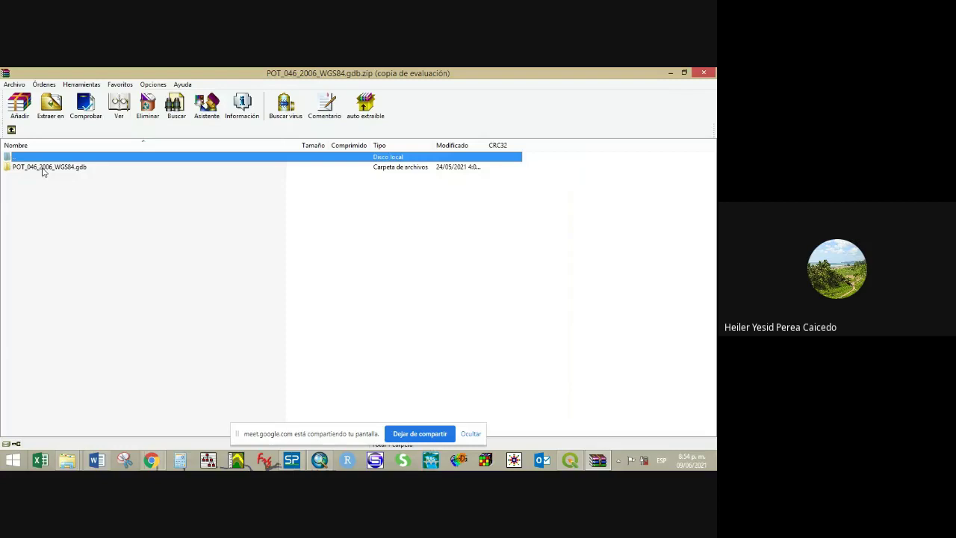
left_click(703, 72)
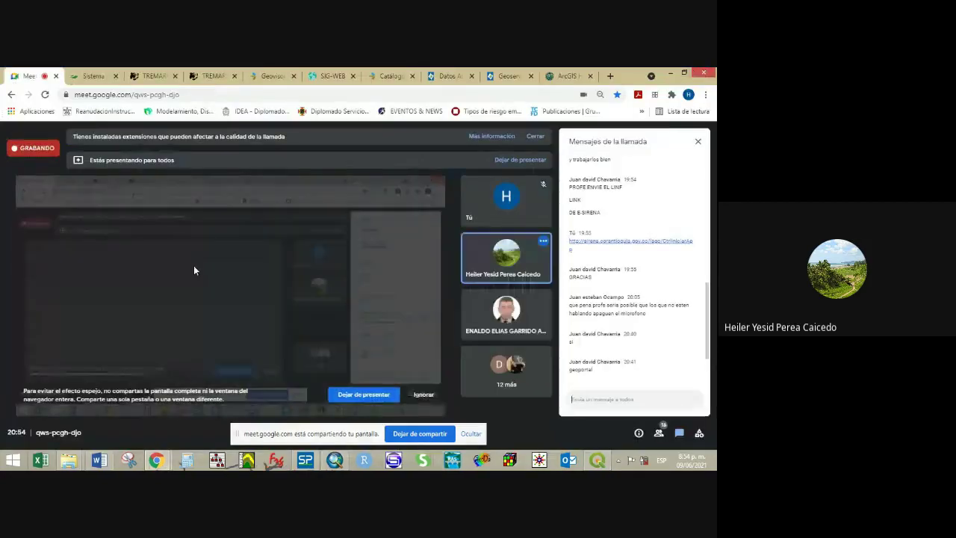
left_click(670, 72)
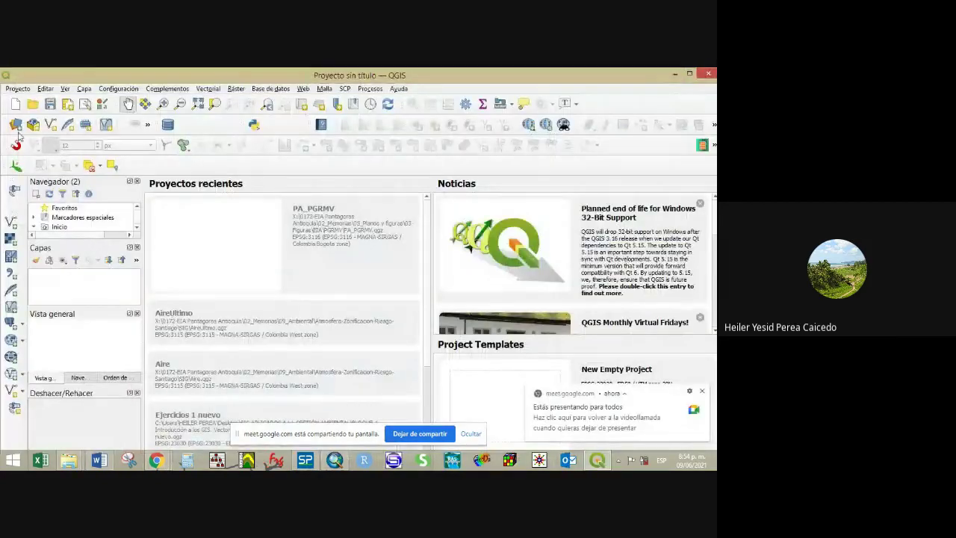
left_click(674, 78)
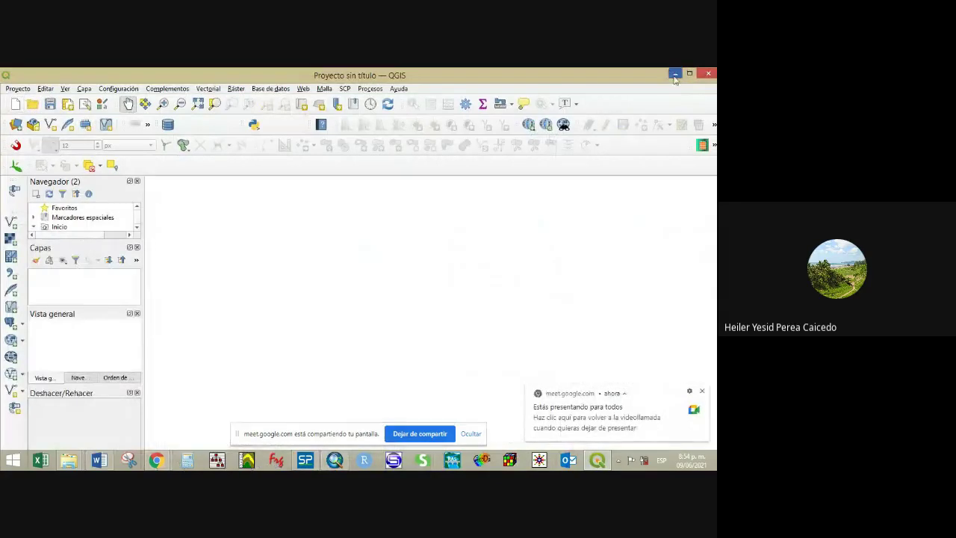
left_click(677, 72)
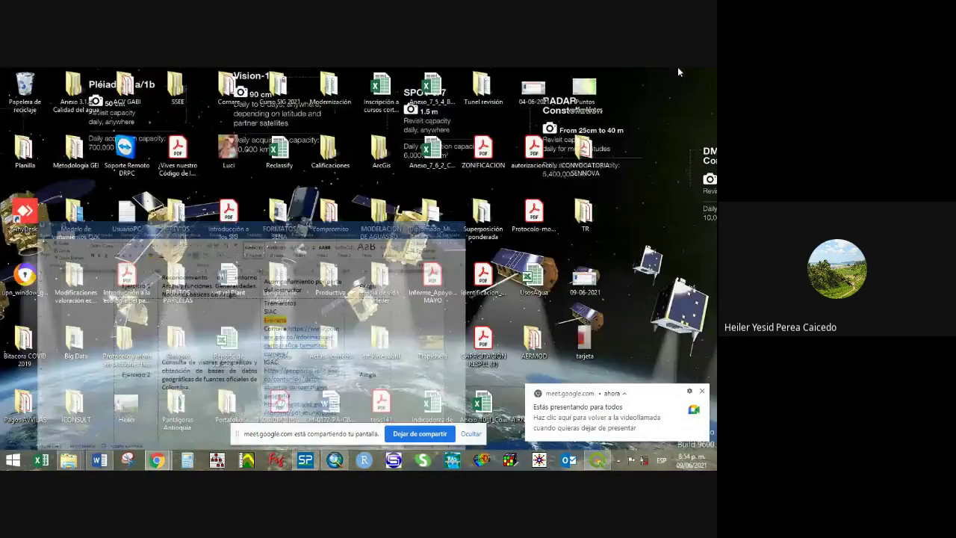
Find the POT_046_2006_WGS84.gdb archive in the Descargas folder and cut it for moving.
double_click(82, 90)
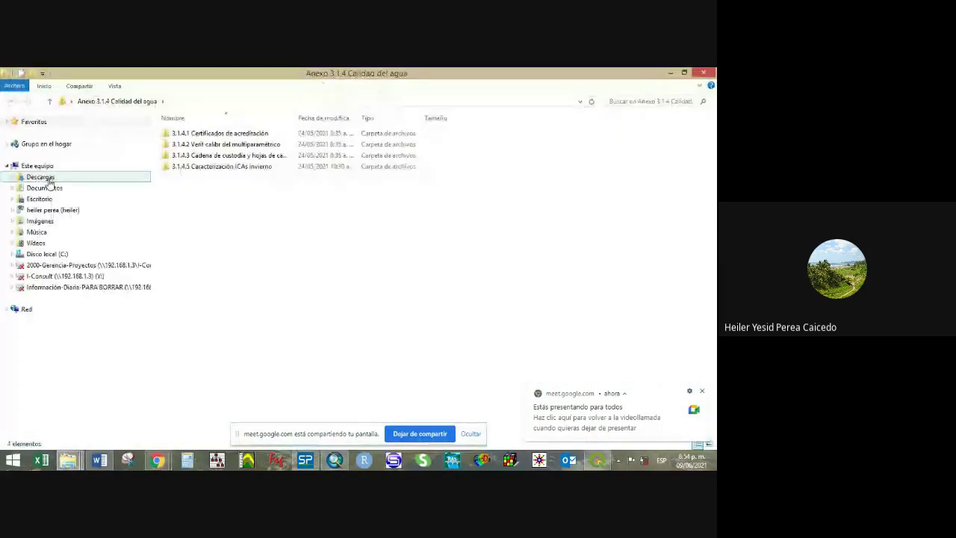
left_click(43, 177)
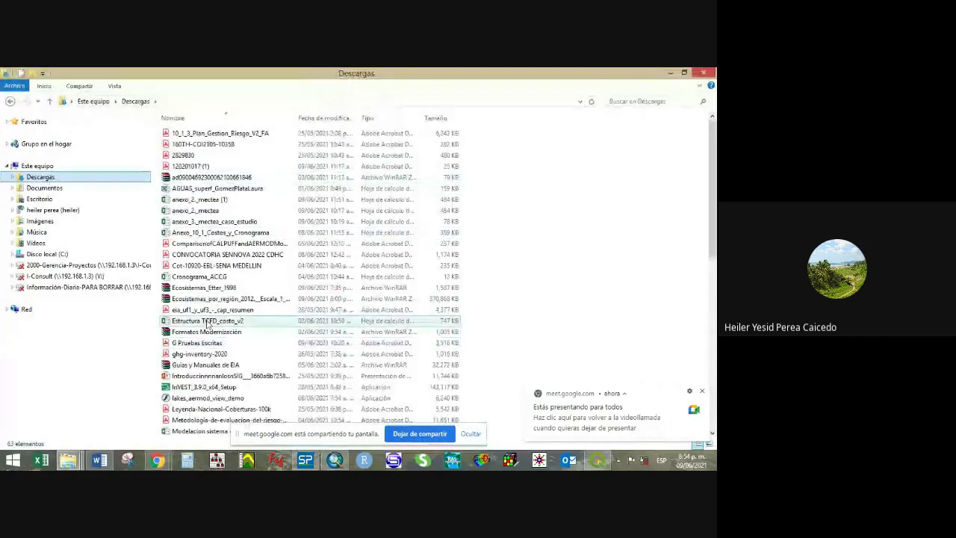
left_click(195, 376)
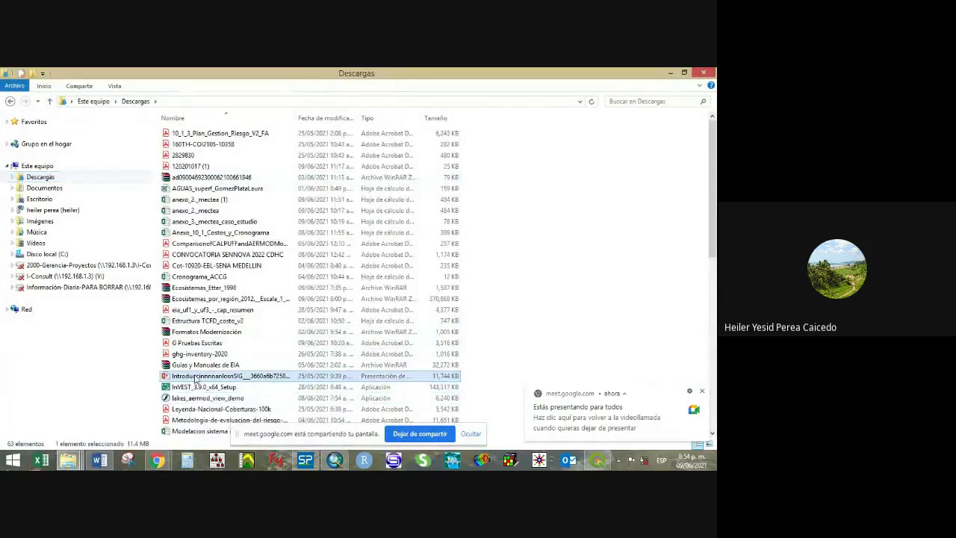
scroll(196, 379, "down", 7)
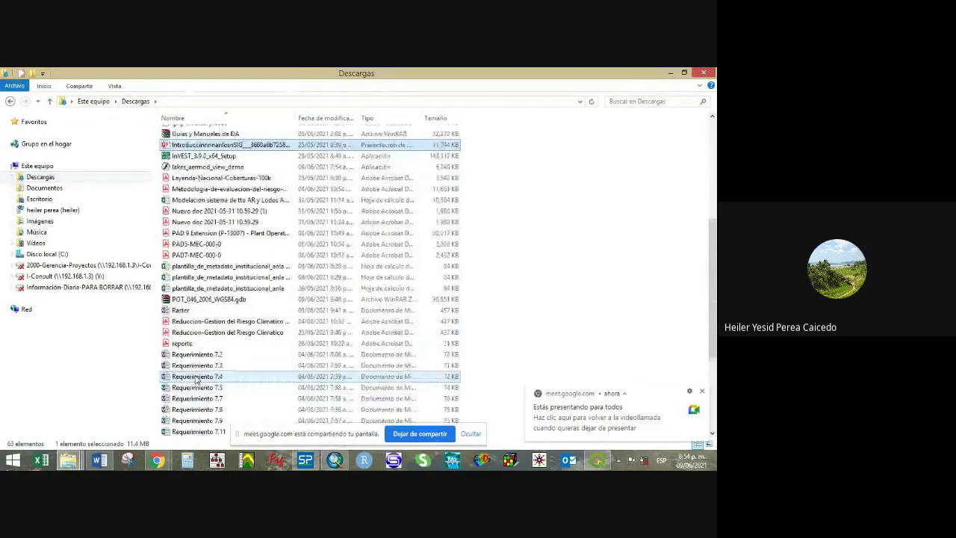
left_click(198, 300)
right_click(197, 299)
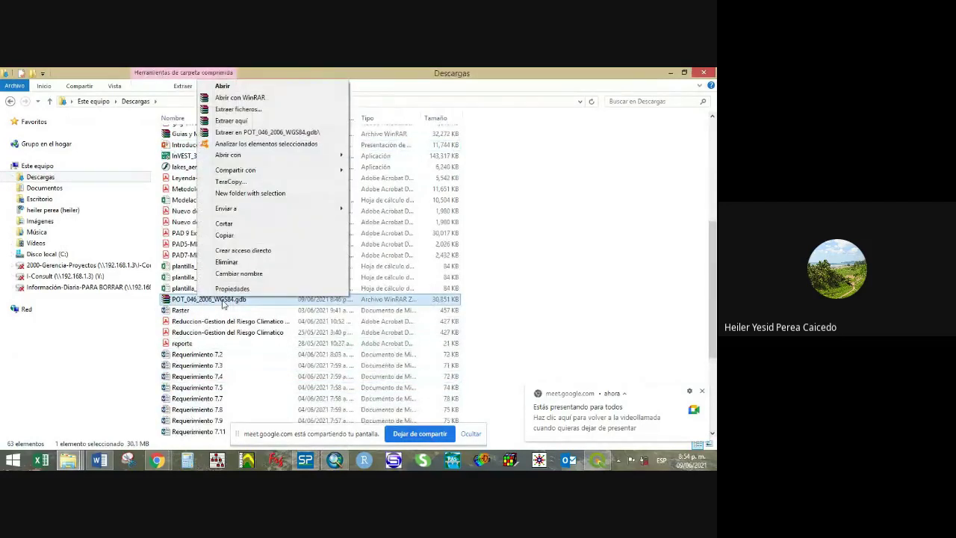
left_click(224, 224)
Create a new folder named Pot in Escritorio.
left_click(65, 103)
left_click(89, 113)
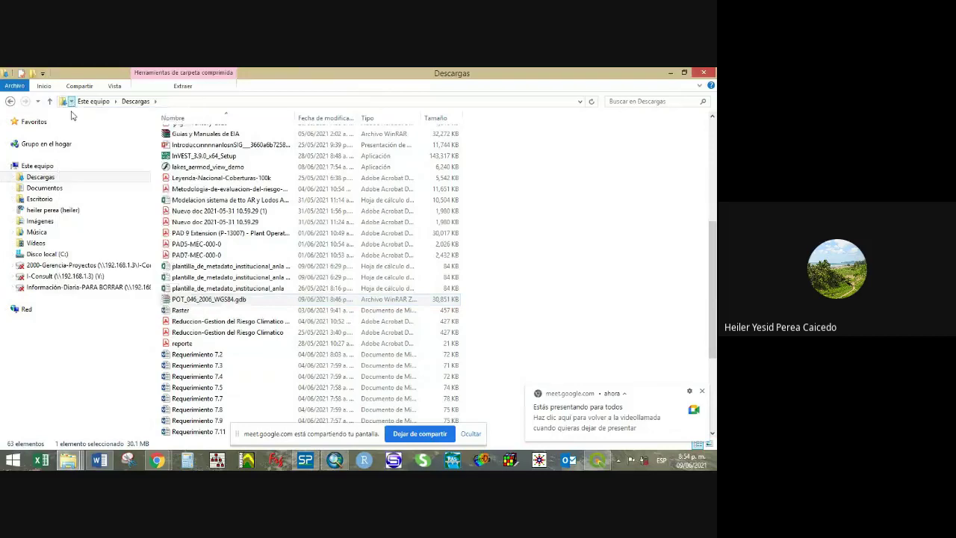
right_click(572, 345)
mouse_move(602, 306)
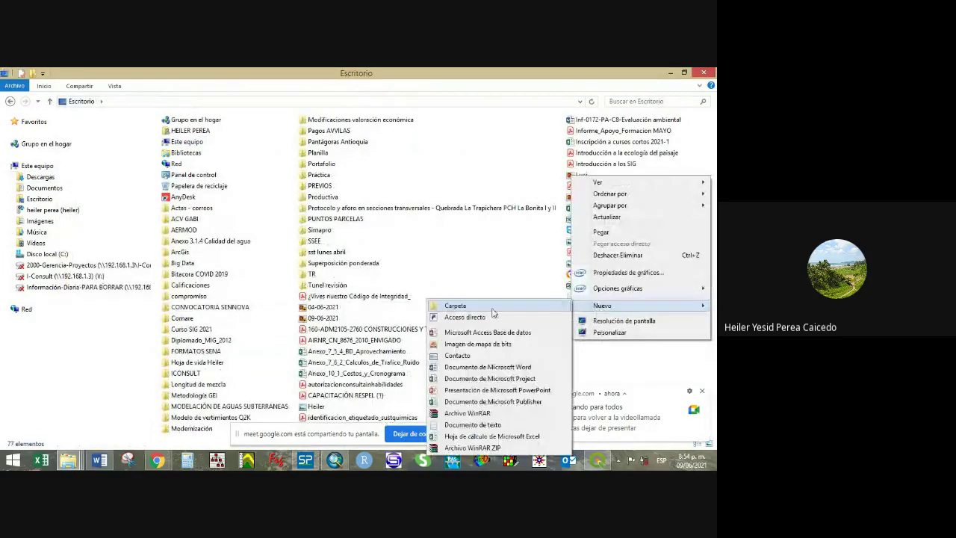
left_click(492, 312)
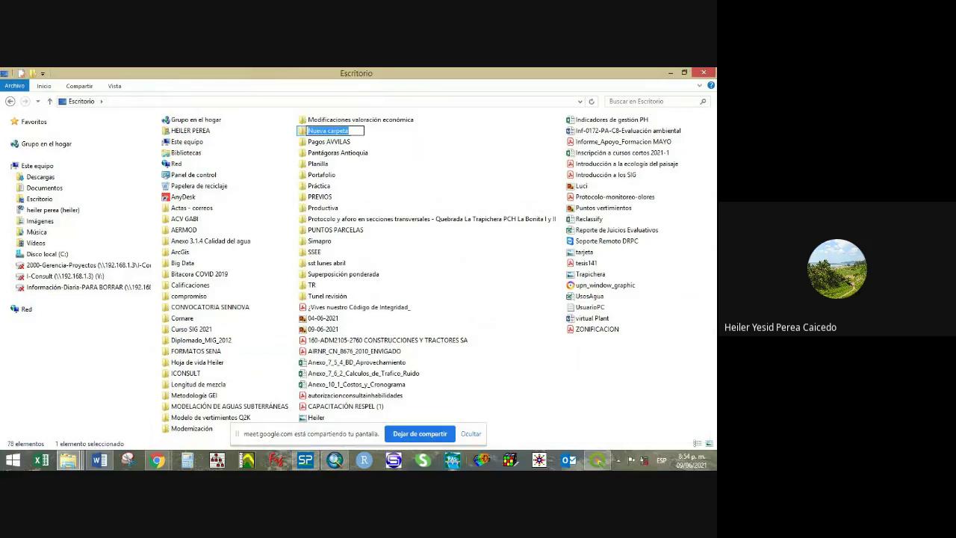
type("Pot")
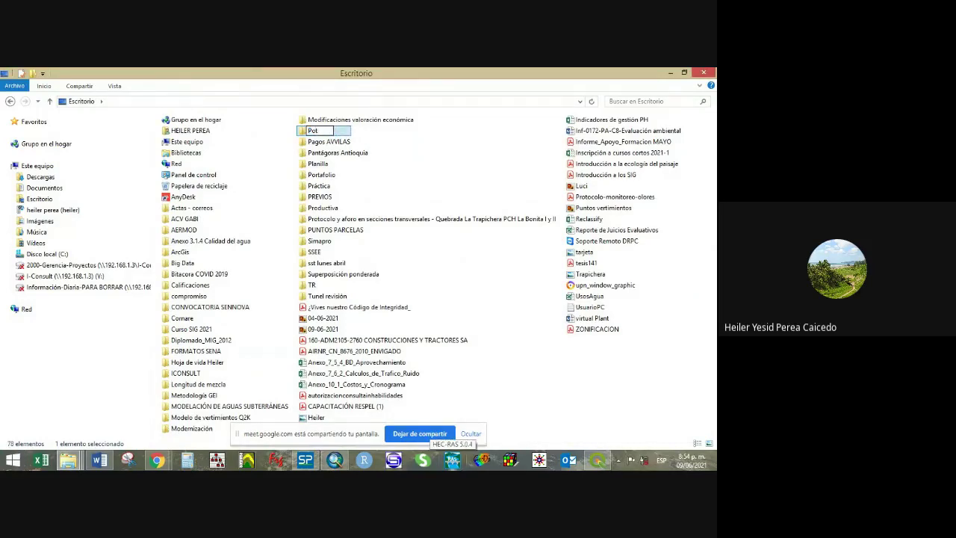
left_click(320, 146)
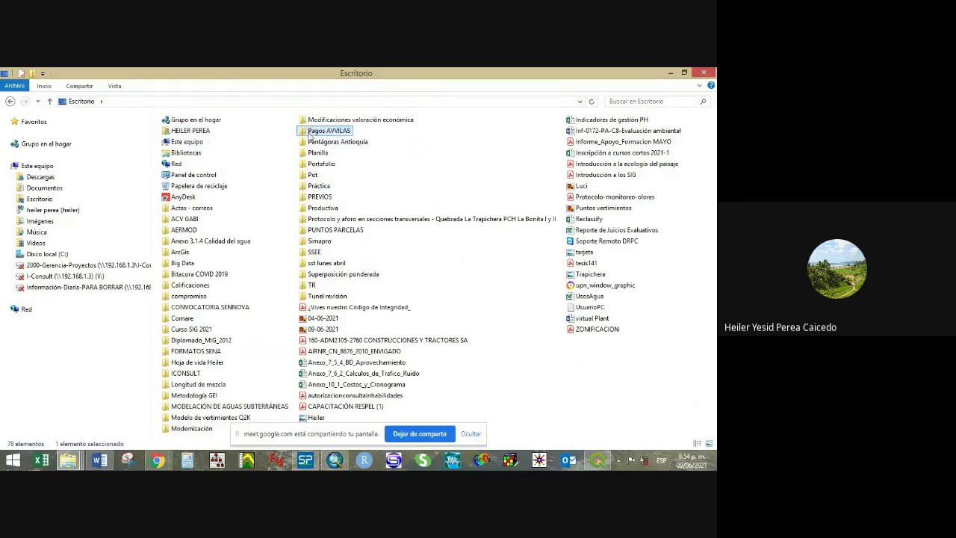
Paste the cut POT_046_2006_WGS84.gdb archive into the Pot folder, moving it with Explorer.
double_click(312, 174)
right_click(274, 190)
left_click(321, 263)
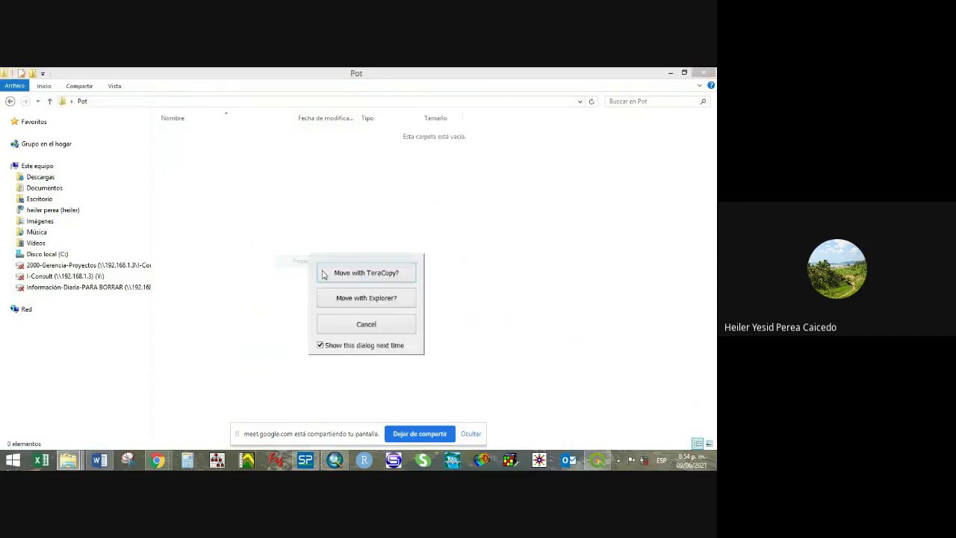
left_click(363, 301)
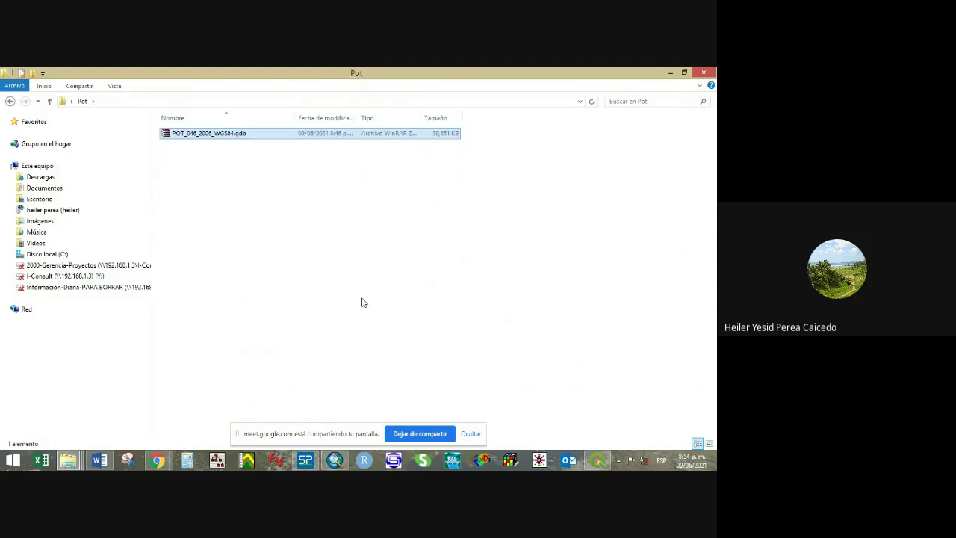
Extract the POT_046_2006_WGS84.gdb archive into the Pot folder and check the files inside the extracted geodatabase folder.
right_click(191, 136)
left_click(252, 176)
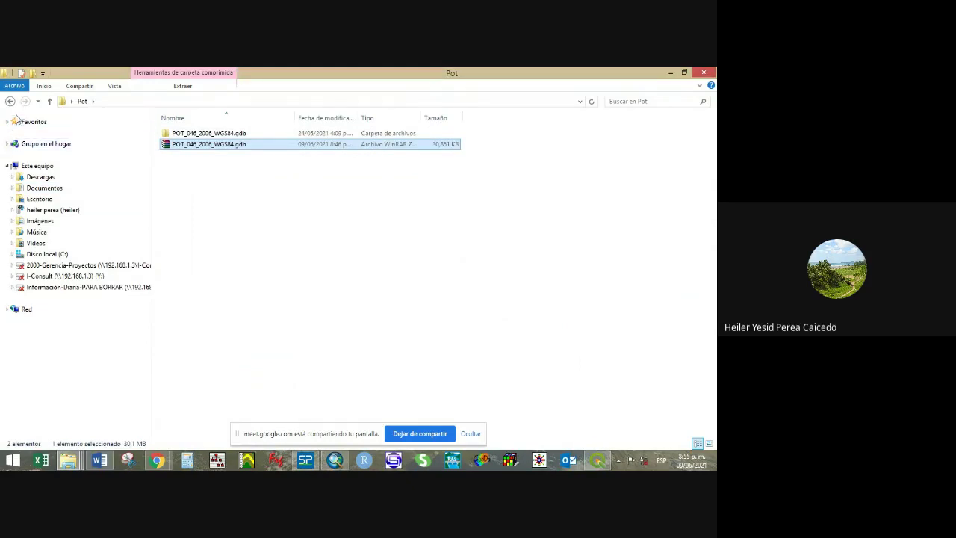
left_click(219, 133)
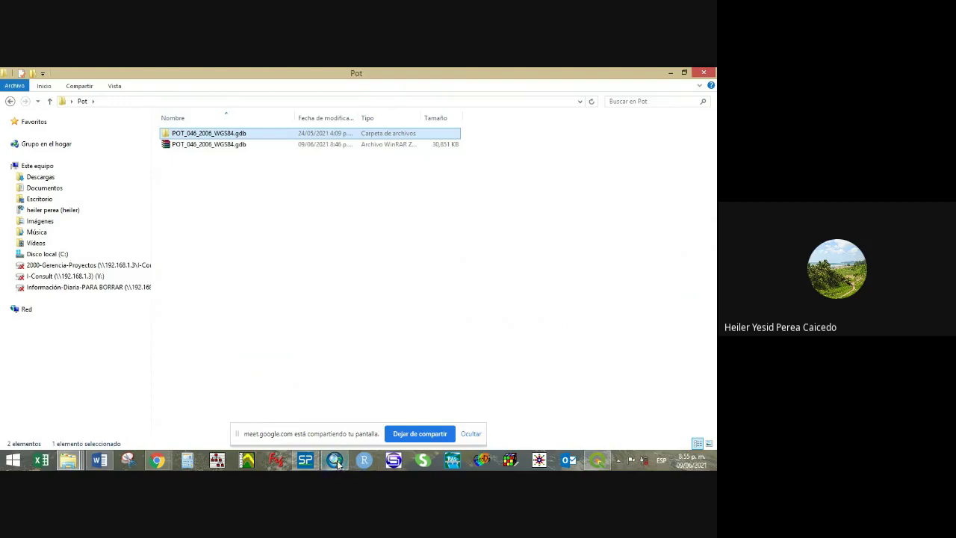
double_click(183, 133)
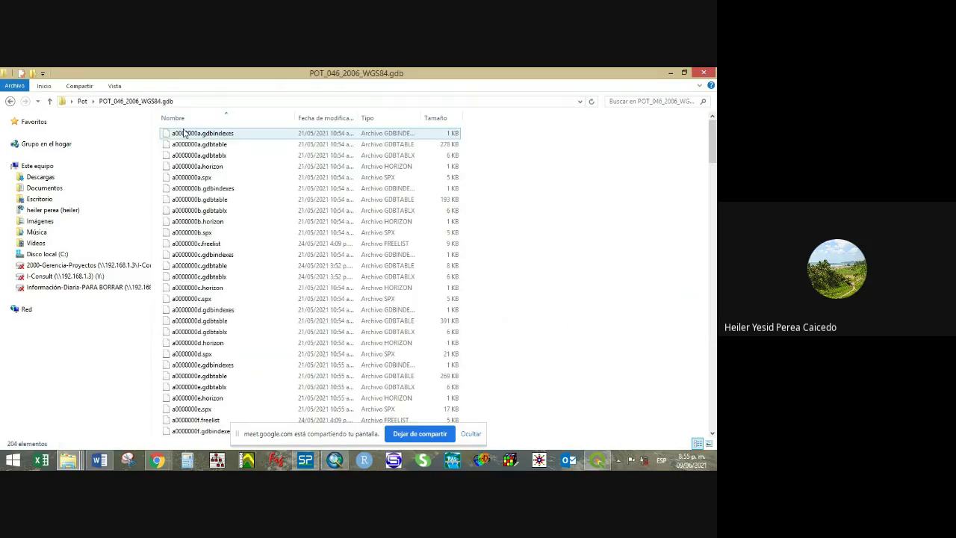
left_click(11, 101)
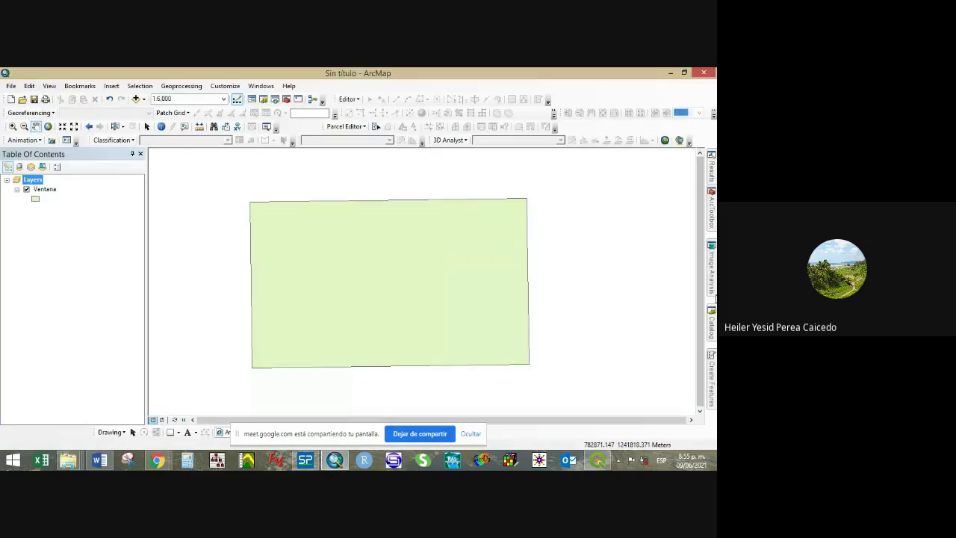
Switch to ArcMap and remove the Ventana layer from the map.
left_click(711, 321)
right_click(48, 190)
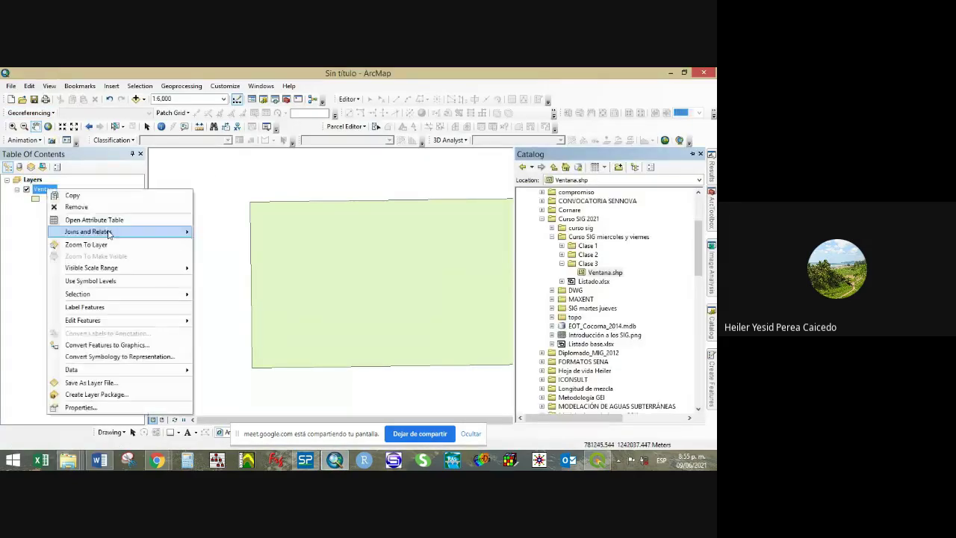
left_click(71, 205)
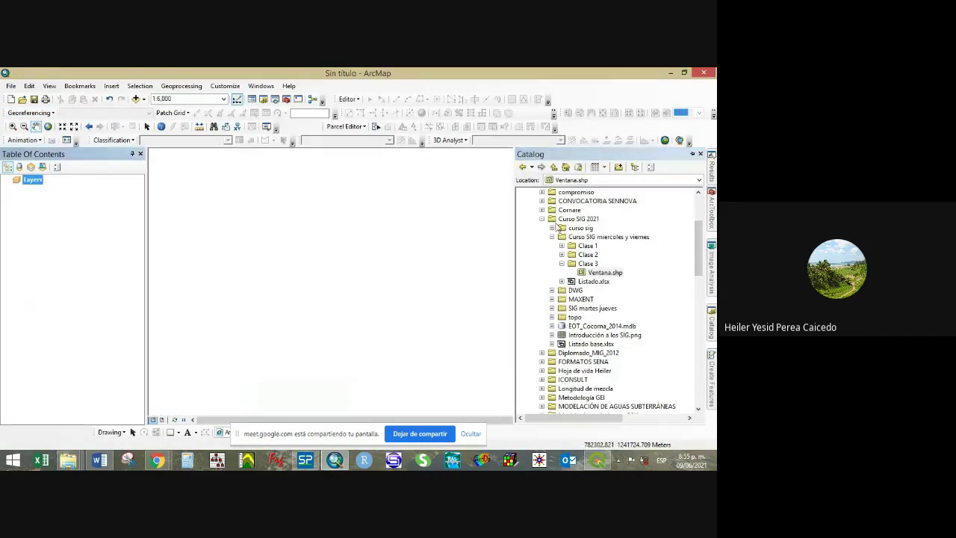
Expand the Desktop folder connection in the Catalog, collapse its Curso SIG 2021 folder and refresh the connection.
scroll(558, 224, "up", 4)
left_click(614, 212)
double_click(614, 212)
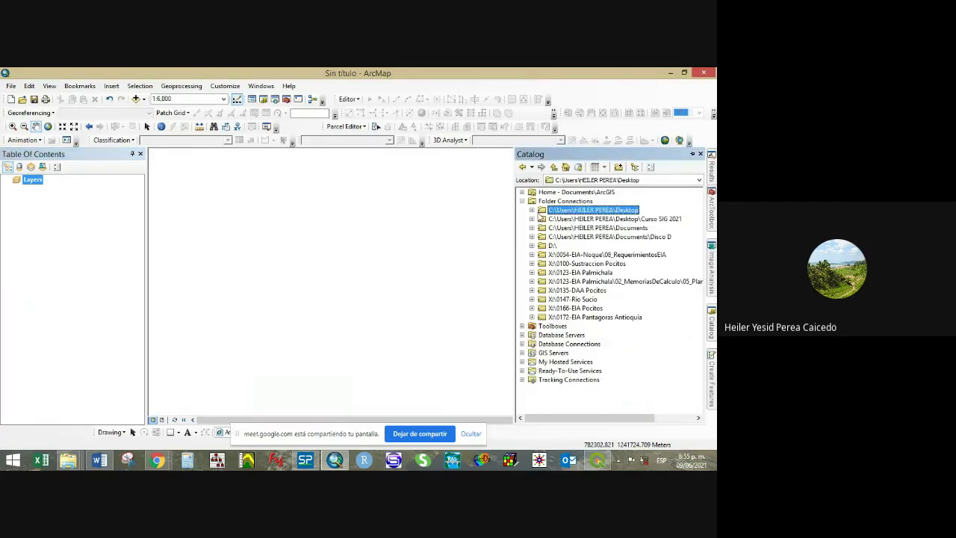
left_click(532, 211)
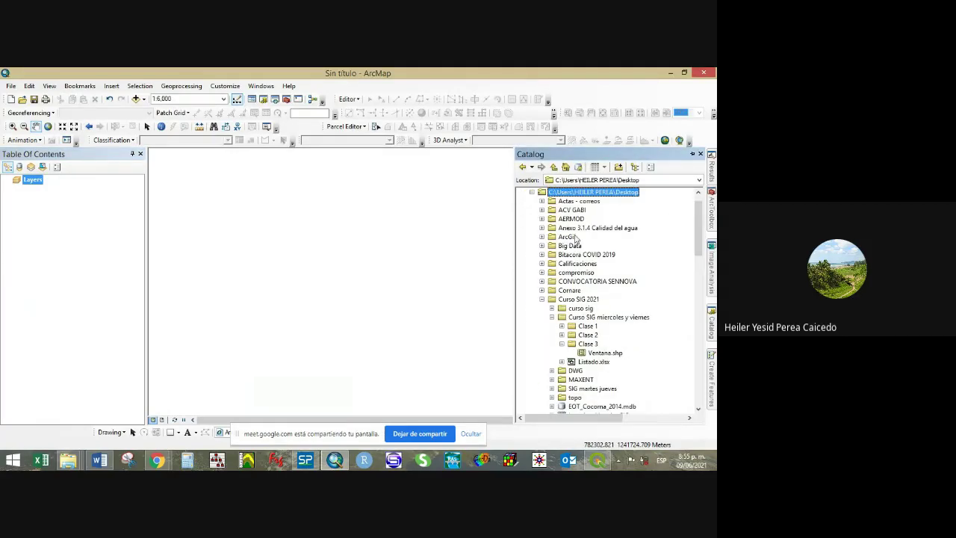
left_click(542, 300)
scroll(565, 337, "down", 4)
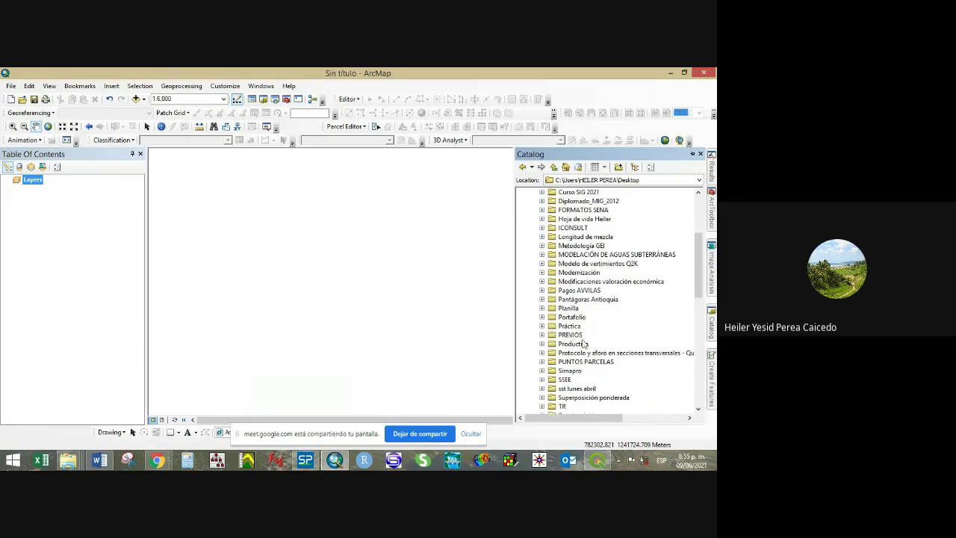
scroll(579, 382, "down", 1)
scroll(577, 393, "up", 3)
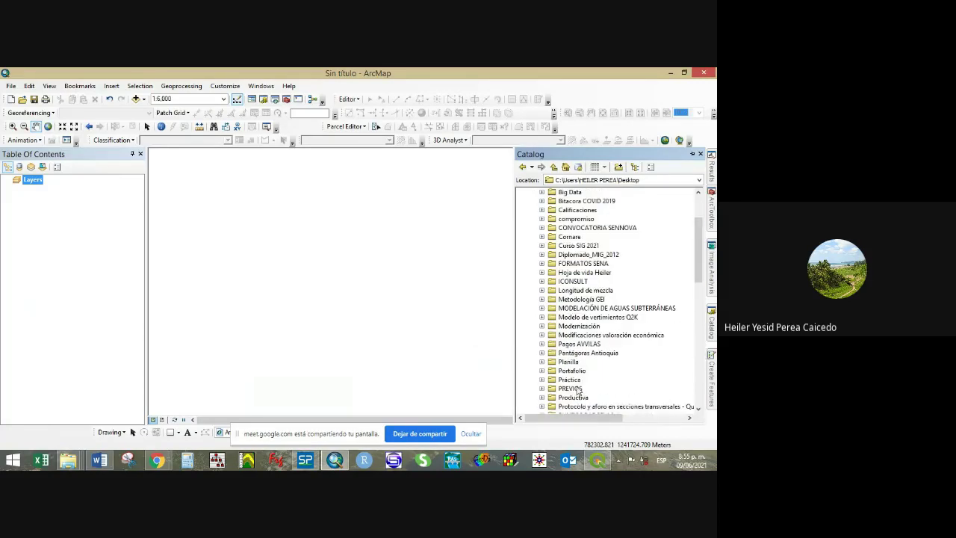
scroll(578, 391, "down", 1)
scroll(594, 222, "up", 4)
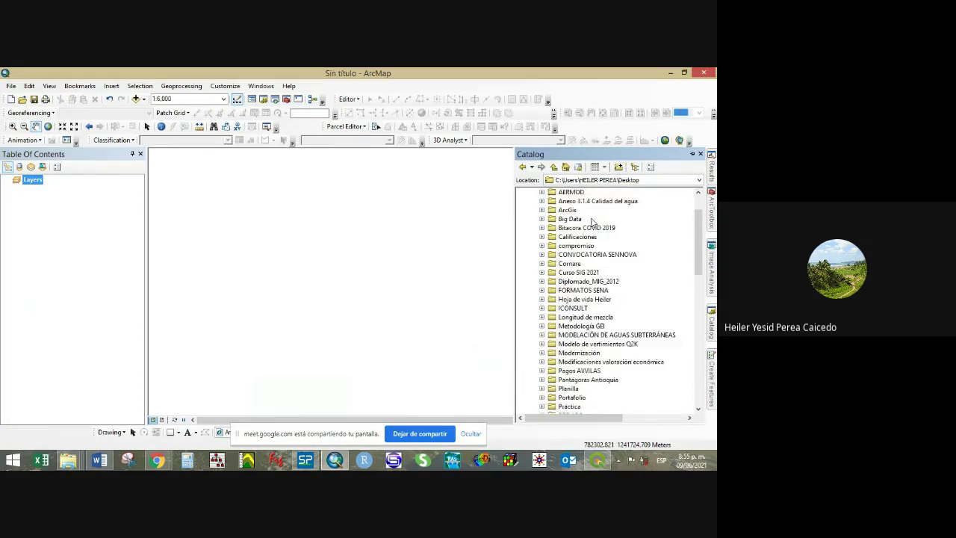
left_click(586, 213)
right_click(572, 212)
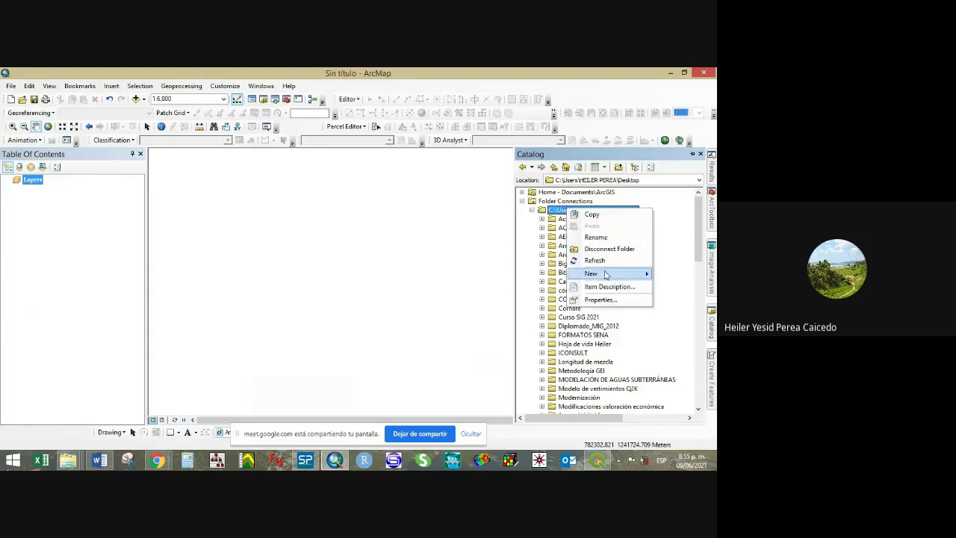
left_click(598, 259)
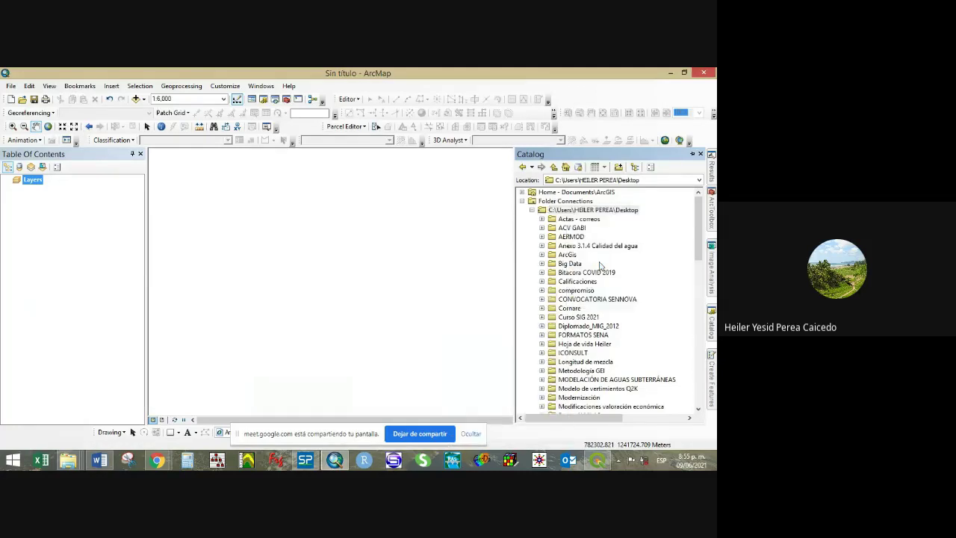
Expand the Pot folder and its POT_046_2006_WGS84.gdb geodatabase to list the feature classes.
scroll(600, 269, "down", 4)
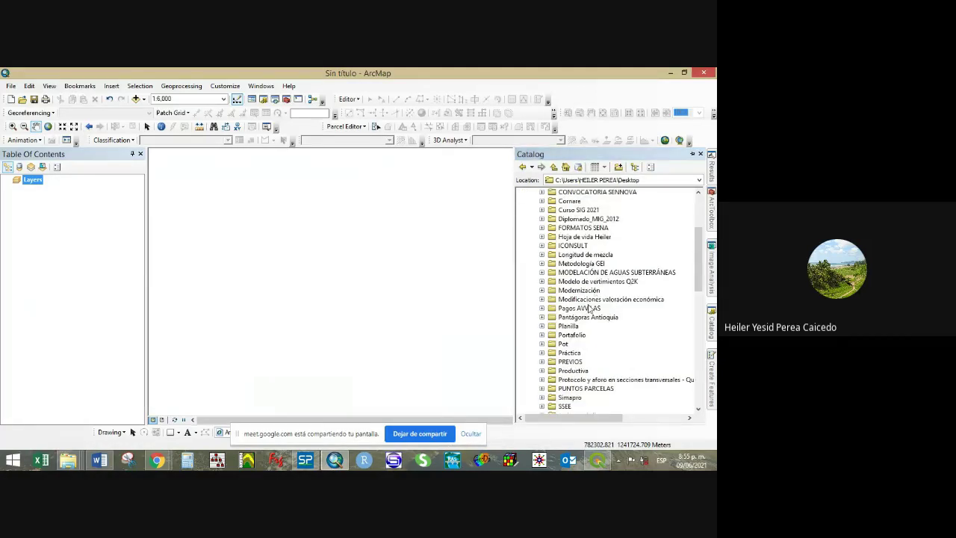
scroll(590, 309, "down", 1)
left_click(543, 318)
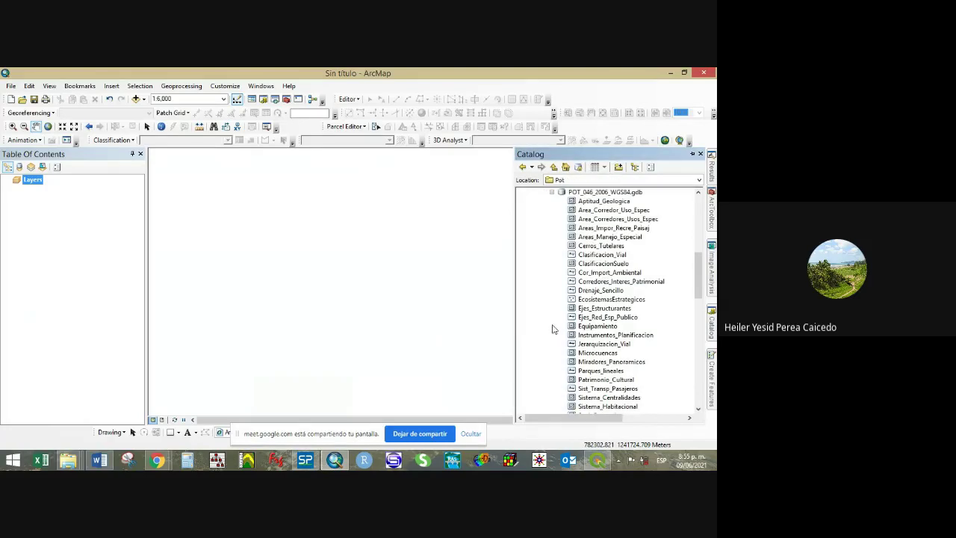
Add the Drenaje_Sencillo feature class from the geodatabase to the map, dismissing the geographic coordinate system warning.
scroll(553, 329, "down", 3)
scroll(553, 329, "up", 3)
scroll(552, 328, "down", 2)
scroll(553, 329, "up", 2)
left_click_drag(598, 295, 64, 247)
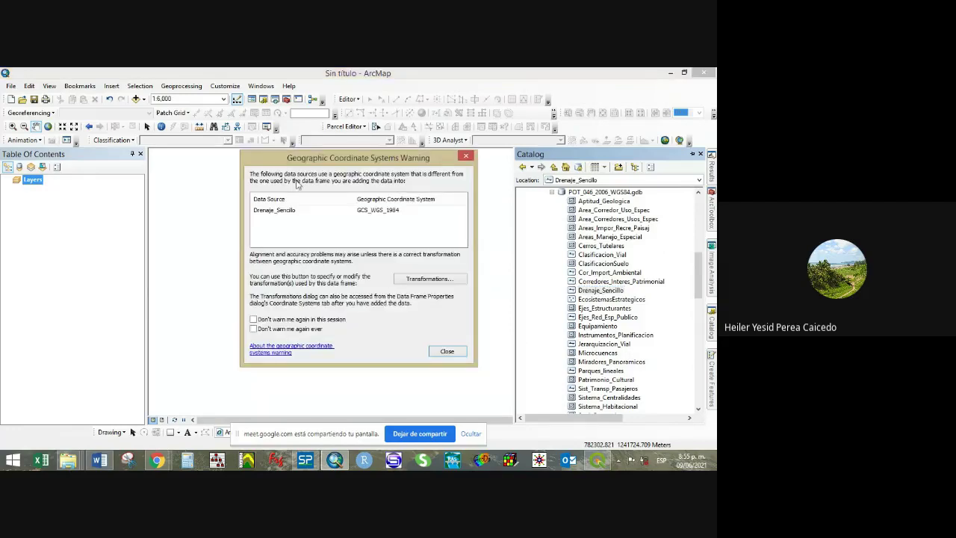
left_click(446, 351)
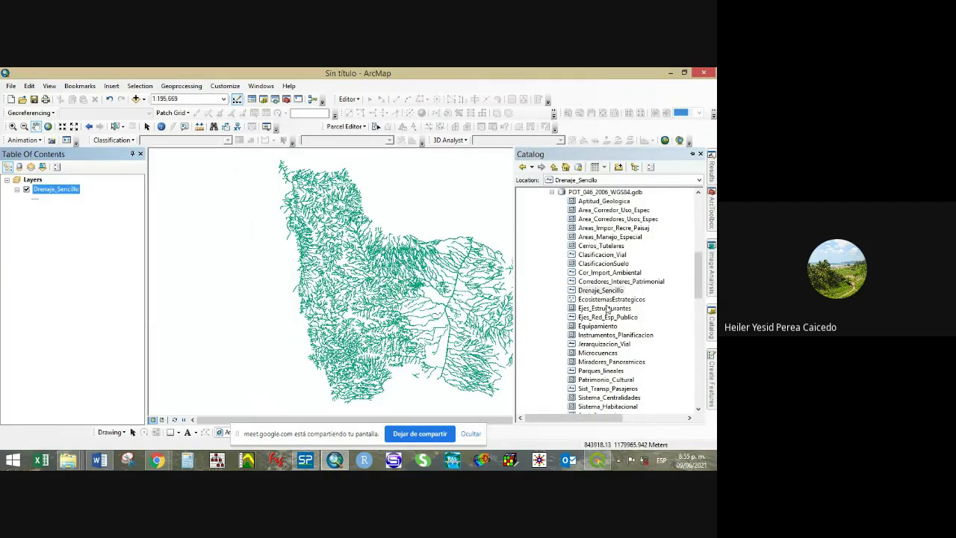
Add the UsosSuelo feature class to the map, accepting the coordinate system warning without setting a transformation.
scroll(614, 355, "down", 1)
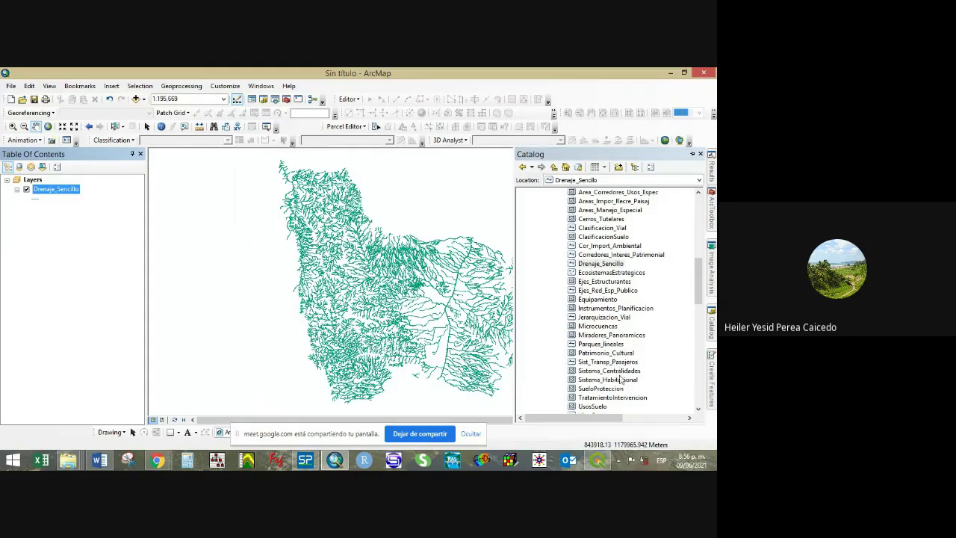
scroll(611, 385, "down", 1)
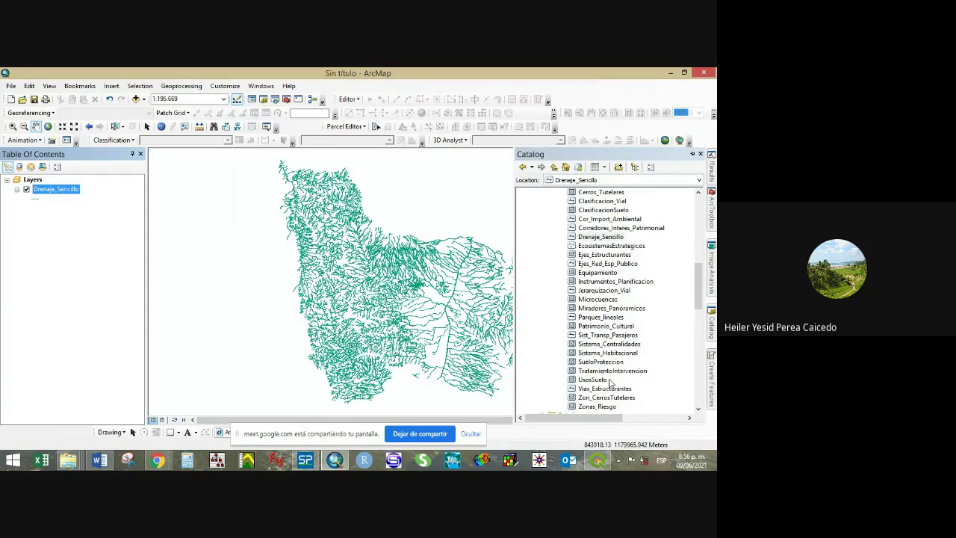
left_click(601, 381)
left_click_drag(599, 384, 59, 203)
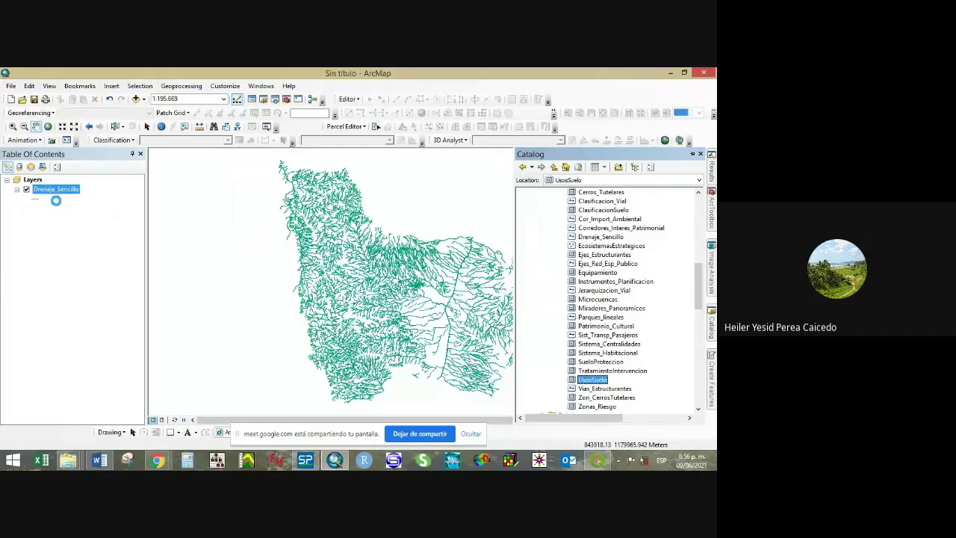
left_click(446, 350)
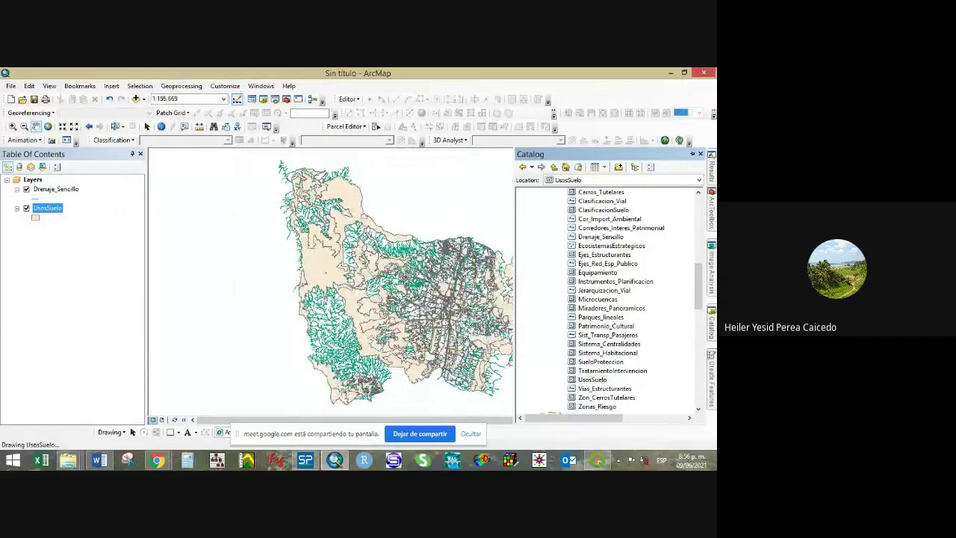
Move the UsosSuelo layer above Drenaje_Sencillo and hide the drainage layer.
left_click_drag(481, 347, 382, 329)
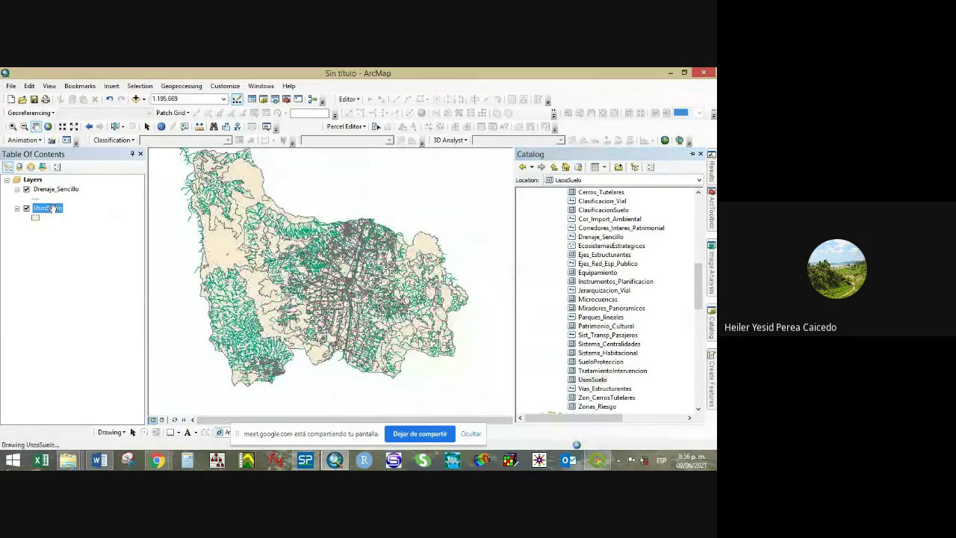
left_click_drag(48, 208, 64, 190)
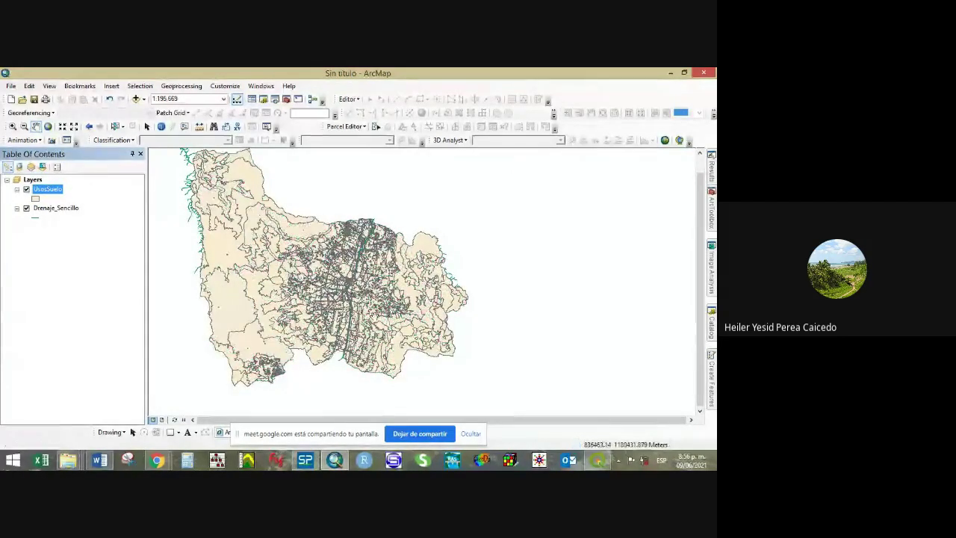
left_click(26, 208)
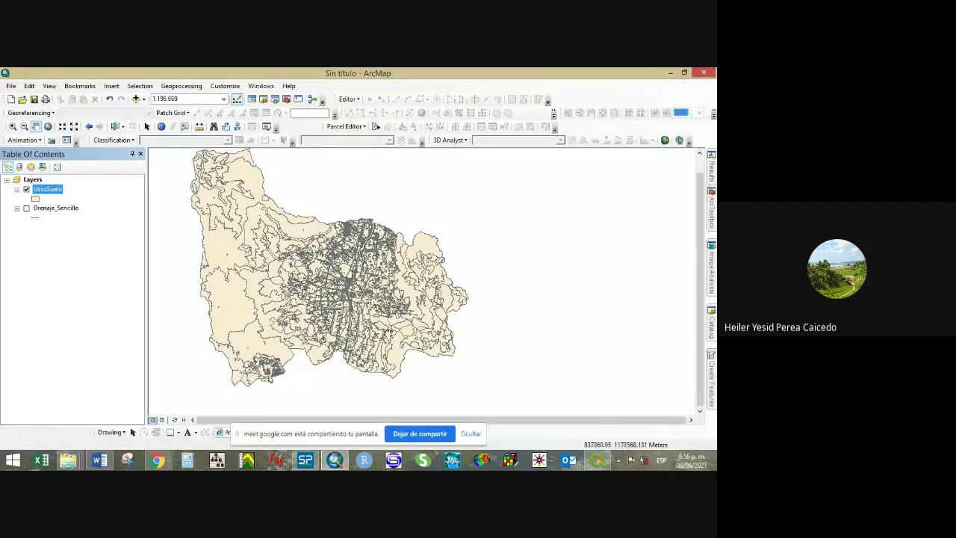
scroll(338, 268, "up", 3)
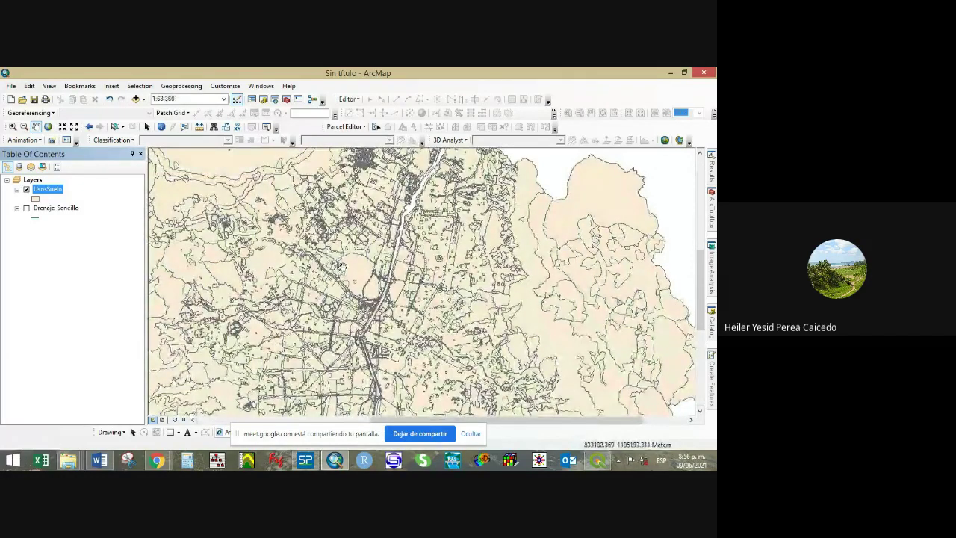
Add the Patrimonio_Cultural feature class above UsosSuelo in the map and close the coordinate system warning.
left_click(712, 321)
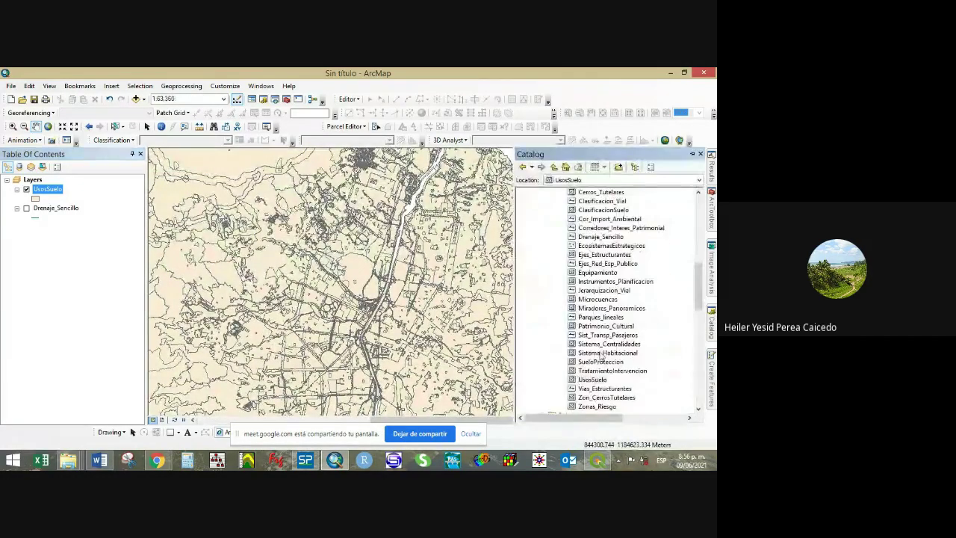
left_click(605, 326)
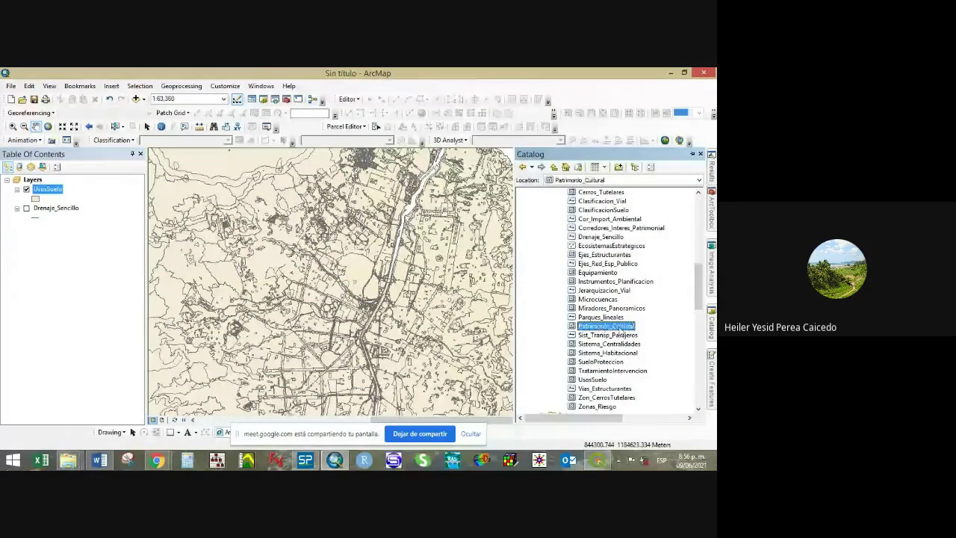
left_click_drag(626, 334, 60, 190)
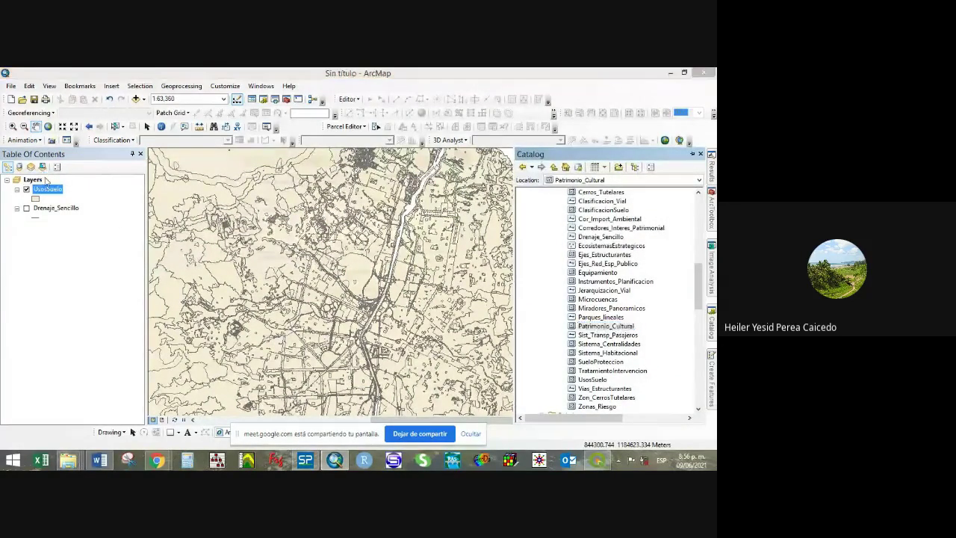
left_click(447, 352)
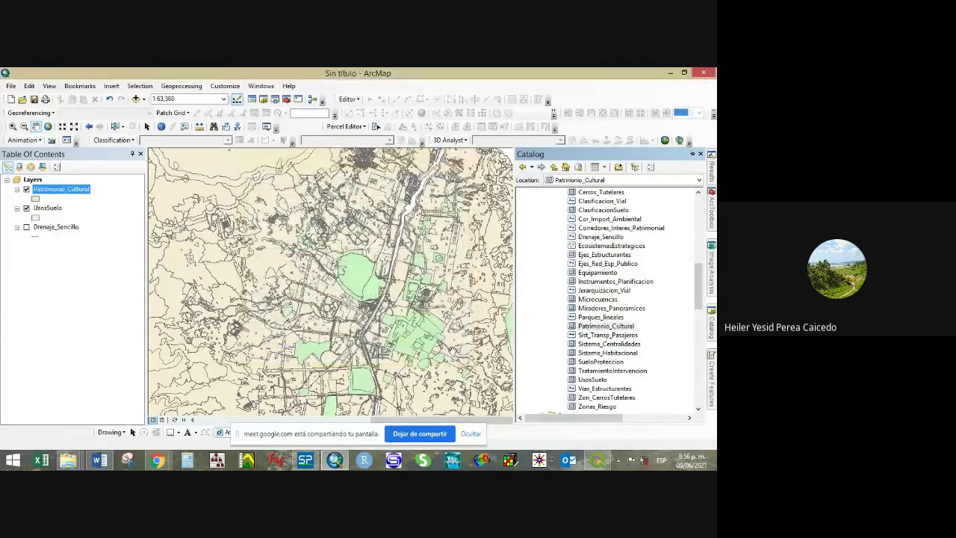
Identify the rounded Patrimonio_Cultural polygon just west of the river and close its attribute results.
left_click(160, 126)
left_click(359, 286)
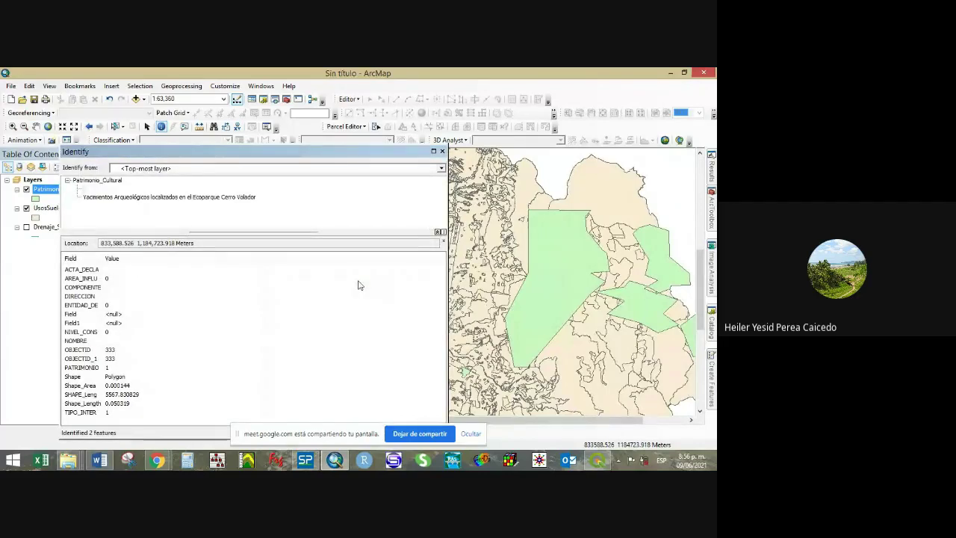
left_click(442, 152)
Identify the large Patrimonio_Cultural polygon in the east and examine its DIRECCION, COMPONENTE and full NOMBRE values.
left_click(545, 252)
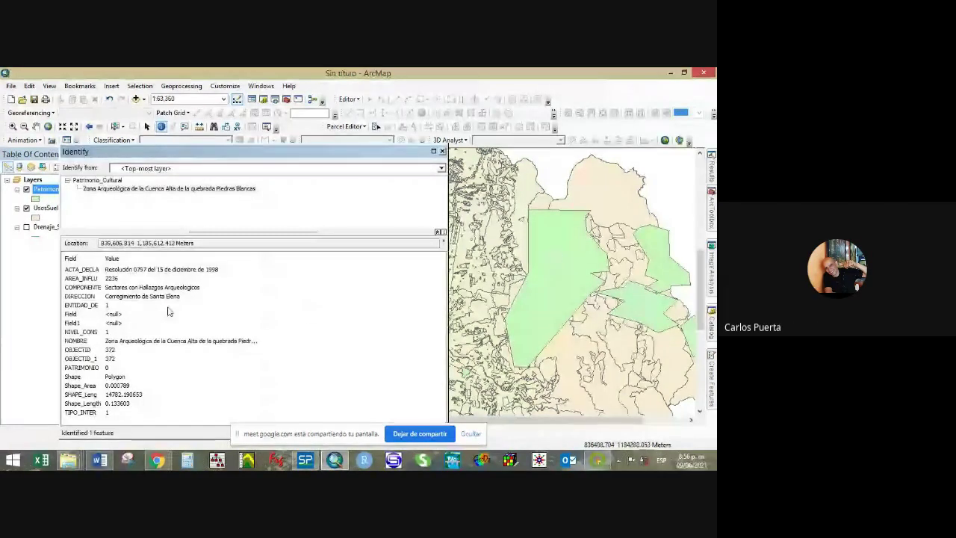
left_click(139, 296)
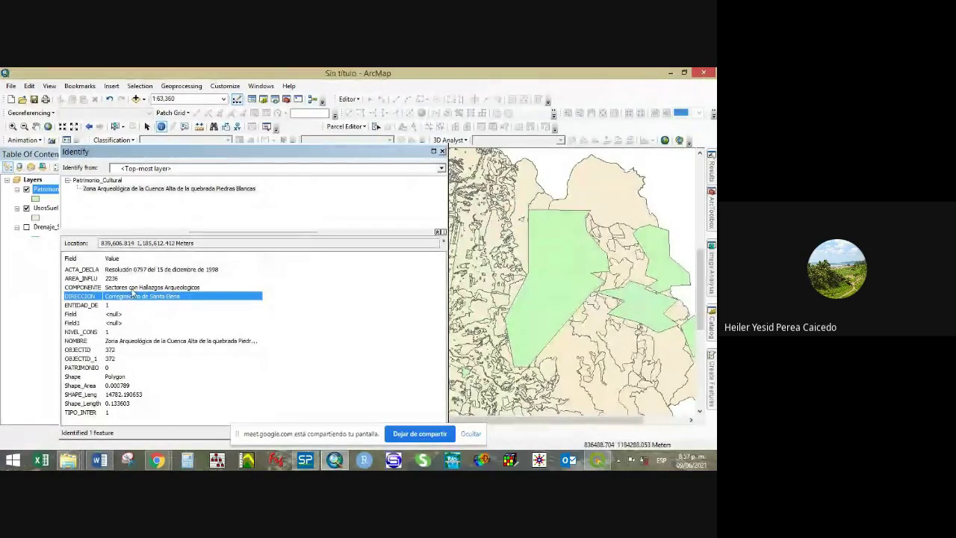
left_click(133, 289)
left_click(137, 342)
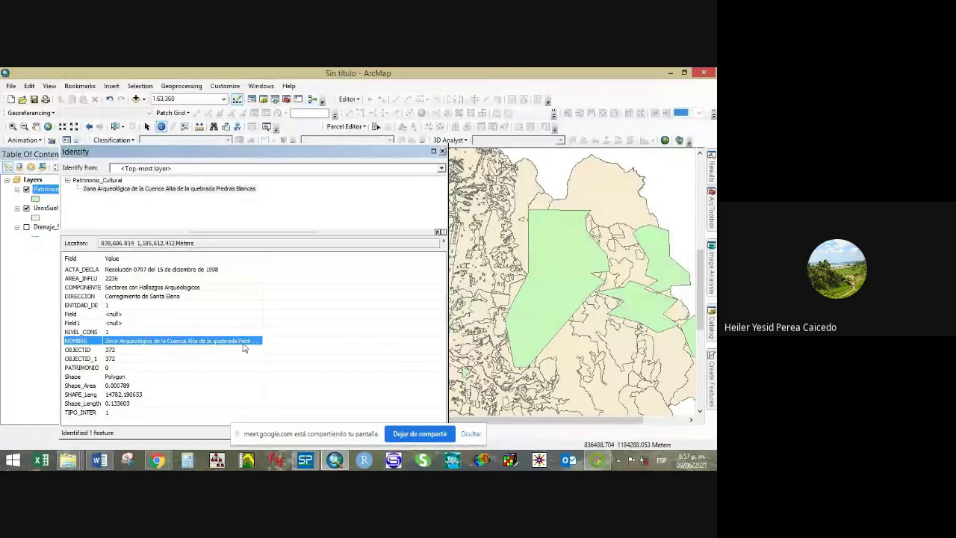
left_click_drag(262, 259, 332, 267)
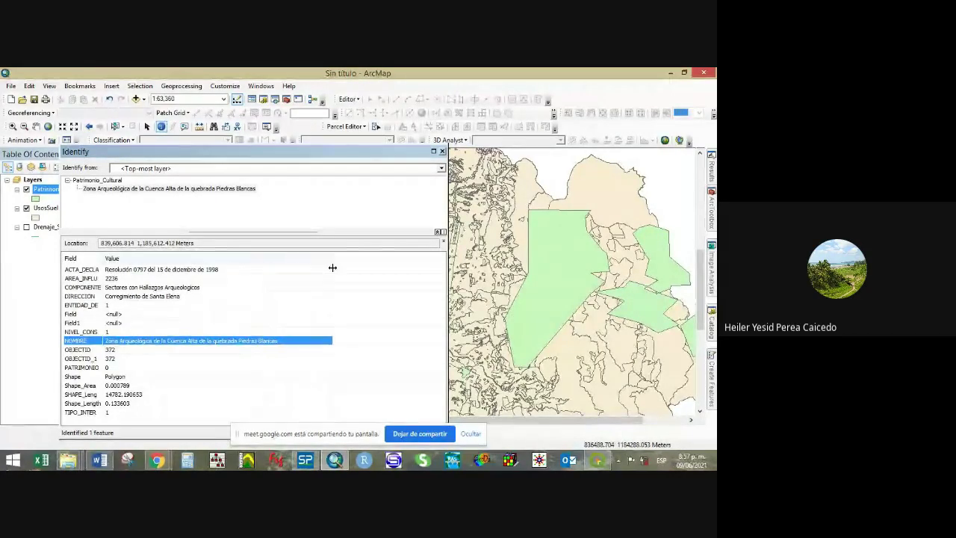
left_click(442, 152)
key("Down")
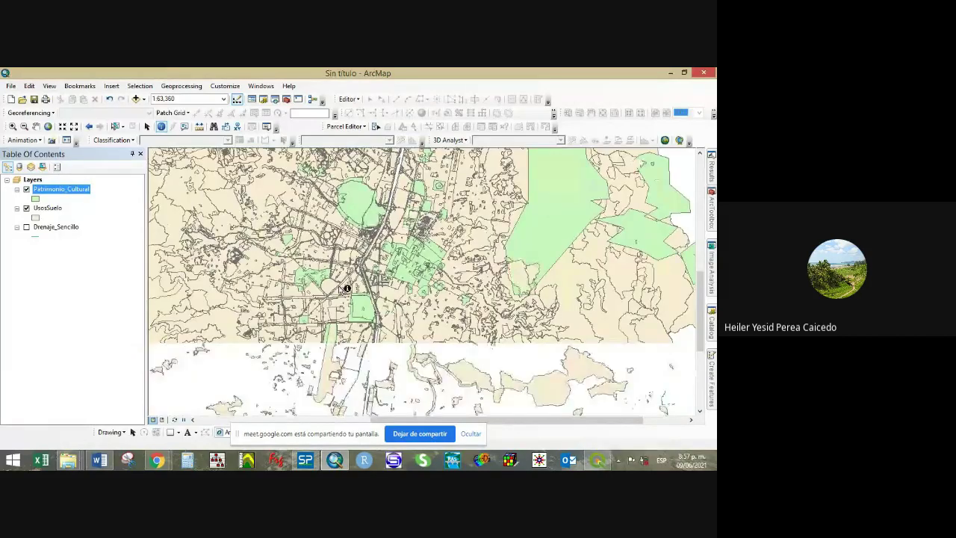
Identify the two large Patrimonio_Cultural polygons west of the river, one northwest and one southeast, and examine their attributes.
scroll(360, 210, "down", 5)
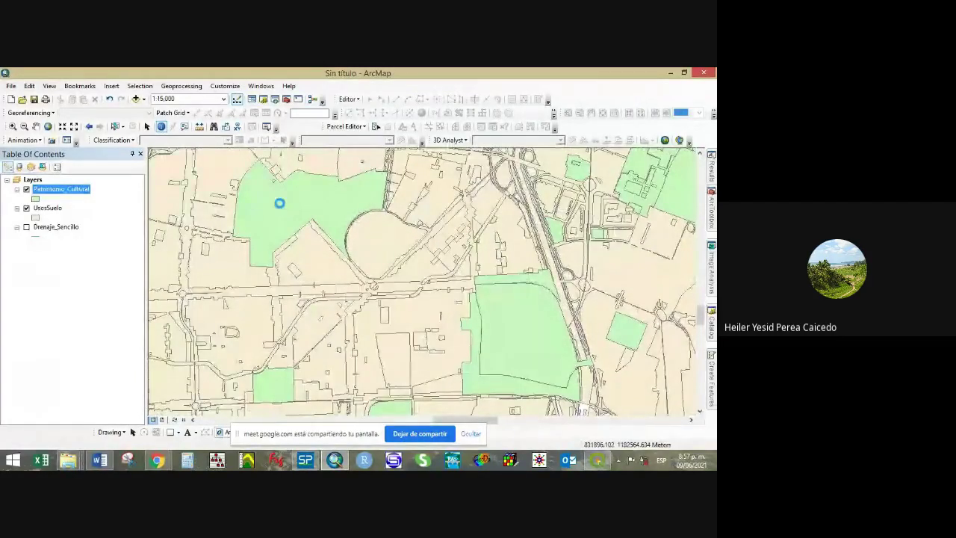
left_click(279, 203)
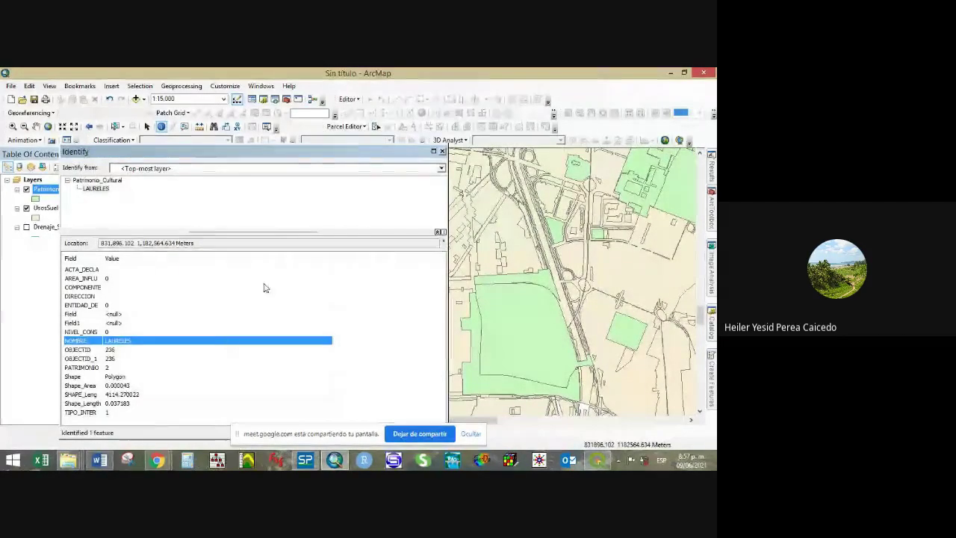
left_click(441, 151)
left_click(513, 326)
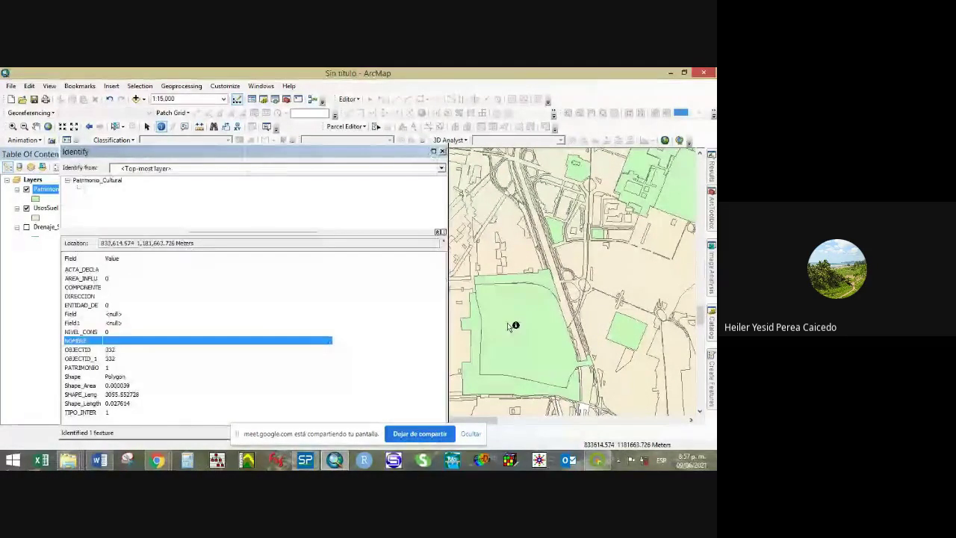
left_click(441, 151)
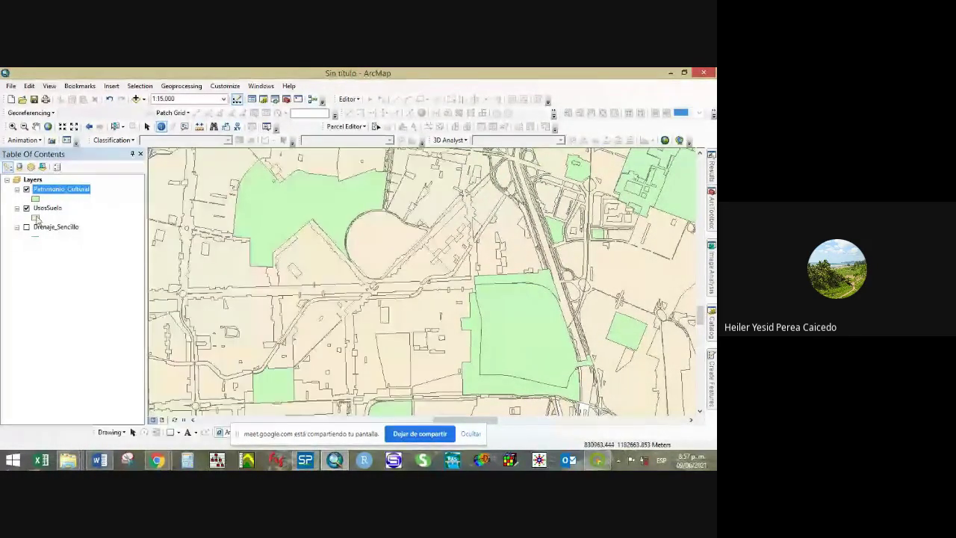
Remove the Patrimonio_Cultural layer and add Areas_Impor_Recre_Paisaj from POT_046_2006_WGS84.gdb above UsosSuelo.
right_click(44, 189)
left_click(75, 204)
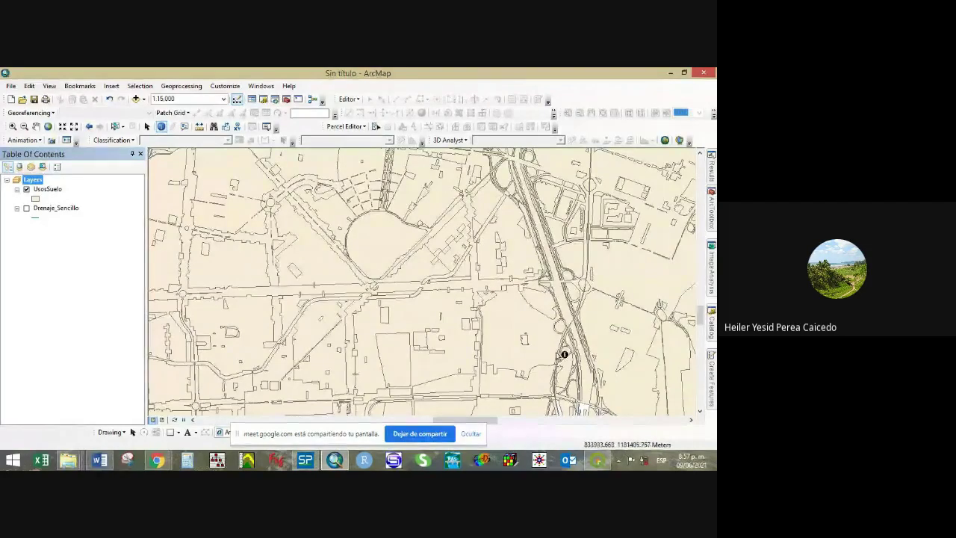
left_click(711, 323)
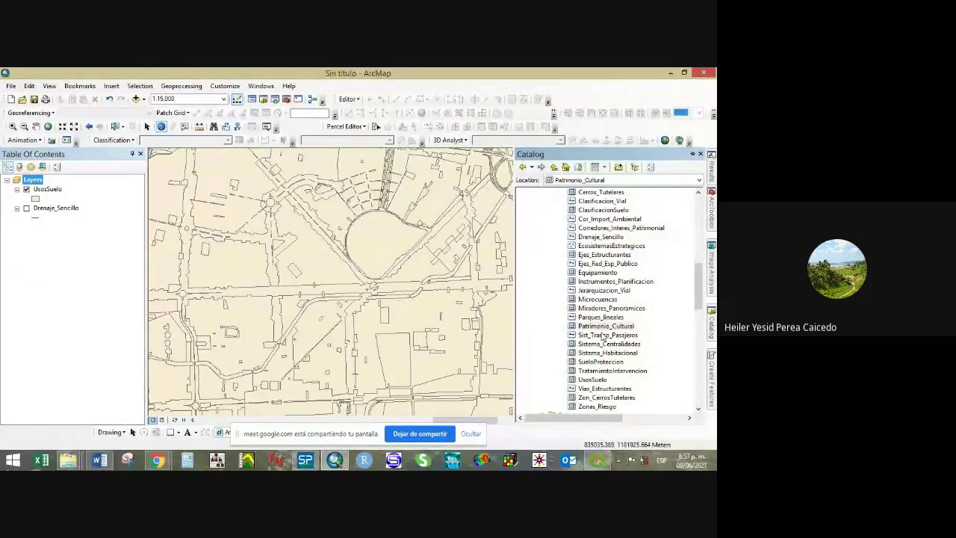
scroll(598, 314, "up", 4)
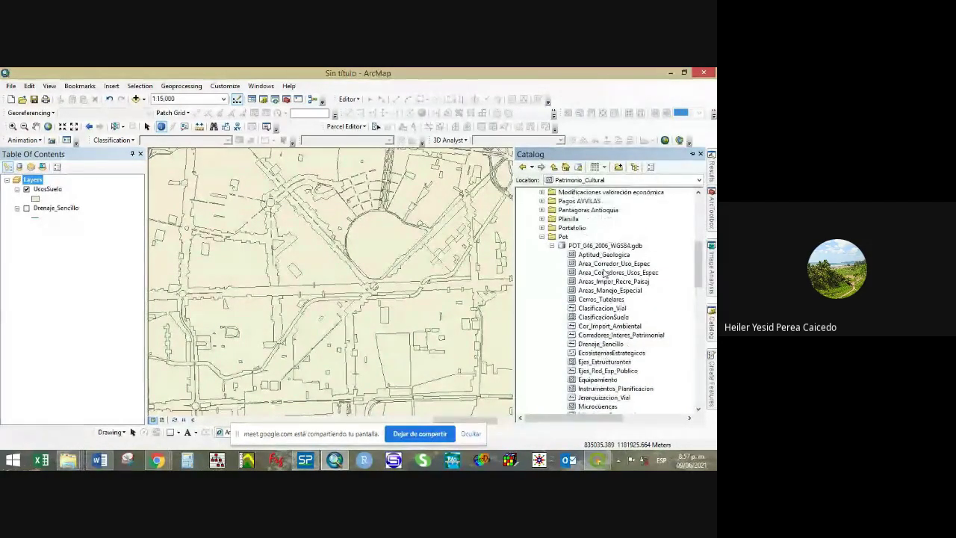
left_click(630, 265)
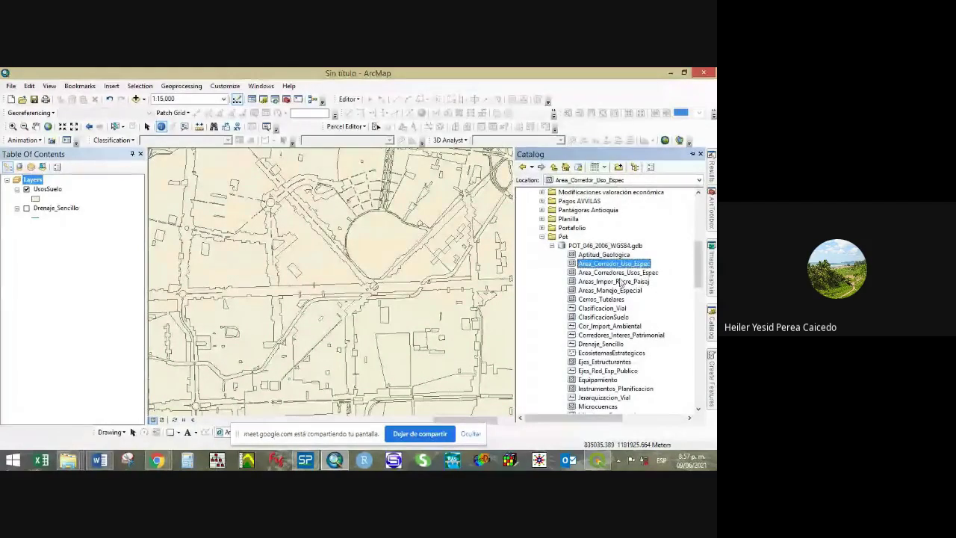
left_click(635, 273)
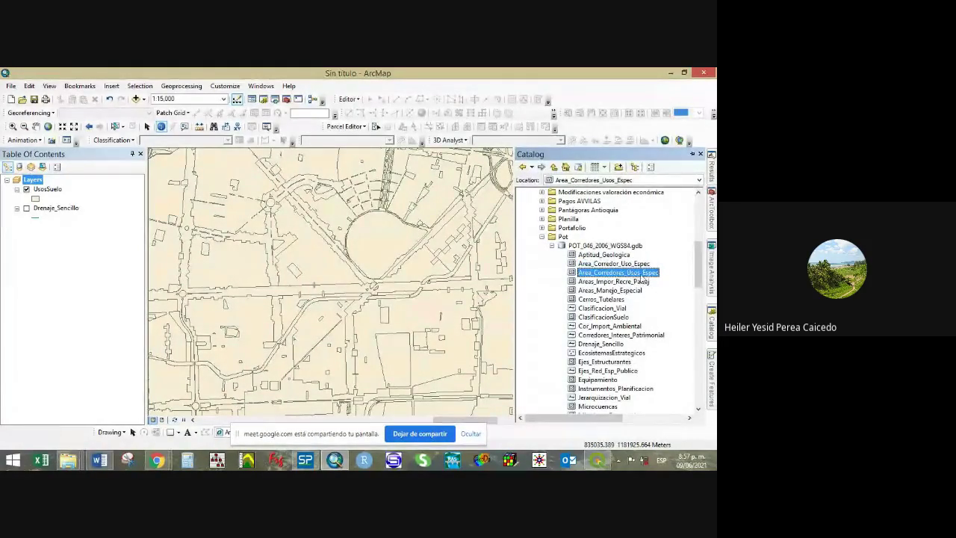
left_click(629, 283)
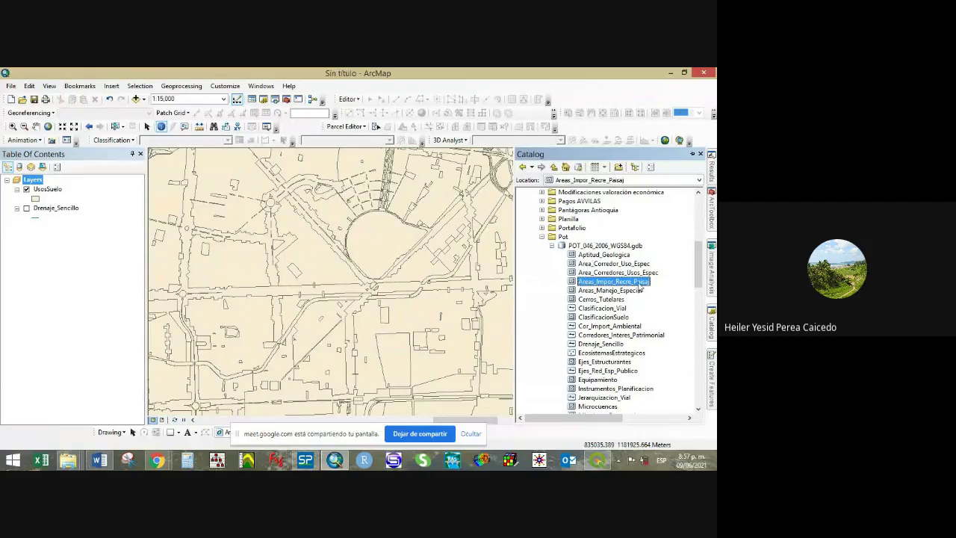
left_click_drag(639, 284, 67, 183)
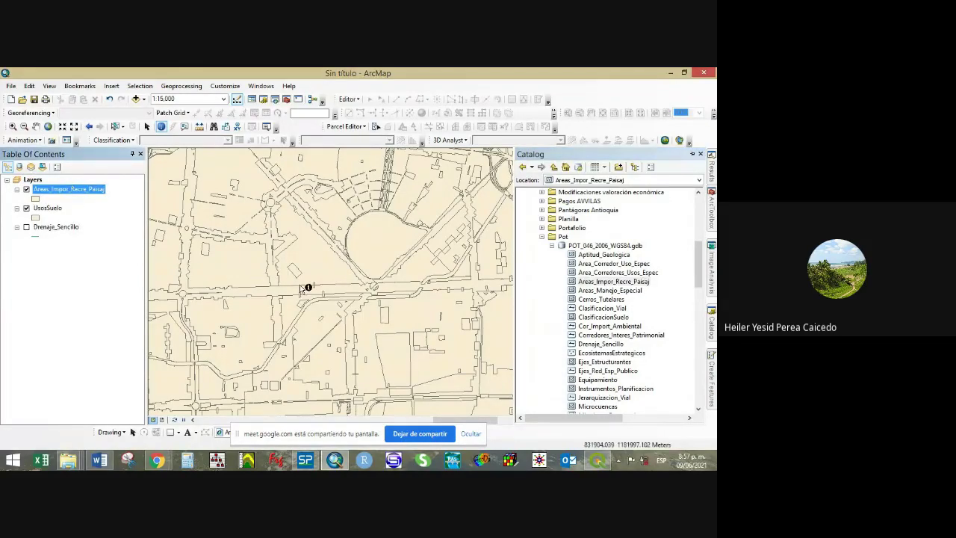
Apply the solid Green fill symbol to the Areas_Impor_Recre_Paisaj layer and hide UsosSuelo.
scroll(343, 316, "up", 4)
scroll(344, 317, "up", 1)
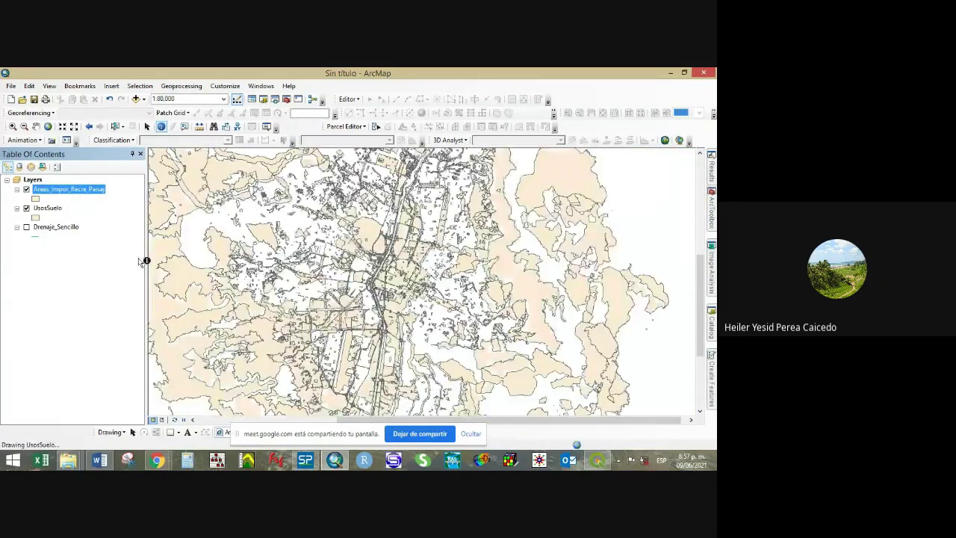
left_click(41, 200)
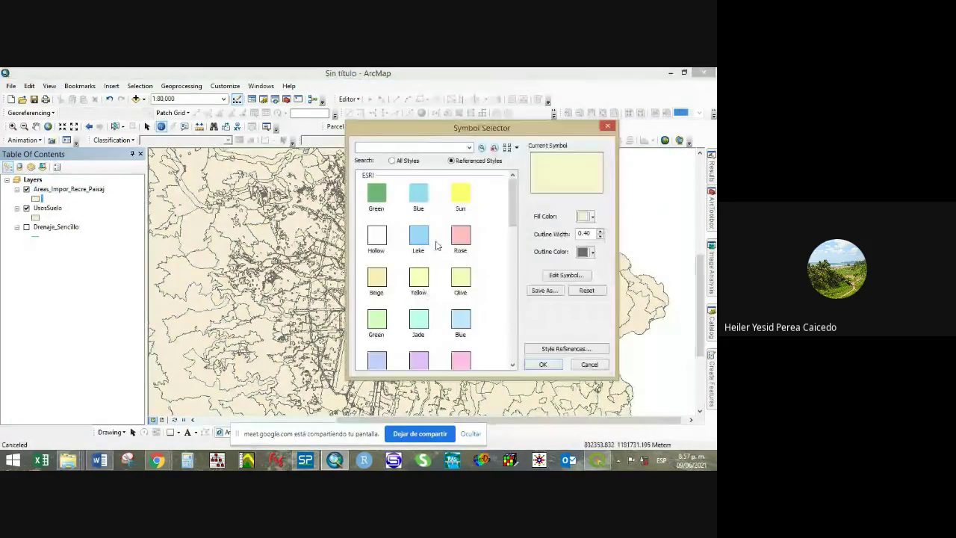
left_click(543, 363)
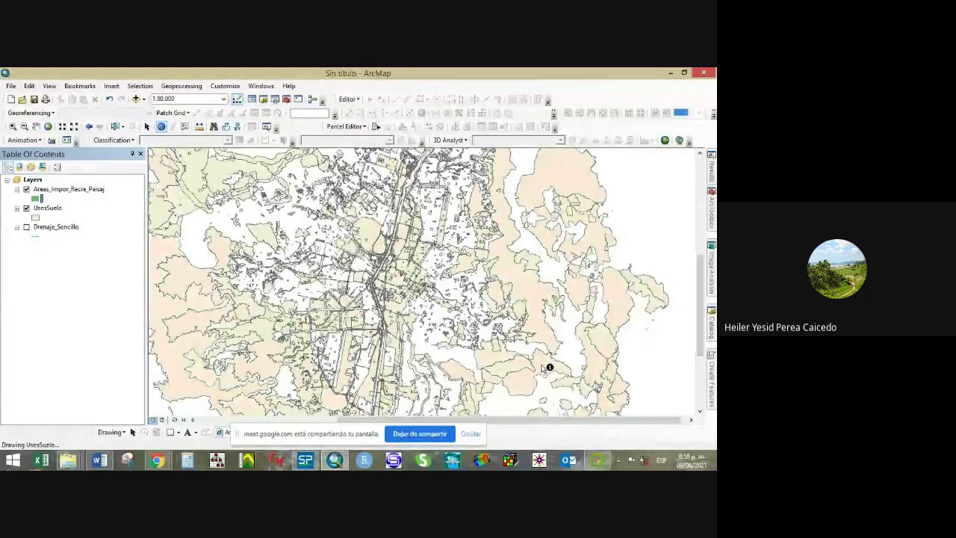
left_click(26, 208)
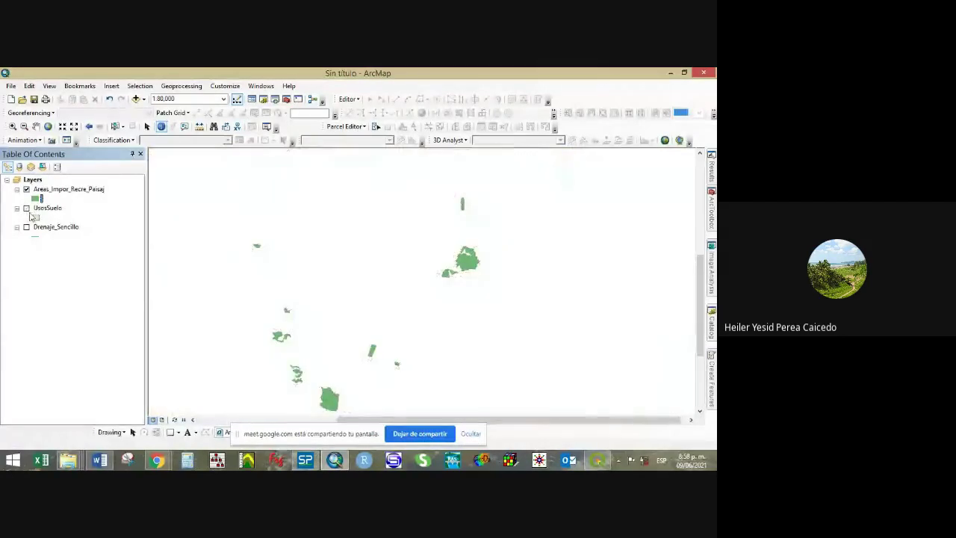
Identify the large northeastern and the large southwestern Areas_Impor_Recre_Paisaj polygons and examine their attributes.
left_click(473, 264)
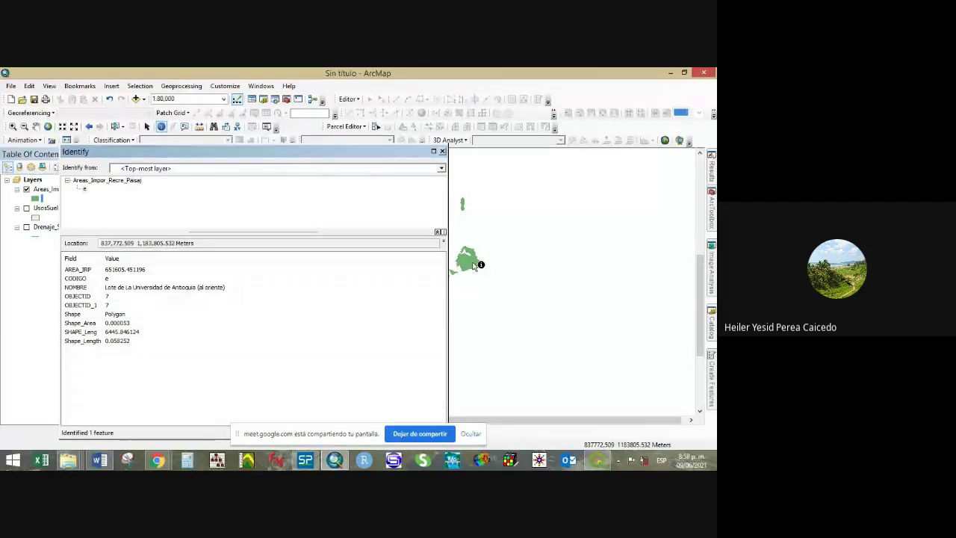
left_click(442, 153)
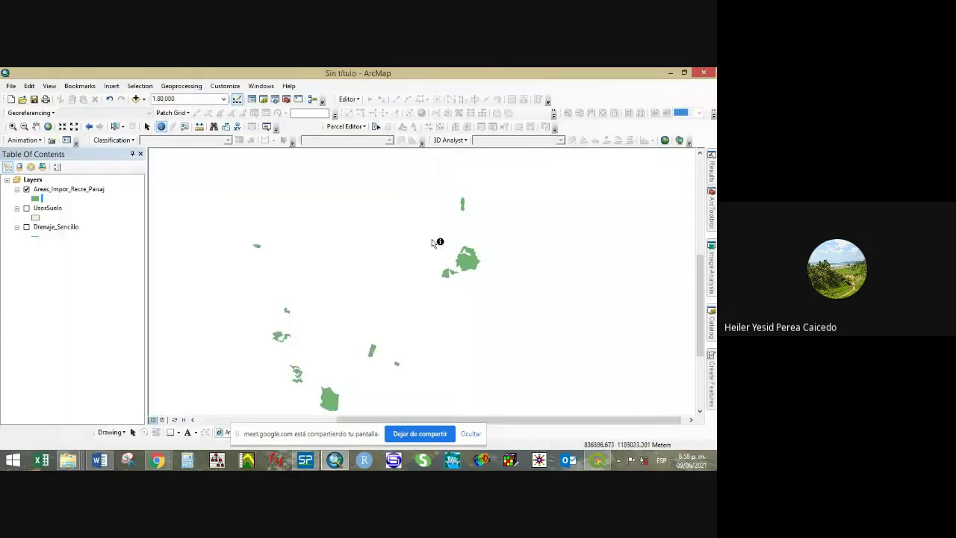
left_click(327, 401)
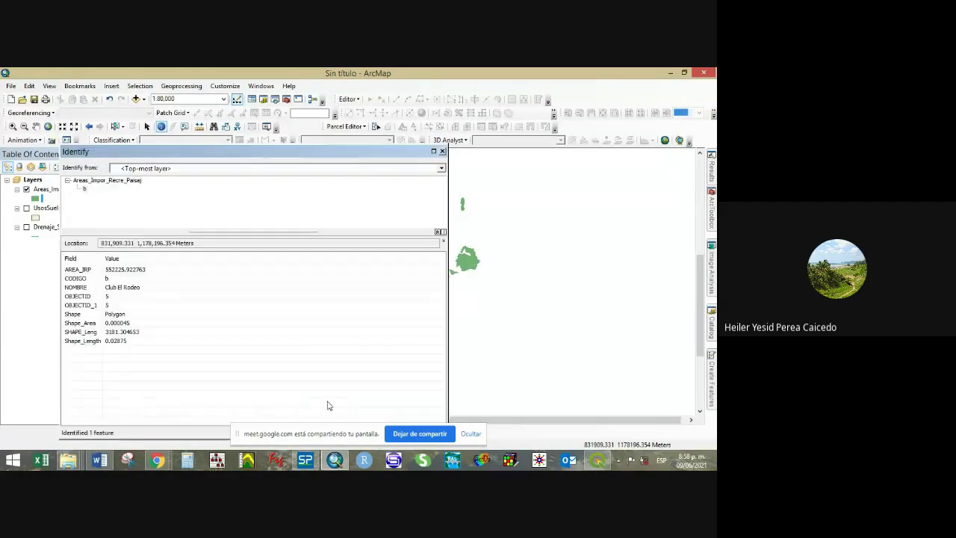
left_click(442, 152)
Identify the southernmost polygon and the small rectangular one north of it, examining their NOMBRE values.
left_click_drag(358, 319, 346, 193)
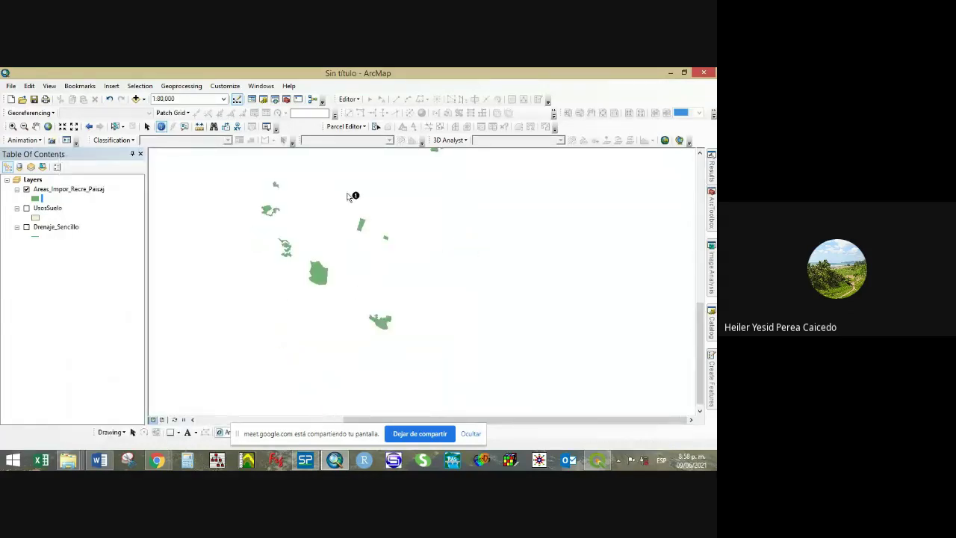
left_click(381, 319)
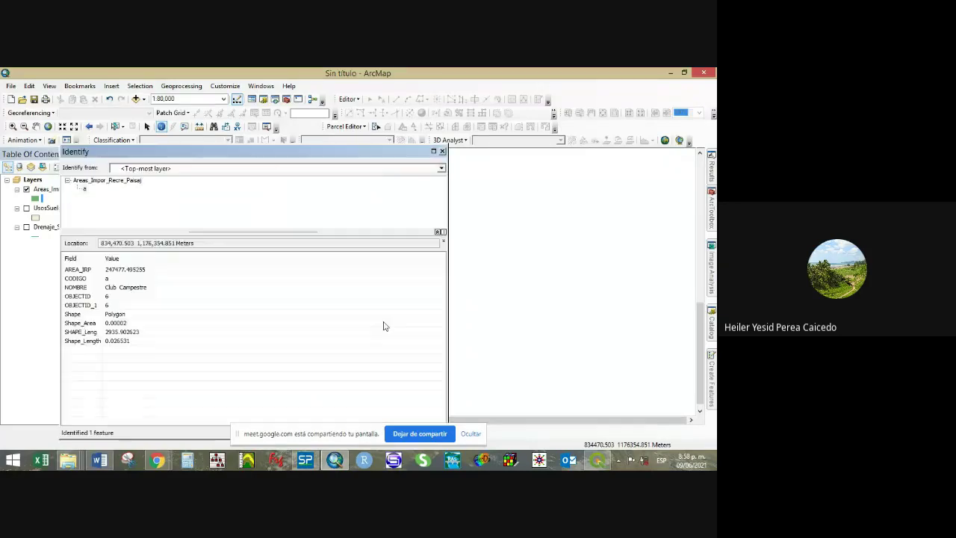
left_click(442, 151)
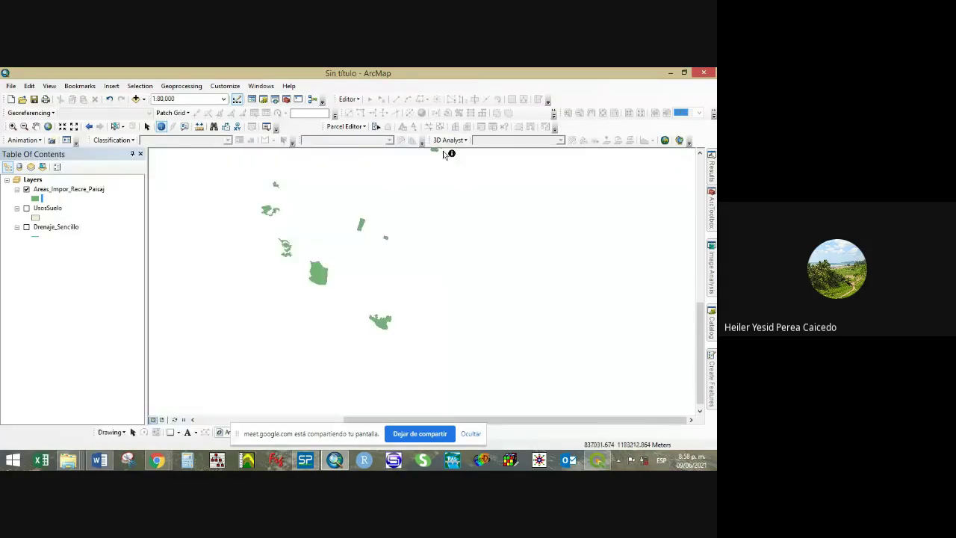
left_click(361, 226)
left_click(120, 292)
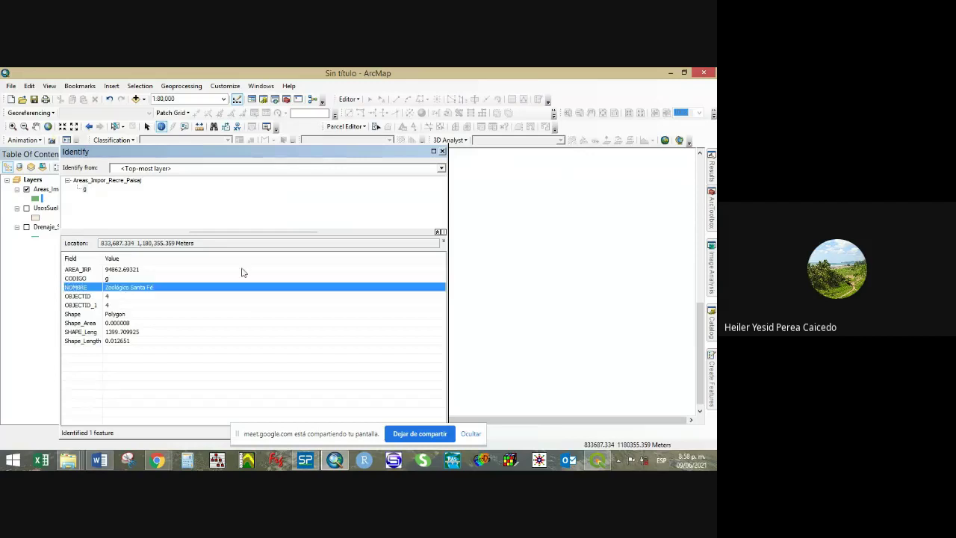
left_click(442, 152)
Identify the irregular polygon in the west and the small one just north of it, examining their NOMBRE values.
left_click(273, 210)
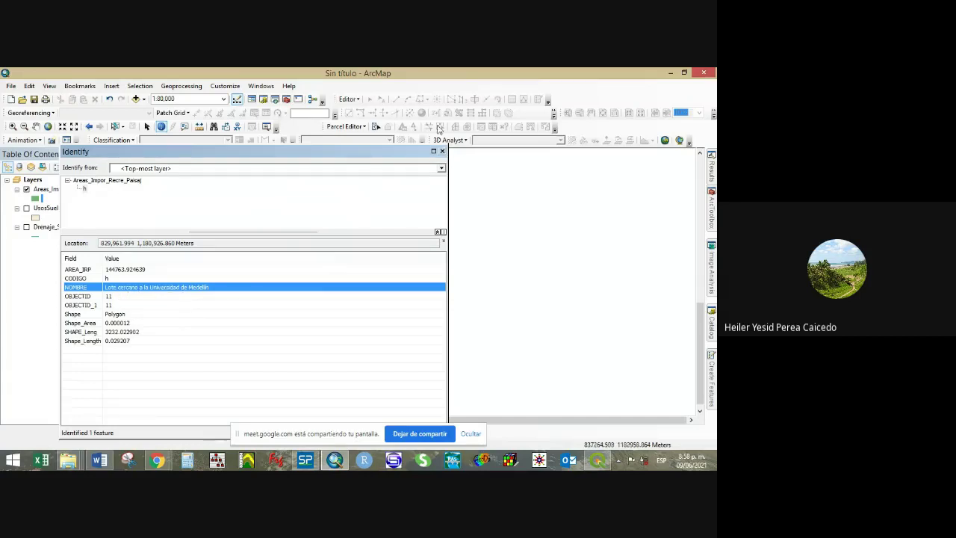
left_click(442, 151)
left_click(272, 209)
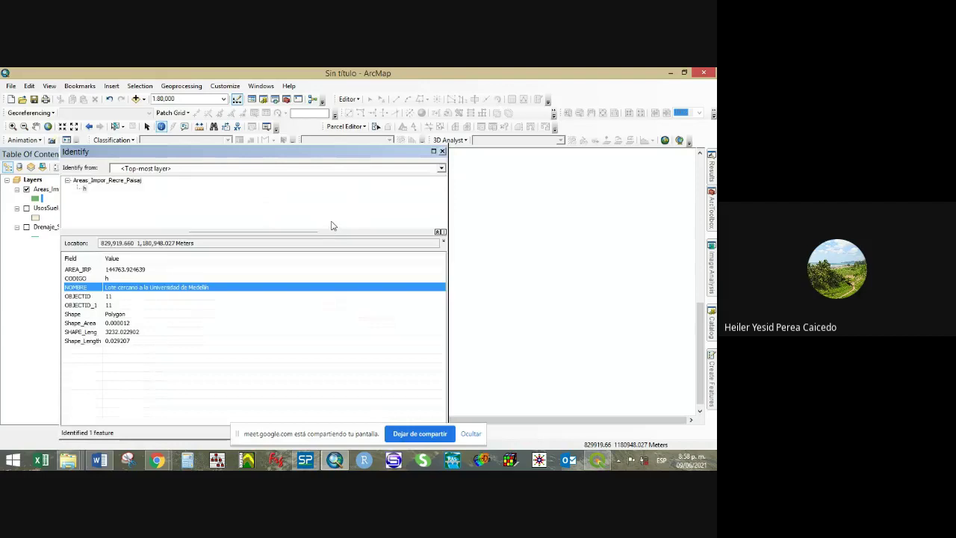
left_click(442, 152)
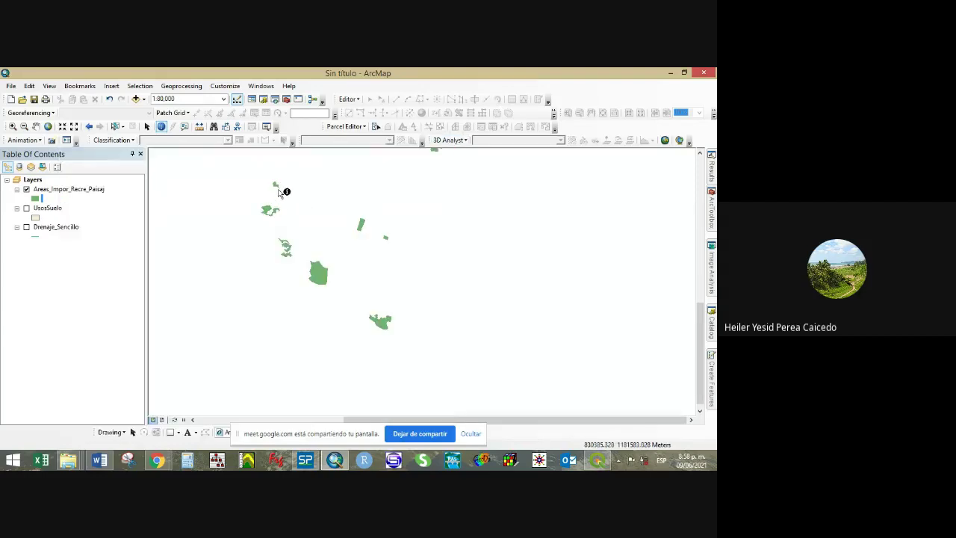
left_click(278, 188)
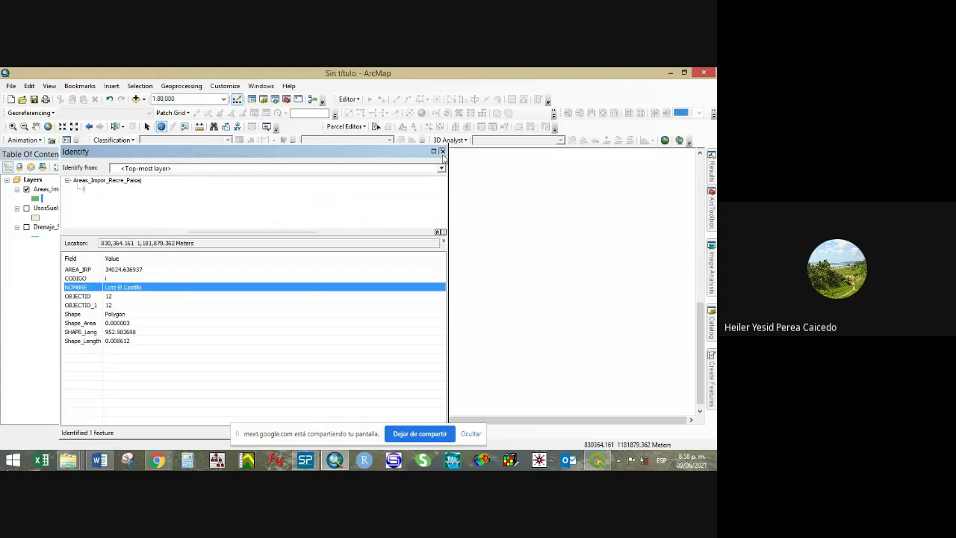
left_click(443, 151)
Remove the Areas_Impor_Recre_Paisaj, UsosSuelo and Drenaje_Sencillo layers from the map.
right_click(44, 189)
left_click(79, 204)
right_click(45, 190)
left_click(75, 206)
right_click(47, 189)
left_click(74, 203)
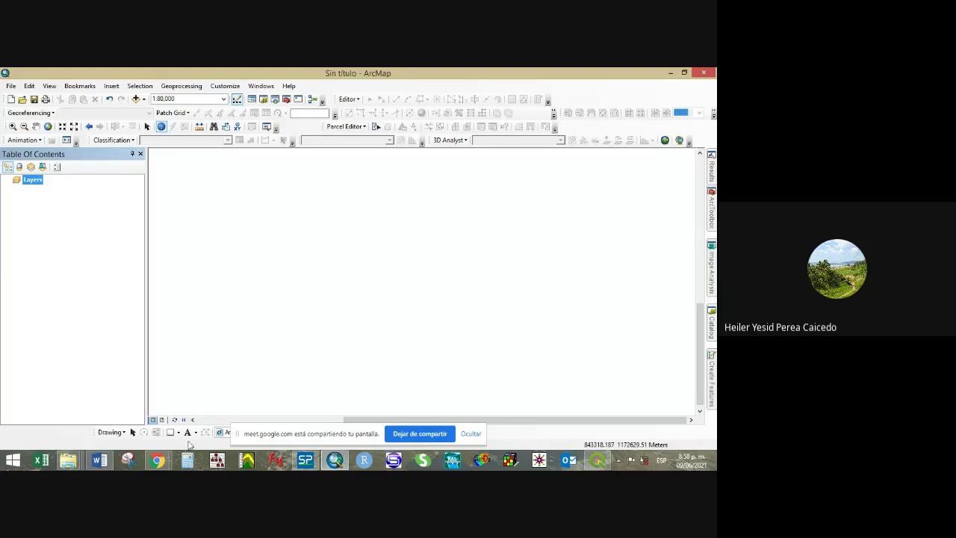
Switch to the Ejercicios prácticos document in Word and insert an empty line above the wms link in Ejercicio 2.
mouse_move(160, 465)
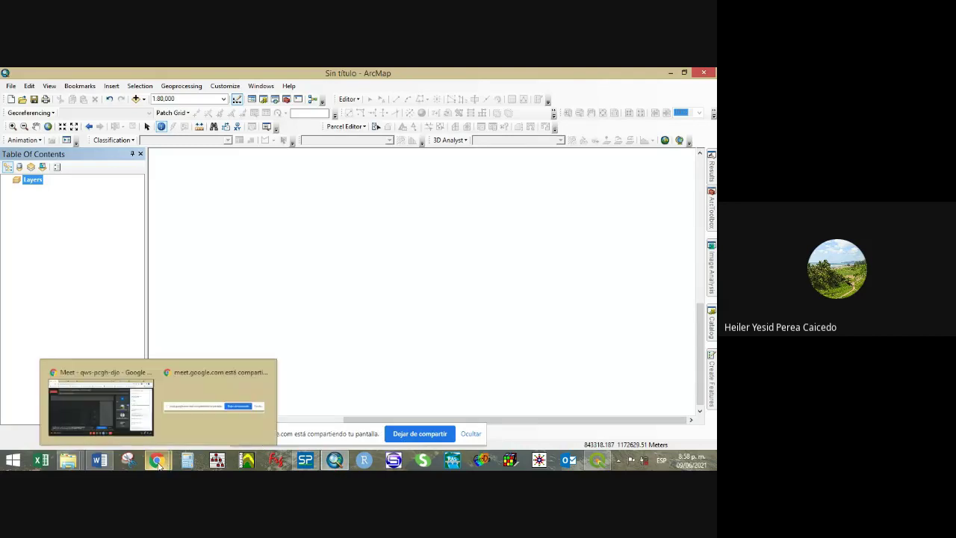
left_click(337, 464)
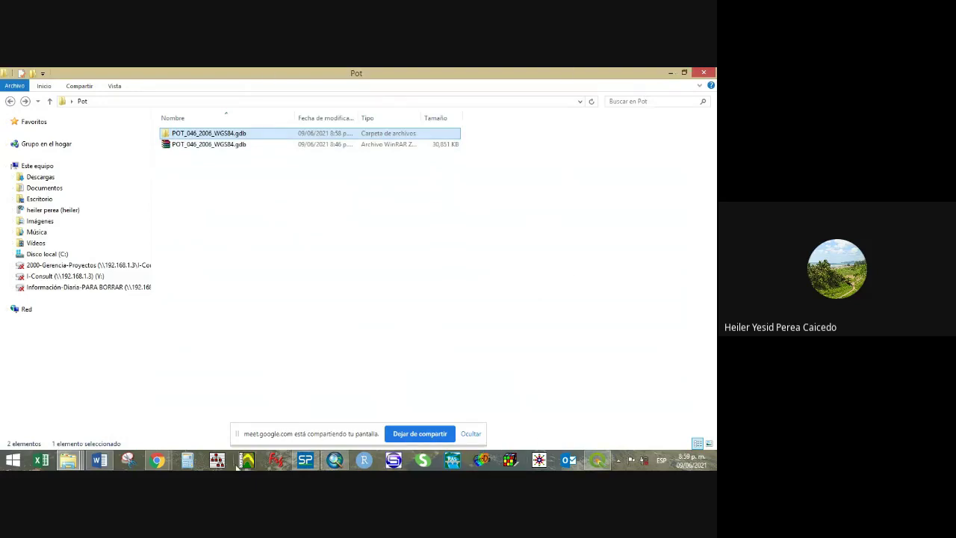
left_click(157, 459)
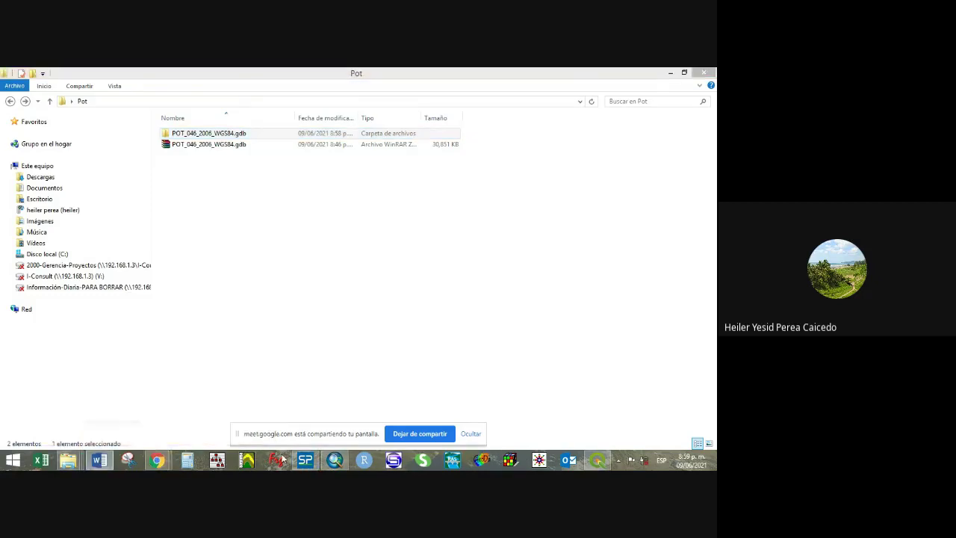
left_click(98, 459)
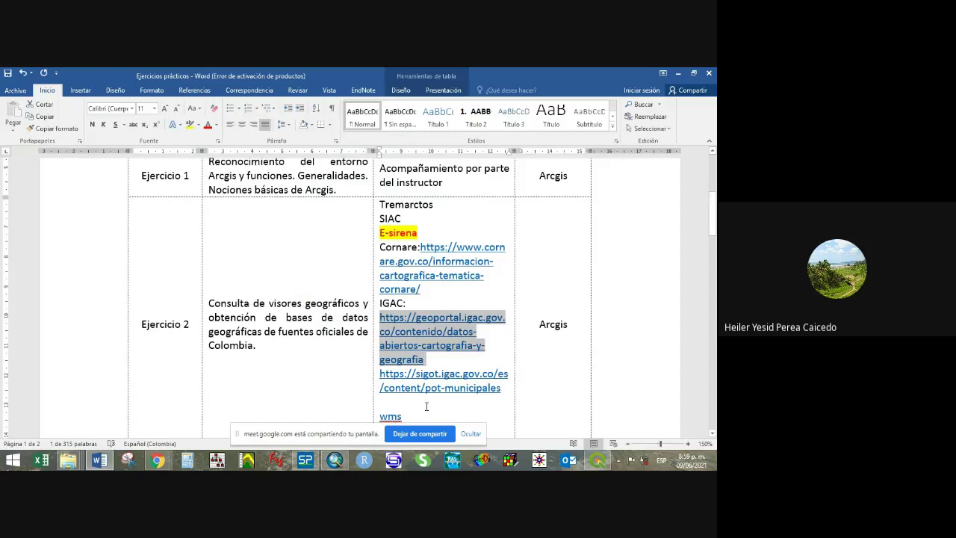
left_click(426, 406)
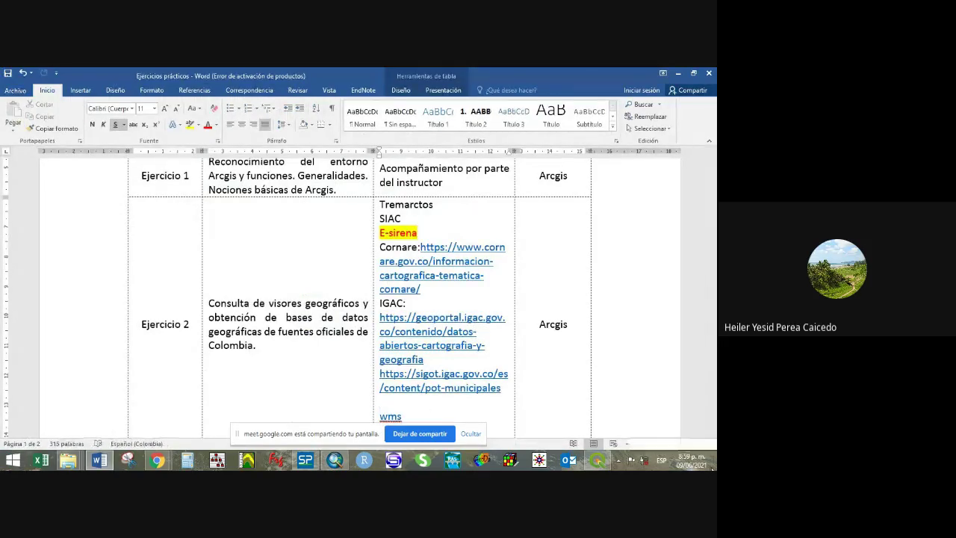
key("Return")
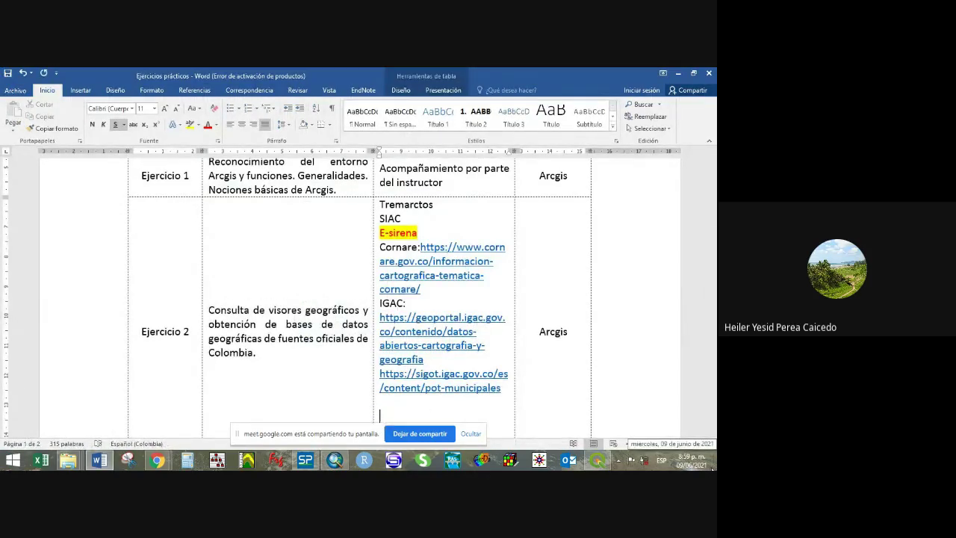
Copy the Medellín dataset's ArcGIS Hub URL from Chrome and paste it above wms in Ejercicio 2 in Word, leaving two empty lines below it.
left_click(167, 461)
left_click(103, 402)
left_click(569, 76)
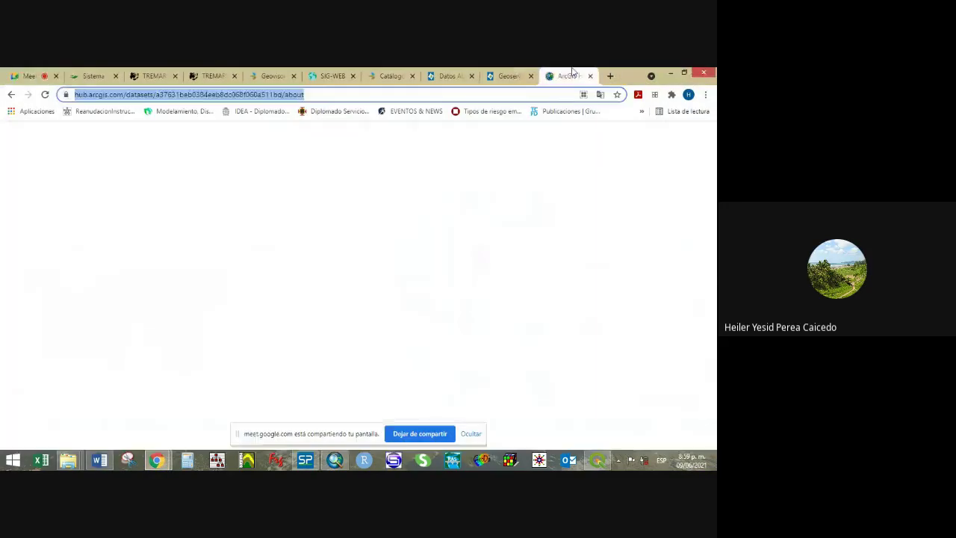
right_click(253, 96)
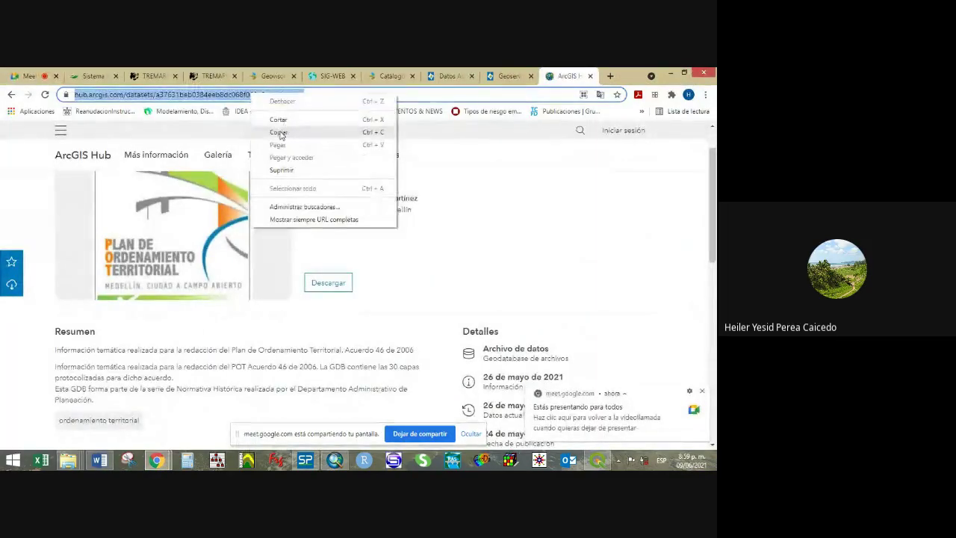
left_click(279, 128)
left_click(669, 72)
left_click(442, 419)
type("https://hub.arcgis.com/datasets/a37631beb0384eeb8dc068f060a511bd/about wms")
scroll(451, 388, "down", 3)
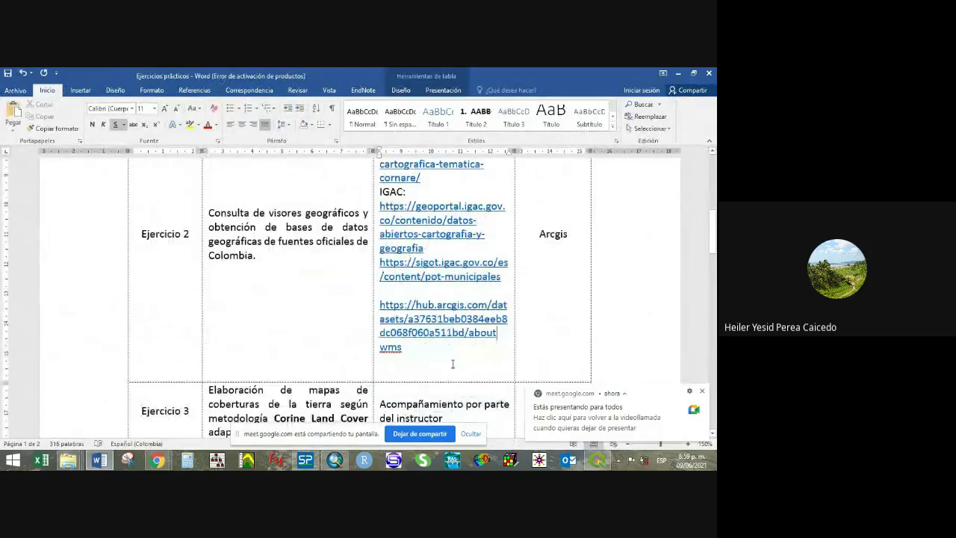
key("Return")
key("Return")
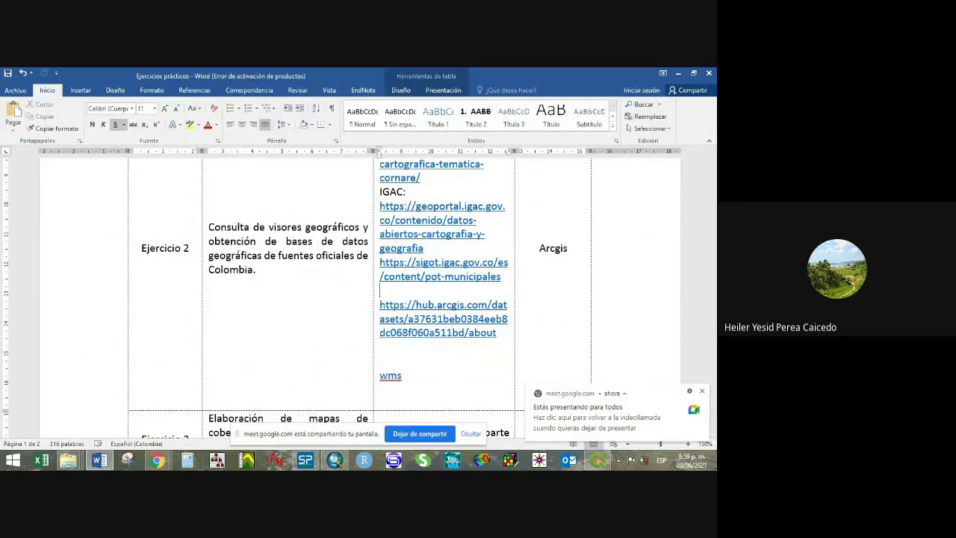
Add the heading POT MEDELLIN above the ArcGIS Hub link, followed by an empty line.
key("super+d")
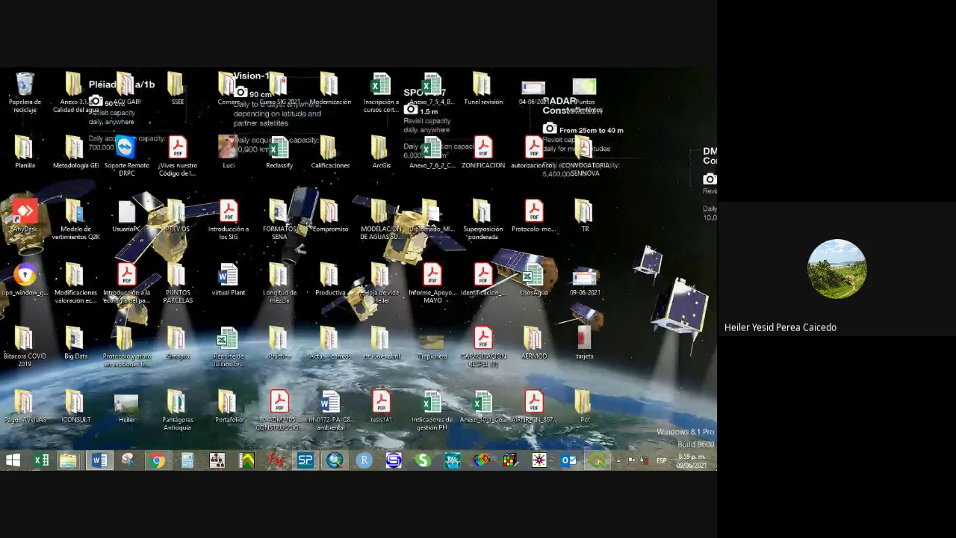
key("super+d")
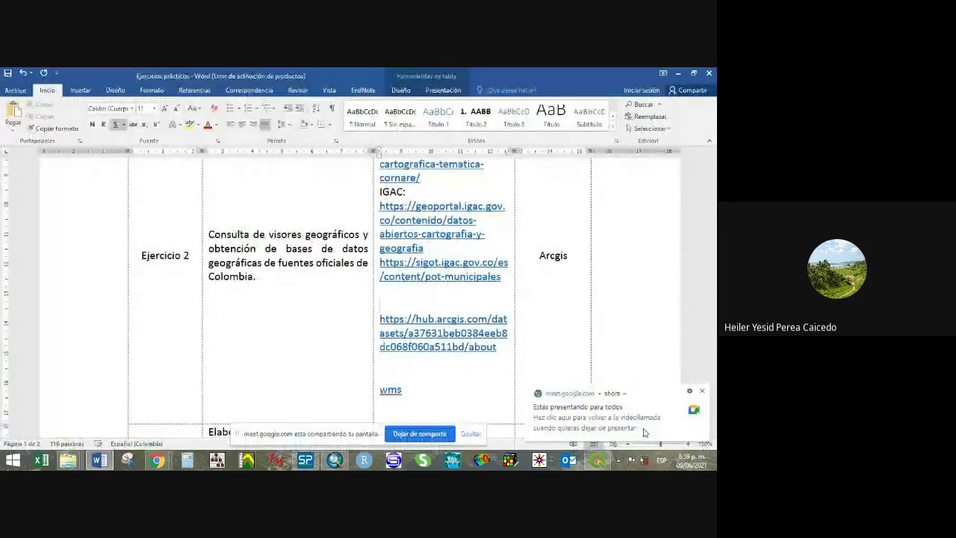
key("BackSpace")
type("PO")
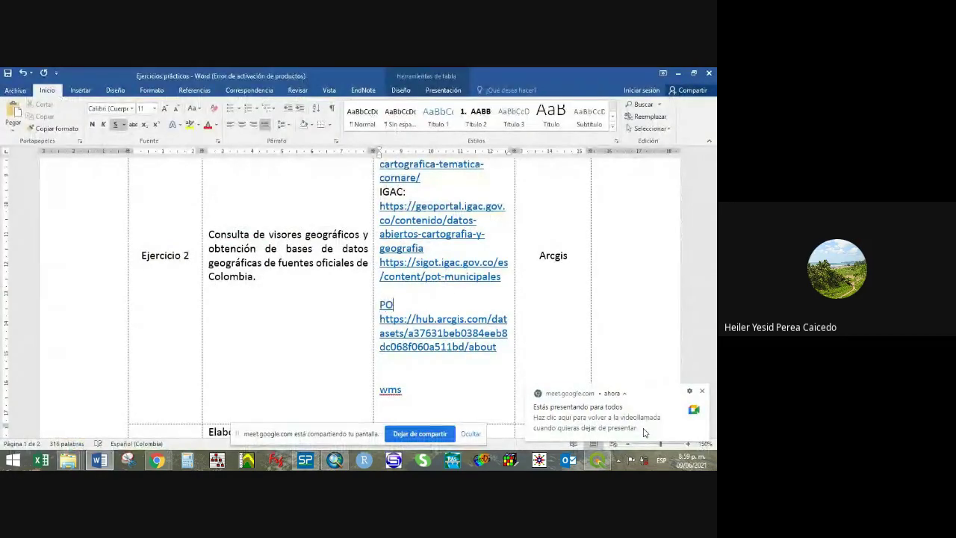
type("T MEDELLIN")
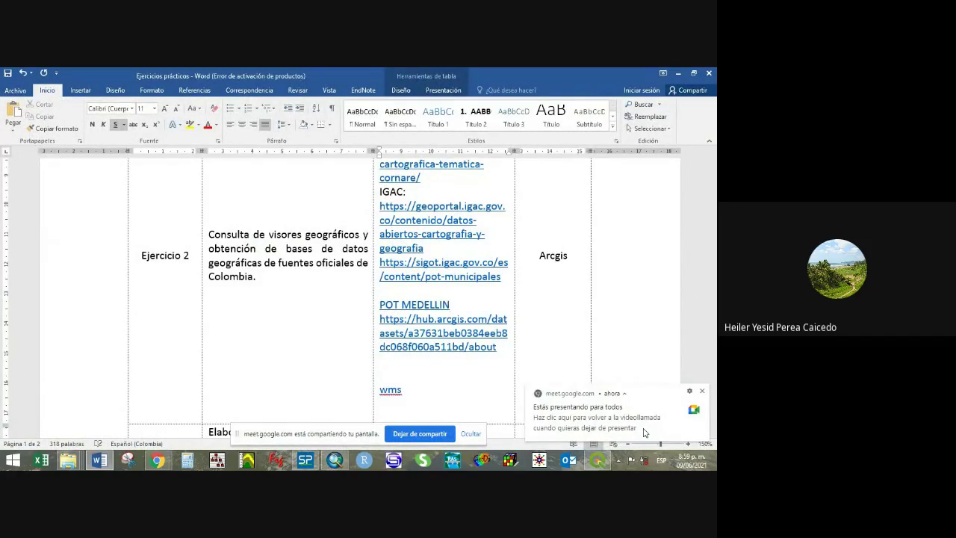
key("Return")
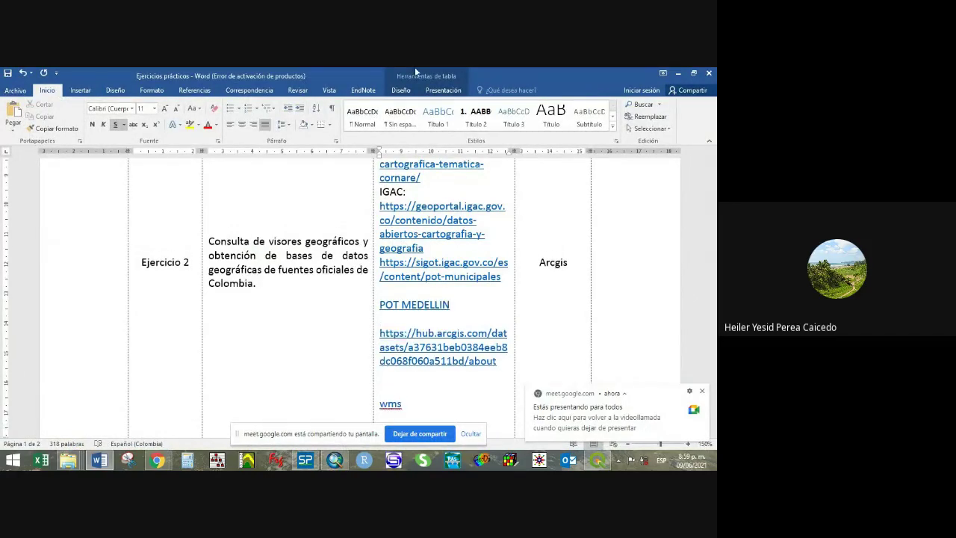
key("Up")
key("ctrl+Right")
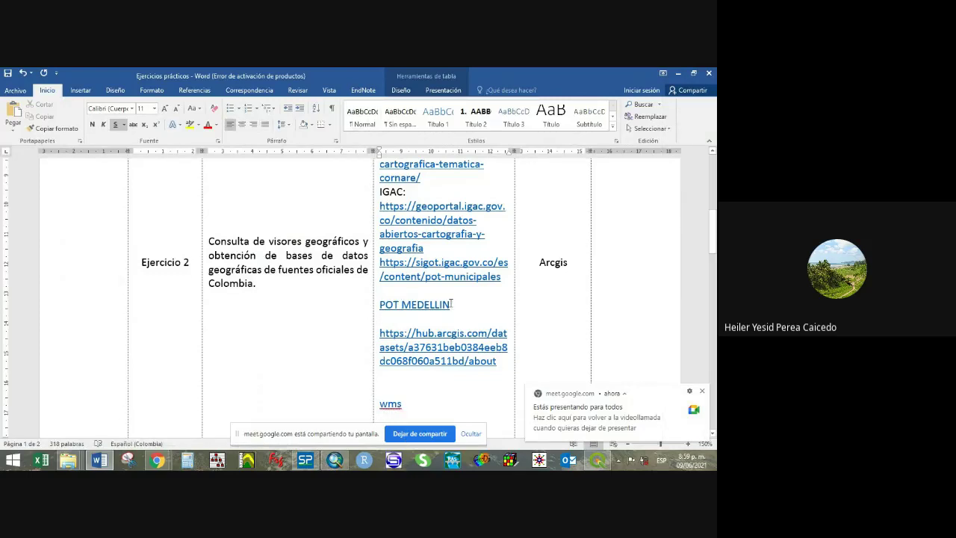
left_click_drag(451, 304, 380, 302)
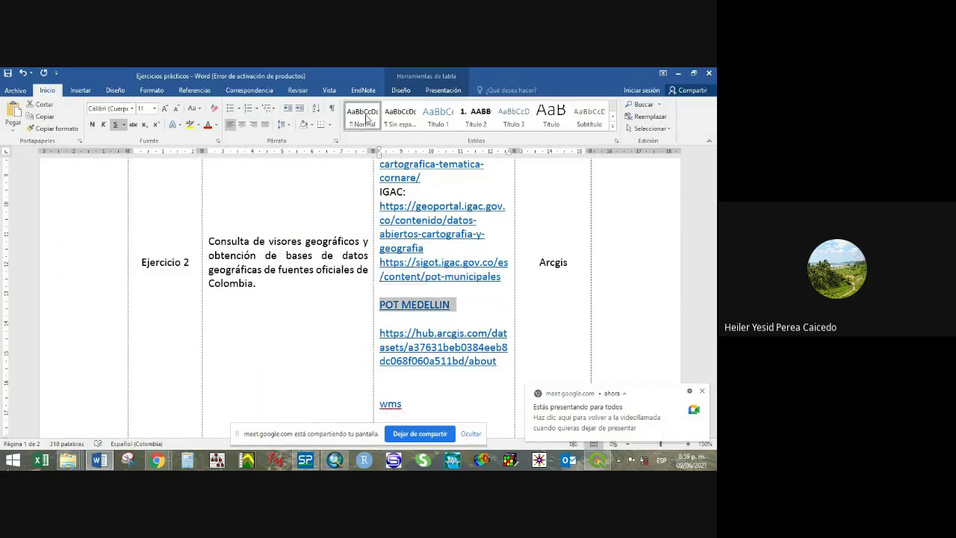
left_click(468, 369)
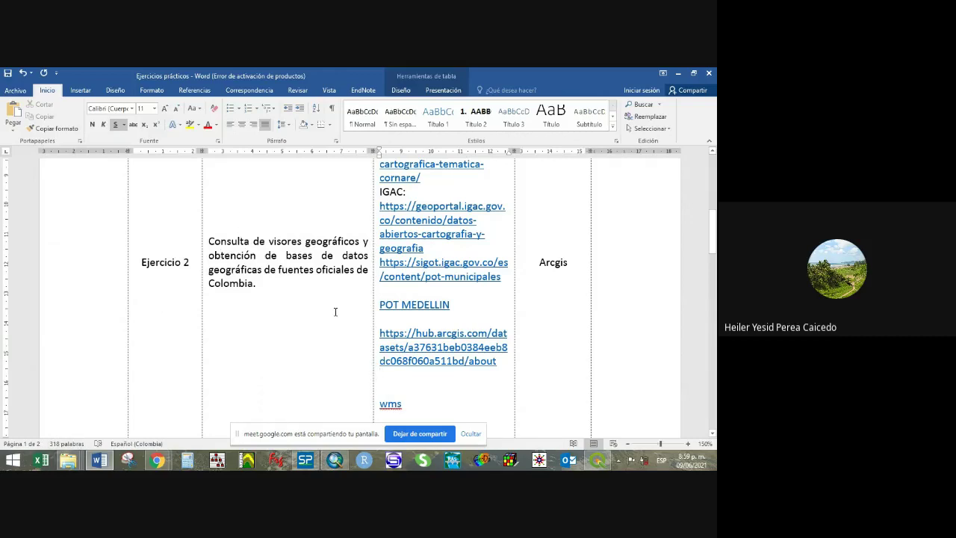
scroll(339, 314, "down", 3)
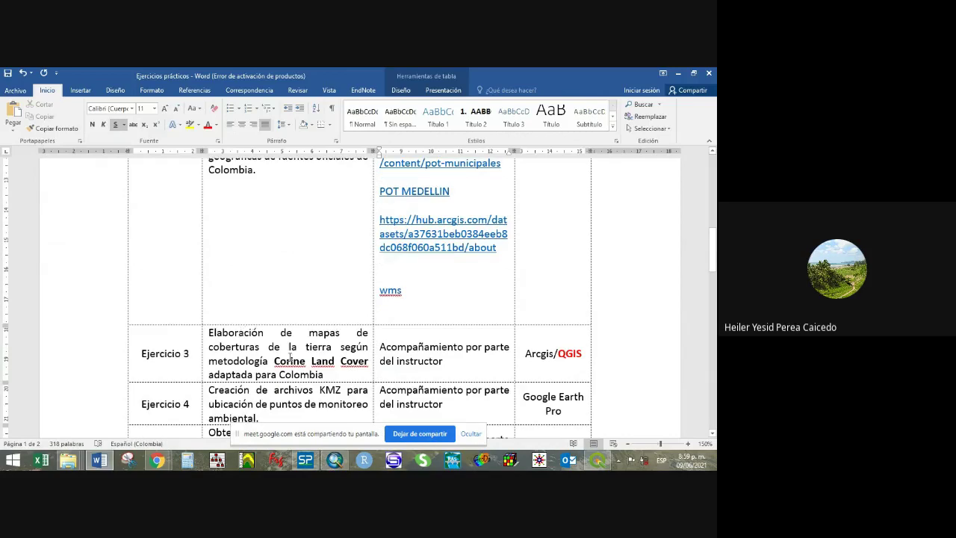
mouse_move(374, 339)
left_mouse_down()
mouse_move(361, 329)
mouse_move(424, 366)
left_mouse_up()
scroll(361, 329, "up", 2)
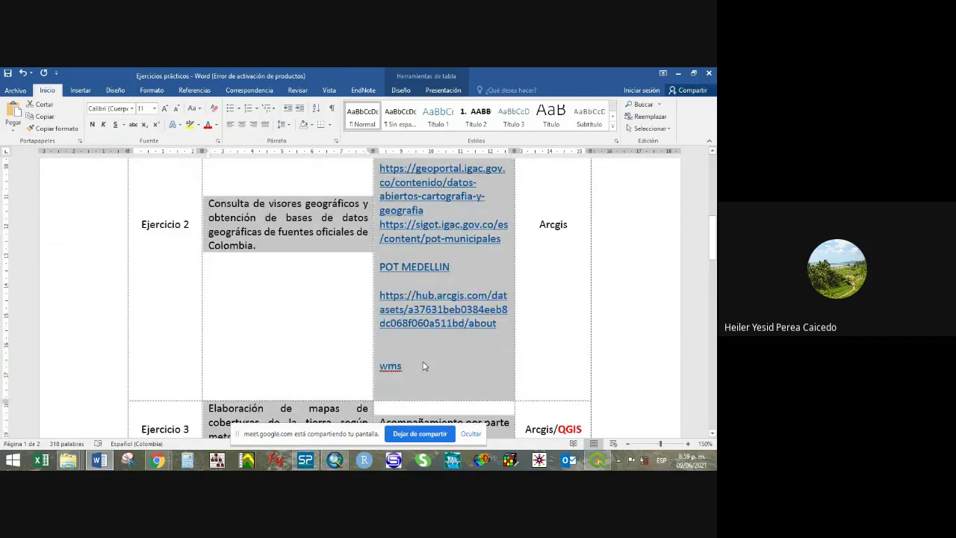
left_click(301, 248)
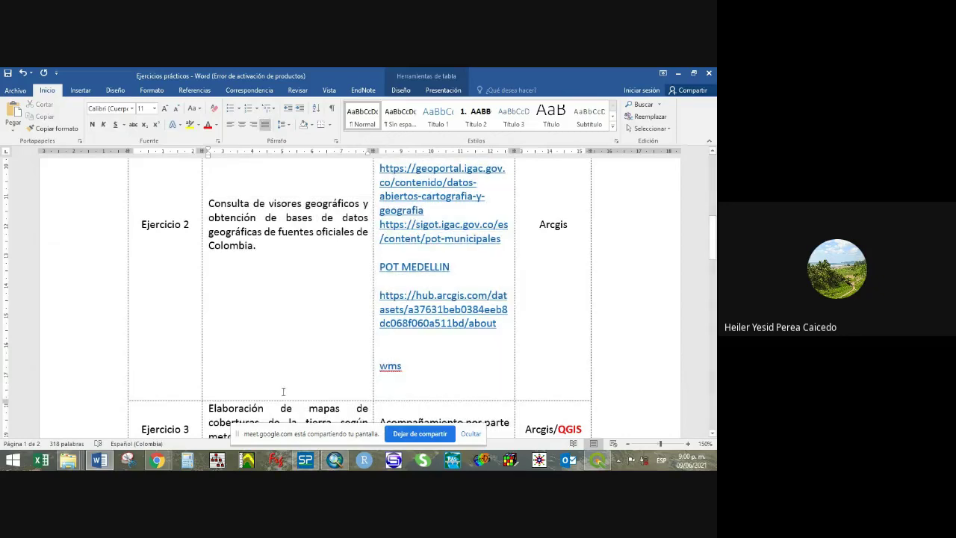
Show the IGAC list of published Geoservicios in Chrome and switch to the untitled QGIS project.
left_click(157, 460)
left_click(109, 416)
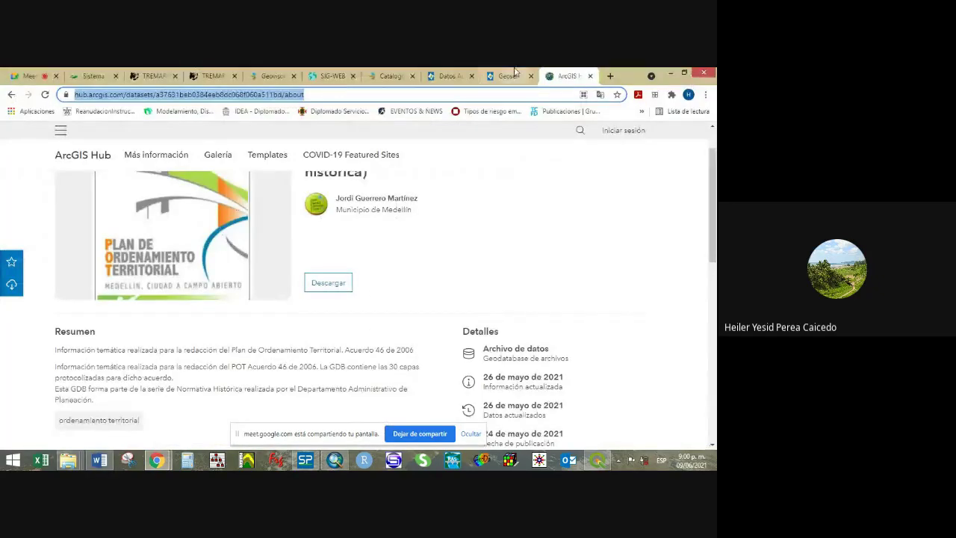
left_click(509, 76)
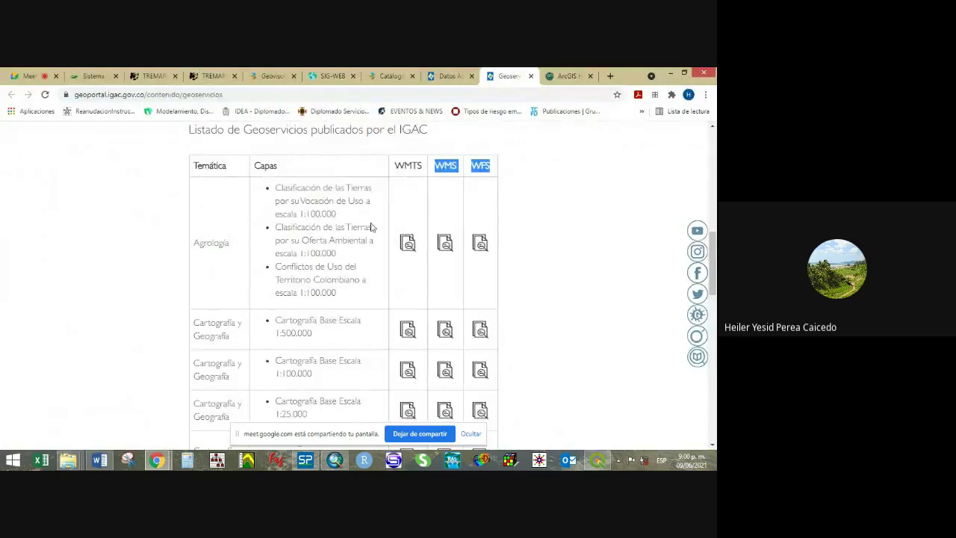
left_click(596, 461)
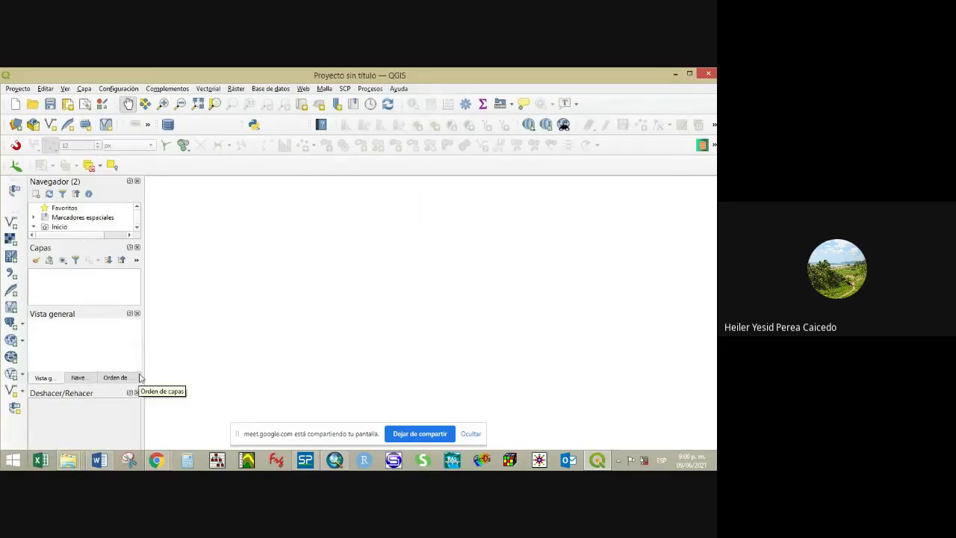
left_click(12, 341)
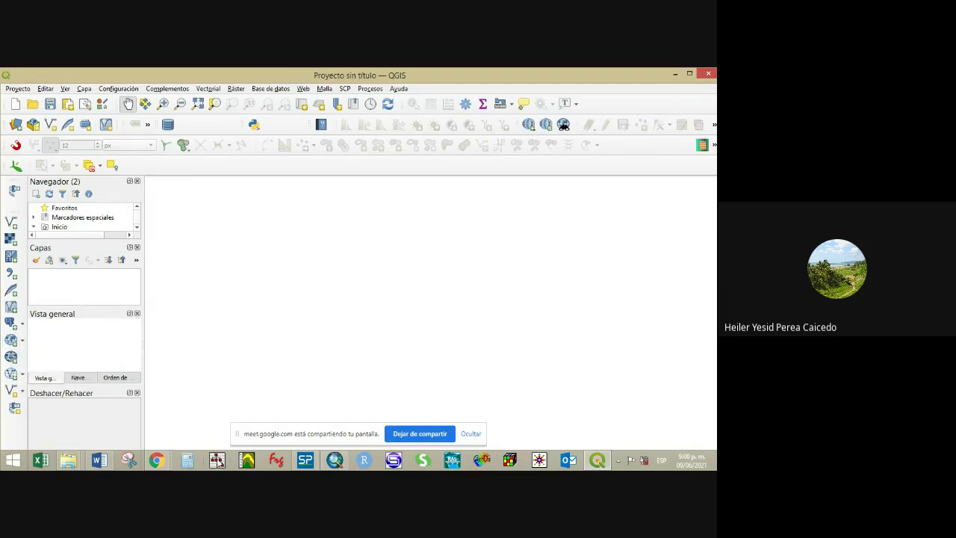
Return to Chrome, open the WMTS service for Cartografía Base Escala 1:25.000 from the IGAC list and copy its URL.
left_click(155, 460)
left_click(115, 406)
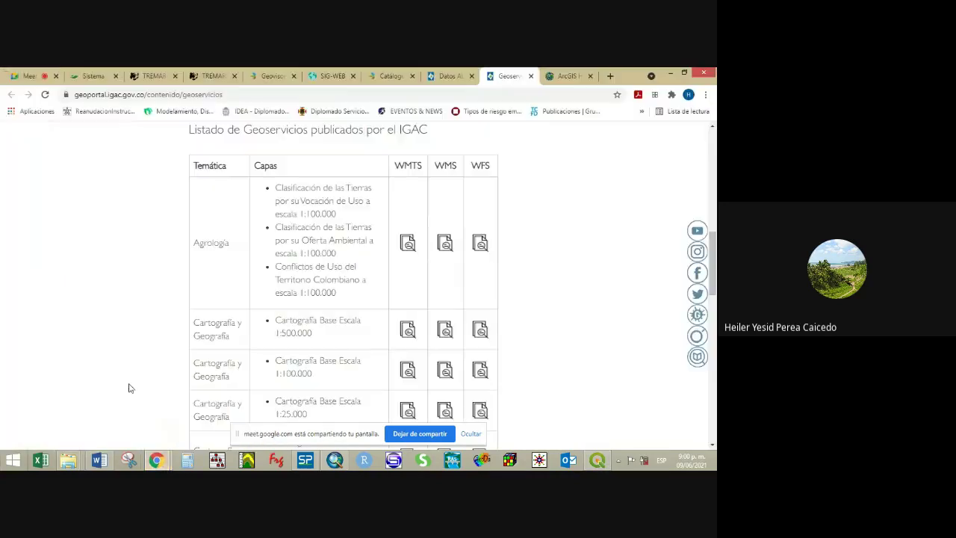
scroll(361, 358, "down", 3)
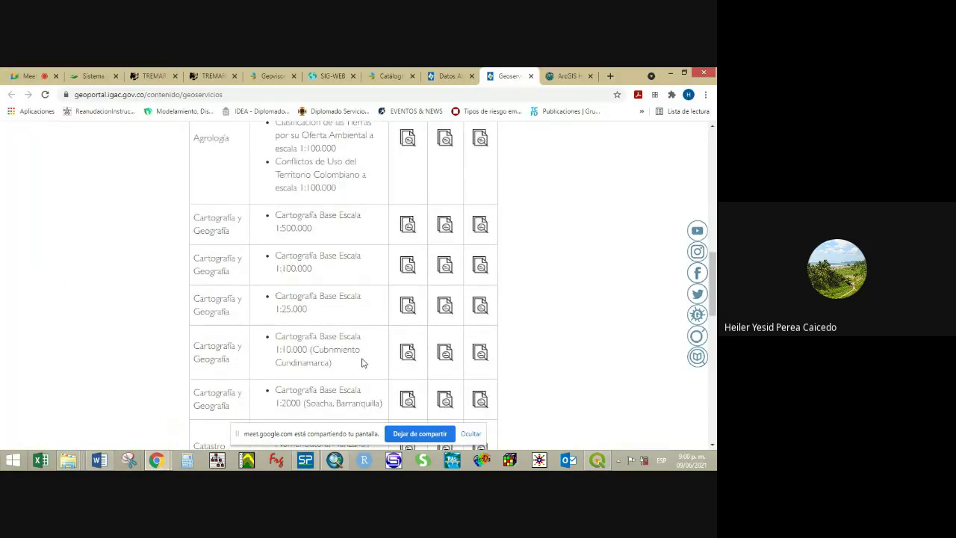
left_click(408, 307)
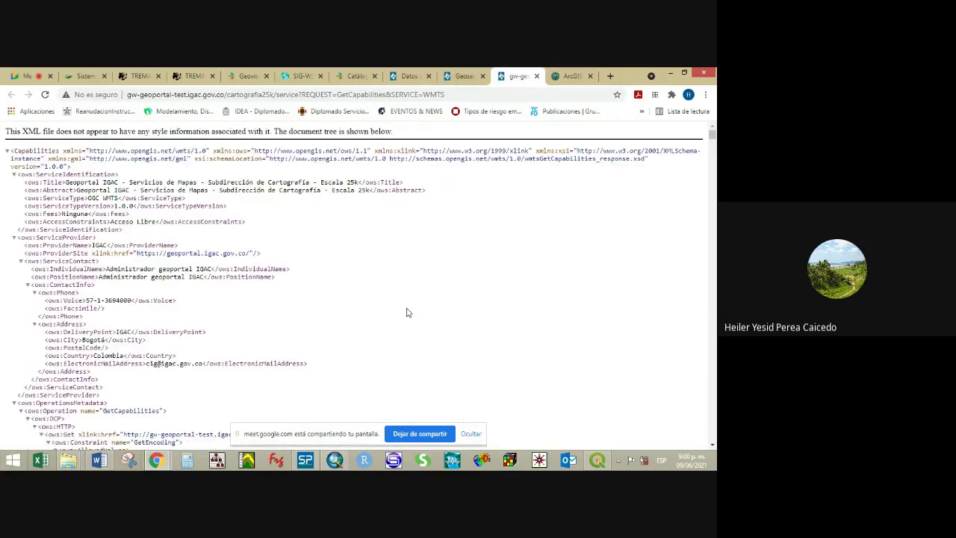
left_click(201, 95)
right_click(201, 96)
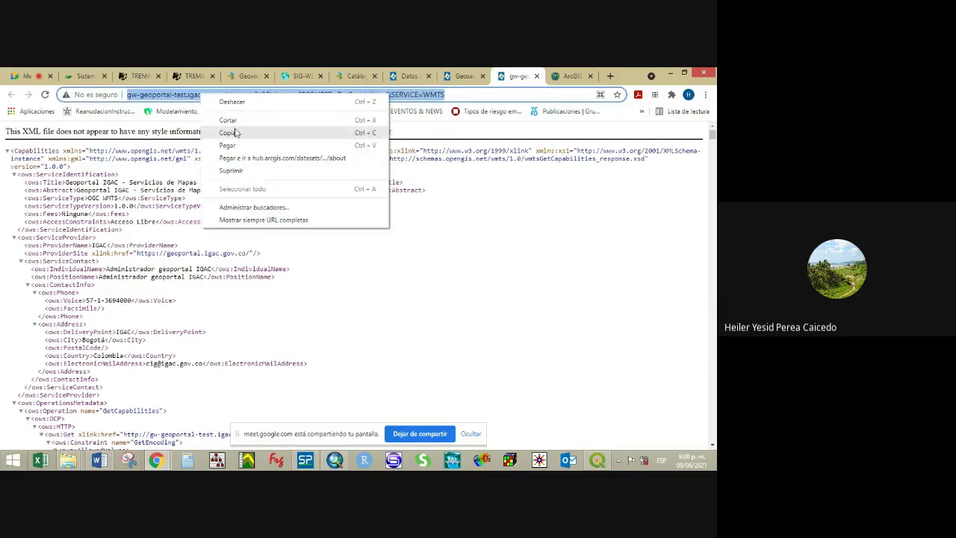
left_click(228, 132)
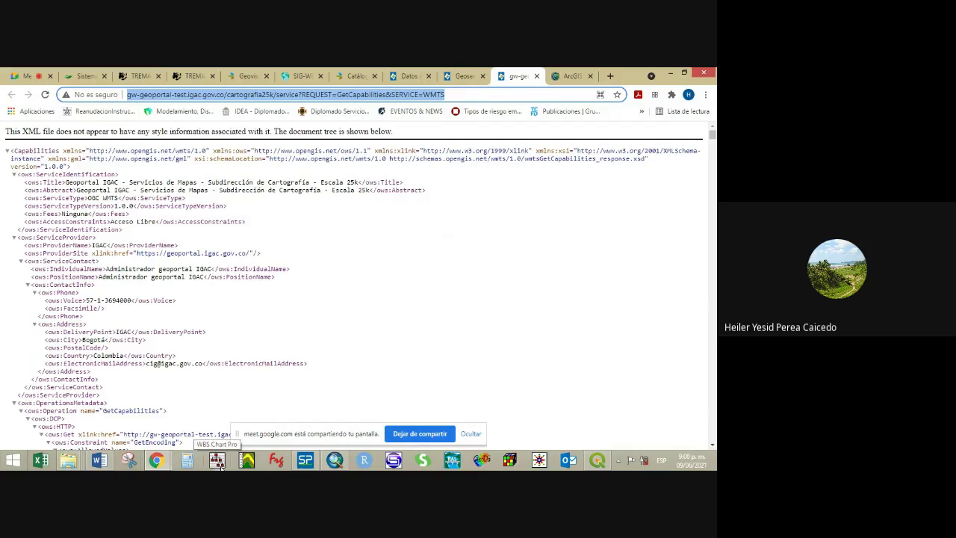
Switch to QGIS and create a new WMS/WMTS connection named cARTO with the copied IGAC 1:25.000 service URL.
mouse_move(167, 459)
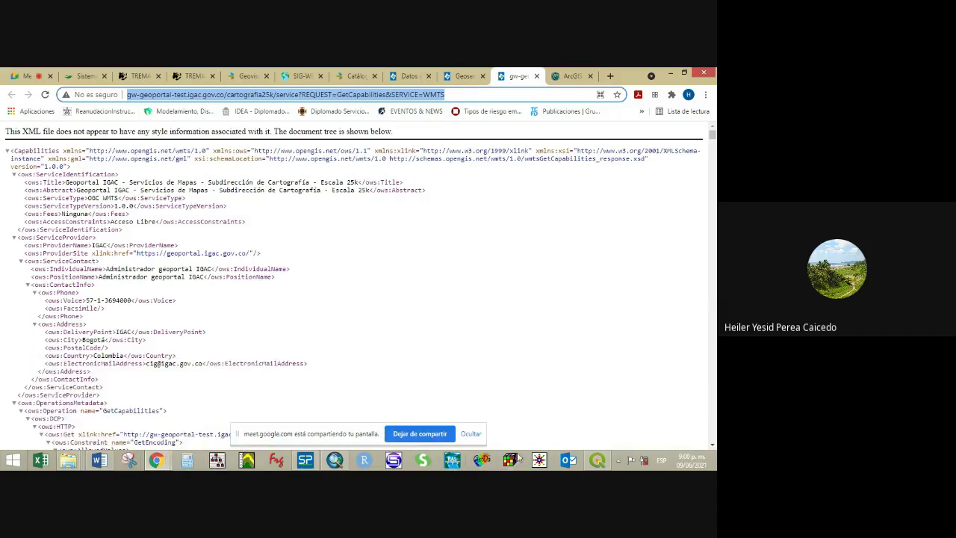
left_click(597, 459)
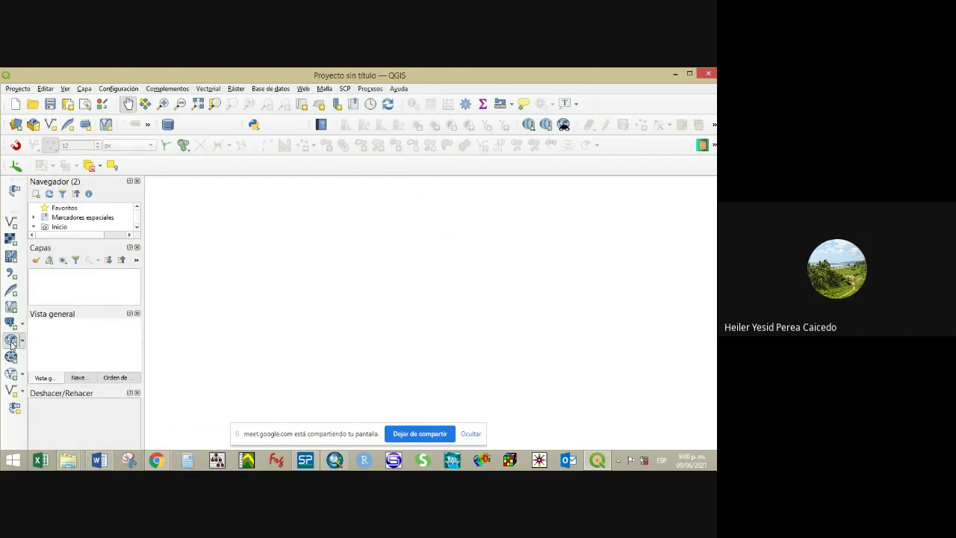
left_click(11, 340)
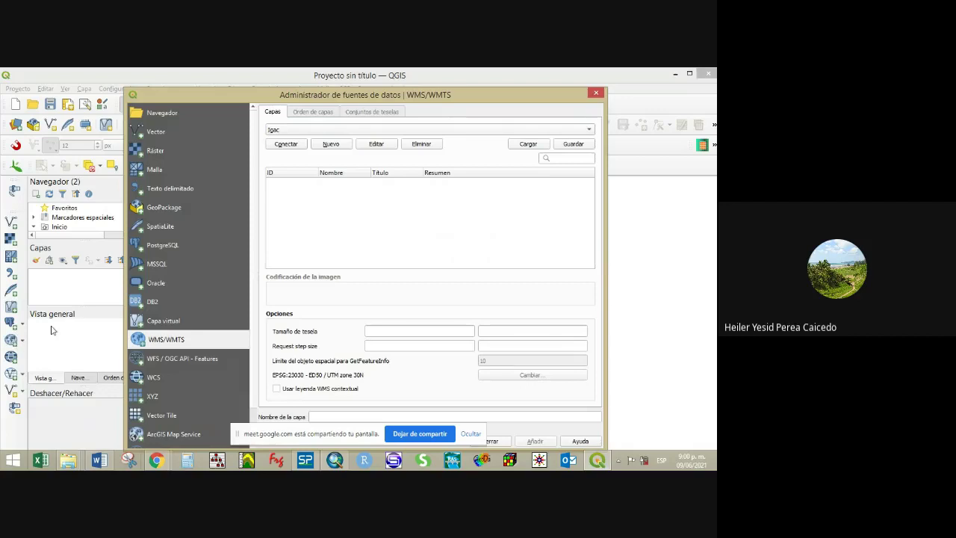
left_click(330, 145)
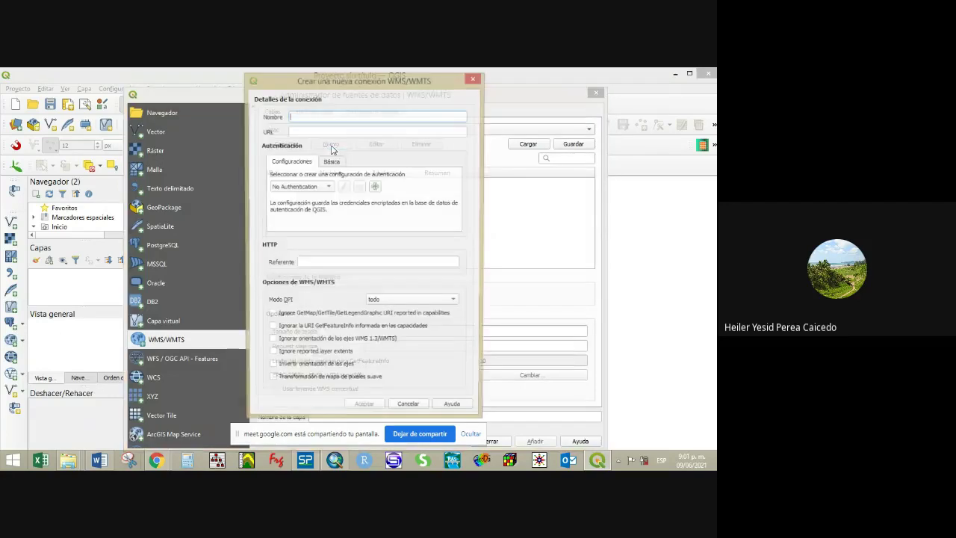
left_click(296, 131)
key("ctrl+v")
left_click(301, 118)
type("c")
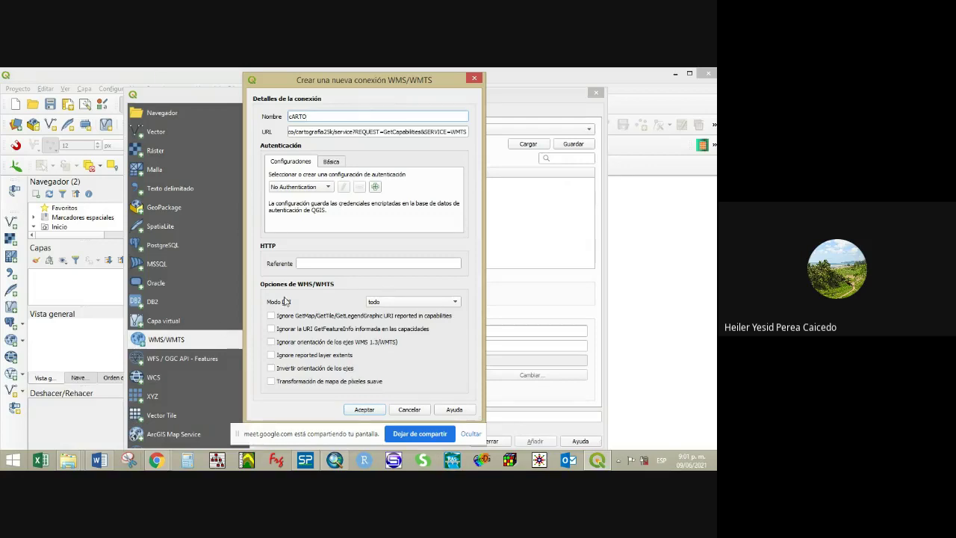
mouse_move(361, 86)
left_mouse_down()
mouse_move(426, 245)
mouse_move(422, 13)
mouse_move(359, 74)
left_mouse_up()
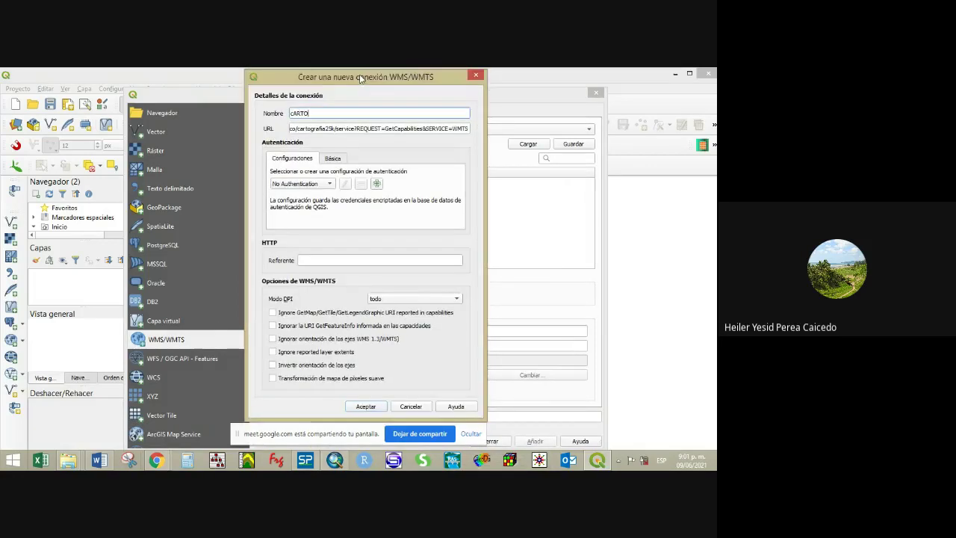
left_click(366, 409)
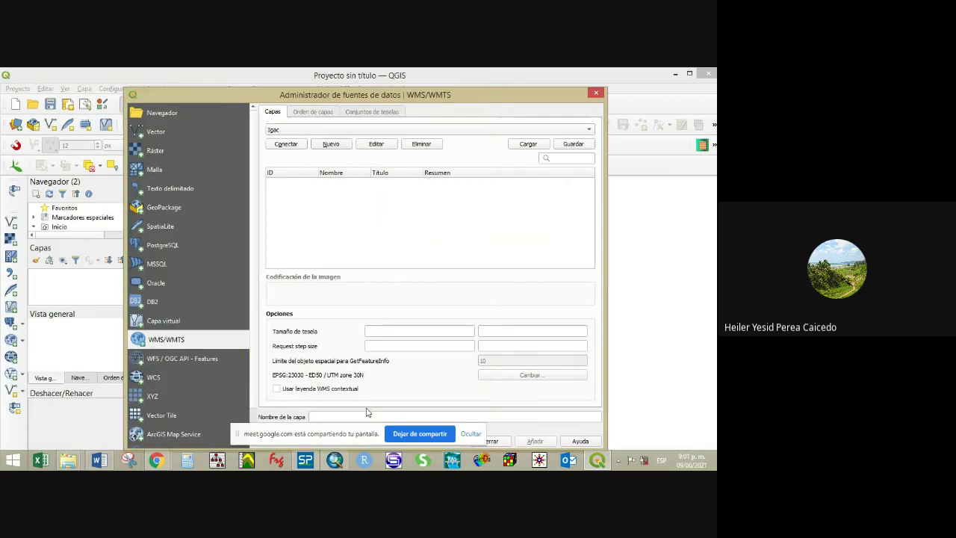
Connect to the Igac WMS/WMTS service and look through its available tile sets, such as aeropuerto_p and antena.
left_click(291, 148)
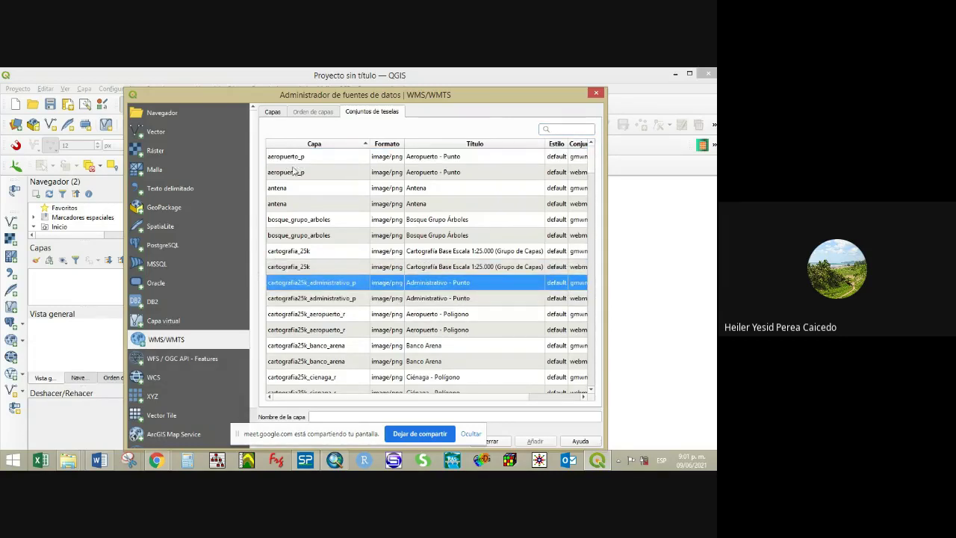
left_click(293, 162)
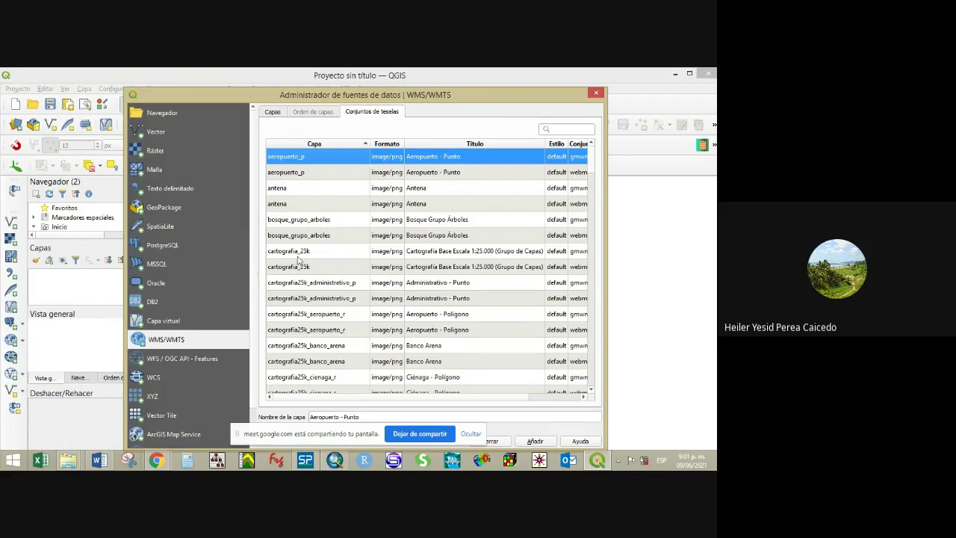
scroll(305, 266, "down", 3)
scroll(299, 260, "up", 3)
left_click(301, 173)
left_click(290, 187)
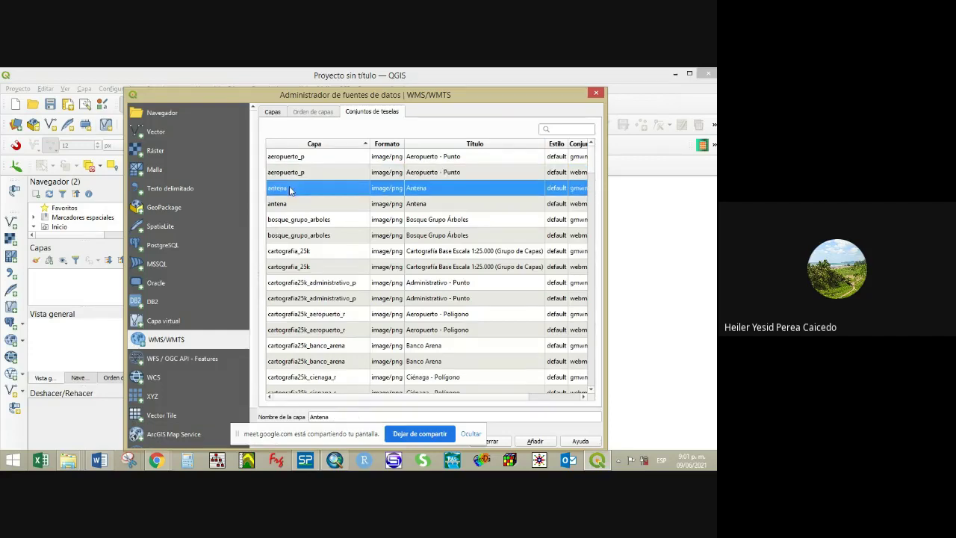
left_click(294, 159)
left_click(290, 171)
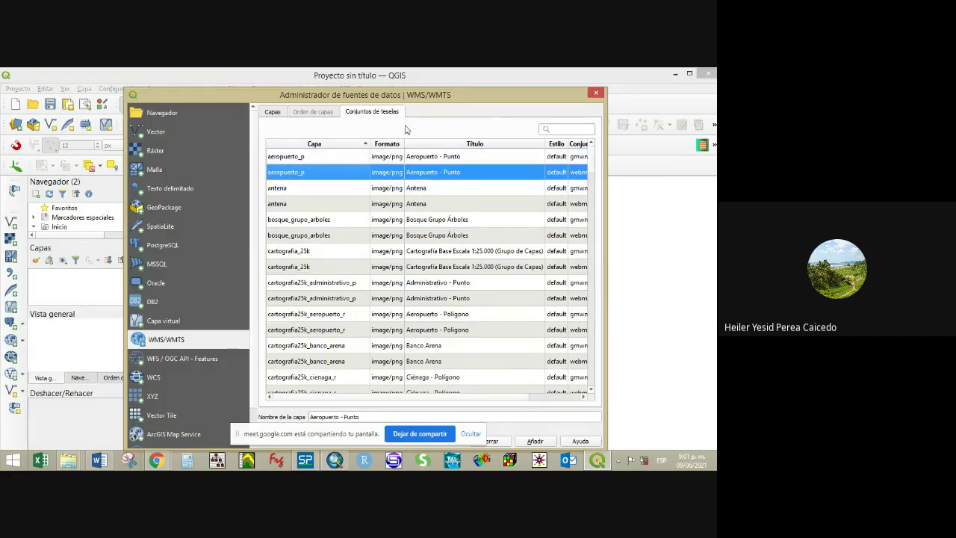
left_click_drag(398, 99, 384, 80)
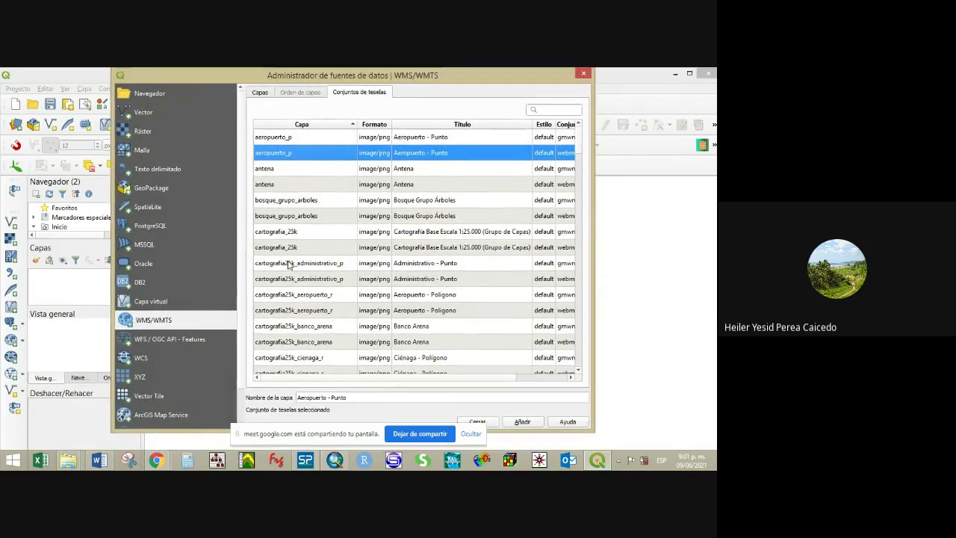
Add the first cartografia_25k tile set to the project and dismiss the coordinate transformation selection and the data source manager.
left_click(318, 235)
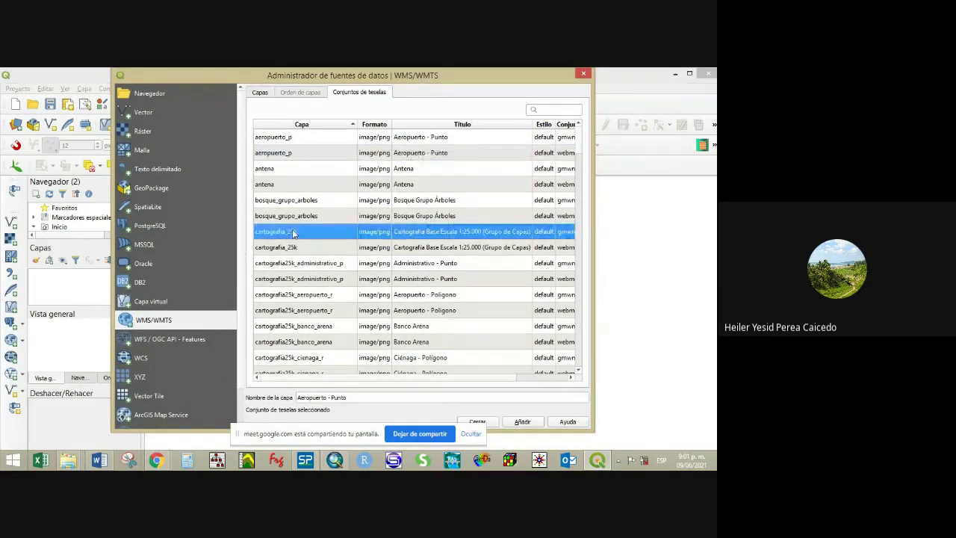
left_click(532, 423)
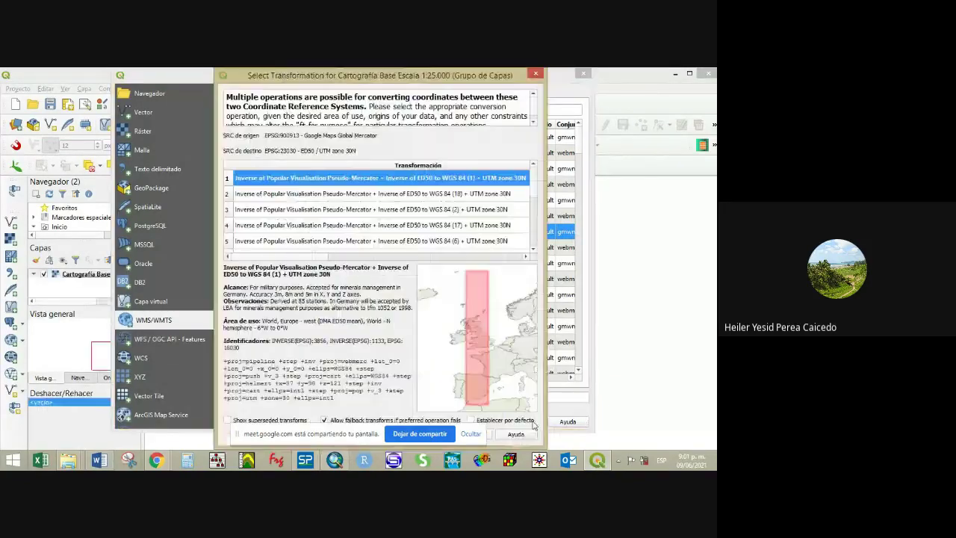
left_click_drag(419, 82, 365, 140)
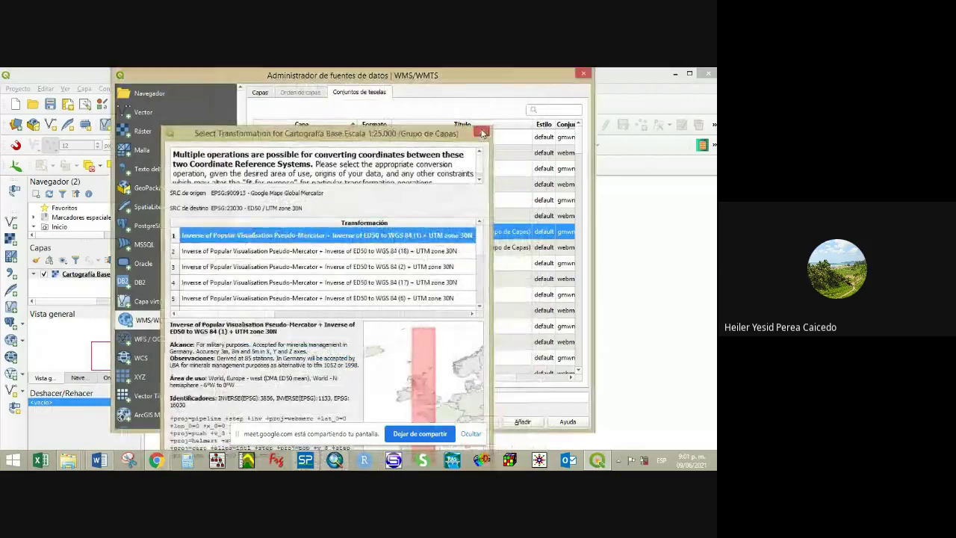
left_click(481, 131)
left_click(583, 74)
Check the base cartography on the map and add the cartografia25k_aeropuerto_r tile set titled Aeropuerto - Polígono as another layer.
scroll(366, 363, "up", 1)
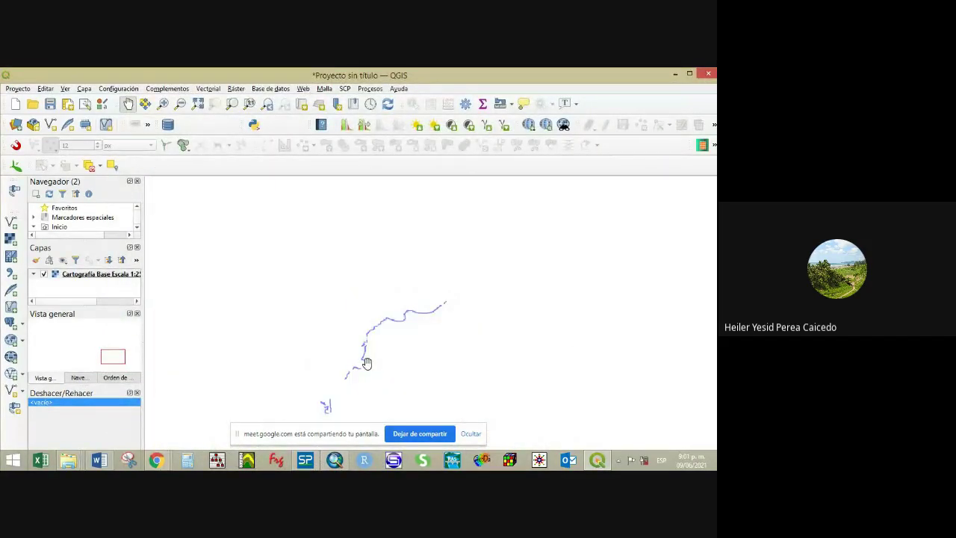
scroll(367, 363, "up", 1)
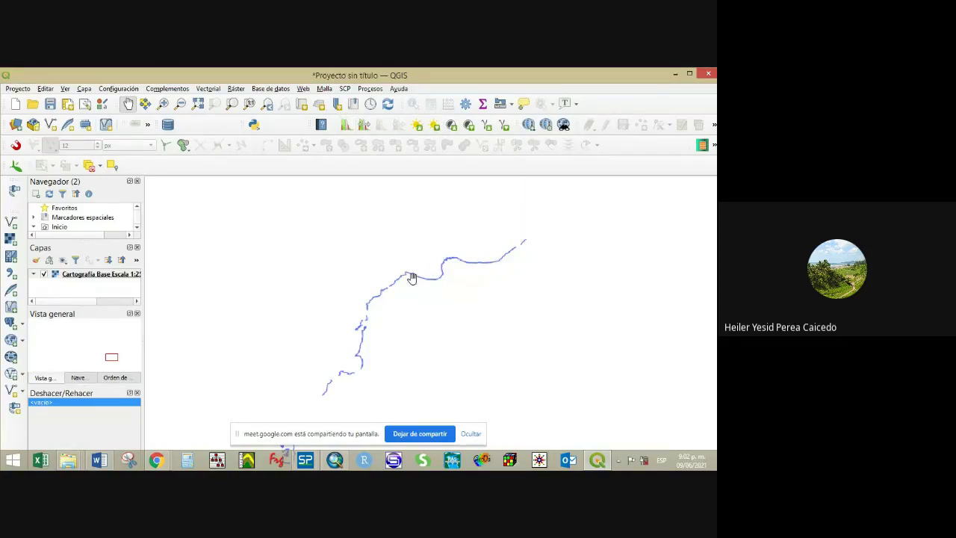
left_click_drag(386, 324, 369, 200)
scroll(312, 282, "down", 2)
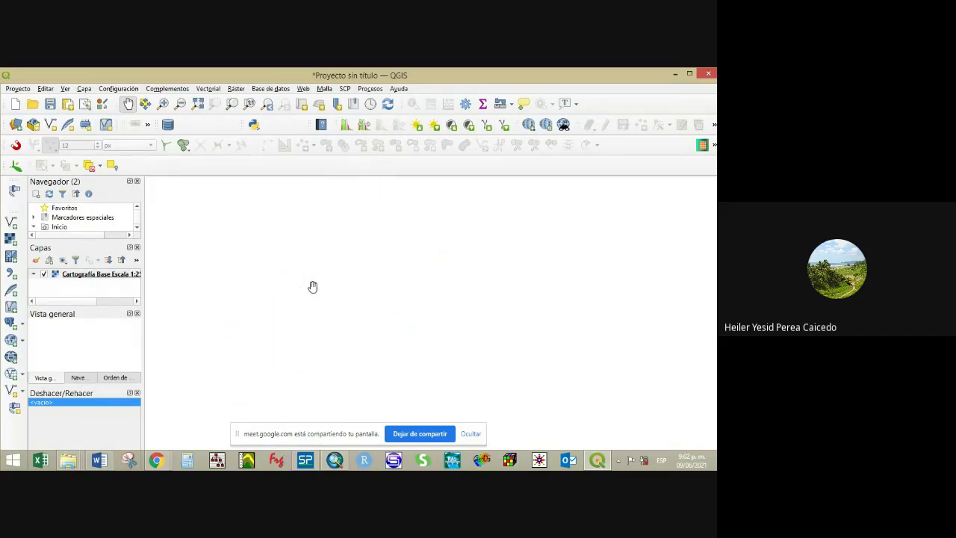
left_click_drag(272, 295, 373, 279)
left_click(11, 341)
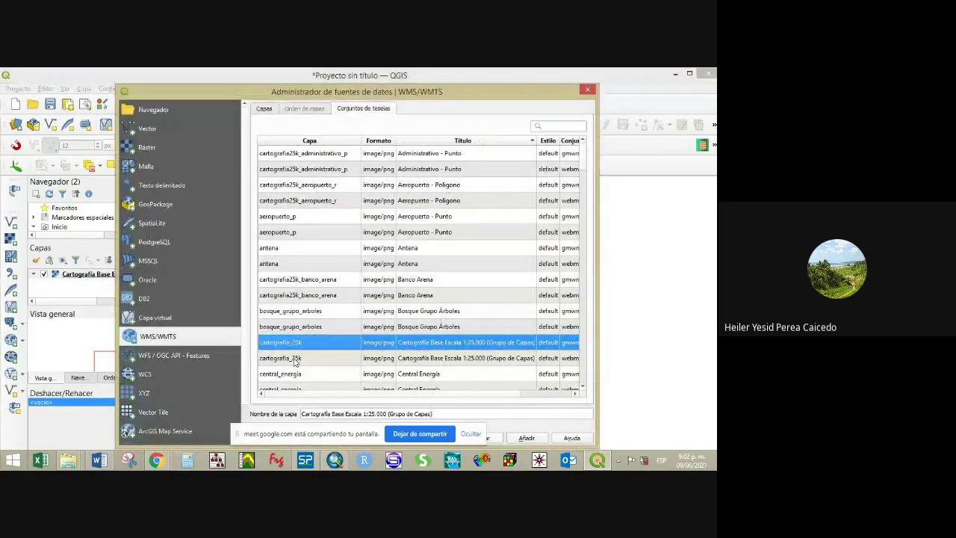
left_click(294, 154)
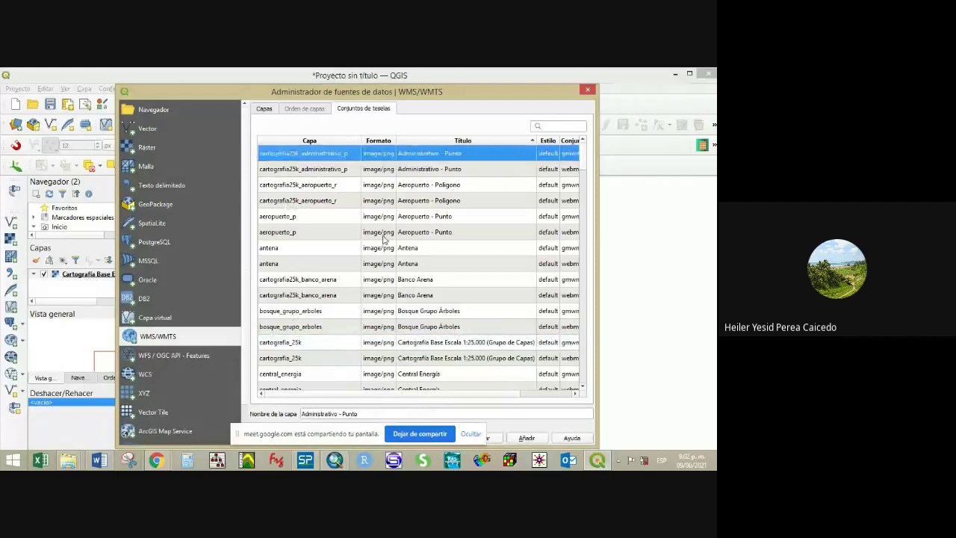
left_click(277, 186)
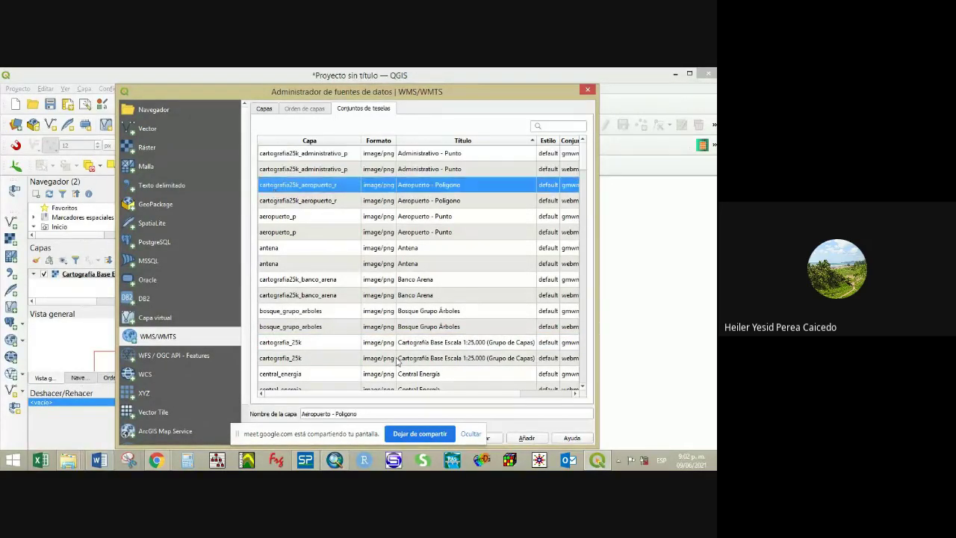
left_click(533, 442)
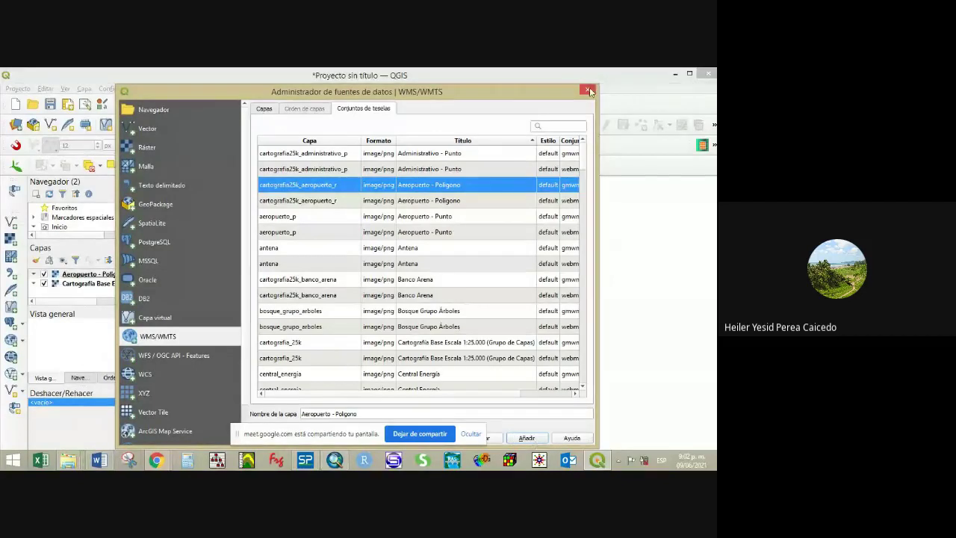
left_click(587, 90)
Look over the map extent and zoom to the native resolution (100%) of the Aeropuerto - Polígono layer.
scroll(393, 261, "down", 1)
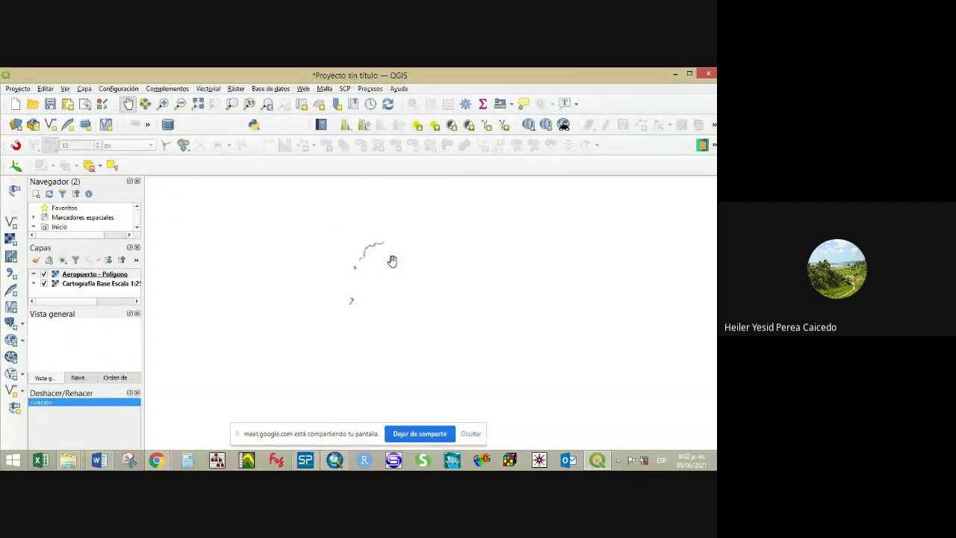
left_click_drag(297, 314, 404, 327)
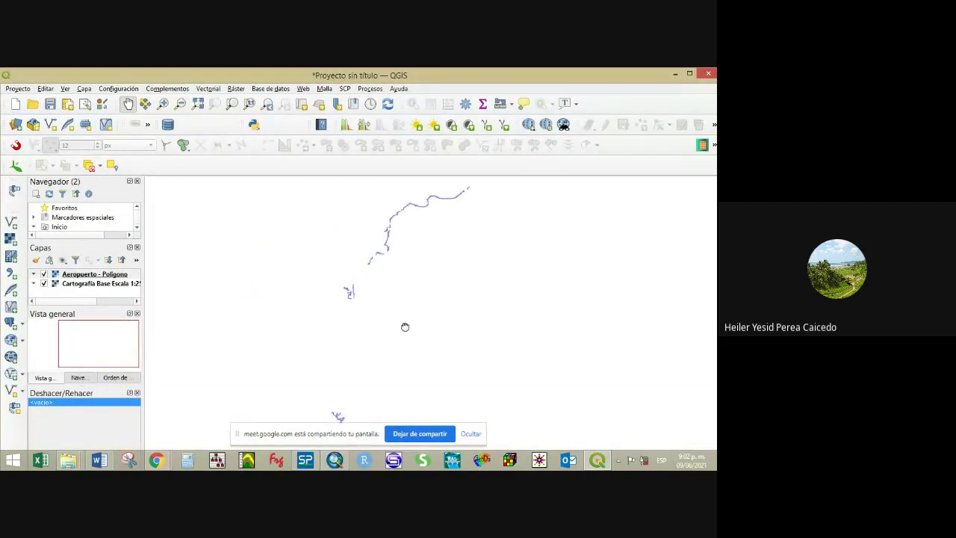
left_click_drag(511, 227, 403, 316)
left_click_drag(462, 262, 377, 324)
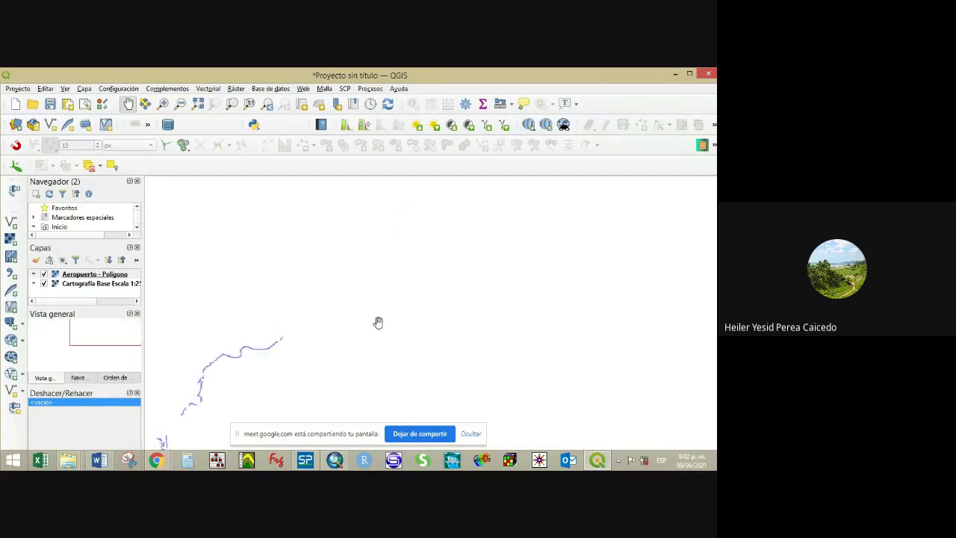
left_click_drag(323, 337, 376, 277)
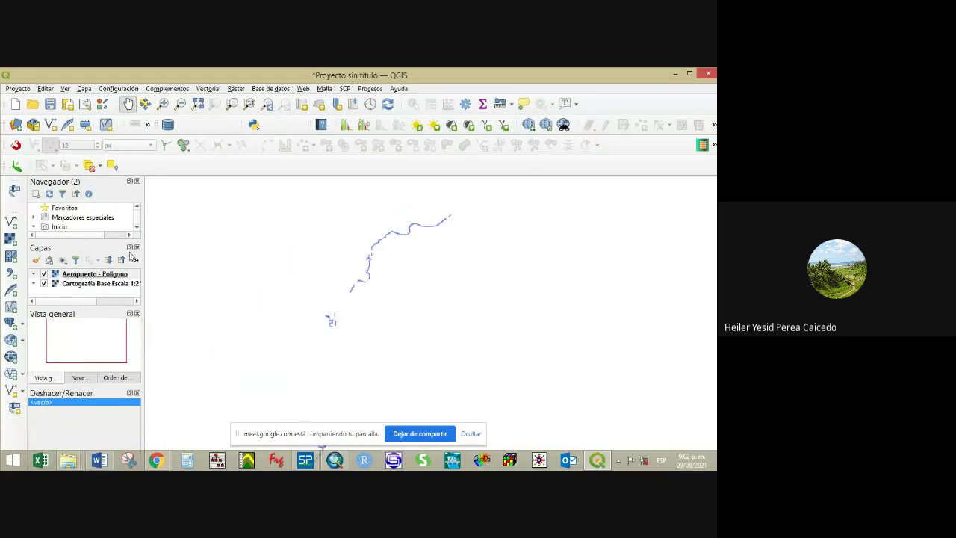
right_click(84, 276)
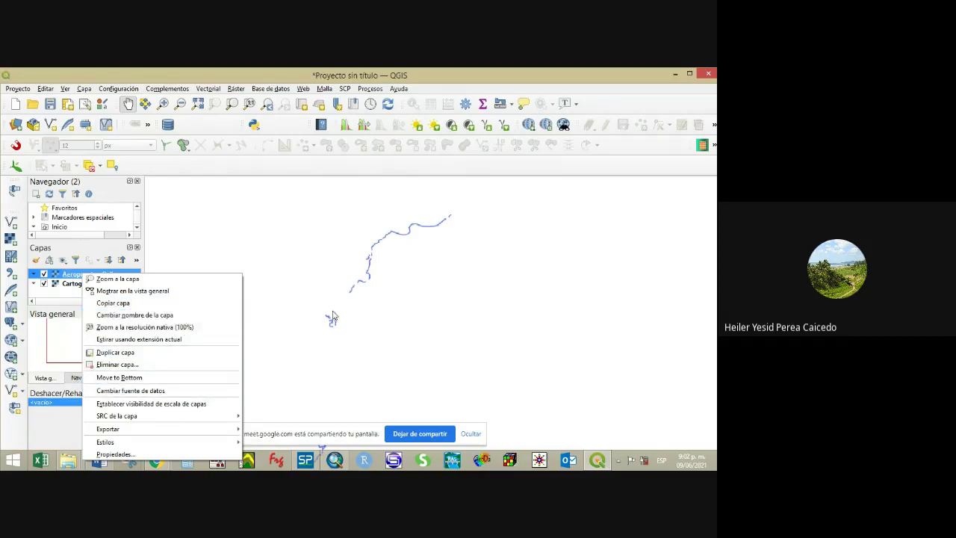
left_click(182, 328)
Examine the detail of the 1:25.000 cartography at several map scales and collapse the base cartography layer's legend.
left_click_drag(254, 259, 273, 309)
scroll(273, 309, "up", 4)
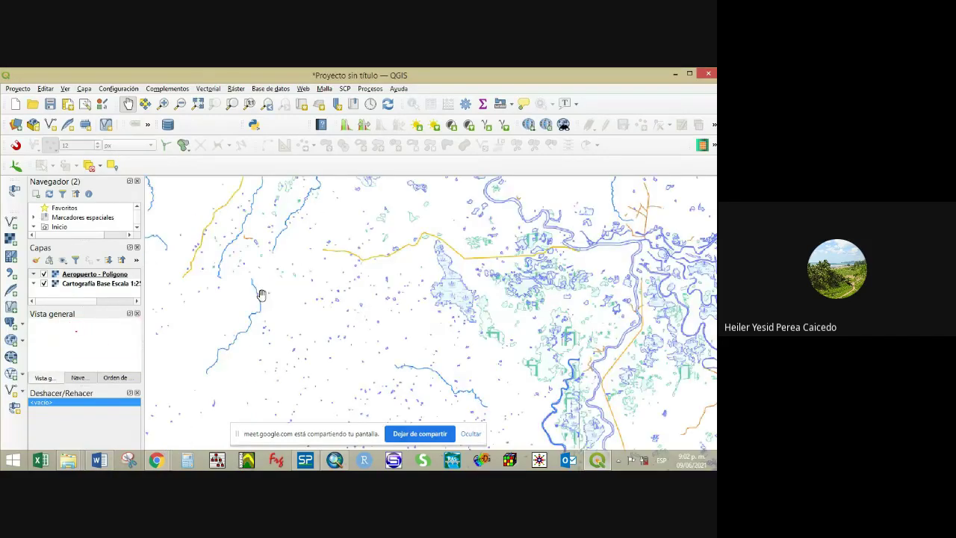
left_click_drag(377, 298, 335, 230)
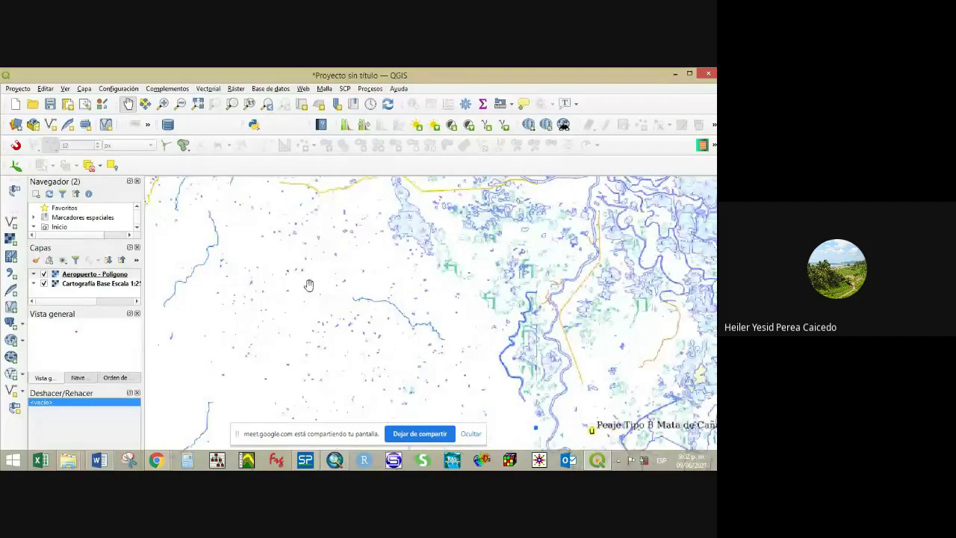
scroll(399, 313, "up", 3)
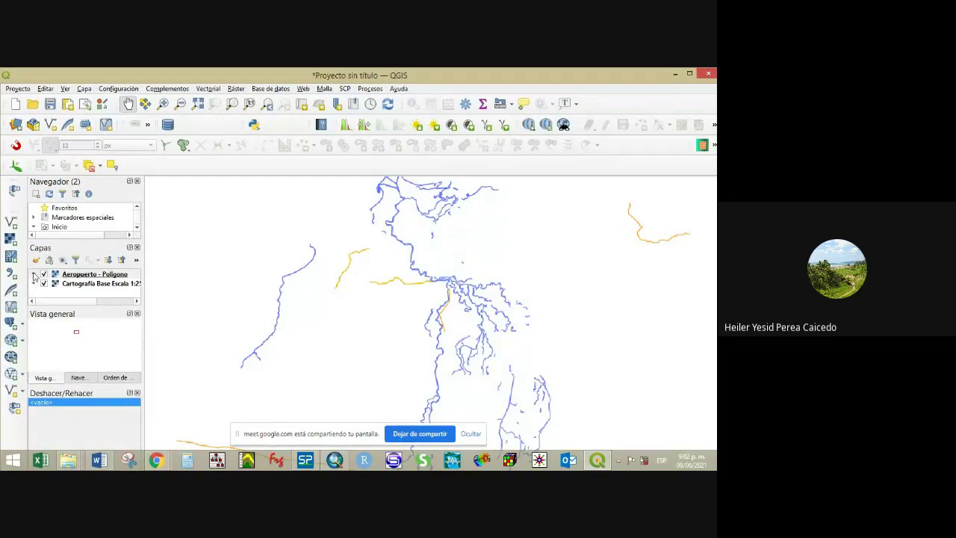
left_click(35, 276)
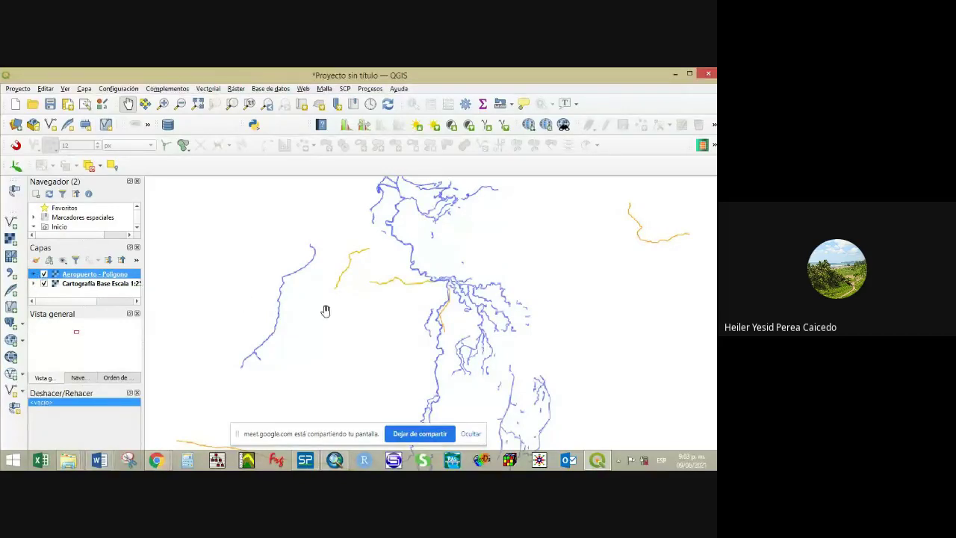
scroll(326, 311, "down", 2)
scroll(326, 311, "down", 3)
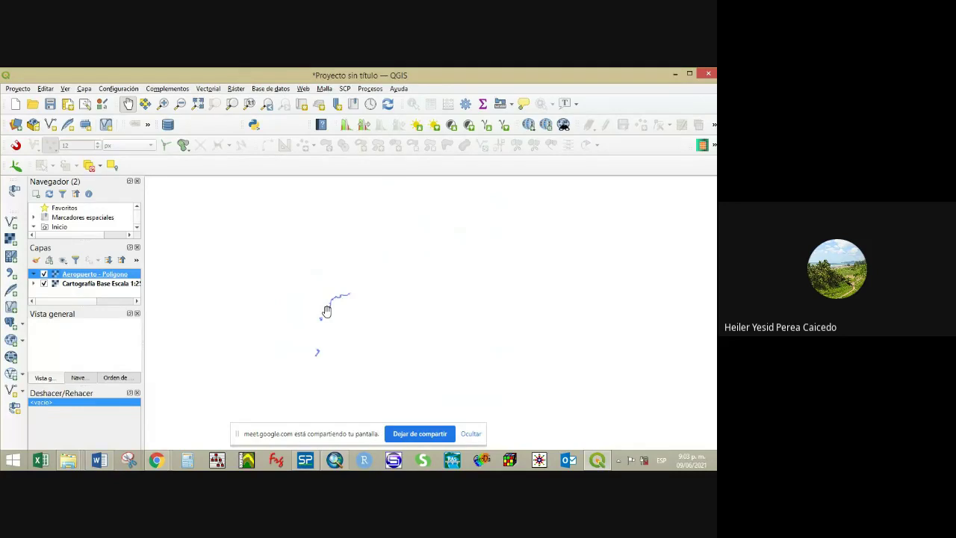
Hide the screen-sharing notice, check the 1:25.000 WMTS service page in Chrome and return to the QGIS map.
left_click(470, 433)
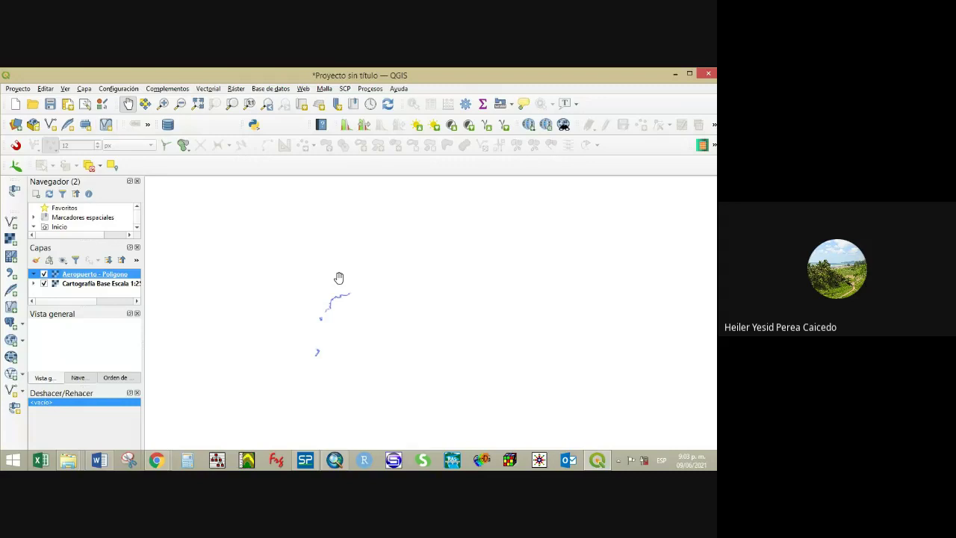
left_click(155, 459)
left_click(132, 406)
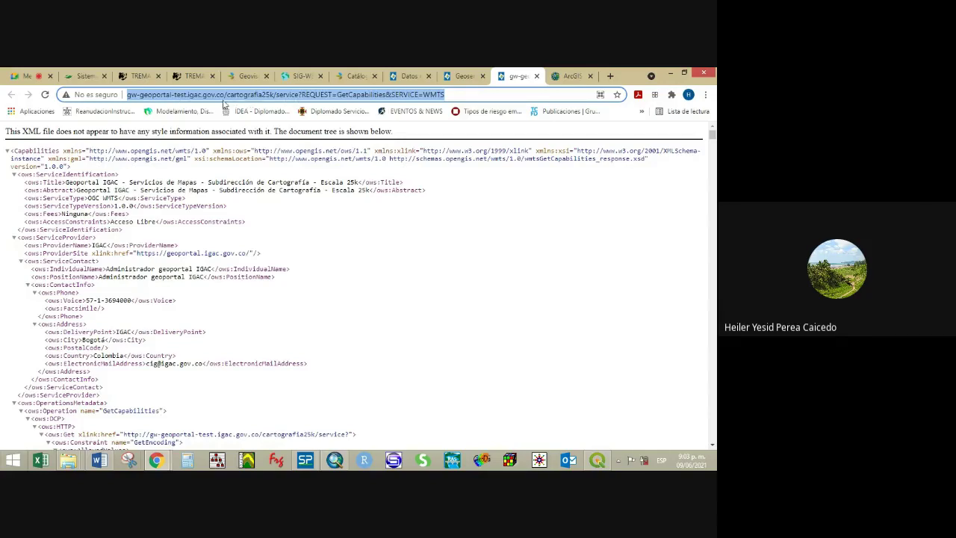
left_click(670, 73)
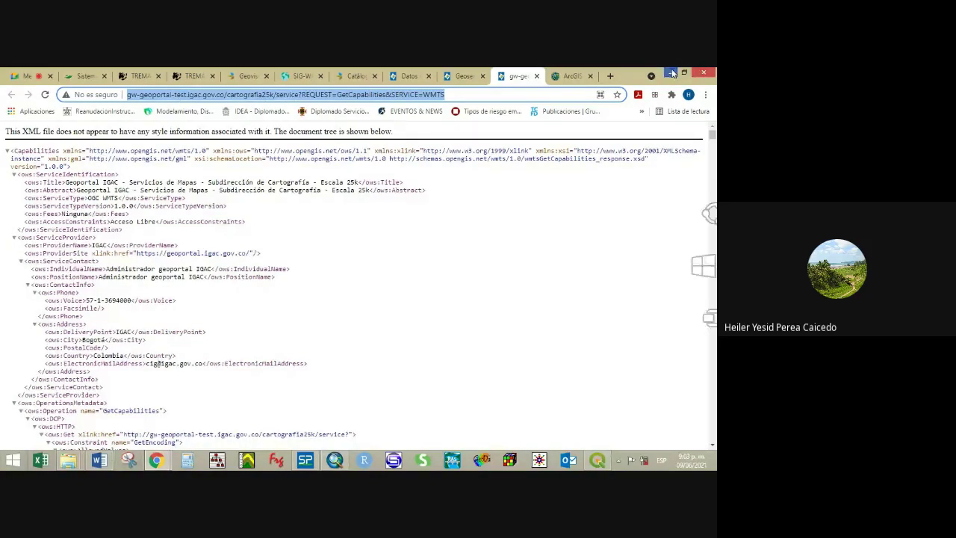
left_click_drag(299, 313, 421, 337)
scroll(365, 269, "up", 3)
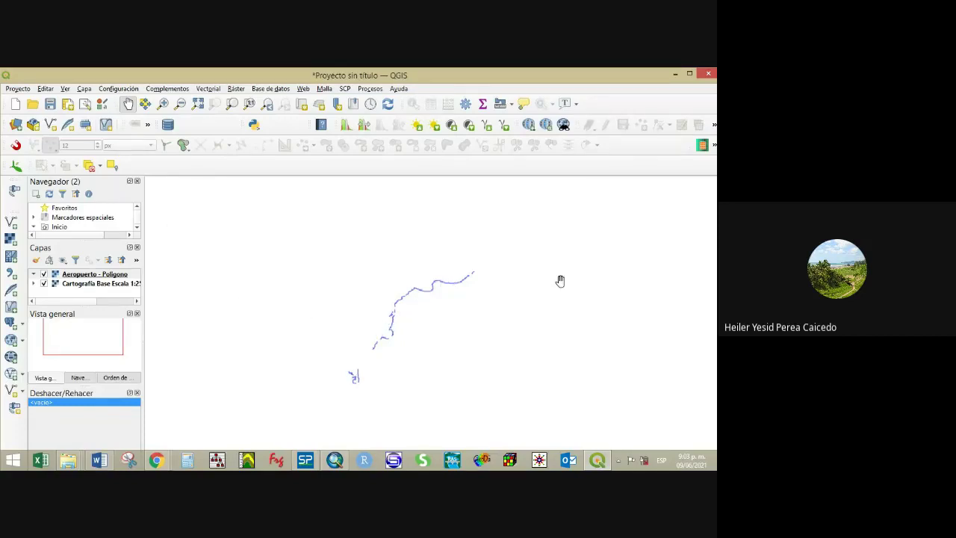
Open the Catastro WMS service from the IGAC Geoservicios list in Chrome, copy its URL and return to QGIS.
mouse_move(155, 458)
left_click(129, 407)
left_click(461, 76)
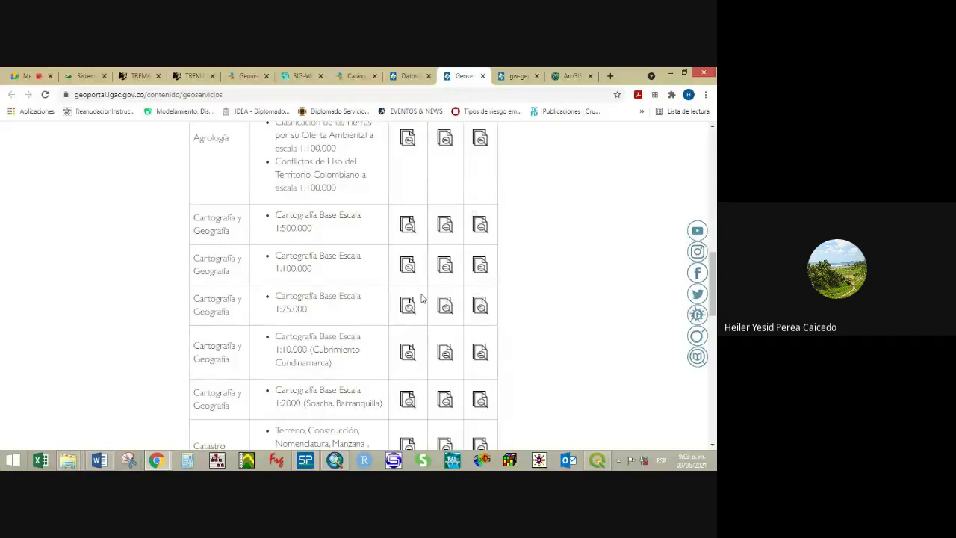
scroll(420, 298, "down", 4)
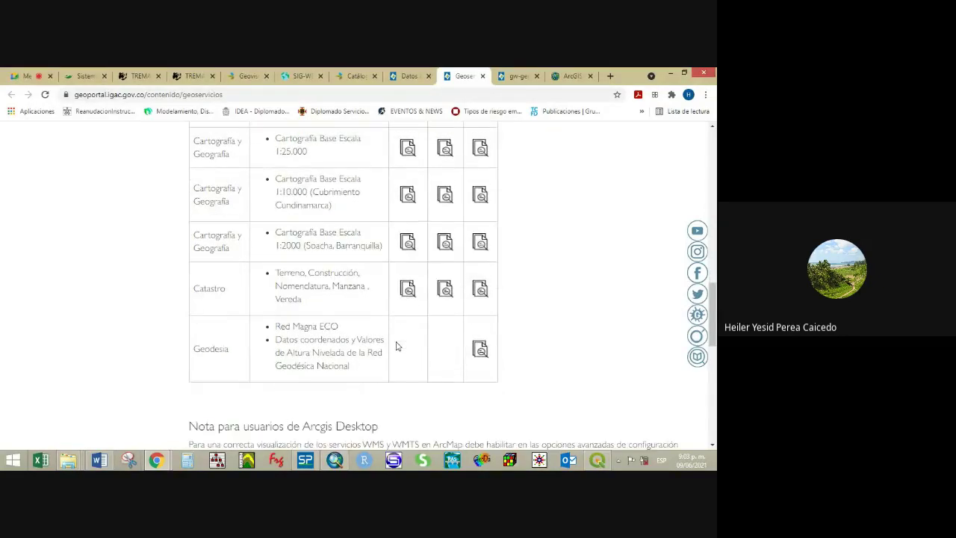
left_click(445, 292)
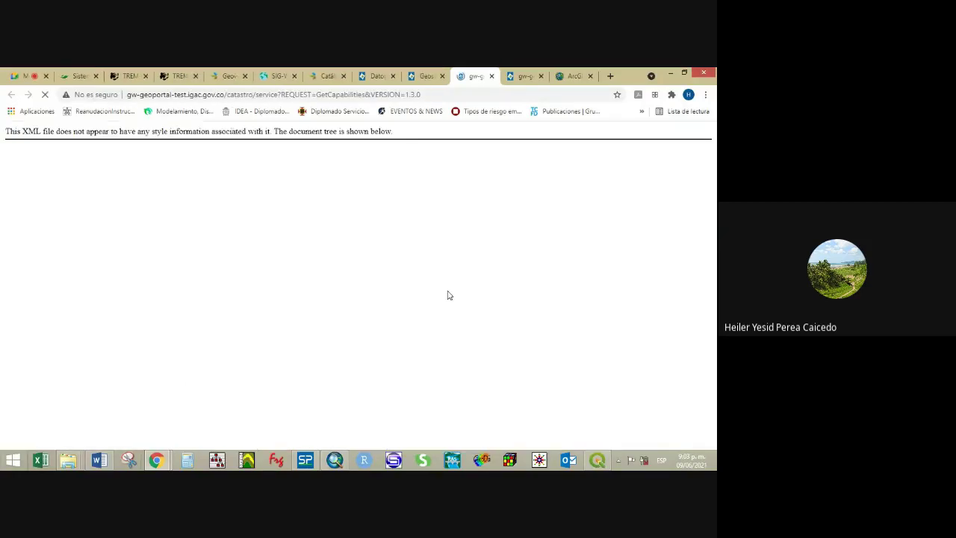
left_click(356, 93)
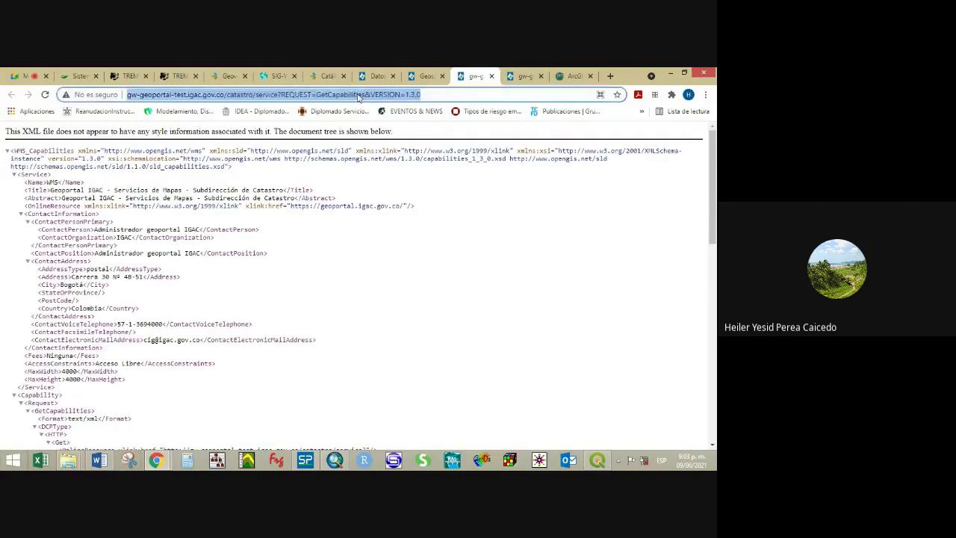
right_click(356, 93)
left_click(386, 135)
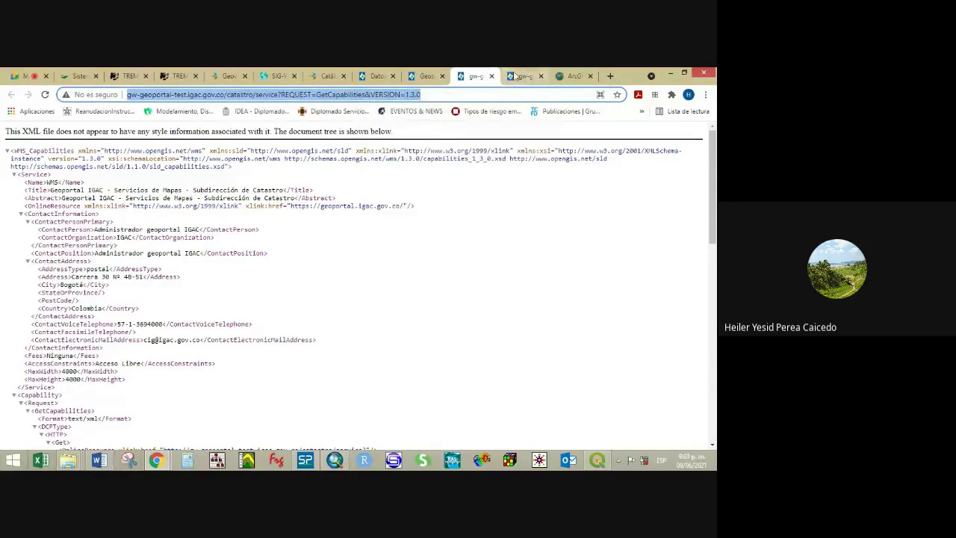
left_click(670, 73)
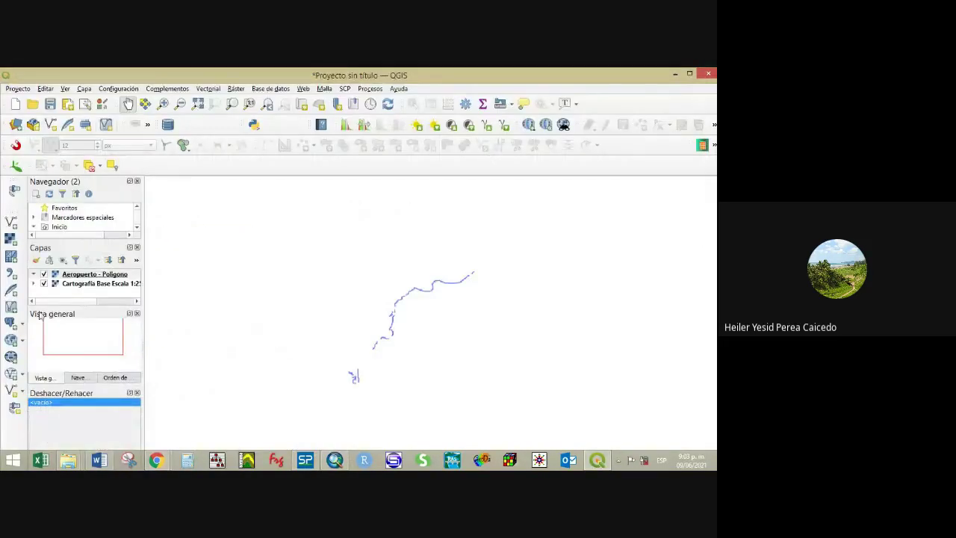
Remove the Aeropuerto - Polígono and Cartografía Base Escala 1:25.000 layers from the project.
right_click(70, 272)
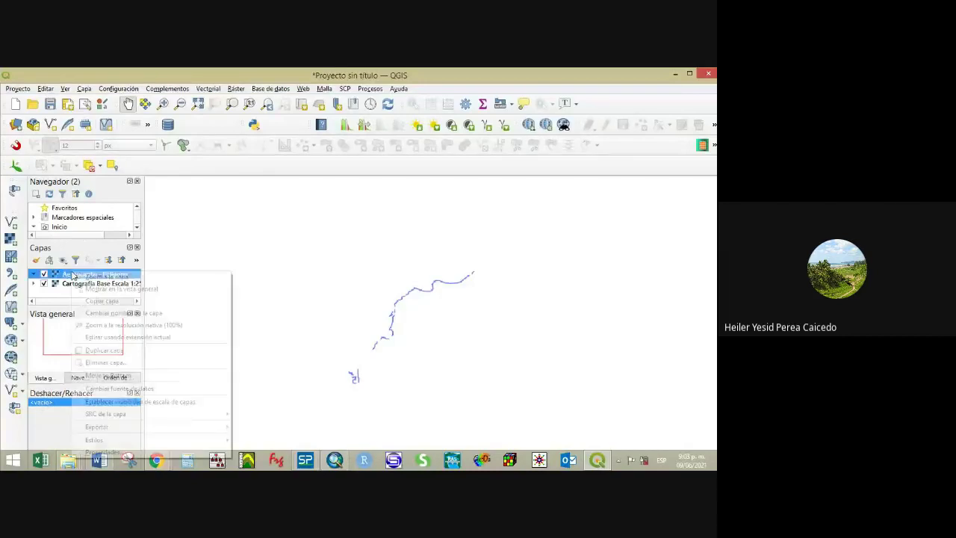
left_click(97, 347)
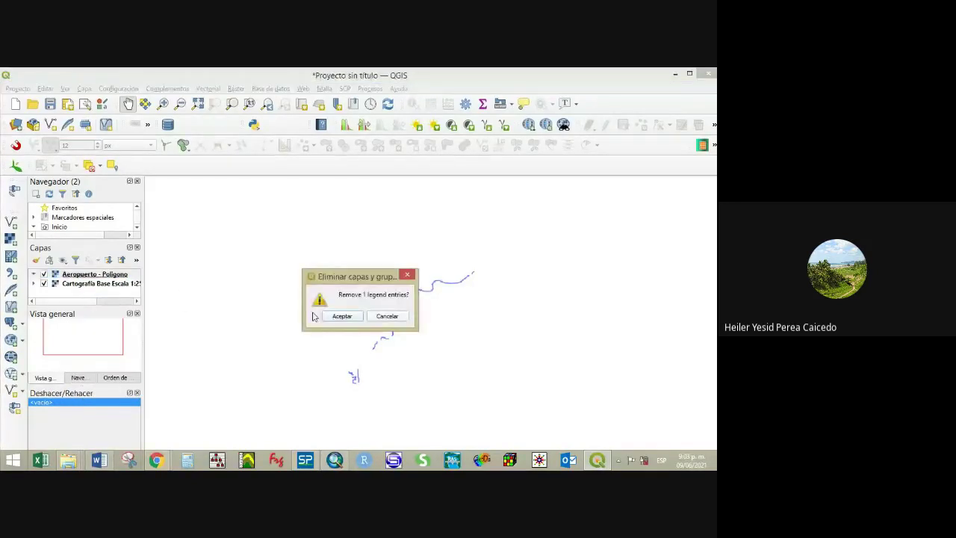
left_click(339, 316)
right_click(92, 275)
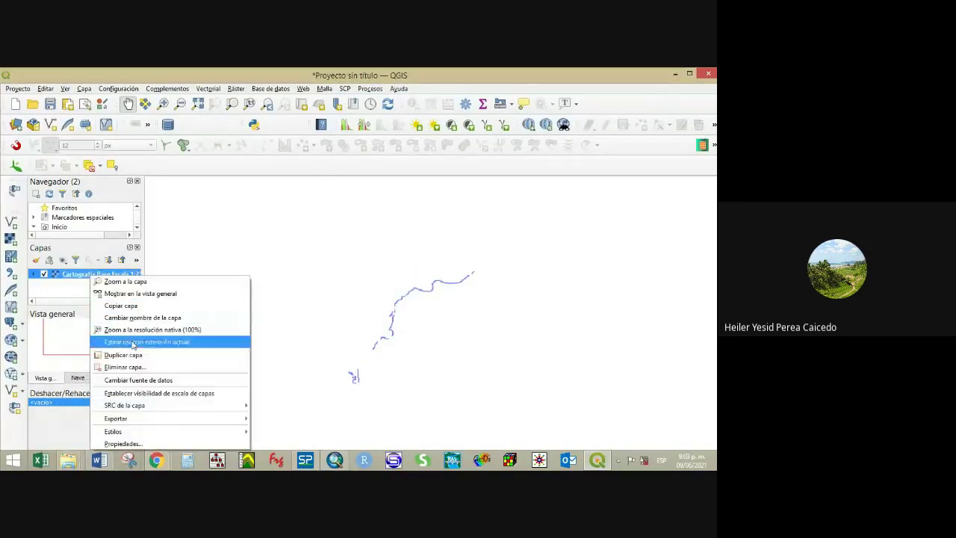
left_click(112, 366)
left_click(342, 316)
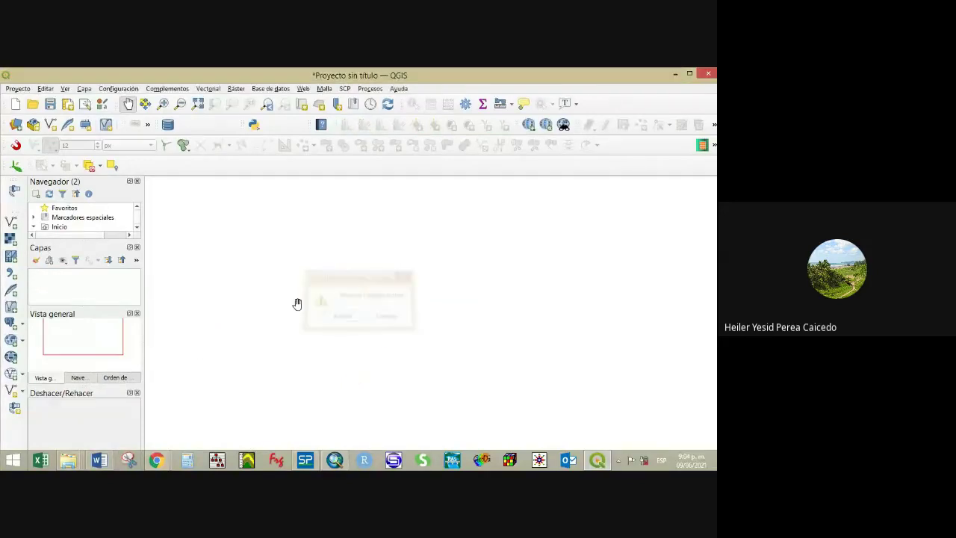
Delete the existing cARTO connection from the WMS/WMTS data sources.
left_click(10, 340)
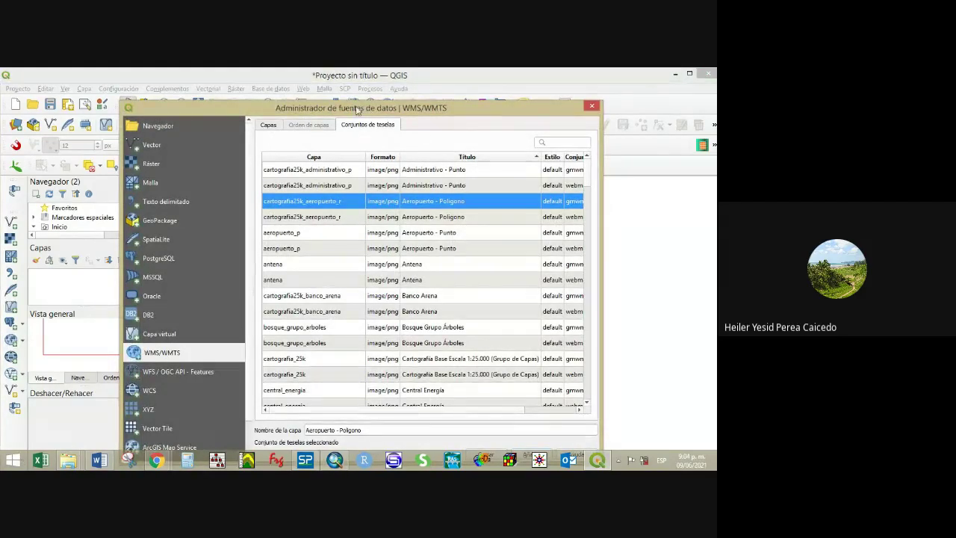
left_click(268, 126)
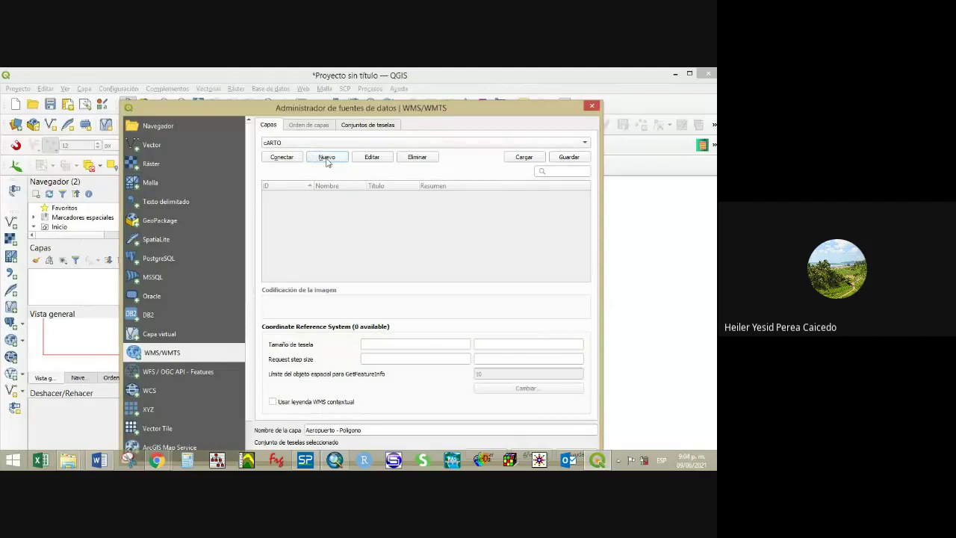
left_click(417, 159)
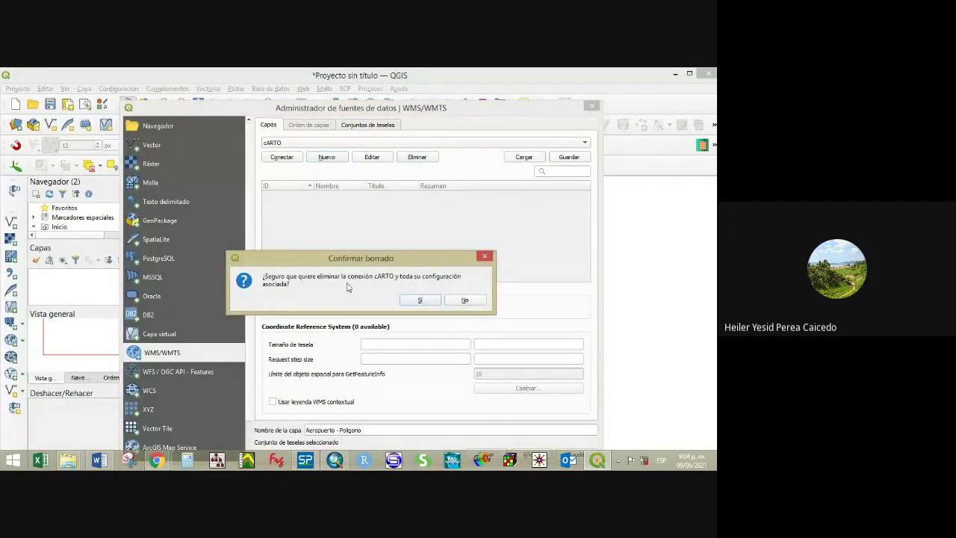
left_click(424, 301)
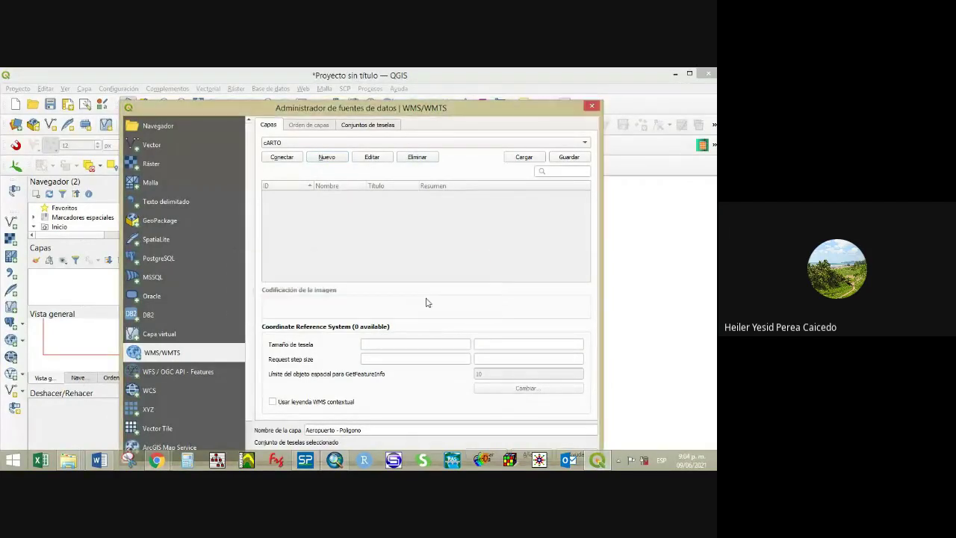
Create a new WMS/WMTS connection named carto with the copied Catastro service URL.
left_click(324, 160)
left_click(316, 128)
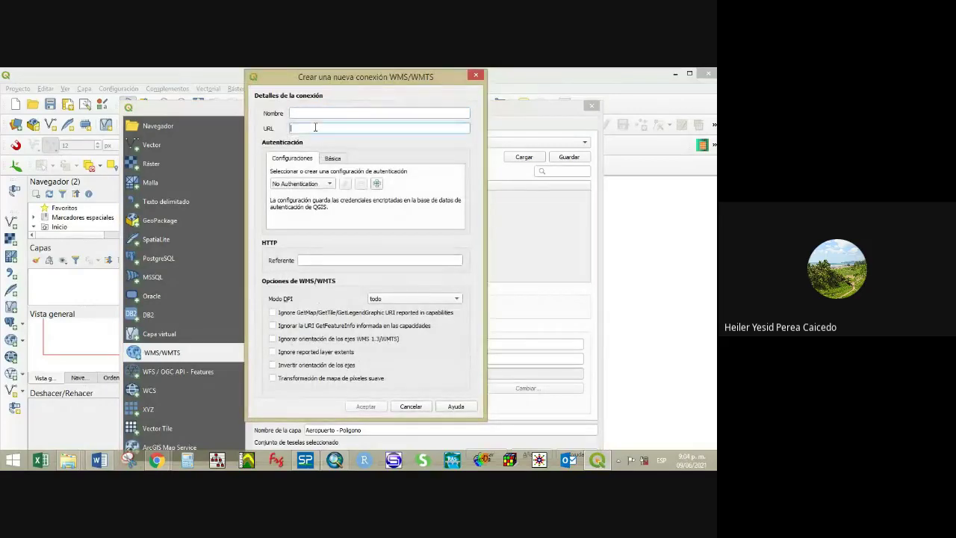
key("ctrl+v")
left_click(317, 116)
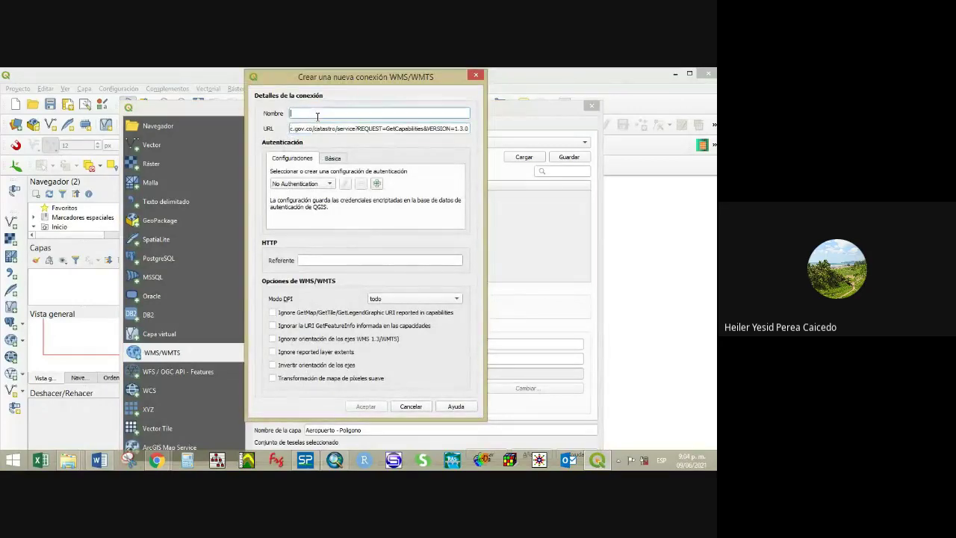
type("carto")
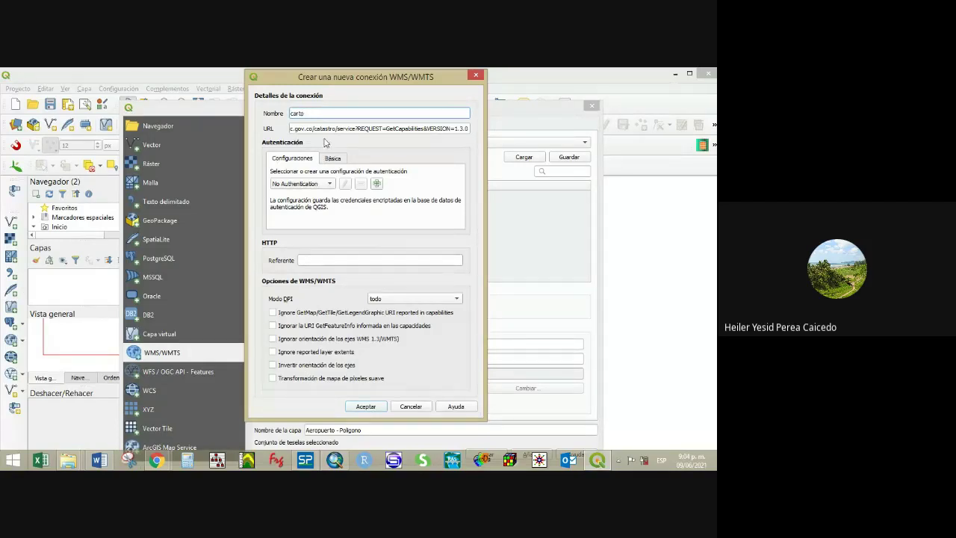
left_click(366, 407)
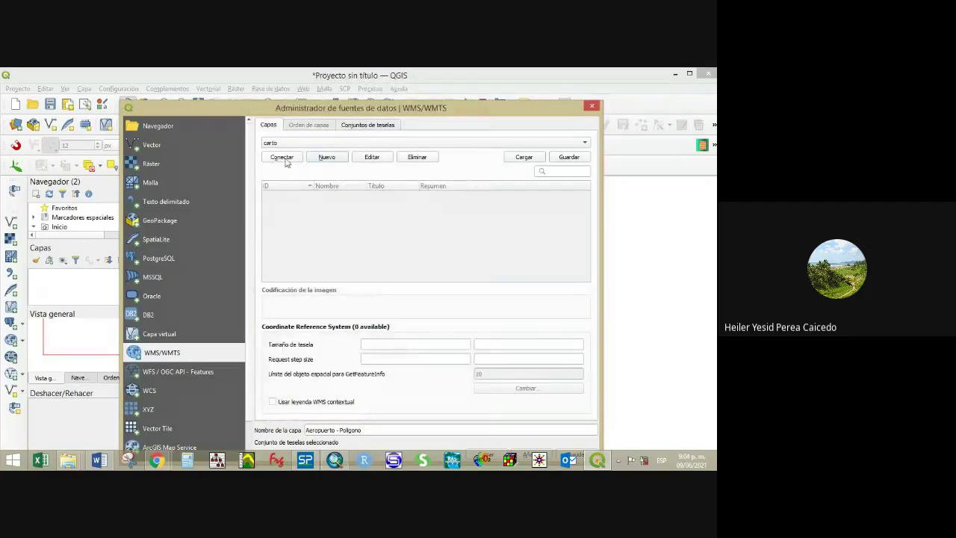
Connect to the carto service, add its Catastro IGAC layer to the map and close the data source manager.
left_click(283, 159)
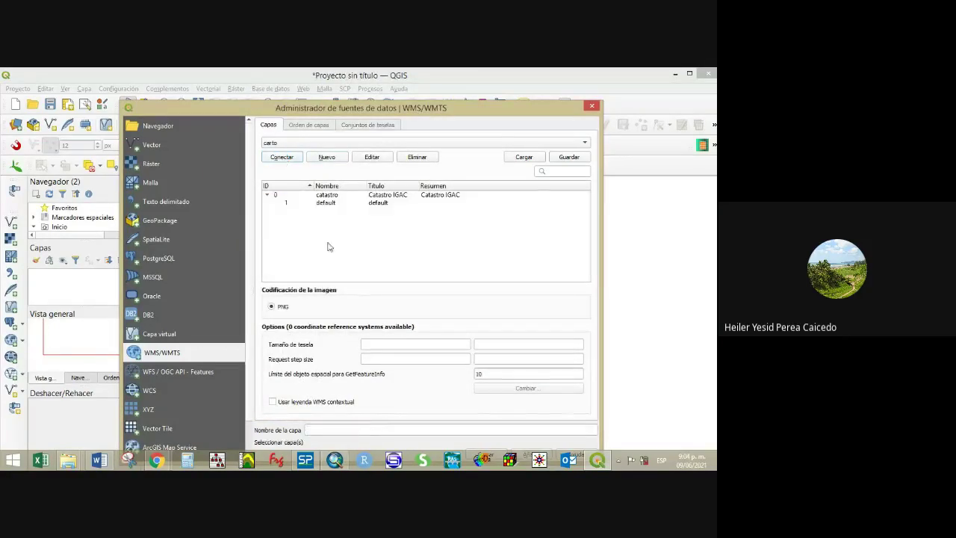
left_click(328, 204)
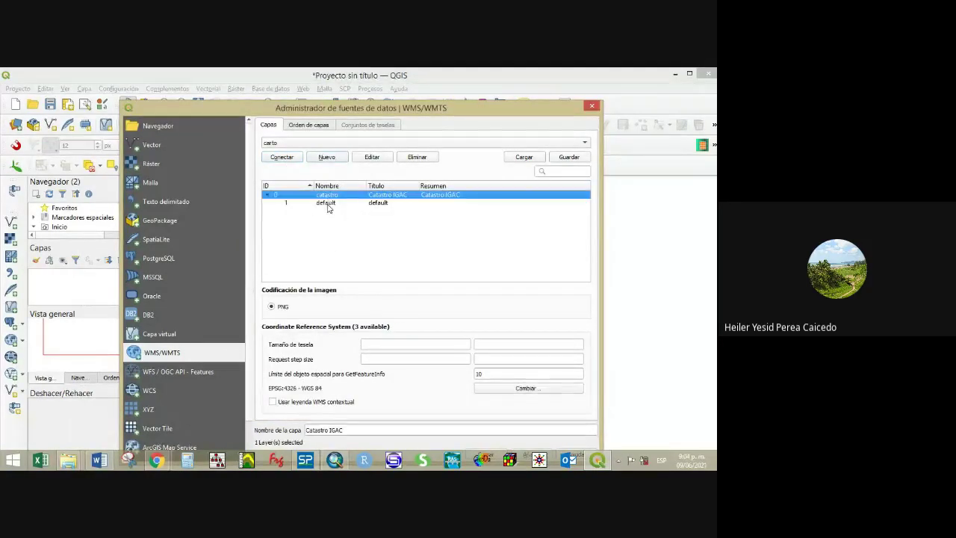
left_click(329, 204)
left_click(327, 195)
left_click(326, 202)
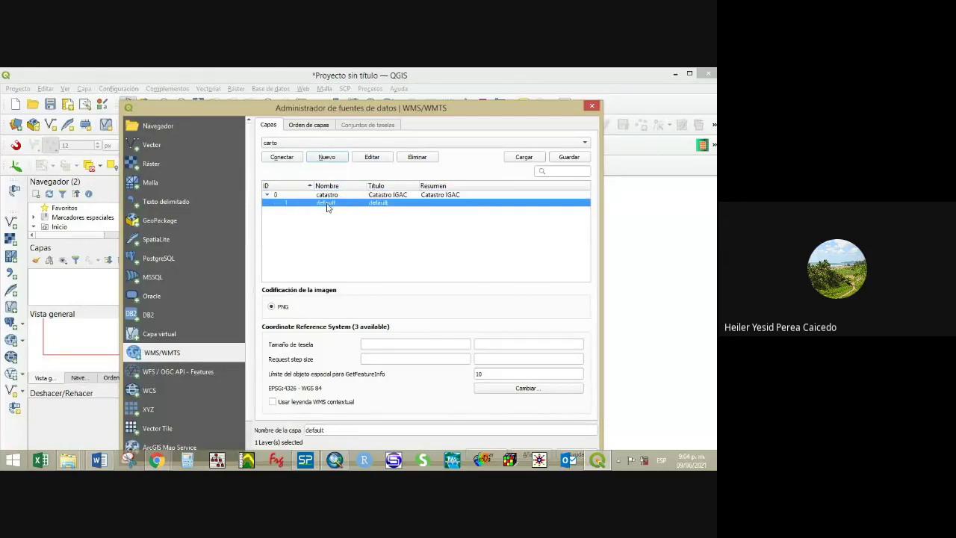
left_click(326, 195)
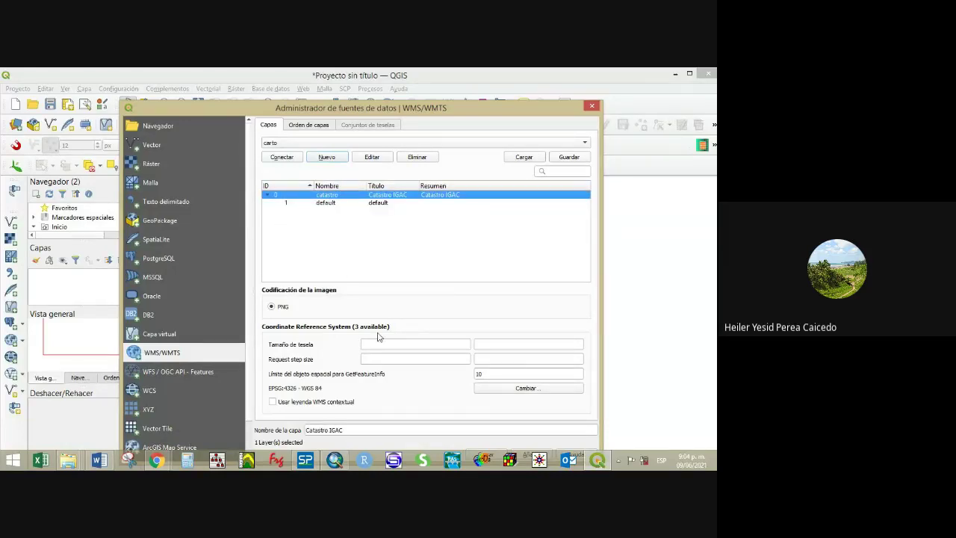
left_click_drag(411, 106, 404, 73)
left_click(525, 422)
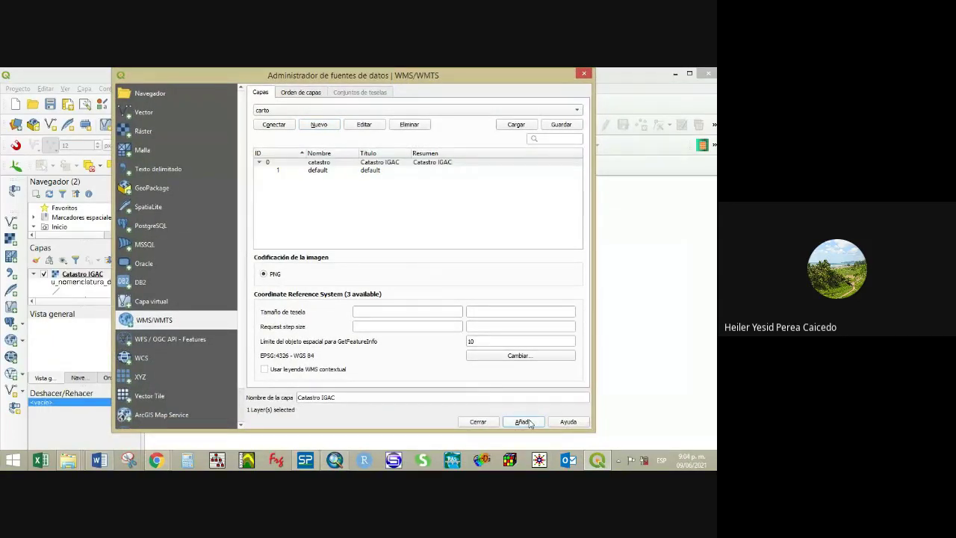
left_click(442, 436)
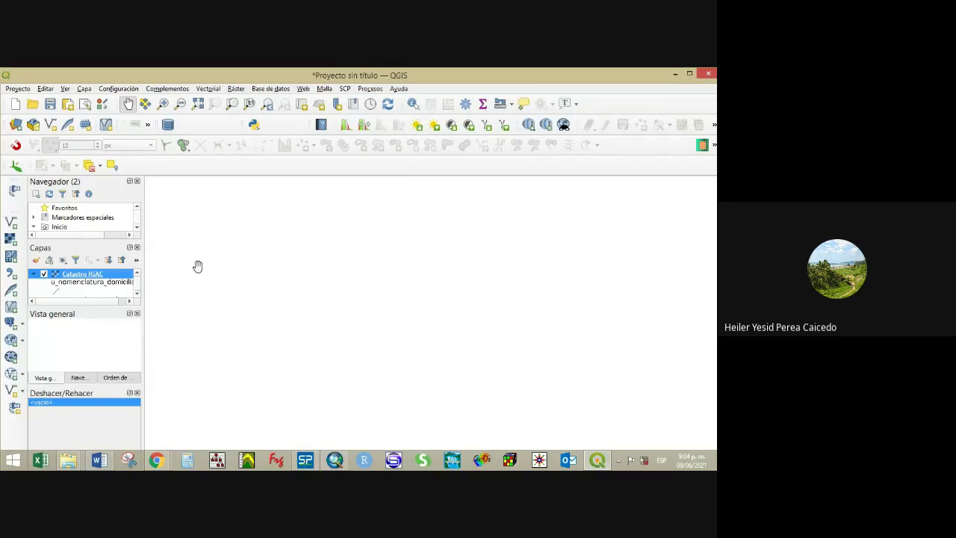
In the Ejercicios prácticos Word document, copy the format of Arcgis onto POT MEDELLIN and left-align that line.
left_click(101, 460)
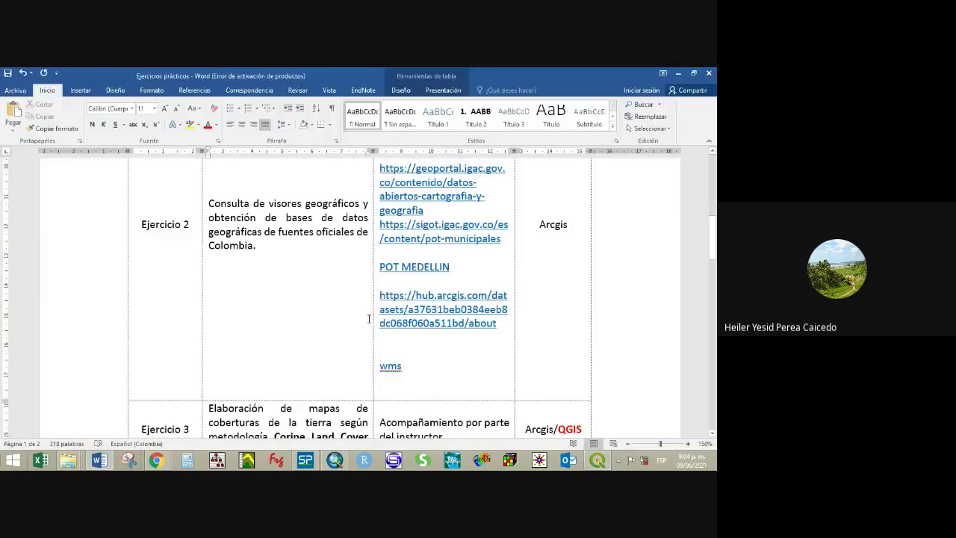
double_click(381, 365)
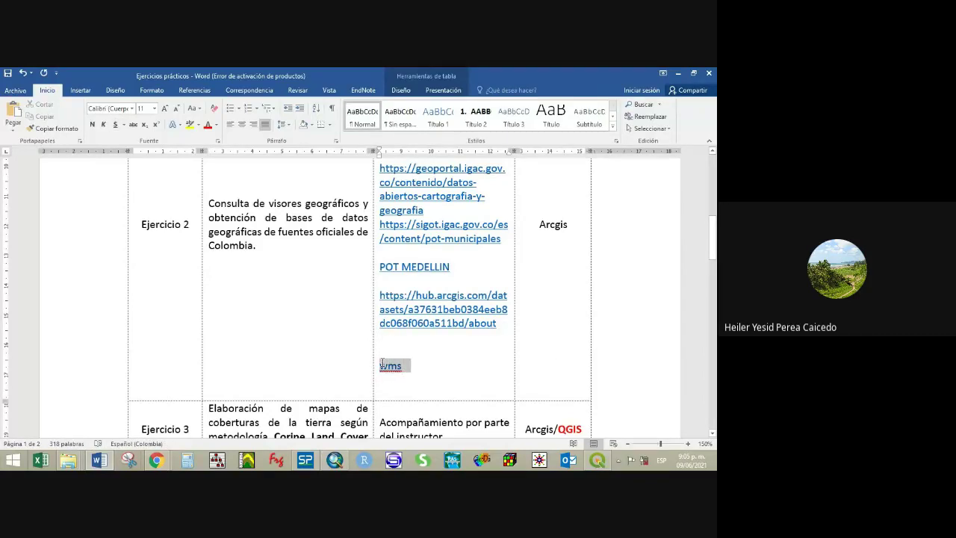
left_click(403, 365)
left_click(394, 254)
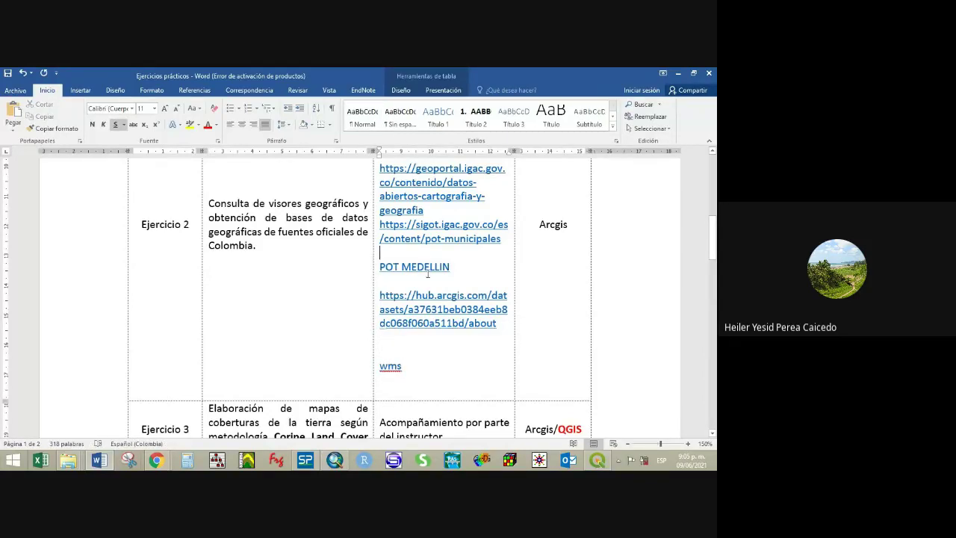
left_click_drag(571, 224, 538, 224)
left_click(52, 128)
left_click_drag(451, 267, 378, 267)
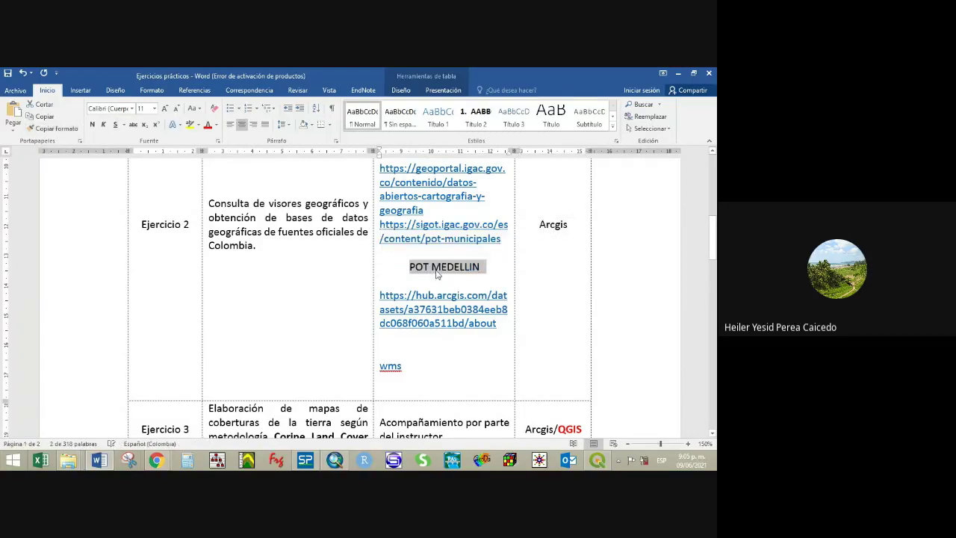
left_click(409, 266)
key("ctrl+q")
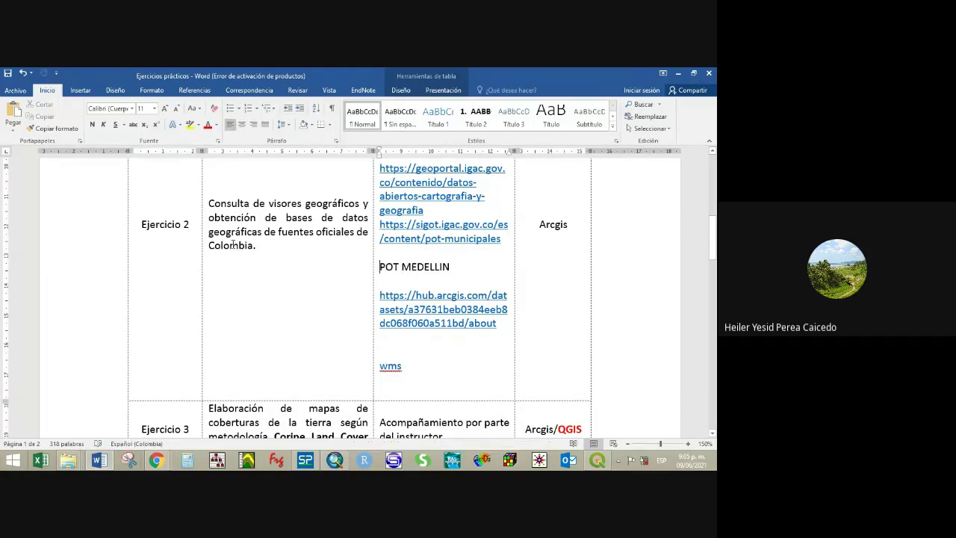
Check the Catastro service page in Chrome, return to QGIS and add the default layer from the carto connection.
mouse_move(156, 459)
left_click(100, 401)
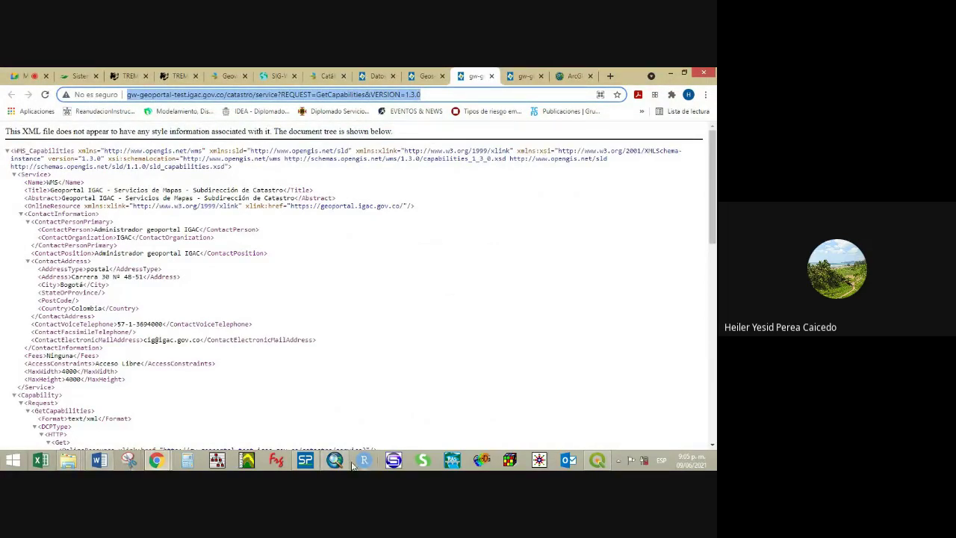
left_click(596, 460)
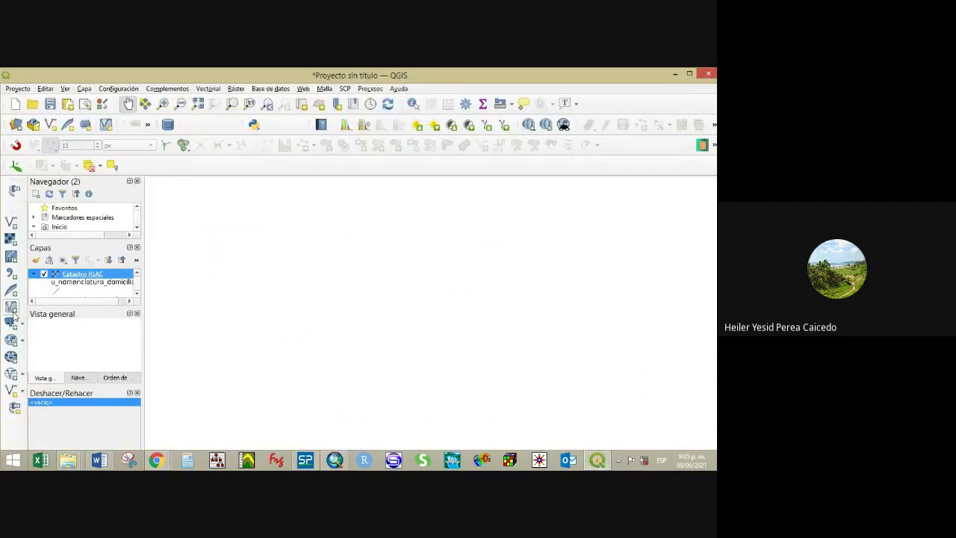
left_click(14, 342)
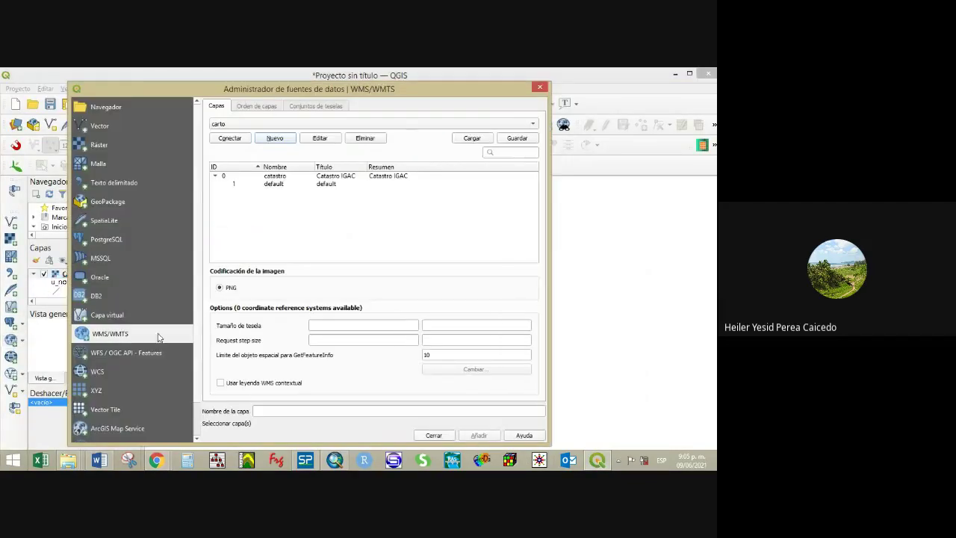
left_click(293, 184)
left_click(493, 435)
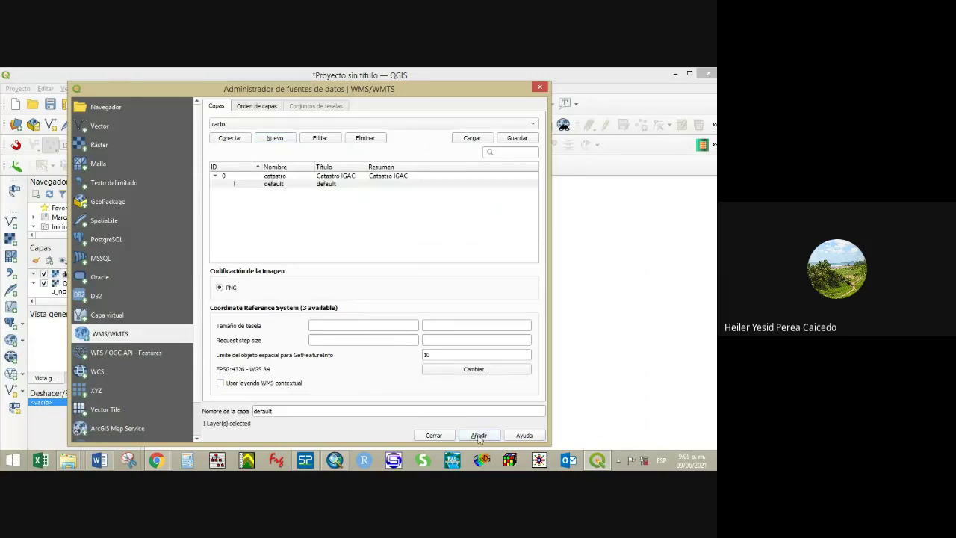
left_click(440, 435)
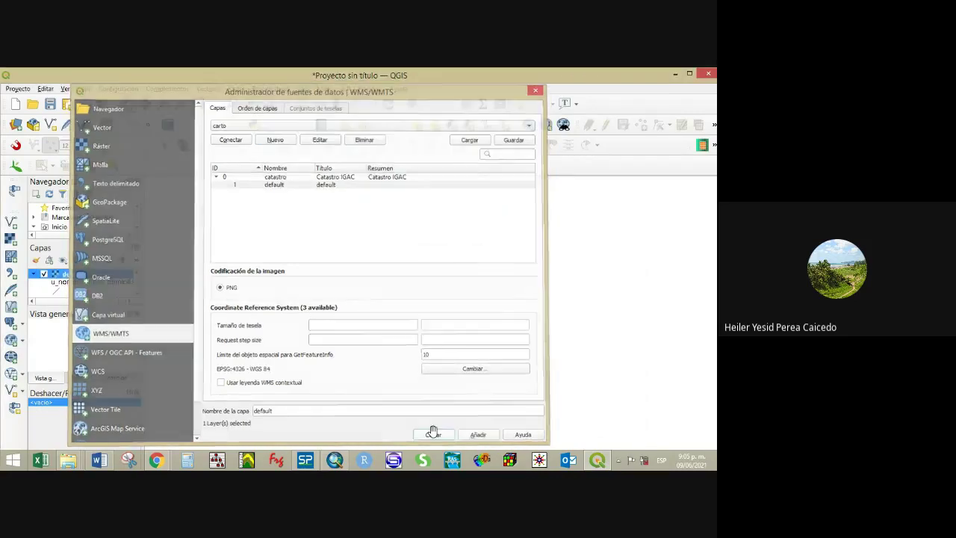
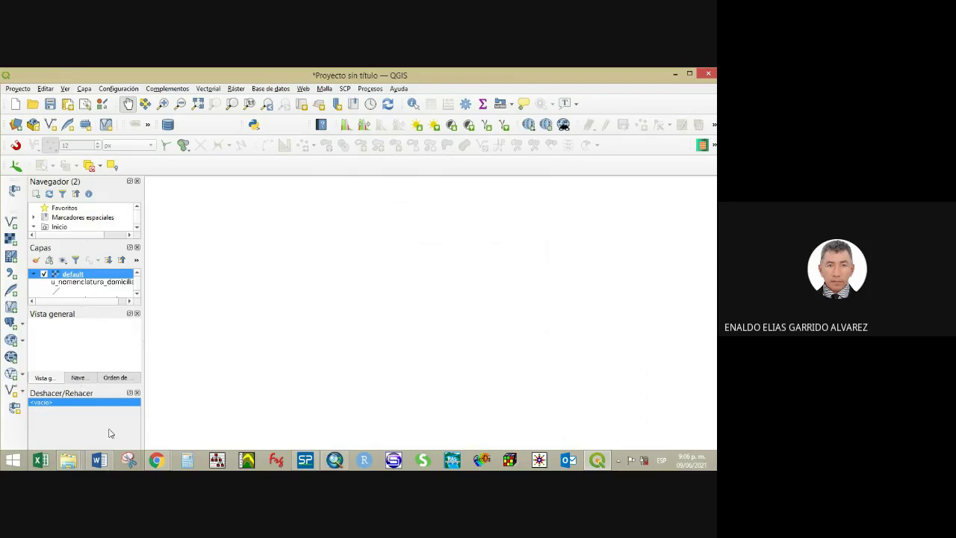
mouse_move(109, 464)
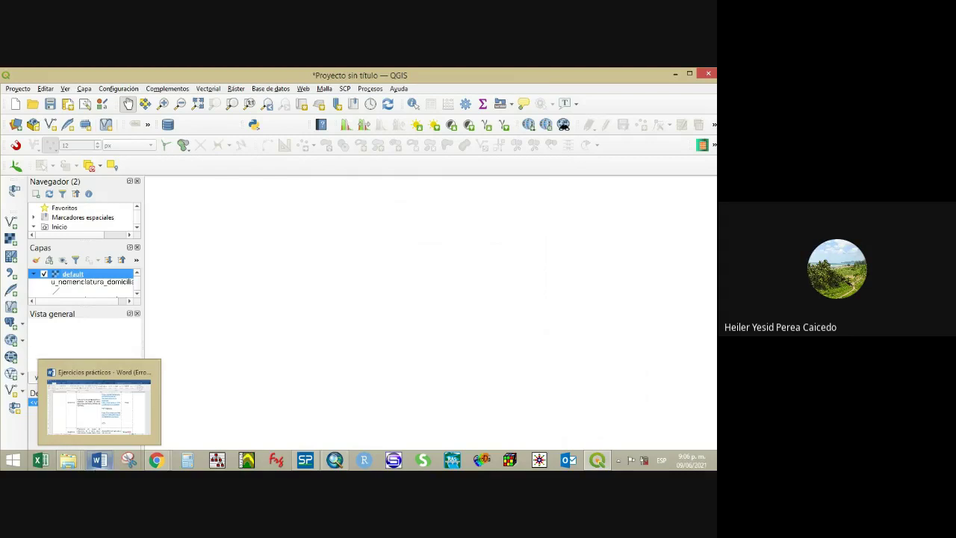
mouse_move(68, 460)
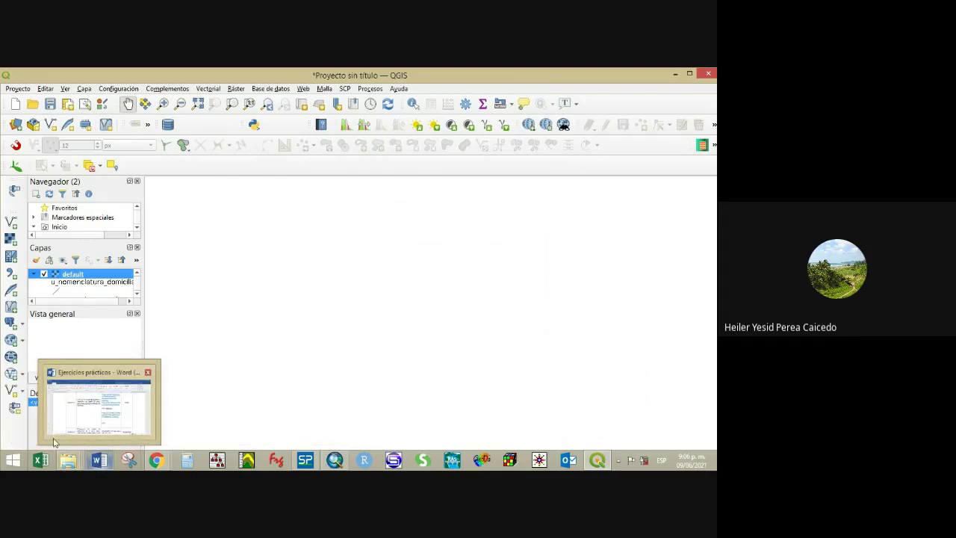
mouse_move(49, 441)
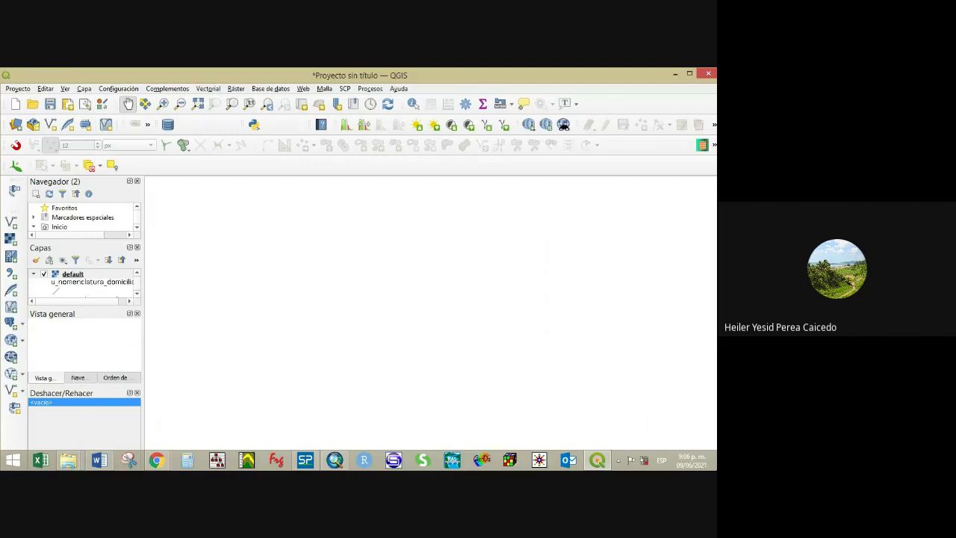
key("super+d")
key("super+d")
Switch to ArcMap, expand GIS Servers in the Catalog and select Add WMS Server.
left_click(336, 461)
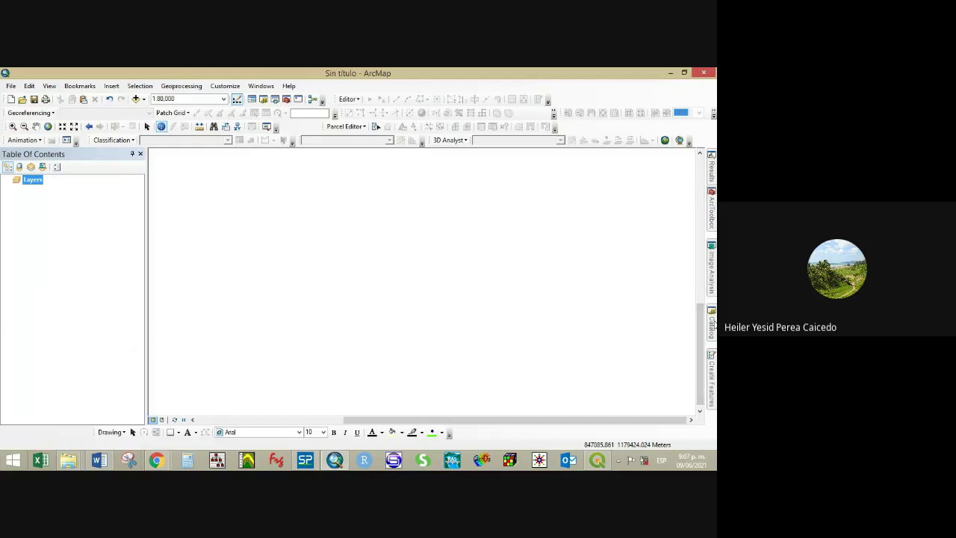
left_click(711, 323)
left_click(542, 236)
scroll(554, 278, "down", 5)
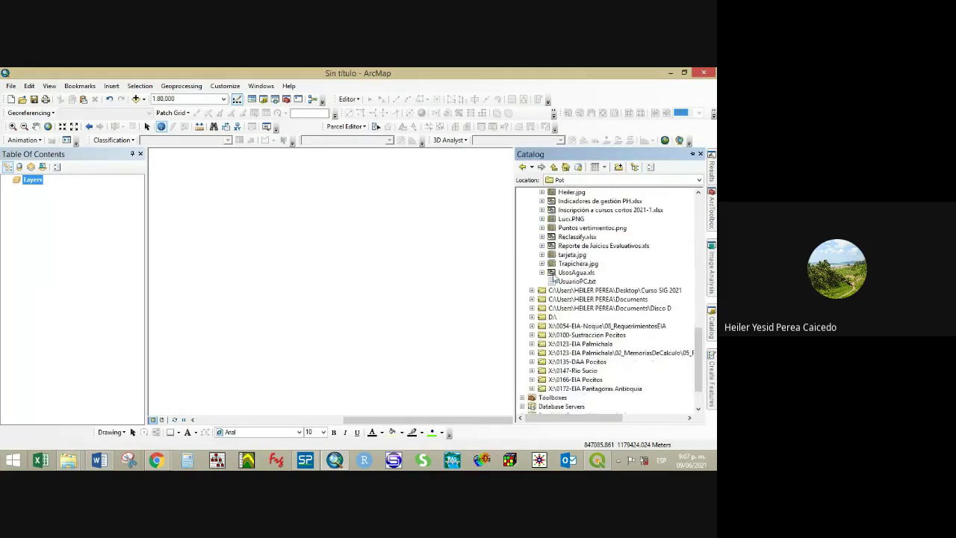
scroll(571, 363, "down", 2)
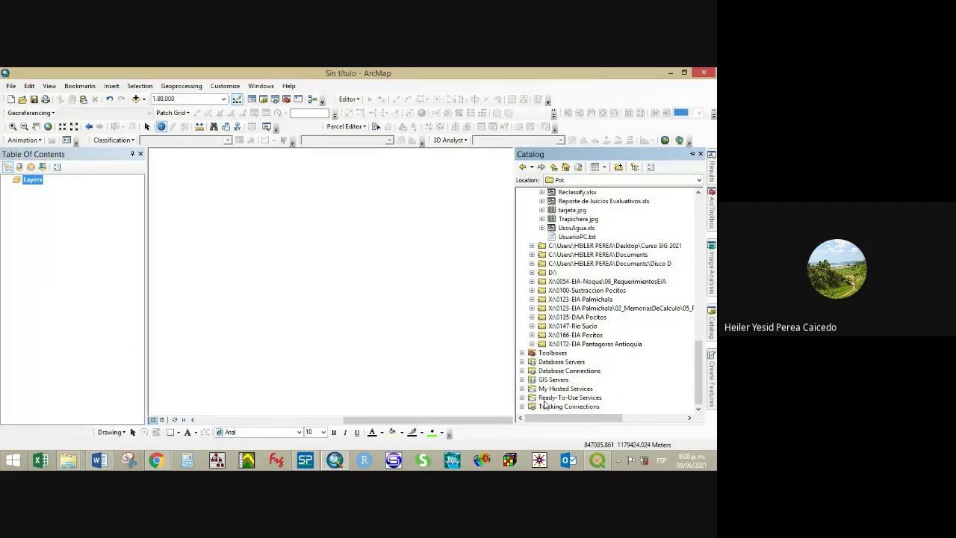
left_click(522, 379)
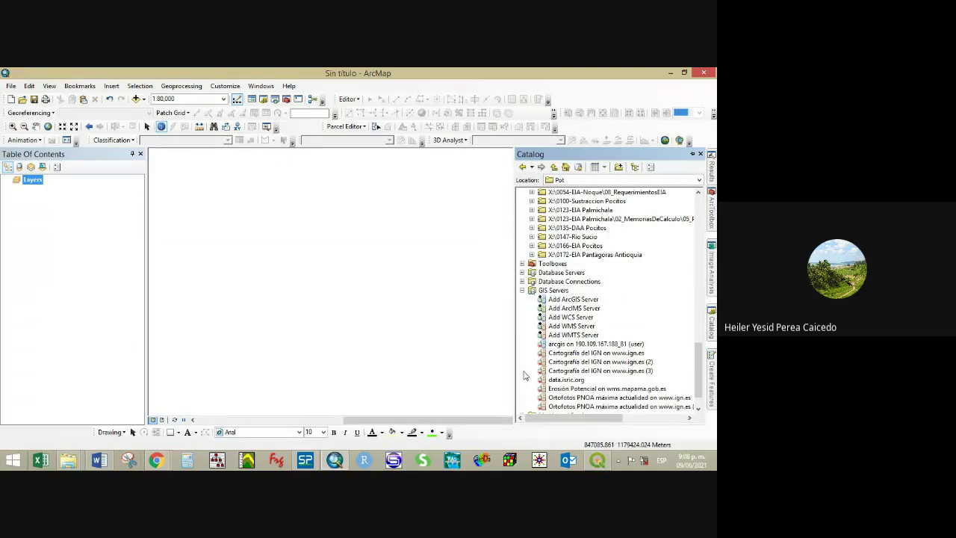
left_click(571, 327)
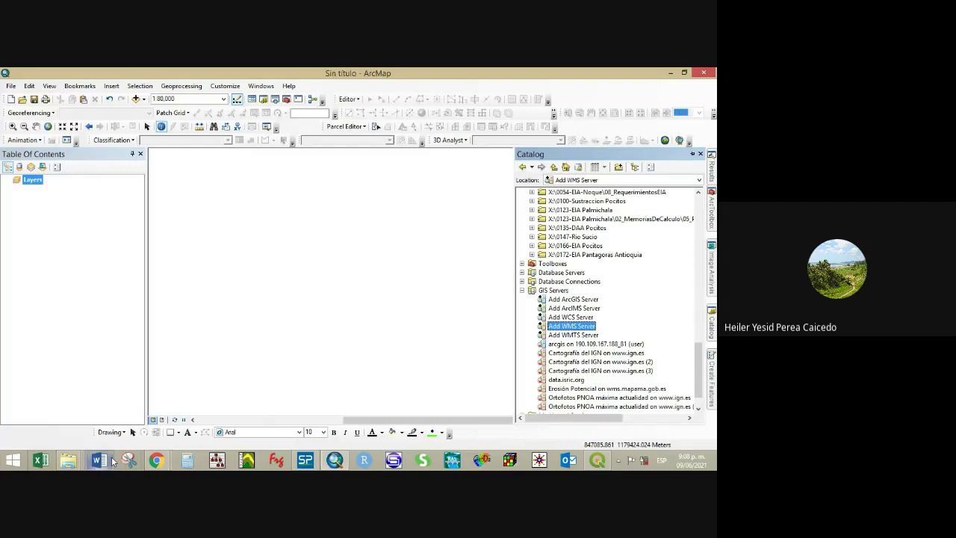
mouse_move(112, 460)
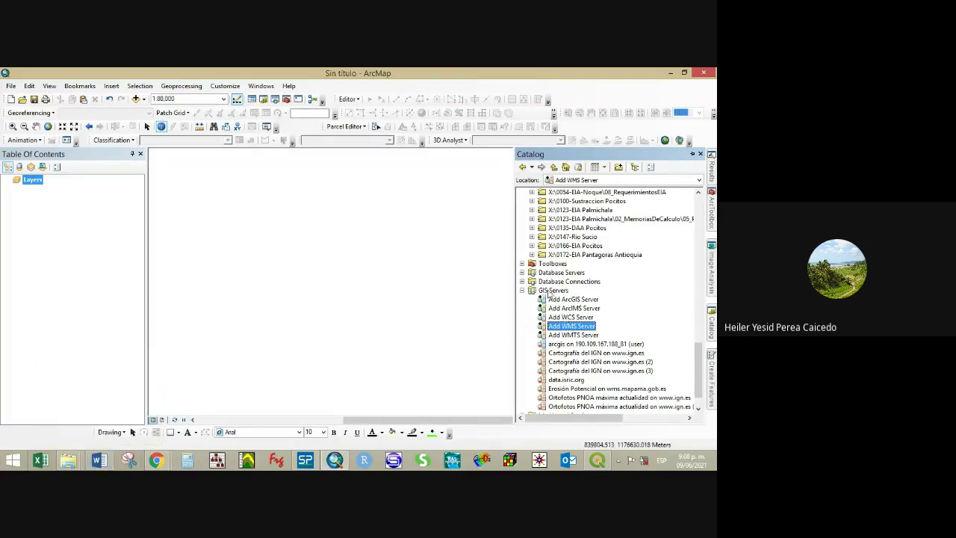
scroll(550, 296, "up", 6)
scroll(550, 297, "up", 5)
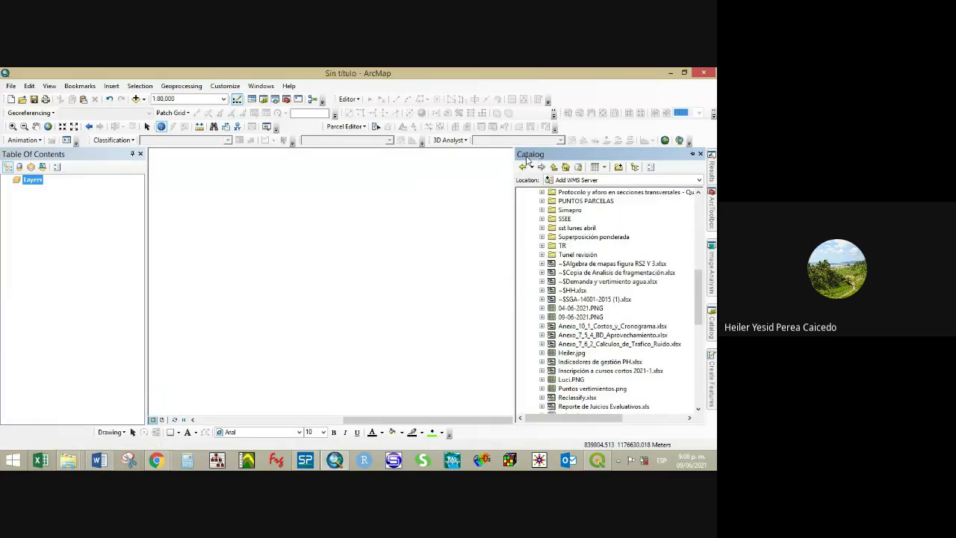
scroll(538, 276, "down", 10)
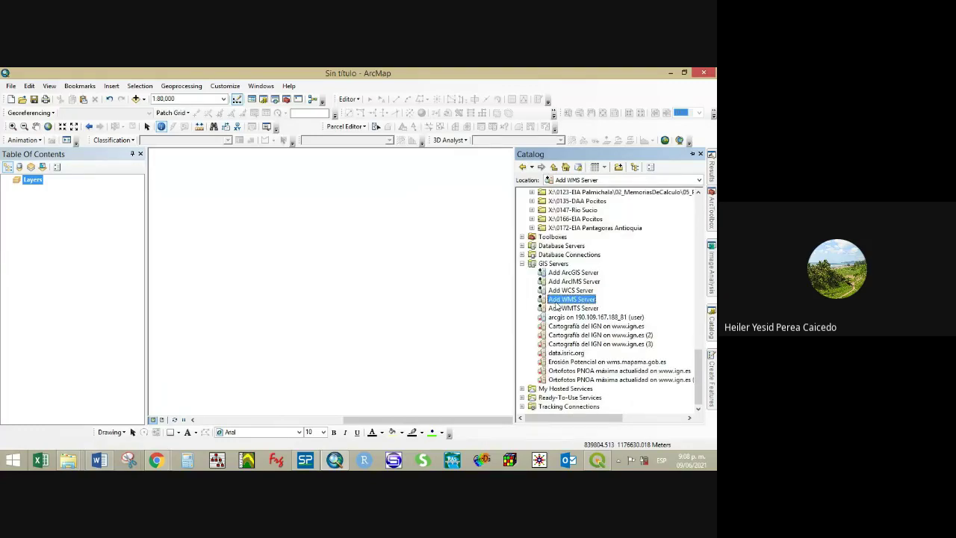
double_click(557, 300)
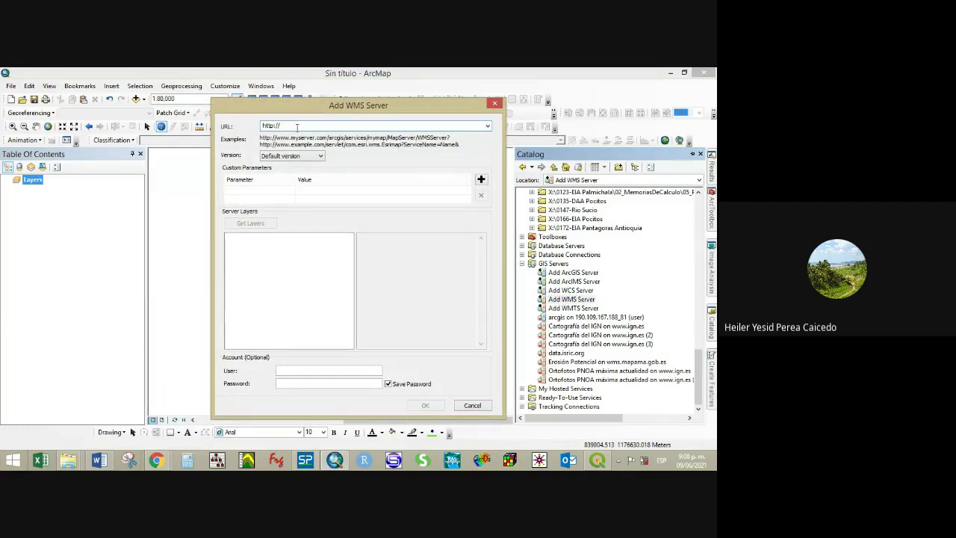
type("oportal-test.igac.gov.co/catastro/service?REQUEST=GetCapabilities&VERSION=1.3.0")
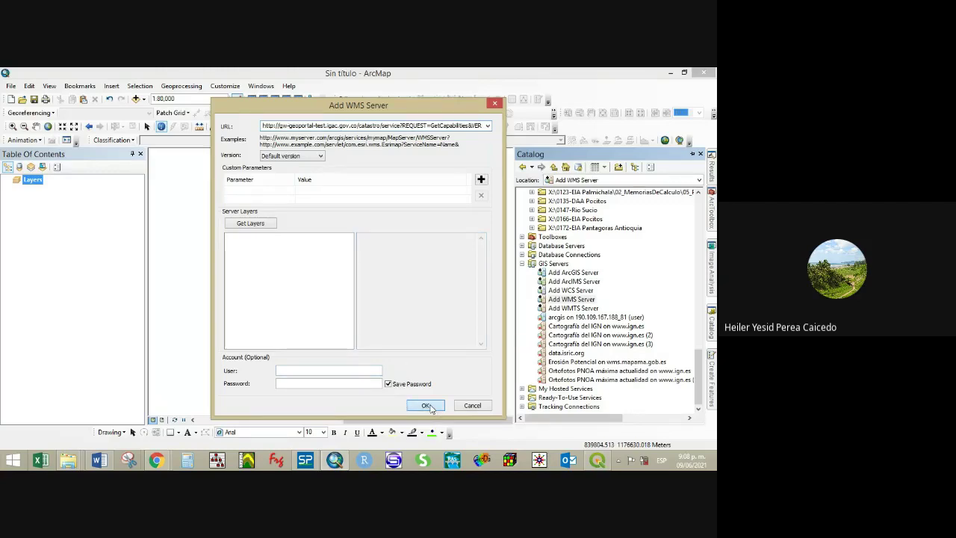
left_click(432, 406)
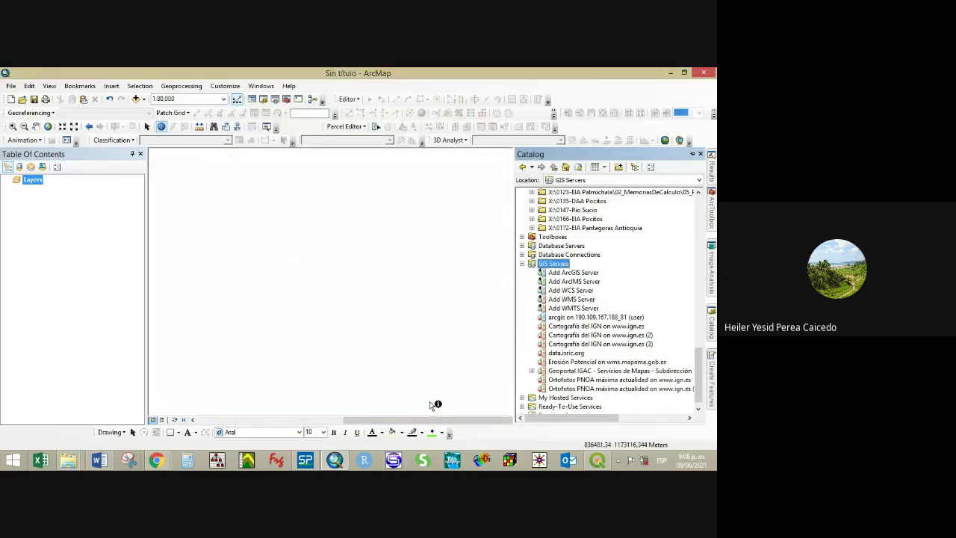
scroll(345, 272, "up", 1)
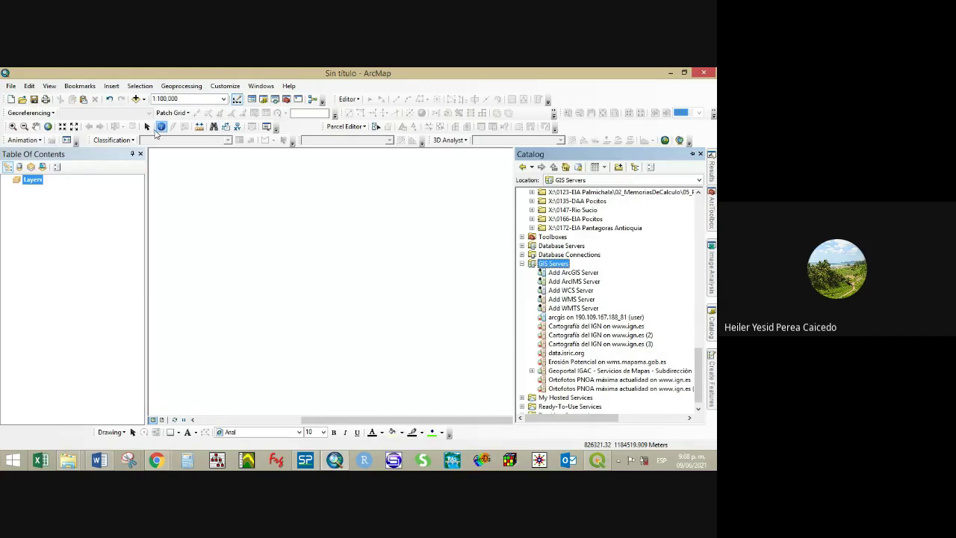
Start adding another WMS server, then in Chrome open the Cartografía Base Escala 1:25.000 service from the IGAC geoservices page and copy its URL.
left_click(35, 126)
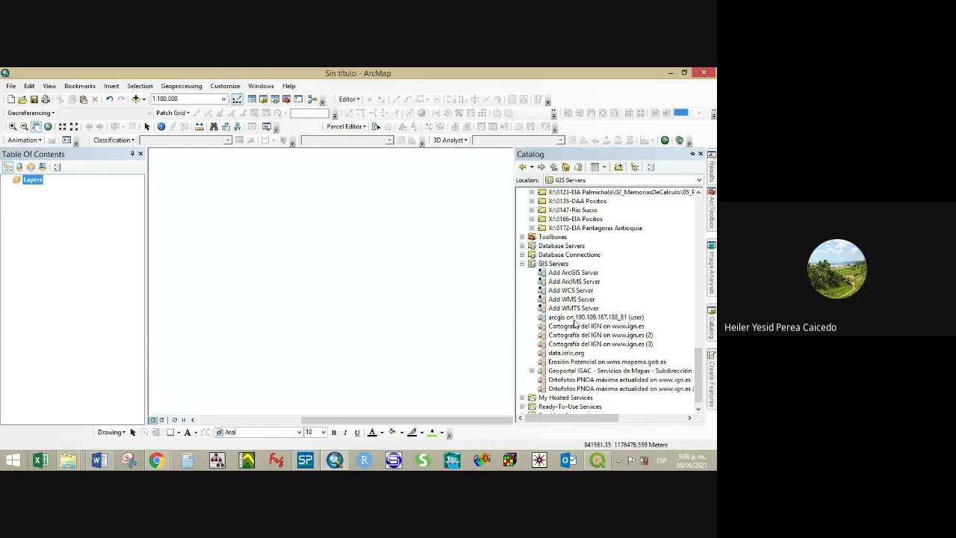
left_click(572, 299)
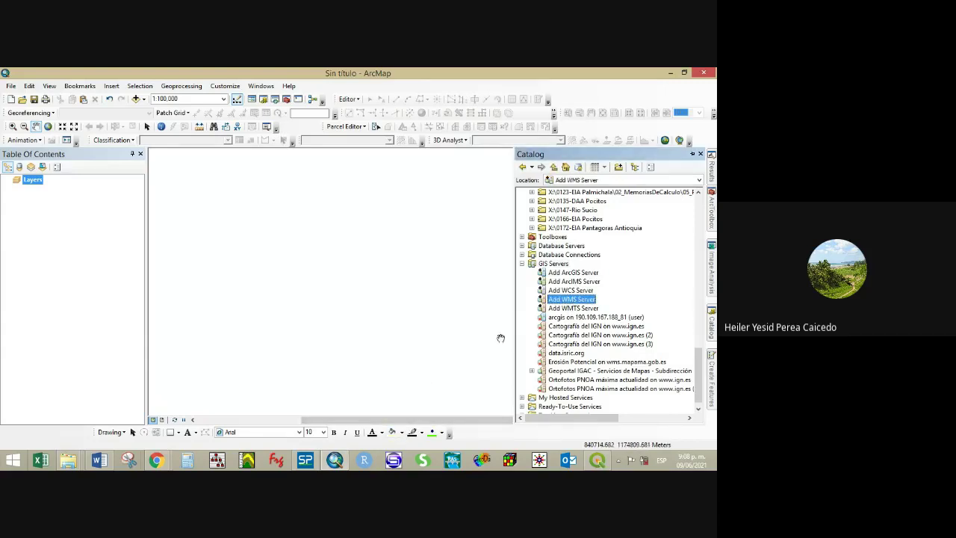
double_click(557, 299)
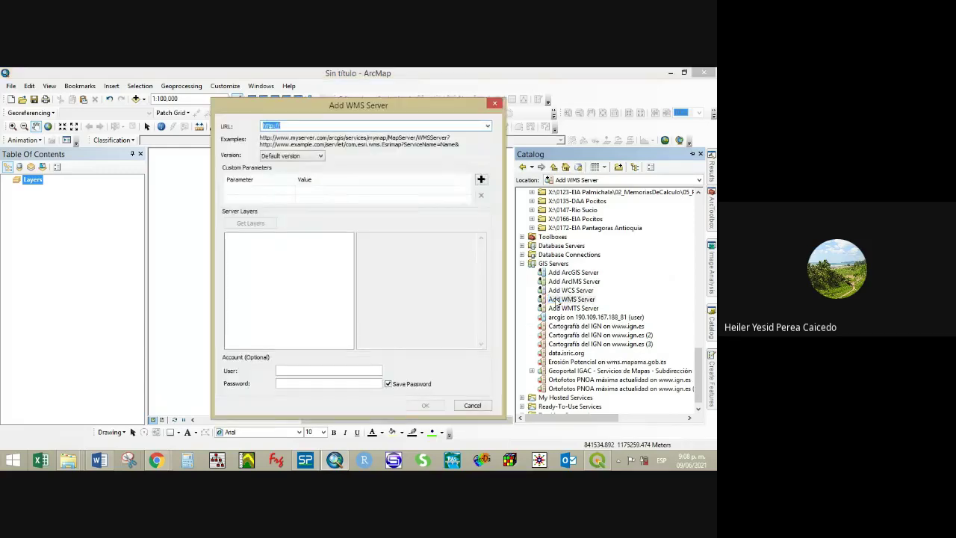
left_click(156, 459)
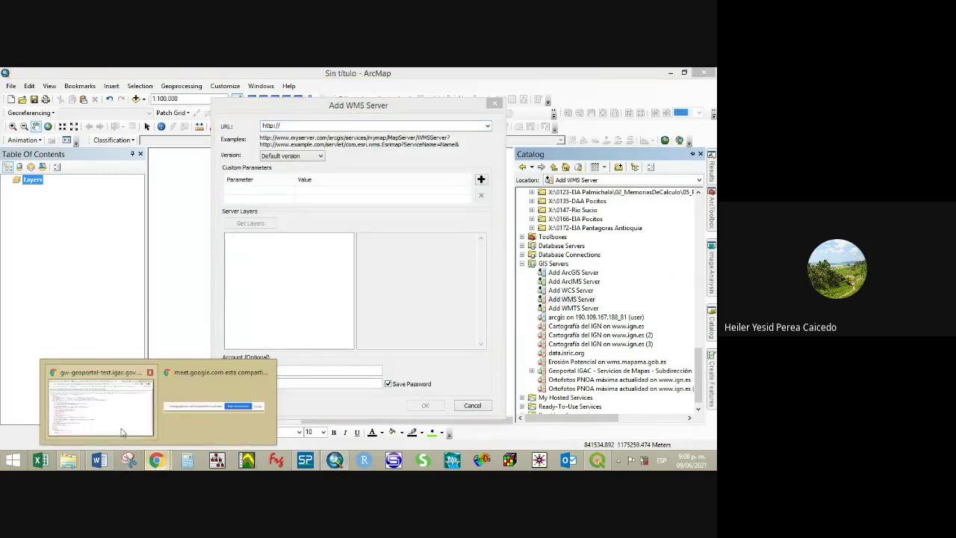
left_click(112, 409)
left_click(427, 76)
scroll(380, 266, "up", 3)
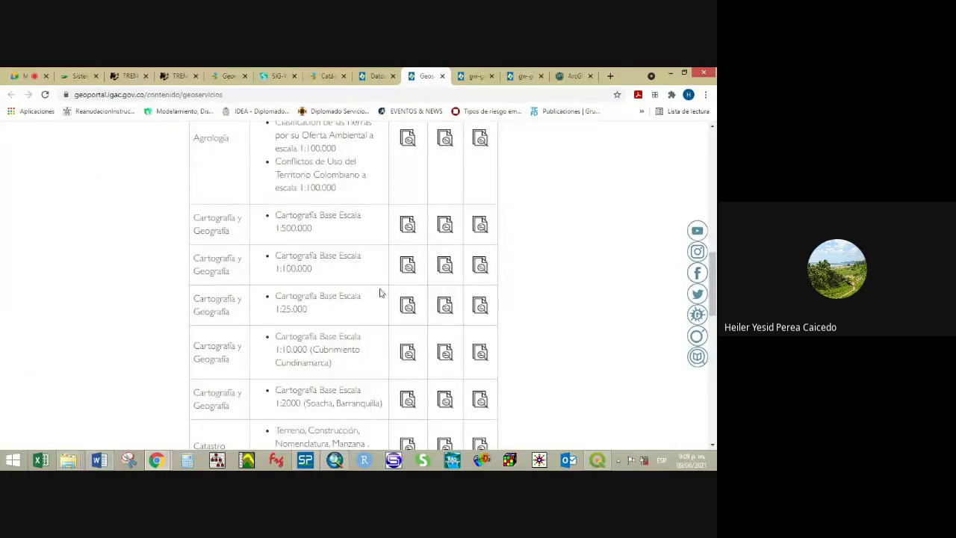
scroll(438, 304, "up", 3)
scroll(445, 332, "down", 2)
scroll(446, 332, "down", 2)
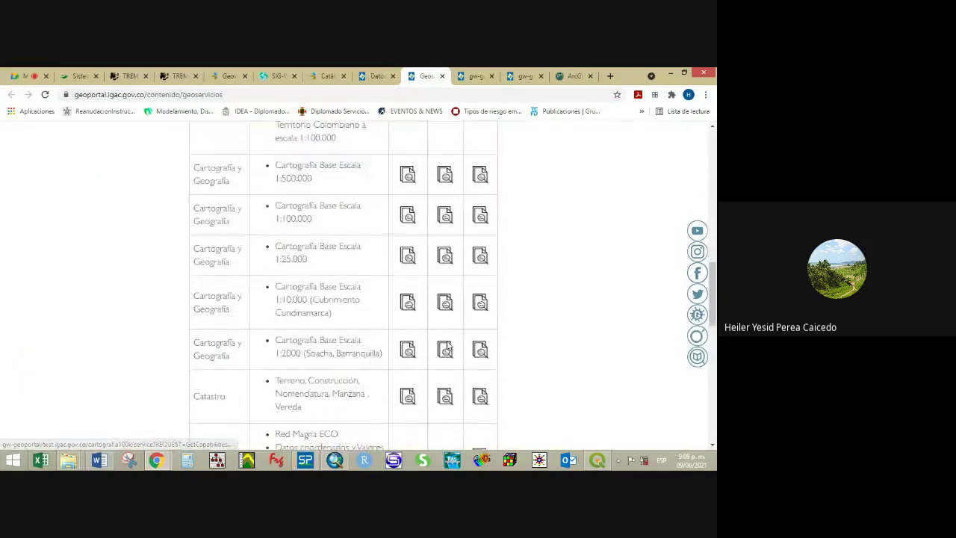
left_click(446, 253)
left_click(228, 95)
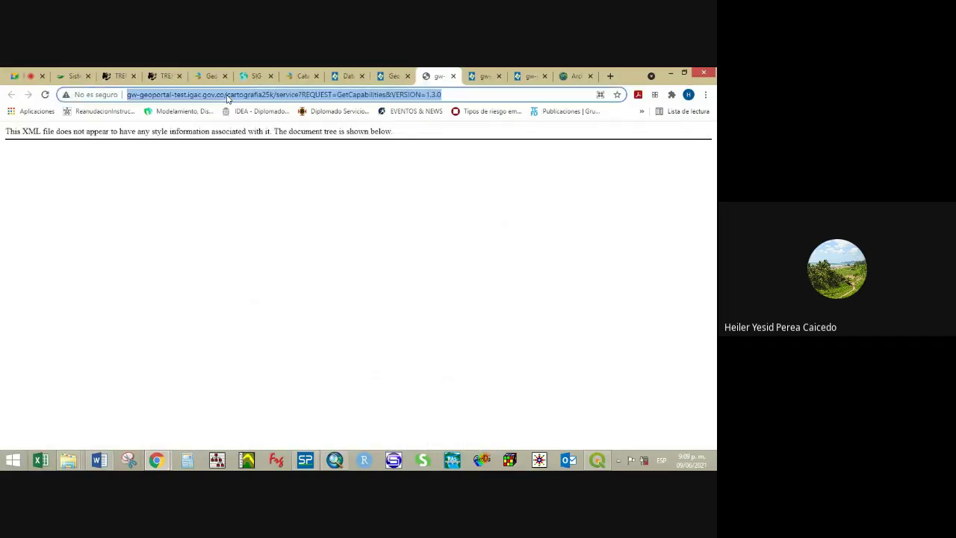
right_click(228, 96)
left_click(265, 135)
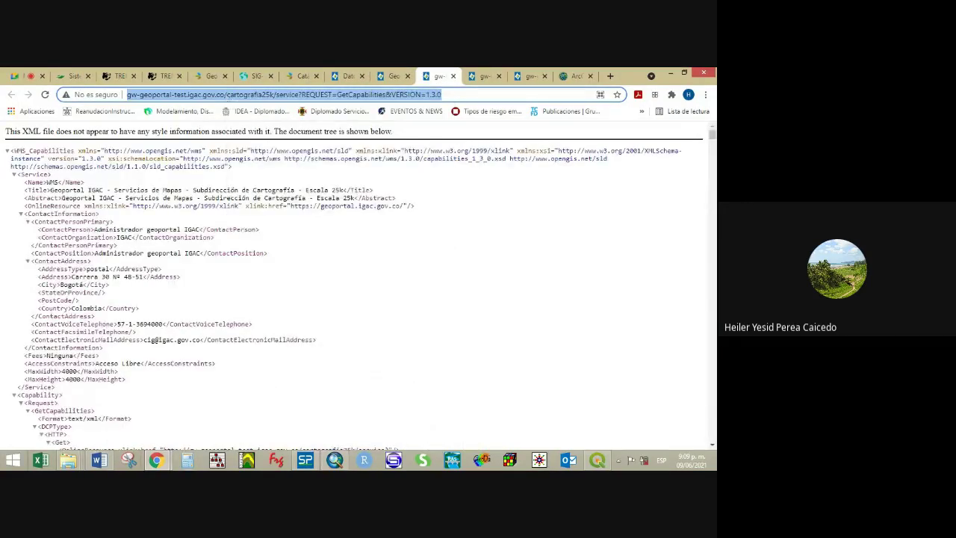
Back in ArcMap, add the WMS server with the copied cartografia25k service URL and display the Catalog's GIS Servers list.
left_click(334, 459)
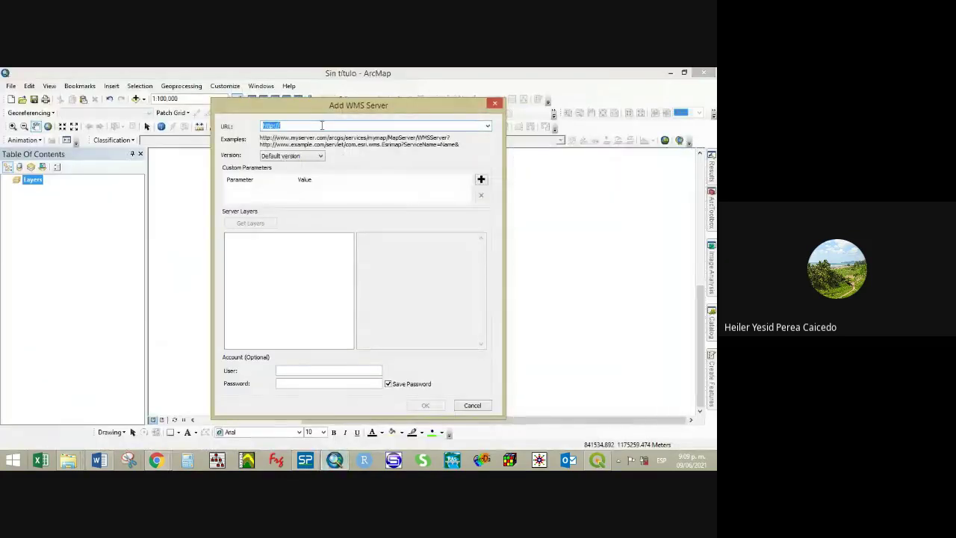
key("ctrl+v")
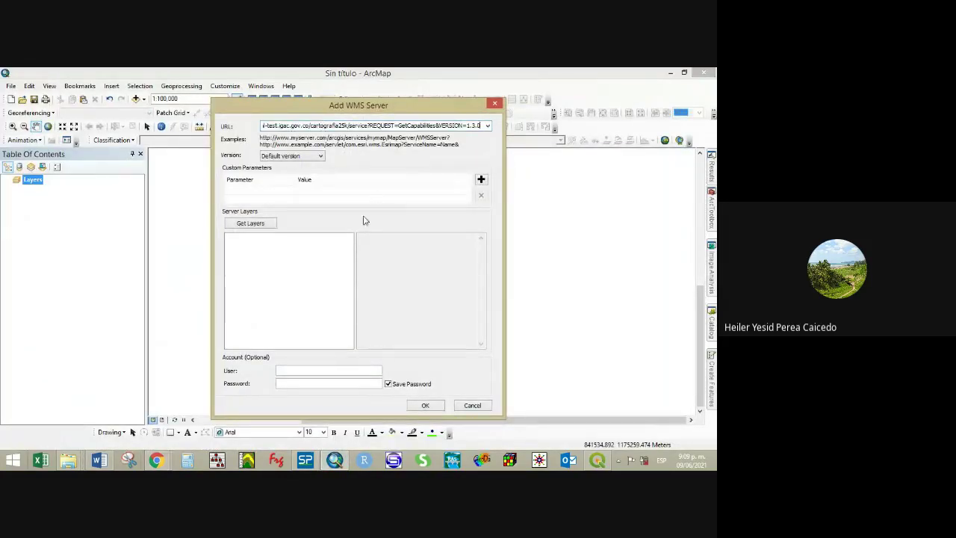
left_click(424, 405)
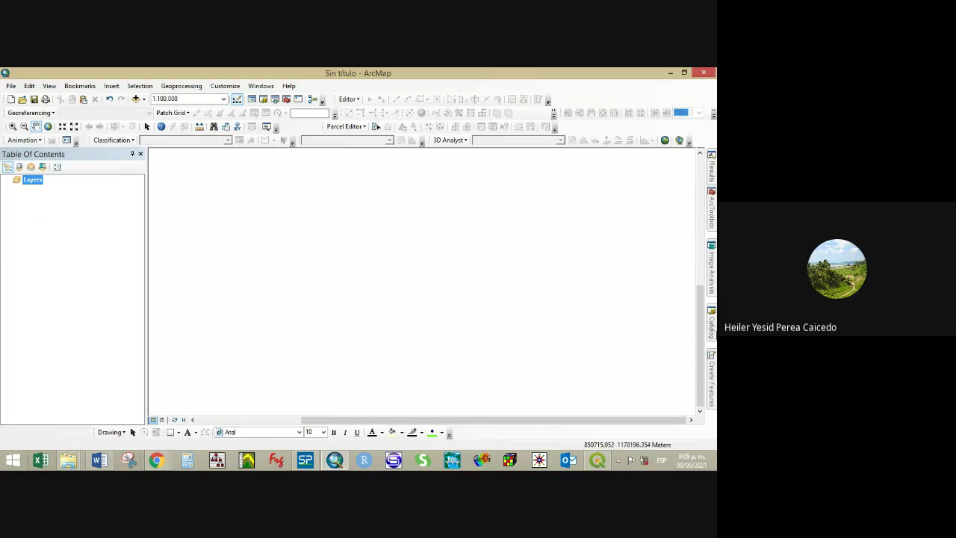
left_click(711, 321)
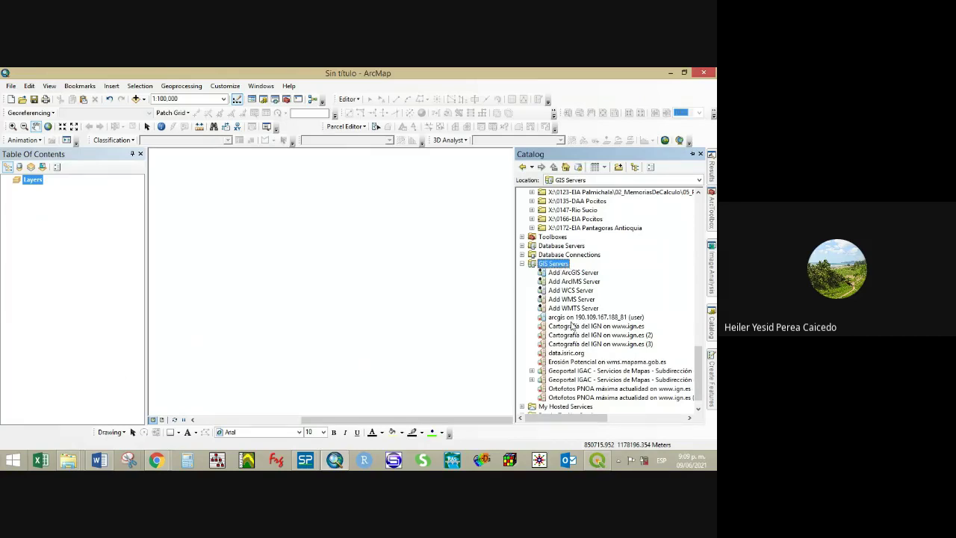
left_click(576, 303)
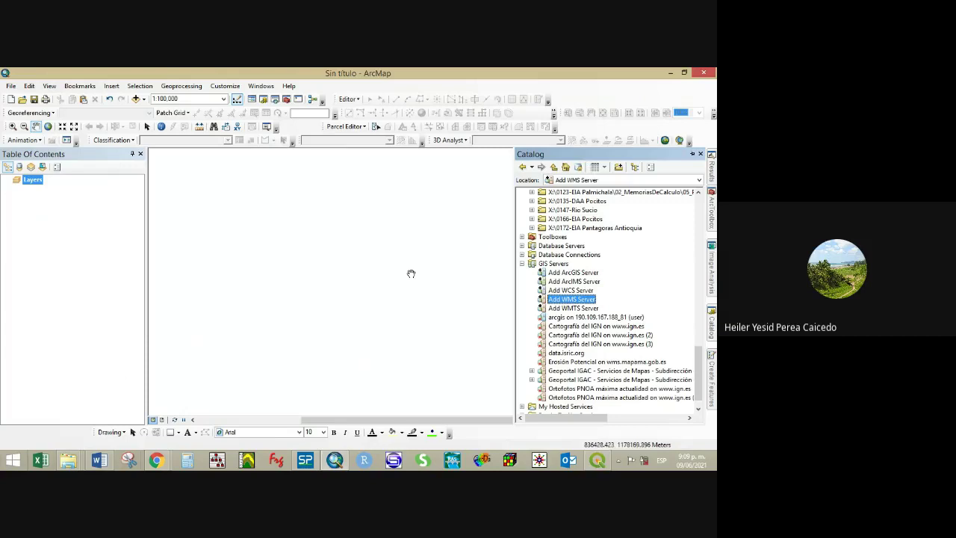
left_click(597, 459)
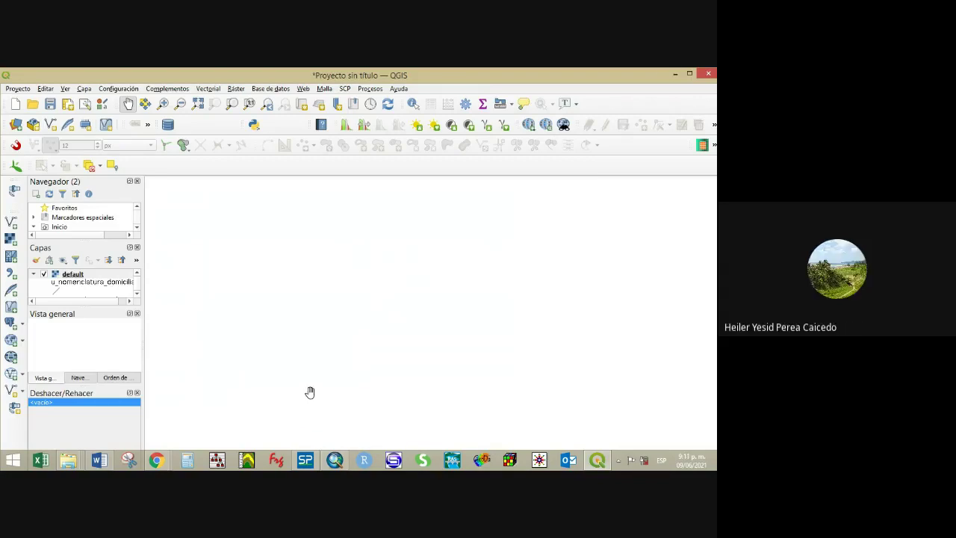
left_click(335, 460)
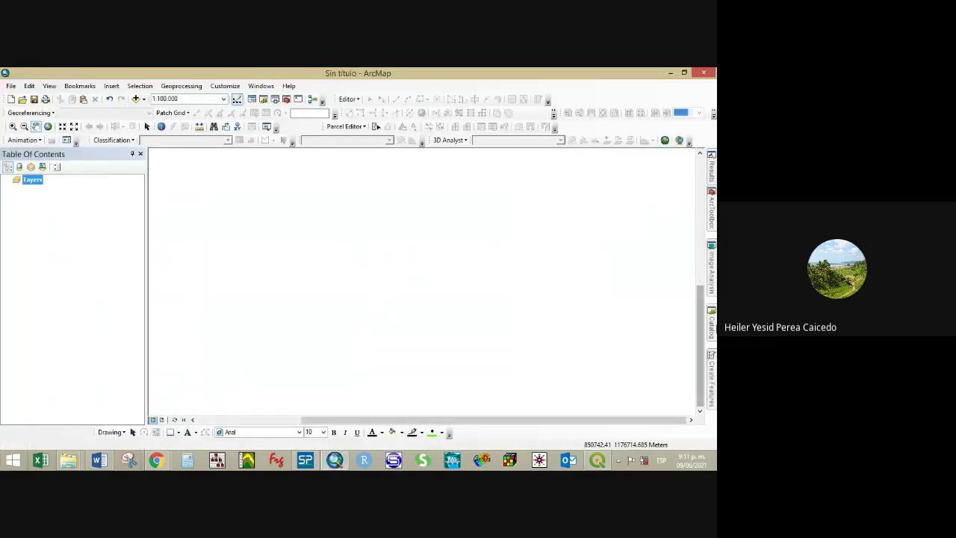
left_click(712, 321)
left_click(568, 300)
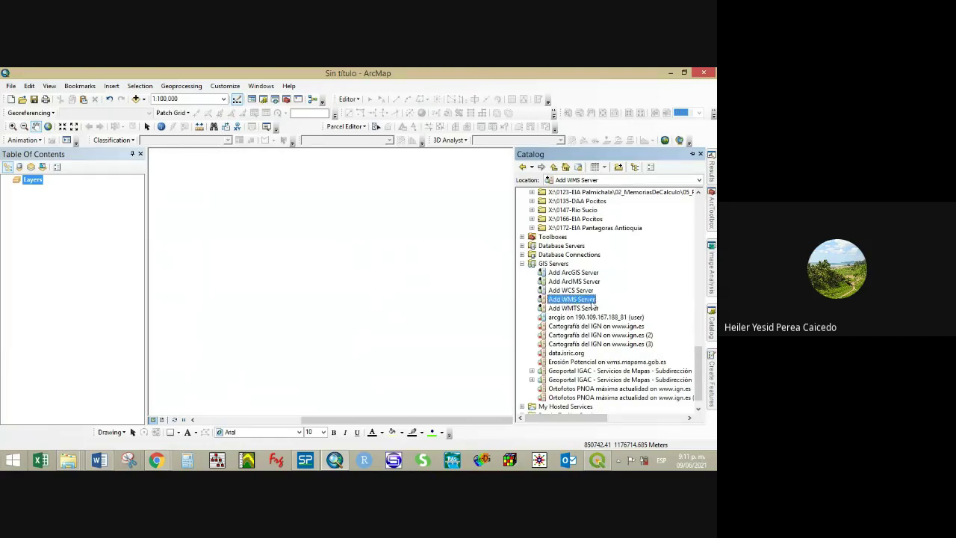
double_click(554, 303)
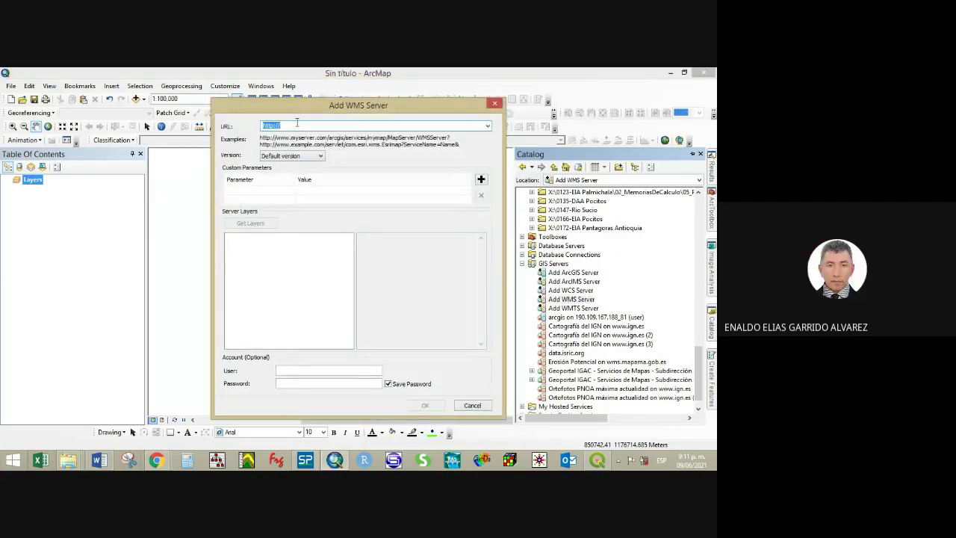
key("ctrl+v")
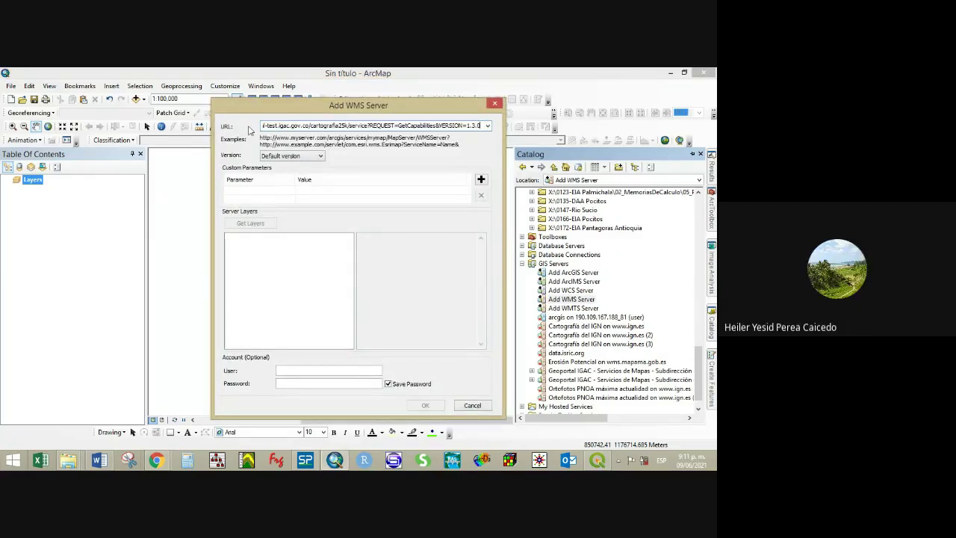
left_click(481, 179)
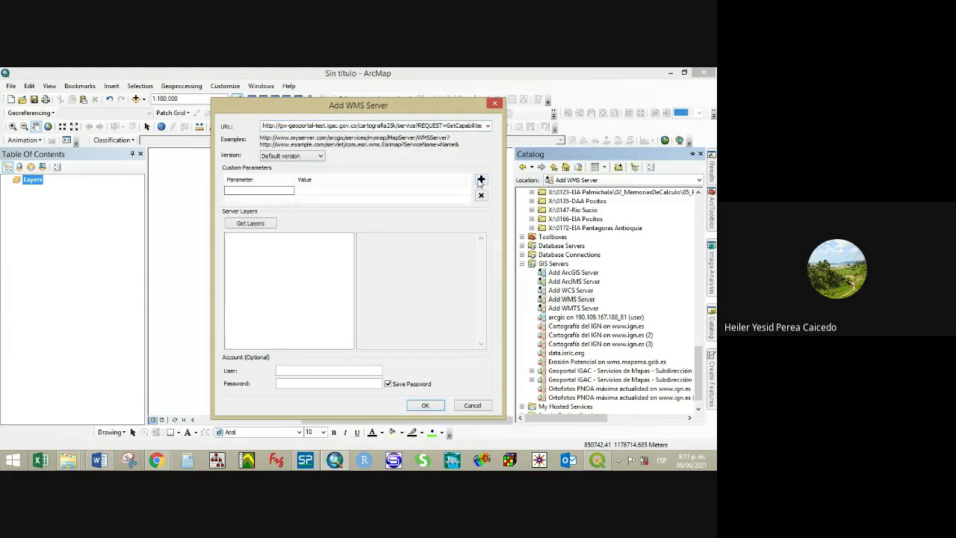
left_click(290, 157)
left_click(358, 157)
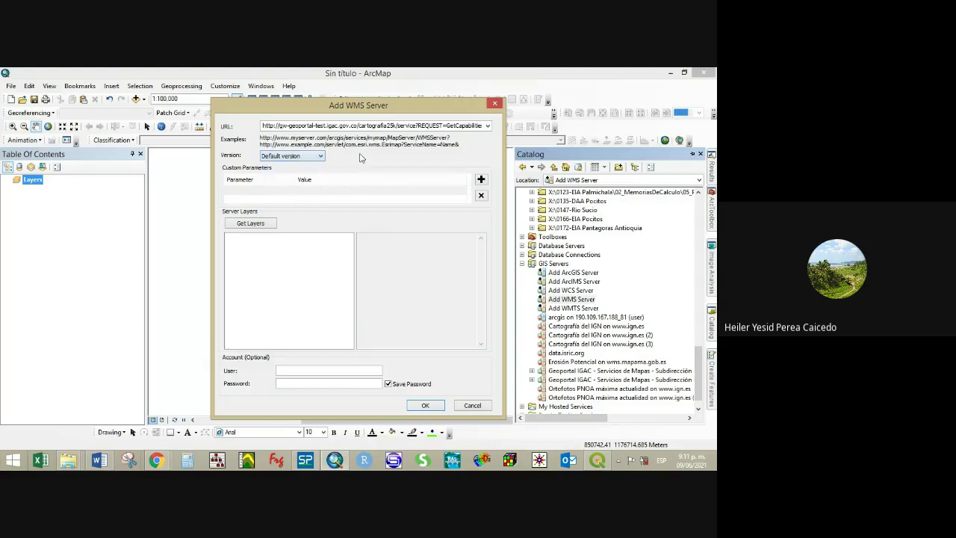
left_click(496, 104)
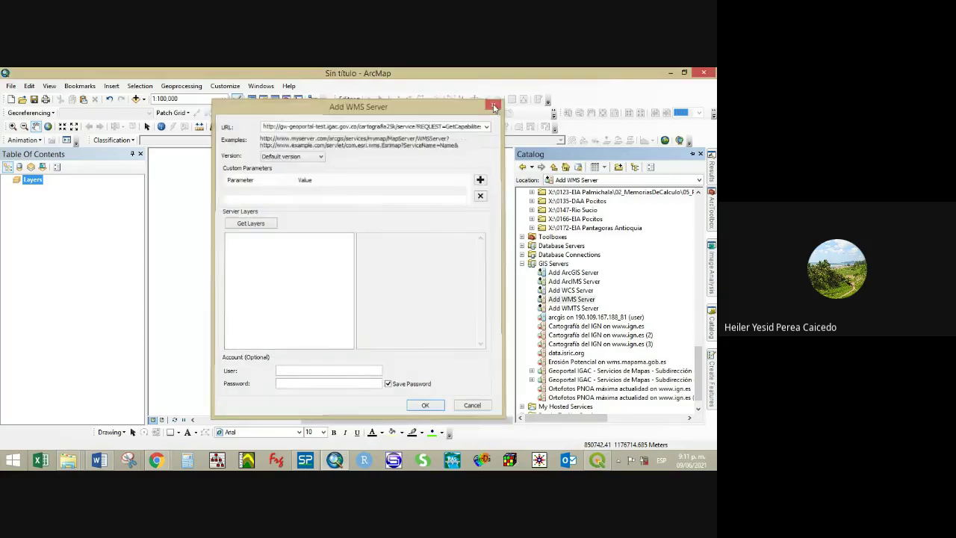
Switch to the Ejercicios prácticos Word document and review the data sources and links listed for Ejercicio 2.
left_click(101, 461)
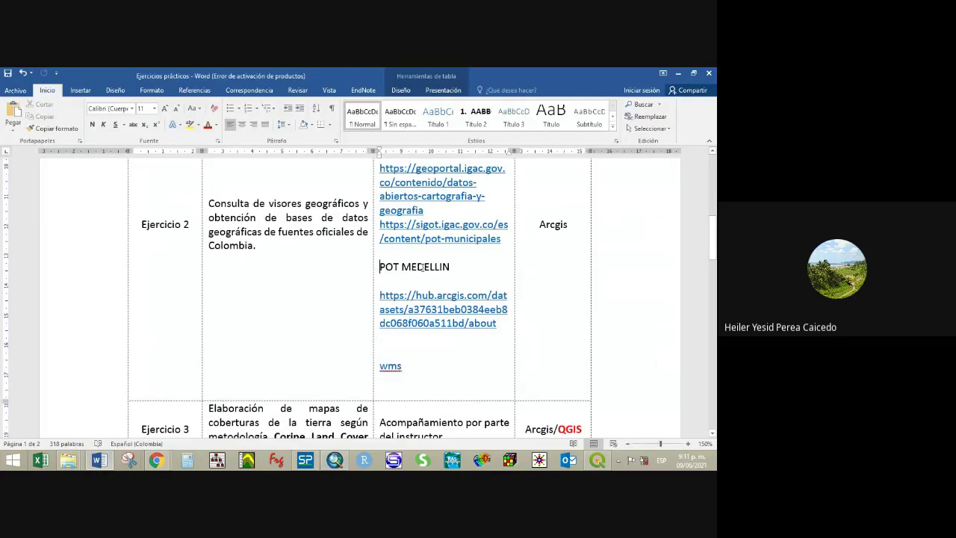
scroll(434, 282, "up", 4)
scroll(435, 282, "up", 1)
scroll(434, 283, "down", 2)
scroll(434, 282, "up", 1)
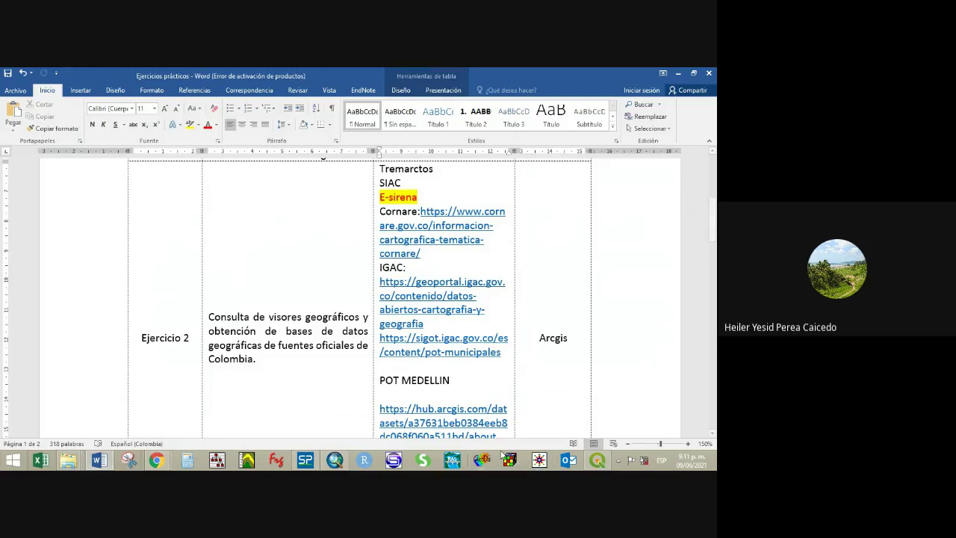
Switch to Chrome and load google.com in the tab showing the ArcGIS Hub POT Medellín dataset.
left_click(156, 459)
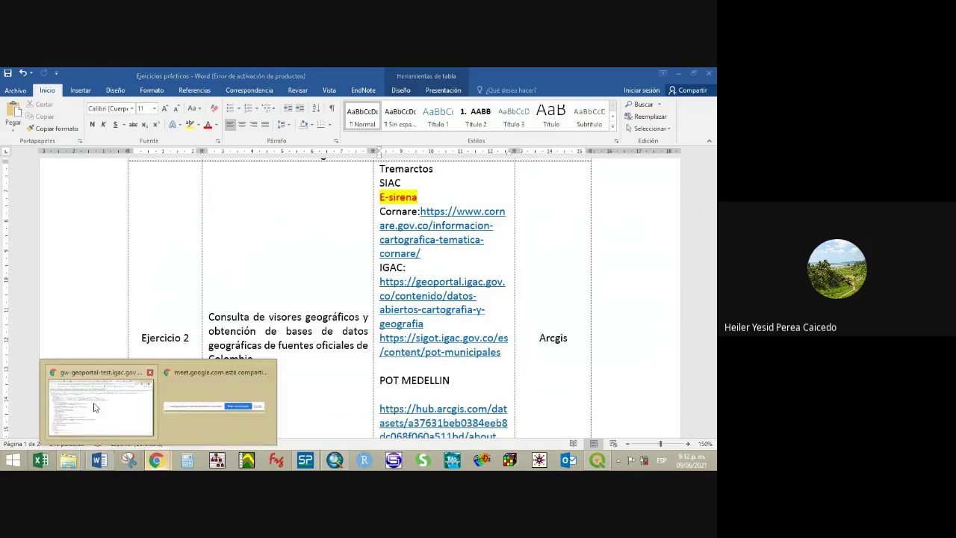
left_click(95, 407)
left_click(579, 76)
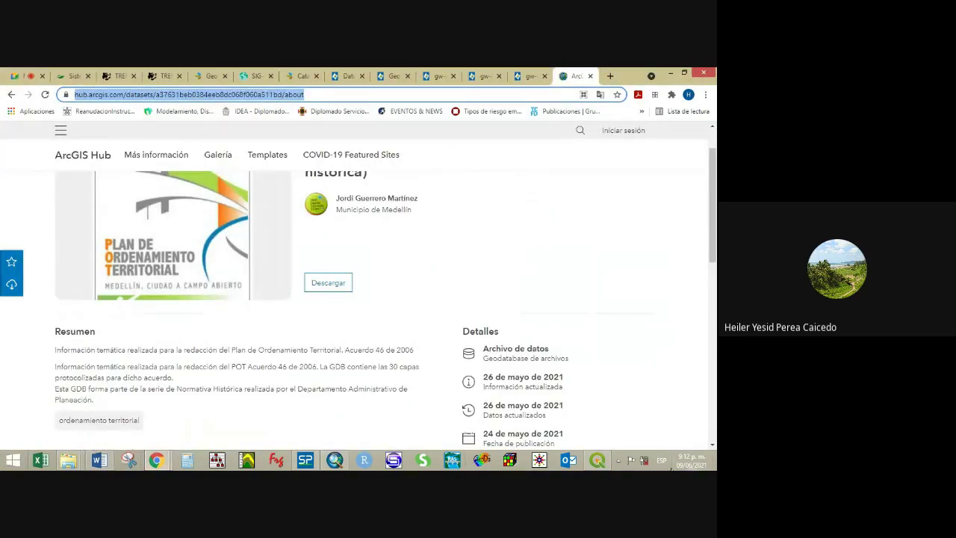
type("google.com")
key("Return")
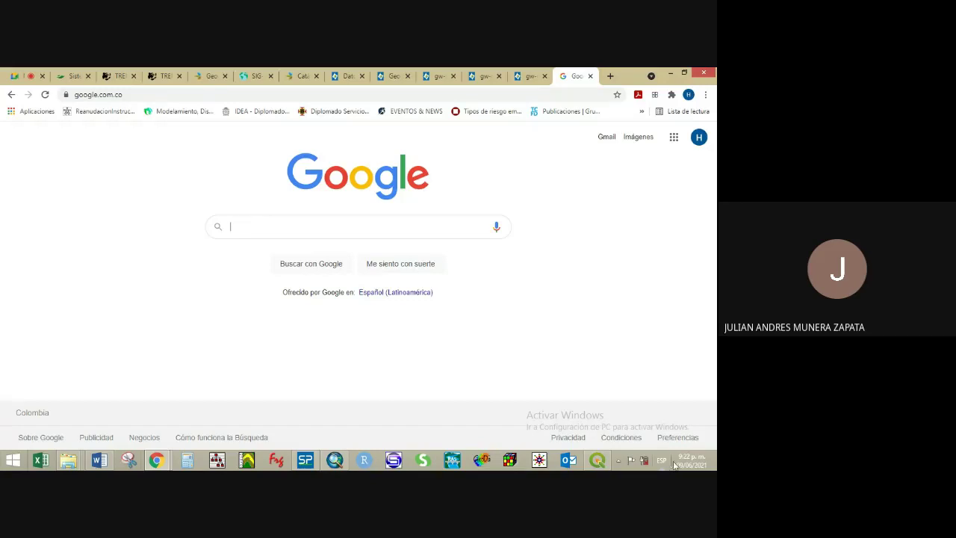
Load google.com.co in a new tab and search for "información geográfica icanh".
left_click(610, 75)
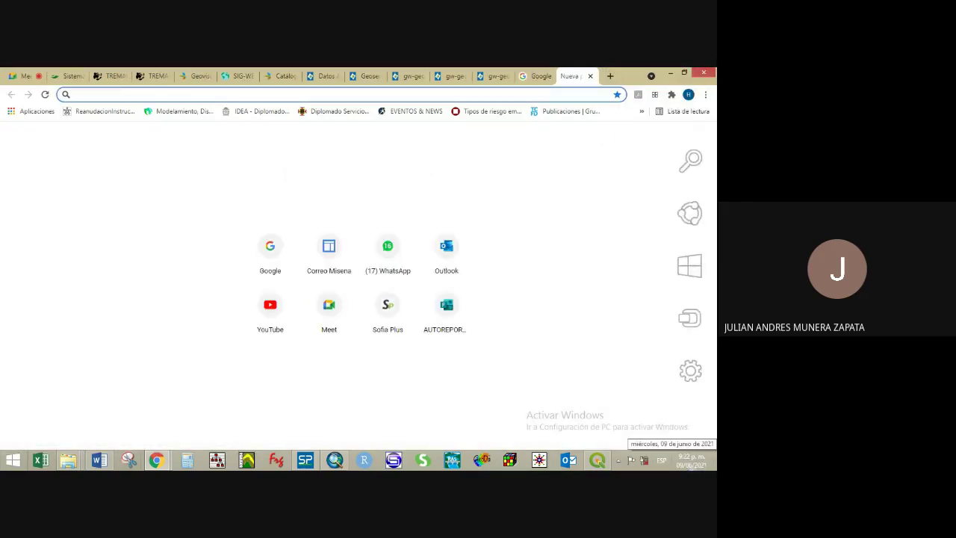
type("google.com.co")
key("Return")
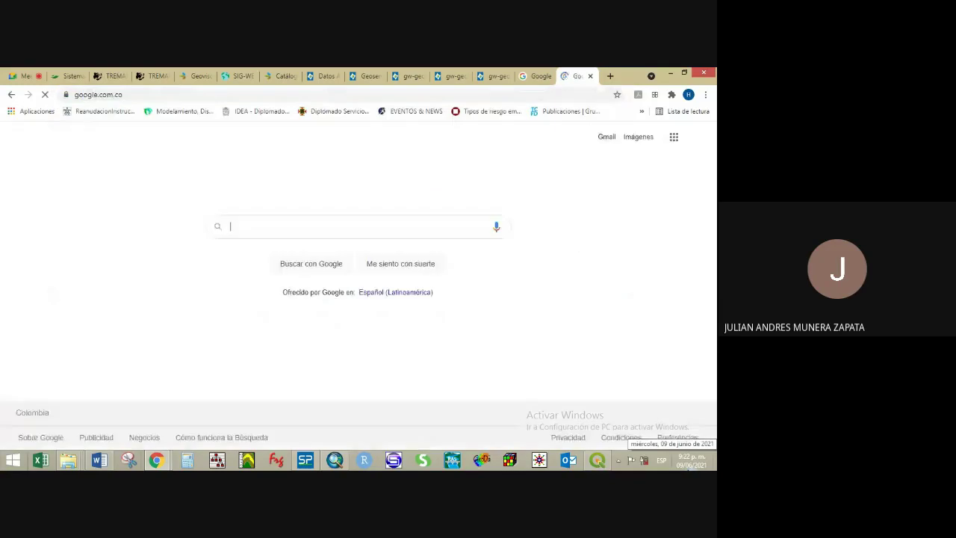
type("inf")
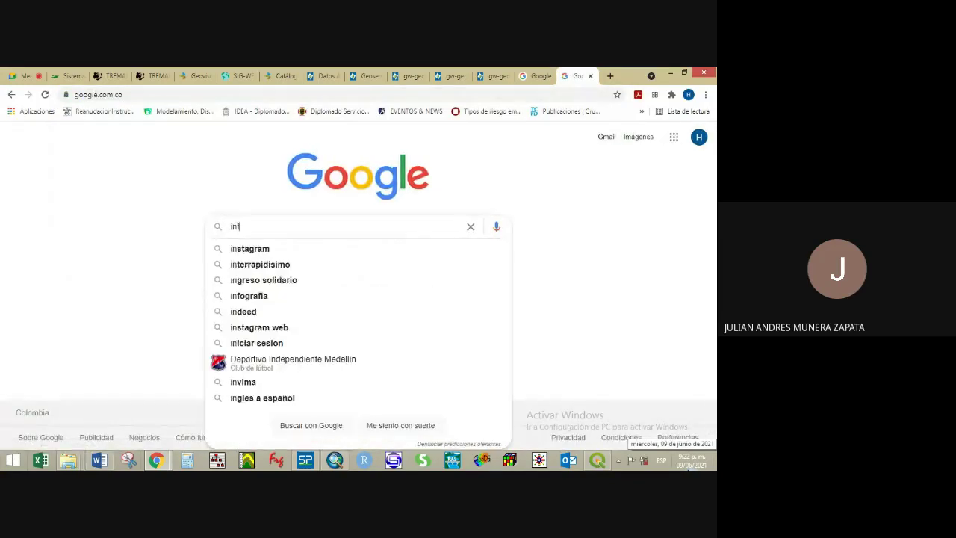
type("ormación ")
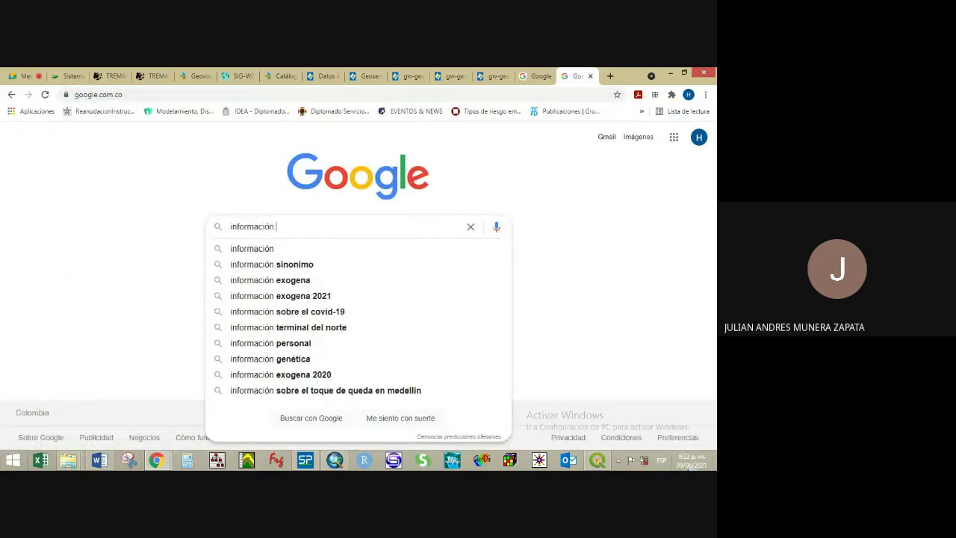
type("geografica")
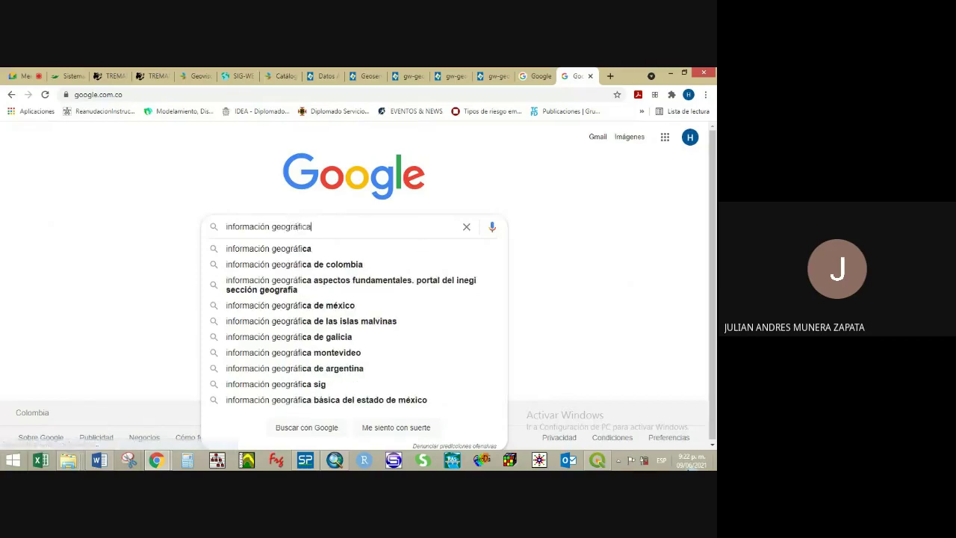
type(" icanh")
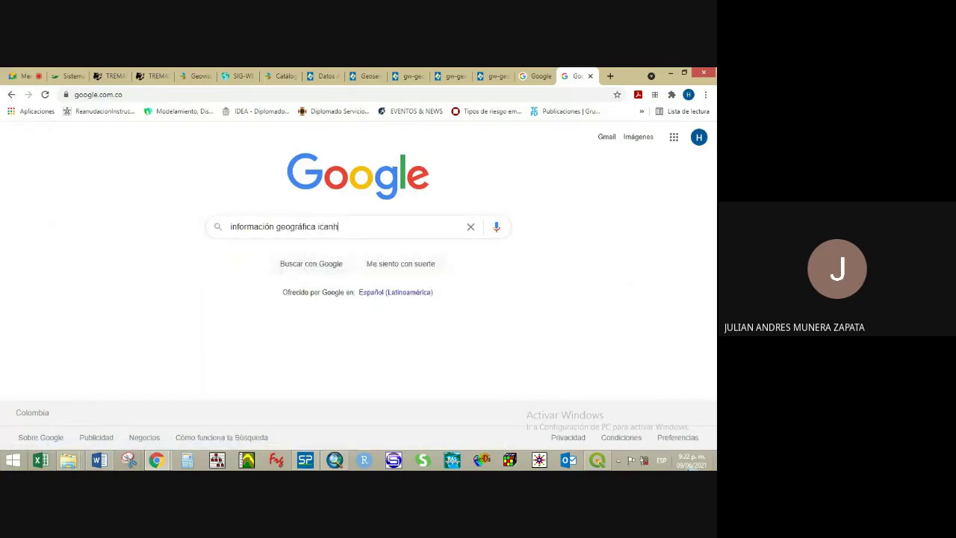
key("Return")
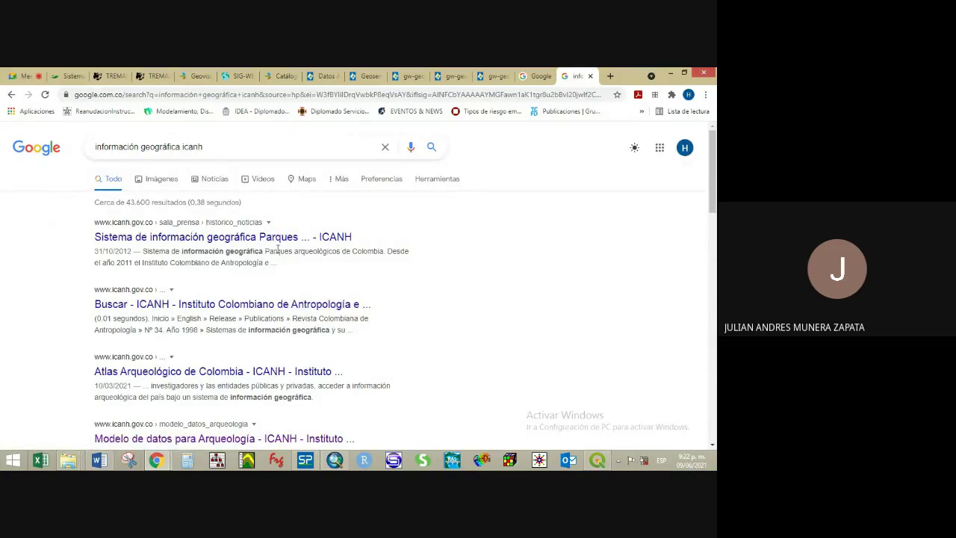
Open the ICANH result "Modelo de datos para Arqueología" and copy the page's URL.
left_click(252, 442)
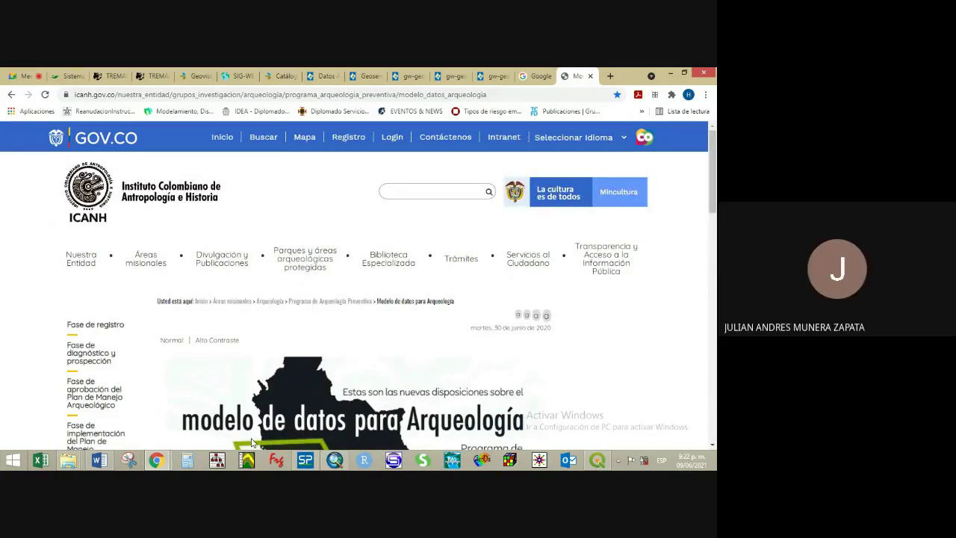
scroll(243, 413, "down", 1)
scroll(243, 412, "down", 2)
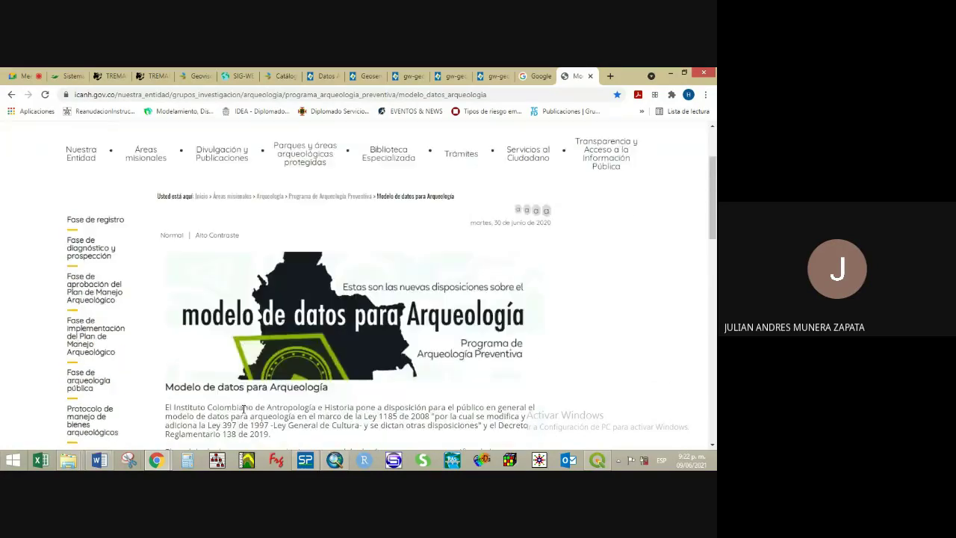
left_click(158, 94)
key("ctrl+c")
right_click(158, 94)
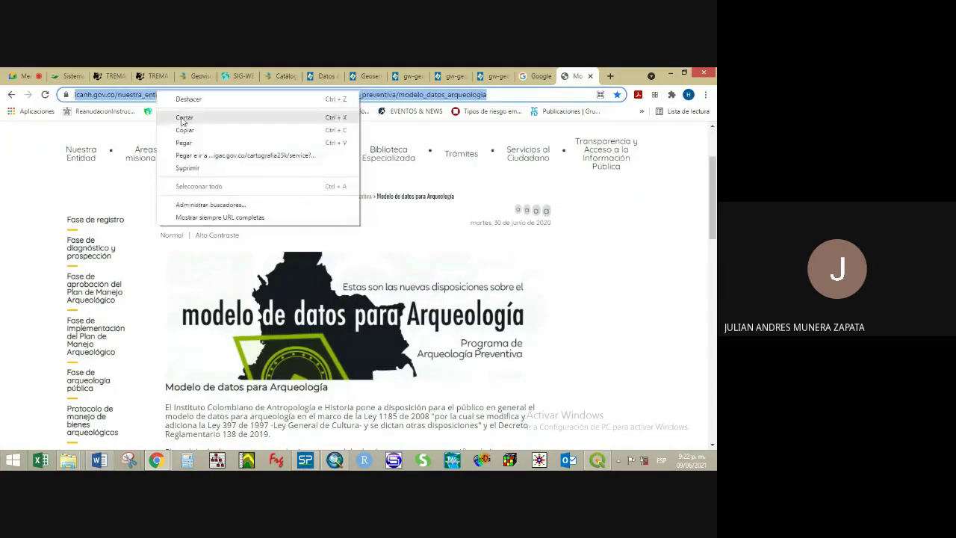
left_click(194, 122)
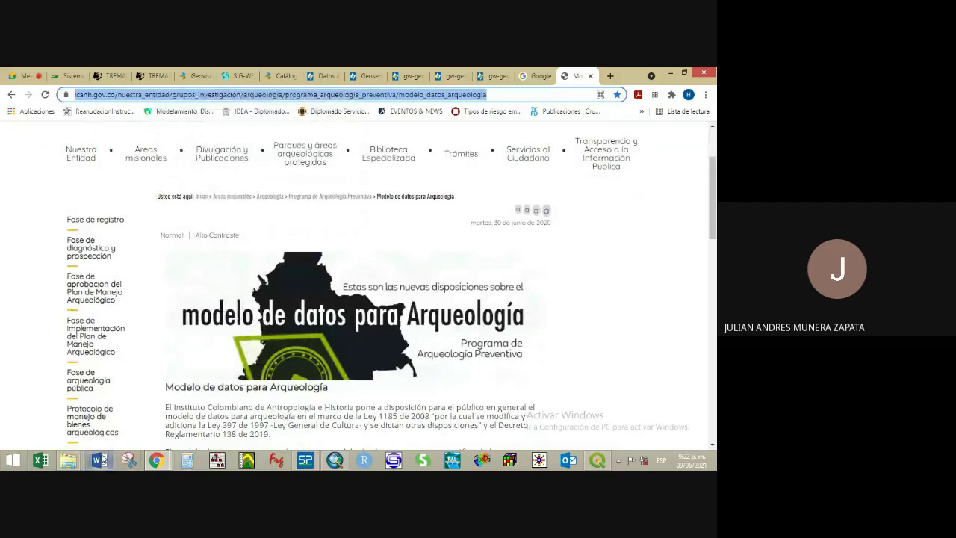
Switch to the Ejercicios prácticos Word document and paste the ICANH URL between the POT MEDELLIN link and "wms", adding blank lines after it.
left_click(97, 460)
scroll(436, 385, "down", 2)
left_click(426, 387)
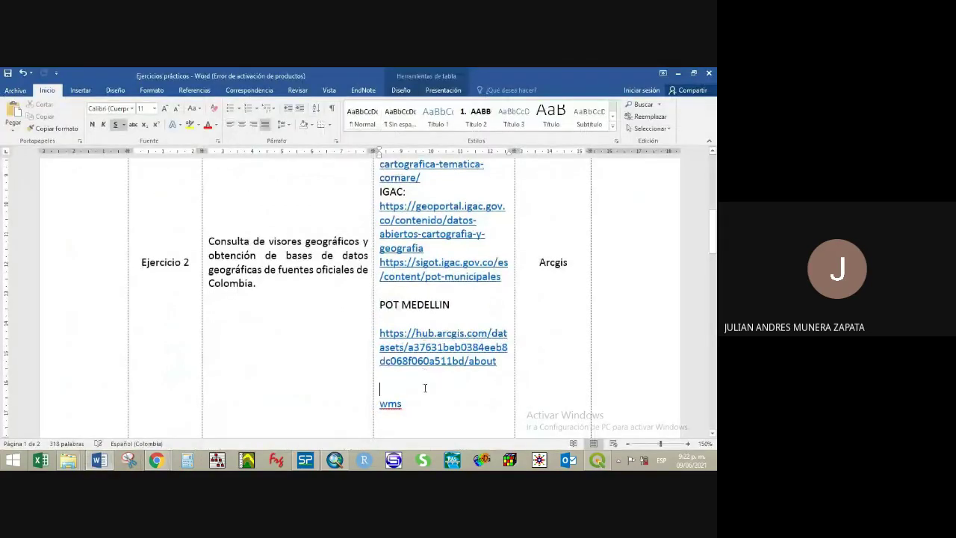
key("Return")
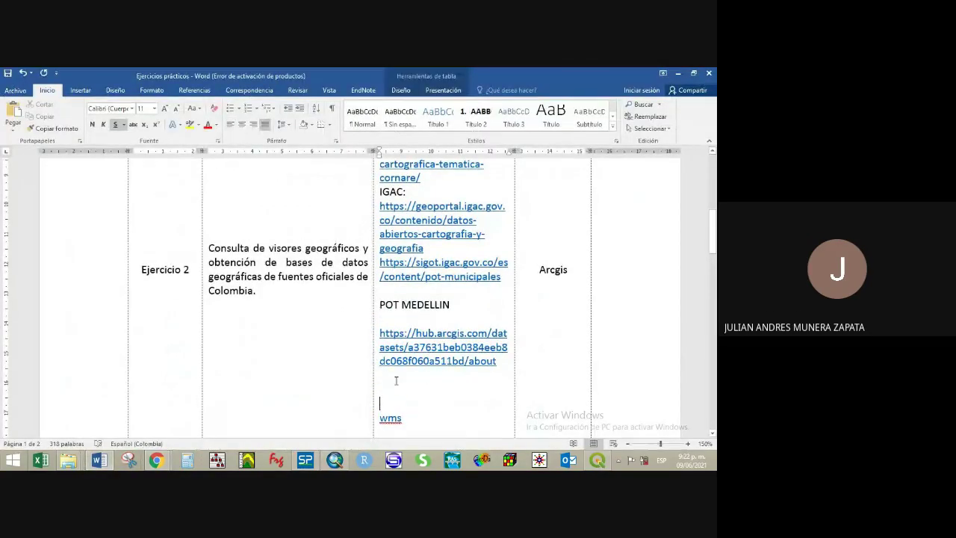
key("ctrl+v")
key("Return")
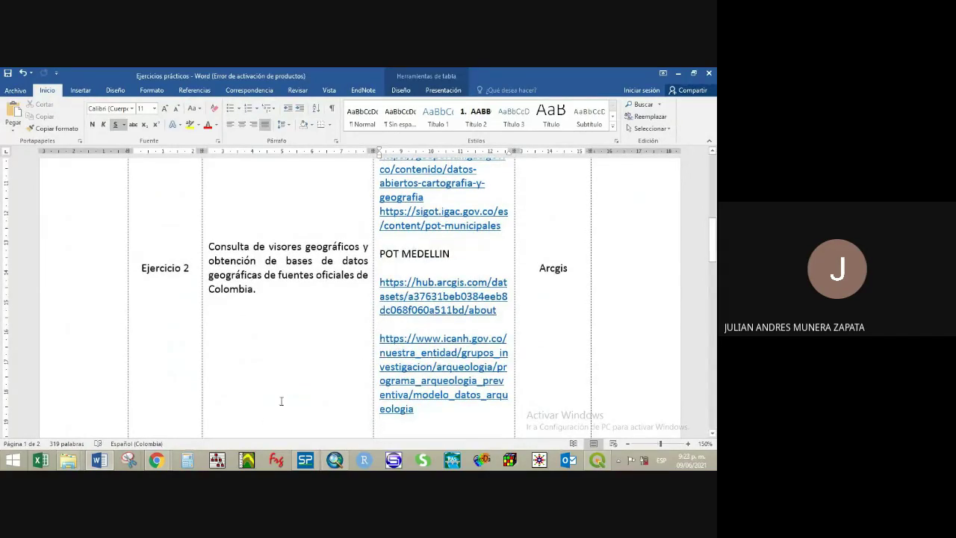
key("Return")
key("Return")
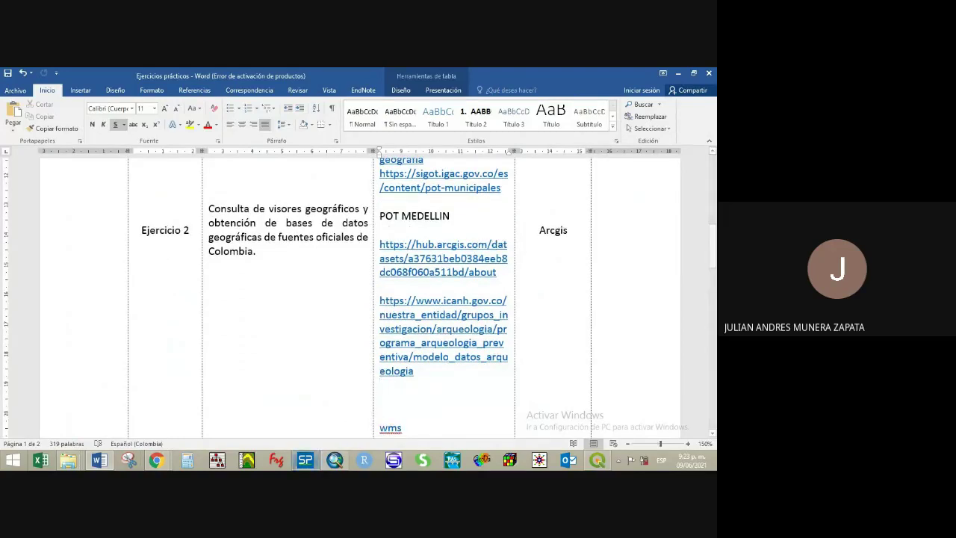
Return to Chrome and load the Google home page in a new tab.
mouse_move(157, 461)
left_click(119, 409)
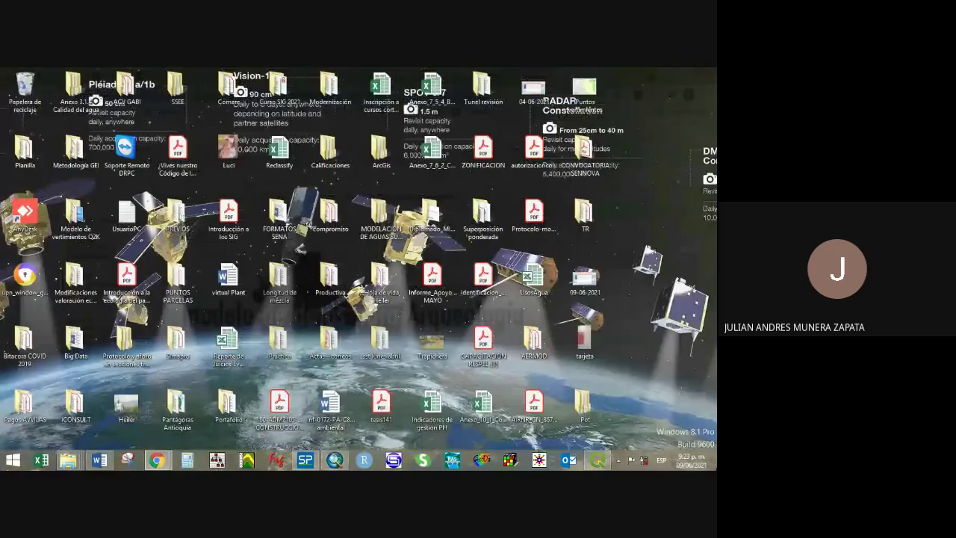
mouse_move(714, 468)
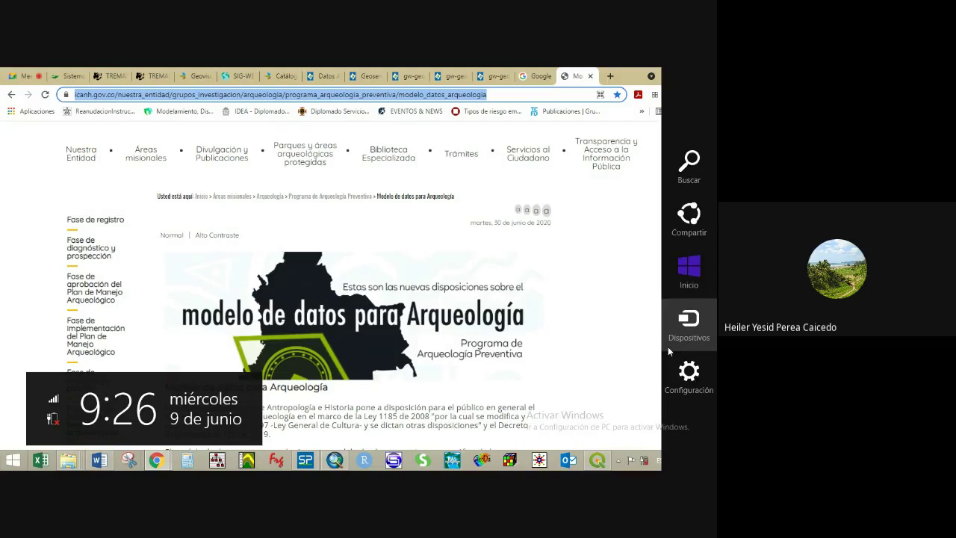
left_click(608, 73)
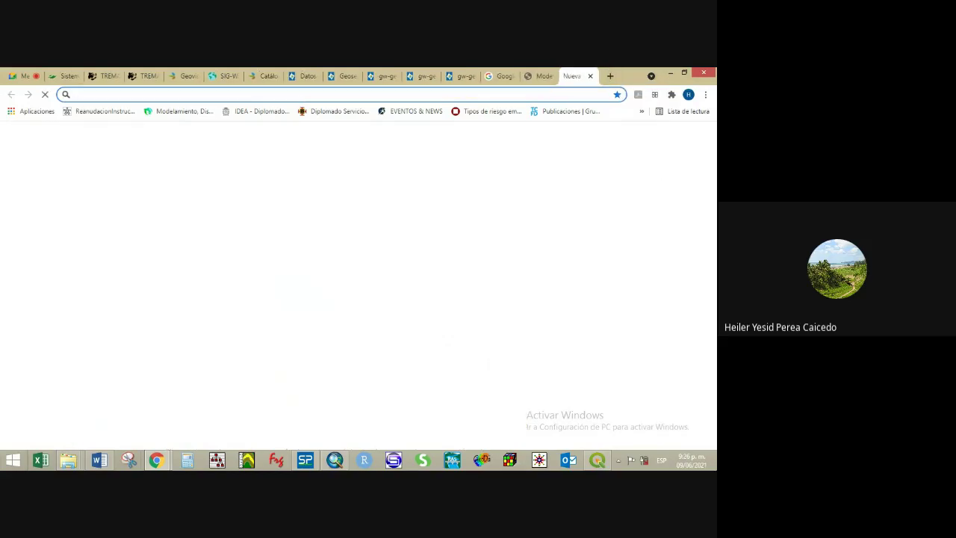
key("super+d")
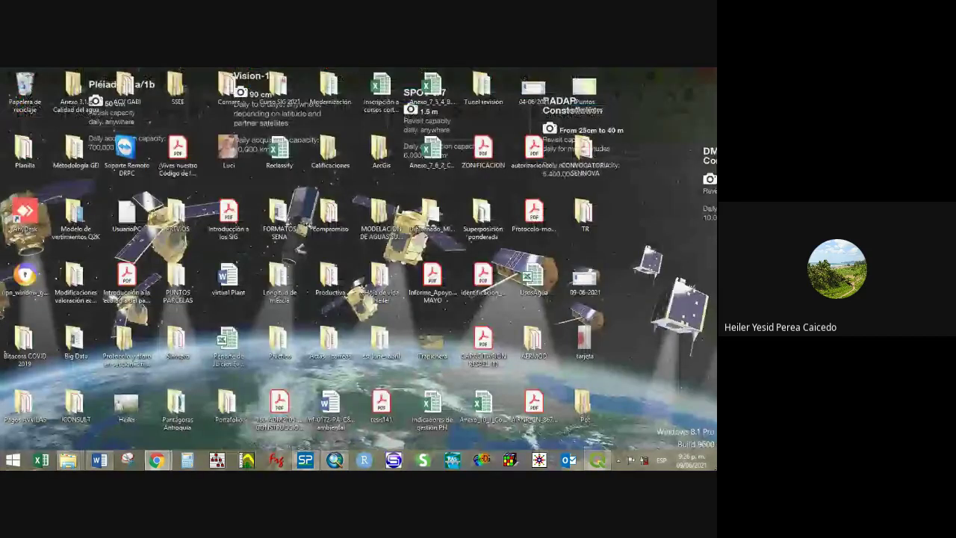
mouse_move(679, 460)
type("goo")
key("Return")
Search Google for "tecova".
type("t")
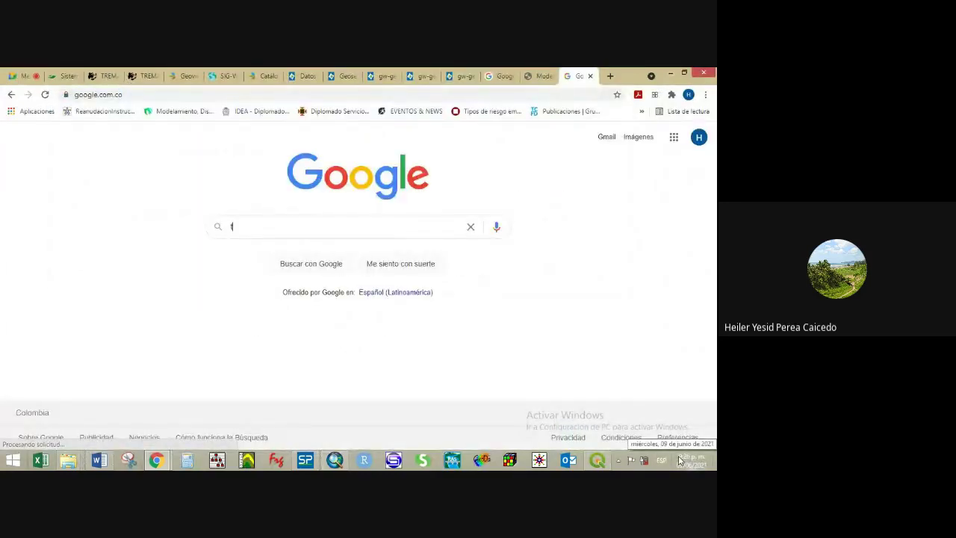
type("ecova")
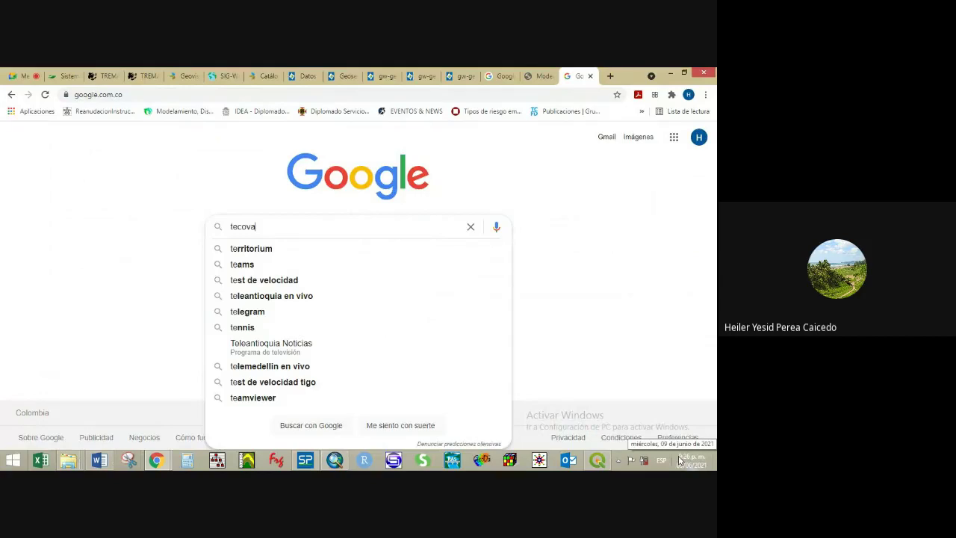
key("Return")
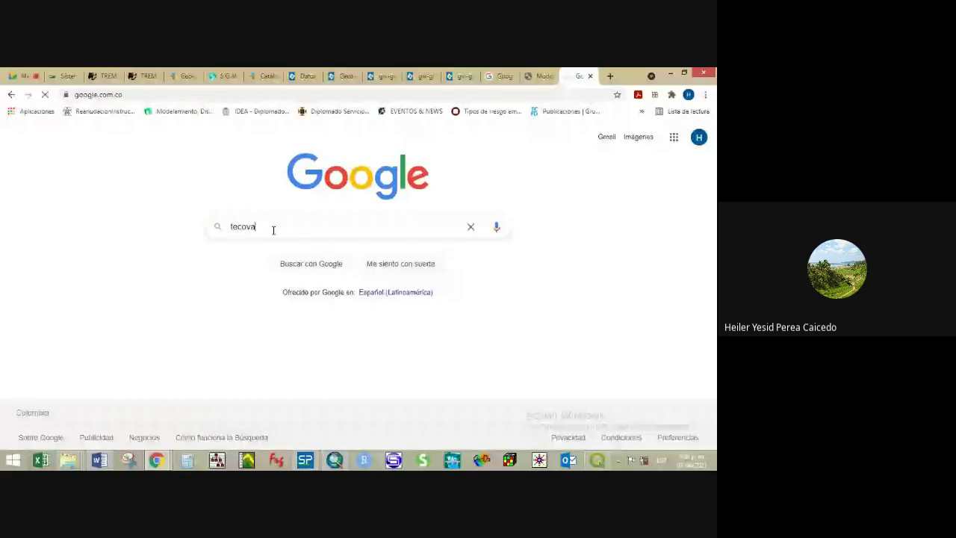
left_click(310, 265)
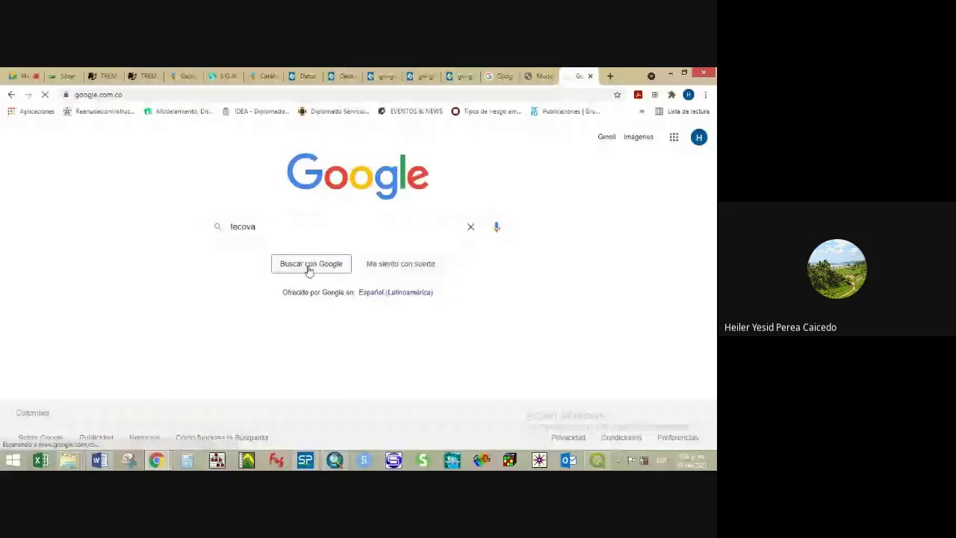
left_click(307, 224)
key("Return")
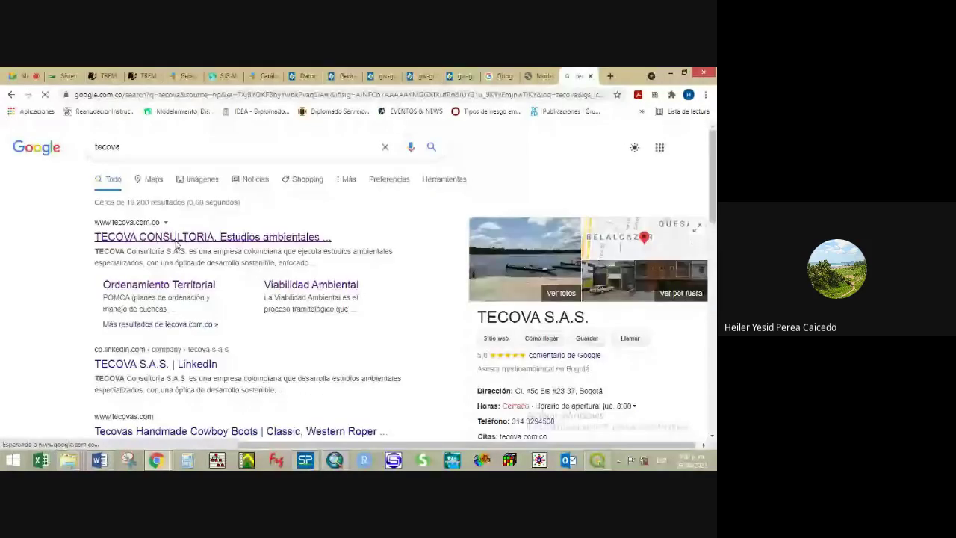
Open the TECOVA CONSULTORIA website from the search results and close the extra tab with the analisis-del-riesgo page.
left_click(177, 241)
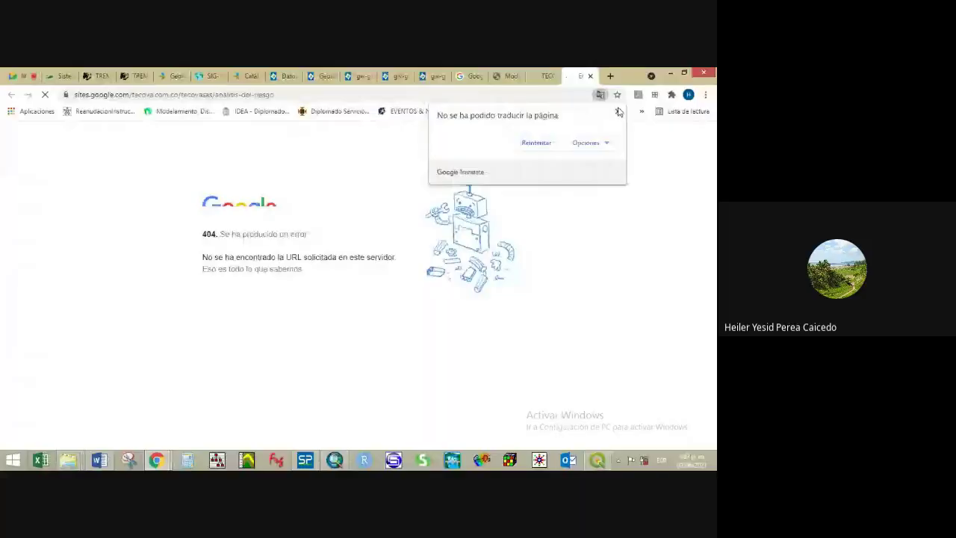
left_click(618, 112)
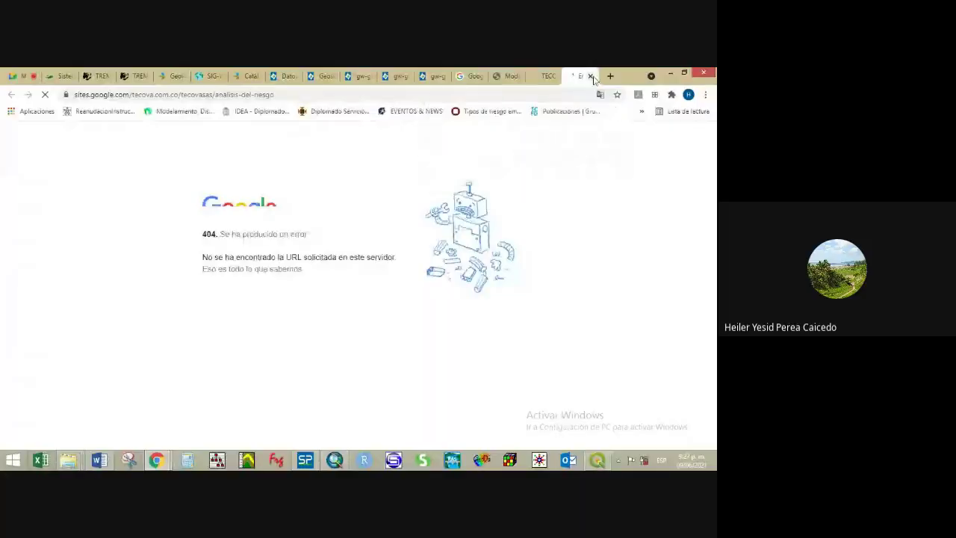
left_click(590, 76)
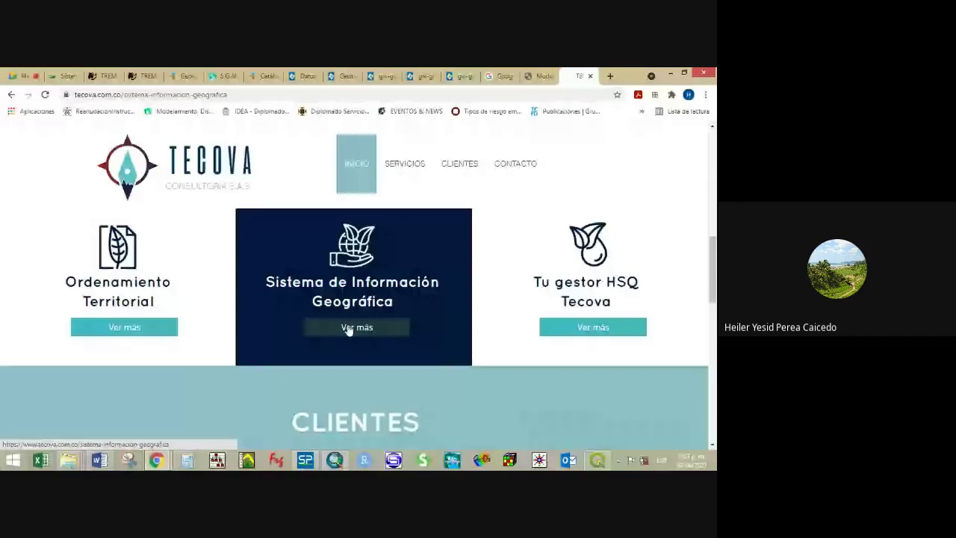
Open TECOVA's Sistema de Información Geográfica service page and review its offerings down through the Análisis de marketing geográfico section.
left_click(348, 328)
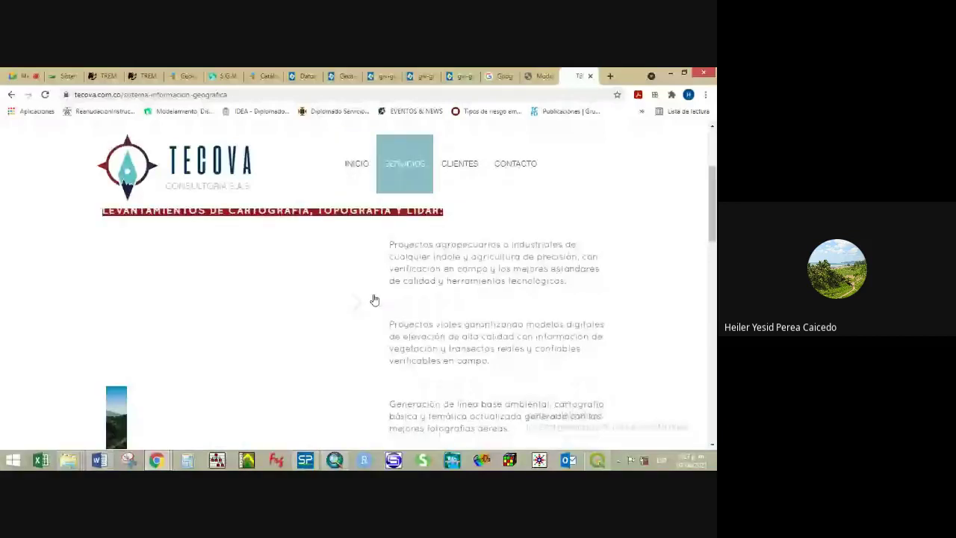
scroll(374, 299, "down", 3)
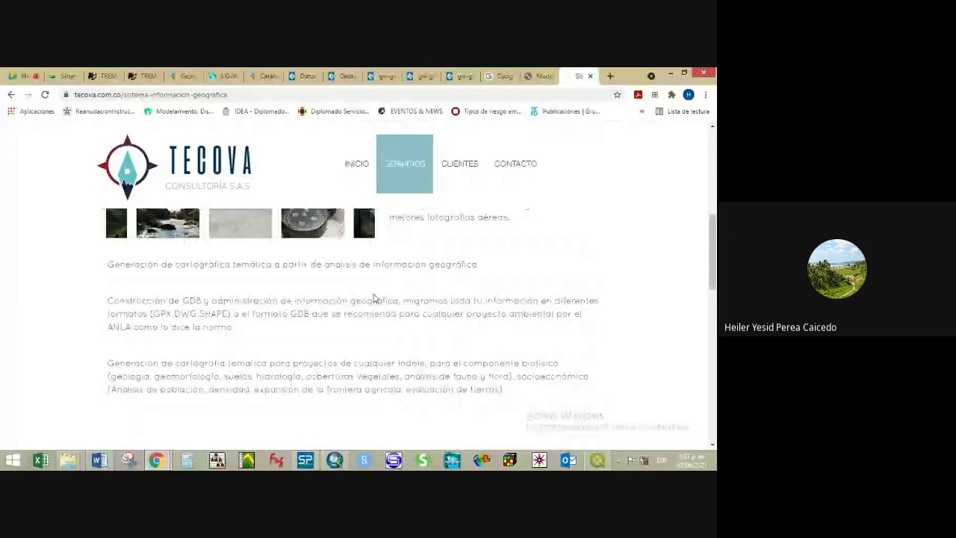
scroll(374, 300, "down", 5)
left_click_drag(106, 257, 330, 254)
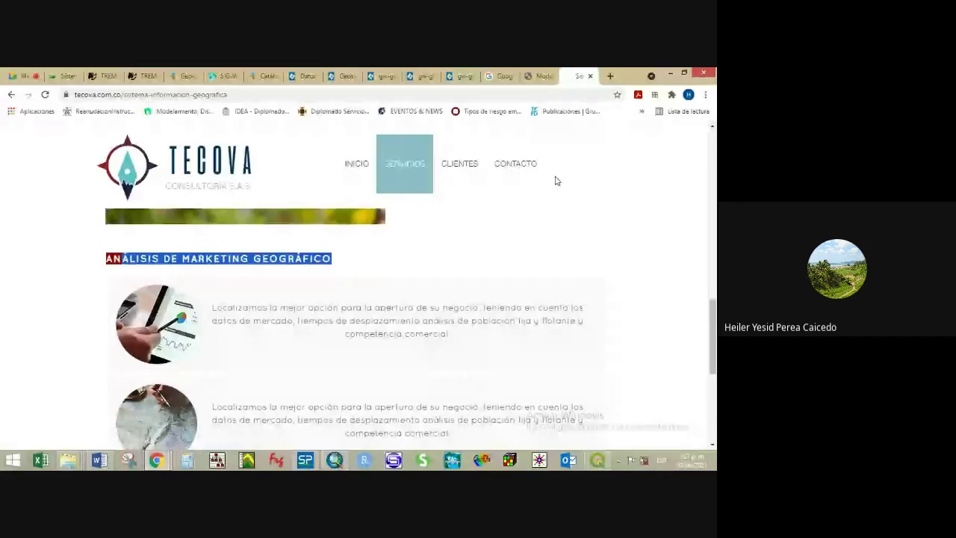
scroll(256, 298, "down", 1)
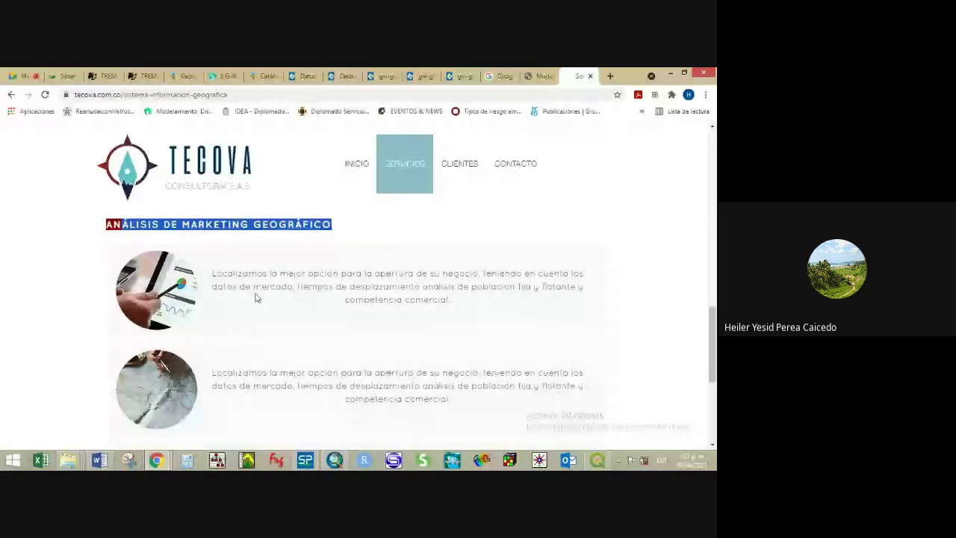
scroll(256, 295, "down", 2)
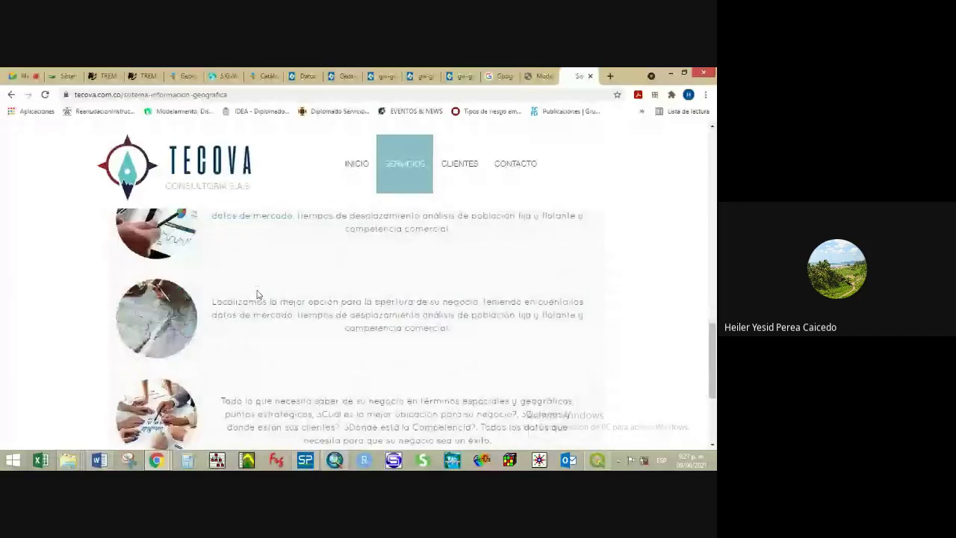
Close the TECOVA page and read through ICANH's Modelo de datos para Arqueología page.
key("ctrl+w")
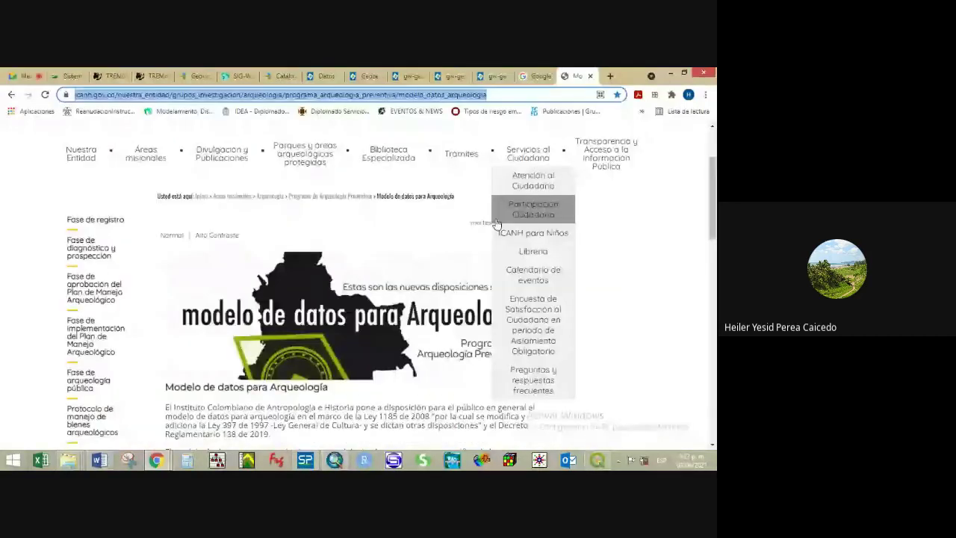
left_click(303, 351)
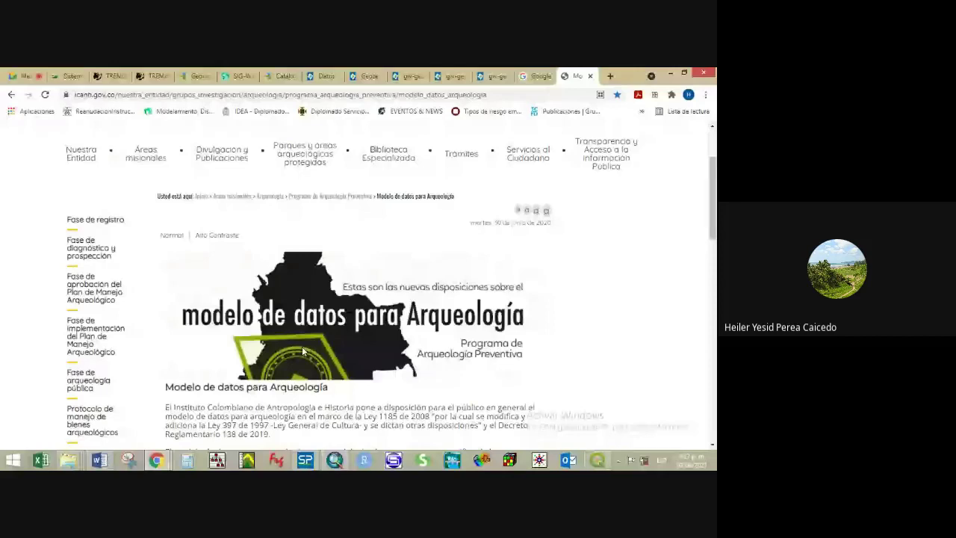
scroll(302, 346, "down", 3)
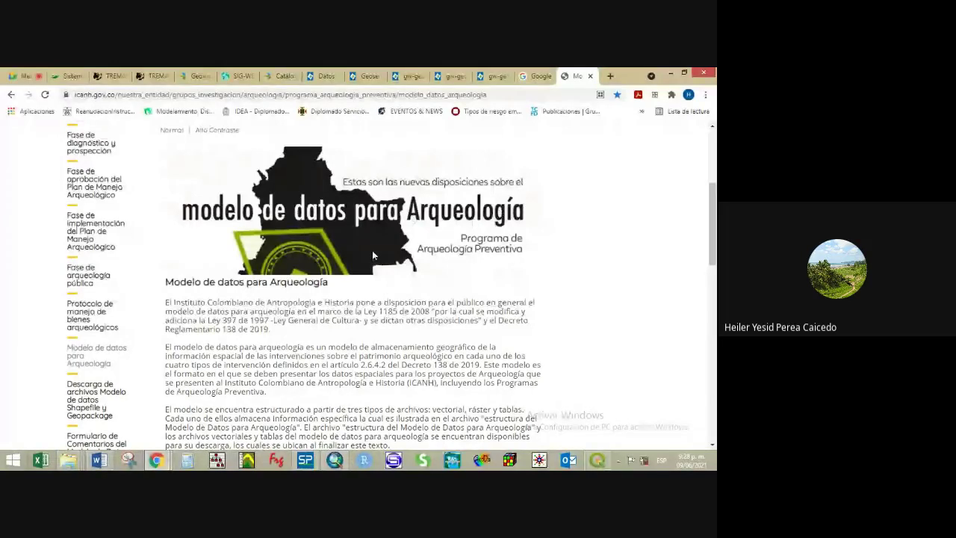
scroll(373, 255, "down", 3)
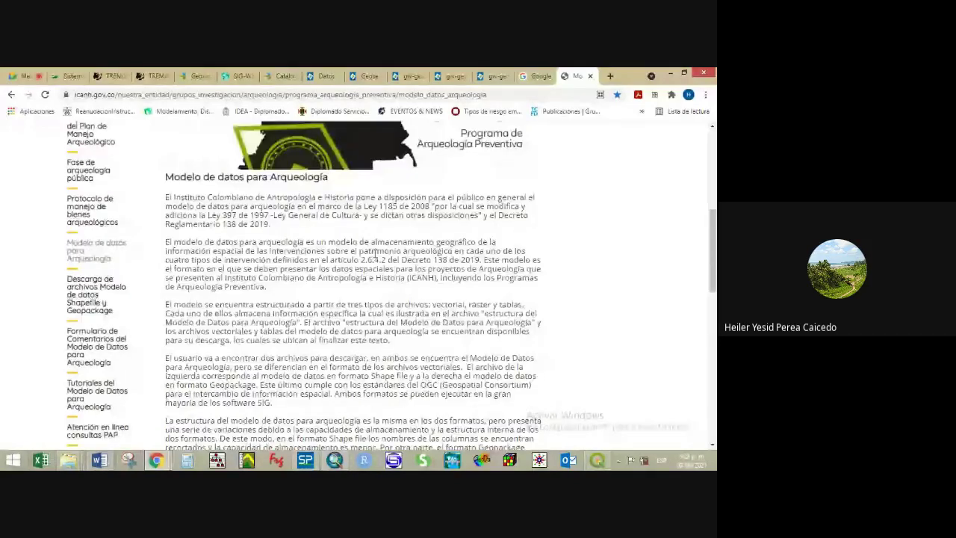
Open ICANH's Descarga de archivos Modelo de datos Shapefile y Geopackage page, checking the meeting chat while it loads.
left_click(87, 310)
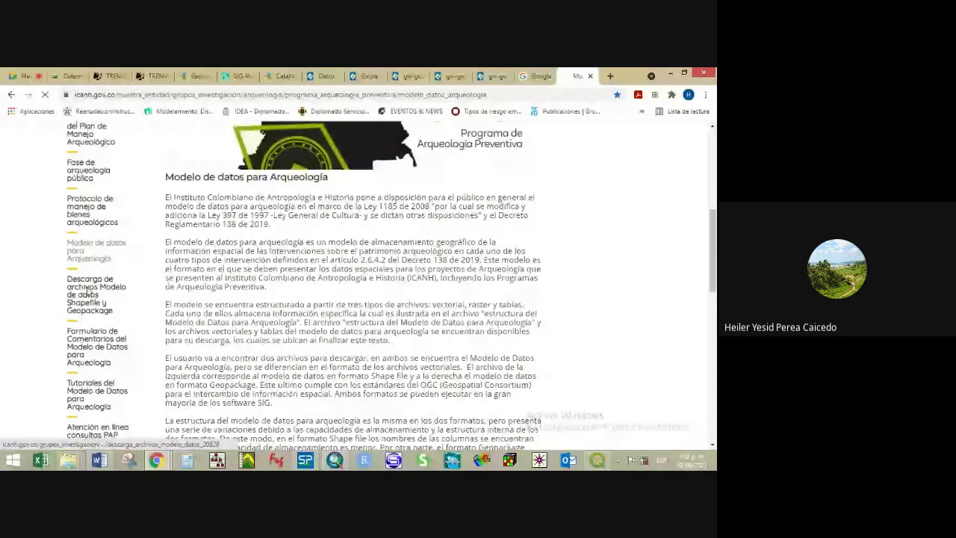
key("ctrl+1")
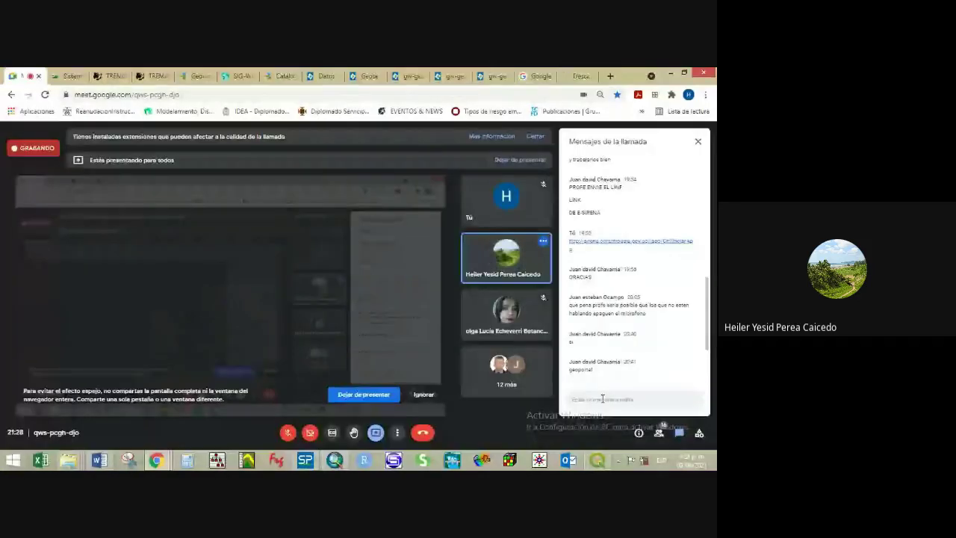
left_click(572, 76)
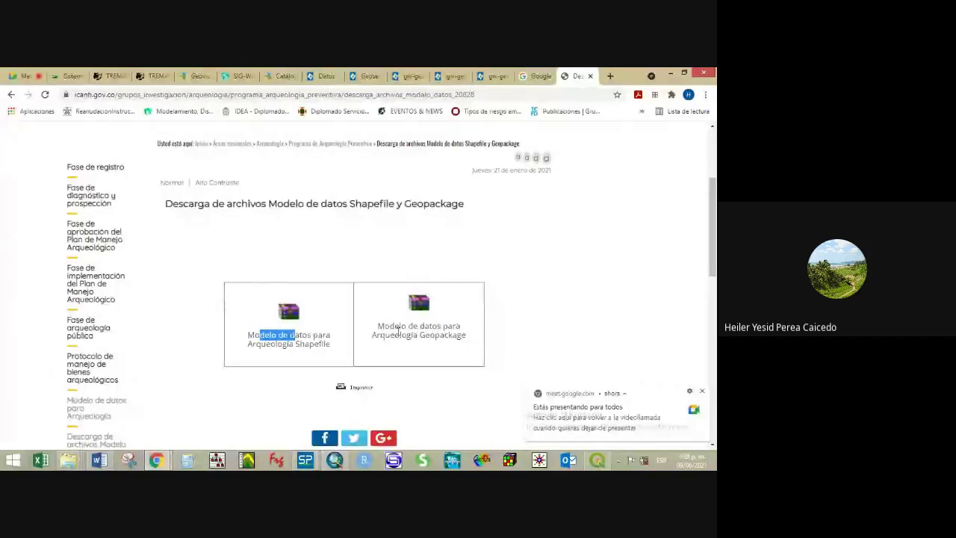
Copy the ICANH download page's address into the Word exercises document below the POT MEDELLIN link, and return to Chrome.
left_click_drag(398, 333, 314, 344)
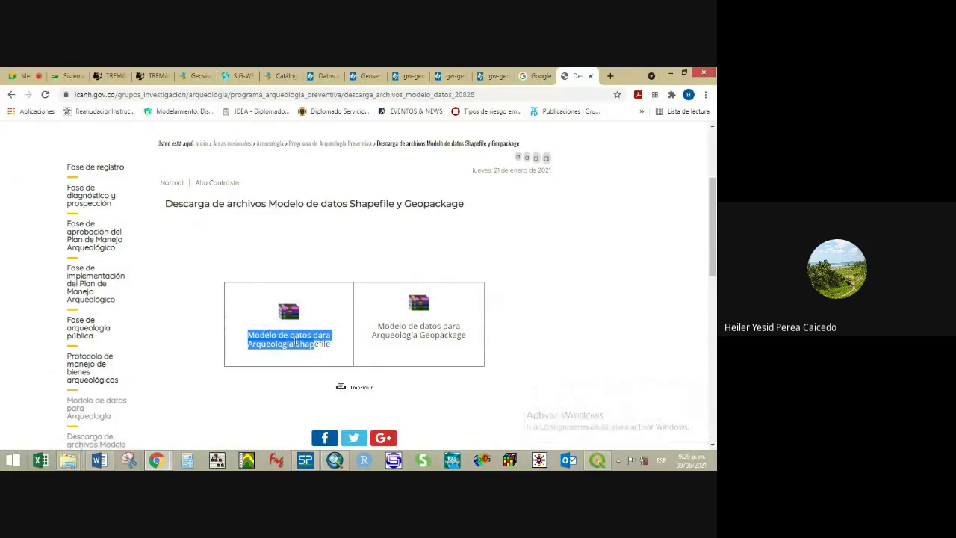
right_click(270, 95)
left_click(297, 133)
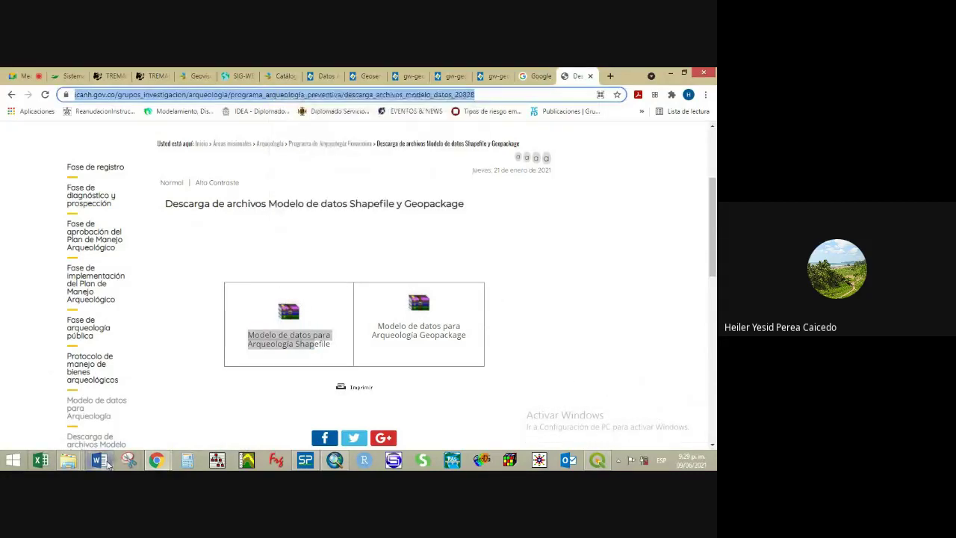
left_click(100, 461)
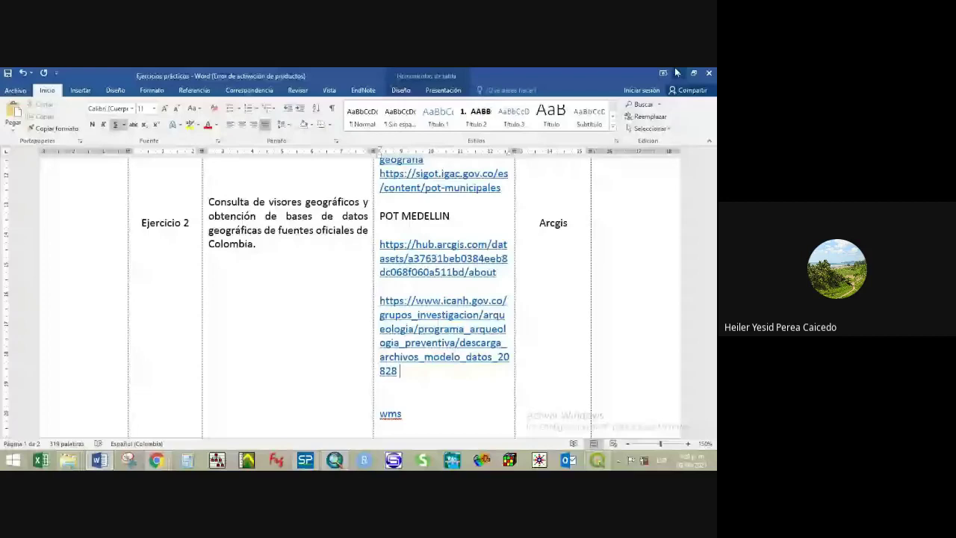
left_click(676, 72)
Examine the Shapefile and Geopackage archaeology data model downloads and the rest of the ICANH download page.
left_click_drag(248, 335, 321, 345)
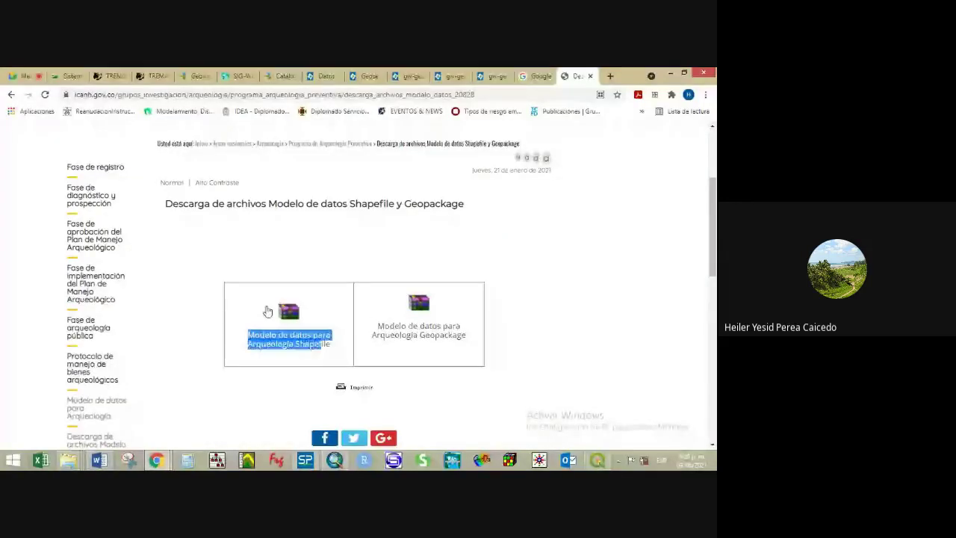
left_click(149, 265)
scroll(149, 265, "down", 1)
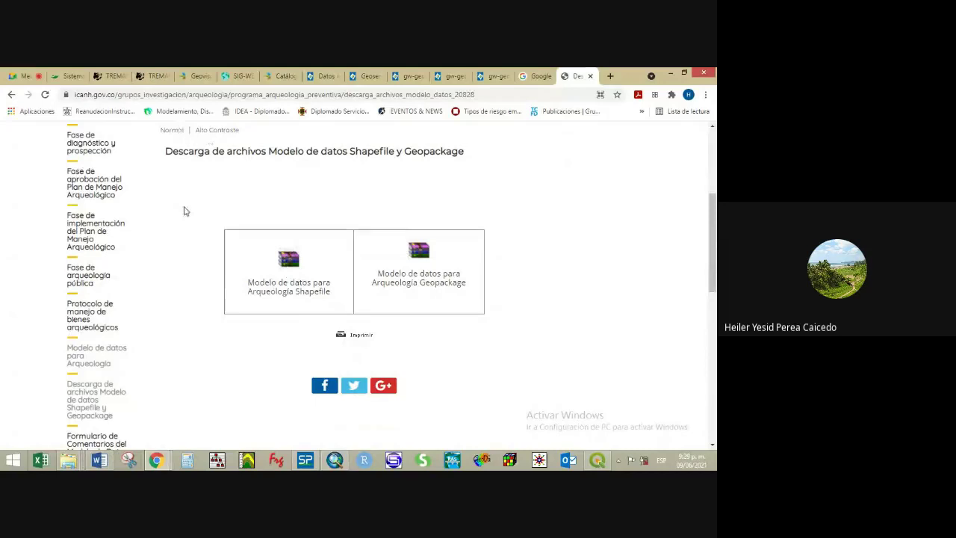
scroll(183, 211, "up", 3)
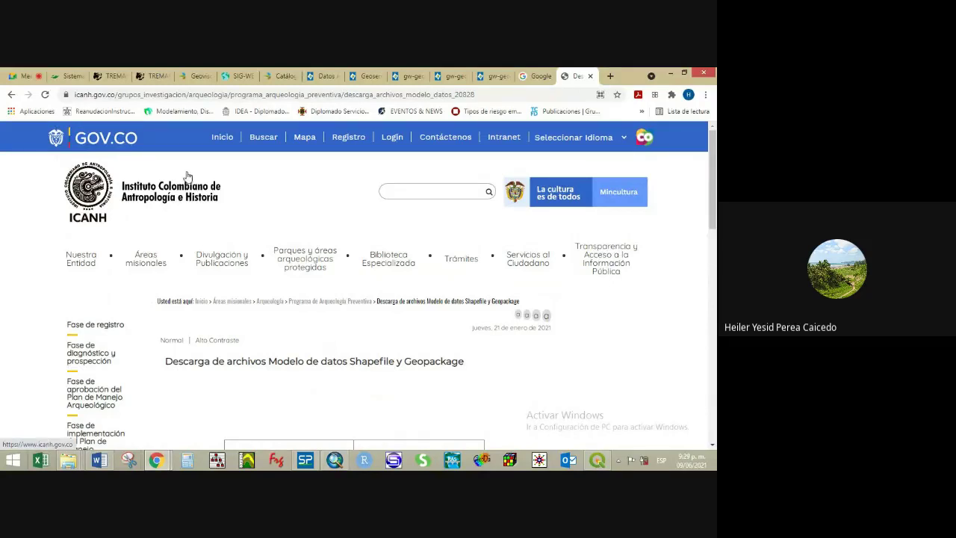
scroll(188, 175, "down", 2)
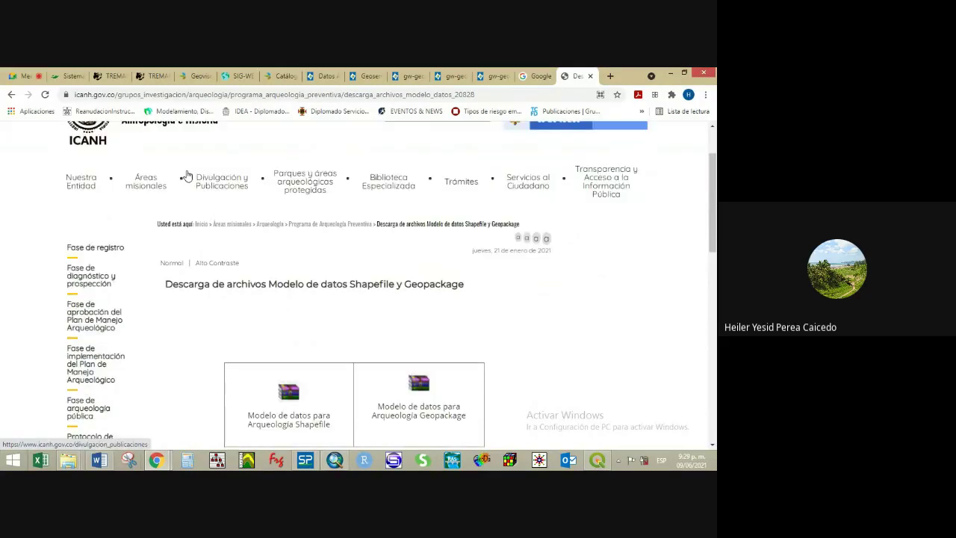
scroll(188, 175, "down", 2)
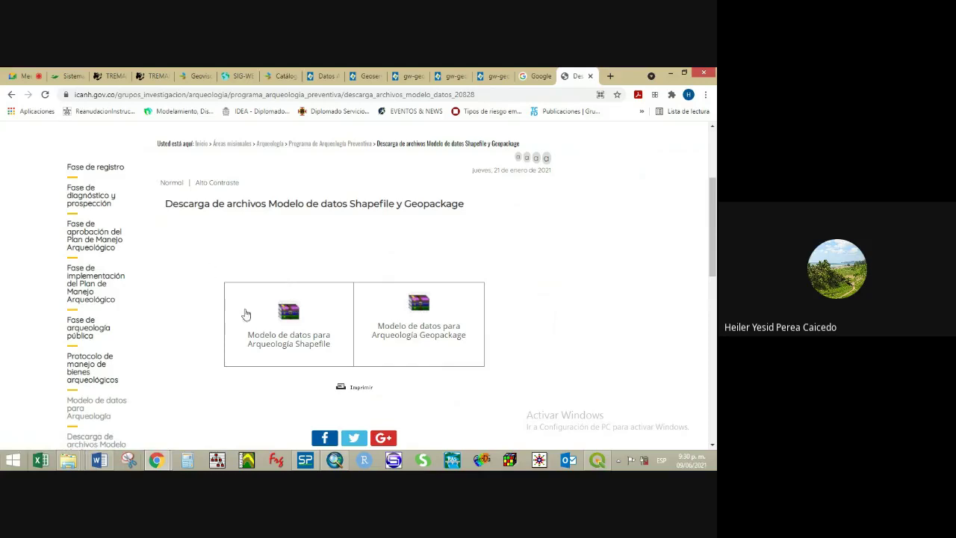
scroll(262, 289, "up", 3)
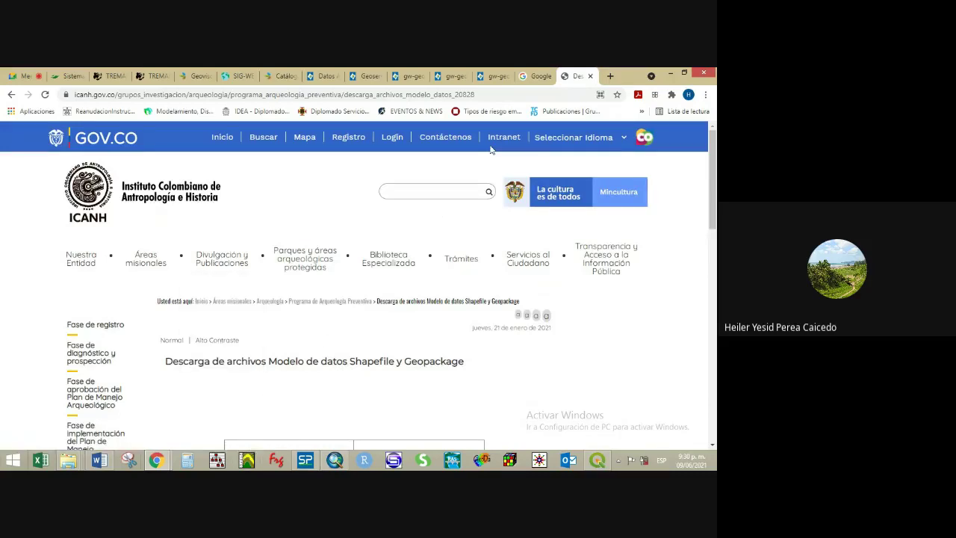
Search Google for "catastro antioquia" in the open Google tab.
left_click(535, 76)
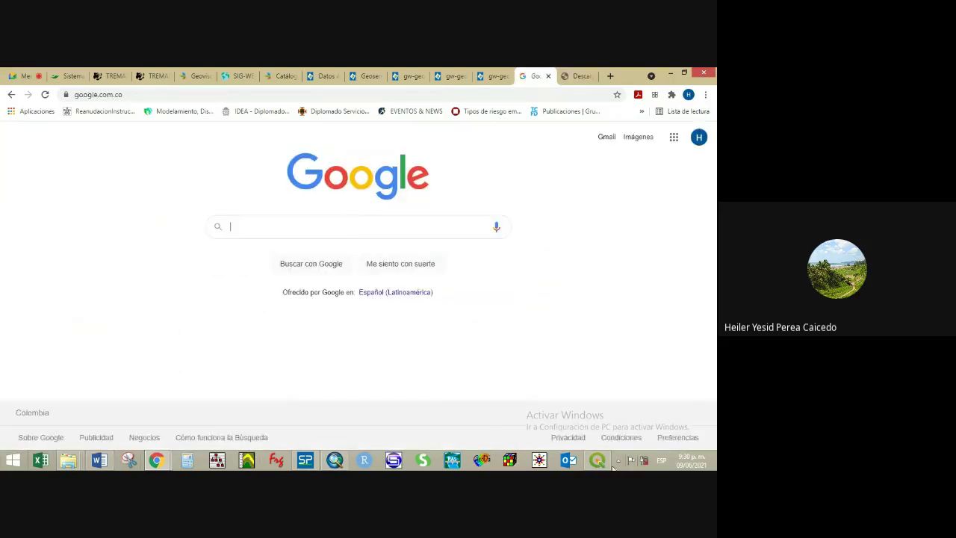
mouse_move(611, 466)
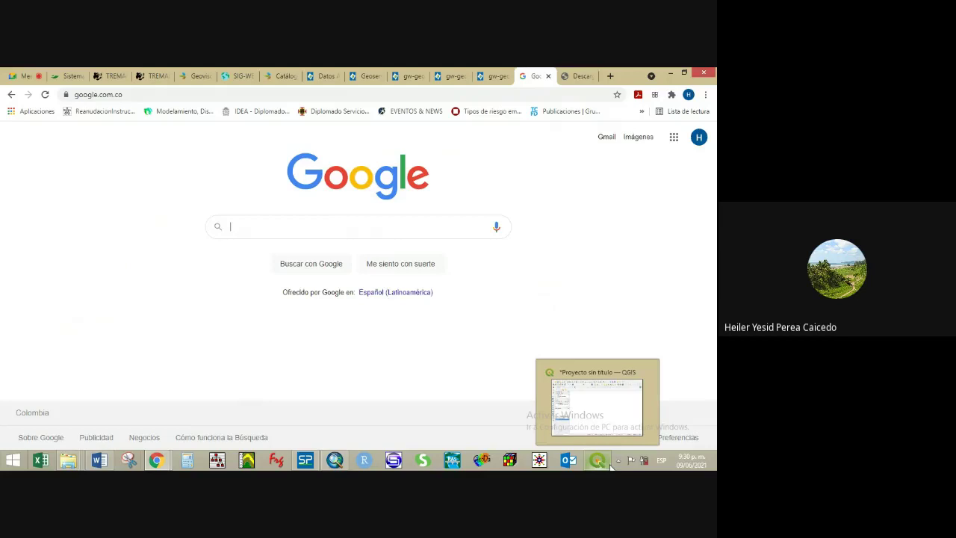
type("catastro")
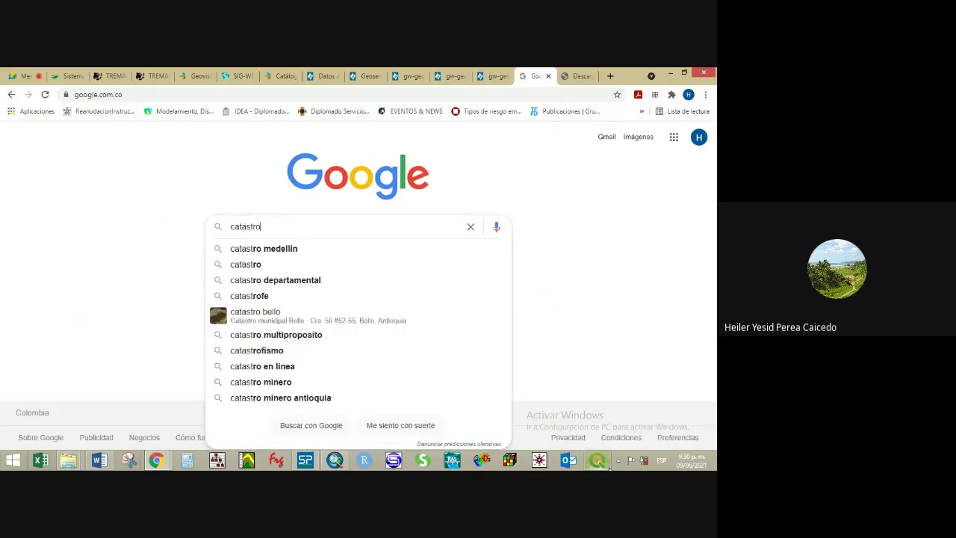
type("a")
key("Down")
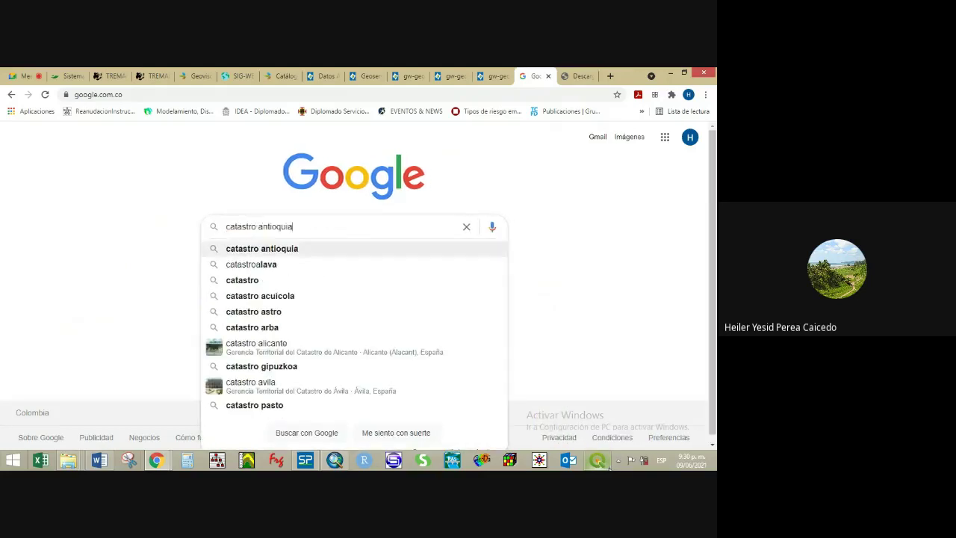
key("Return")
right_click(607, 464)
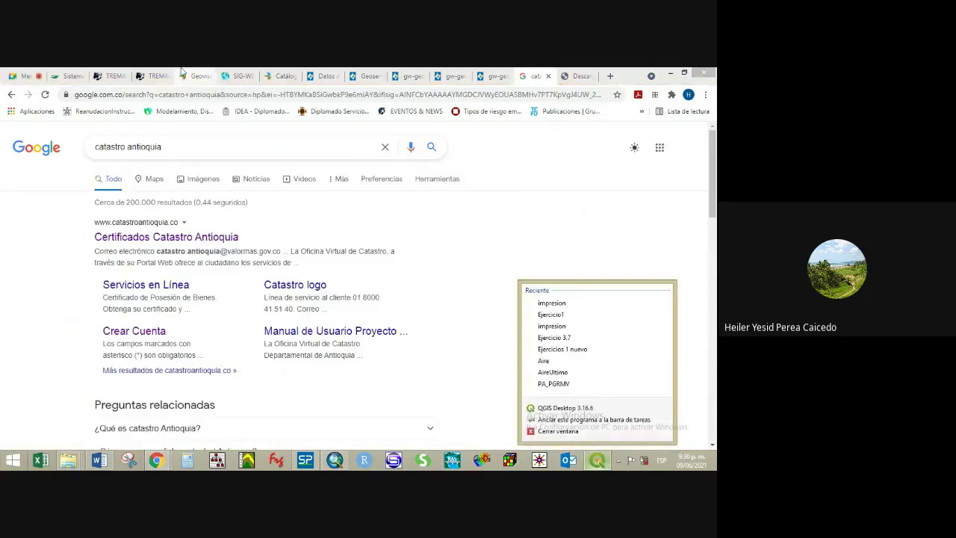
Open the Certificados Catastro Antioquia site, sign in with the saved account credentials, and dismiss the Importante notice.
left_click(147, 242)
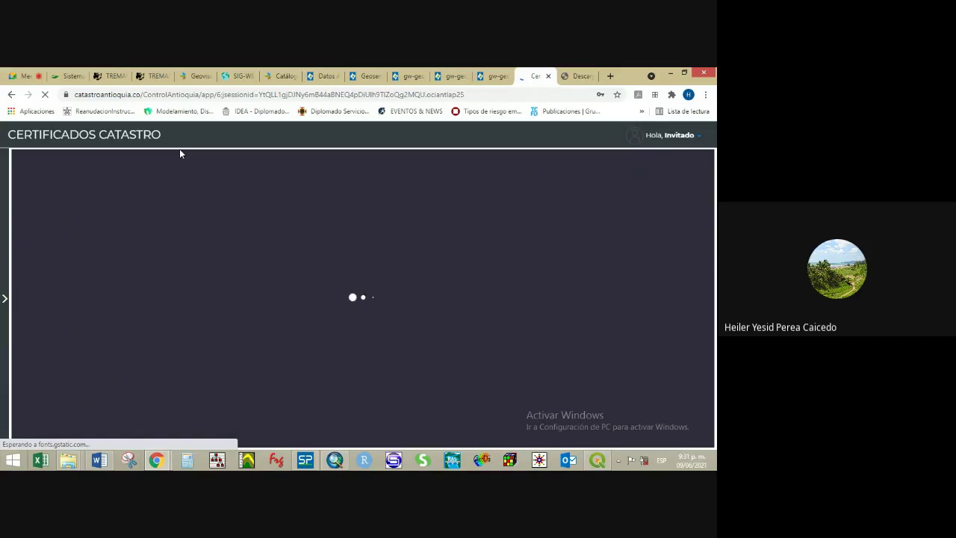
left_click(667, 140)
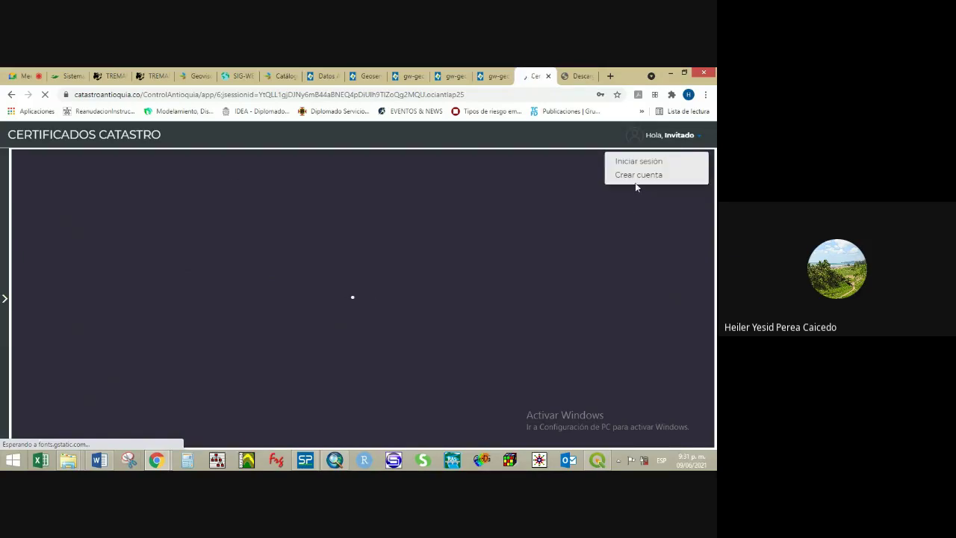
left_click(691, 140)
left_click(668, 140)
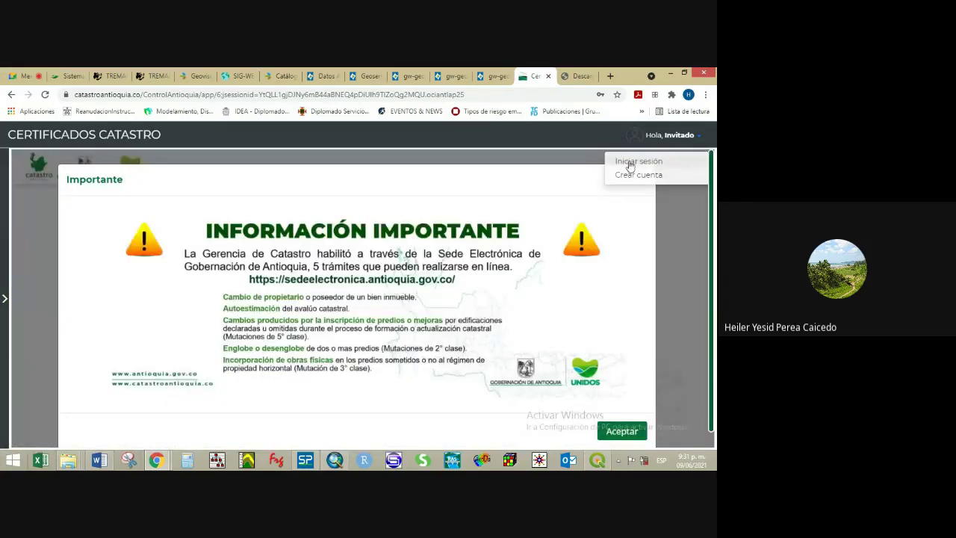
left_click(630, 165)
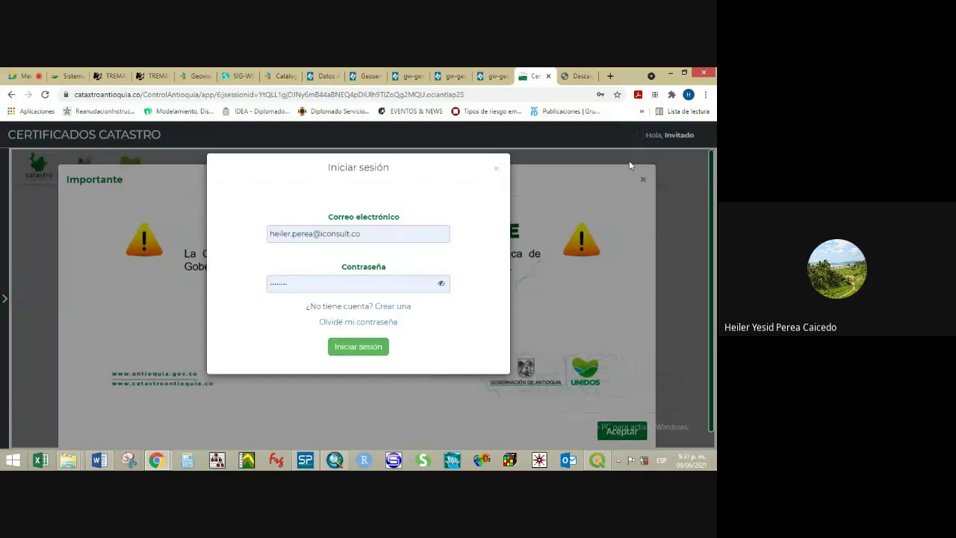
left_click(359, 347)
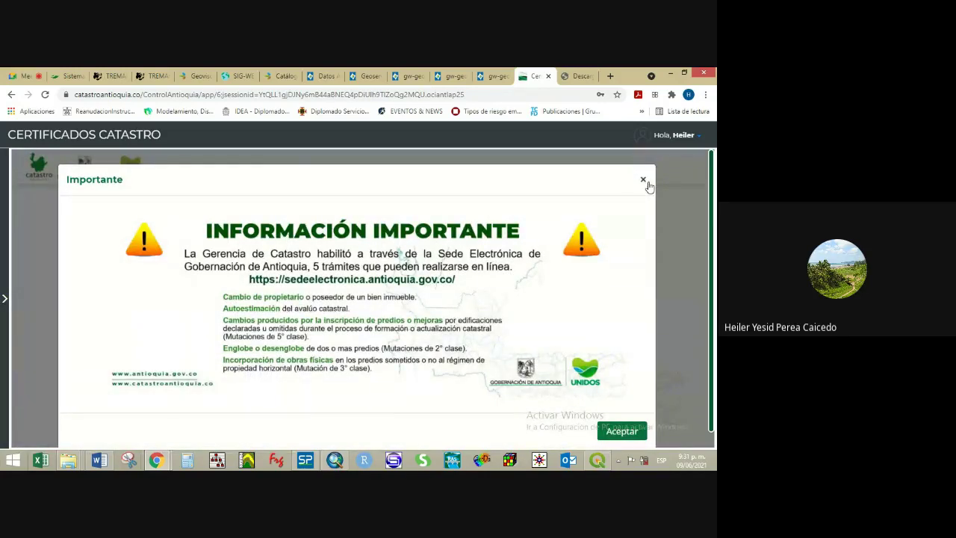
left_click(625, 432)
Look through the Catastro Antioquia portal's home page and side menu for the available online services.
scroll(504, 296, "down", 3)
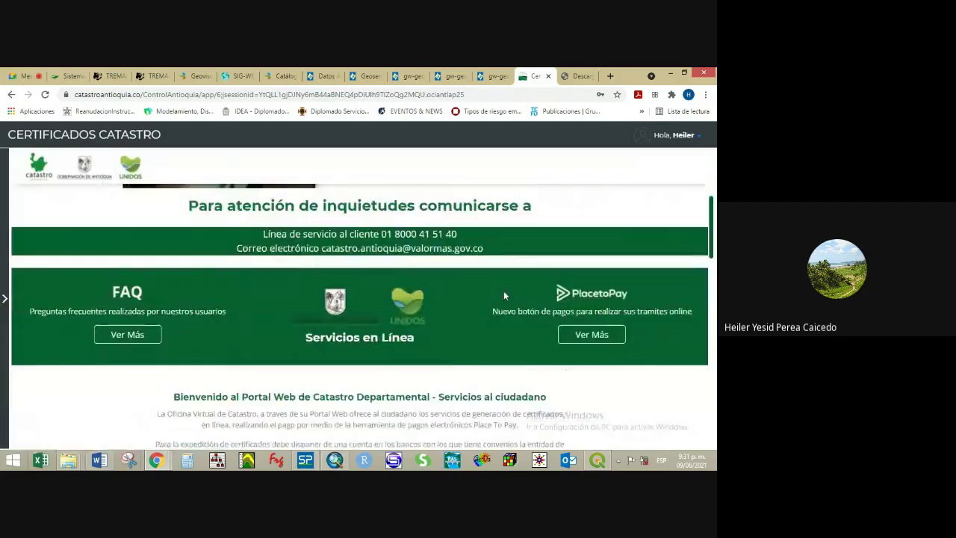
scroll(503, 294, "up", 3)
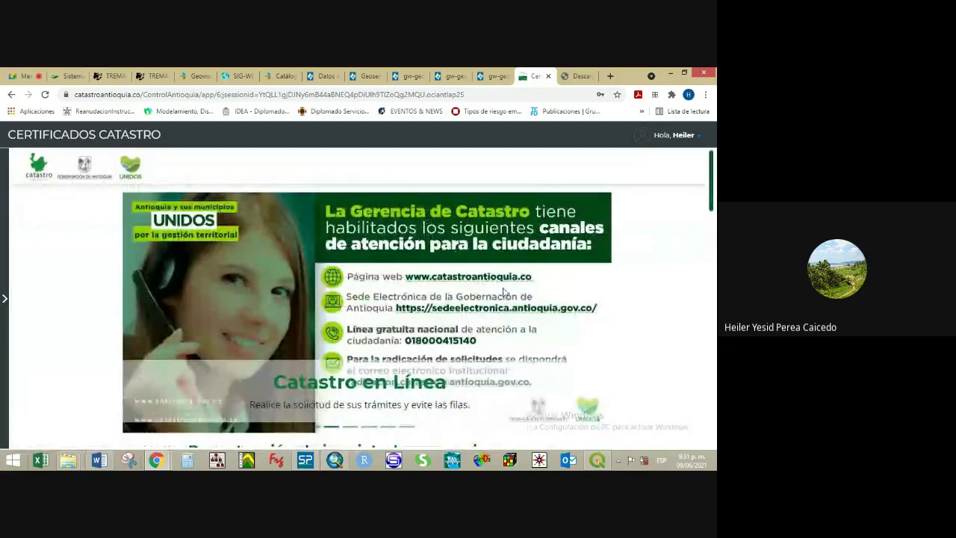
left_click(4, 298)
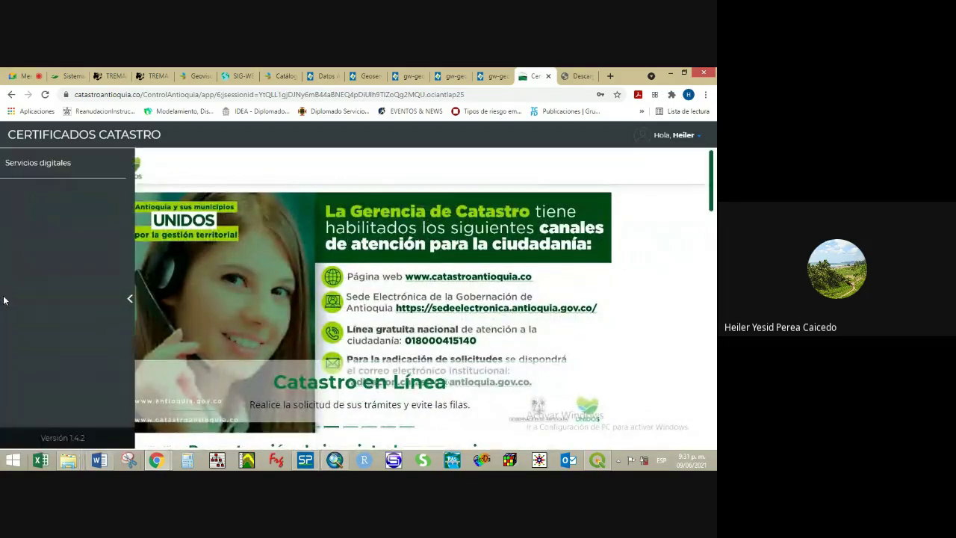
left_click(129, 299)
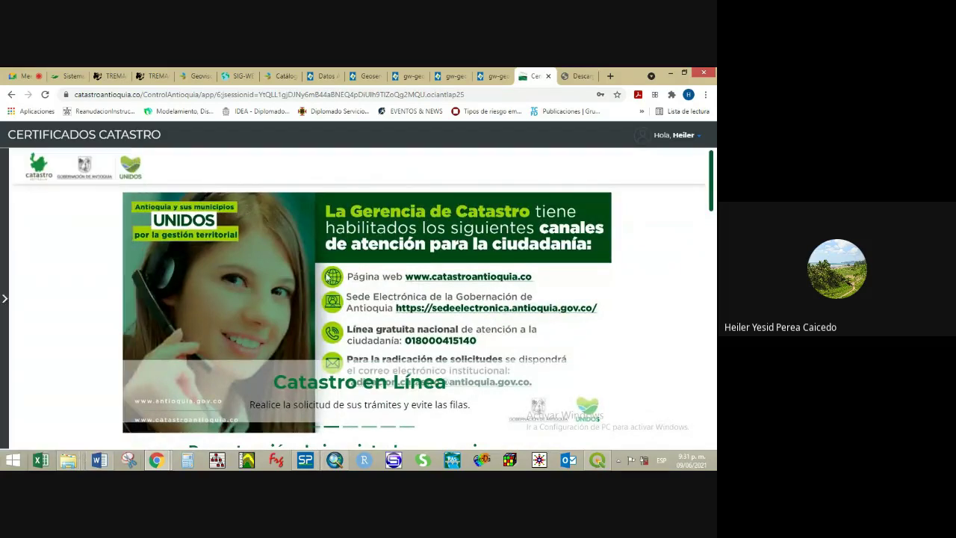
scroll(386, 274, "down", 5)
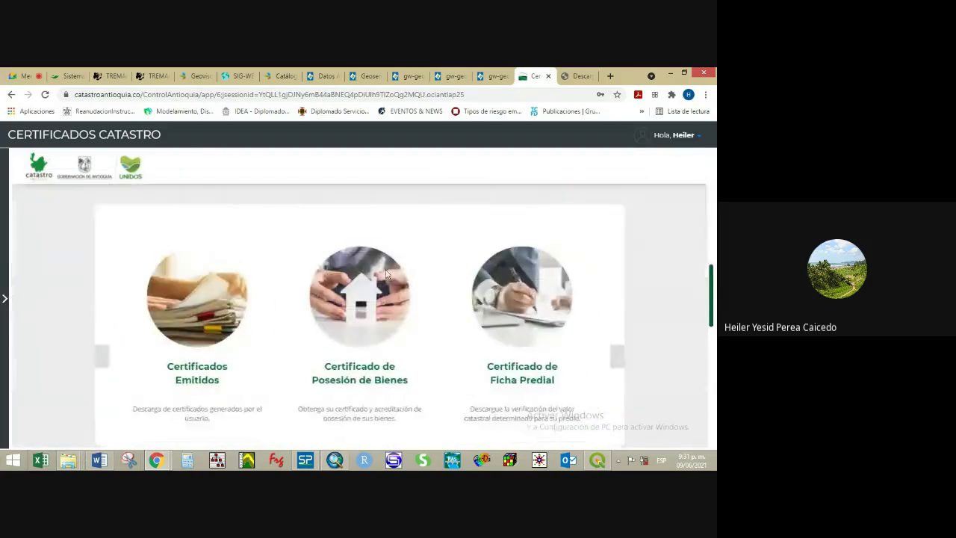
scroll(448, 269, "up", 5)
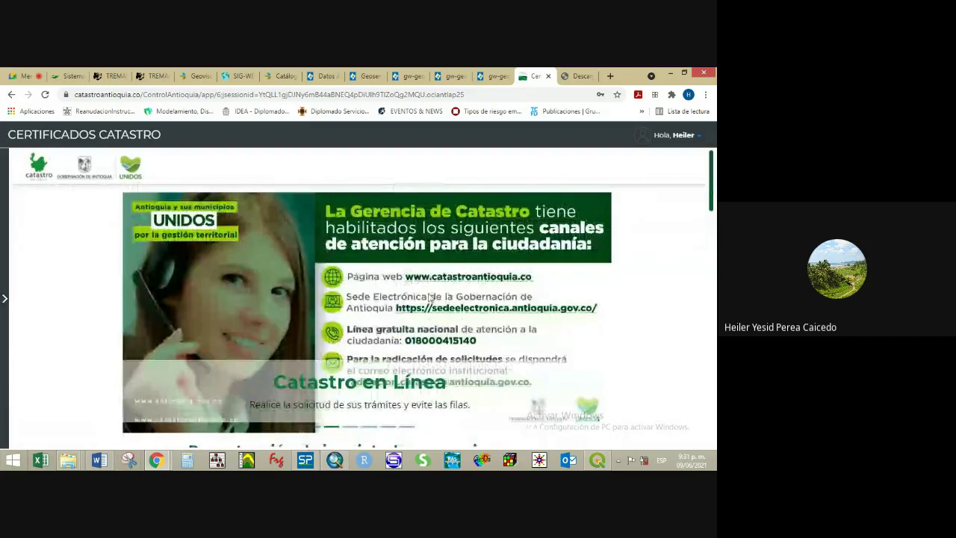
scroll(449, 331, "down", 5)
scroll(448, 332, "down", 2)
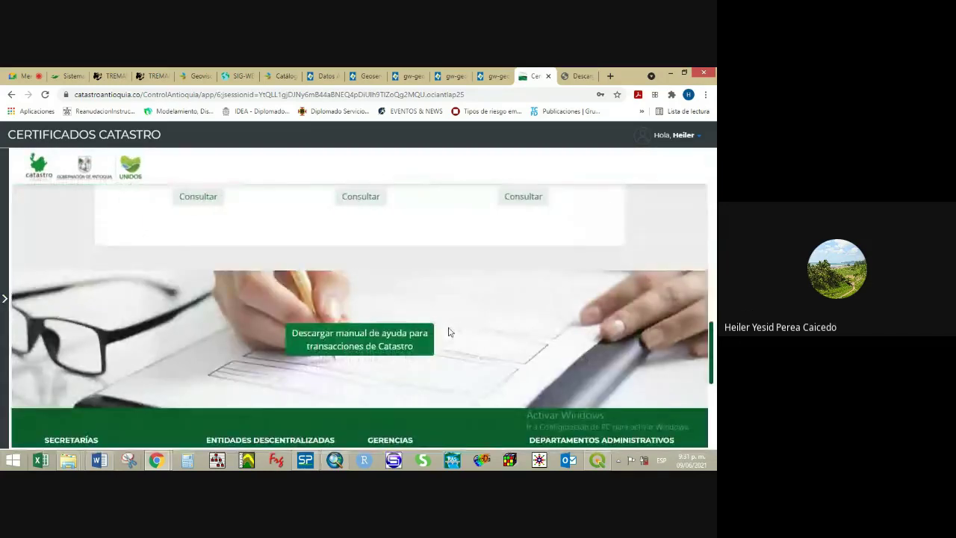
Advance the portal's services carousel to the Información Geográfica service.
scroll(448, 332, "up", 3)
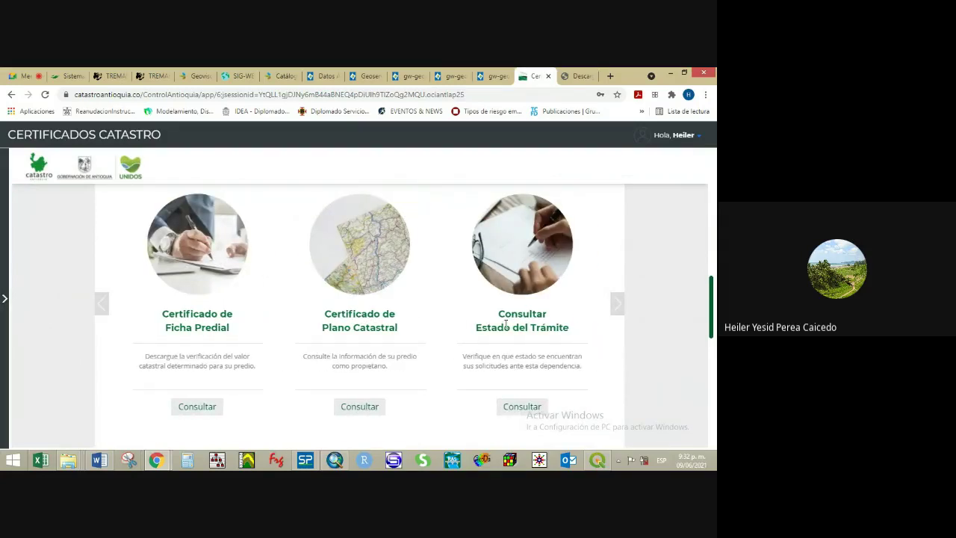
left_click(619, 306)
left_click(619, 306)
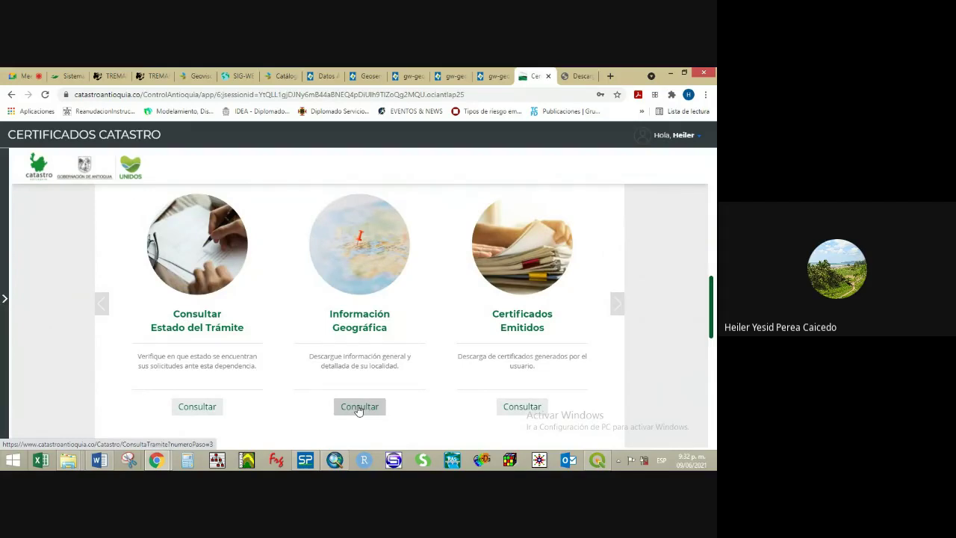
Open the Información Geográfica service and accept its Importante notice about download times.
left_click(359, 408)
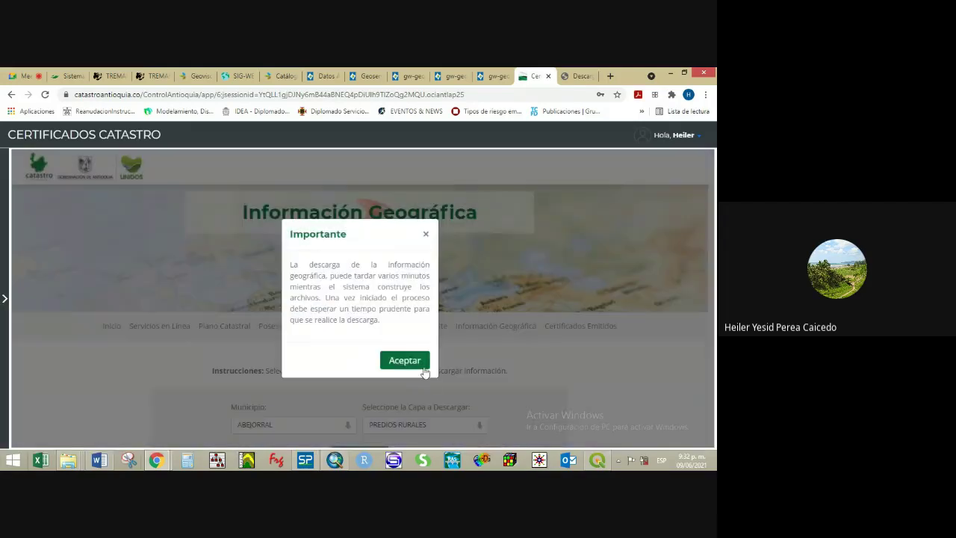
left_click(407, 362)
scroll(293, 341, "down", 3)
Set the municipality for the geographic download to DON MATÍAS.
left_click(347, 217)
scroll(291, 358, "down", 3)
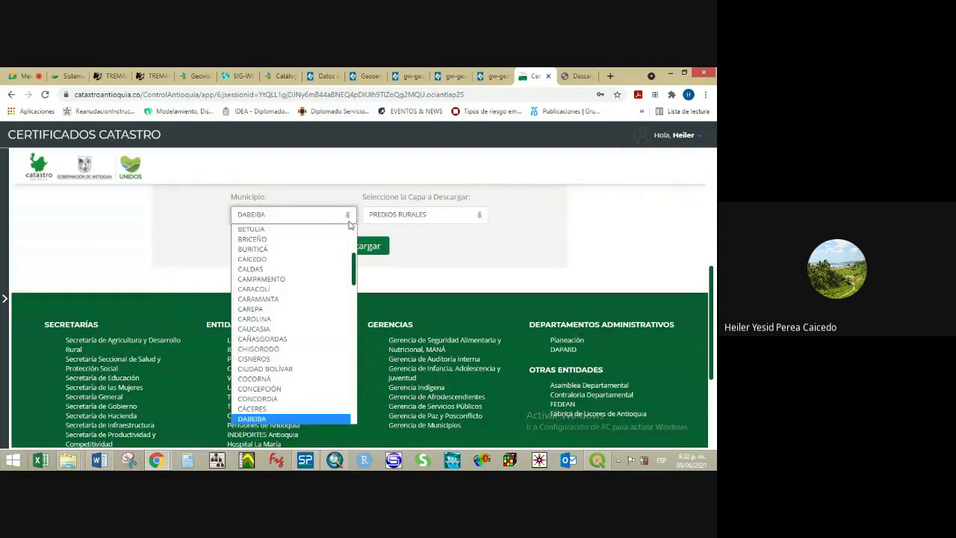
scroll(284, 385, "down", 2)
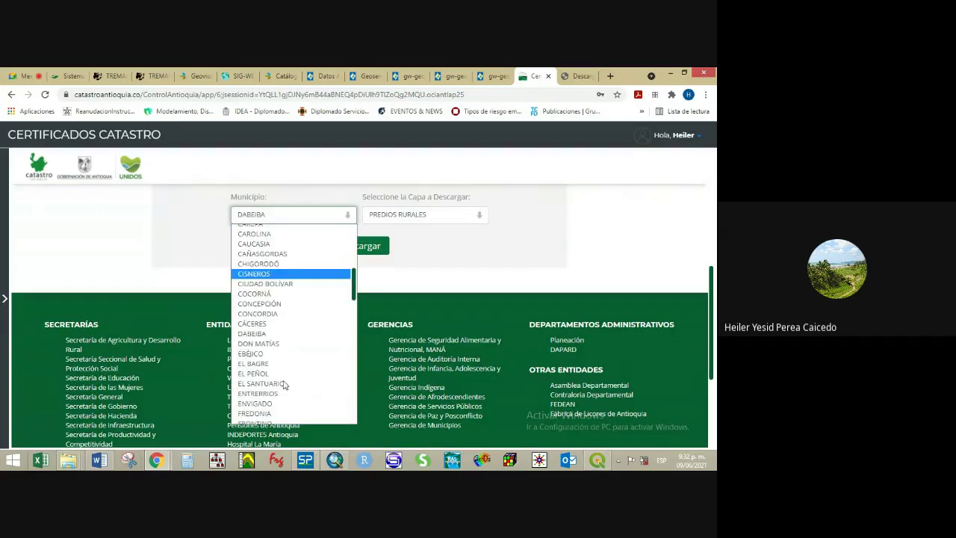
scroll(285, 385, "down", 2)
scroll(284, 385, "up", 3)
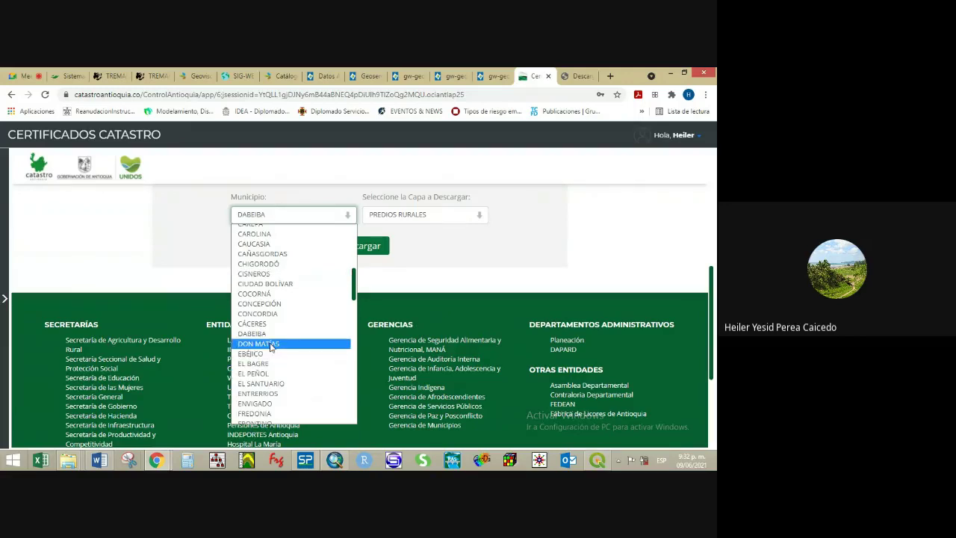
left_click(271, 345)
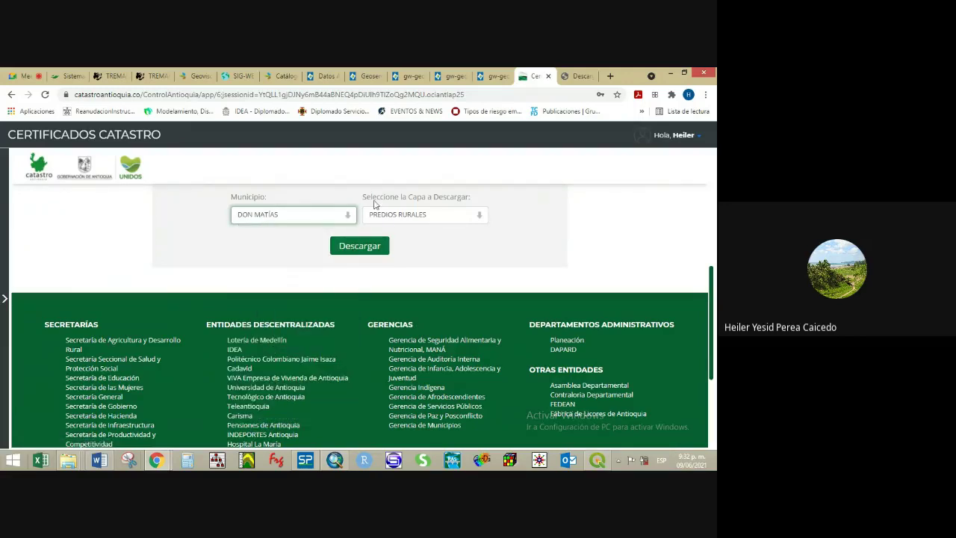
Choose PREDIOS RURALES as the layer and start the download for the selected municipality.
left_click(478, 217)
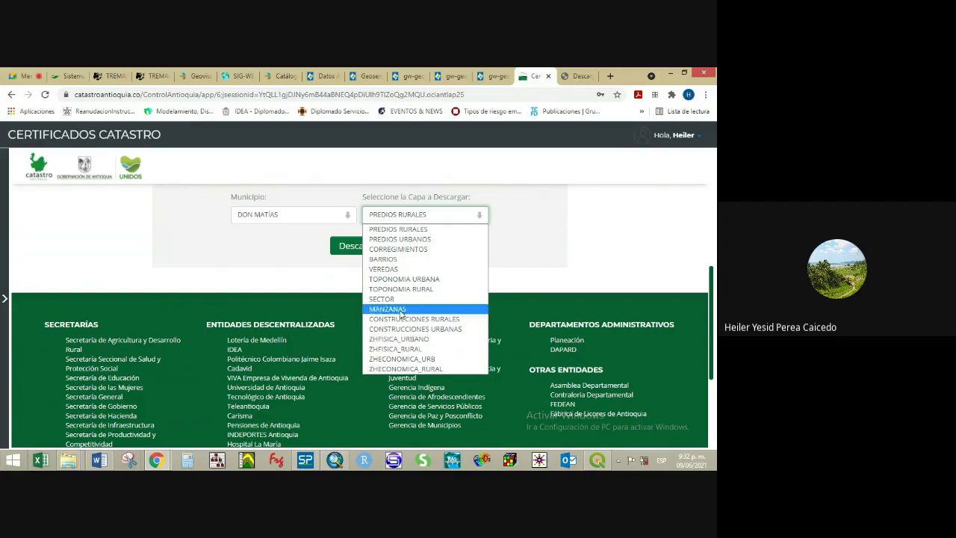
left_click(402, 230)
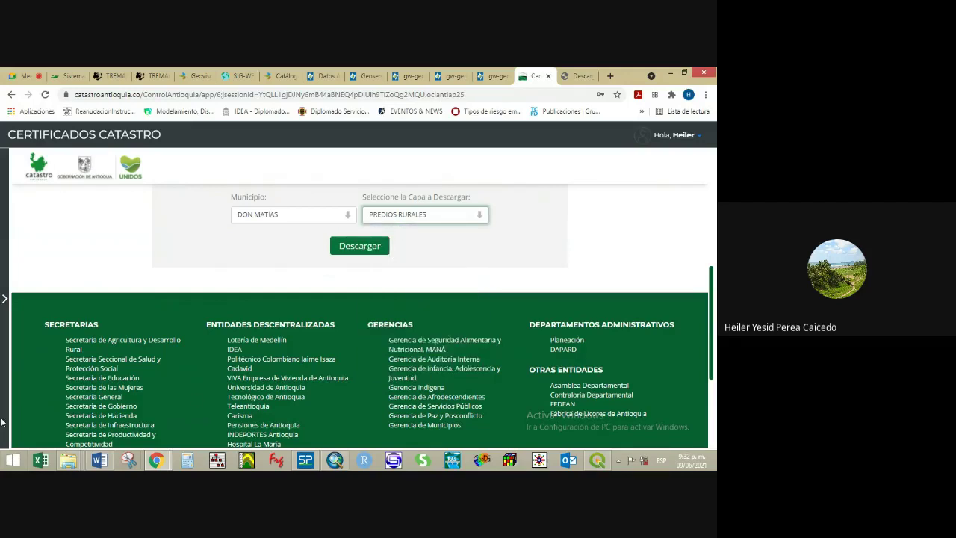
left_click(373, 246)
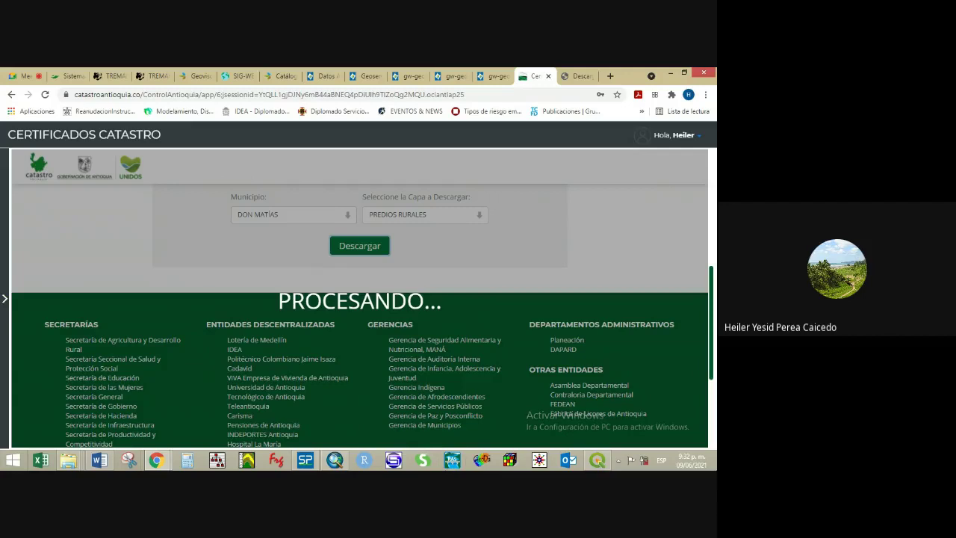
key("super+d")
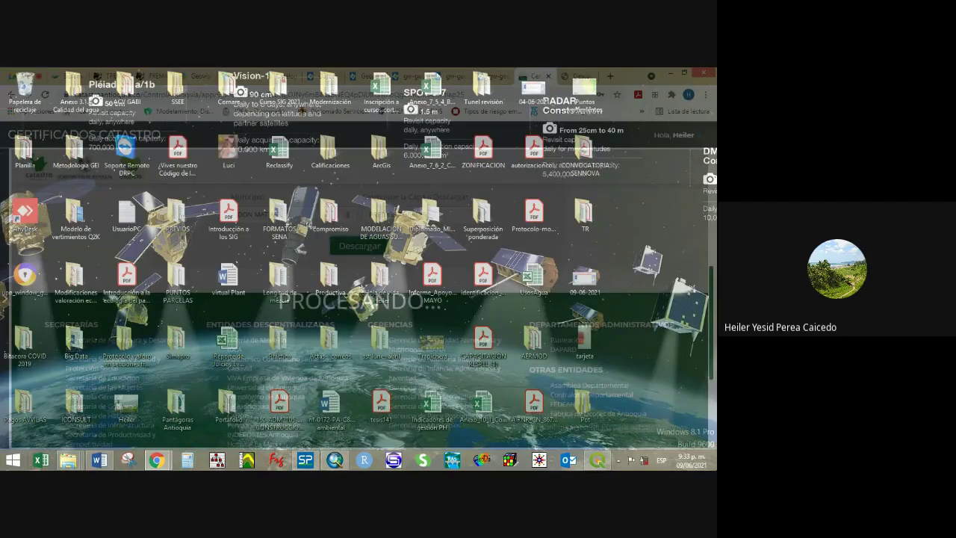
key("super+d")
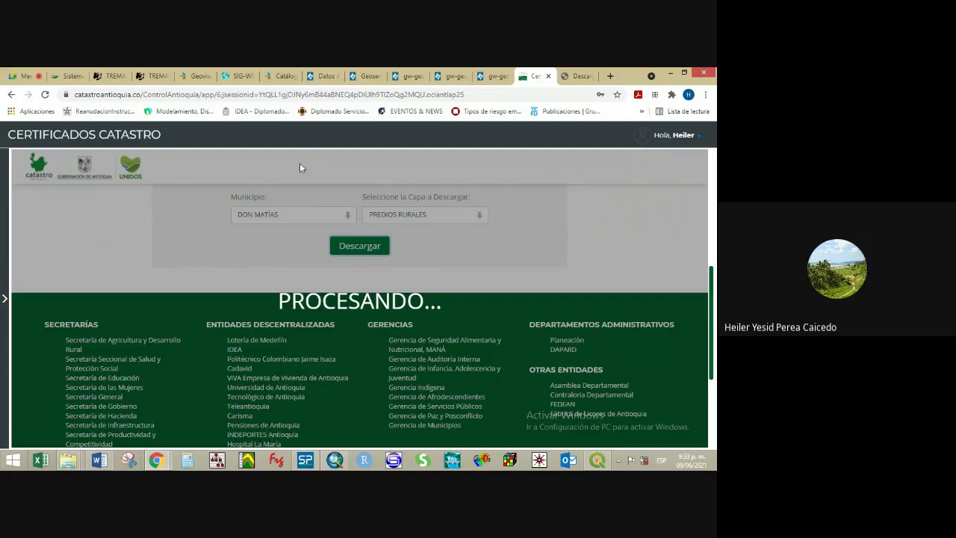
left_click(162, 96)
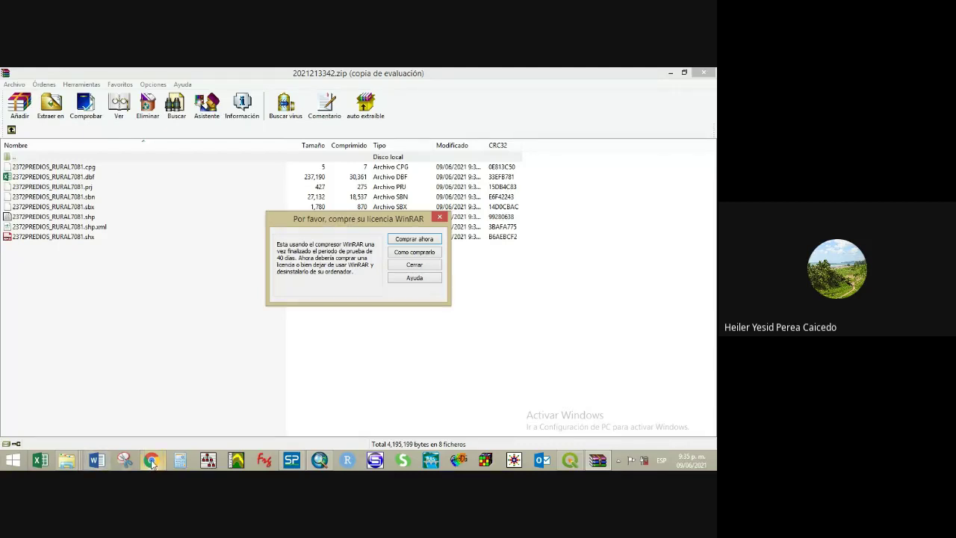
Switch from WinRAR back to Chrome, load Google in the cartografia25k WMTS tab, and search for "catastro antioquia".
mouse_move(152, 461)
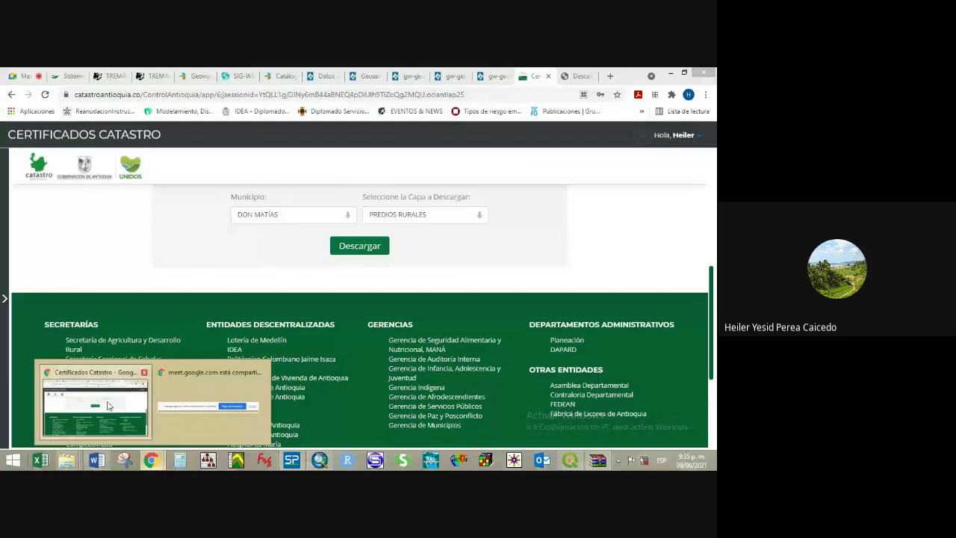
left_click(105, 401)
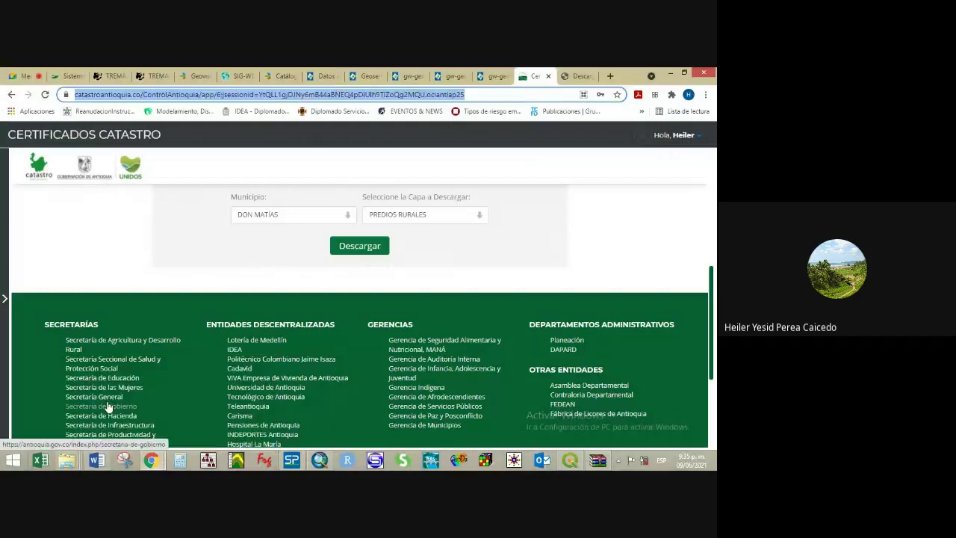
left_click(495, 75)
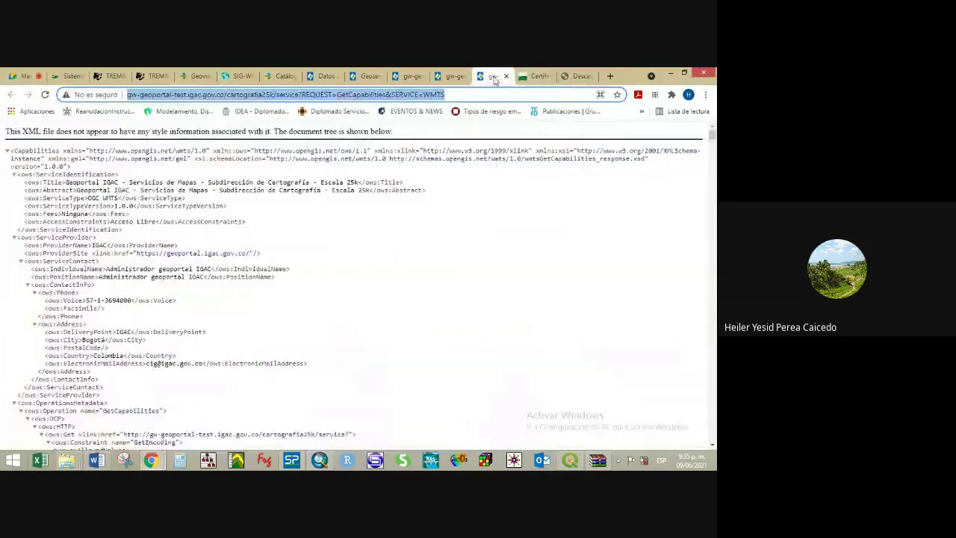
type("go")
key("Return")
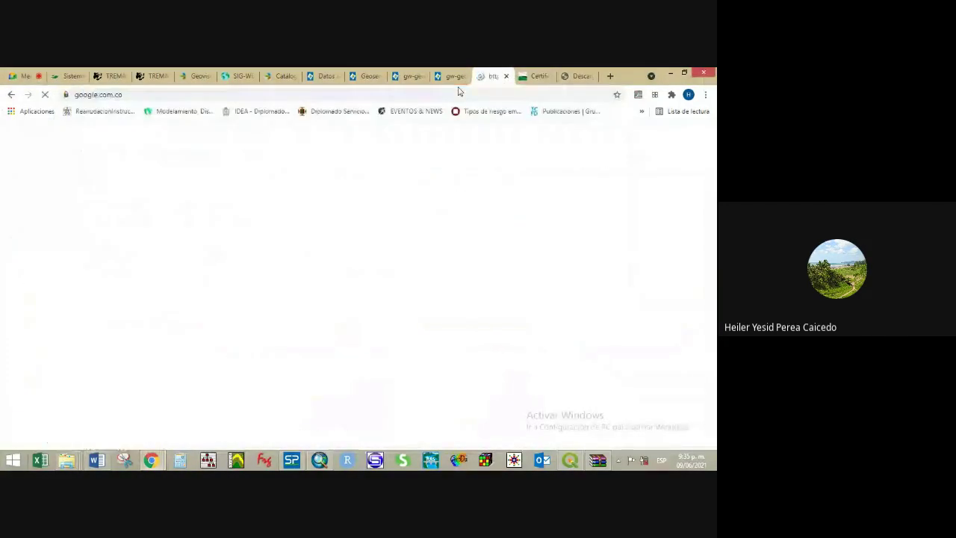
type("catas")
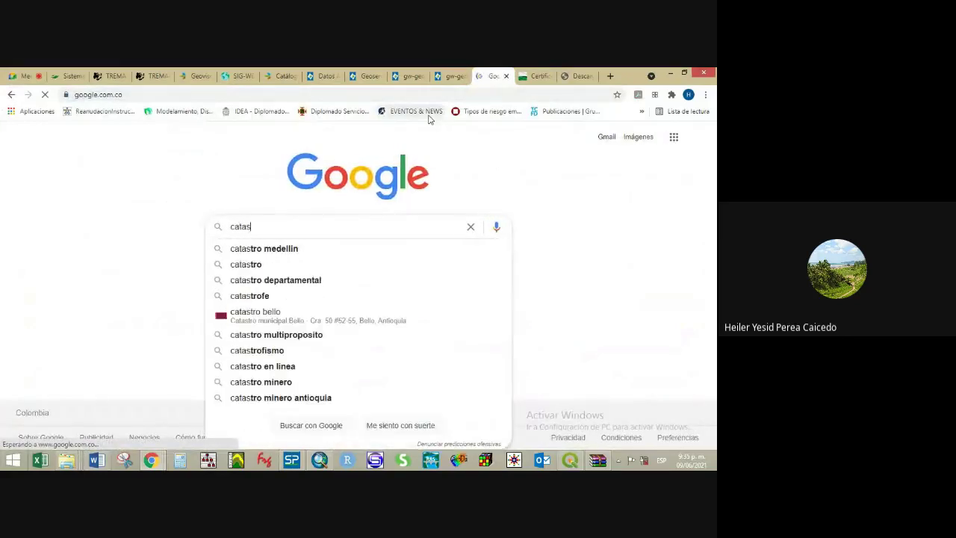
type("tro antioquia")
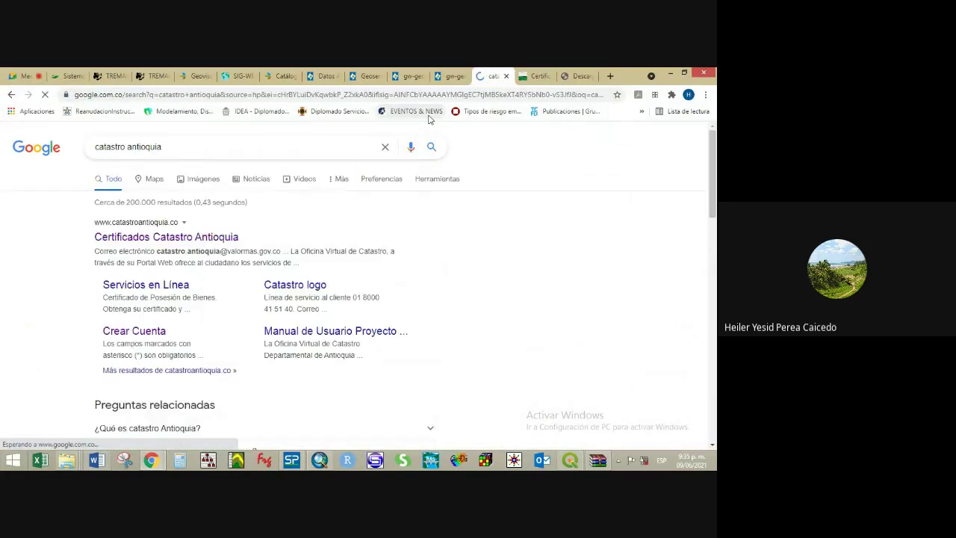
Open the Certificados Catastro Antioquia result and copy the address catastroantioquia.co/ControlAntioquia/app/6.
left_click(163, 238)
left_click(127, 96)
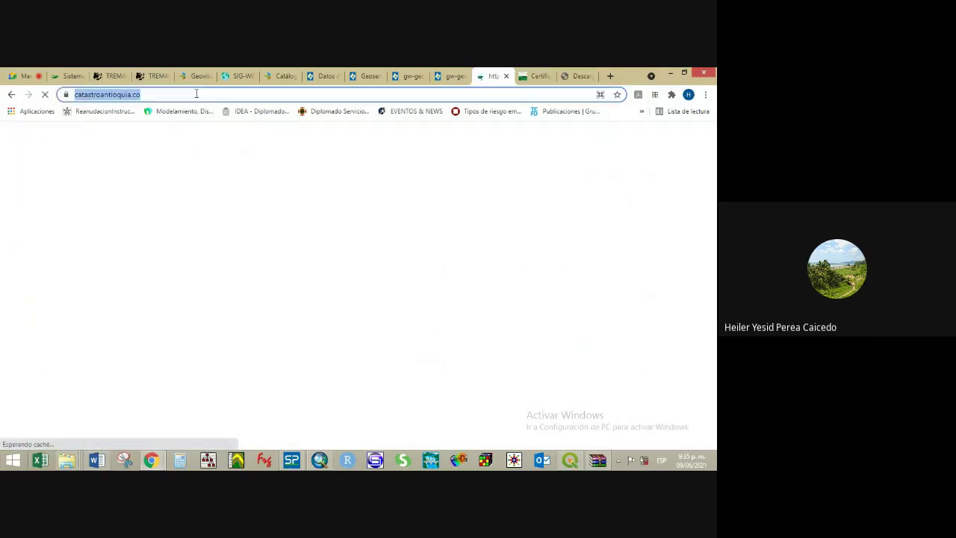
right_click(127, 97)
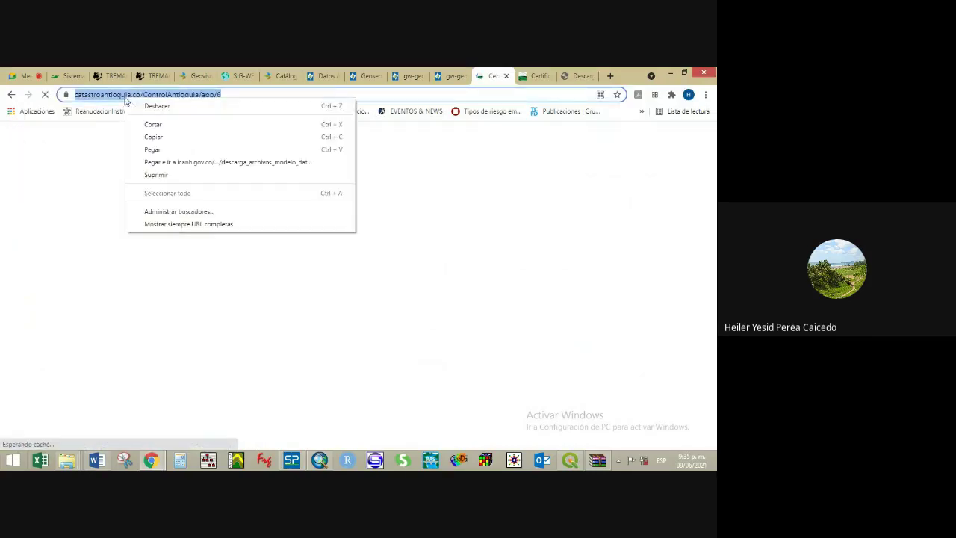
left_click(157, 135)
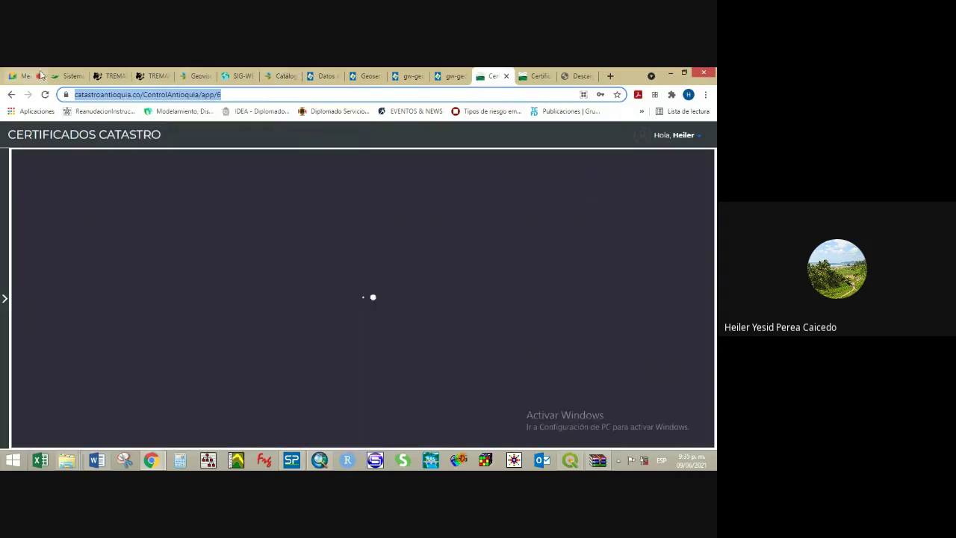
Send the copied Catastro Antioquia link to everyone in the Google Meet call chat.
left_click(32, 75)
left_click(594, 395)
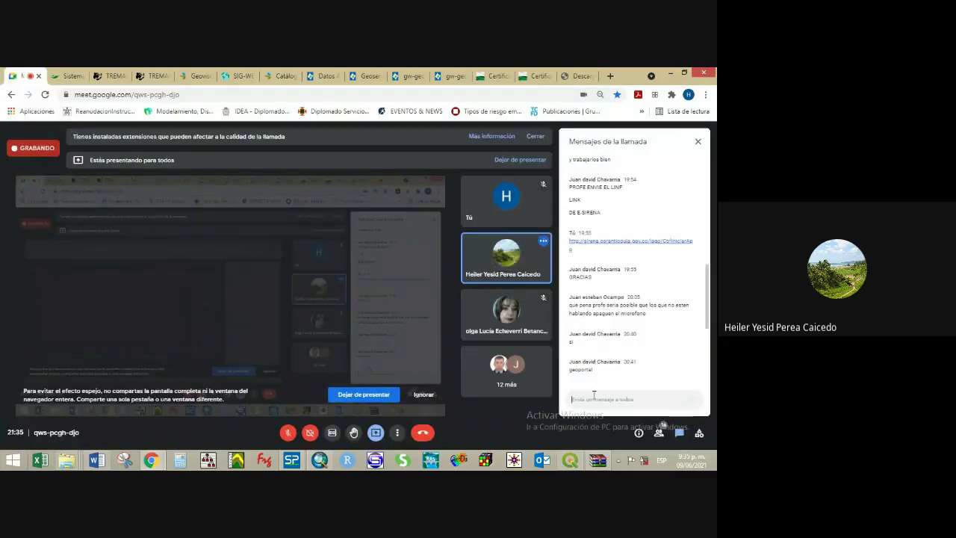
key("ctrl+v")
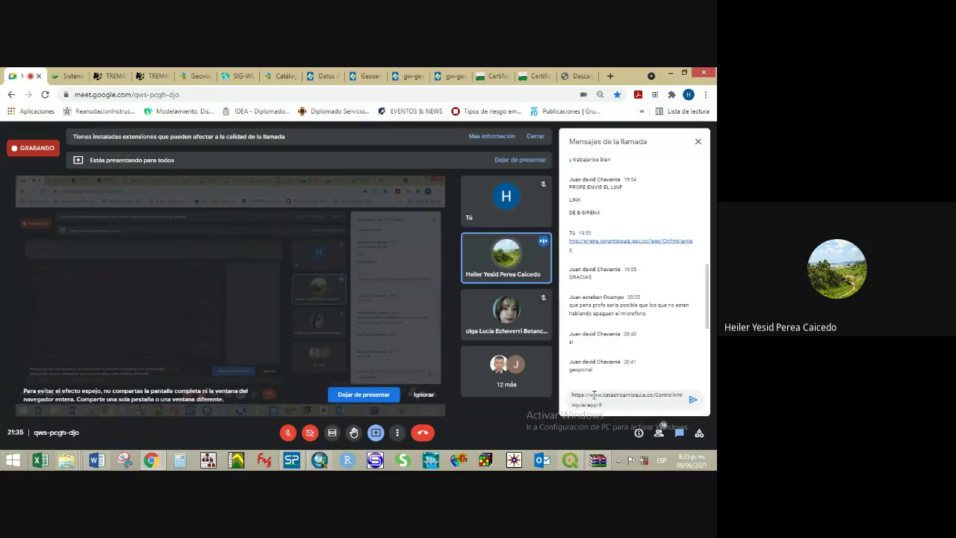
key("Return")
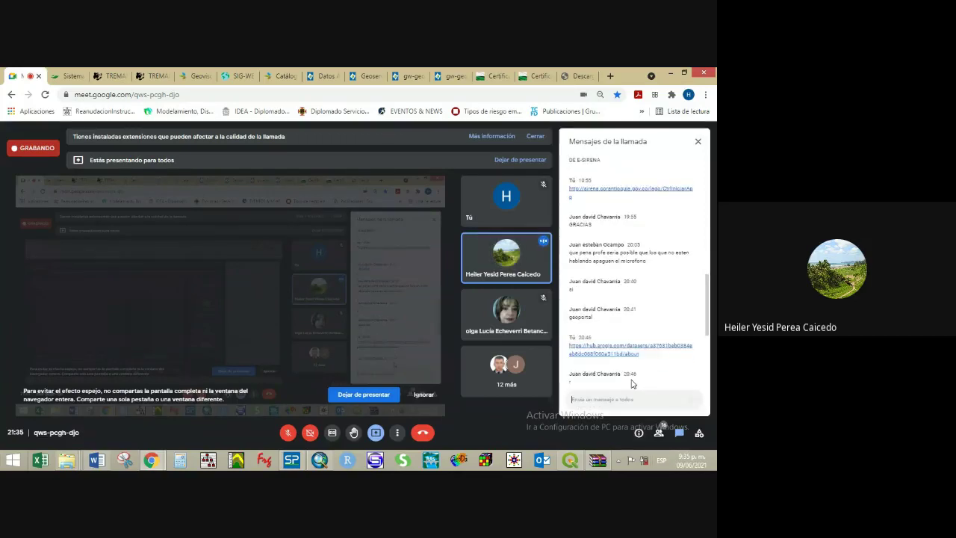
scroll(631, 383, "down", 3)
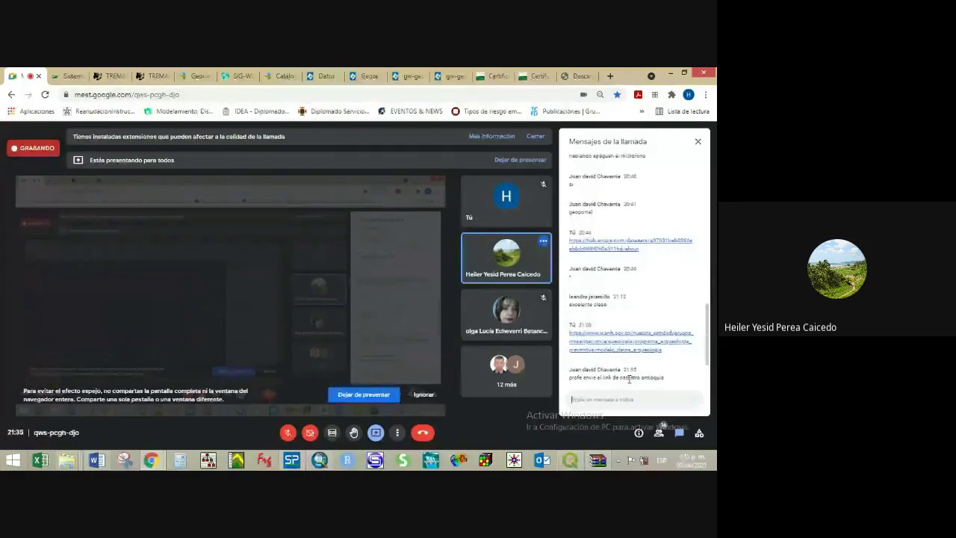
type("https://www.catastroantioquia.co/ControlAntioquia/app/#")
key("Return")
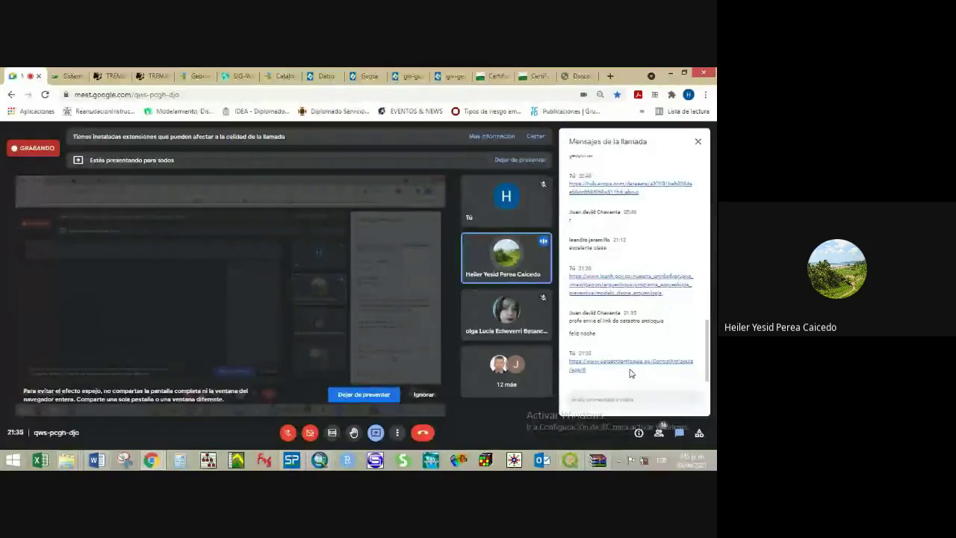